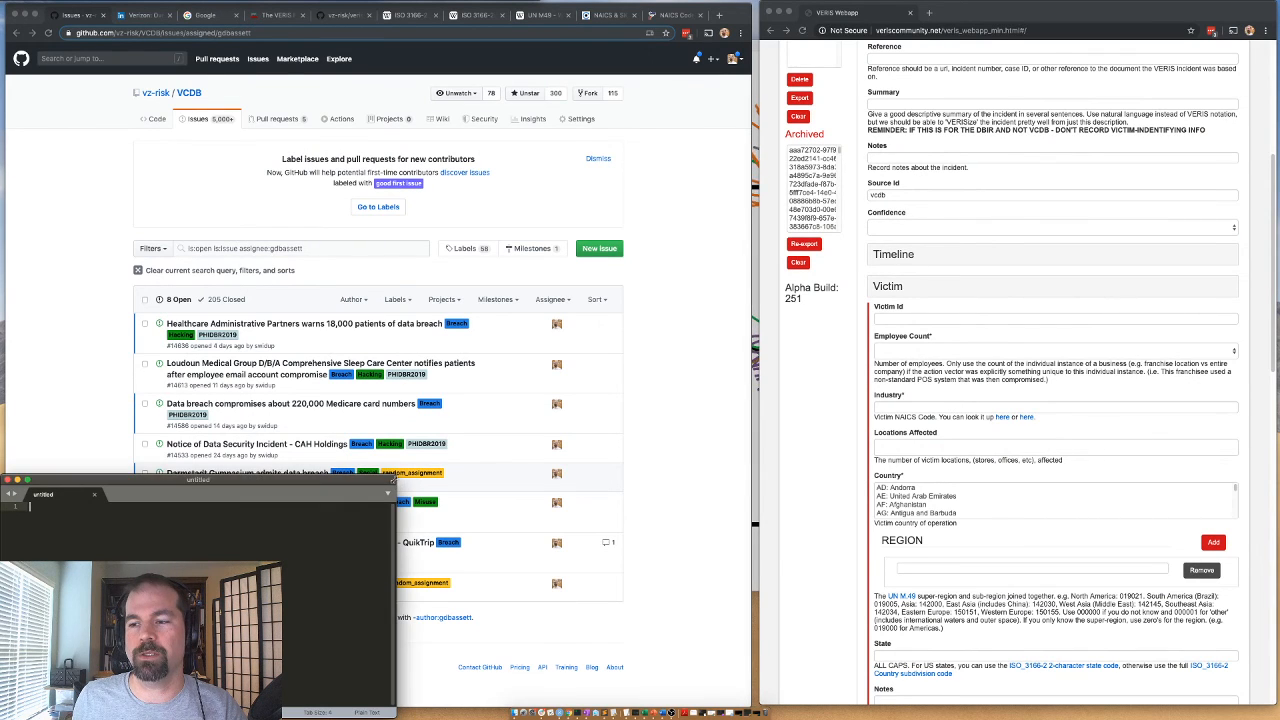
Shrink the text editor window to uncover the issue list and widen the VERIS Webapp window slightly, showing the top of the incident form.
{"action": "left_click_drag", "start_coordinate": [398, 484], "coordinate": [274, 573]}
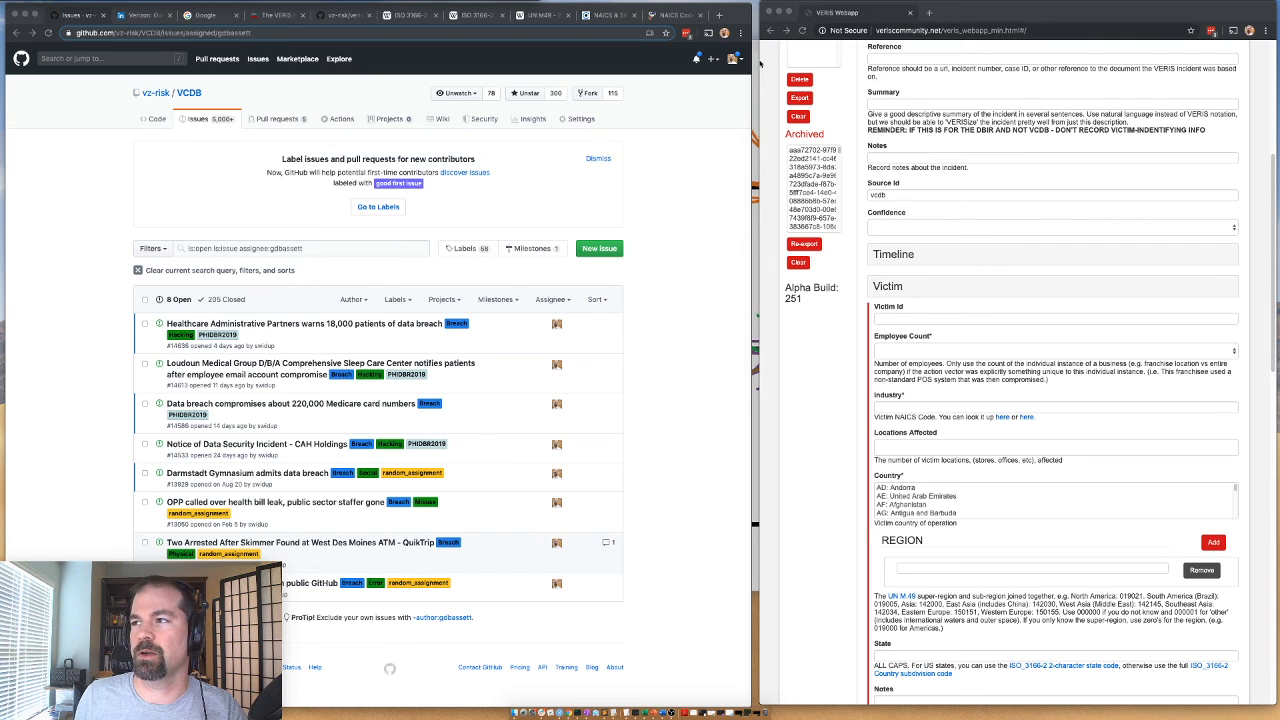
{"action": "left_click", "coordinate": [762, 33]}
{"action": "left_click_drag", "start_coordinate": [762, 35], "coordinate": [757, 35]}
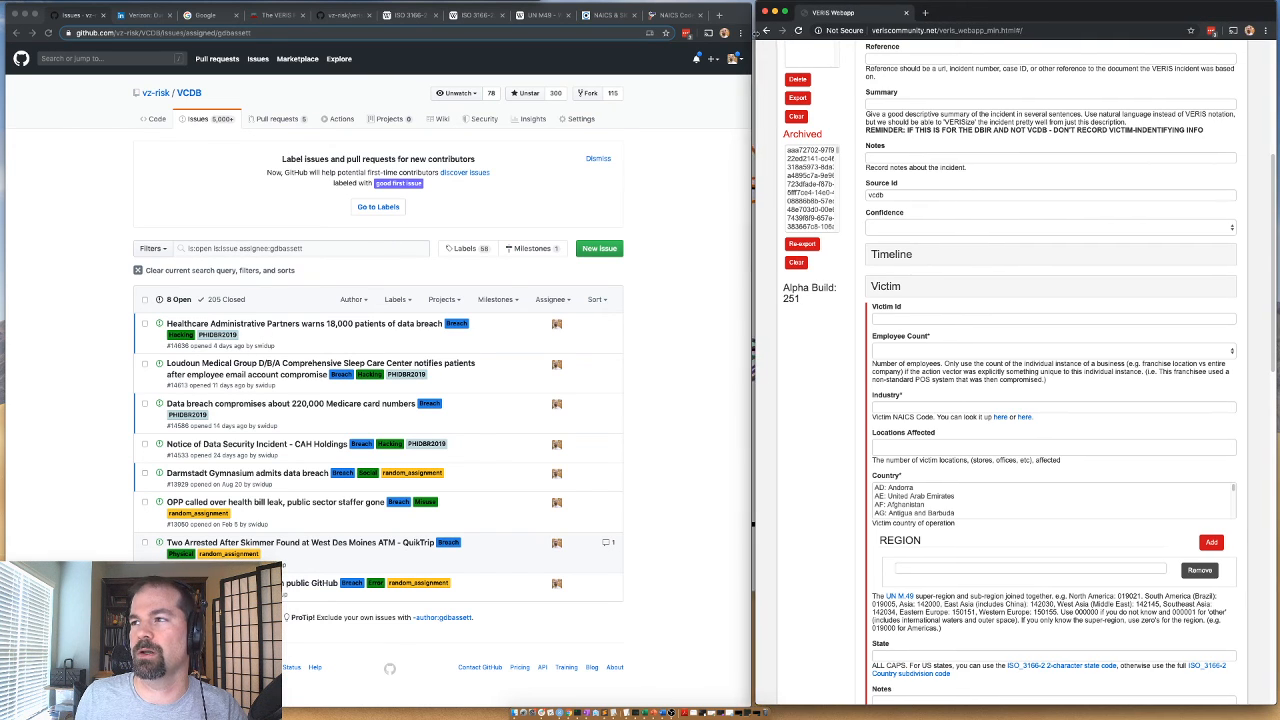
{"action": "scroll", "coordinate": [848, 155], "scroll_direction": "up", "scroll_amount": 5}
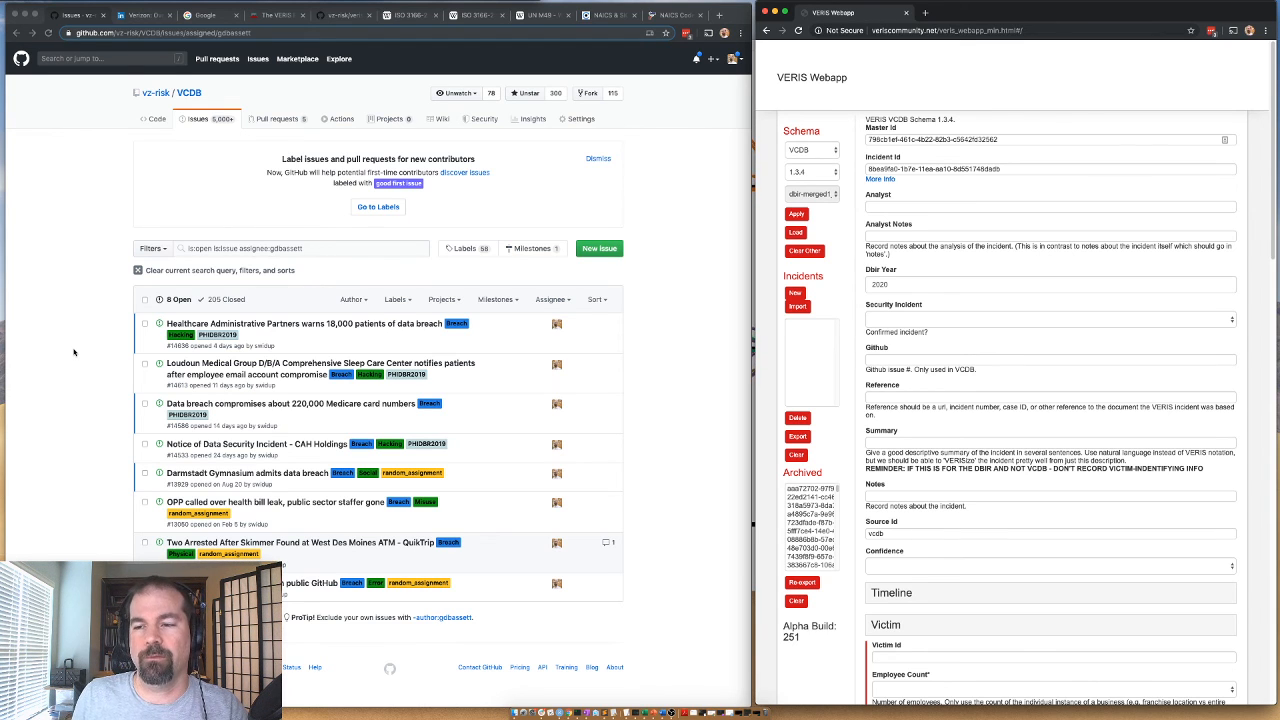
Open the issue "Healthcare Administrative Partners warns 18,000 patients of data breach" and view its linked article in a new tab.
{"action": "left_click", "coordinate": [101, 351]}
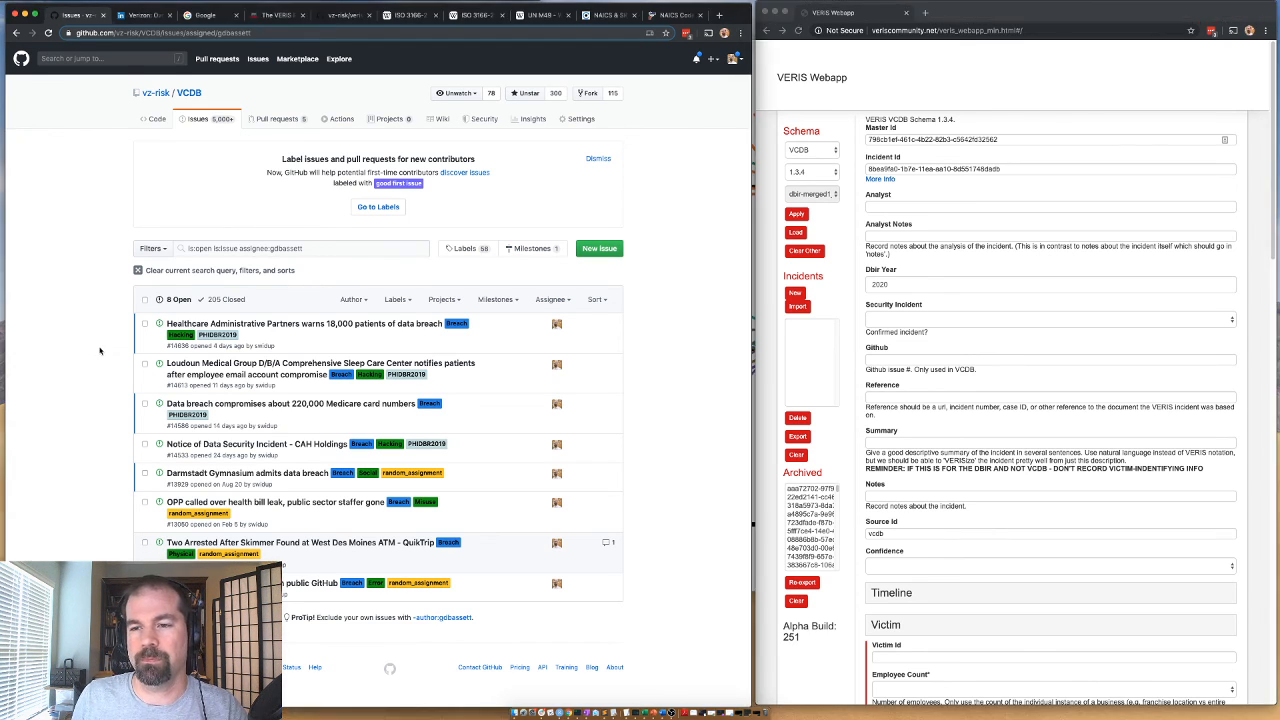
{"action": "mouse_move", "coordinate": [211, 326]}
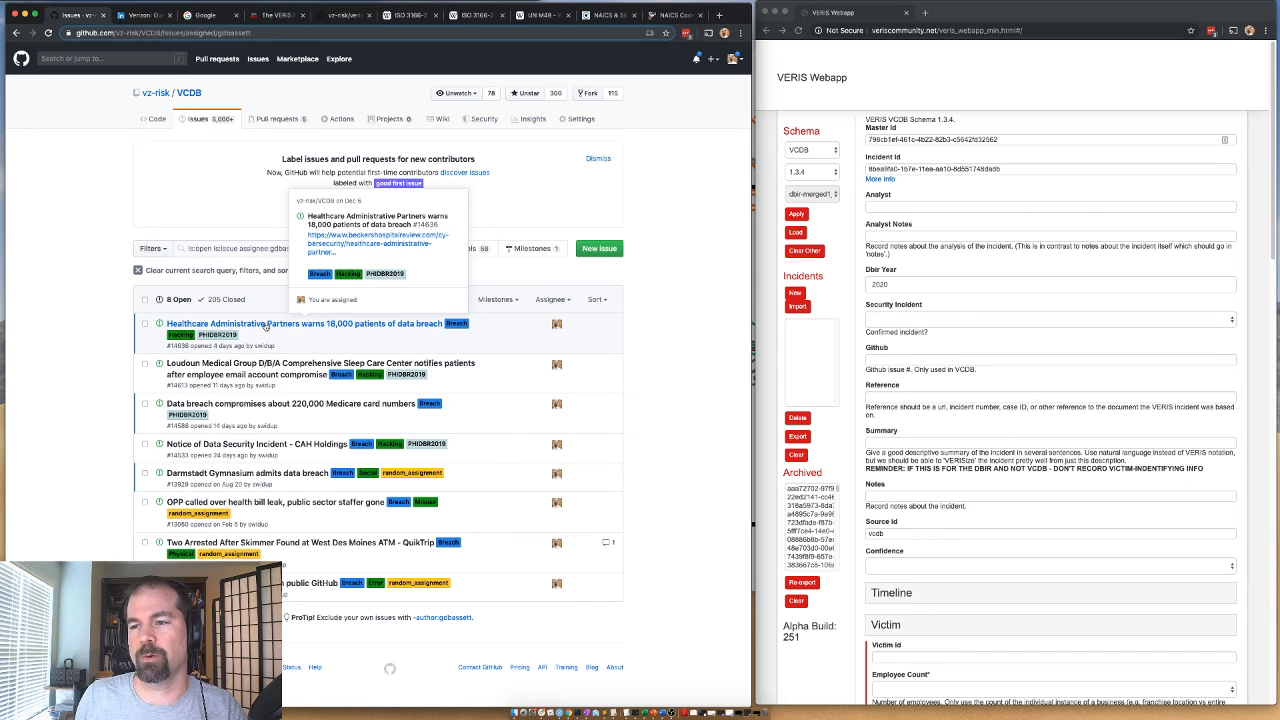
{"action": "left_click", "coordinate": [330, 324]}
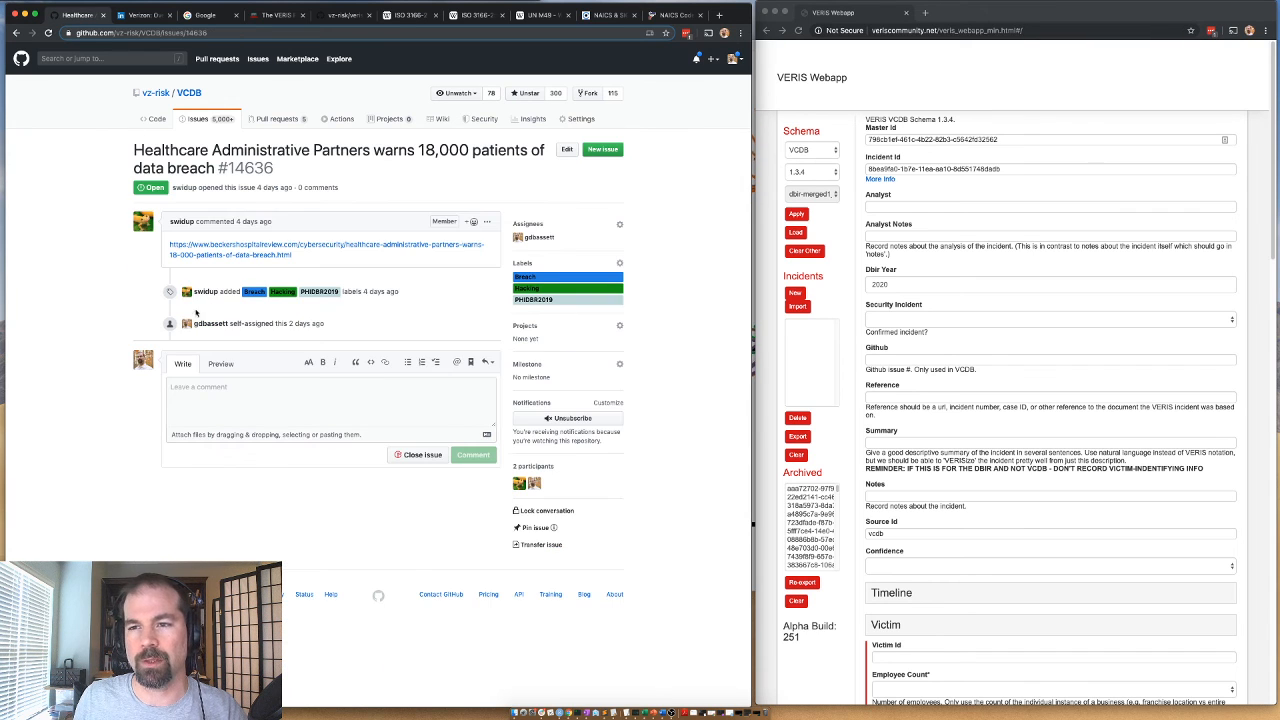
{"action": "right_click", "coordinate": [219, 256]}
{"action": "left_click", "coordinate": [252, 260]}
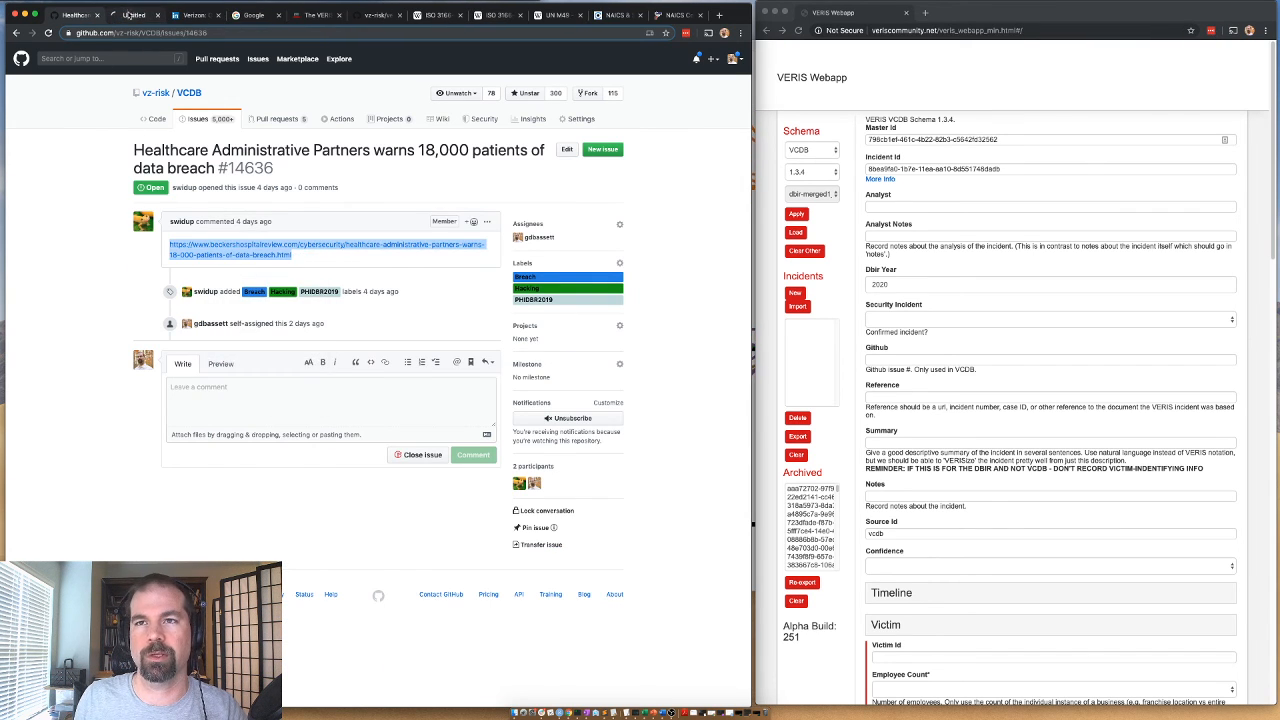
{"action": "left_click", "coordinate": [140, 15]}
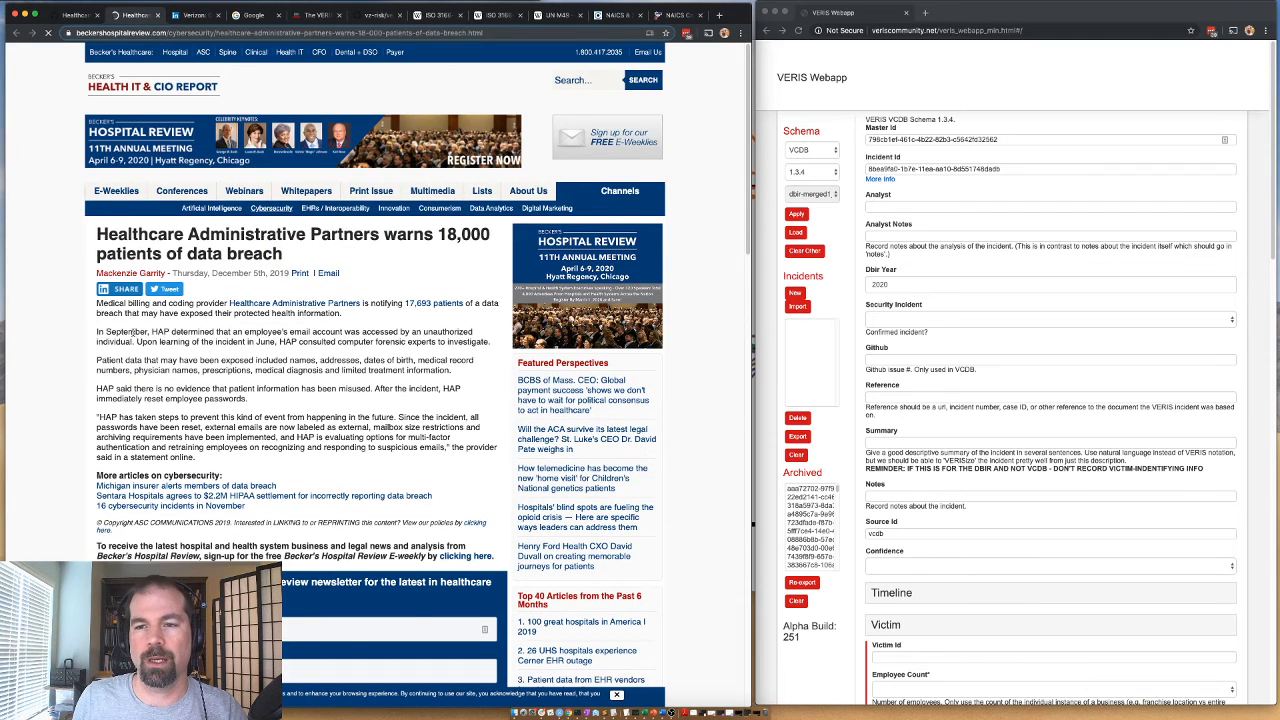
Read the breach article for the incident date, the exposed patient data and the corrective measures taken.
{"action": "scroll", "coordinate": [120, 304], "scroll_direction": "down", "scroll_amount": 1}
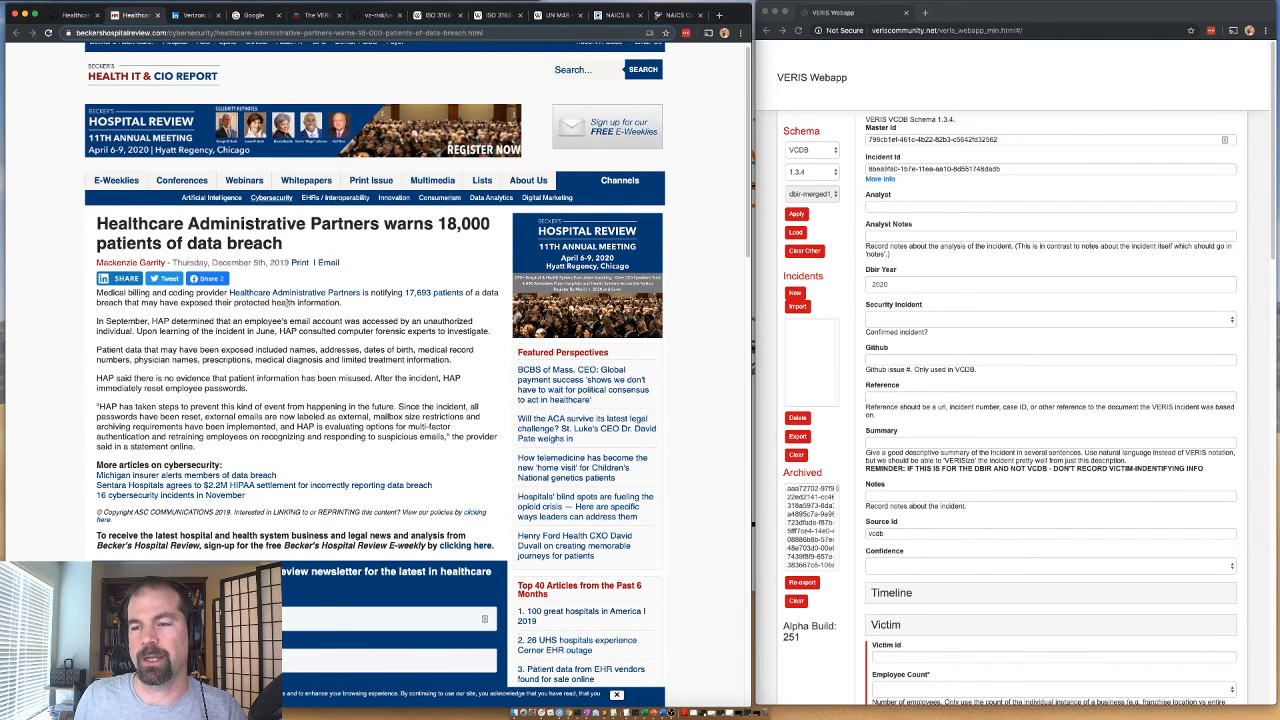
{"action": "scroll", "coordinate": [434, 228], "scroll_direction": "down", "scroll_amount": 2}
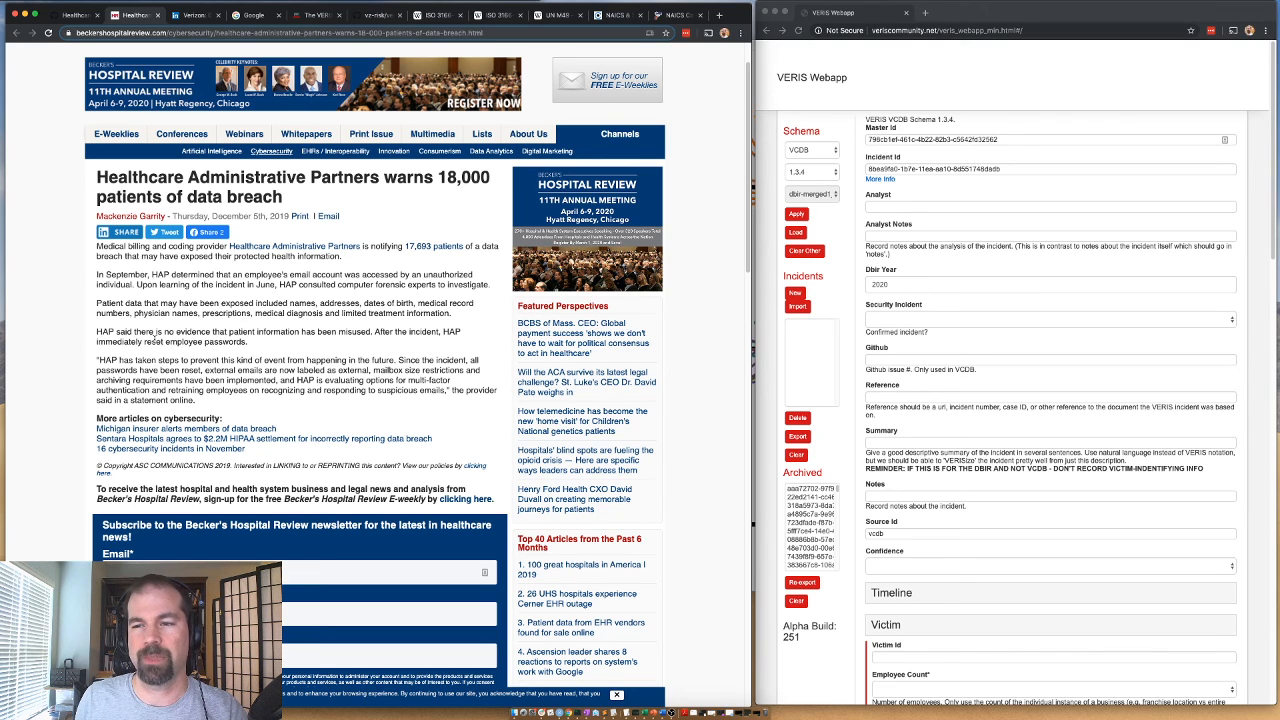
{"action": "left_click_drag", "start_coordinate": [294, 335], "coordinate": [341, 330]}
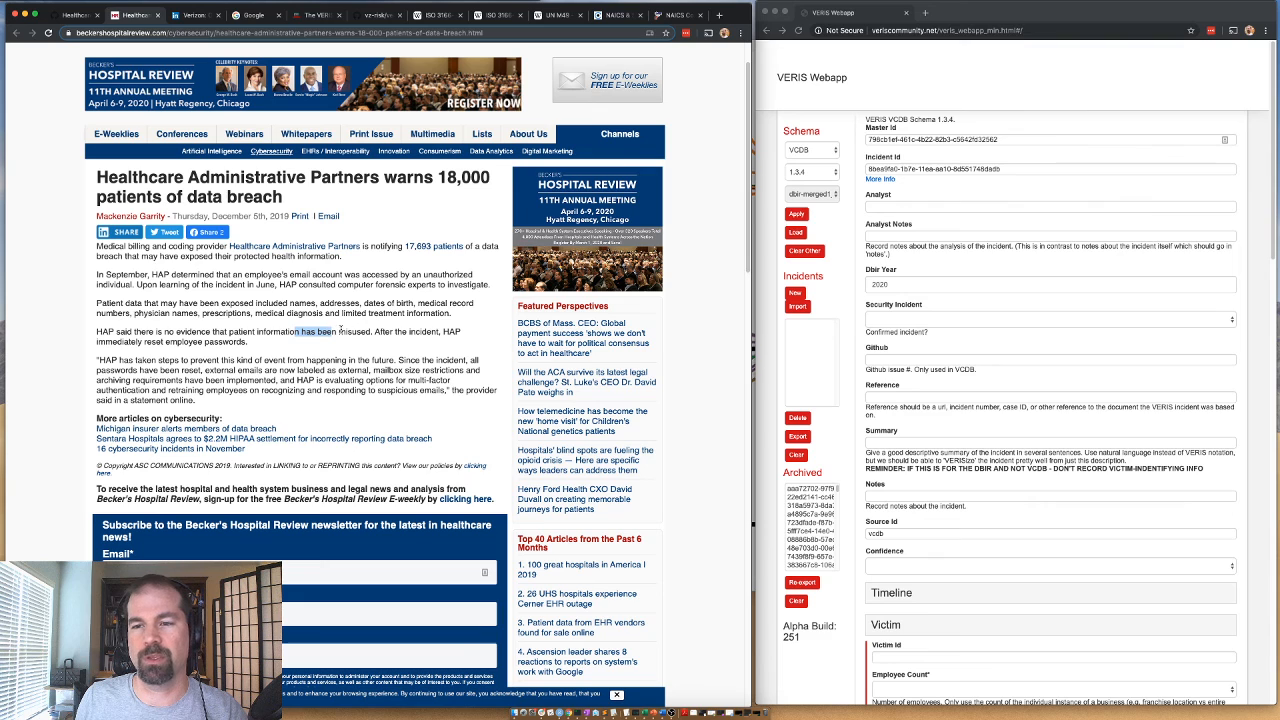
{"action": "left_click", "coordinate": [386, 370]}
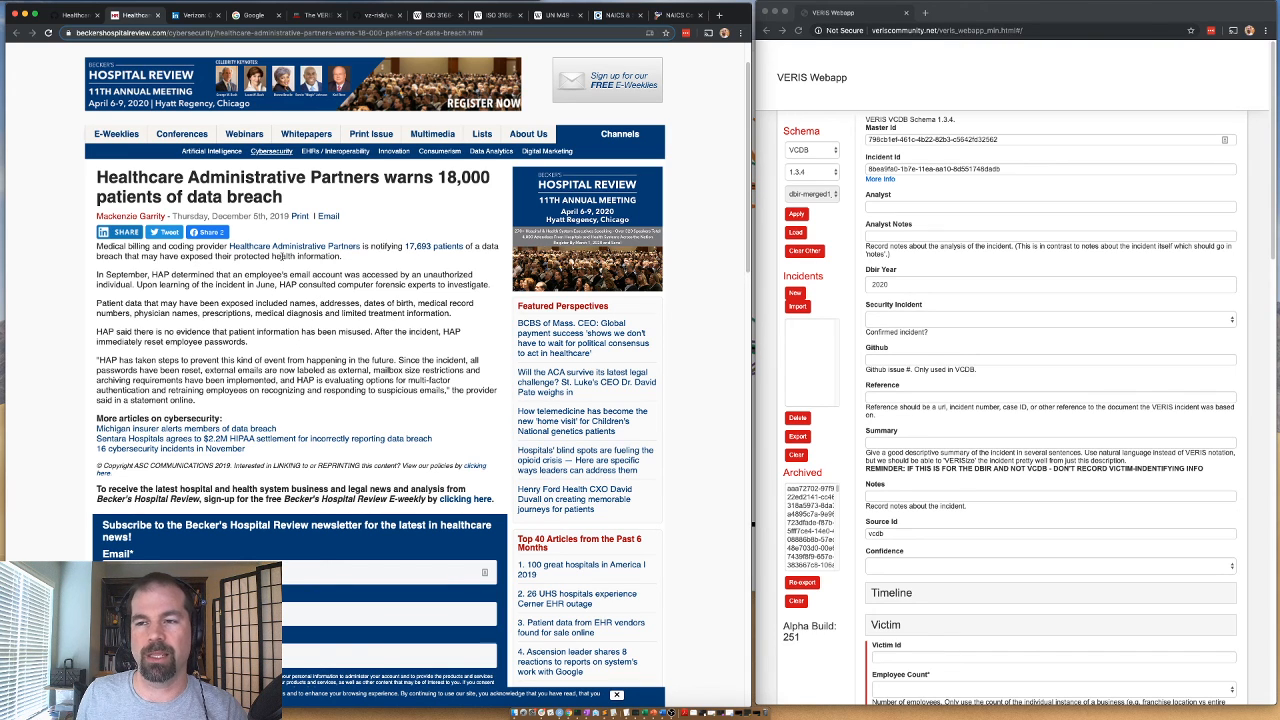
{"action": "left_click_drag", "start_coordinate": [376, 302], "coordinate": [231, 324]}
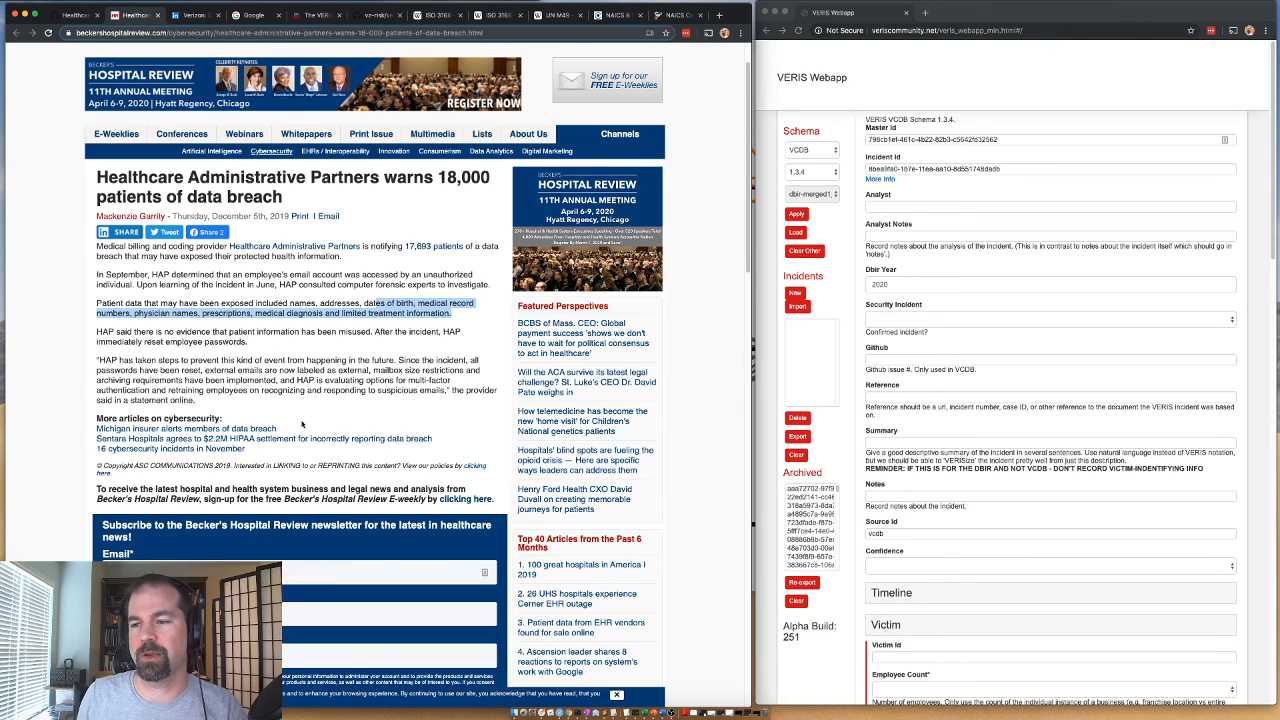
{"action": "left_click", "coordinate": [226, 355]}
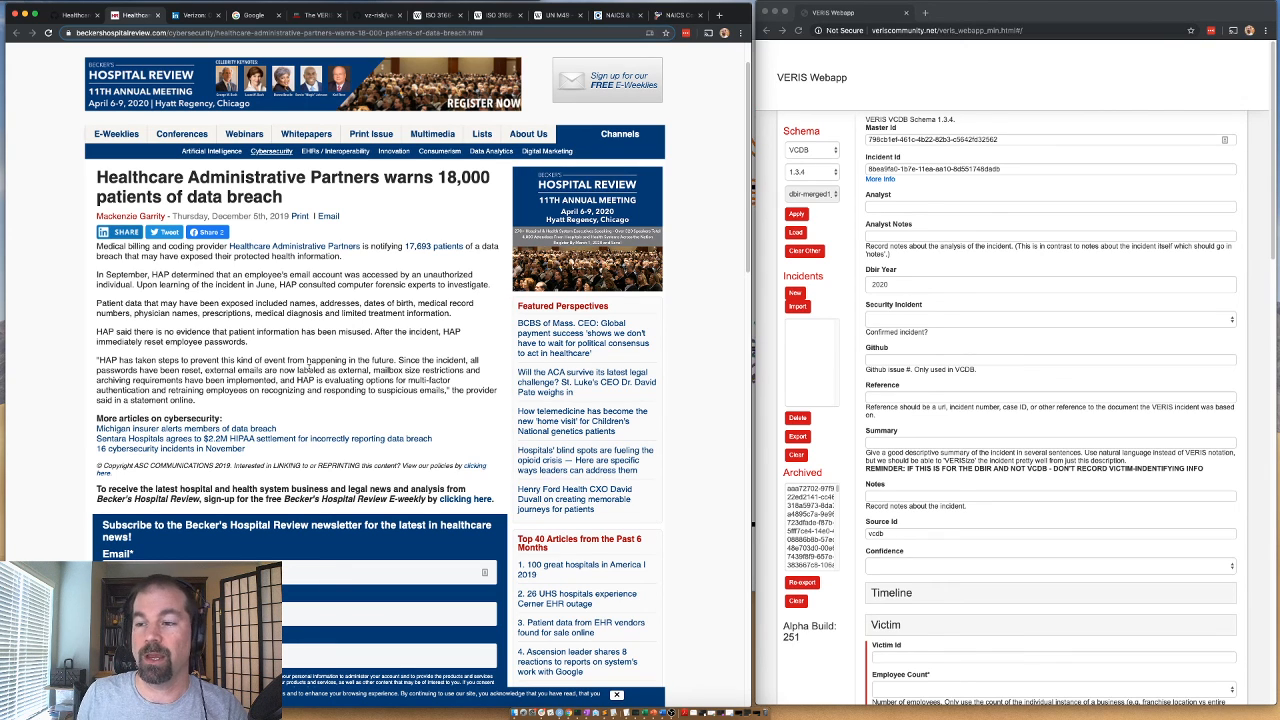
{"action": "left_click_drag", "start_coordinate": [371, 371], "coordinate": [471, 360]}
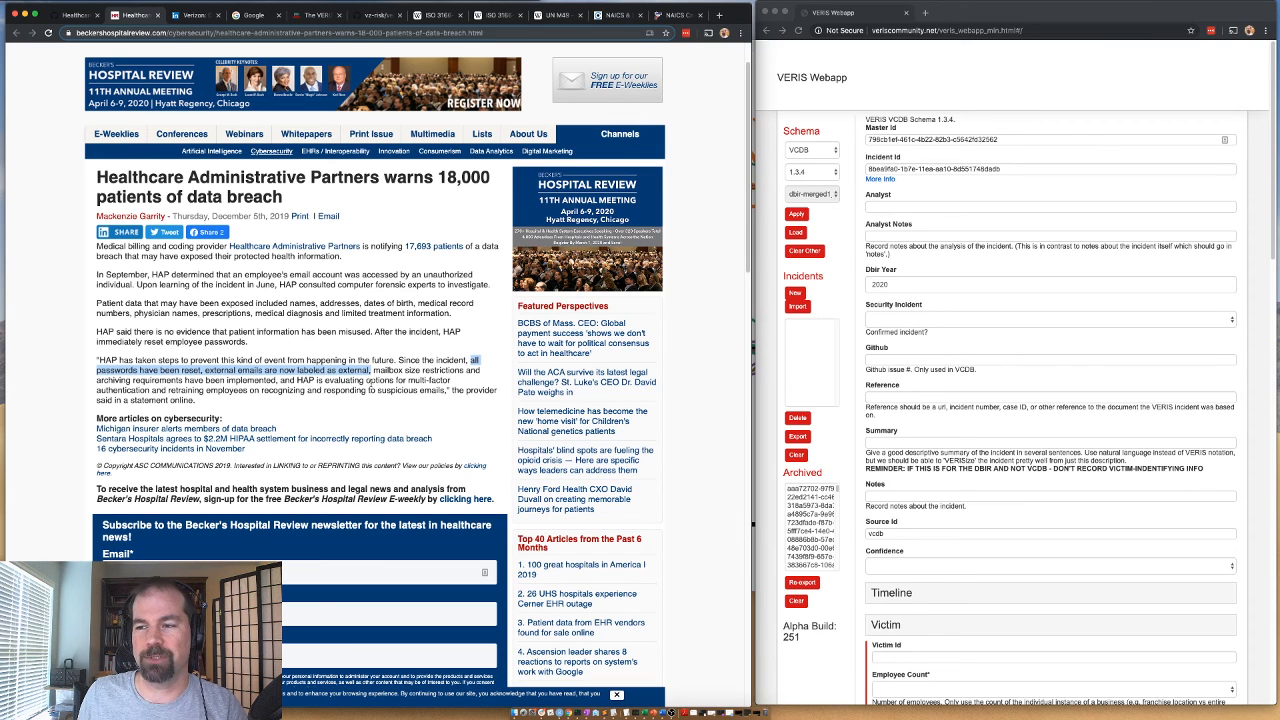
Enter the analyst's username, check the incident month in the article, and set Security Incident to "Confirmed: Yes - Confirmed".
{"action": "left_click", "coordinate": [875, 206]}
{"action": "type", "text": "gbassett"}
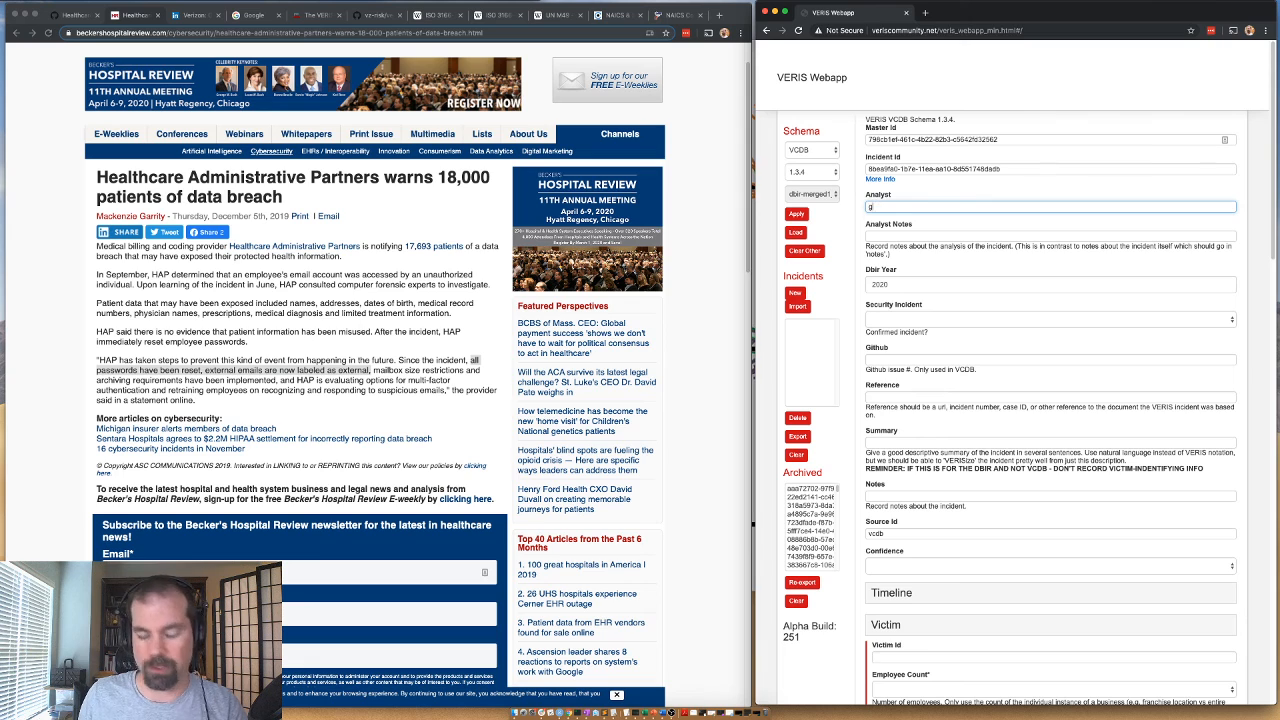
{"action": "left_click", "coordinate": [882, 223]}
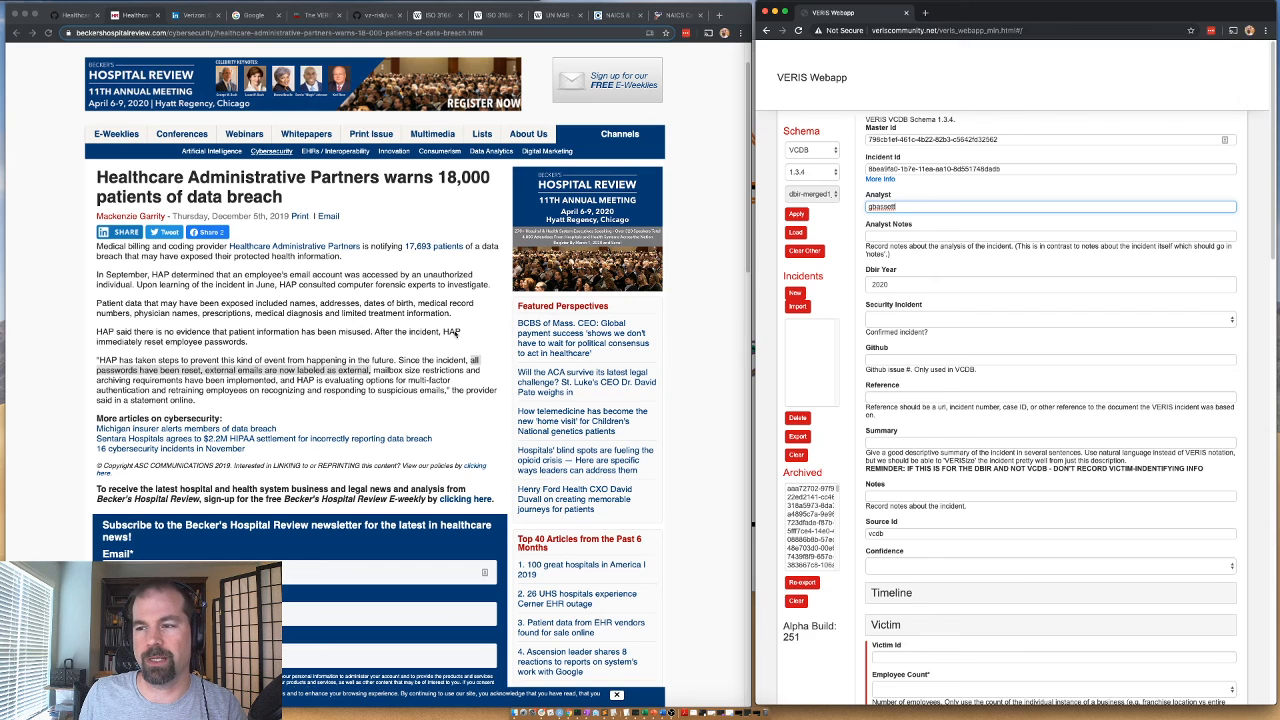
{"action": "left_click", "coordinate": [167, 281]}
{"action": "left_click_drag", "start_coordinate": [111, 275], "coordinate": [142, 275]}
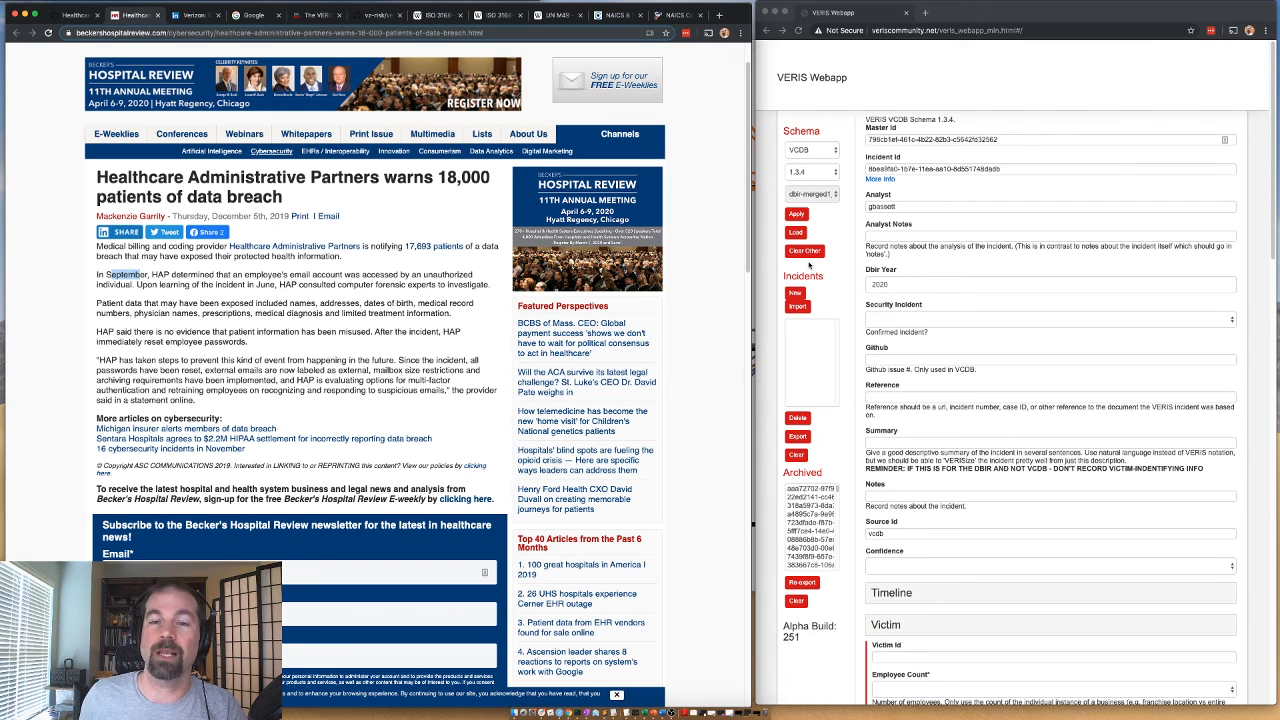
{"action": "left_click", "coordinate": [904, 319]}
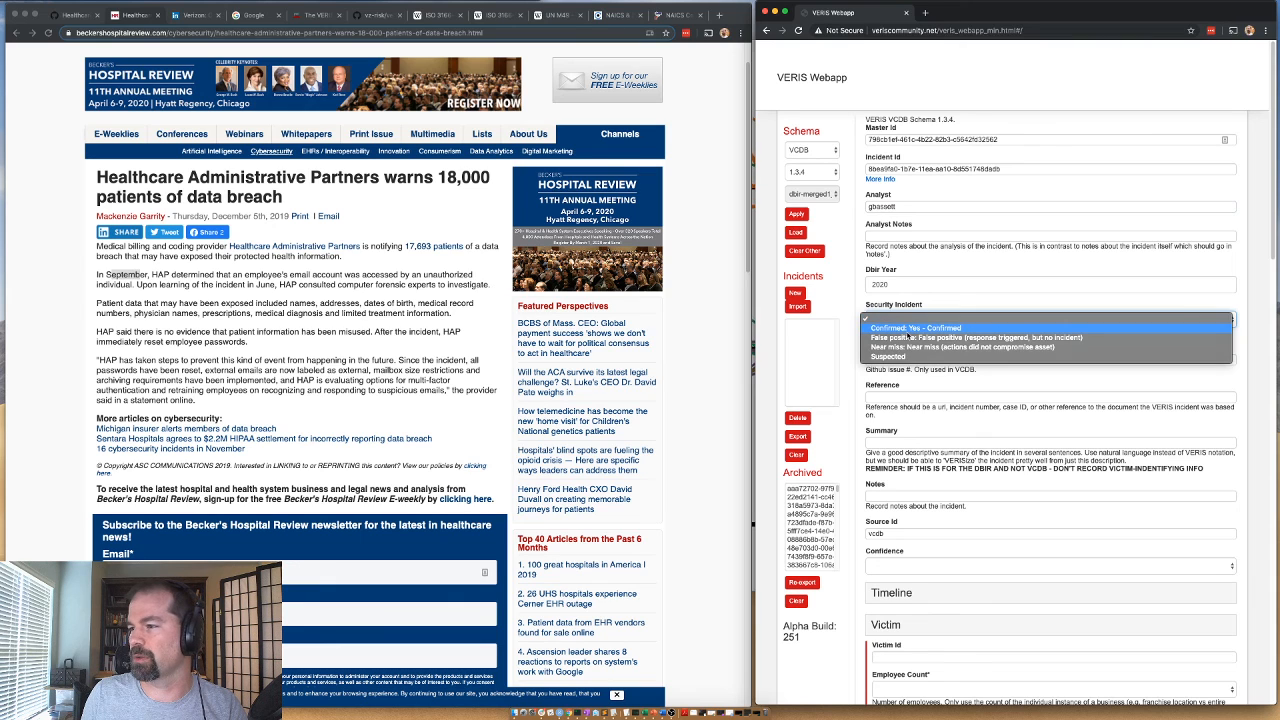
{"action": "left_click", "coordinate": [910, 329]}
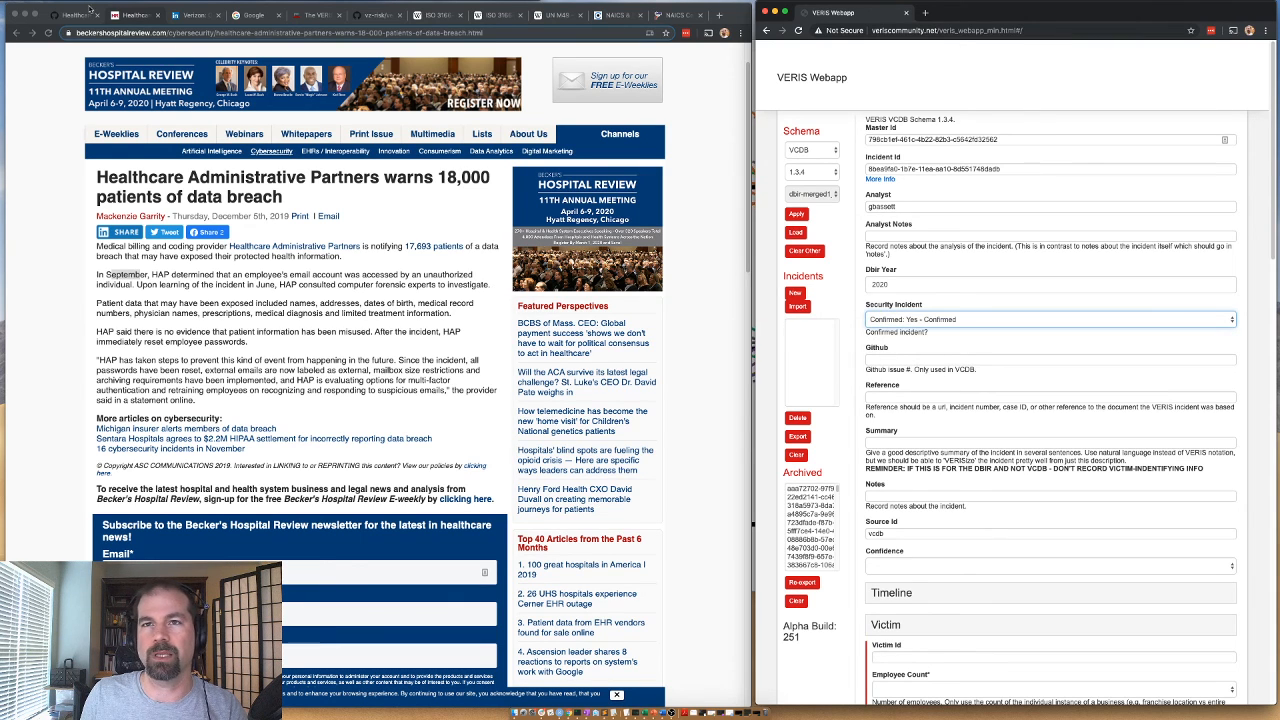
Copy issue number 14636 from the GitHub issue title into the form's Github field.
{"action": "left_click", "coordinate": [90, 10]}
{"action": "left_click_drag", "start_coordinate": [280, 168], "coordinate": [226, 168]}
{"action": "key", "text": "super+c"}
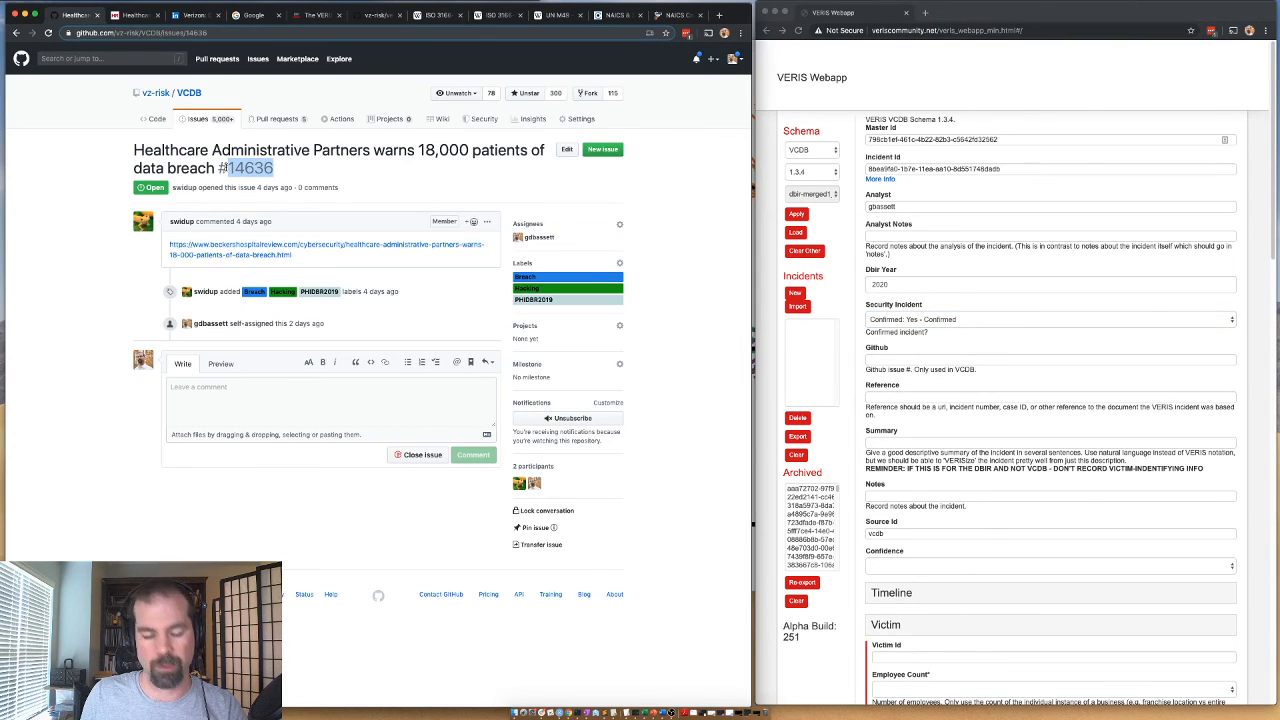
{"action": "left_click", "coordinate": [908, 359]}
{"action": "key", "text": "super+v"}
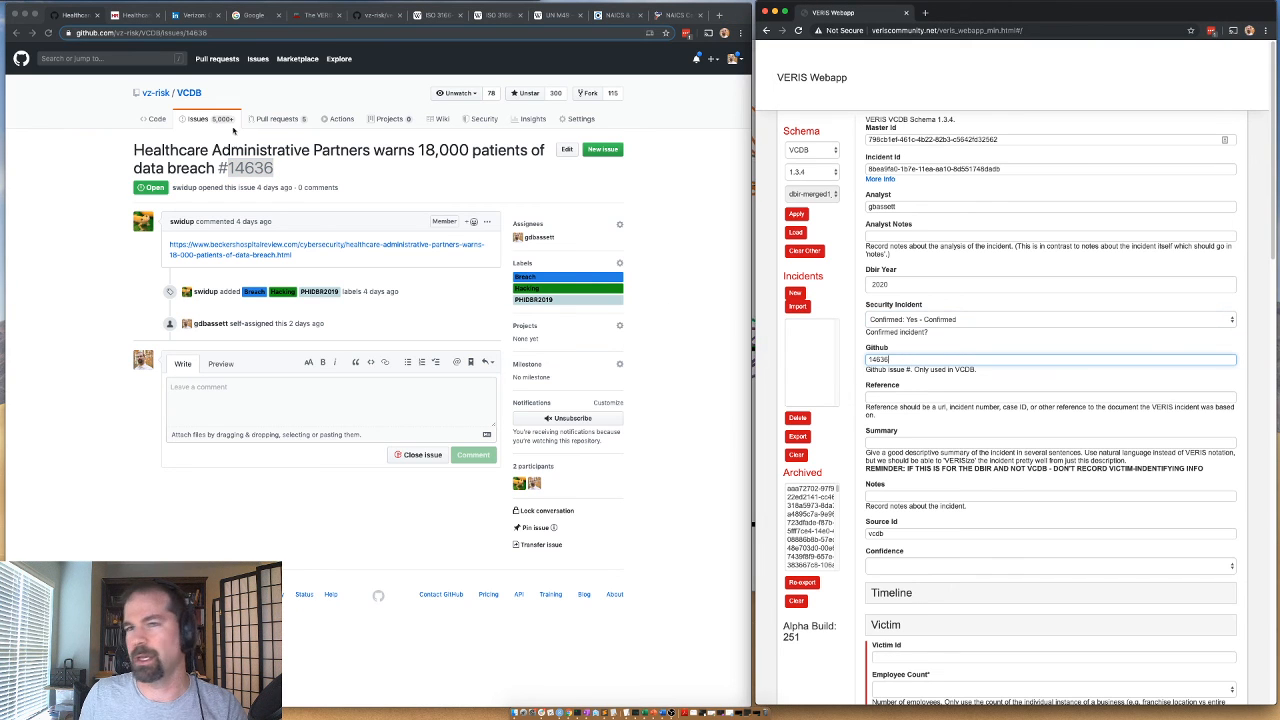
Copy the Becker's Hospital Review article's URL into the form's Reference field.
{"action": "left_click", "coordinate": [117, 16]}
{"action": "left_click", "coordinate": [291, 32]}
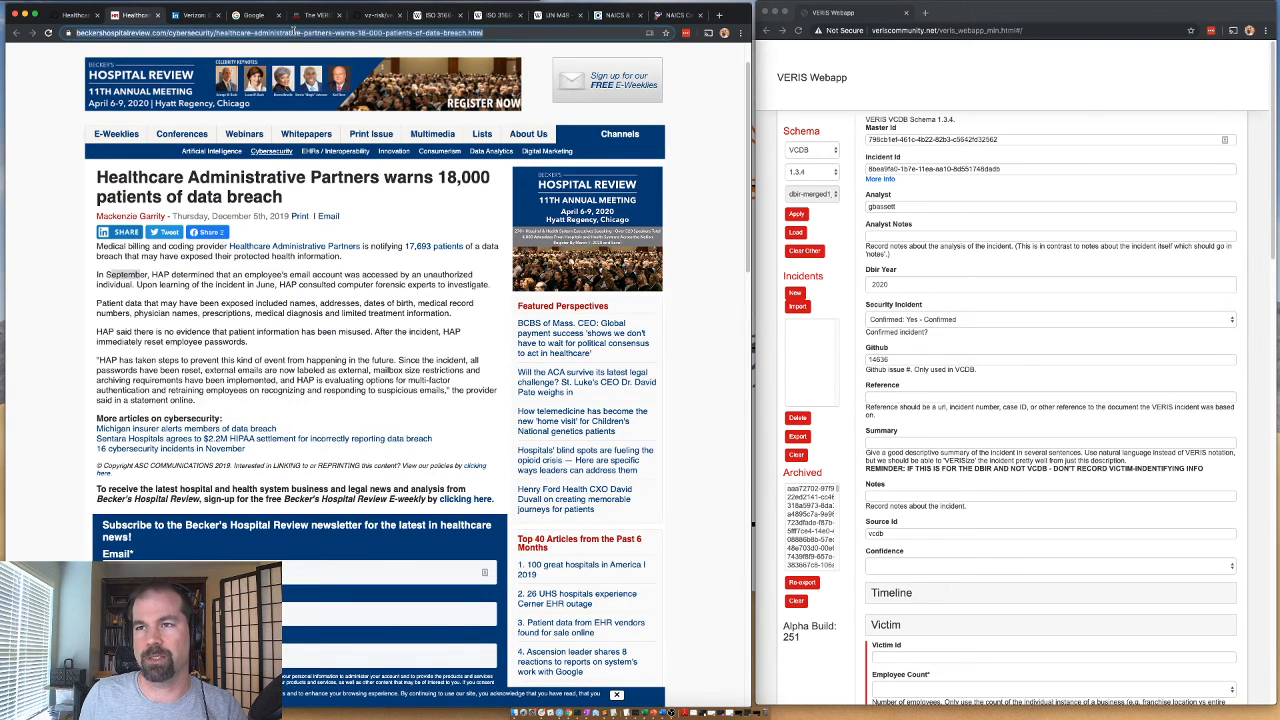
{"action": "key", "text": "super+c"}
{"action": "left_click", "coordinate": [896, 396]}
{"action": "key", "text": "super+v"}
Enter the summary "phishing leads to email compromise at healthcare organization" and set Confidence to "Medium: Medium confidence".
{"action": "left_click", "coordinate": [881, 442]}
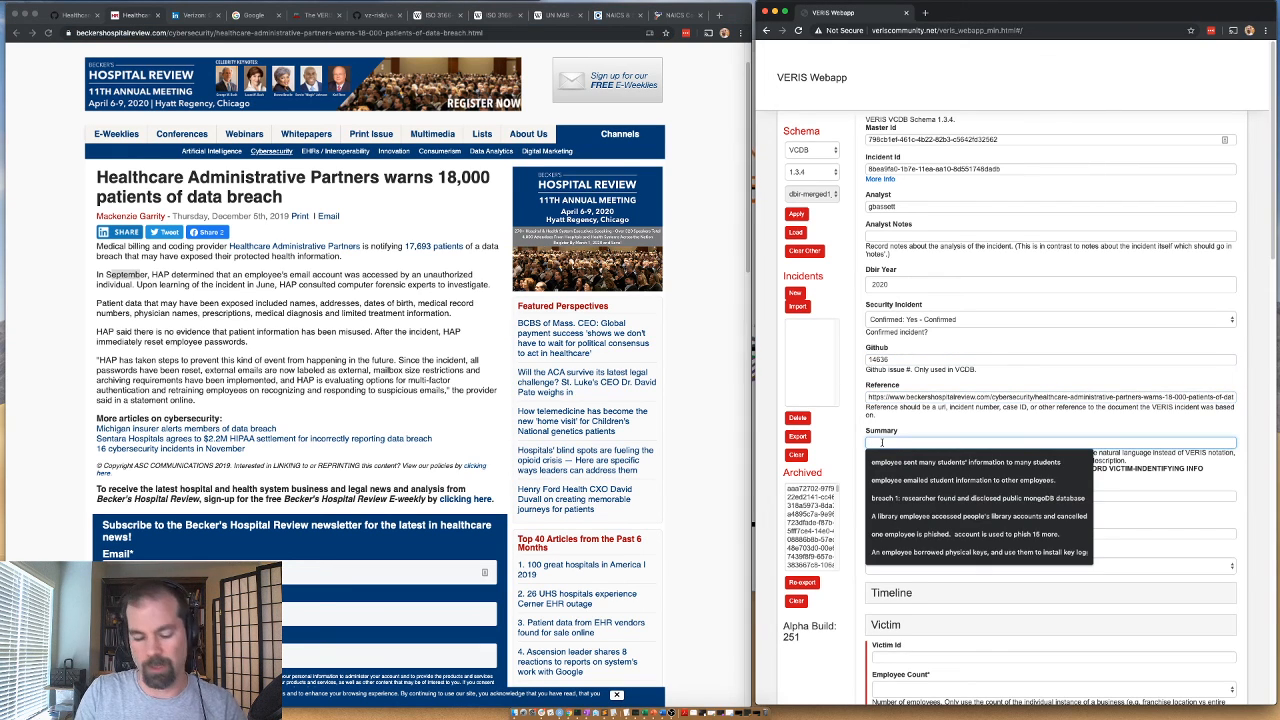
{"action": "type", "text": "phishing leads to email comprom"}
{"action": "key", "text": "BackSpace"}
{"action": "key", "text": "BackSpace"}
{"action": "type", "text": "promis"}
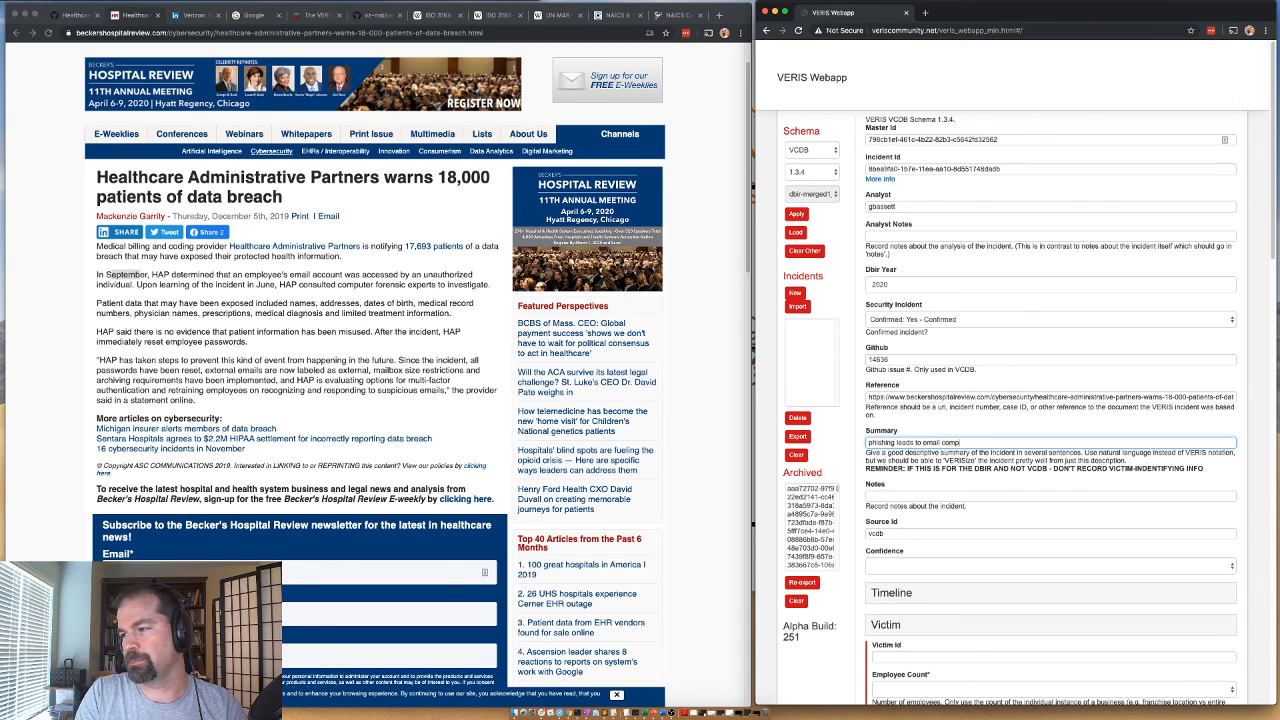
{"action": "type", "text": "e at he"}
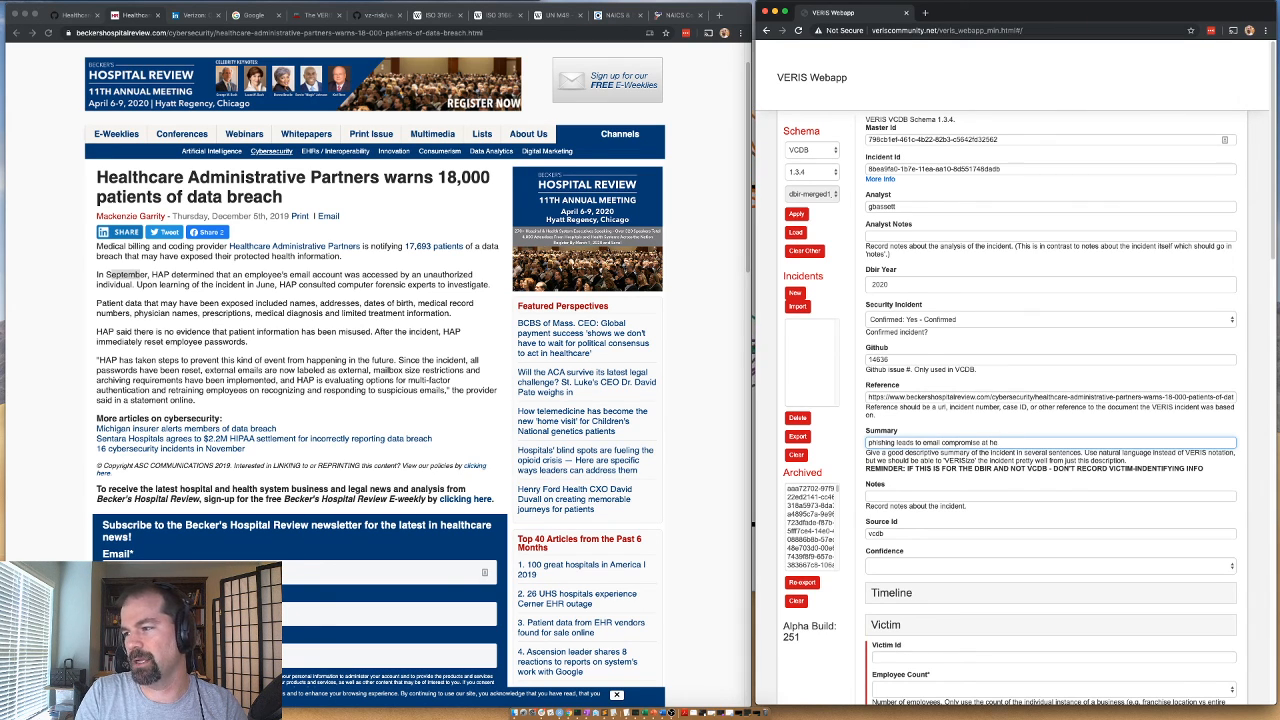
{"action": "type", "text": "althcare "}
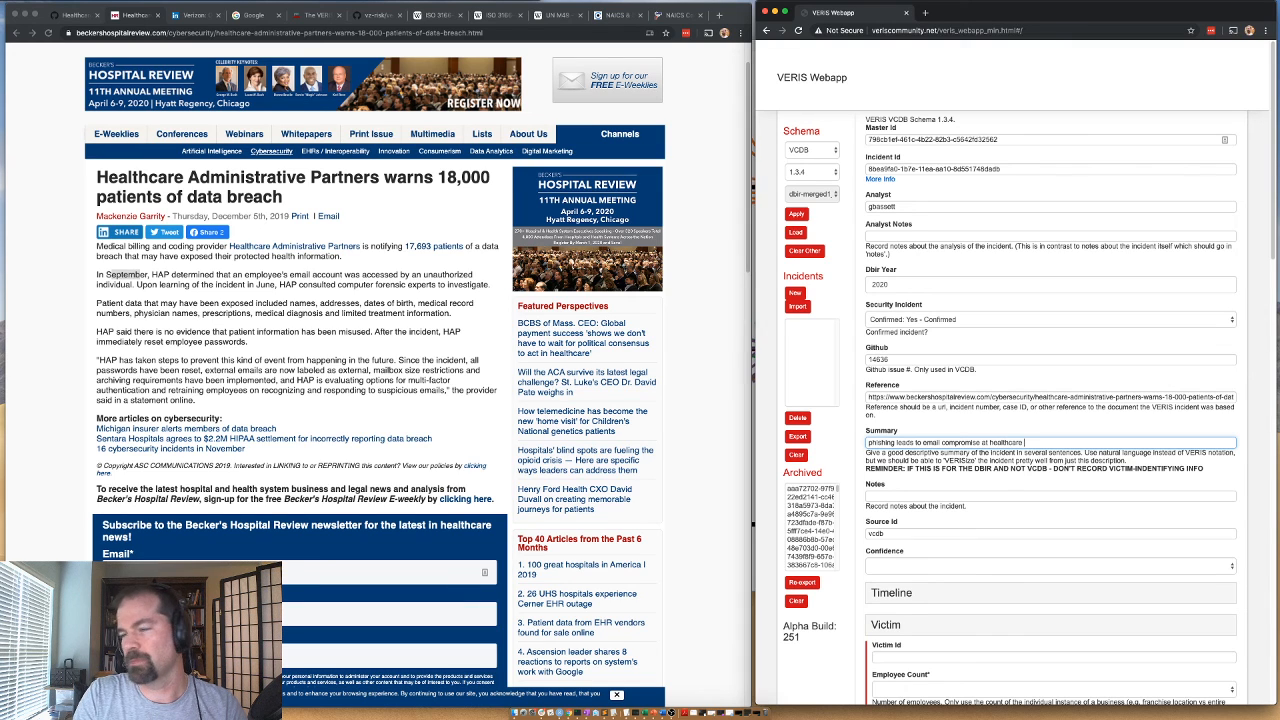
{"action": "type", "text": "organization"}
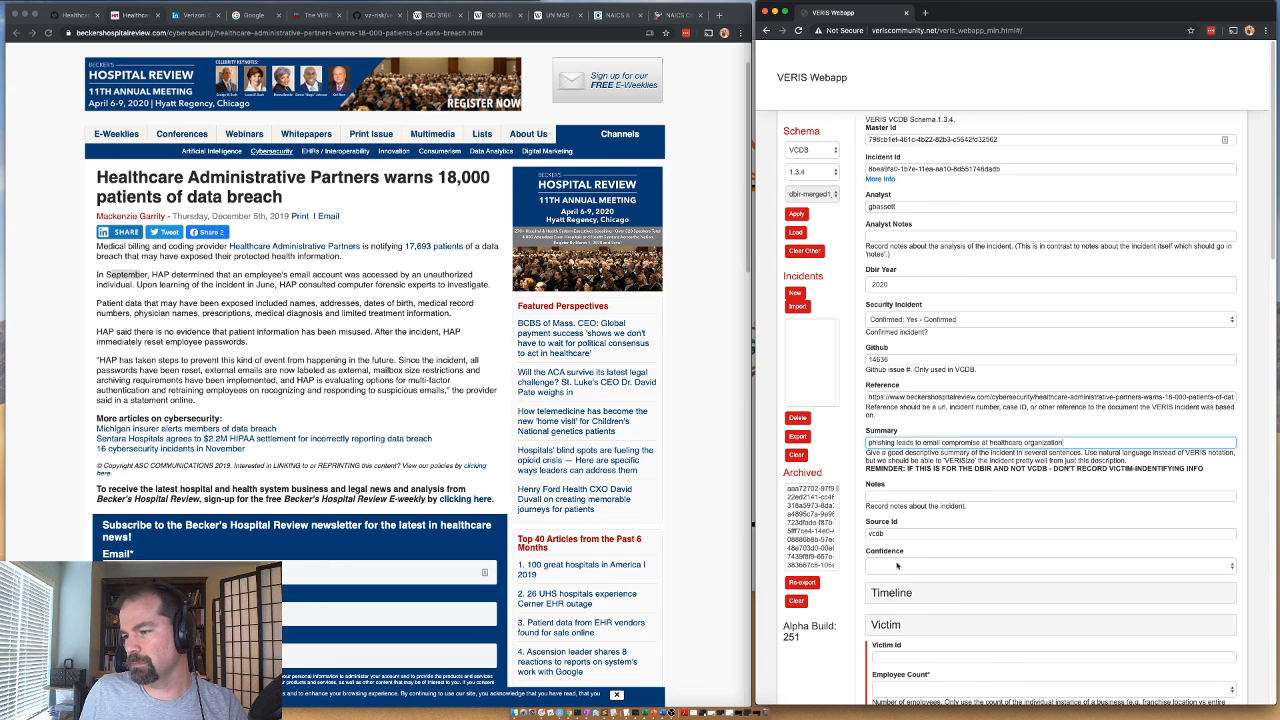
{"action": "left_click", "coordinate": [897, 567]}
{"action": "left_click", "coordinate": [870, 588]}
Expand the Timeline's Incident section and set the incident date to year 2019, month 09.
{"action": "scroll", "coordinate": [869, 600], "scroll_direction": "down", "scroll_amount": 1}
{"action": "scroll", "coordinate": [869, 598], "scroll_direction": "down", "scroll_amount": 3}
{"action": "left_click", "coordinate": [892, 366]}
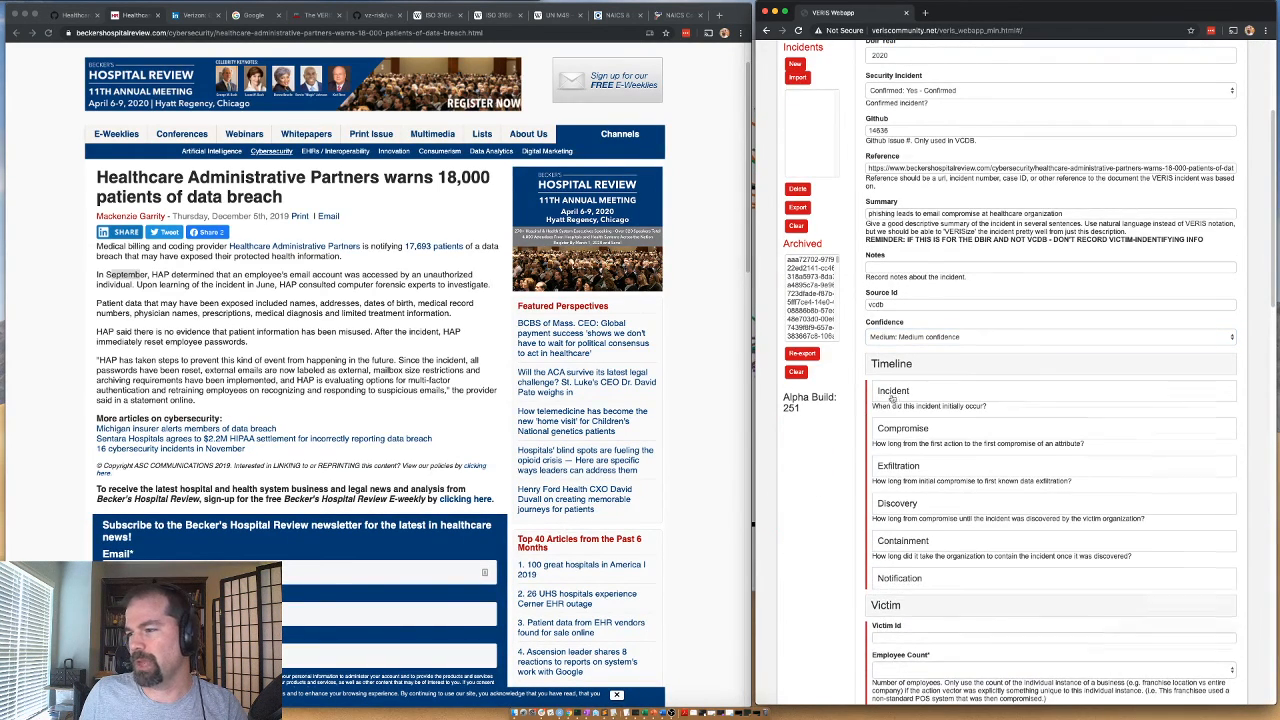
{"action": "left_click", "coordinate": [892, 391]}
{"action": "left_click", "coordinate": [893, 415]}
{"action": "type", "text": "2019"}
{"action": "key", "text": "Tab"}
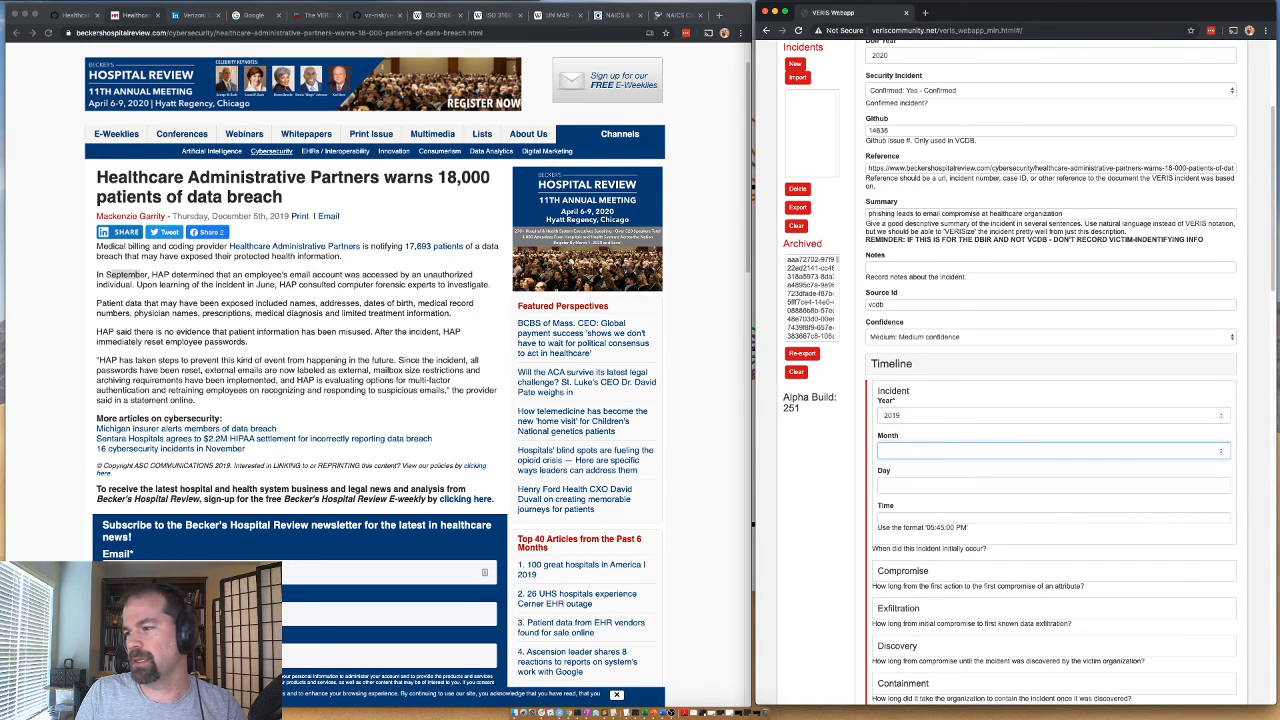
{"action": "key", "text": "Tab"}
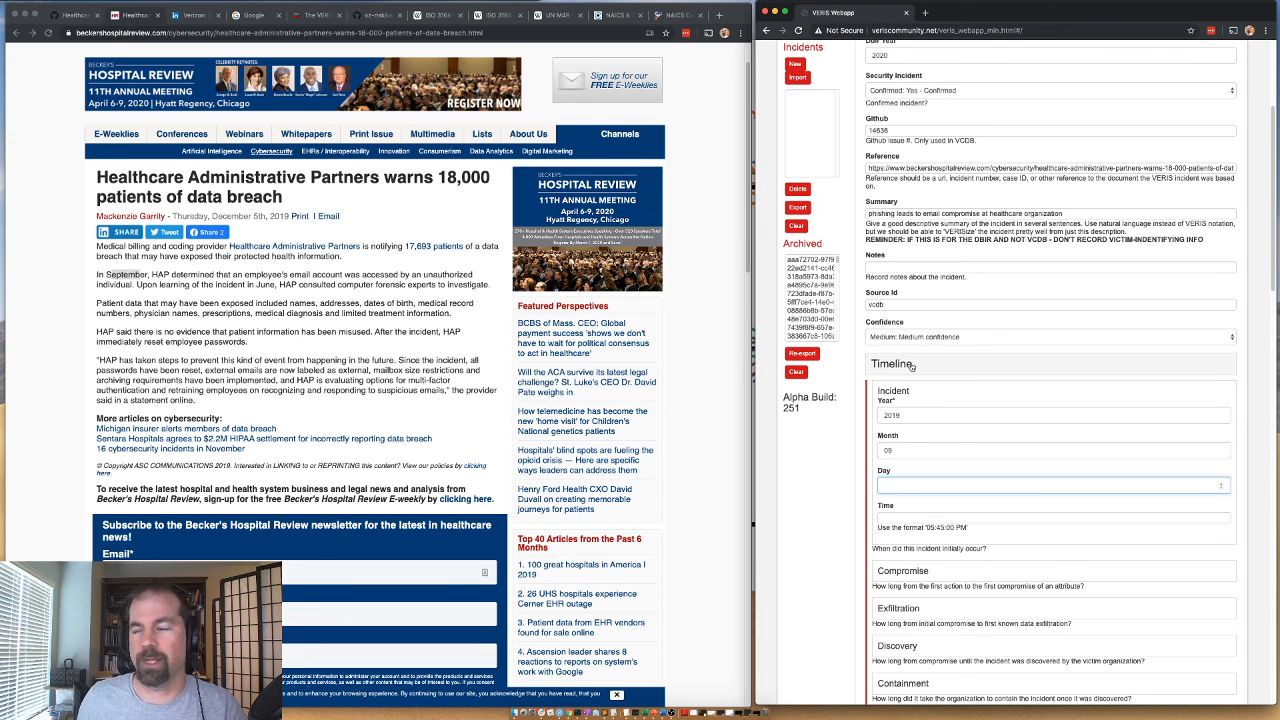
Set the Timeline's Compromise unit to Unknown and collapse the Compromise section.
{"action": "left_click", "coordinate": [896, 576]}
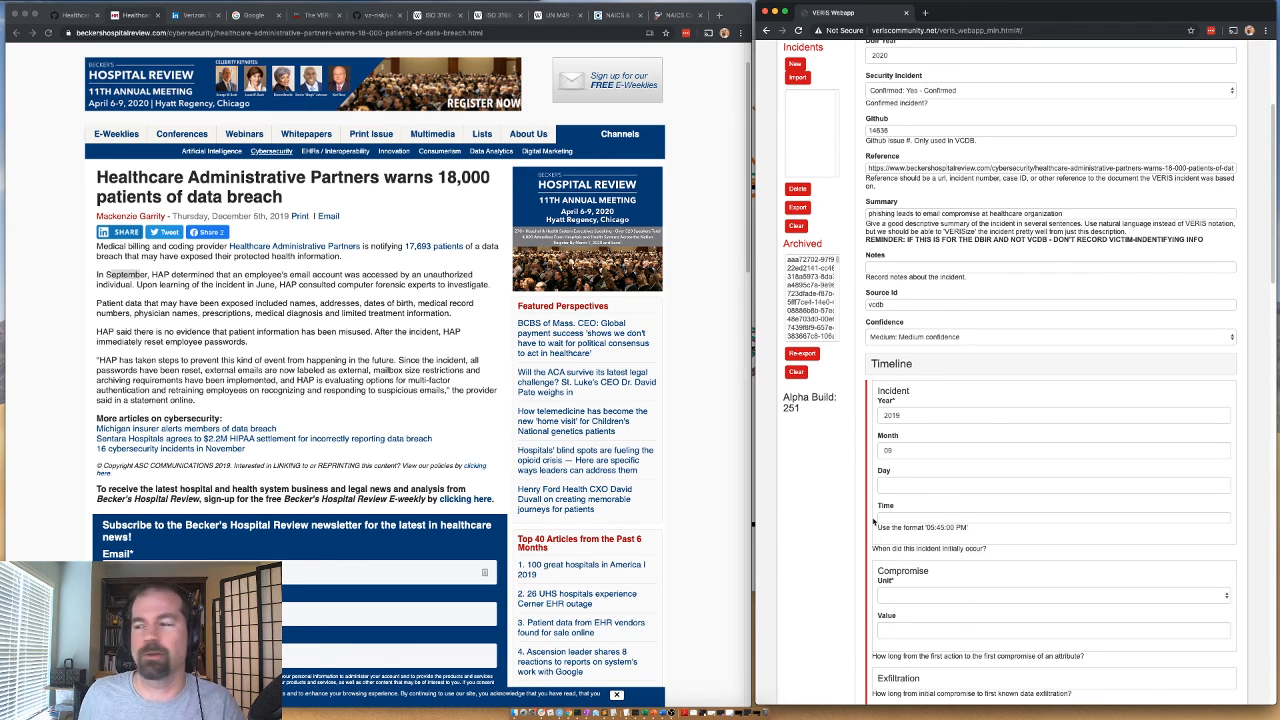
{"action": "scroll", "coordinate": [869, 545], "scroll_direction": "down", "scroll_amount": 1}
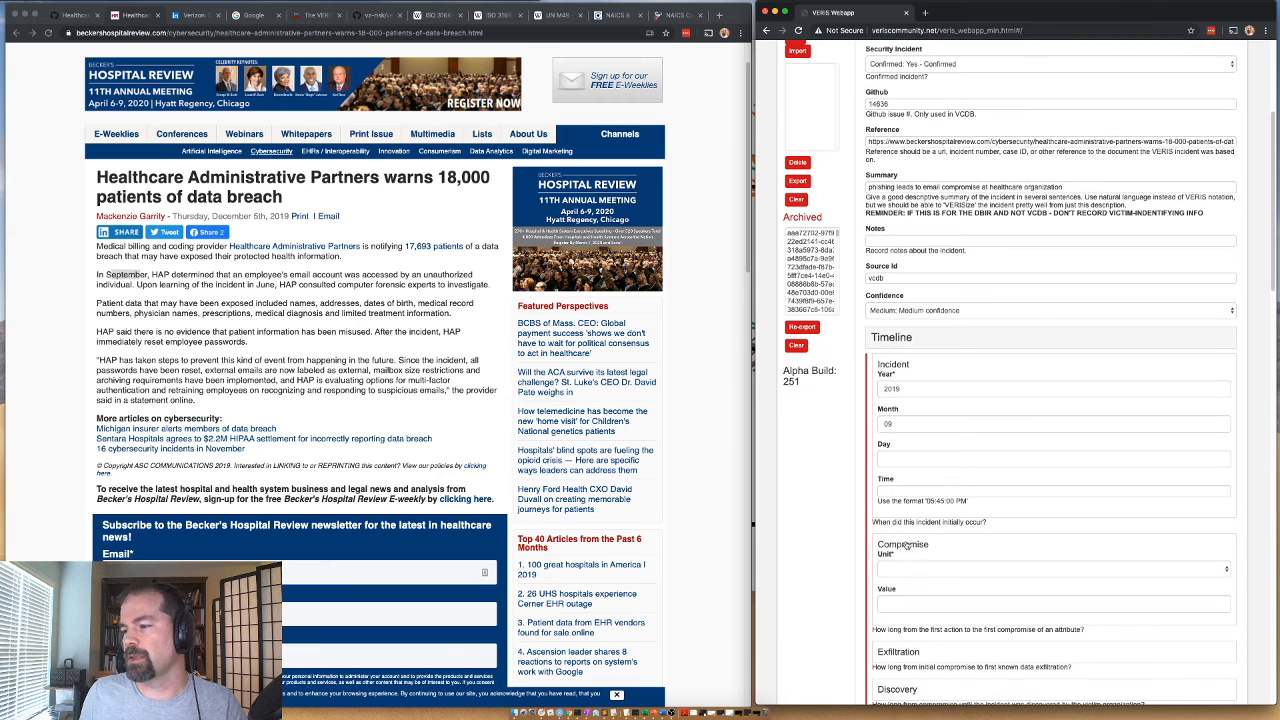
{"action": "scroll", "coordinate": [900, 540], "scroll_direction": "down", "scroll_amount": 3}
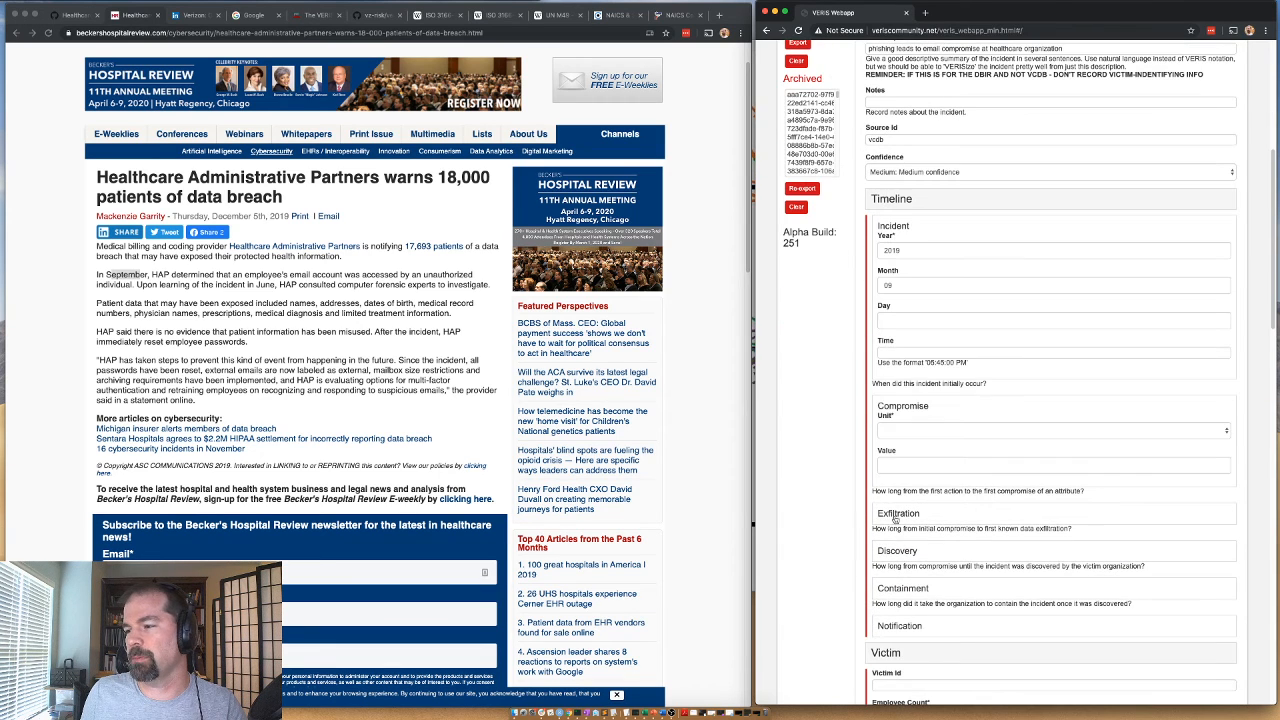
{"action": "left_click", "coordinate": [895, 430]}
{"action": "left_click", "coordinate": [897, 432]}
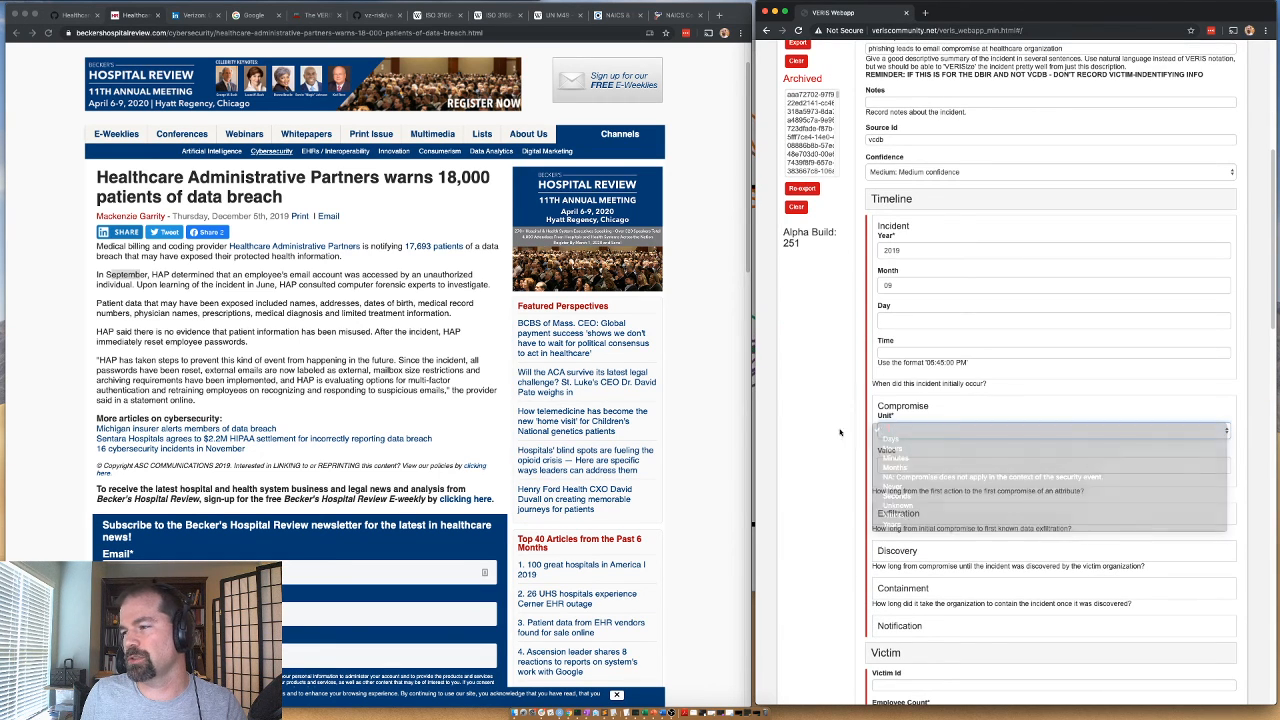
{"action": "left_click", "coordinate": [901, 431]}
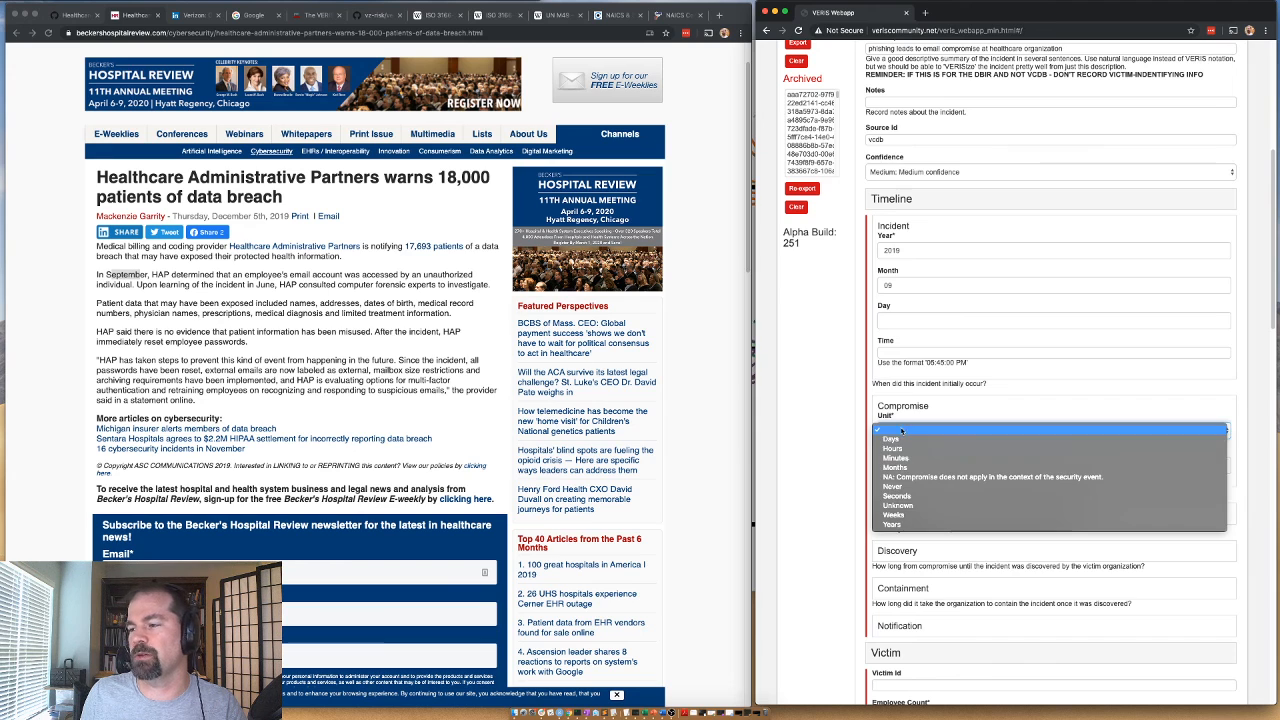
{"action": "left_click", "coordinate": [899, 505]}
{"action": "left_click", "coordinate": [897, 408]}
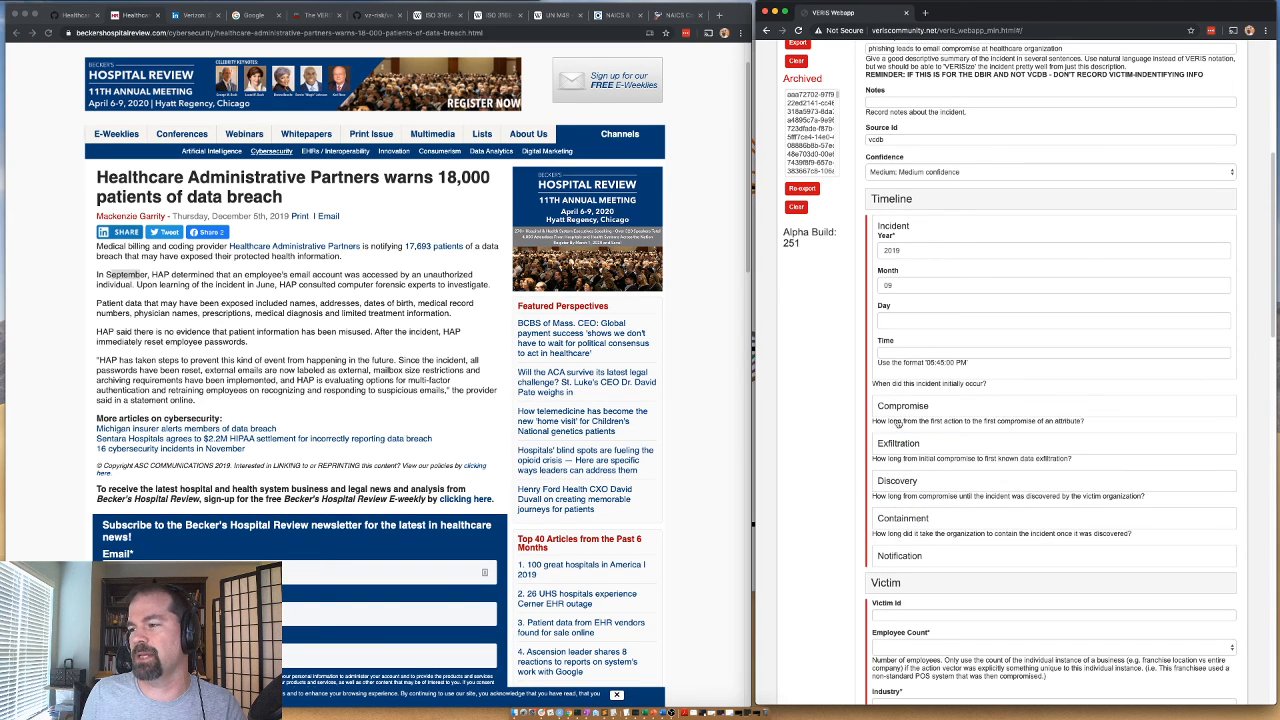
Expand the Timeline's Exfiltration section, review its unit options and collapse the section again.
{"action": "left_click", "coordinate": [894, 449]}
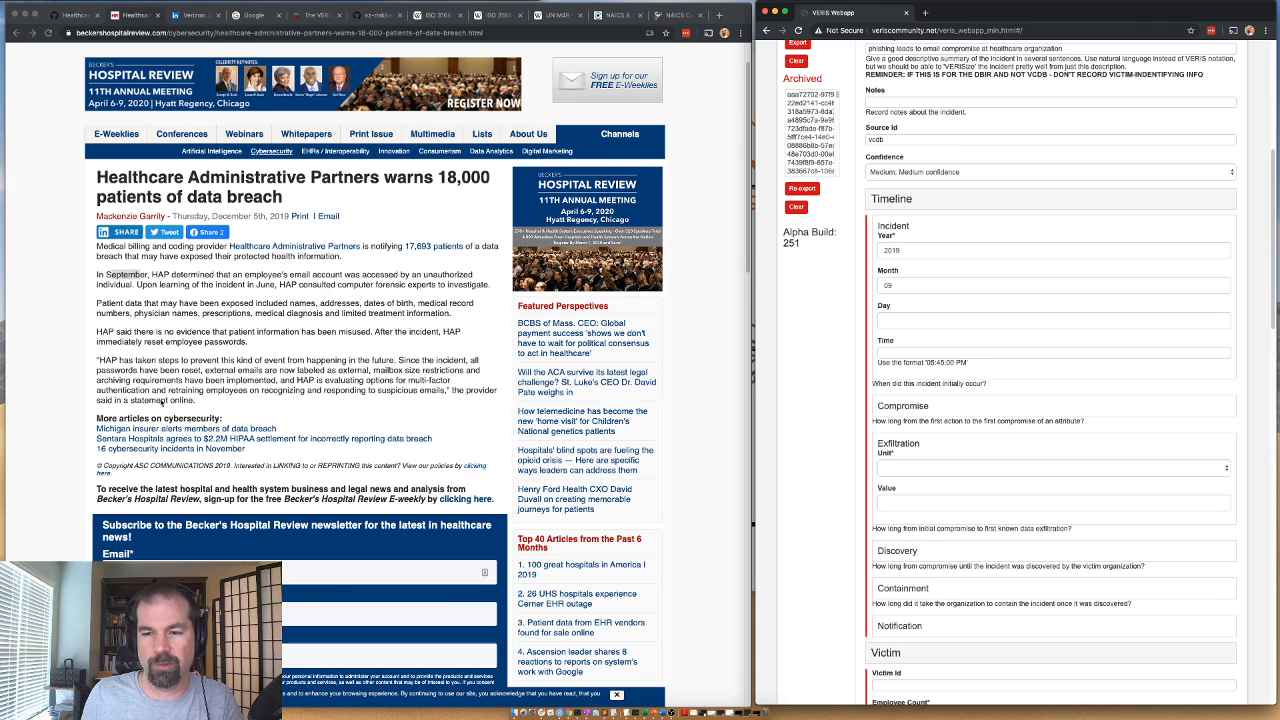
{"action": "left_click", "coordinate": [919, 469]}
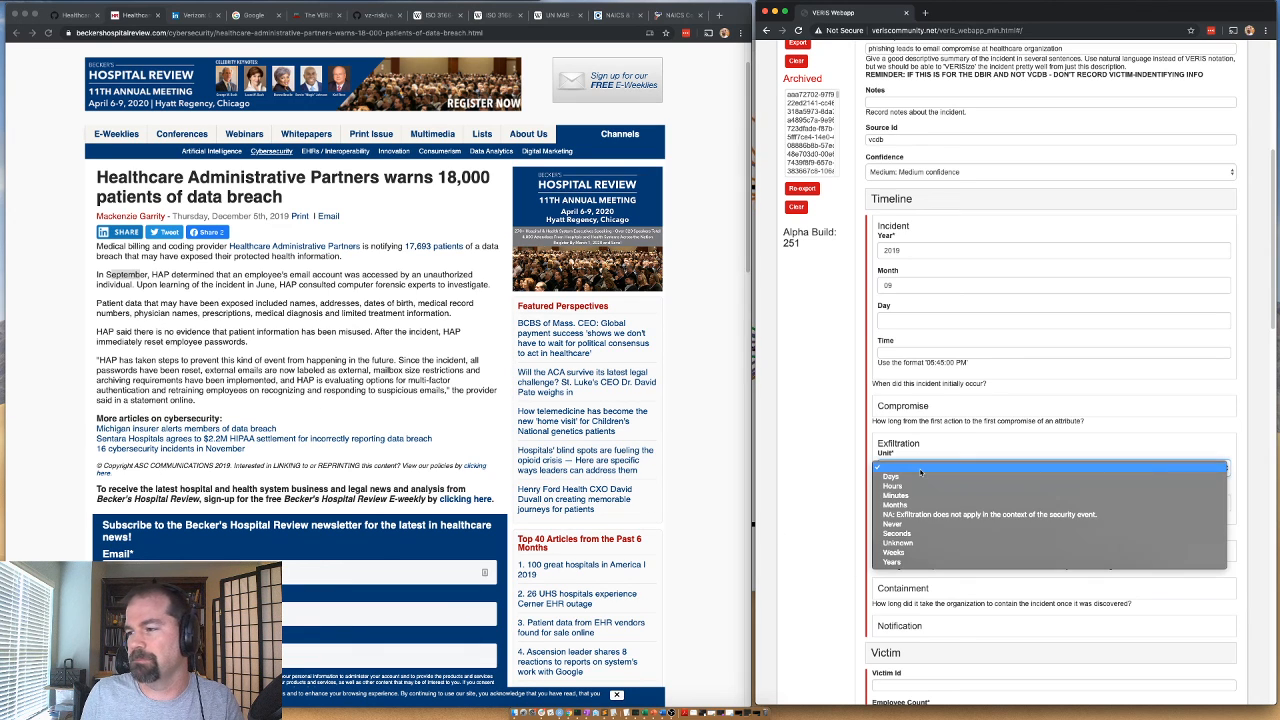
{"action": "left_click", "coordinate": [875, 466]}
{"action": "left_click", "coordinate": [880, 445]}
Set the Timeline's Discovery and Containment units to Unknown, and collapse the whole Timeline section.
{"action": "left_click", "coordinate": [883, 484]}
{"action": "left_click", "coordinate": [885, 505]}
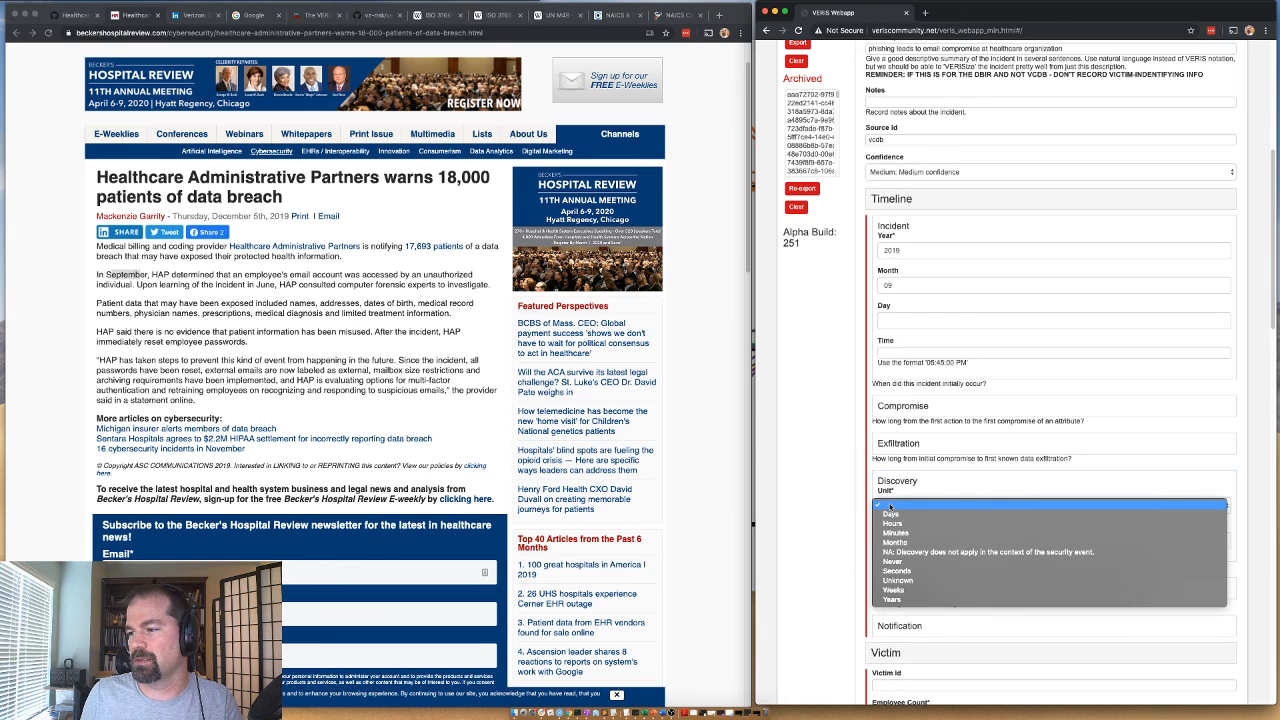
{"action": "left_click", "coordinate": [897, 580]}
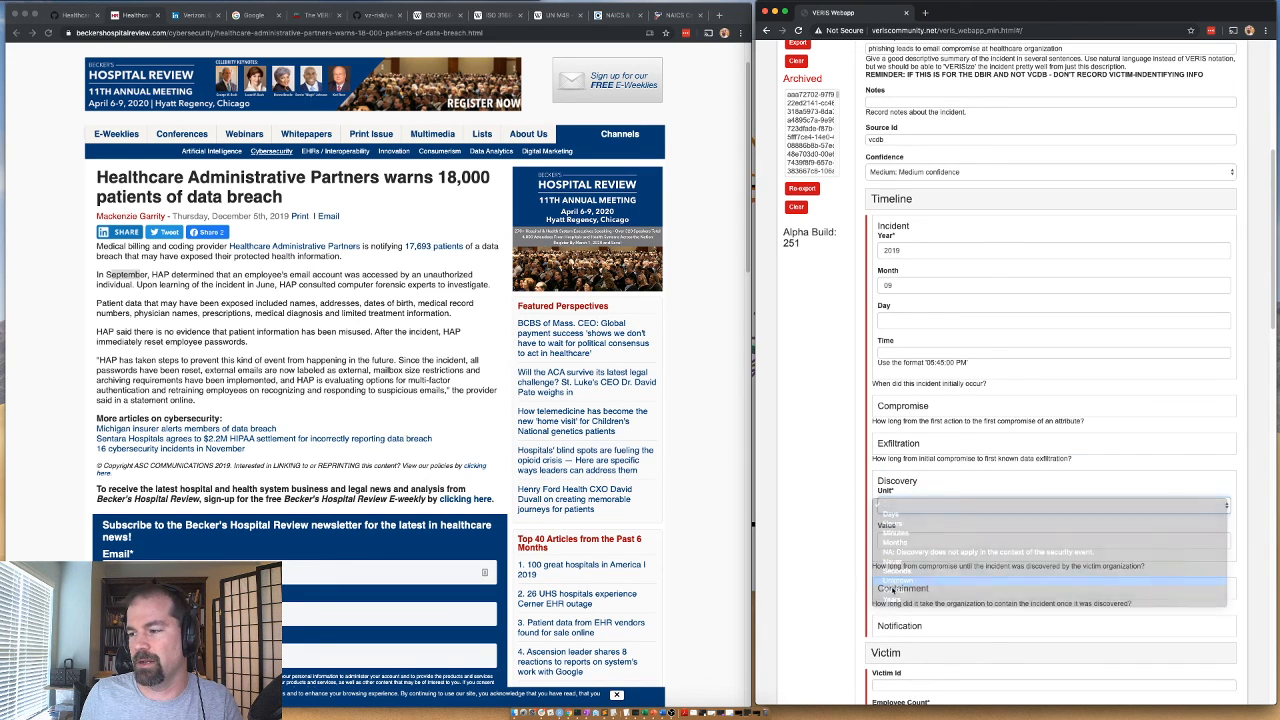
{"action": "left_click", "coordinate": [897, 484]}
{"action": "left_click", "coordinate": [890, 530]}
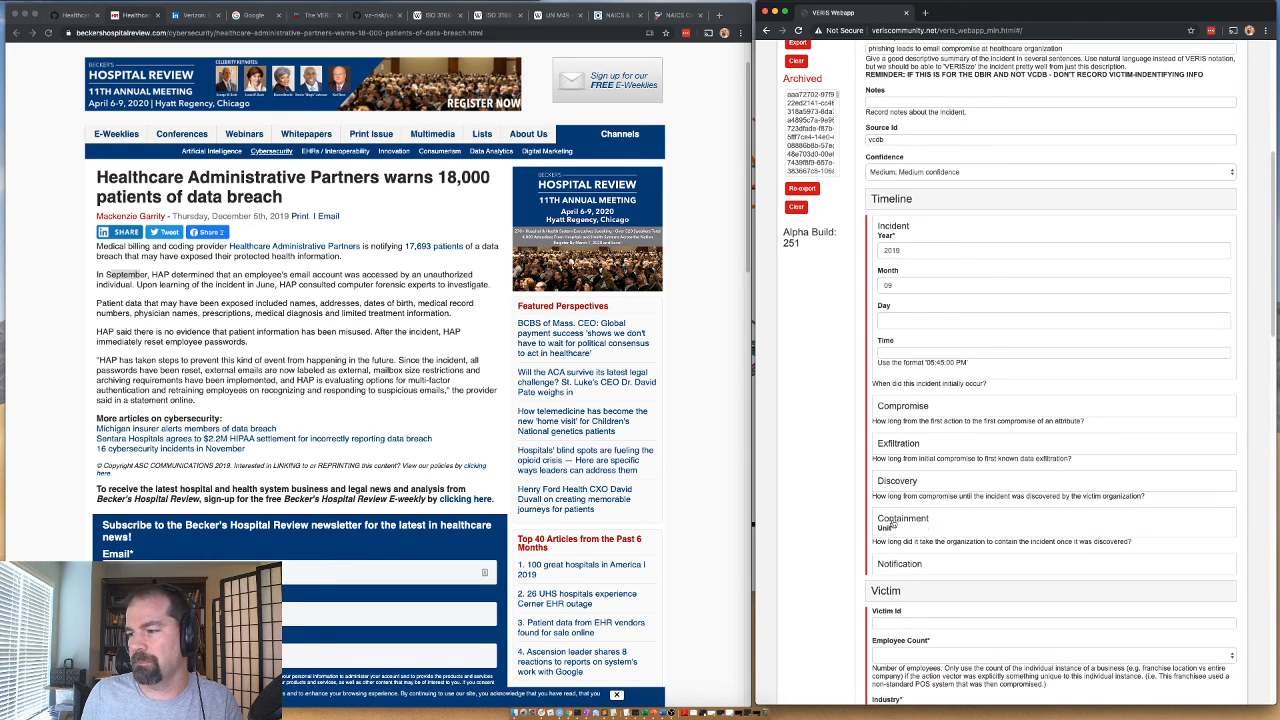
{"action": "left_click", "coordinate": [895, 543]}
{"action": "left_click", "coordinate": [909, 620]}
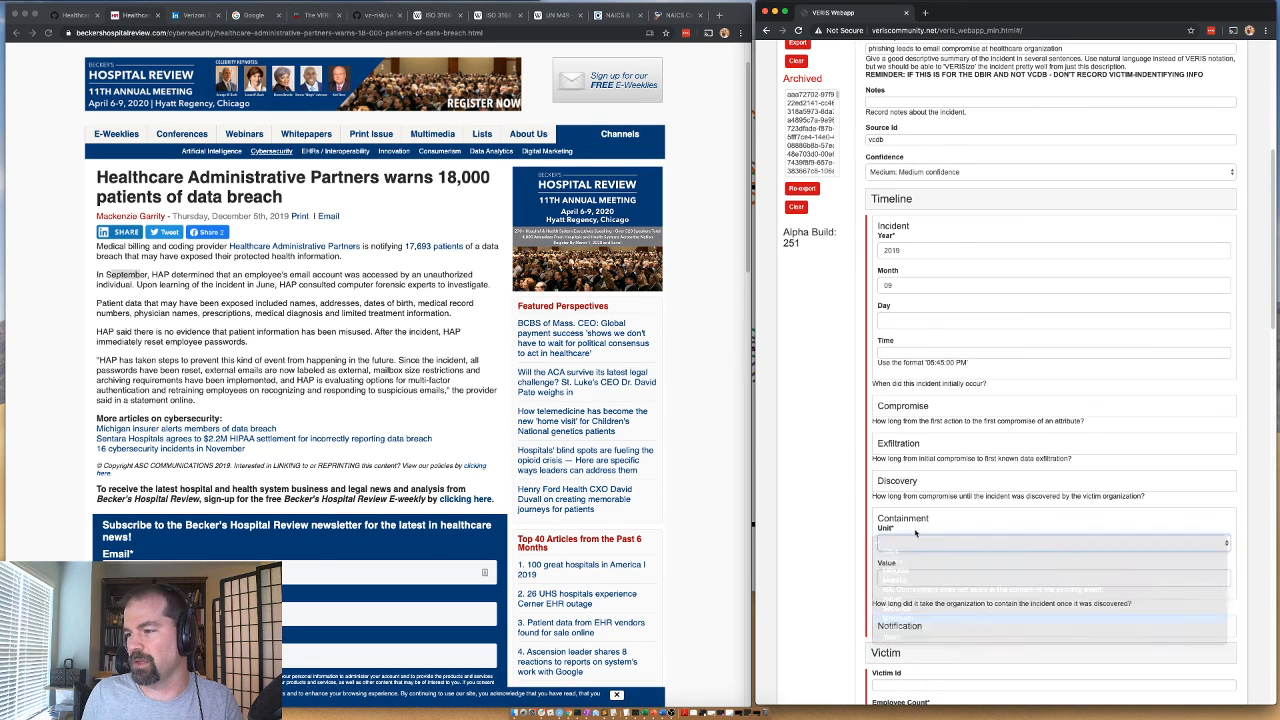
{"action": "left_click", "coordinate": [914, 524]}
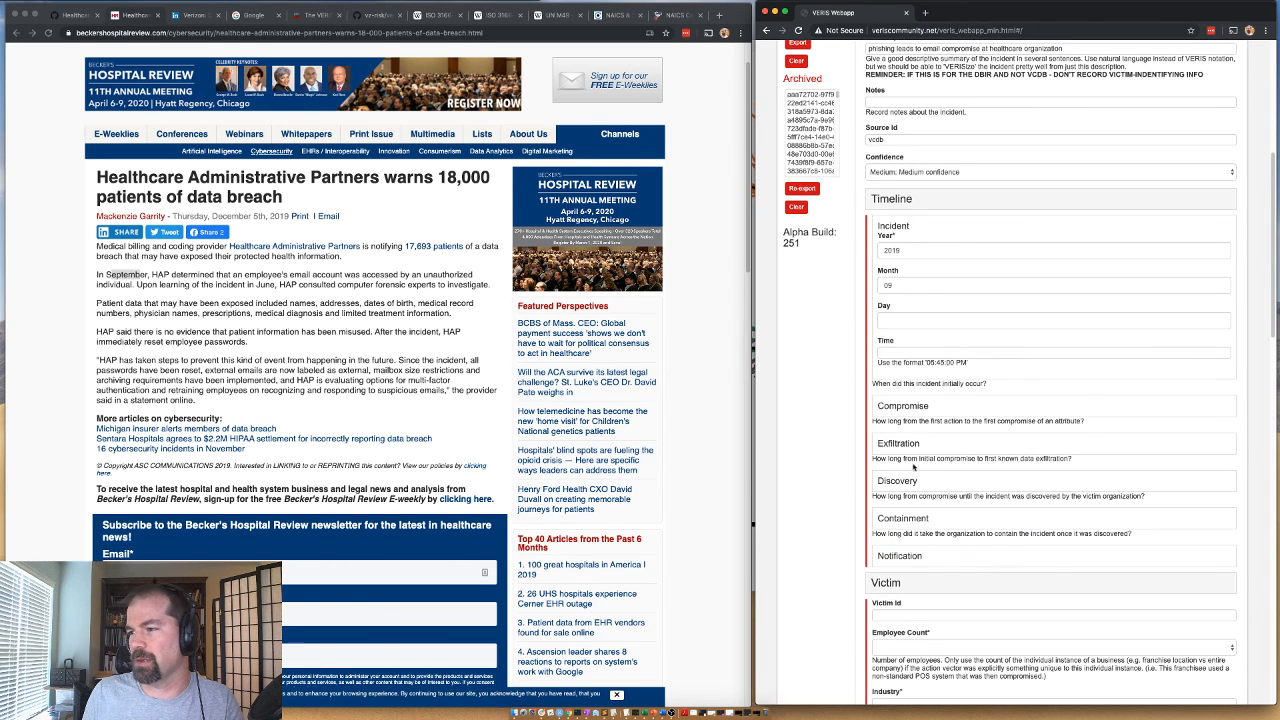
{"action": "left_click", "coordinate": [890, 202]}
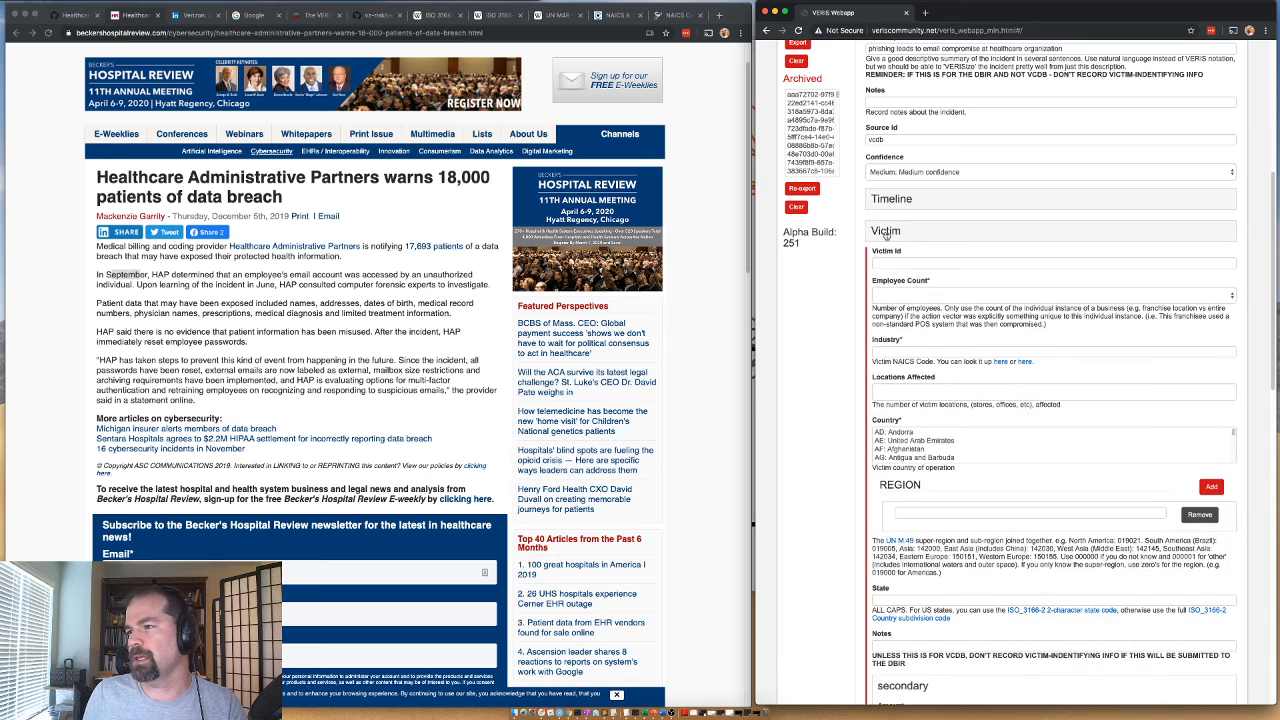
Copy the company name "Healthcare Administrative Partners" from the Becker's article into the form's Victim Id field.
{"action": "left_click", "coordinate": [889, 238]}
{"action": "left_click", "coordinate": [897, 236]}
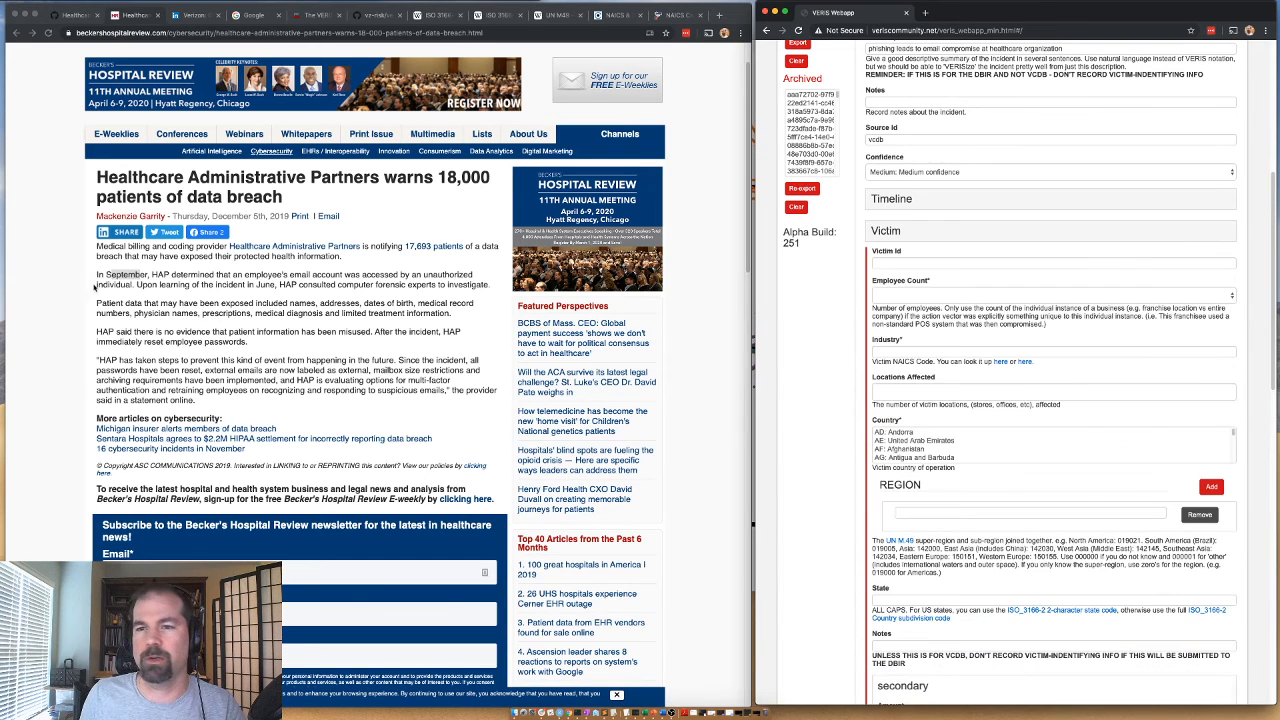
{"action": "left_click", "coordinate": [207, 270]}
{"action": "left_click_drag", "start_coordinate": [362, 247], "coordinate": [228, 247]}
{"action": "key", "text": "super+c"}
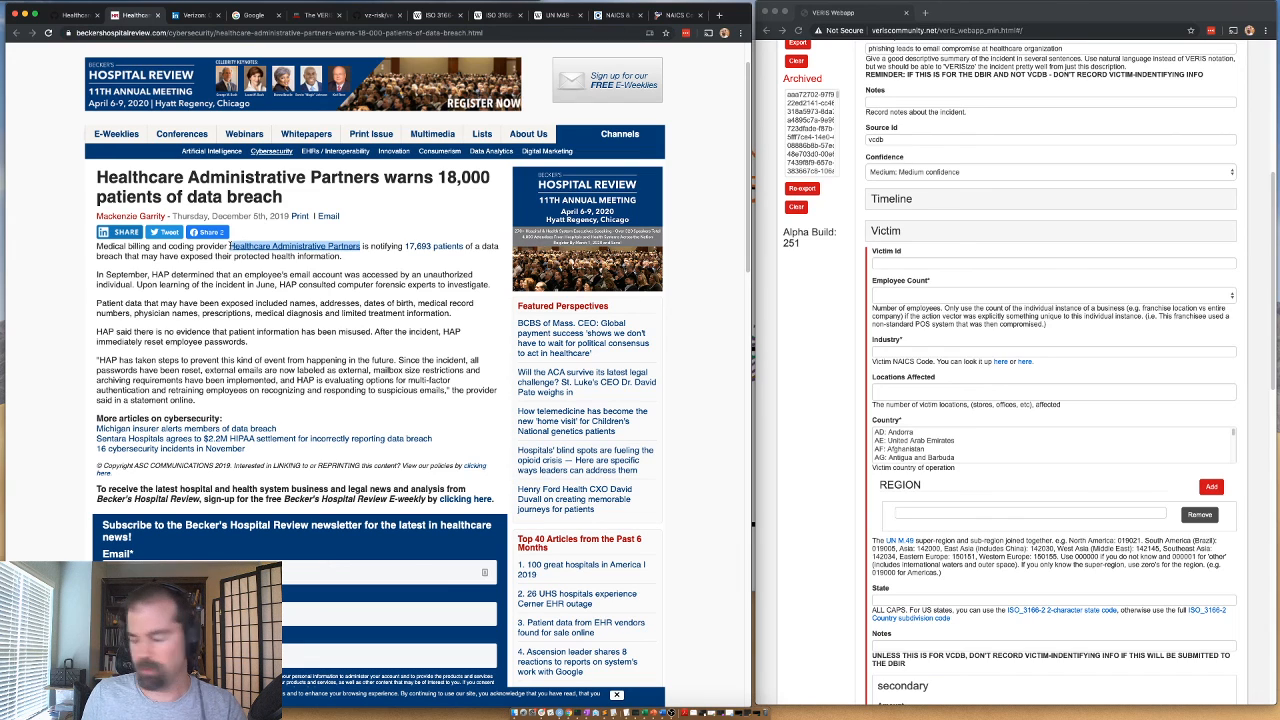
{"action": "left_click", "coordinate": [886, 265]}
{"action": "key", "text": "super+v"}
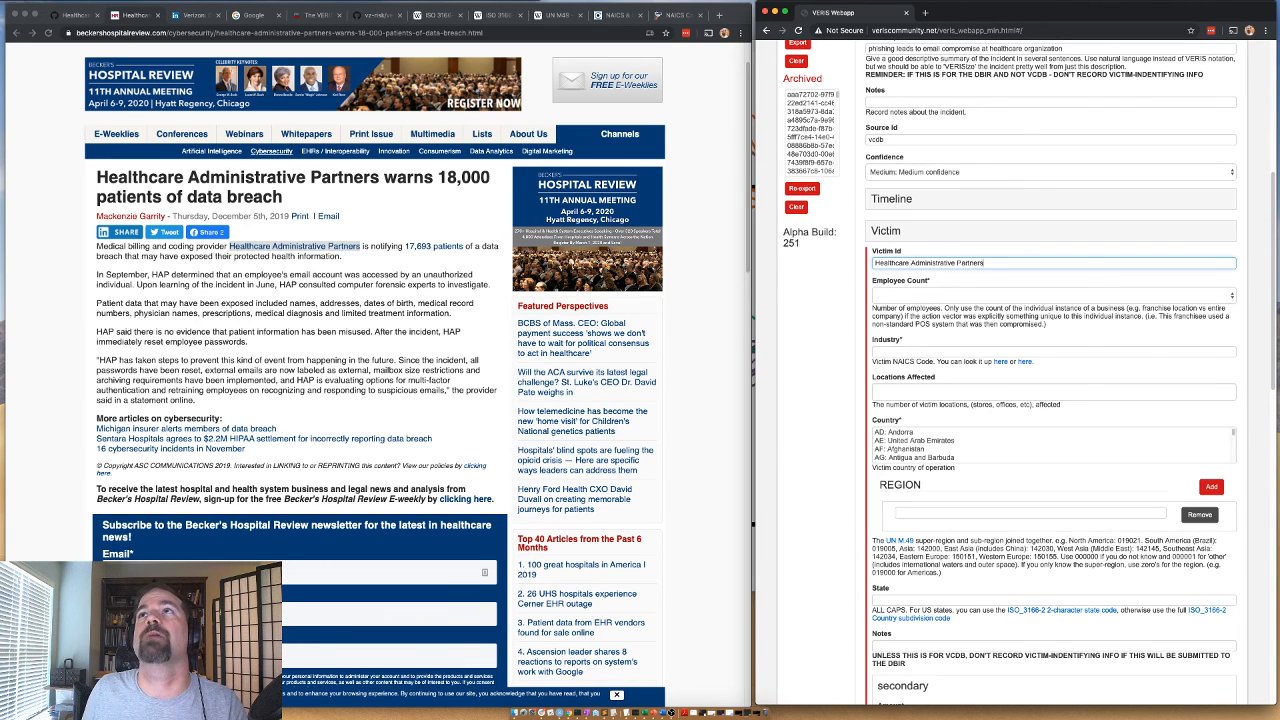
Examine the Bit Discovery inventory report and the title of the GitHub breach issue.
{"action": "key", "text": "super+Tab"}
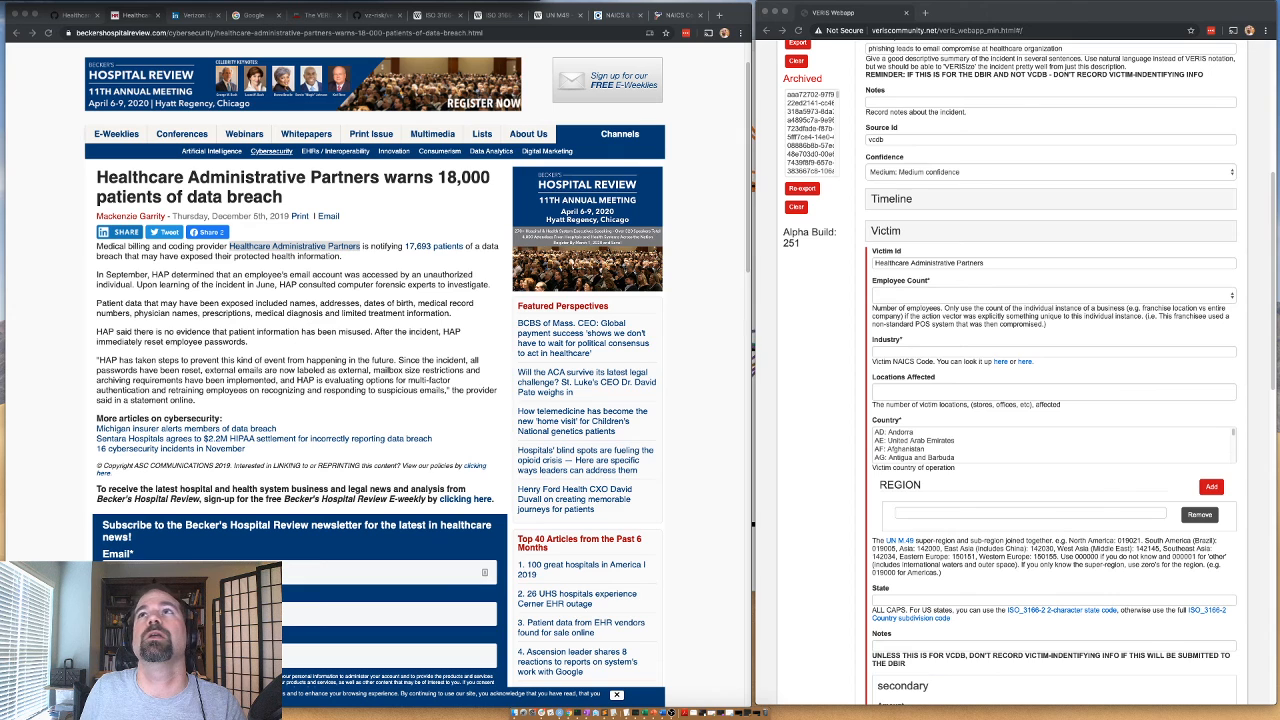
{"action": "left_click_drag", "start_coordinate": [394, 1], "coordinate": [680, 19]}
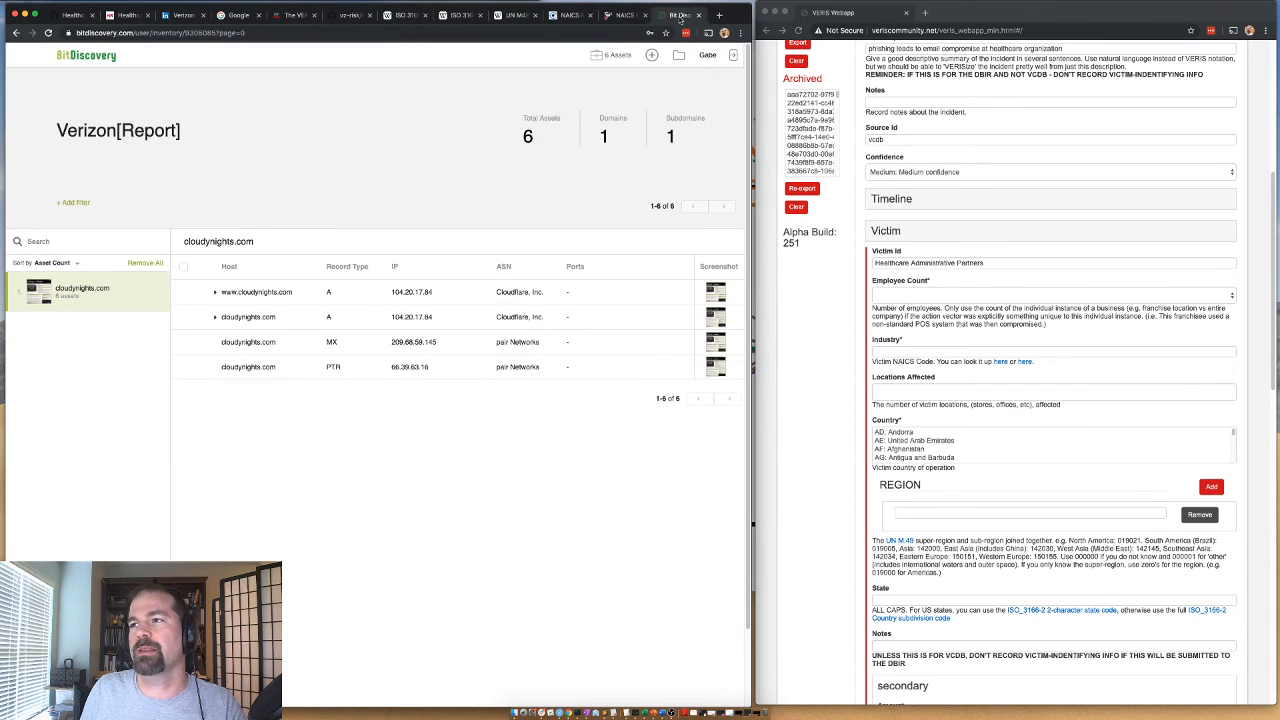
{"action": "left_click", "coordinate": [72, 16]}
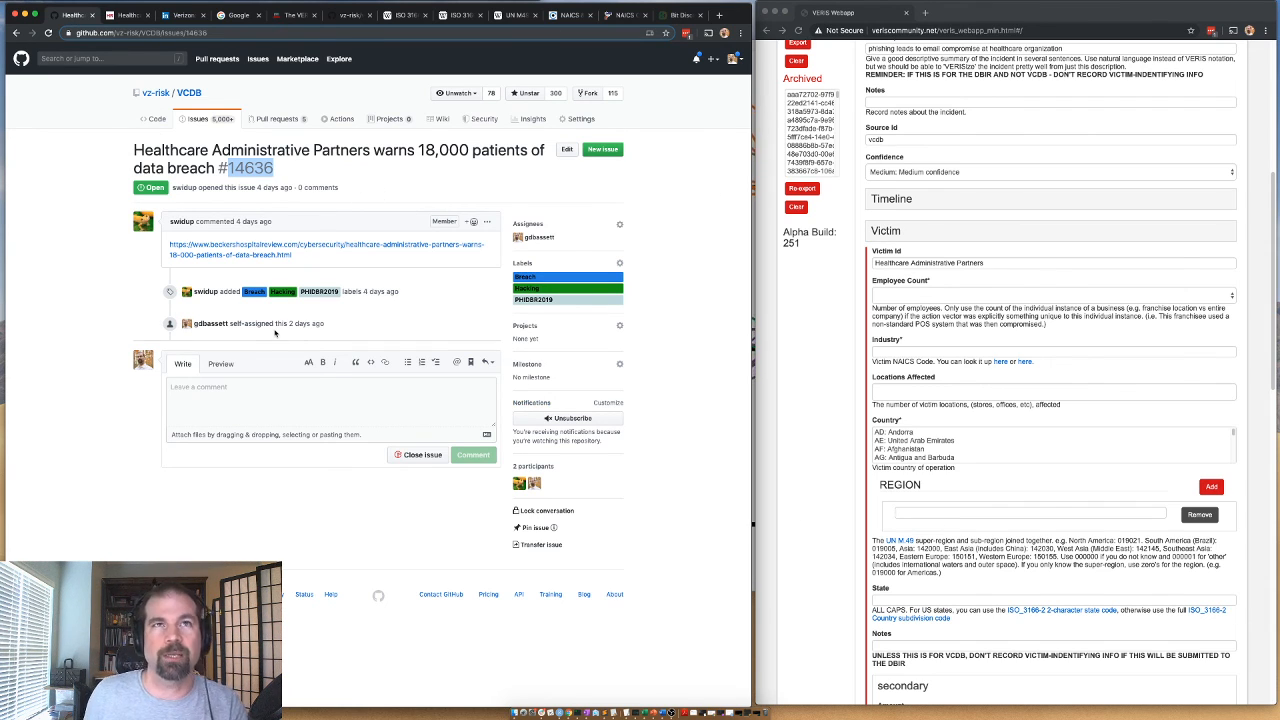
{"action": "left_click", "coordinate": [677, 15]}
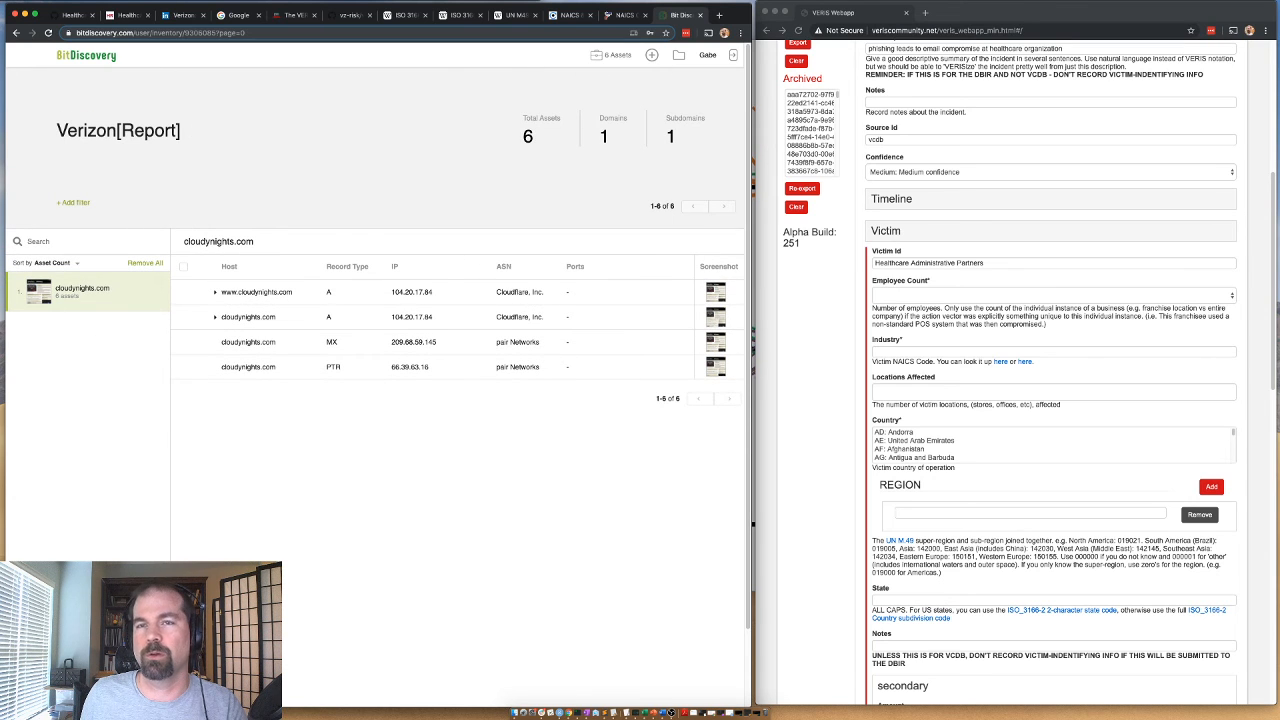
{"action": "left_click", "coordinate": [67, 17]}
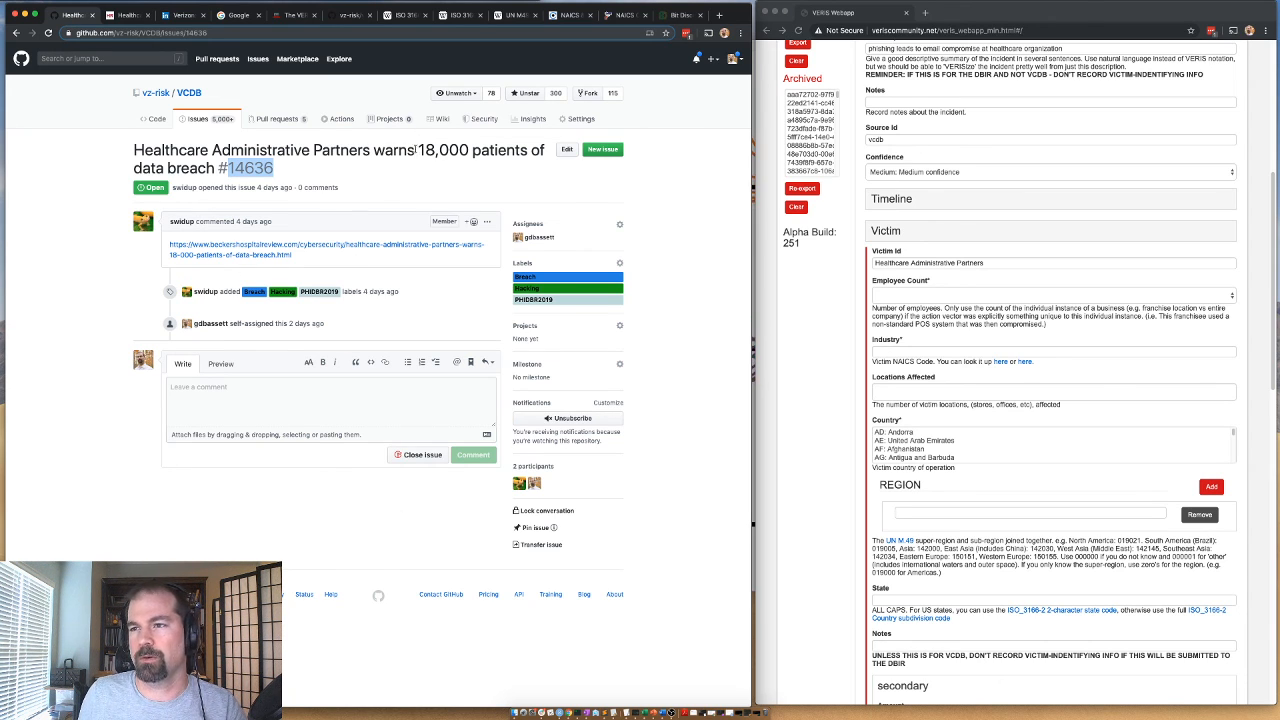
{"action": "left_click_drag", "start_coordinate": [417, 150], "coordinate": [436, 150]}
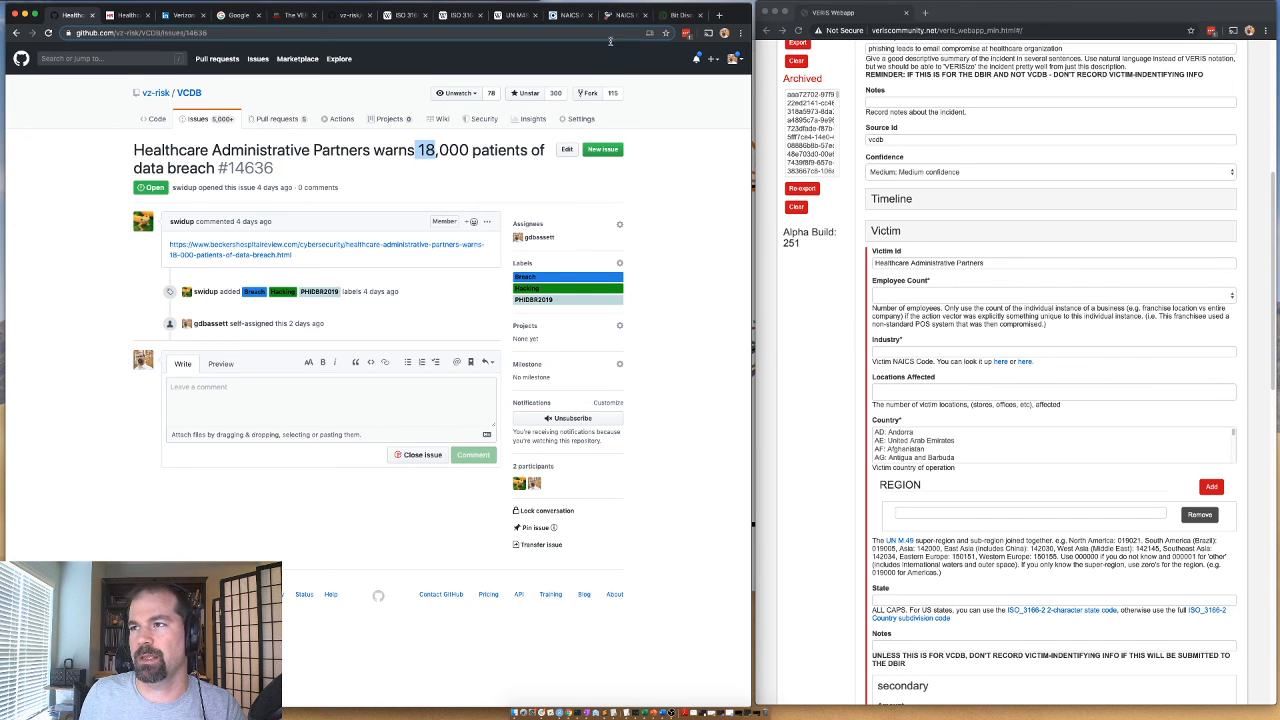
Copy the company name "Healthcare Administrative Partners" from the article's headline and search Google for it.
{"action": "left_click", "coordinate": [622, 15]}
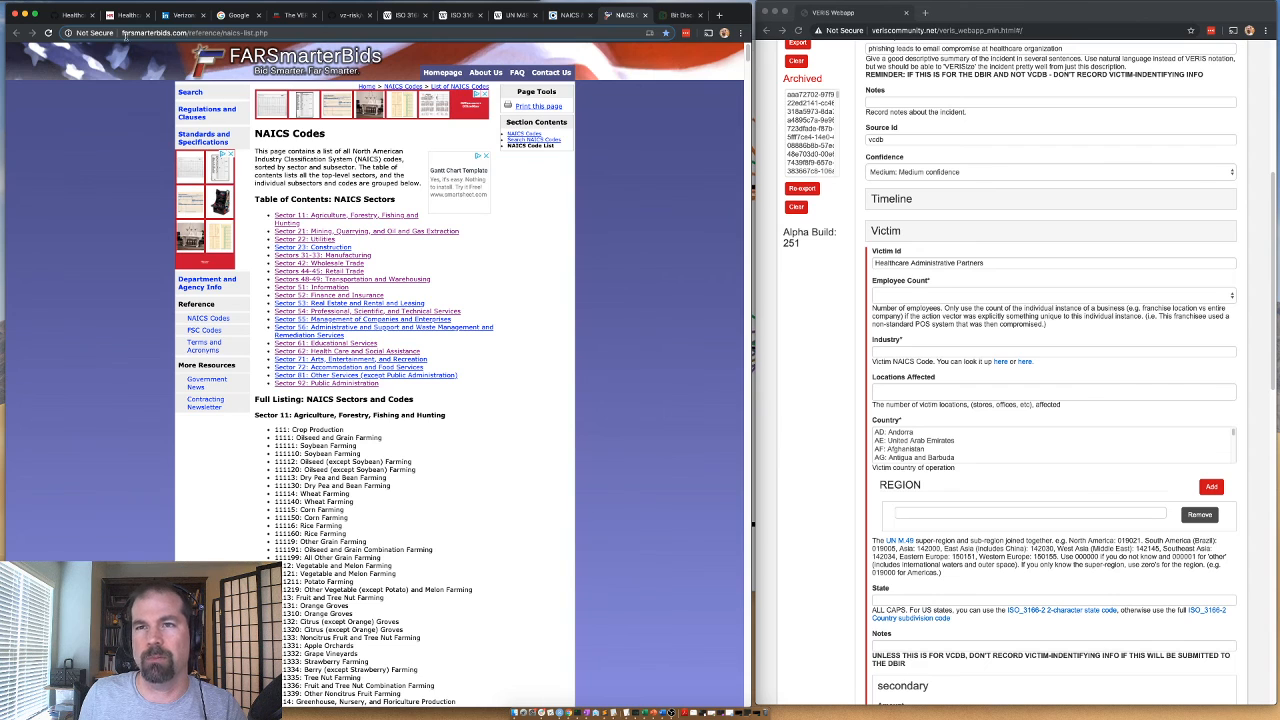
{"action": "left_click", "coordinate": [80, 15]}
{"action": "left_click", "coordinate": [125, 15]}
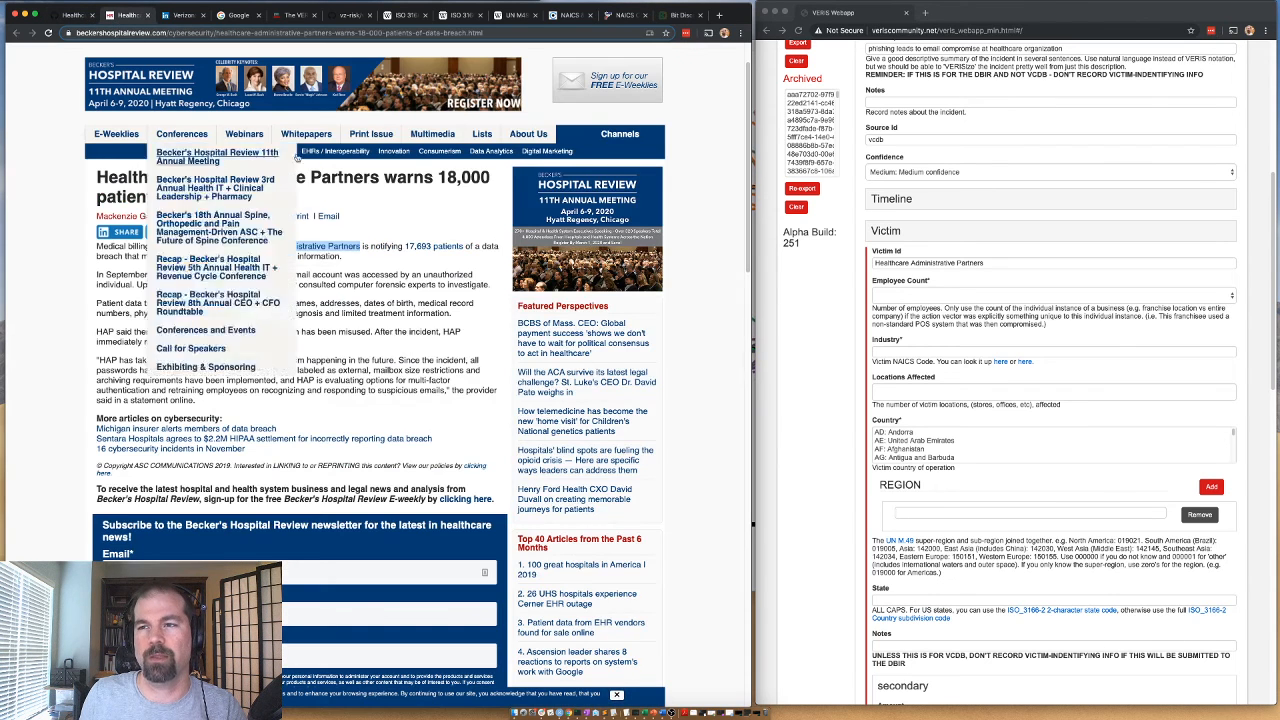
{"action": "left_click_drag", "start_coordinate": [380, 178], "coordinate": [97, 175]}
{"action": "key", "text": "super+c"}
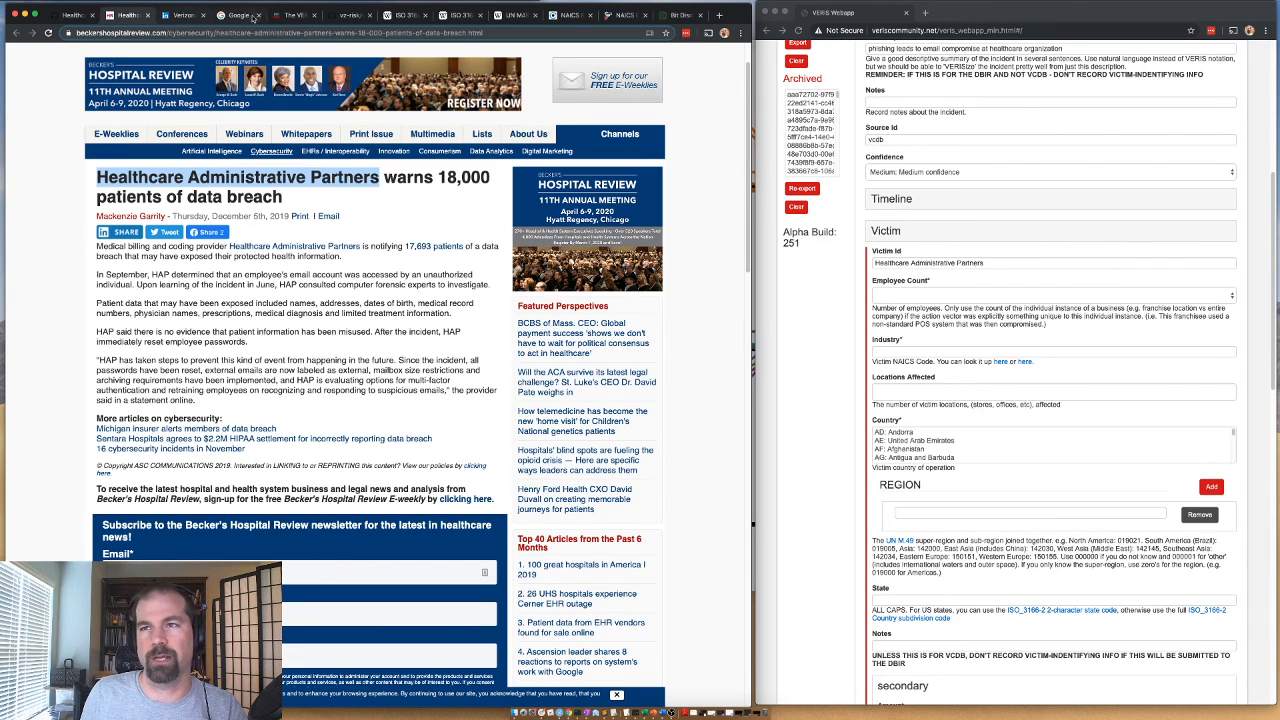
{"action": "left_click", "coordinate": [240, 15]}
{"action": "key", "text": "super+v"}
{"action": "key", "text": "Return"}
Refine the Google search to "Healthcare Administrative Partners number of employees".
{"action": "left_click", "coordinate": [1030, 265]}
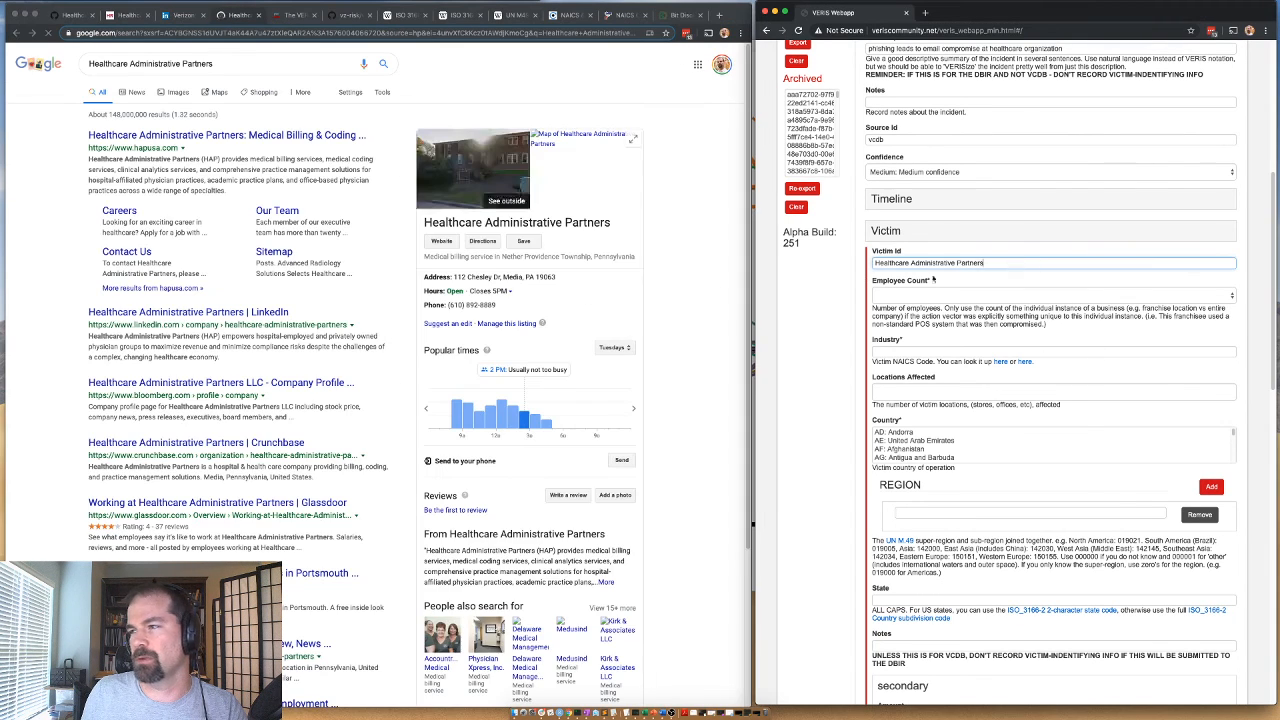
{"action": "left_click", "coordinate": [236, 64]}
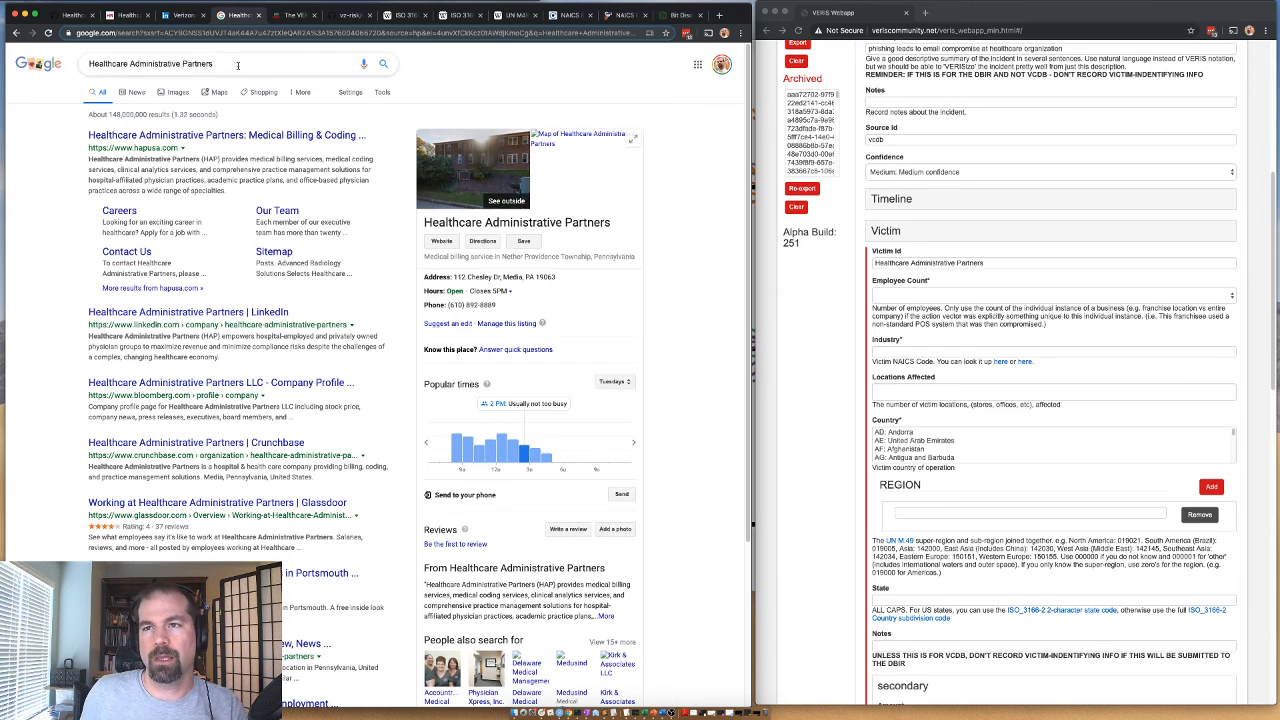
{"action": "left_click", "coordinate": [237, 65]}
{"action": "type", "text": "number of e"}
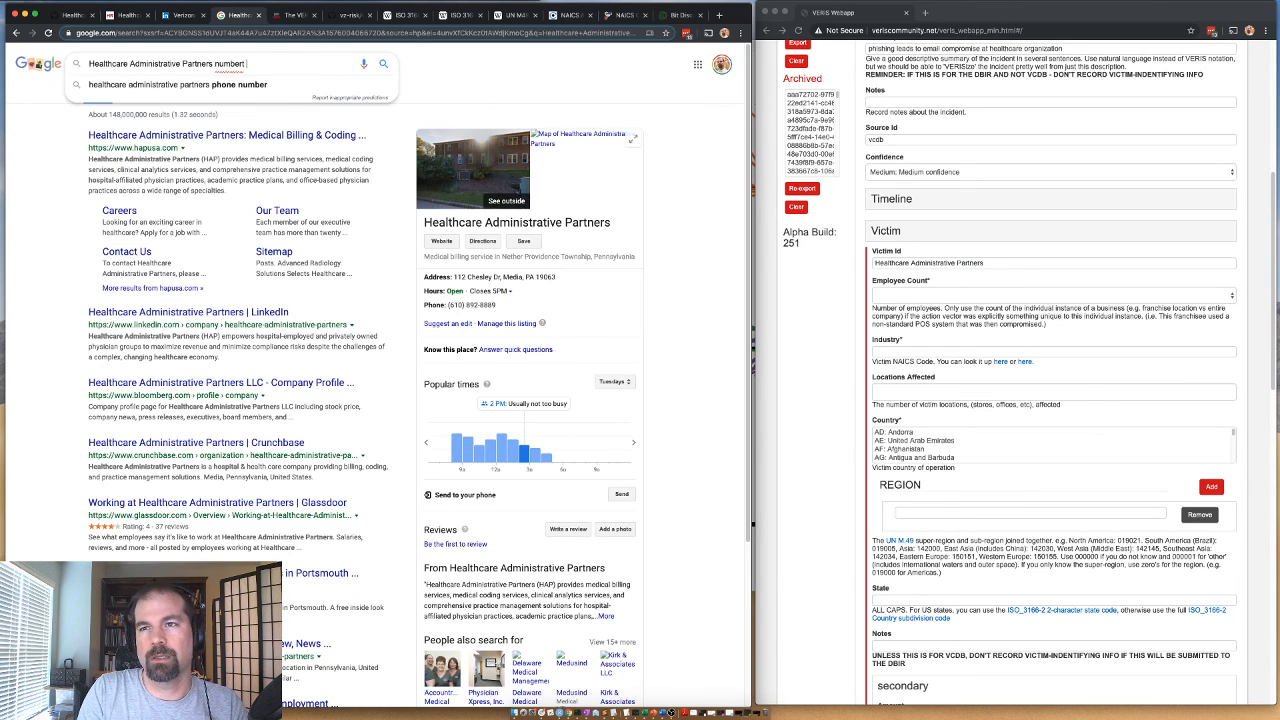
{"action": "type", "text": "mployees"}
{"action": "key", "text": "Return"}
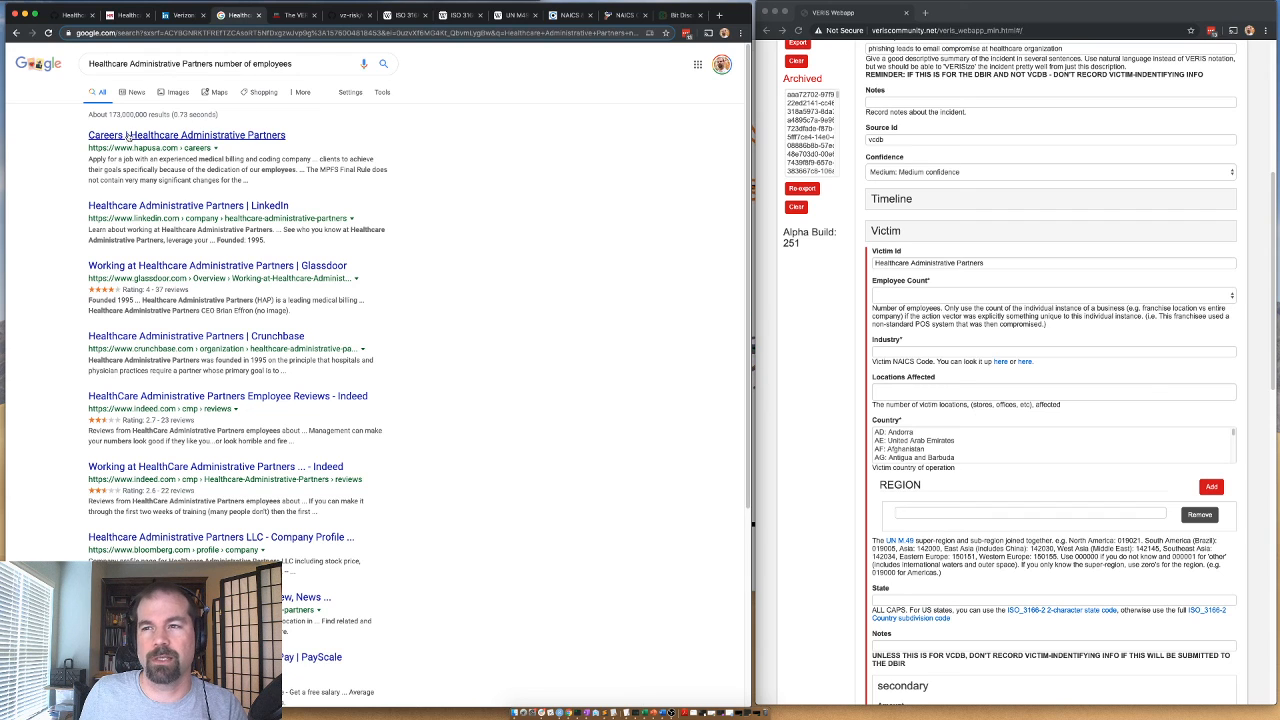
Search LinkedIn for "Healthcare Administrative Partners" to look up the company's size.
{"action": "left_click", "coordinate": [180, 15]}
{"action": "left_click", "coordinate": [207, 56]}
{"action": "key", "text": "super+v"}
{"action": "key", "text": "Return"}
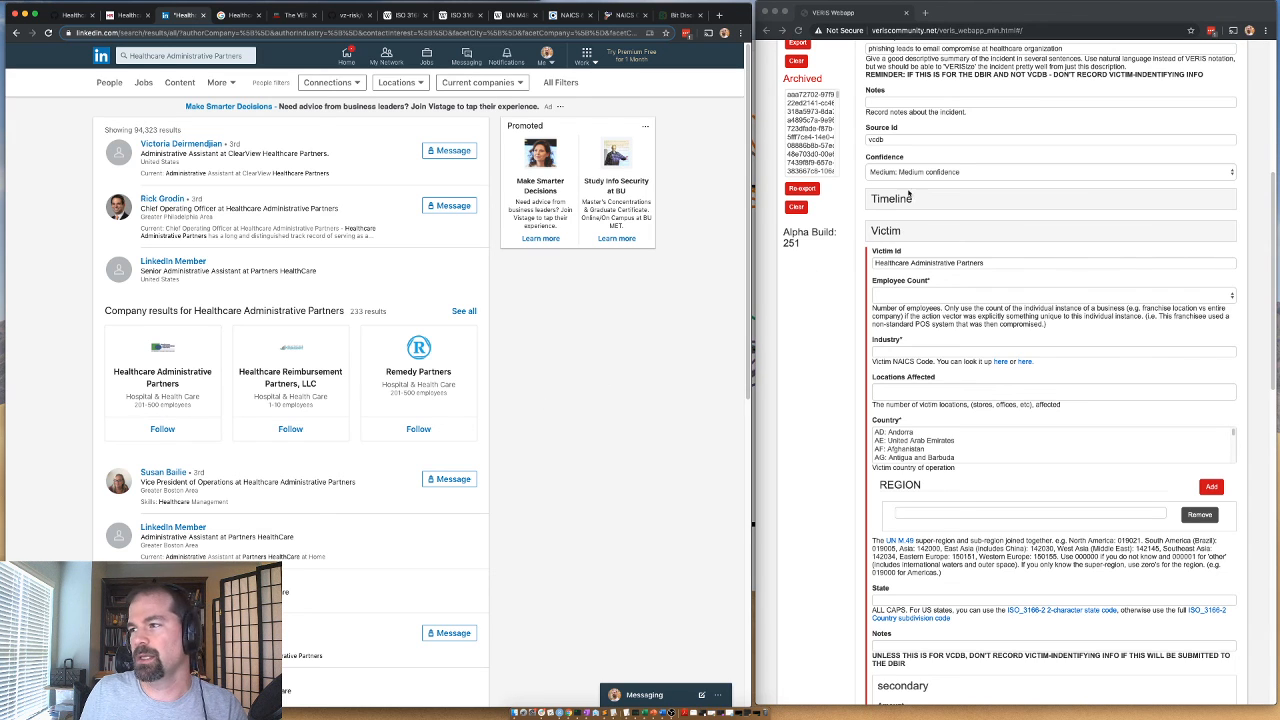
Set the victim's Employee Count to "101 to 1000: 101 to 1,000 employees".
{"action": "left_click", "coordinate": [890, 232]}
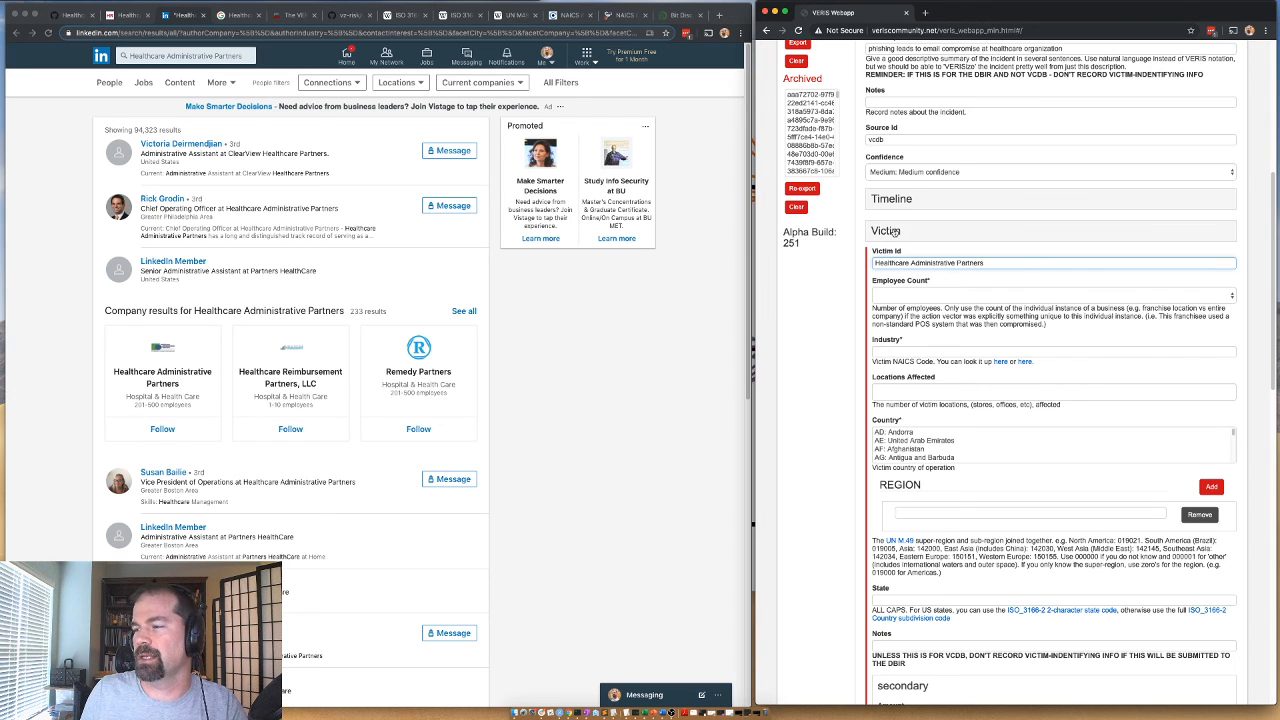
{"action": "left_click", "coordinate": [893, 297]}
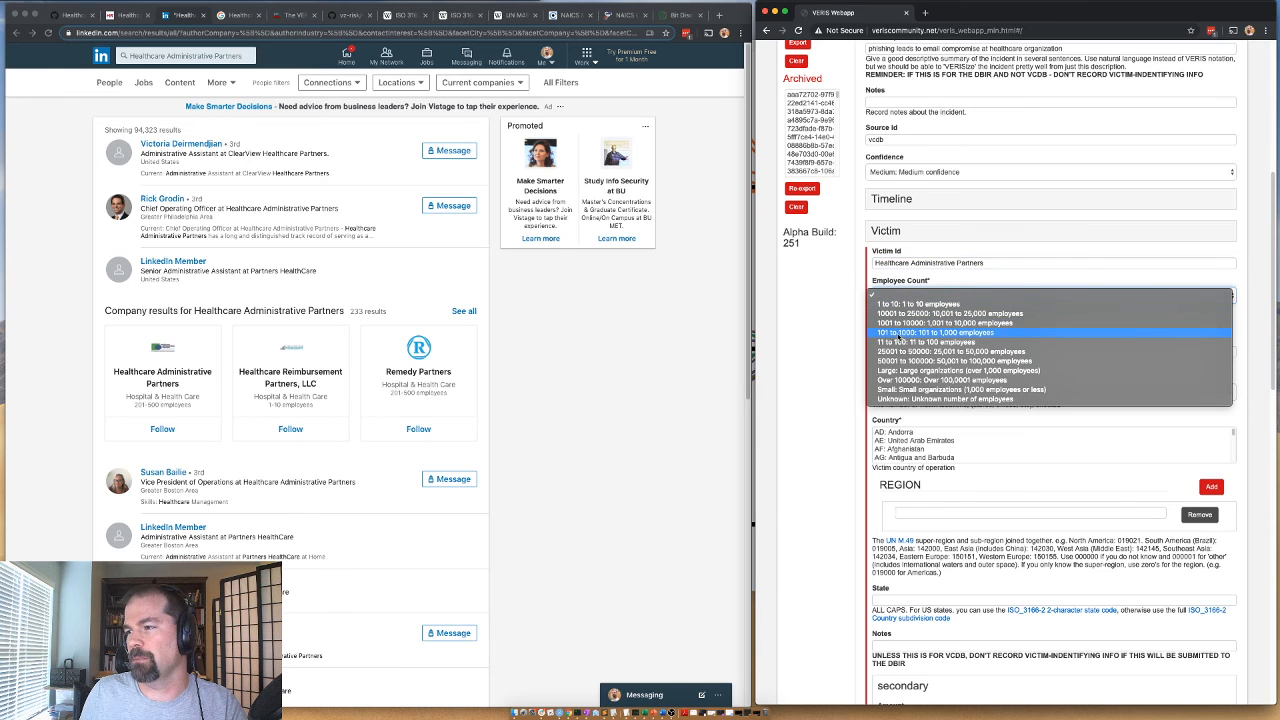
{"action": "left_click", "coordinate": [897, 336]}
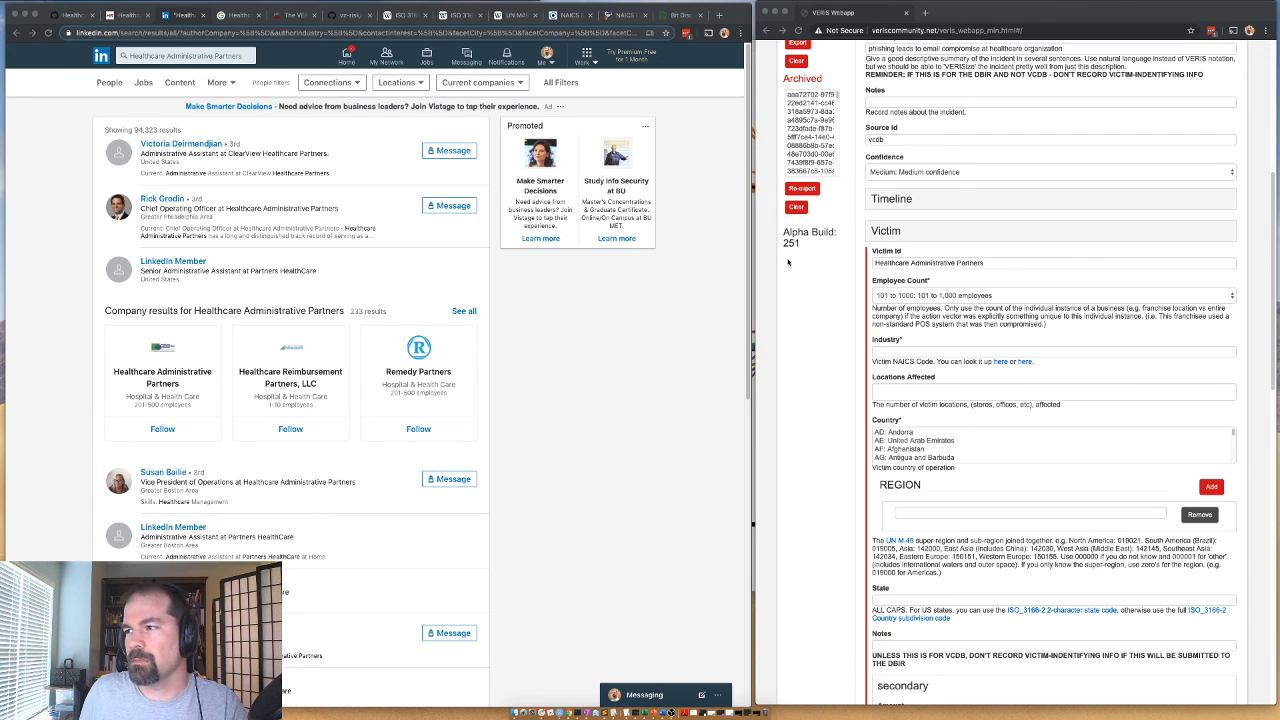
{"action": "left_click", "coordinate": [844, 367]}
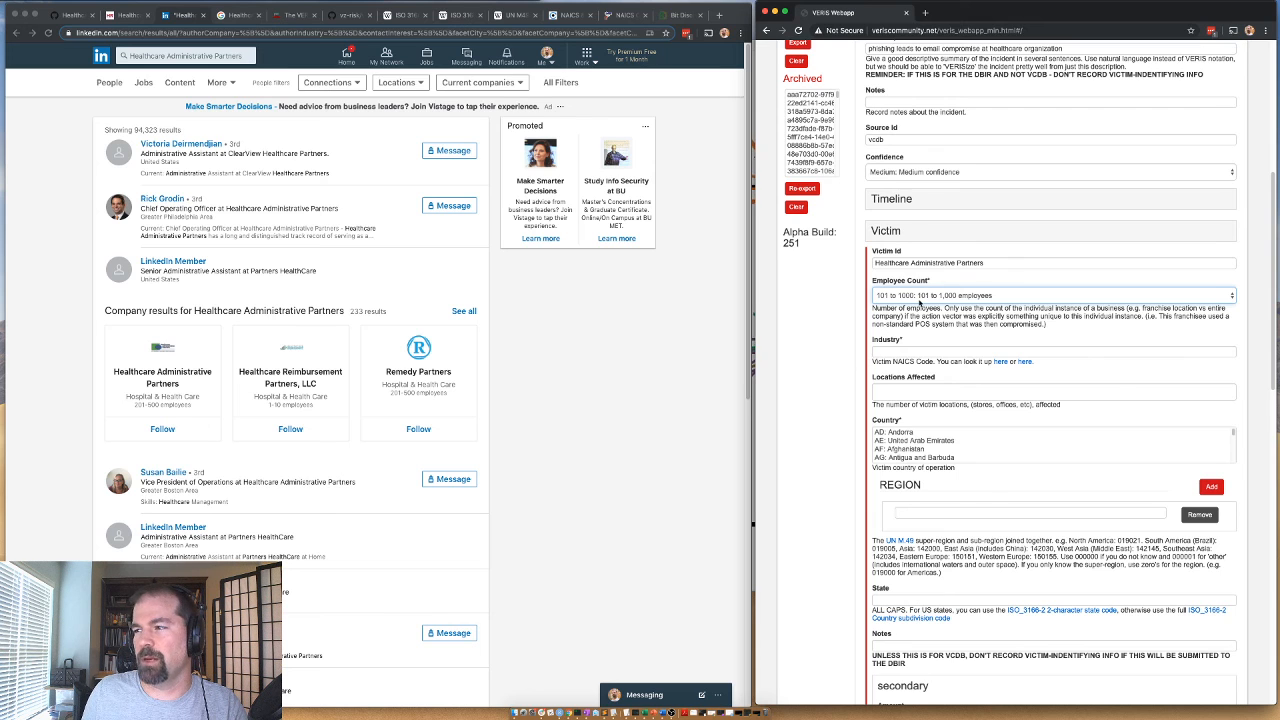
Review the Sector 62 Health Care and Social Assistance codes in the FARSmarterBids NAICS list for the victim's industry.
{"action": "left_click", "coordinate": [636, 16]}
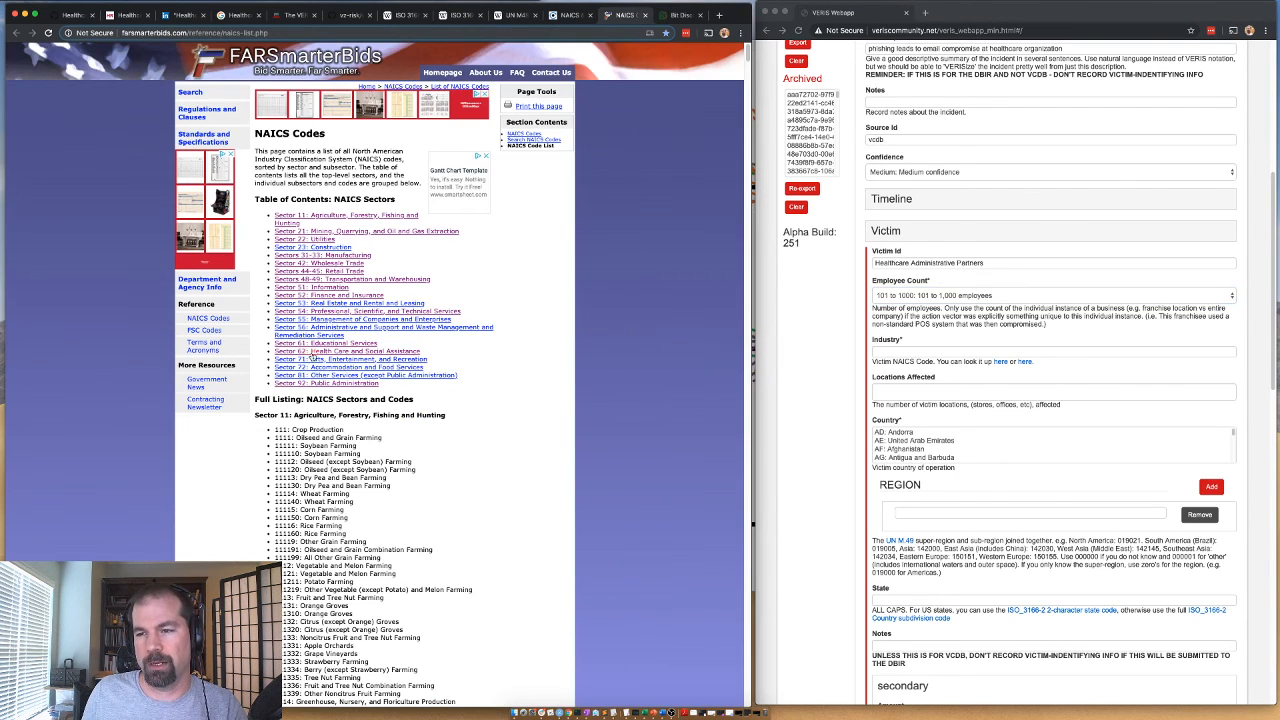
{"action": "left_click", "coordinate": [312, 353]}
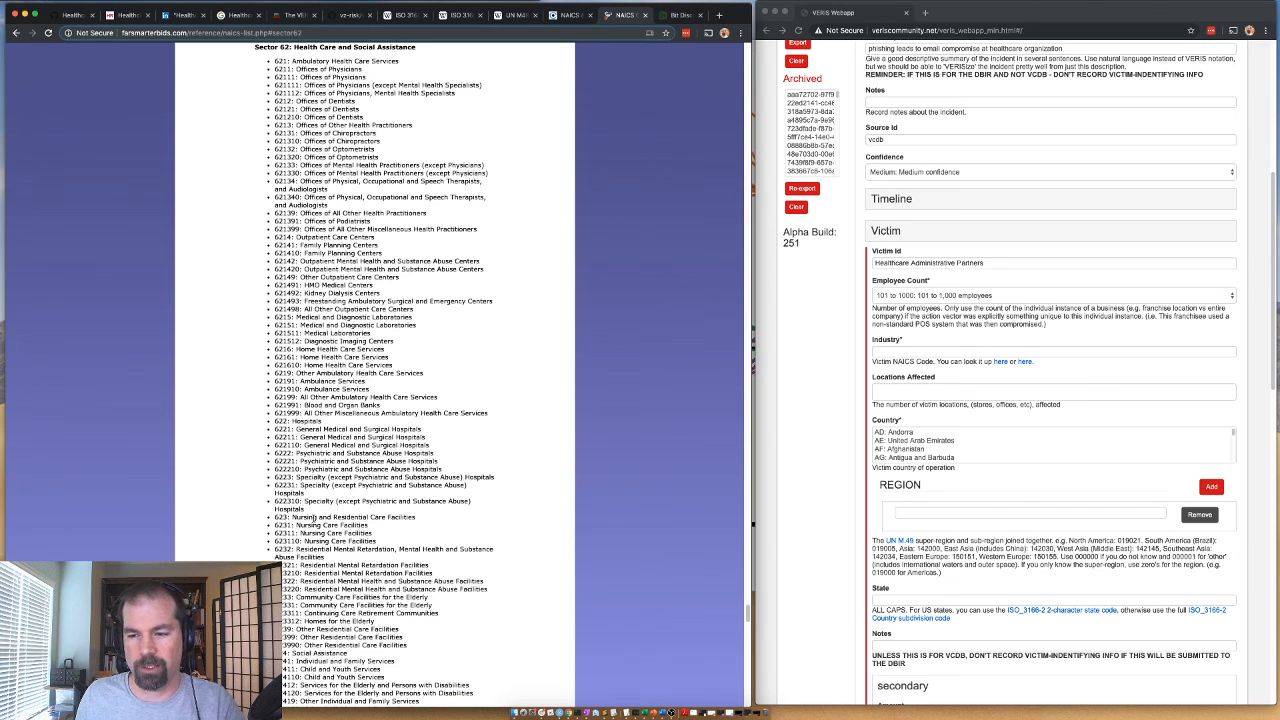
{"action": "scroll", "coordinate": [346, 568], "scroll_direction": "down", "scroll_amount": 5}
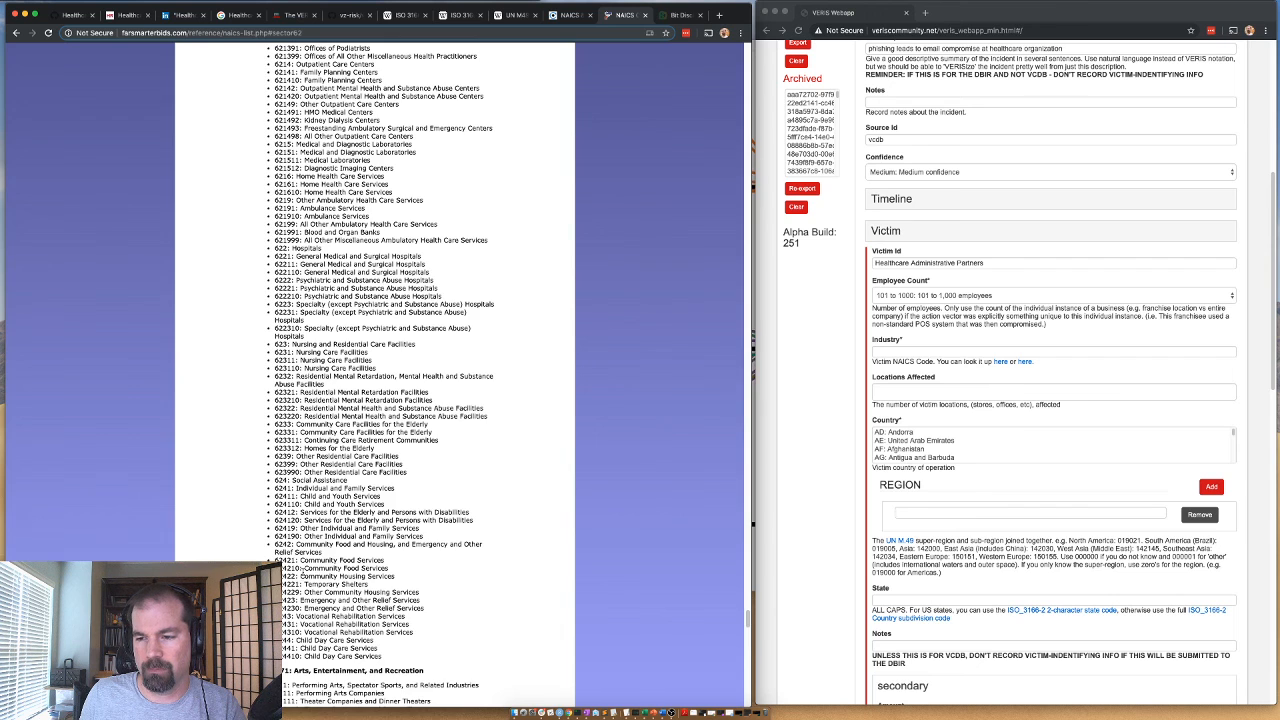
{"action": "scroll", "coordinate": [350, 300], "scroll_direction": "up", "scroll_amount": 5}
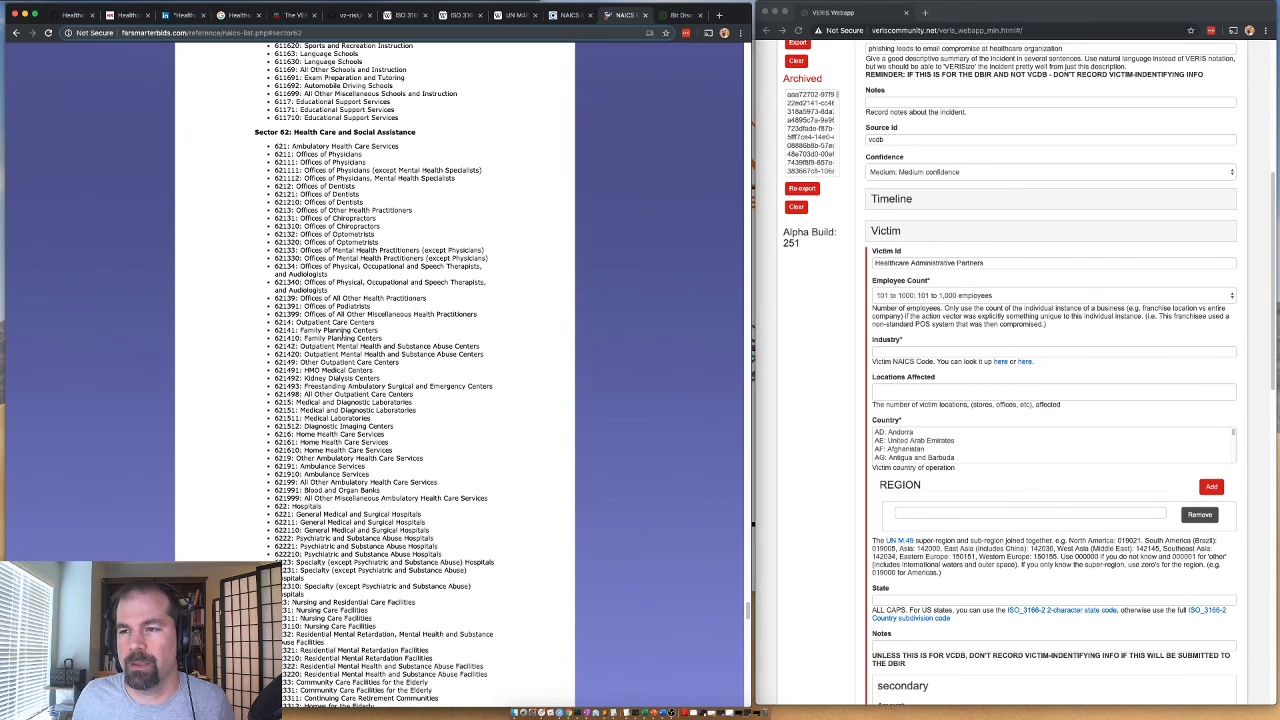
Change the Google search to "Healthcare Administrative Partners naics" to look up the company's industry code.
{"action": "left_click", "coordinate": [232, 15]}
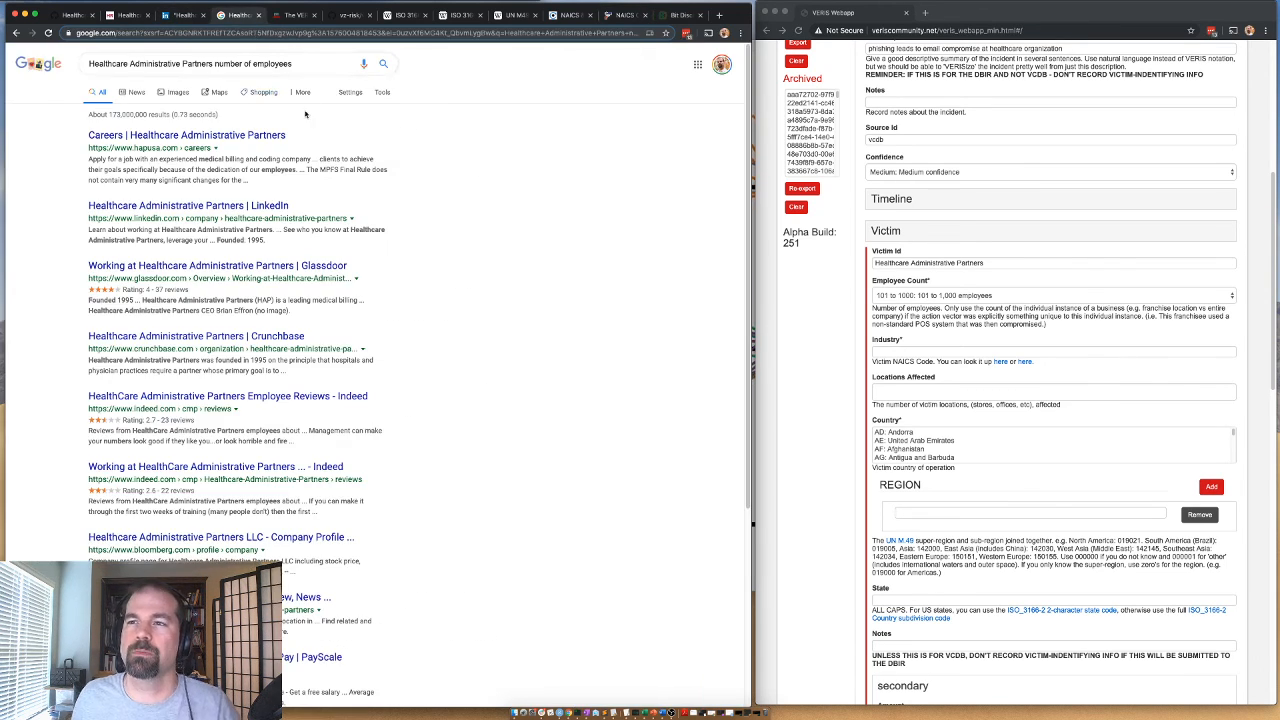
{"action": "left_click", "coordinate": [292, 63]}
{"action": "left_click_drag", "start_coordinate": [292, 63], "coordinate": [212, 63]}
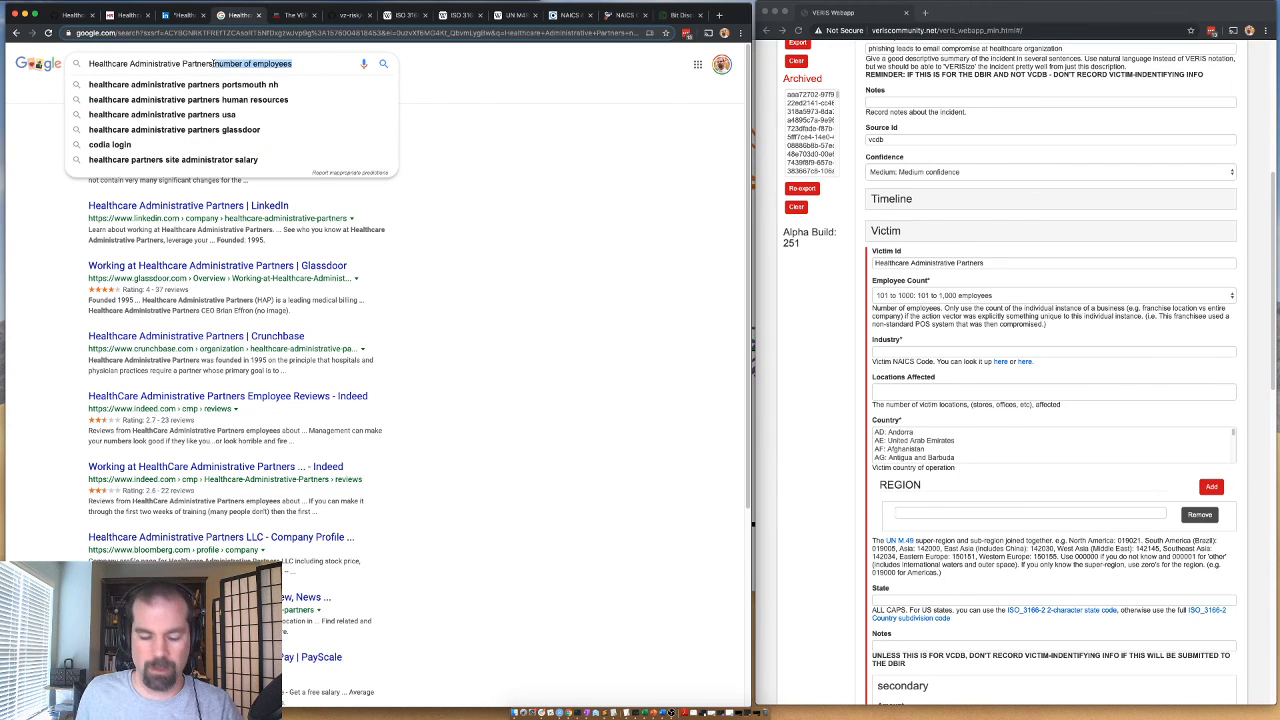
{"action": "type", "text": "naics"}
{"action": "key", "text": "Return"}
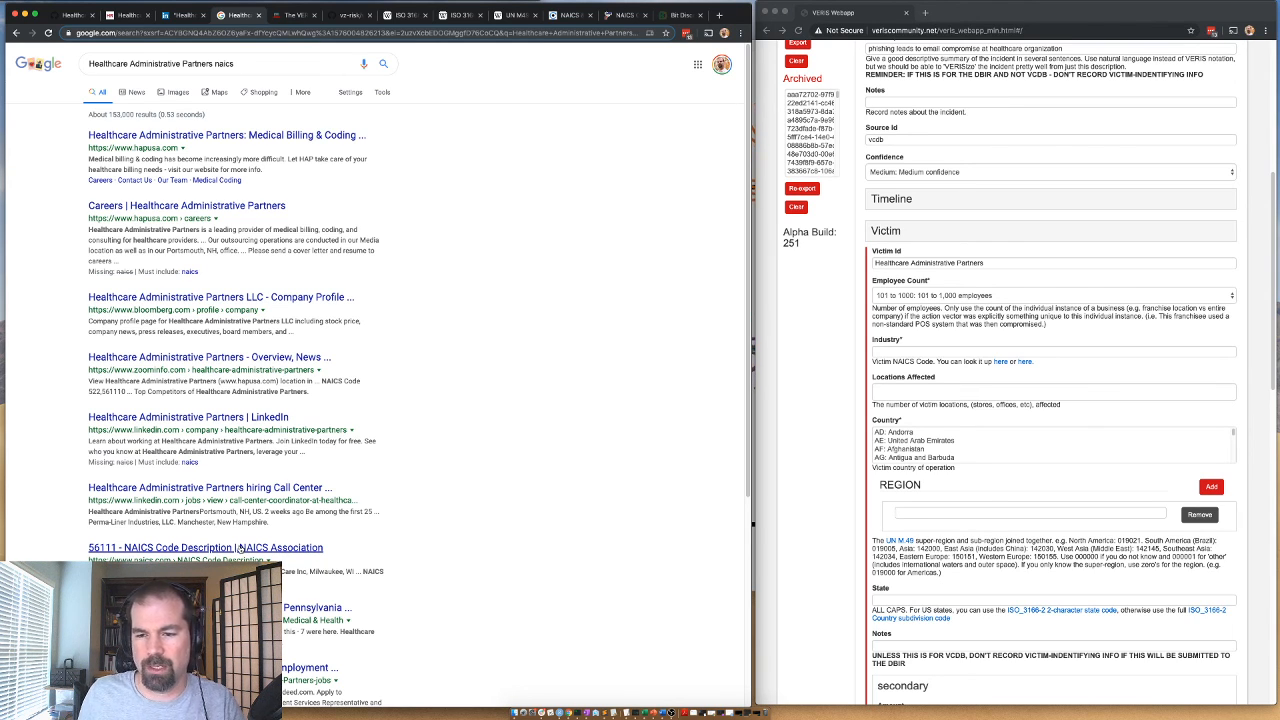
Find code 56111 in the NAICS list and set the victim's Industry to 561110.
{"action": "left_click", "coordinate": [618, 16]}
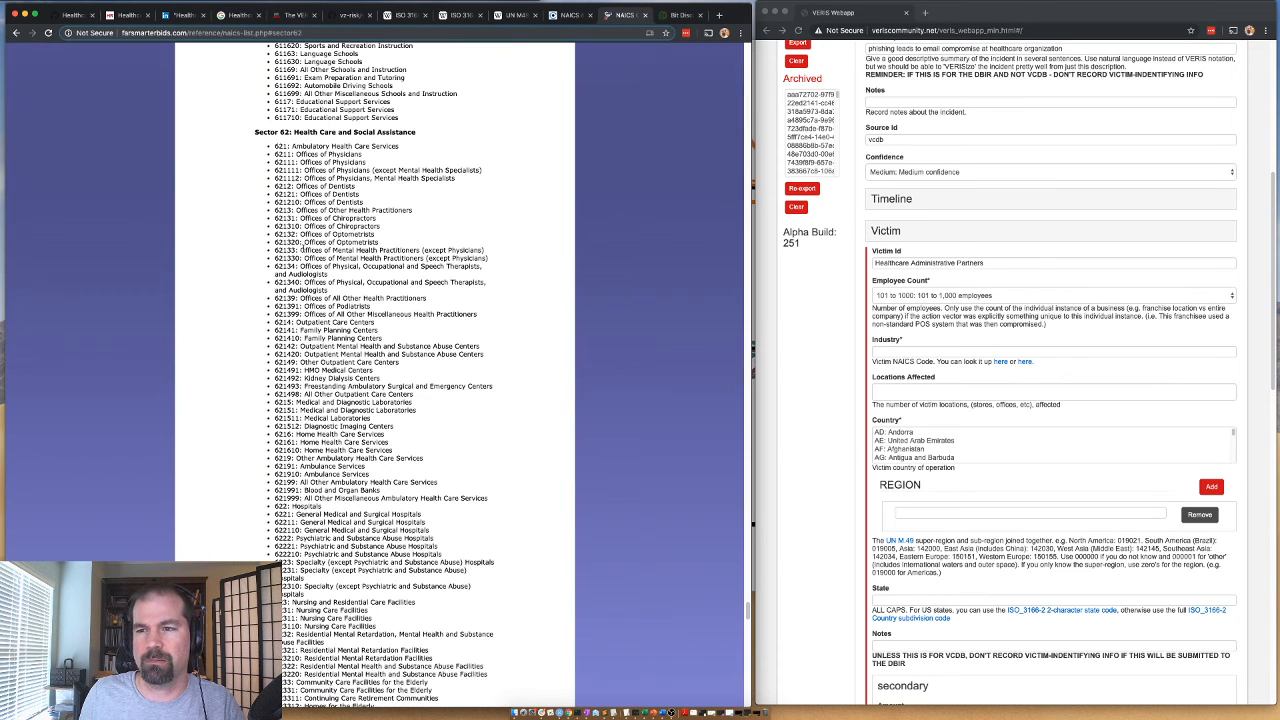
{"action": "key", "text": "ctrl+f"}
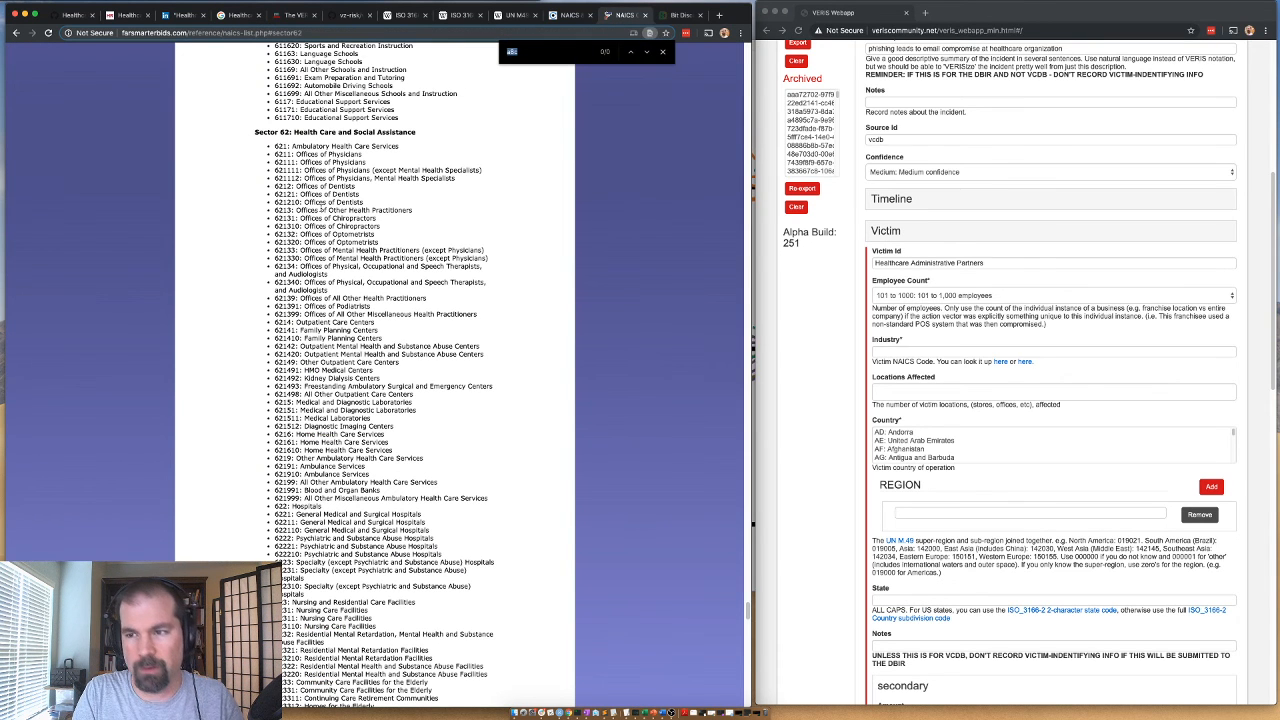
{"action": "type", "text": "56111"}
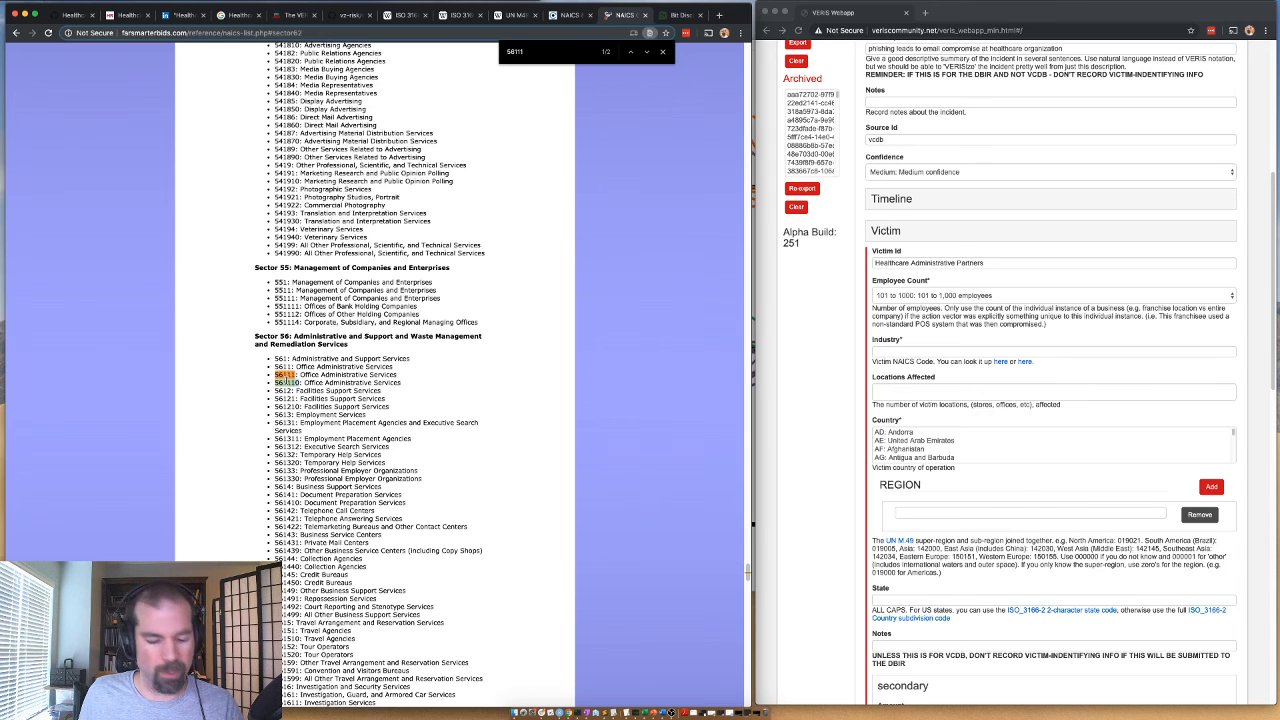
{"action": "left_click", "coordinate": [900, 351]}
{"action": "type", "text": "561110"}
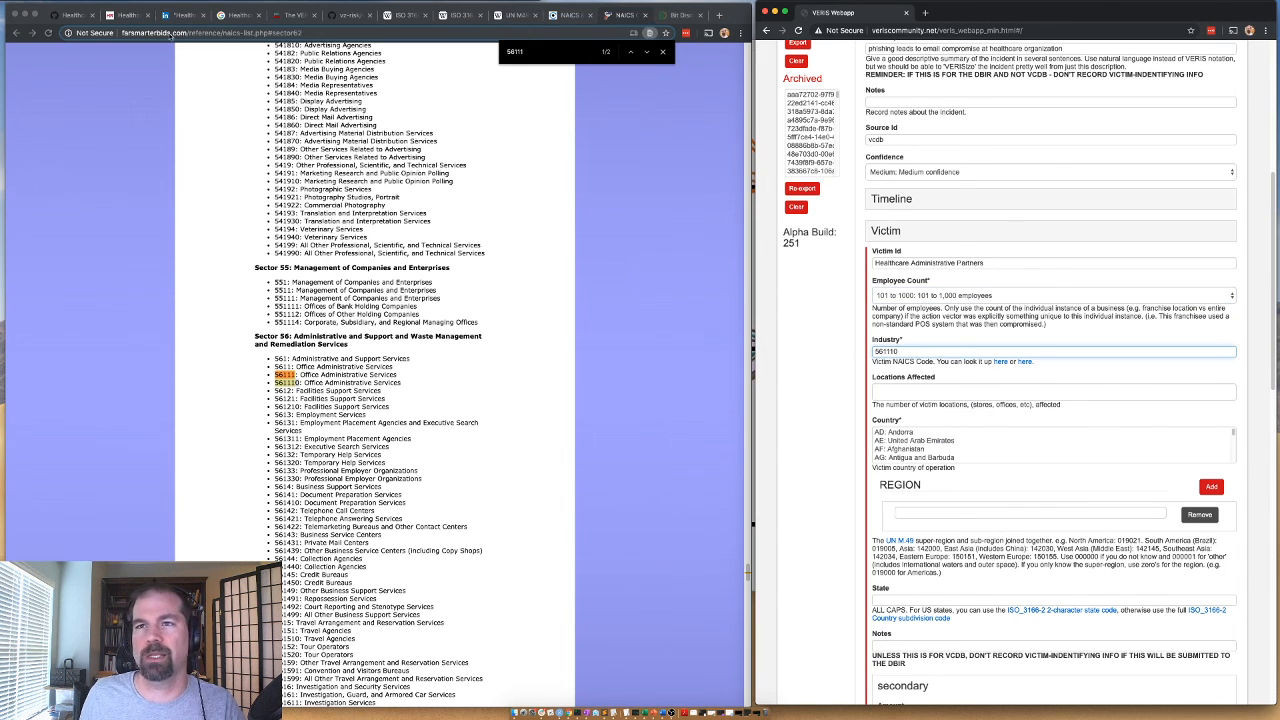
Recheck the LinkedIn and Google results on Healthcare Administrative Partners for alternative industry codes.
{"action": "left_click", "coordinate": [180, 15]}
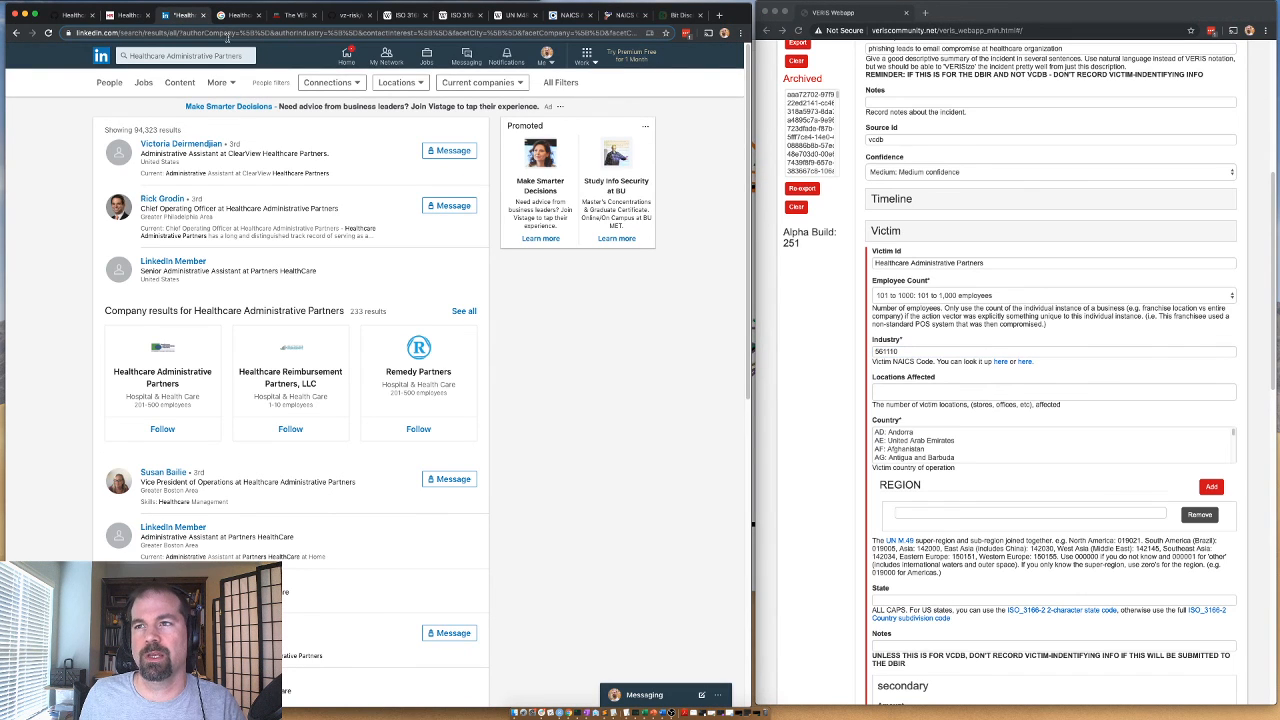
{"action": "left_click", "coordinate": [229, 31]}
{"action": "left_click", "coordinate": [233, 17]}
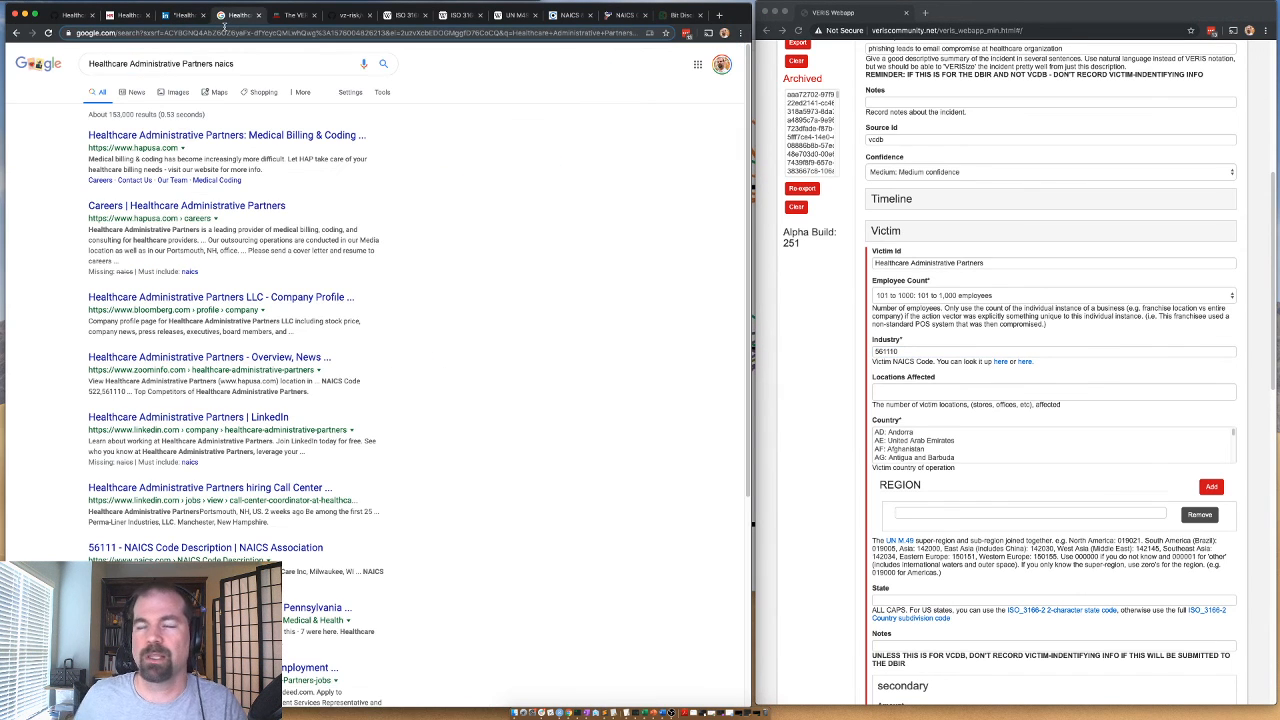
{"action": "scroll", "coordinate": [380, 380], "scroll_direction": "down", "scroll_amount": 5}
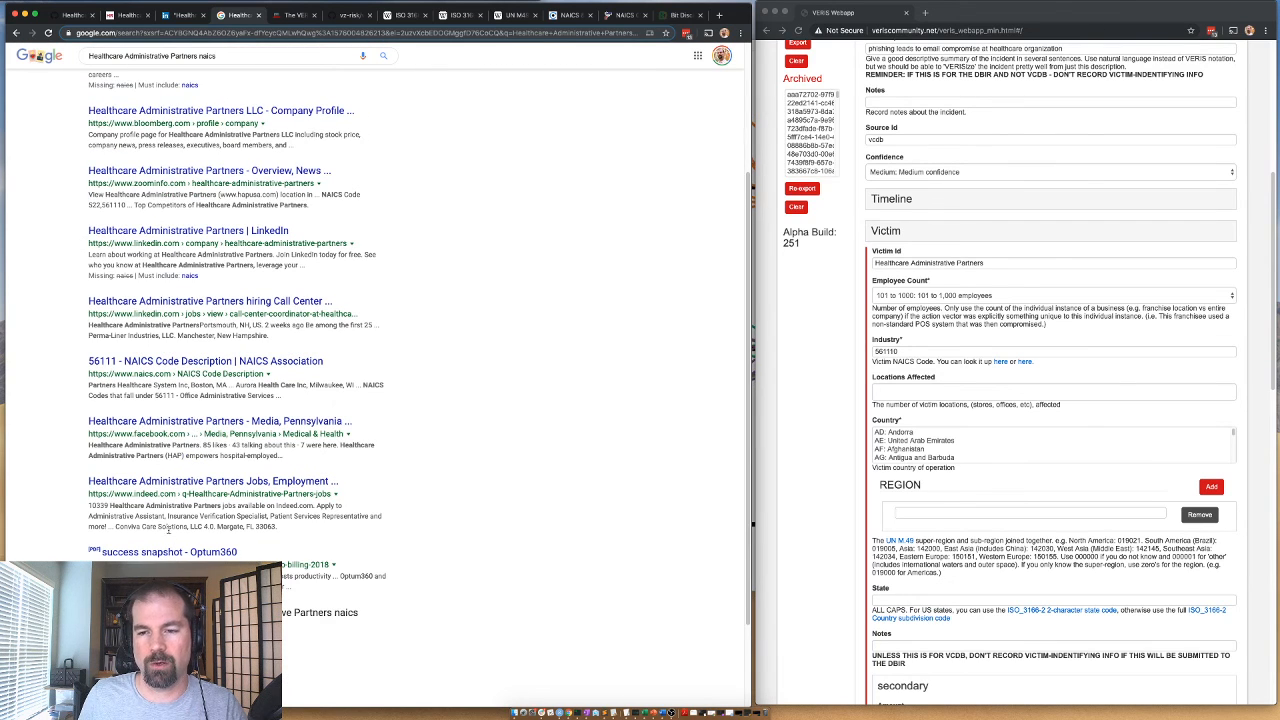
{"action": "double_click", "coordinate": [100, 507]}
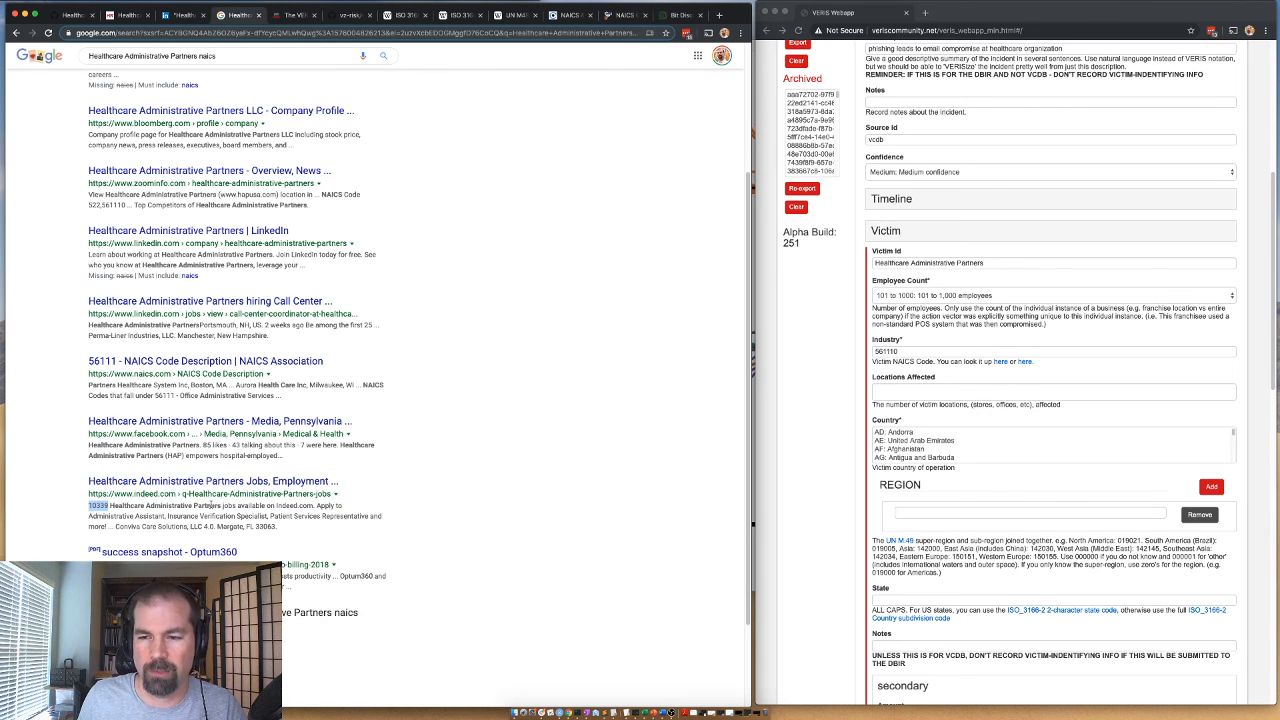
Search the NAICS code list for "administrat" and scan the health care sector for an administrative services code.
{"action": "left_click", "coordinate": [622, 15]}
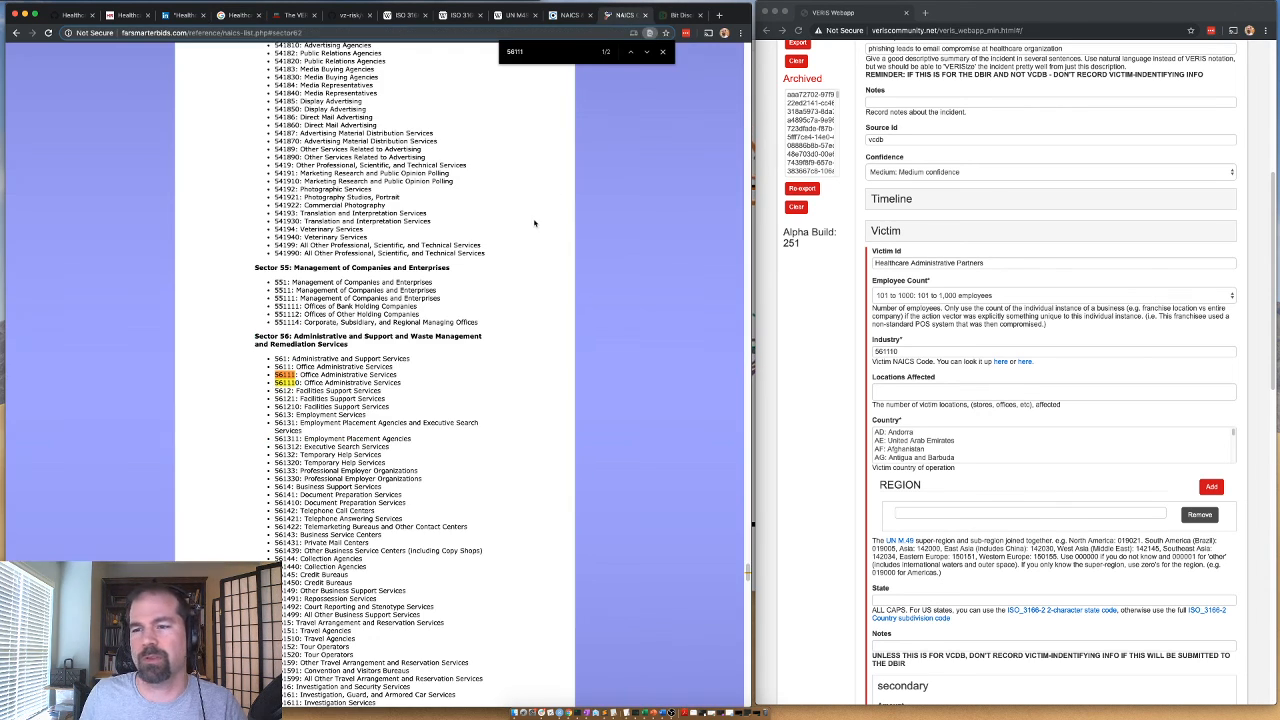
{"action": "type", "text": "hleath"}
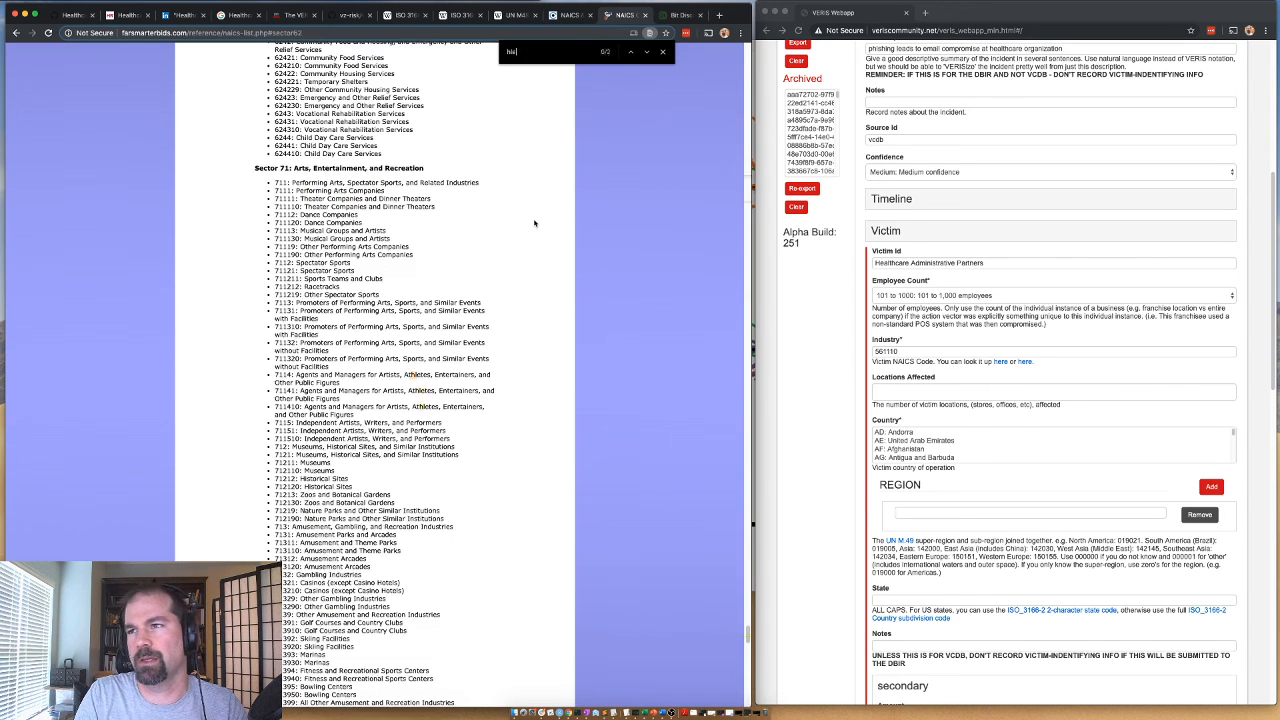
{"action": "key", "text": "BackSpace"}
{"action": "key", "text": "BackSpace"}
{"action": "key", "text": "BackSpace"}
{"action": "type", "text": "administrat"}
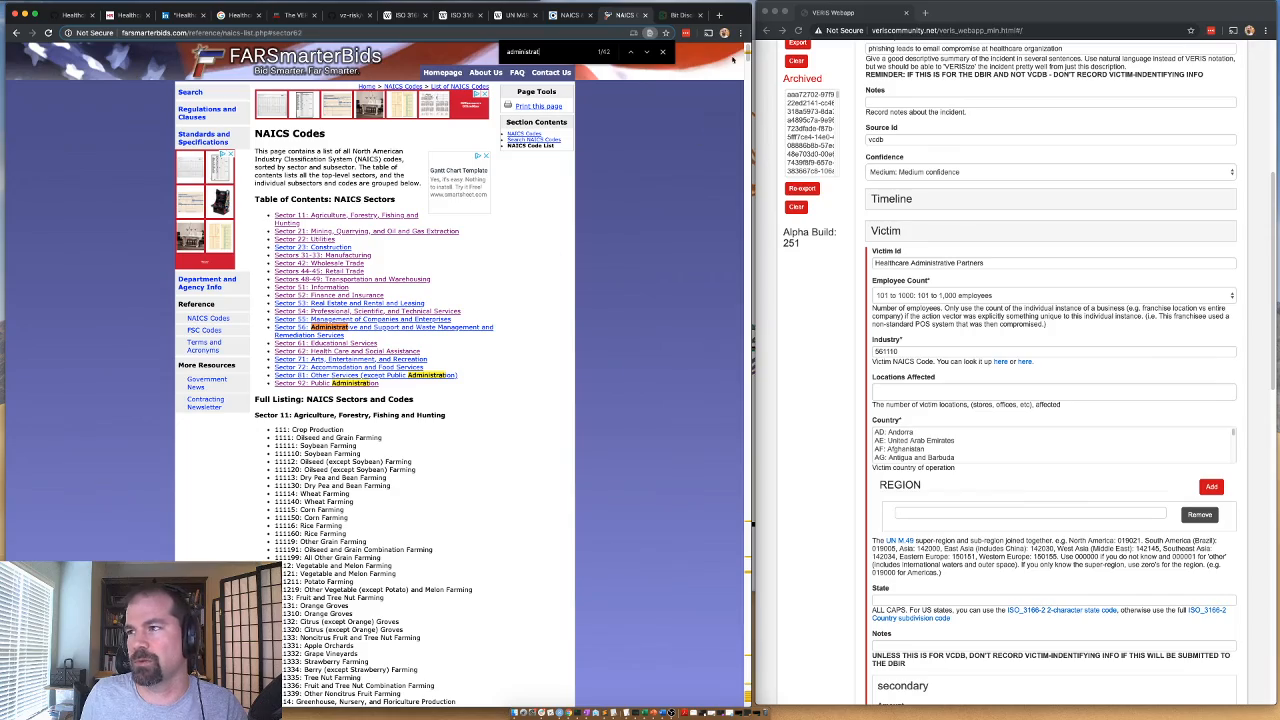
{"action": "left_click_drag", "start_coordinate": [750, 54], "coordinate": [755, 626]}
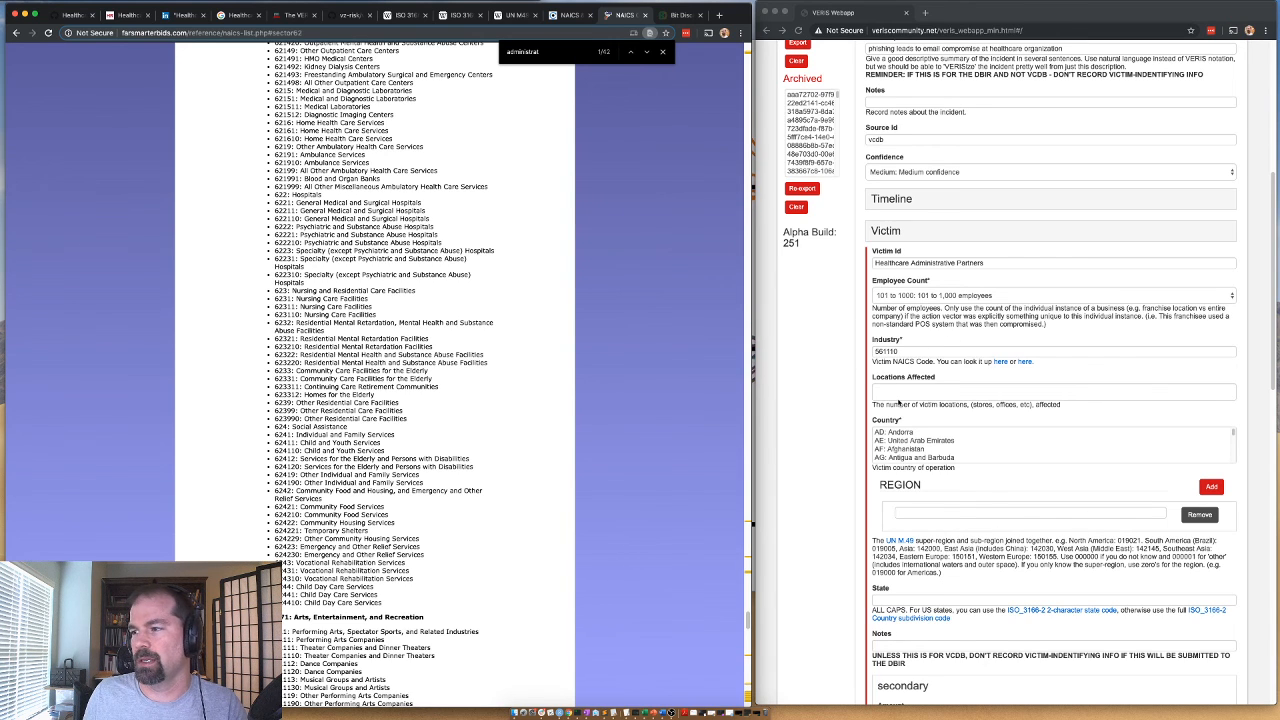
Set the victim's Locations Affected to 1 and its Country to "US: United States of America".
{"action": "left_click", "coordinate": [898, 391]}
{"action": "type", "text": "1"}
{"action": "left_click", "coordinate": [900, 445]}
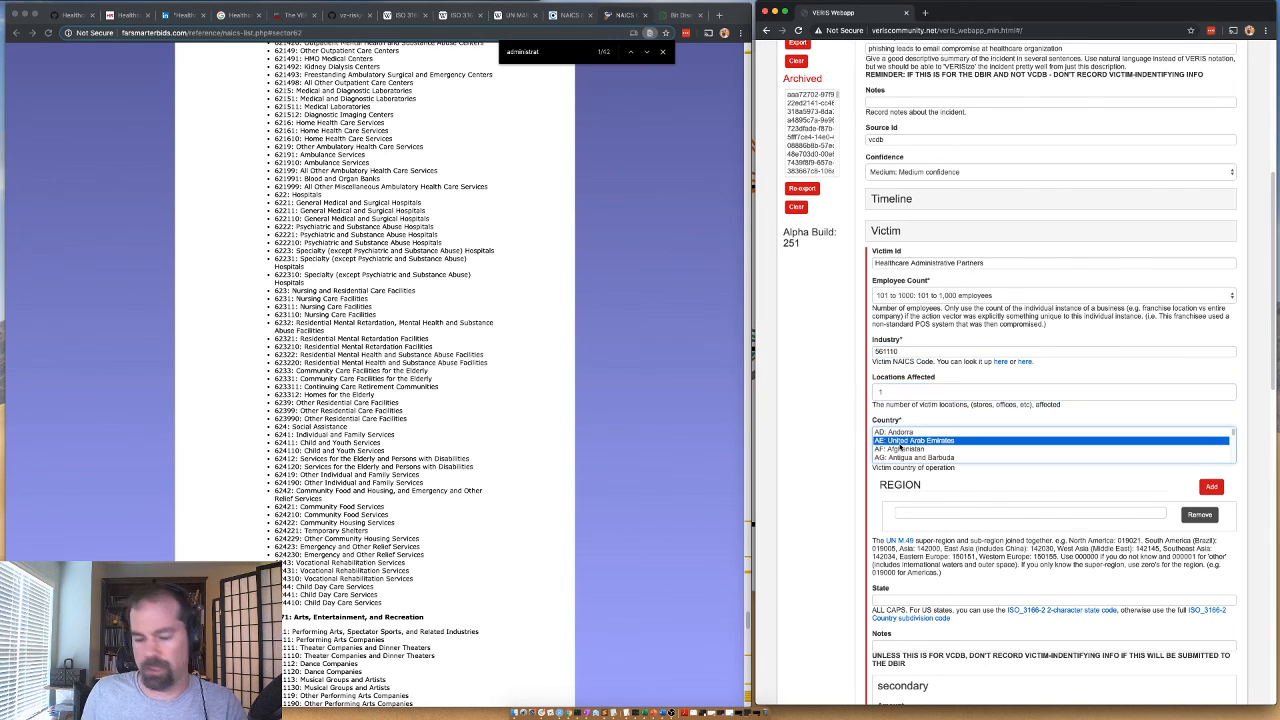
{"action": "key", "text": "u"}
{"action": "key", "text": "Down"}
{"action": "key", "text": "Down"}
{"action": "key", "text": "Down"}
{"action": "key", "text": "Down"}
{"action": "key", "text": "Up"}
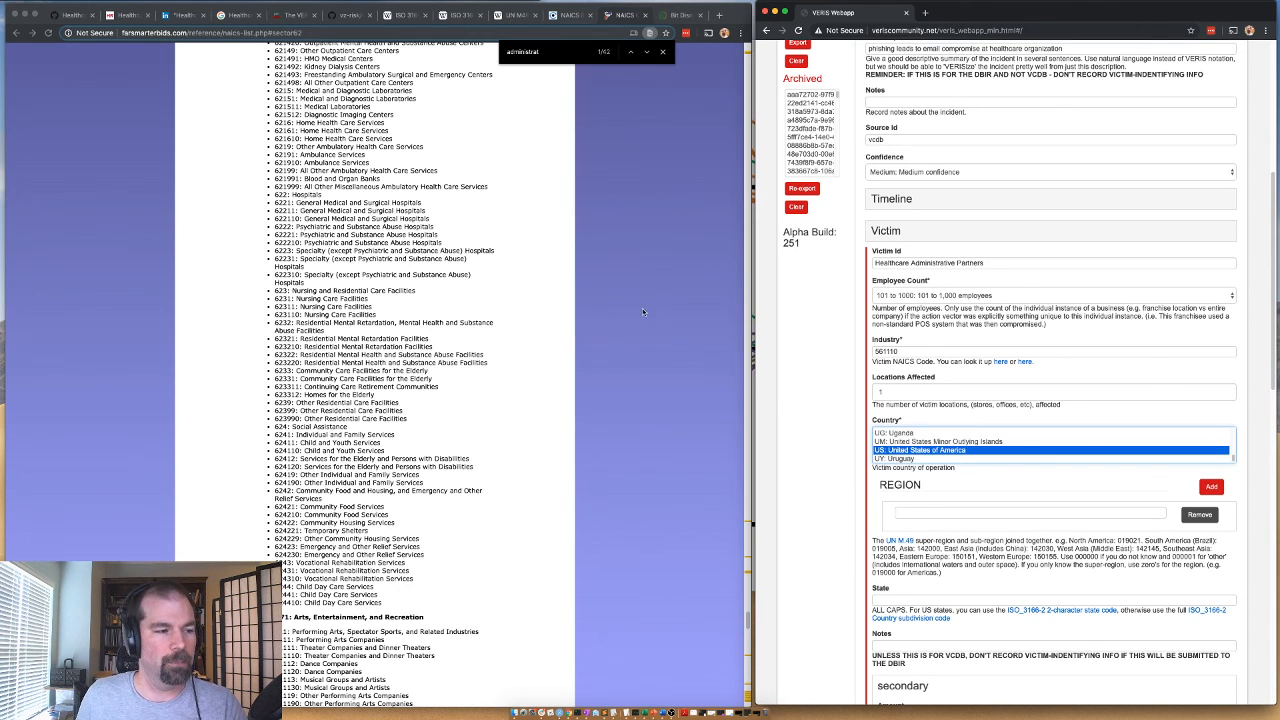
Open the Healthcare Administrative Partners company page on LinkedIn to check where the company is located.
{"action": "left_click", "coordinate": [565, 16]}
{"action": "left_click", "coordinate": [628, 16]}
{"action": "left_click", "coordinate": [180, 16]}
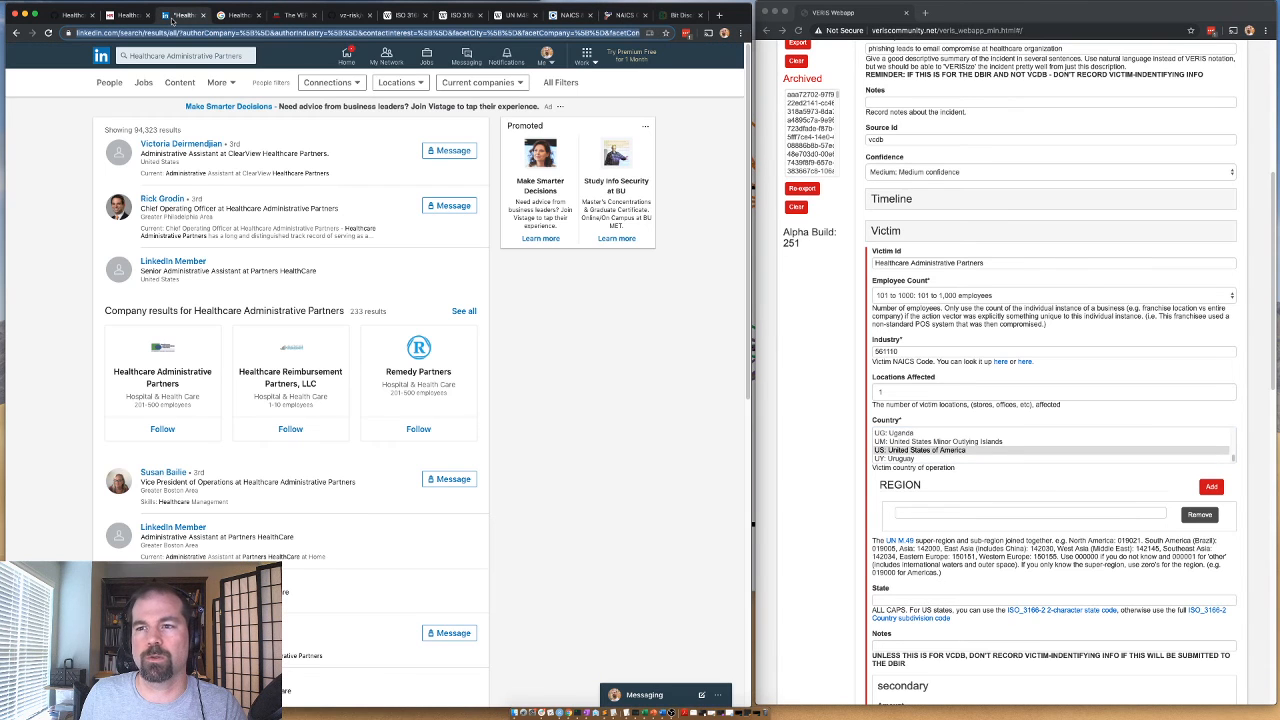
{"action": "left_click", "coordinate": [128, 18]}
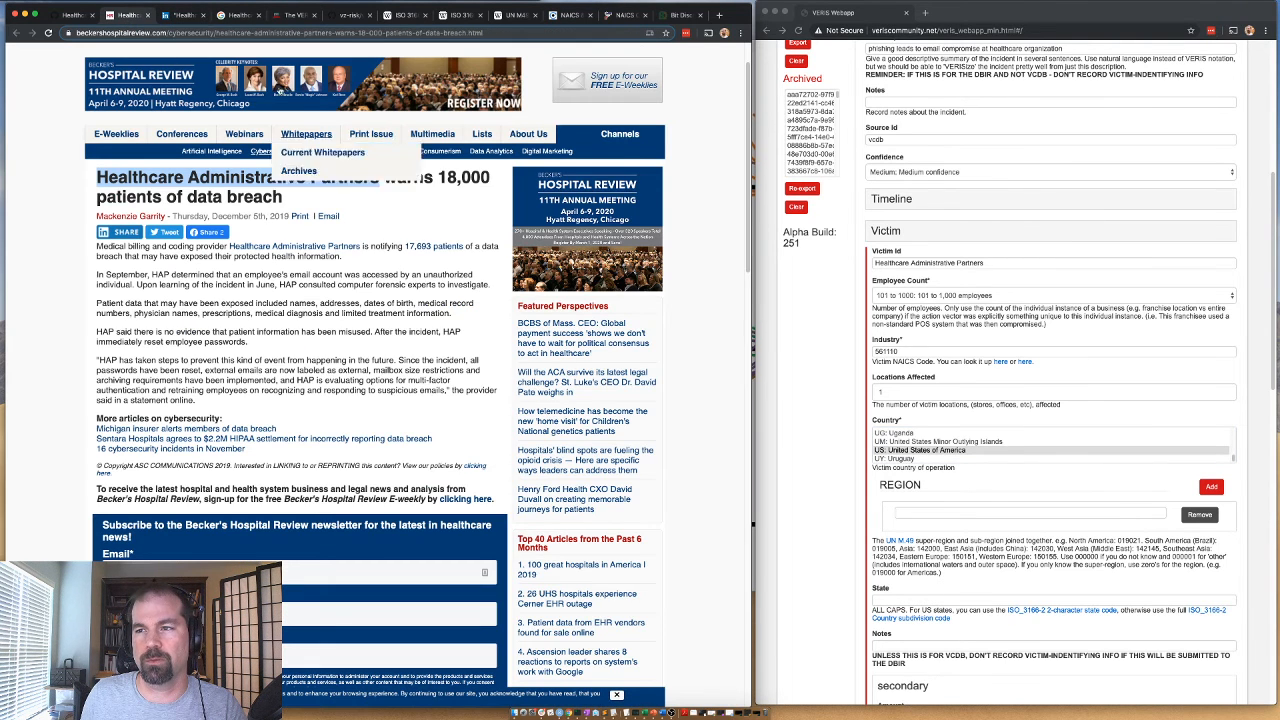
{"action": "left_click", "coordinate": [181, 18]}
{"action": "left_click", "coordinate": [160, 404]}
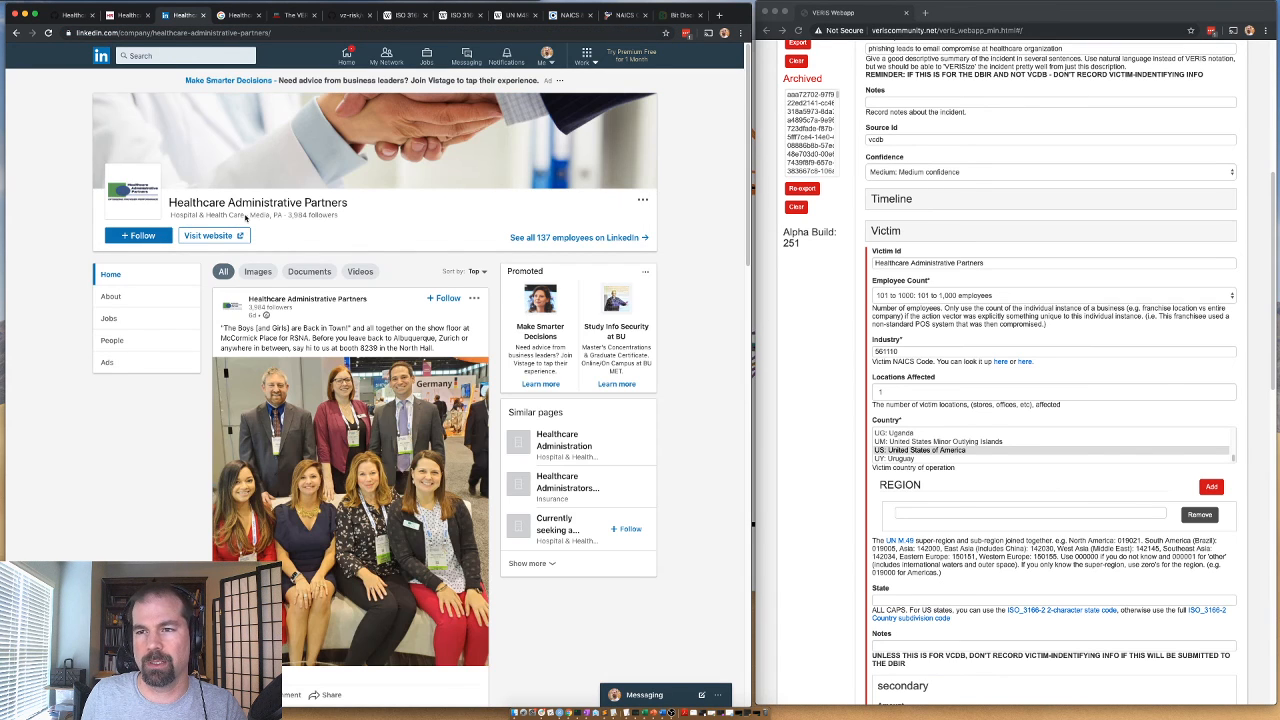
Set the victim's Region to 019021 for North America and its State to US-PA.
{"action": "left_click", "coordinate": [948, 512]}
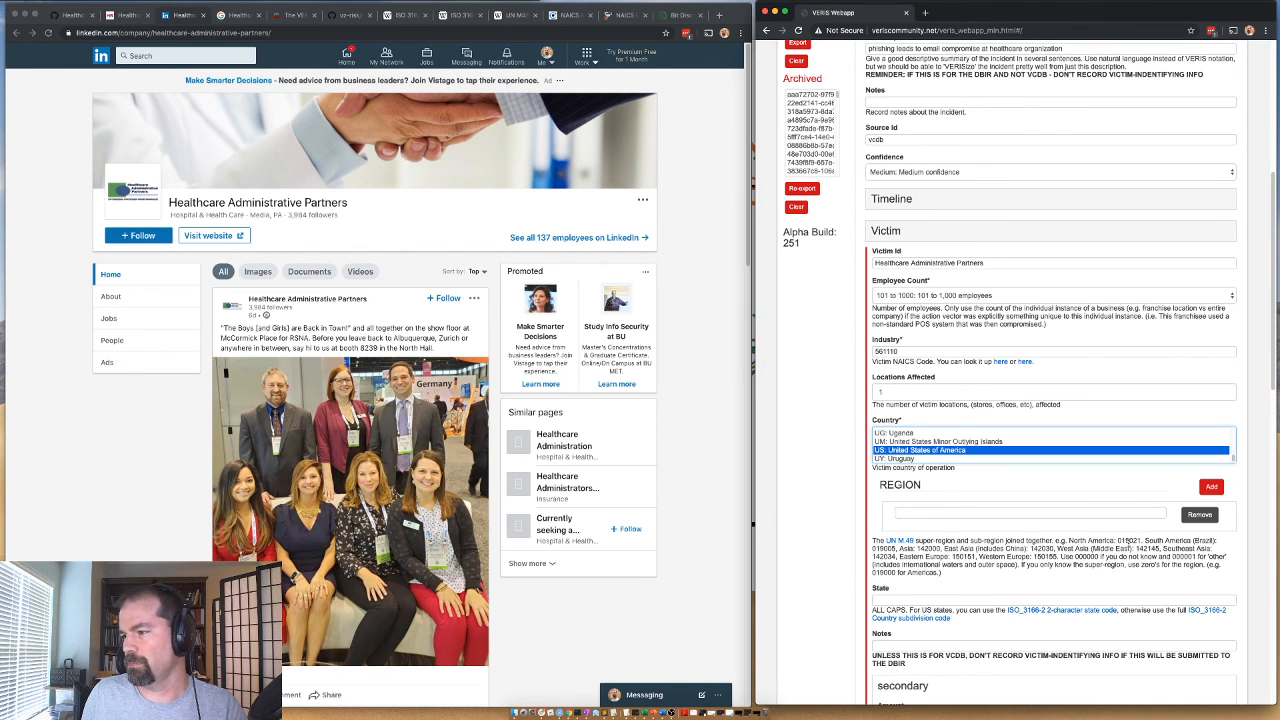
{"action": "double_click", "coordinate": [1129, 541]}
{"action": "left_click", "coordinate": [990, 509]}
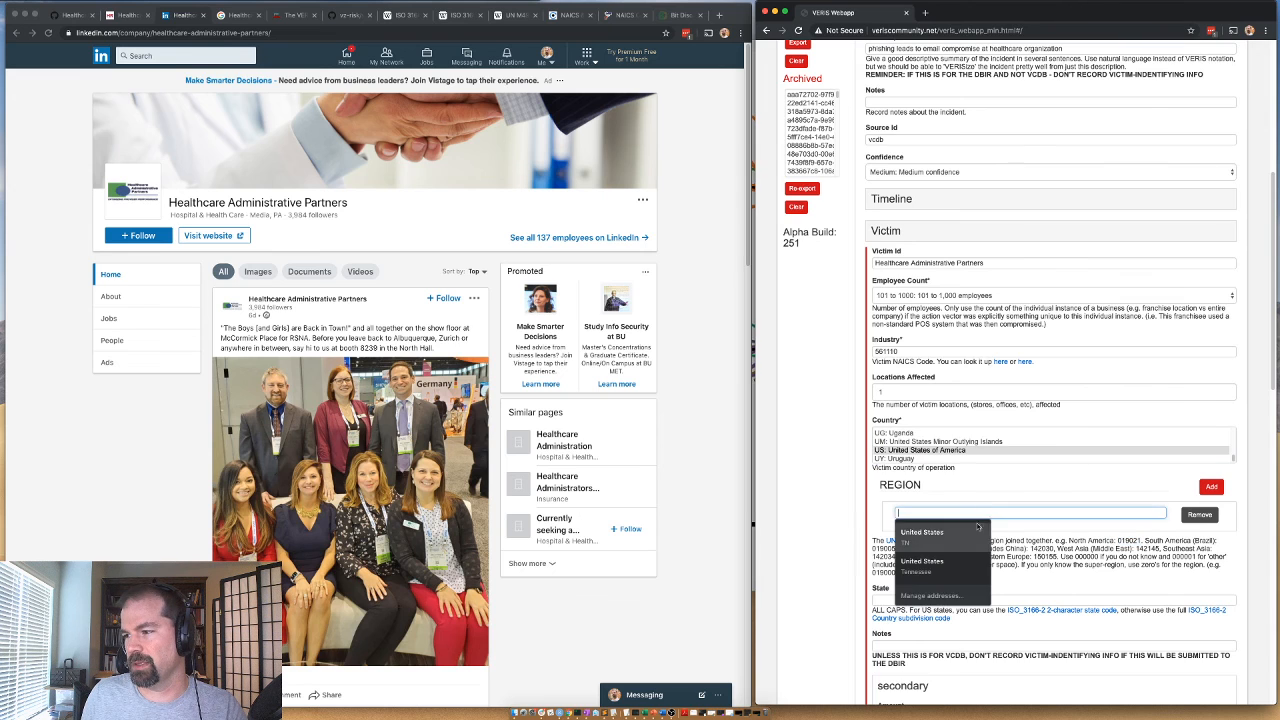
{"action": "left_click", "coordinate": [900, 597]}
{"action": "type", "text": "US-PA"}
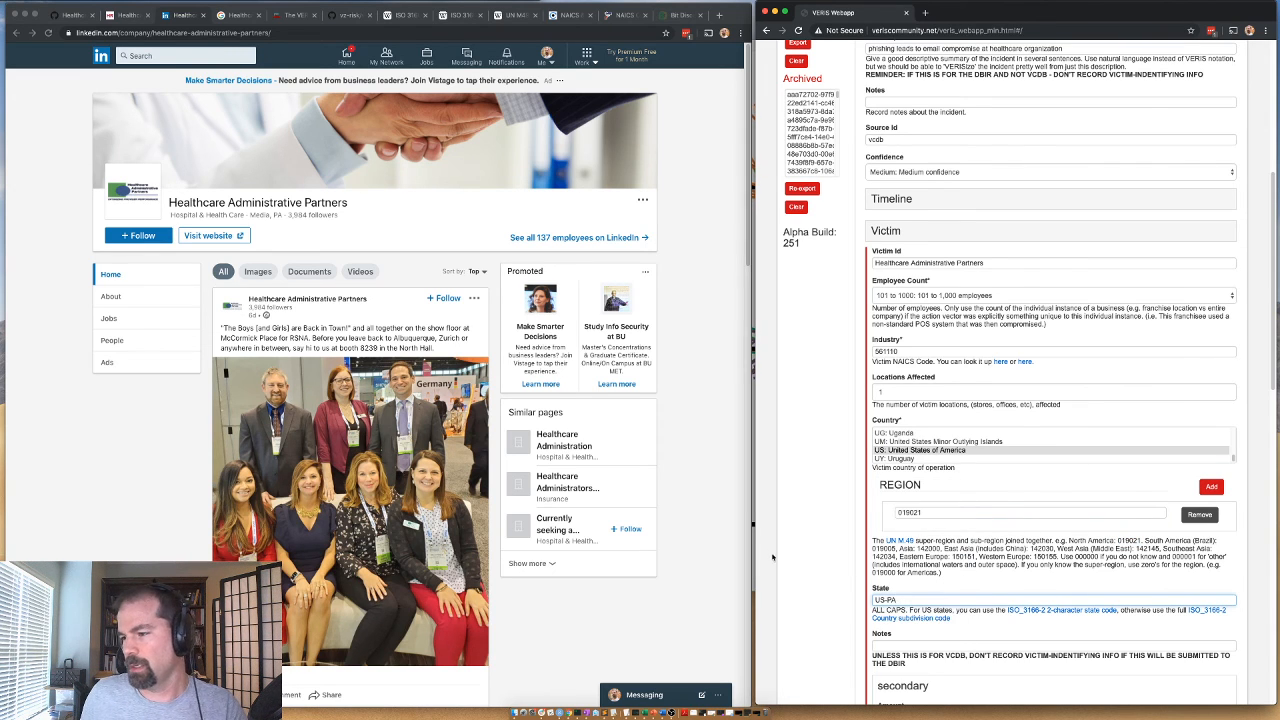
Check the remaining victim fields, collapse the Victim section, and expand Social under Action.
{"action": "scroll", "coordinate": [772, 557], "scroll_direction": "down", "scroll_amount": 3}
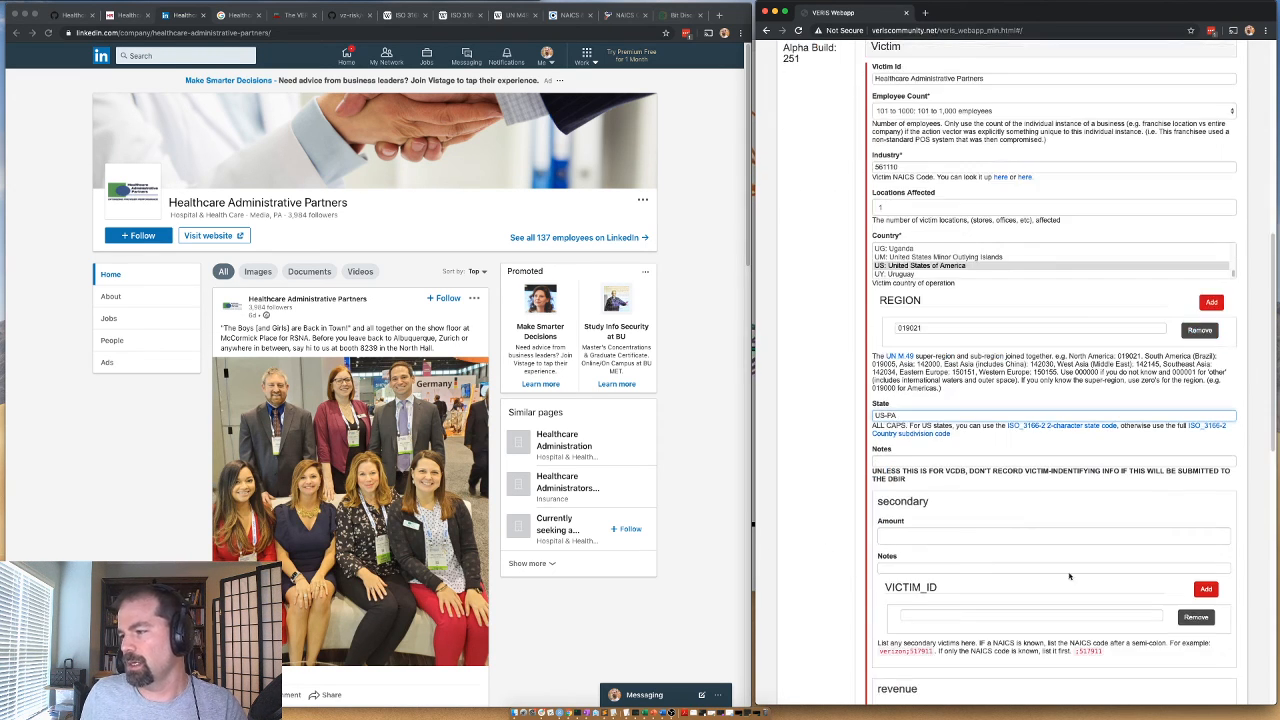
{"action": "scroll", "coordinate": [918, 250], "scroll_direction": "up", "scroll_amount": 3}
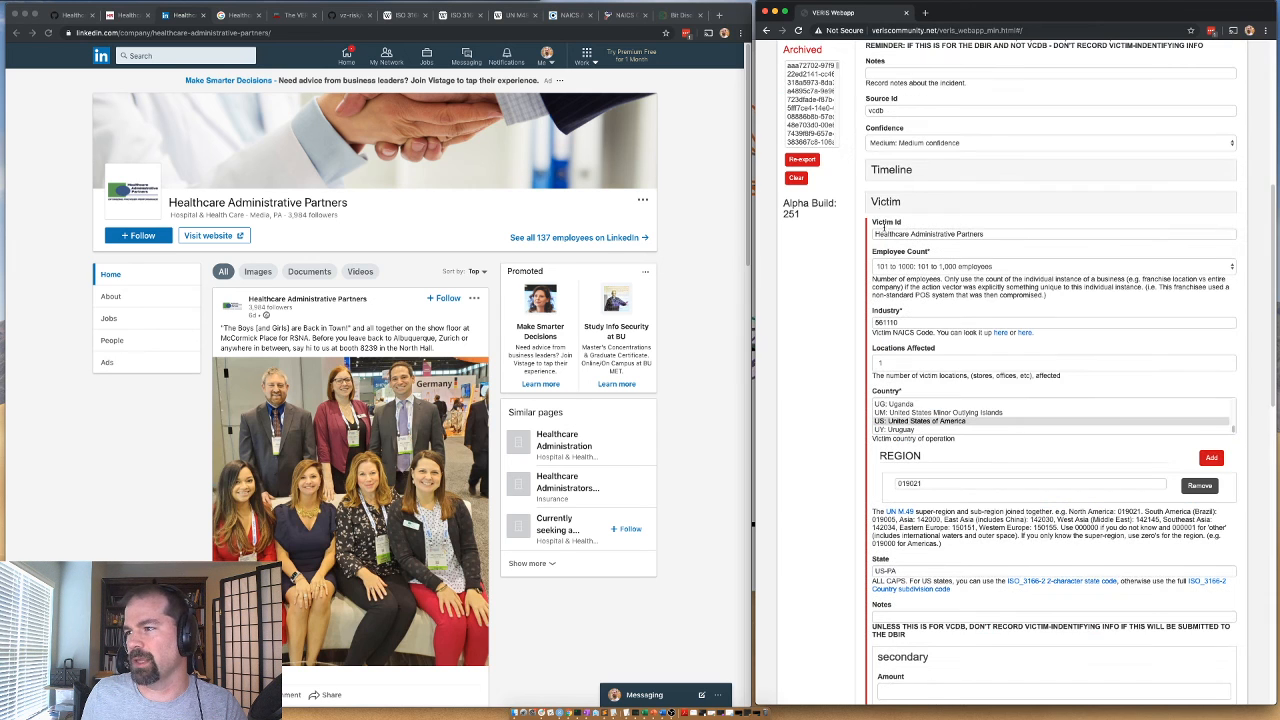
{"action": "left_click", "coordinate": [885, 203]}
{"action": "left_click", "coordinate": [885, 250]}
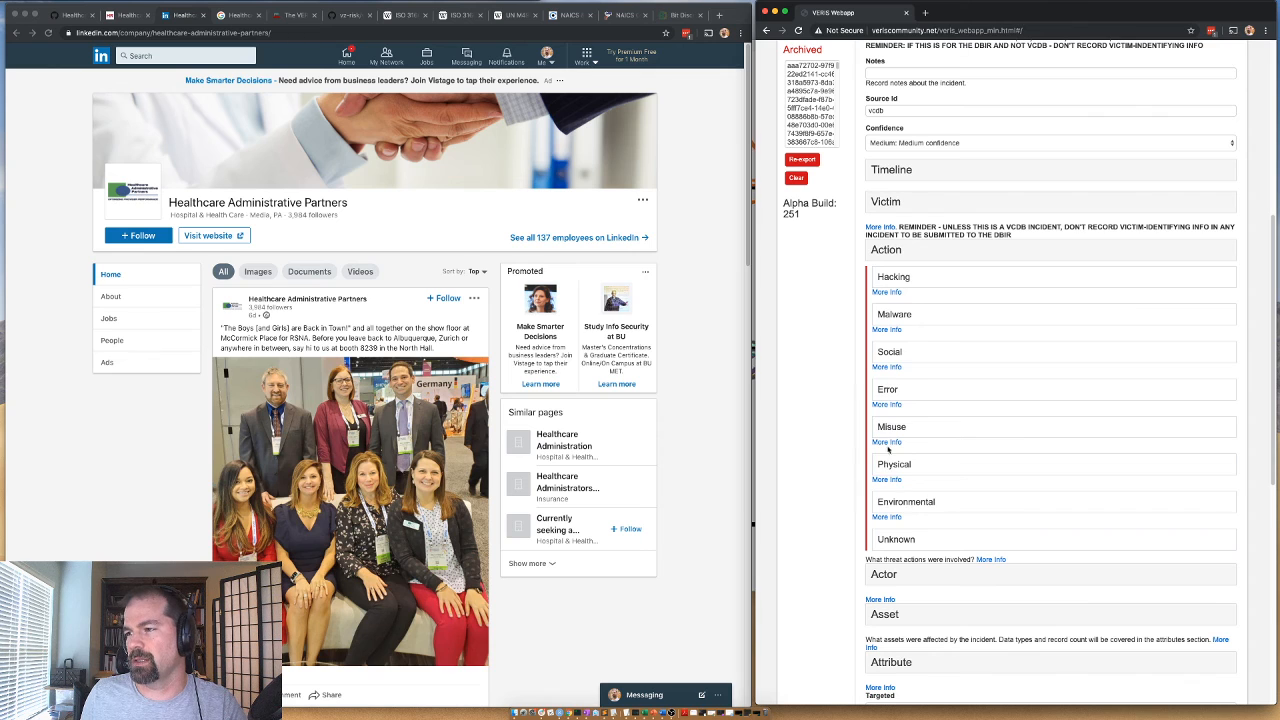
{"action": "left_click", "coordinate": [891, 353]}
Set the Social action's Variety to Phishing and its Vector to Email, and review the other varieties.
{"action": "scroll", "coordinate": [914, 395], "scroll_direction": "down", "scroll_amount": 5}
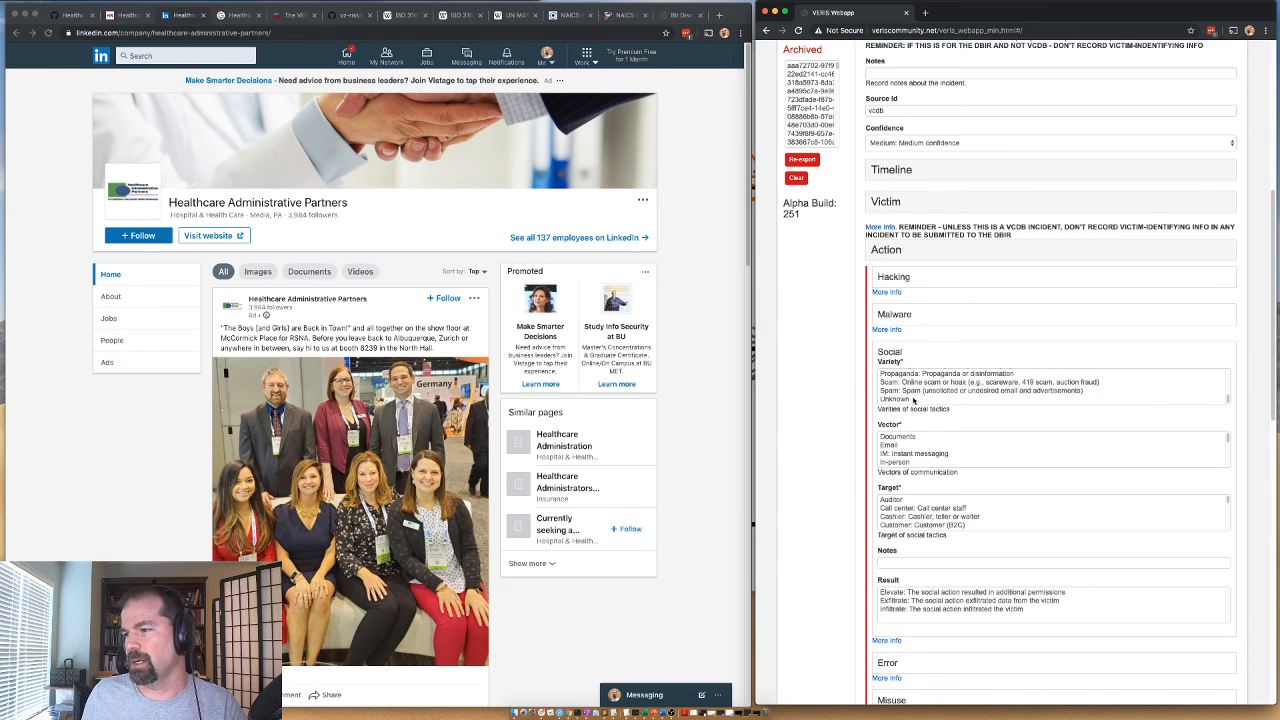
{"action": "scroll", "coordinate": [899, 385], "scroll_direction": "up", "scroll_amount": 3}
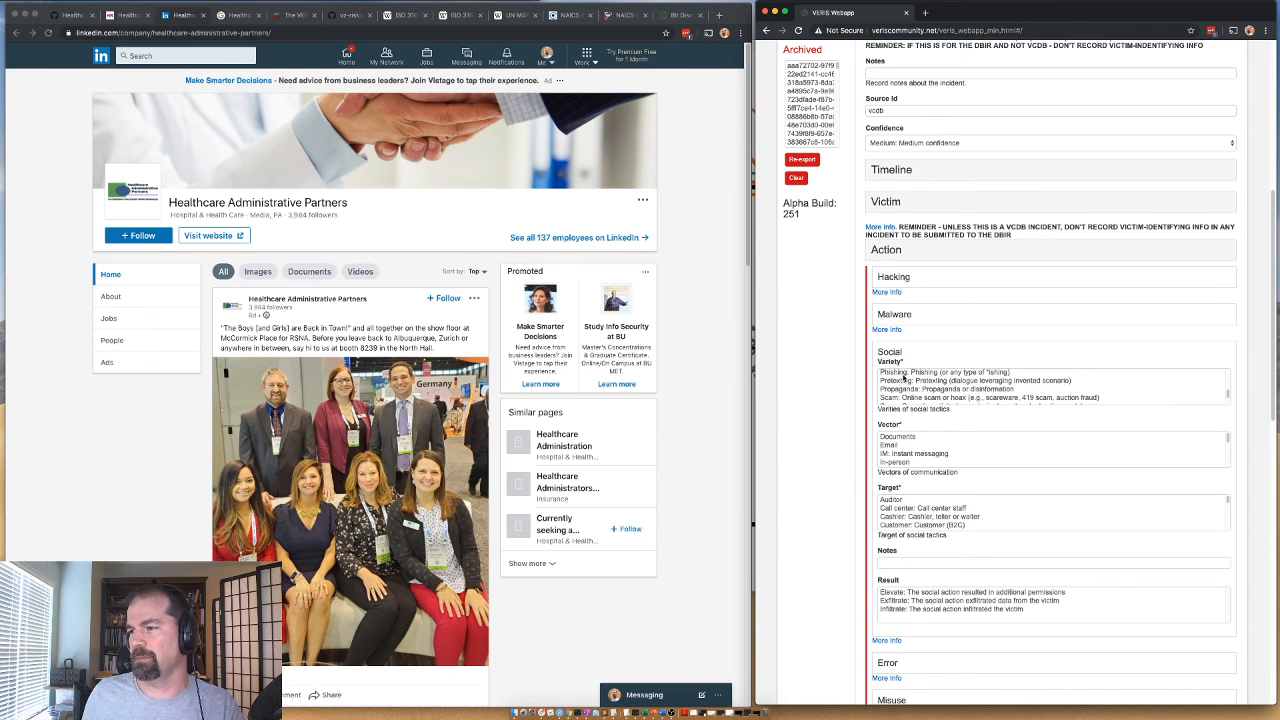
{"action": "left_click", "coordinate": [904, 374]}
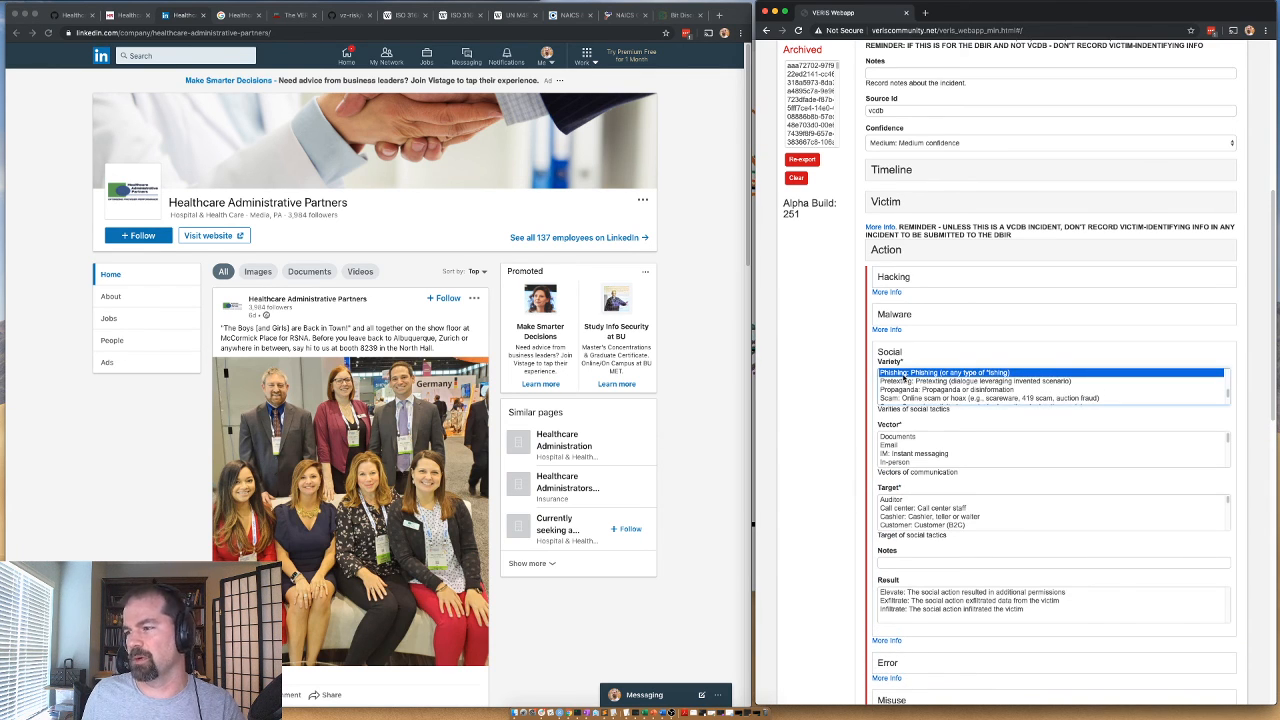
{"action": "left_click", "coordinate": [900, 446]}
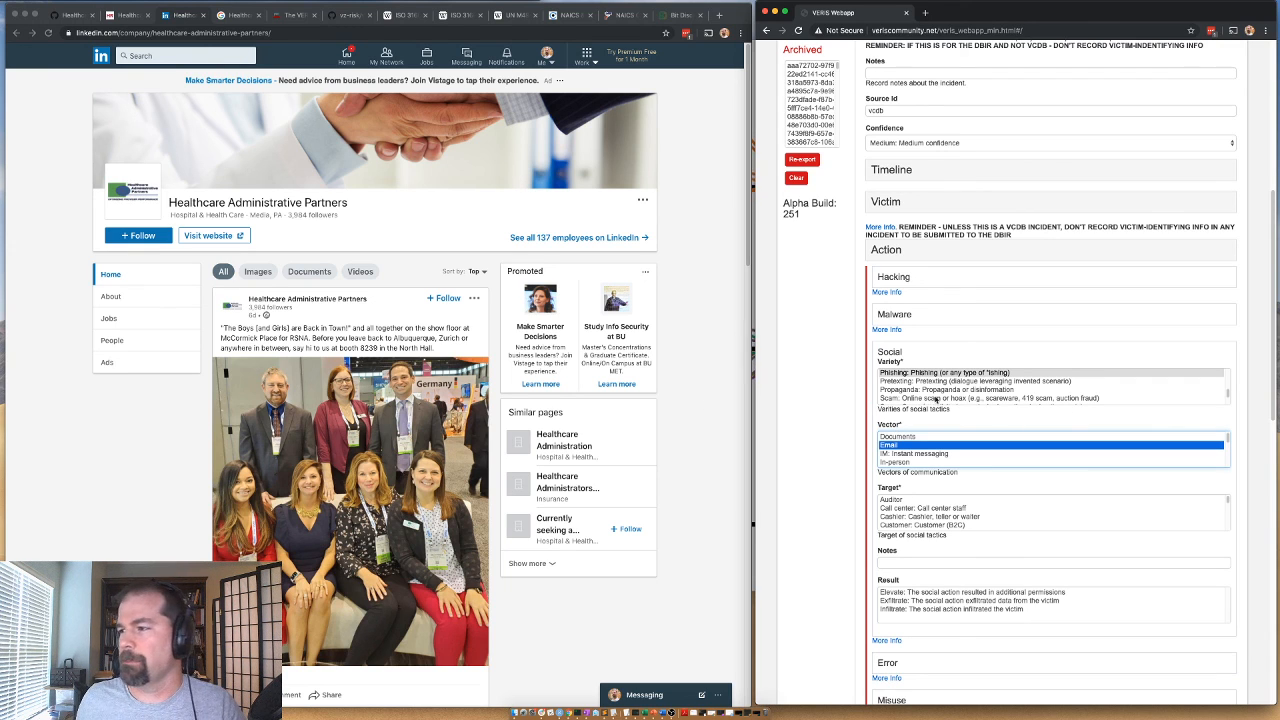
{"action": "scroll", "coordinate": [940, 390], "scroll_direction": "up", "scroll_amount": 1}
{"action": "scroll", "coordinate": [940, 392], "scroll_direction": "down", "scroll_amount": 2}
{"action": "scroll", "coordinate": [938, 392], "scroll_direction": "up", "scroll_amount": 5}
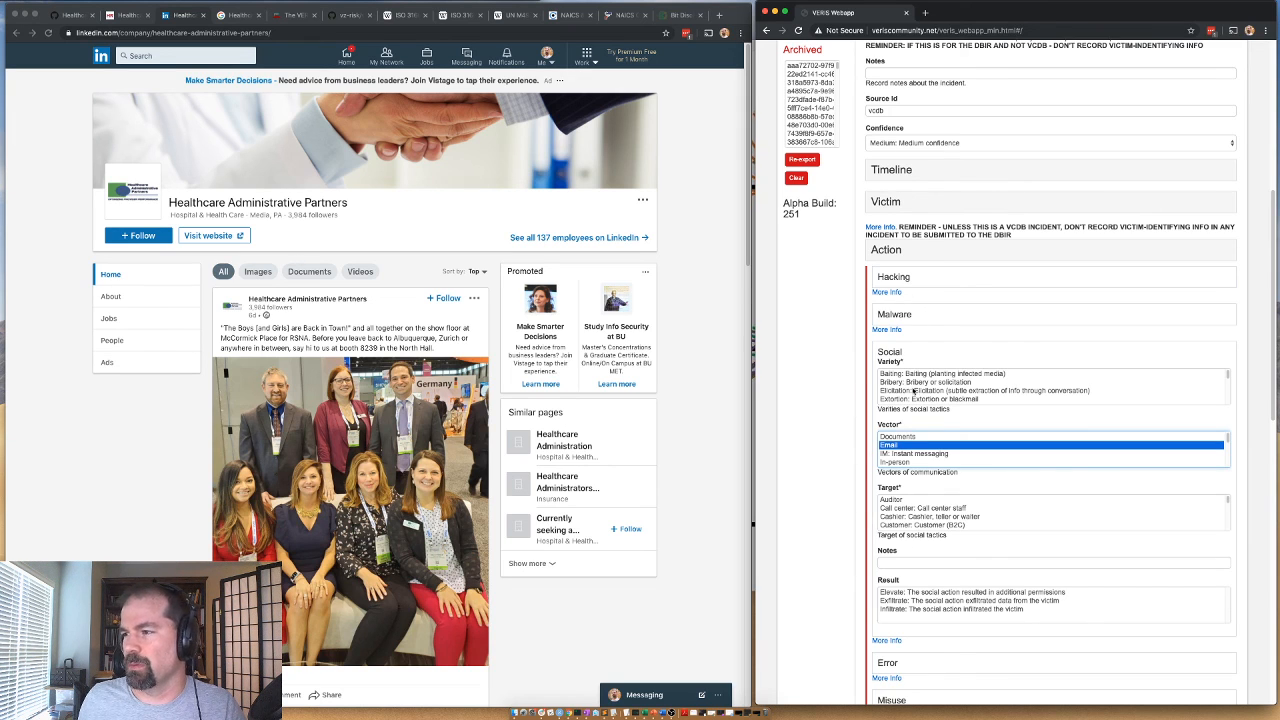
Collapse the Action section and record an External actor with Variety Organized crime and Motive Financial.
{"action": "left_click", "coordinate": [893, 353]}
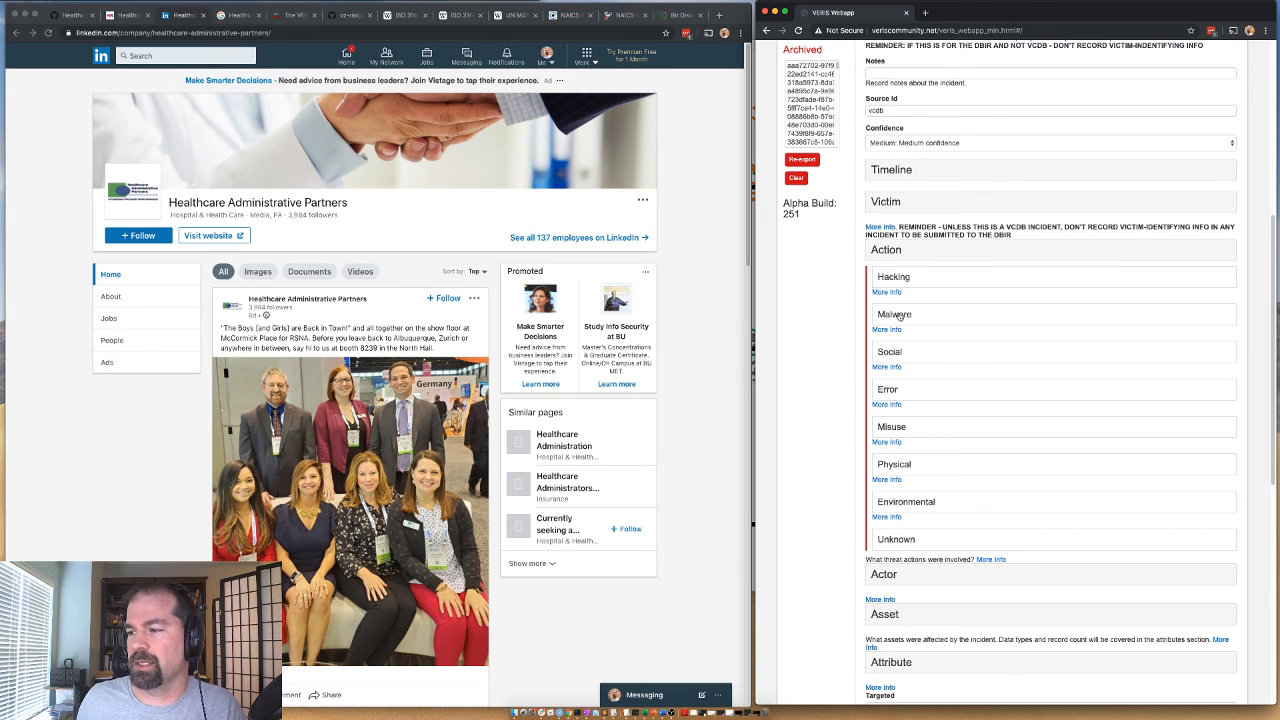
{"action": "left_click", "coordinate": [895, 252]}
{"action": "left_click", "coordinate": [885, 289]}
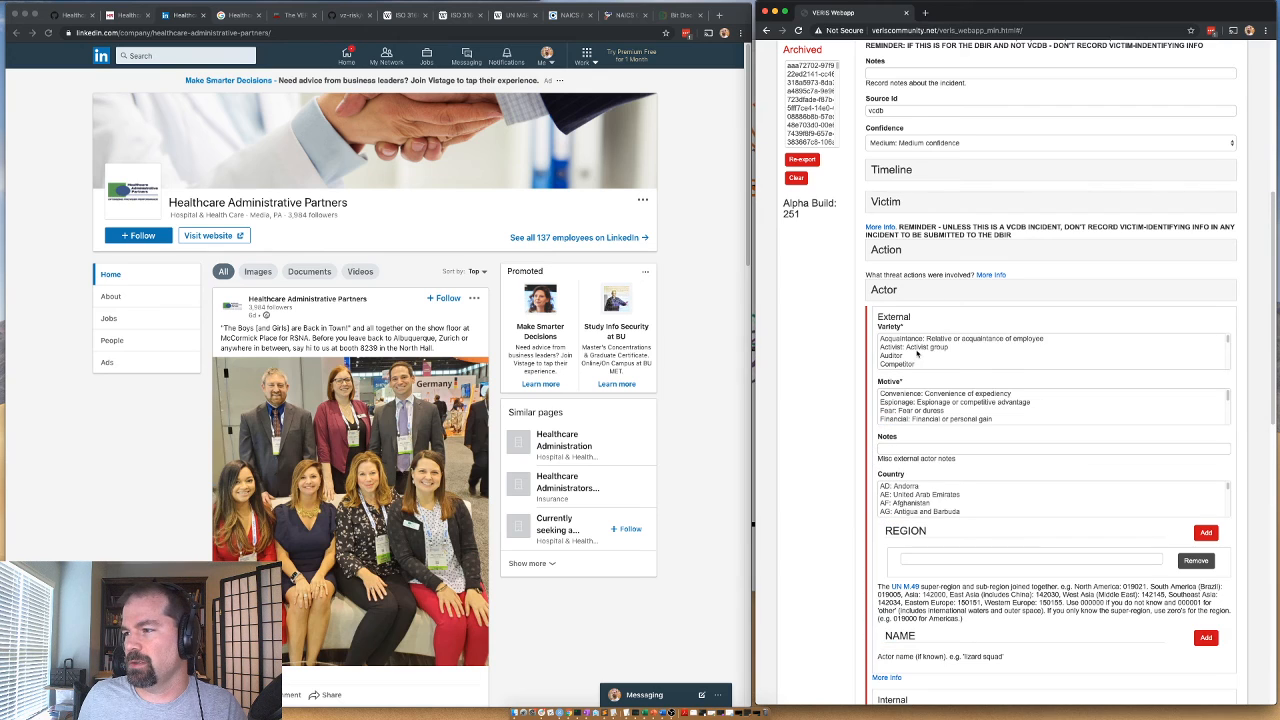
{"action": "scroll", "coordinate": [917, 353], "scroll_direction": "down", "scroll_amount": 3}
{"action": "left_click", "coordinate": [915, 349]}
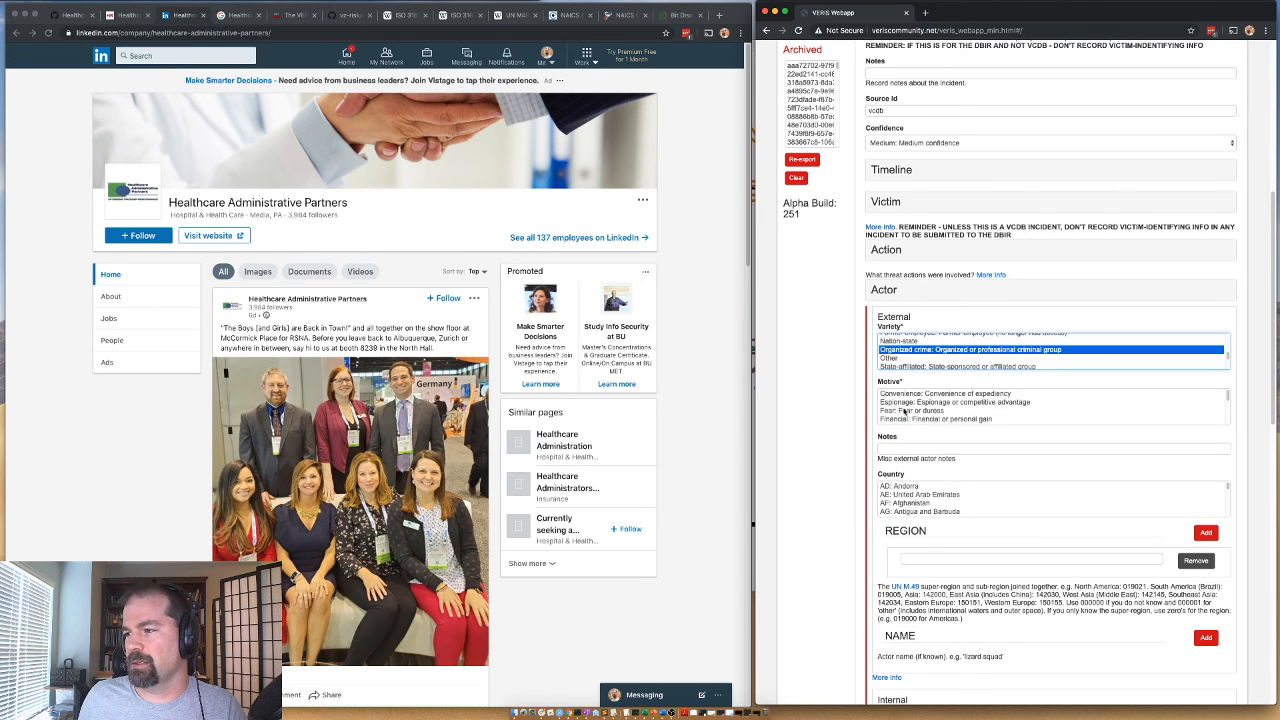
{"action": "left_click", "coordinate": [906, 419]}
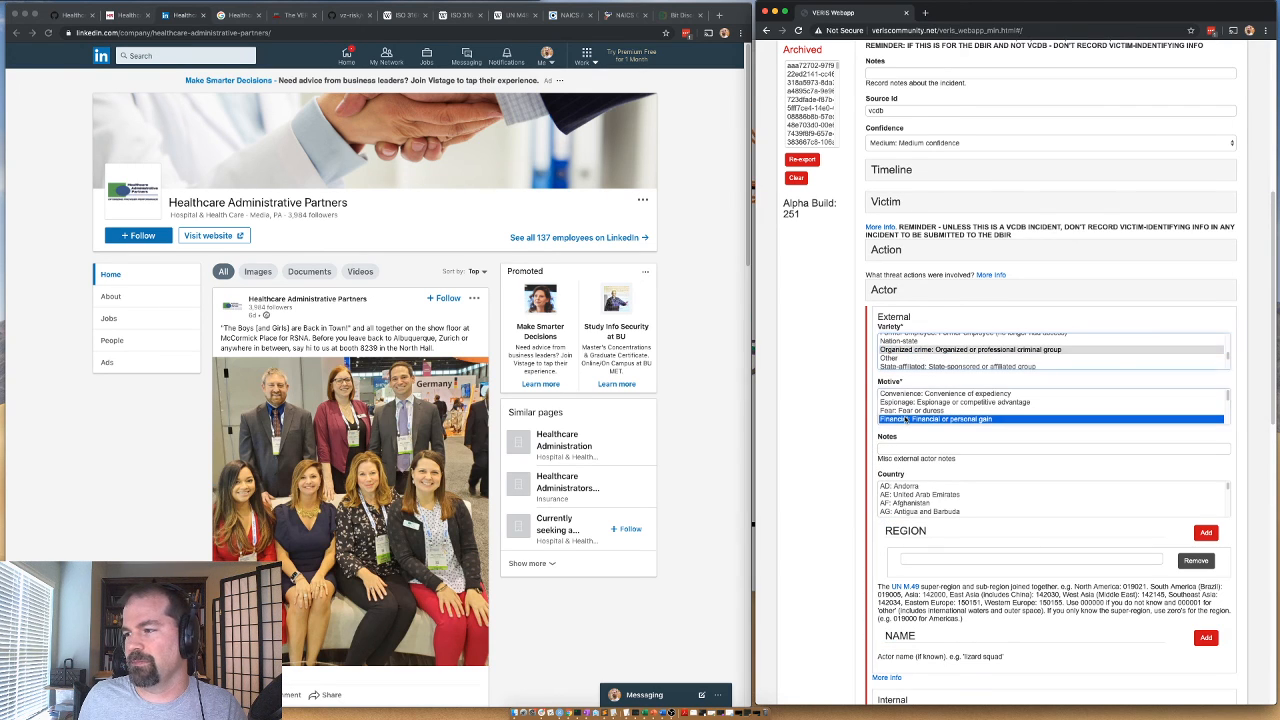
{"action": "left_click", "coordinate": [899, 322]}
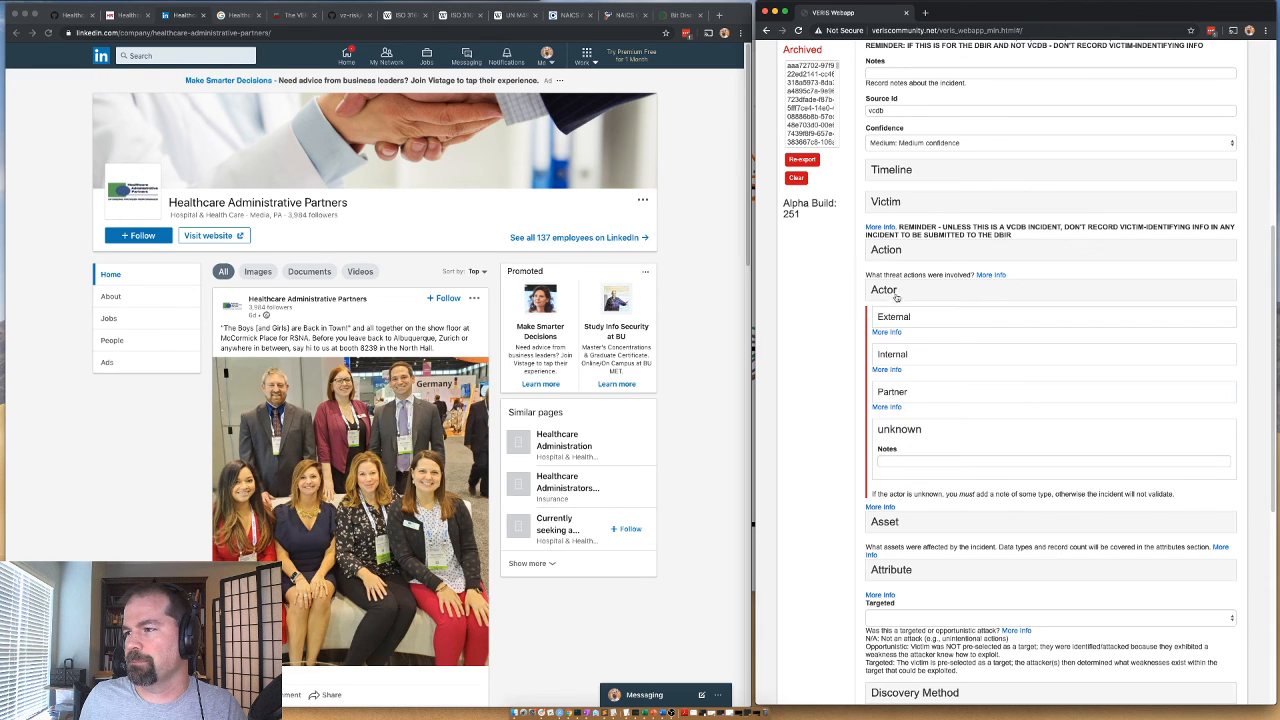
{"action": "left_click", "coordinate": [887, 294]}
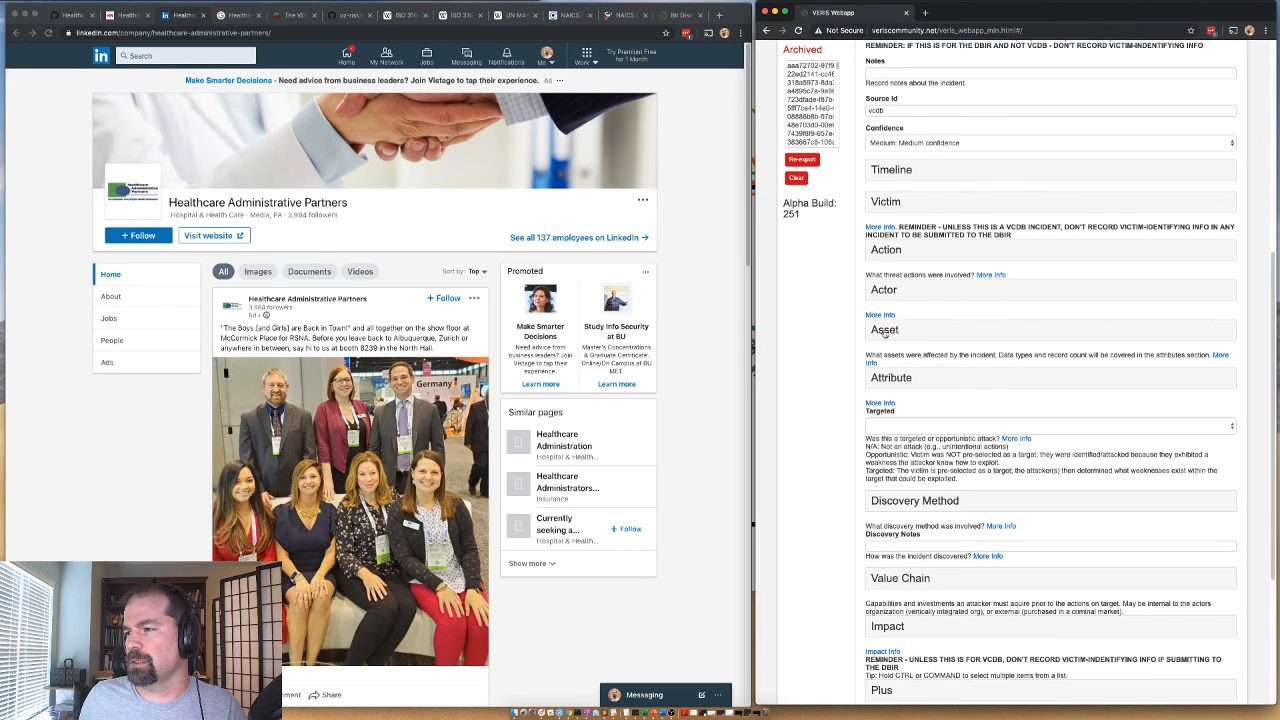
In the Asset section, set the Total Amount to 1 and enter the asset variety S - Mail with an Amount of 1.
{"action": "left_click", "coordinate": [885, 330]}
{"action": "left_click", "coordinate": [897, 366]}
{"action": "left_click", "coordinate": [900, 387]}
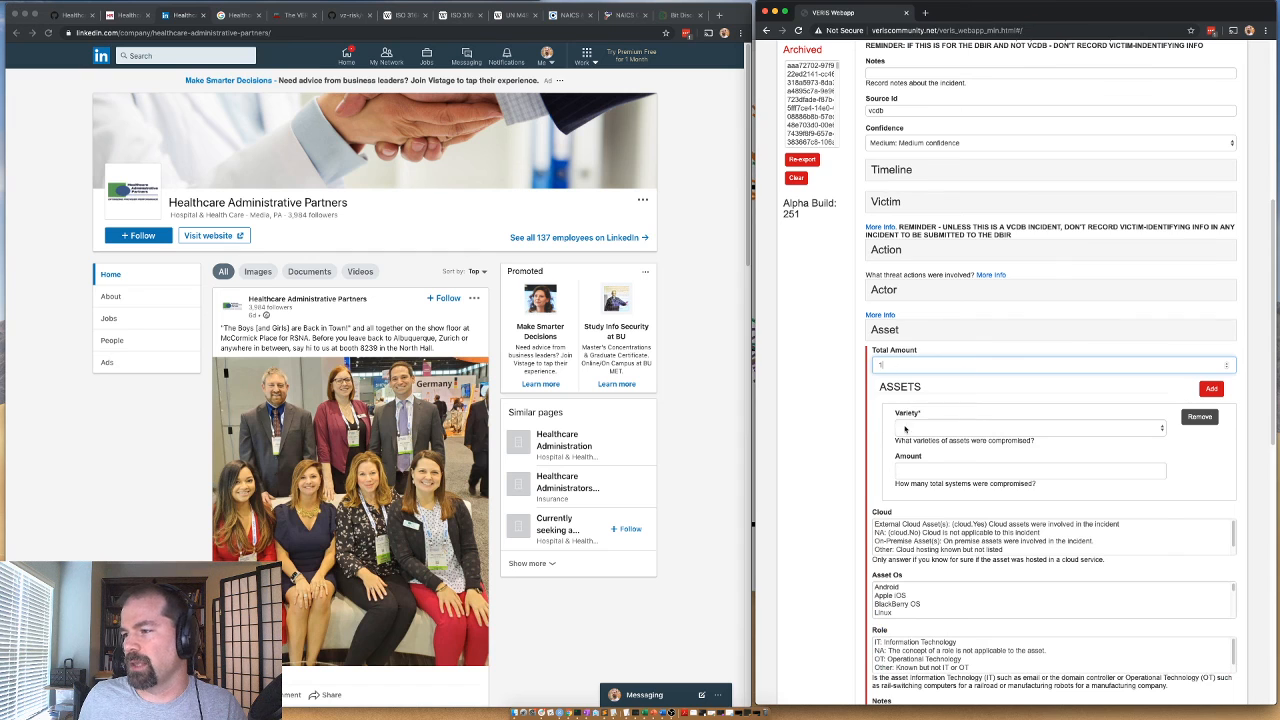
{"action": "left_click", "coordinate": [907, 428]}
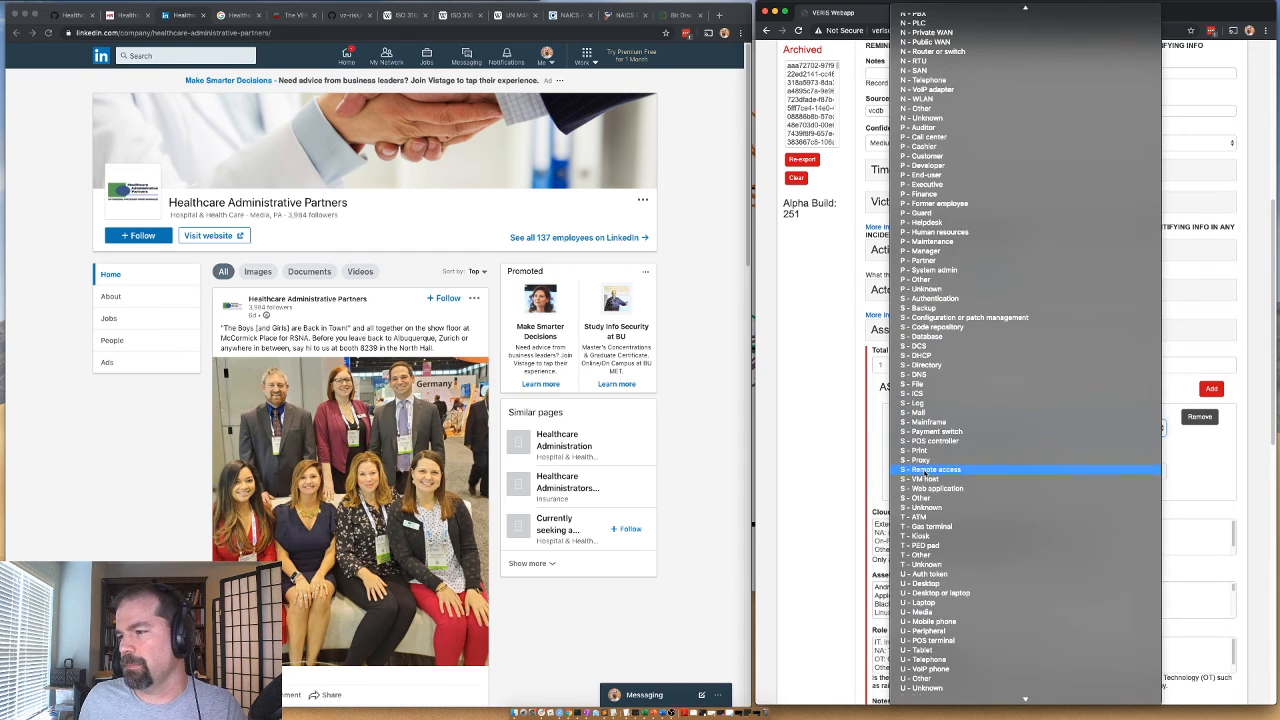
{"action": "left_click", "coordinate": [925, 487]}
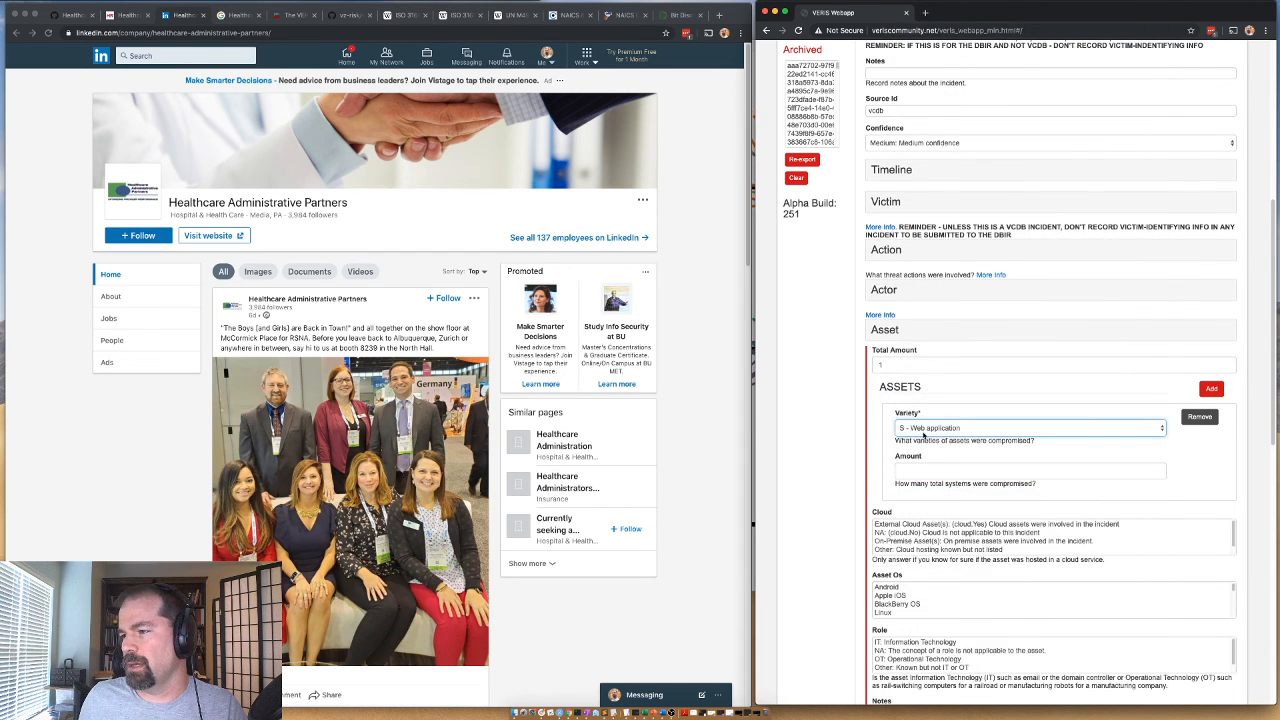
{"action": "left_click", "coordinate": [925, 432]}
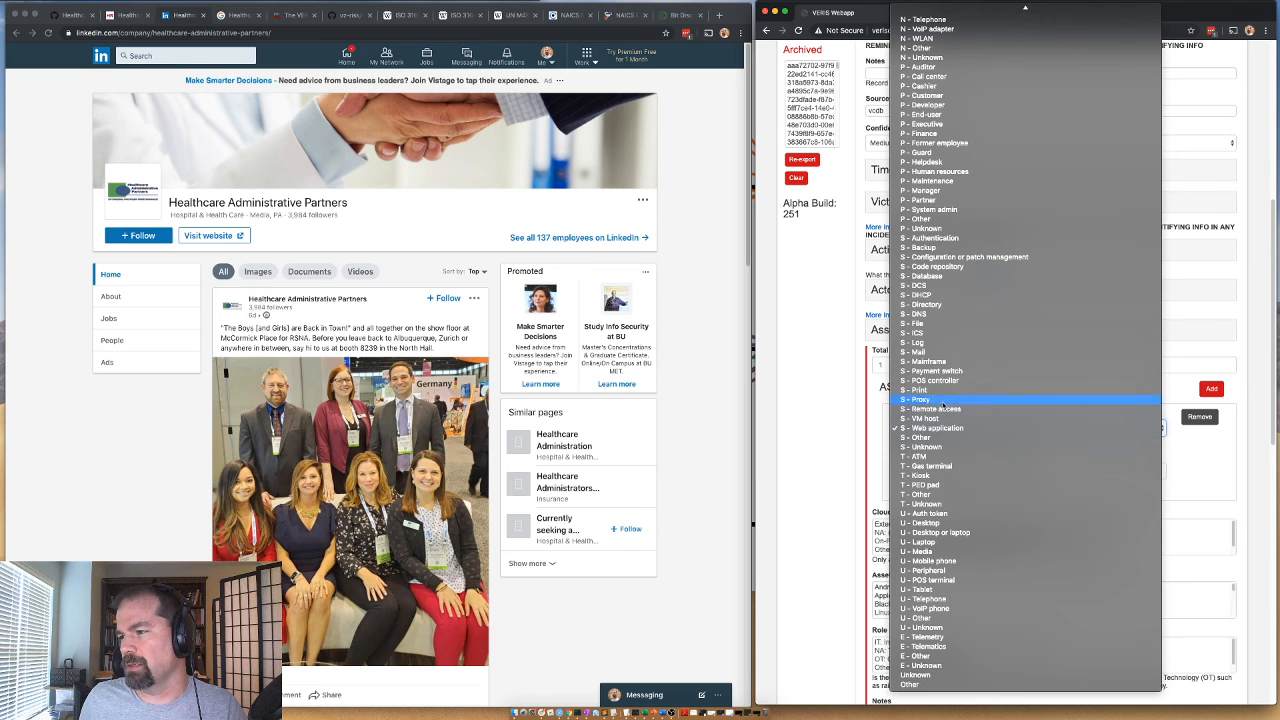
{"action": "left_click", "coordinate": [916, 353]}
{"action": "left_click", "coordinate": [931, 470]}
{"action": "type", "text": "1"}
{"action": "left_click", "coordinate": [845, 493]}
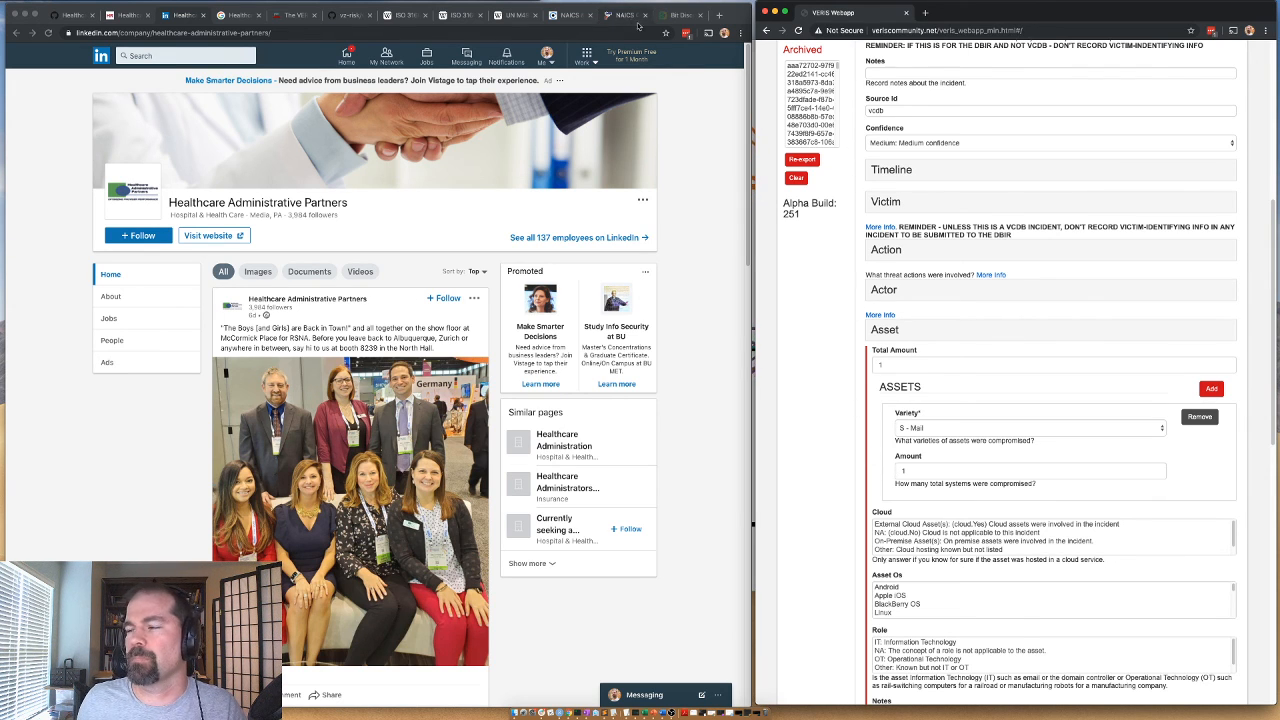
Open the company's website from its LinkedIn page, copy its address, and switch to the Bit Discovery inventory.
{"action": "scroll", "coordinate": [886, 520], "scroll_direction": "down", "scroll_amount": 1}
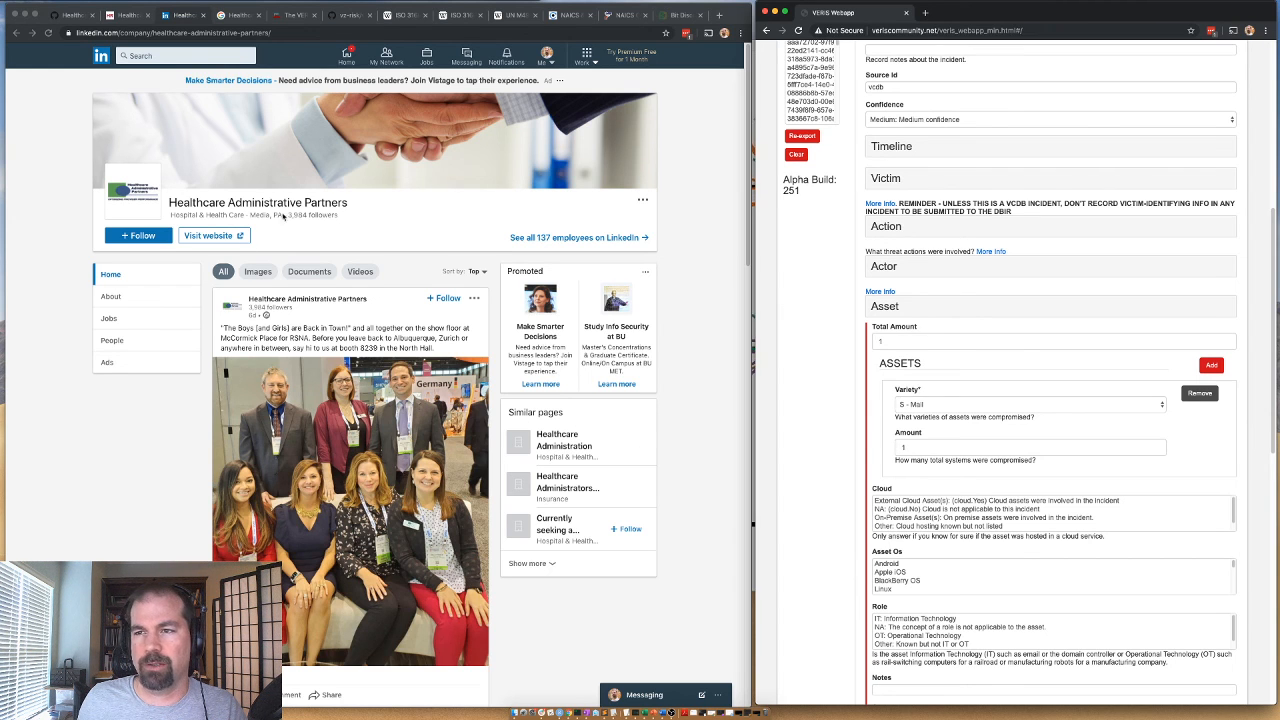
{"action": "scroll", "coordinate": [391, 219], "scroll_direction": "down", "scroll_amount": 5}
{"action": "scroll", "coordinate": [300, 235], "scroll_direction": "up", "scroll_amount": 5}
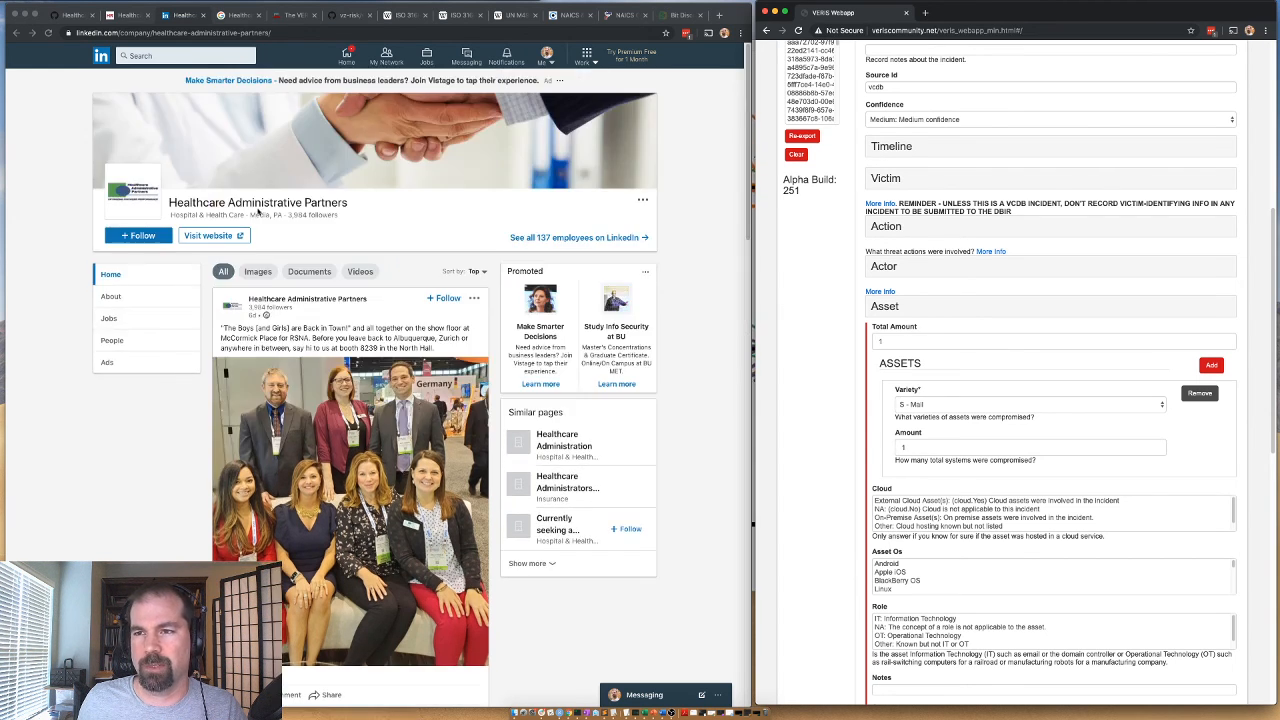
{"action": "left_click", "coordinate": [208, 236]}
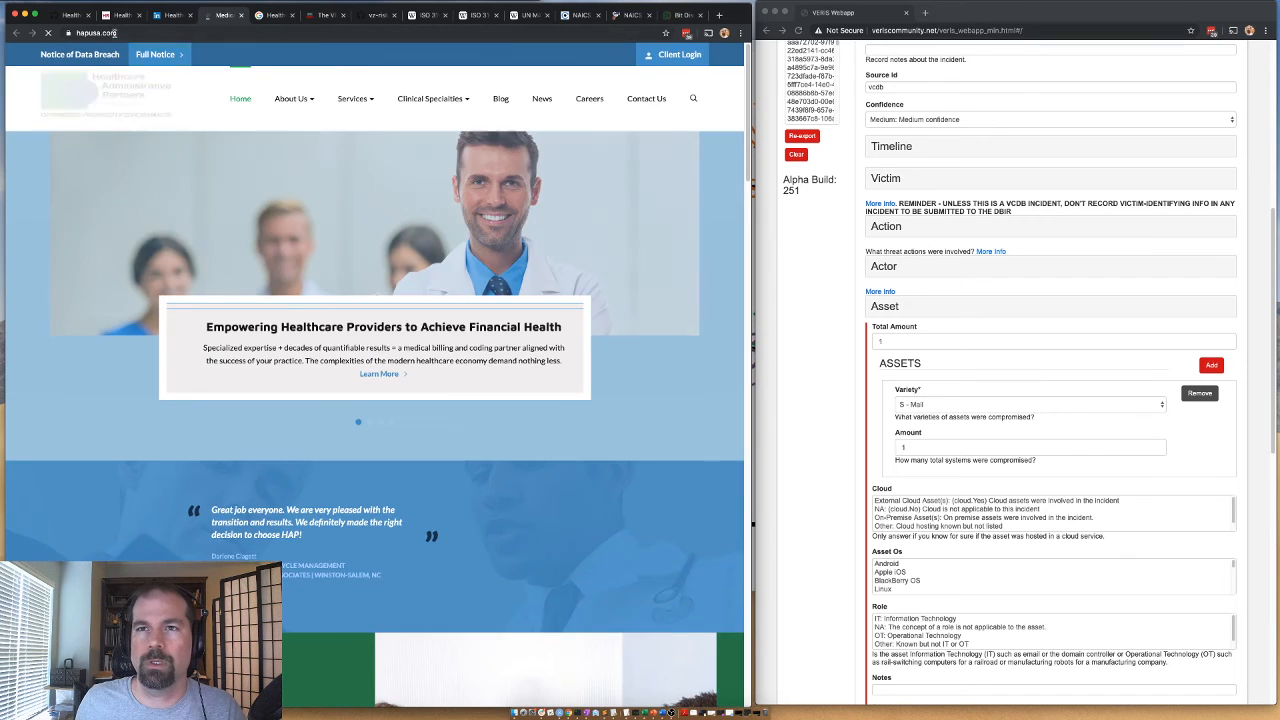
{"action": "left_click", "coordinate": [113, 33]}
{"action": "key", "text": "super+c"}
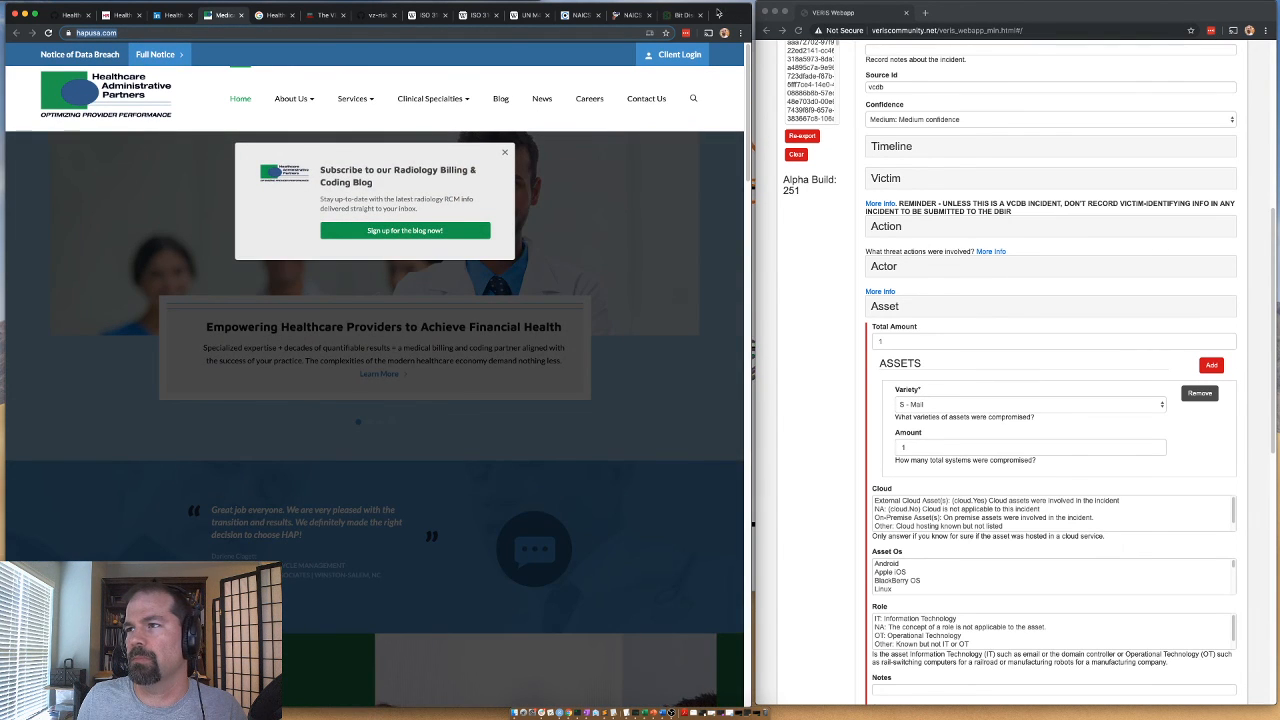
{"action": "left_click", "coordinate": [684, 15]}
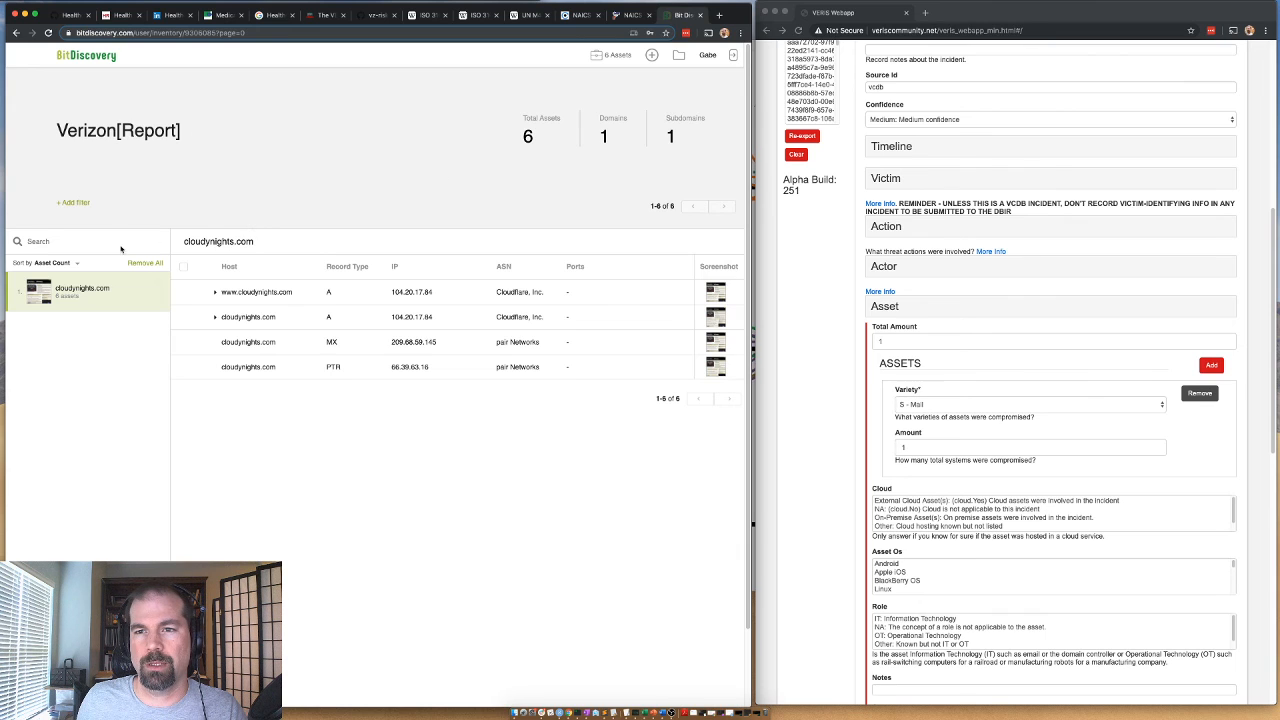
{"action": "key", "text": "super+v"}
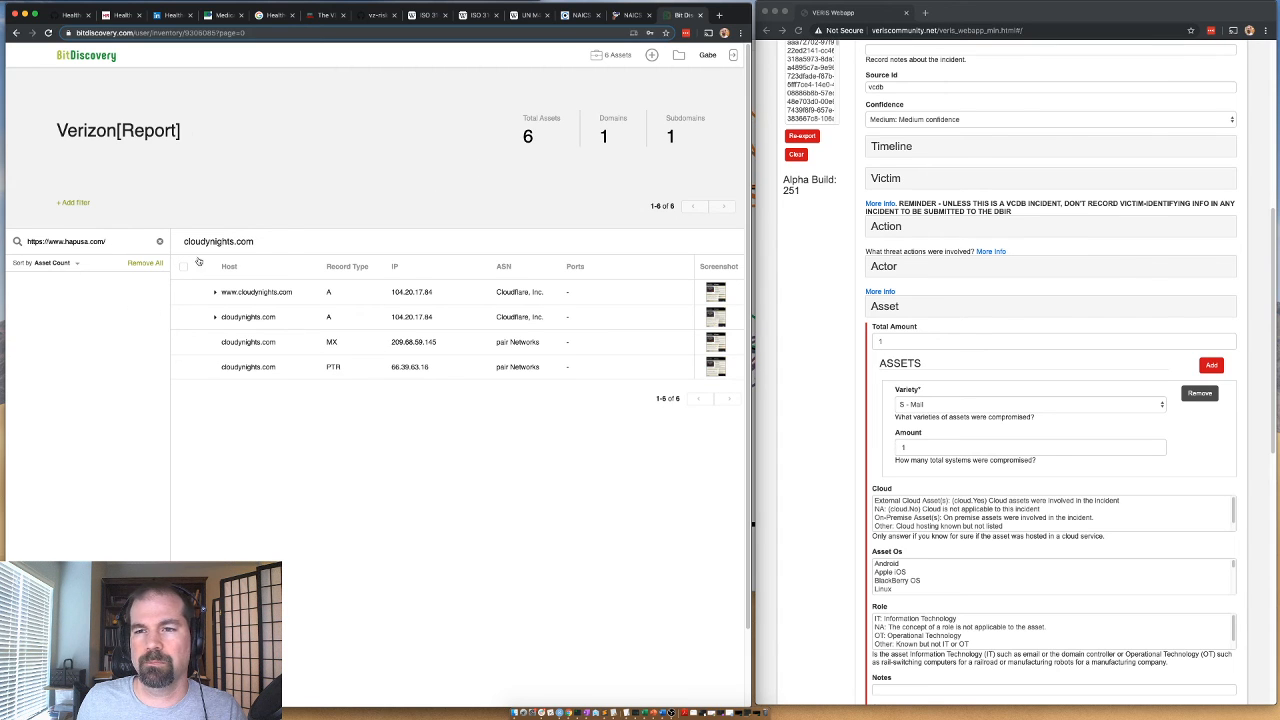
{"action": "left_click", "coordinate": [617, 56]}
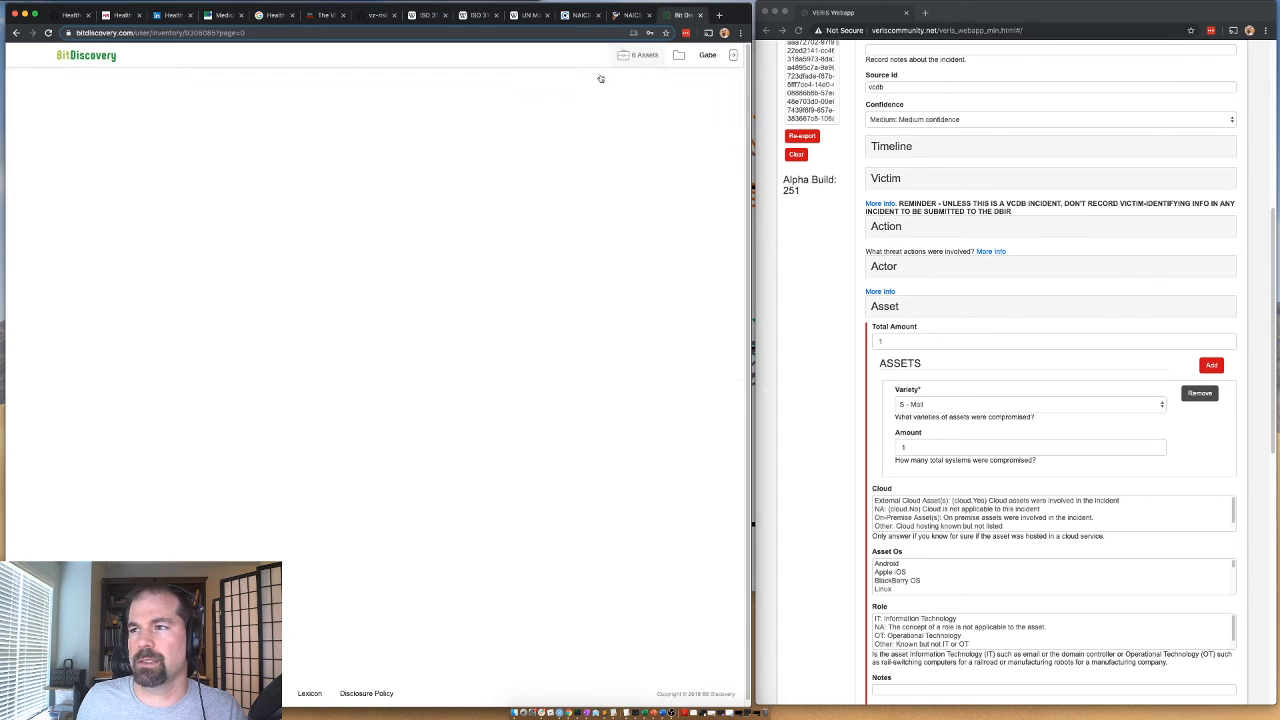
{"action": "left_click_drag", "start_coordinate": [254, 241], "coordinate": [186, 242]}
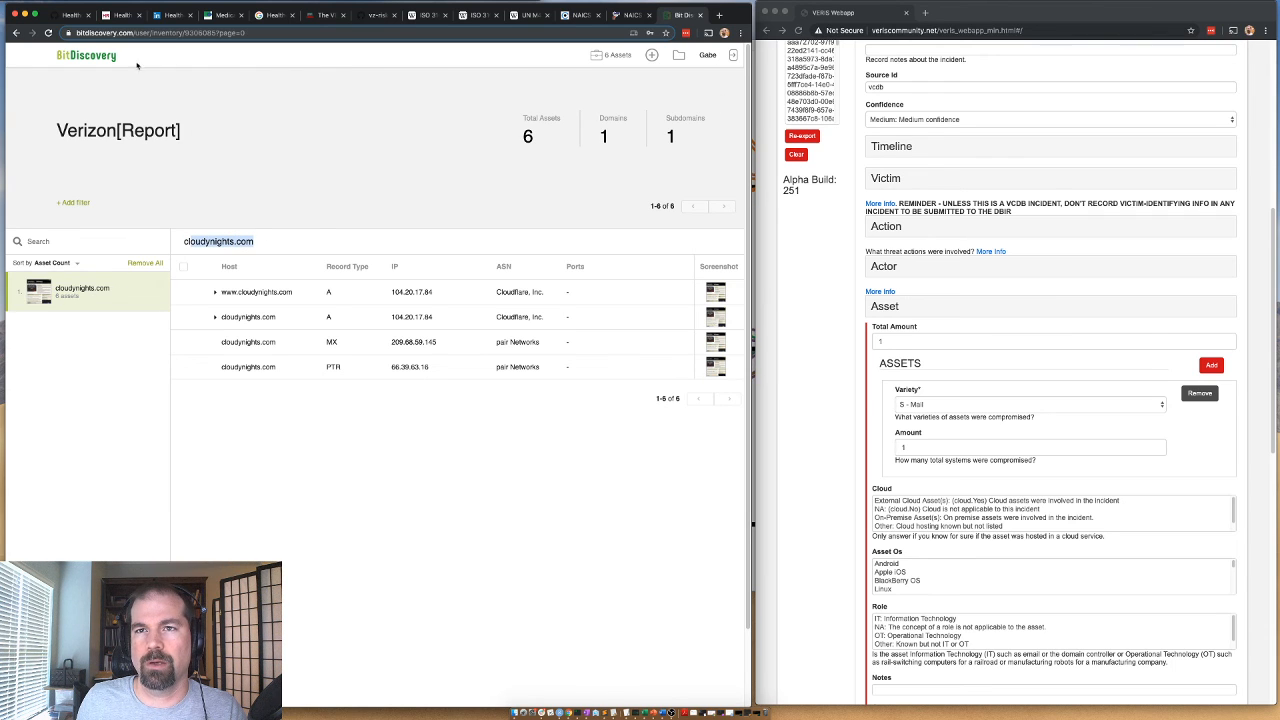
Remove cloudynights.com from the Bit Discovery inventory and add the hapusa.com domain from the copied address.
{"action": "left_click", "coordinate": [155, 279]}
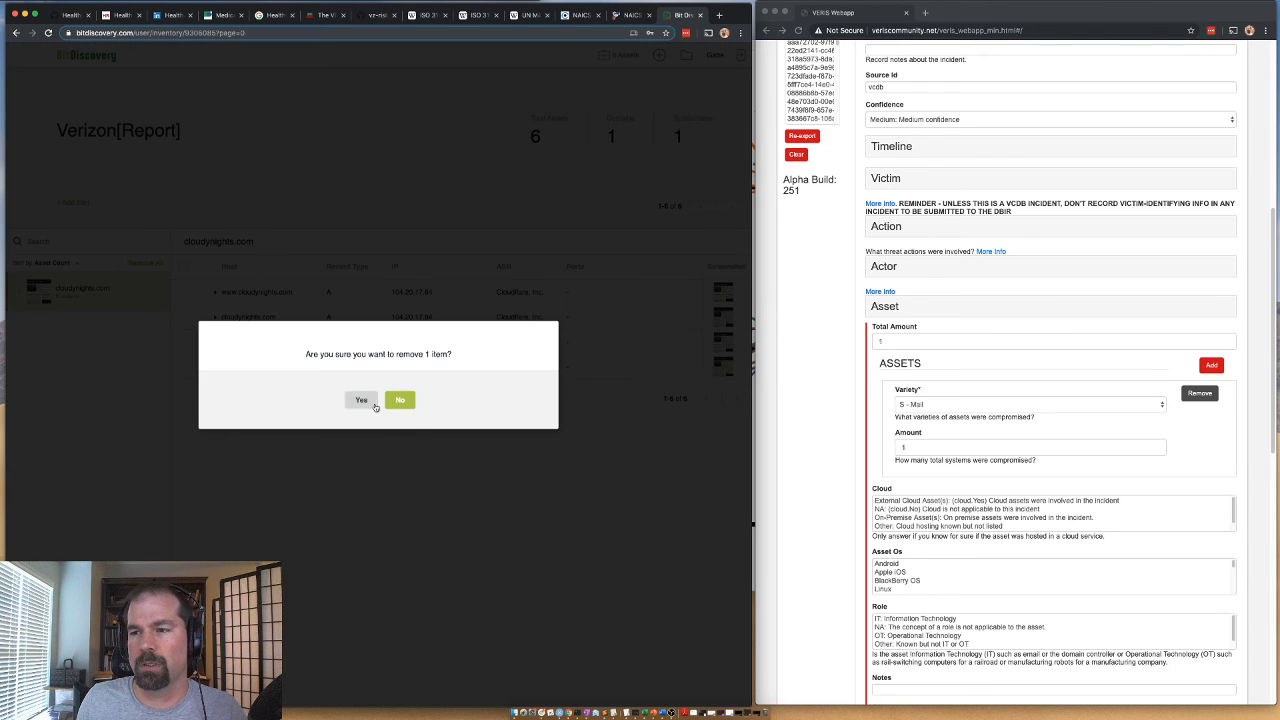
{"action": "left_click", "coordinate": [366, 402]}
{"action": "type", "text": "www.hapuss.com"}
{"action": "left_click", "coordinate": [575, 150]}
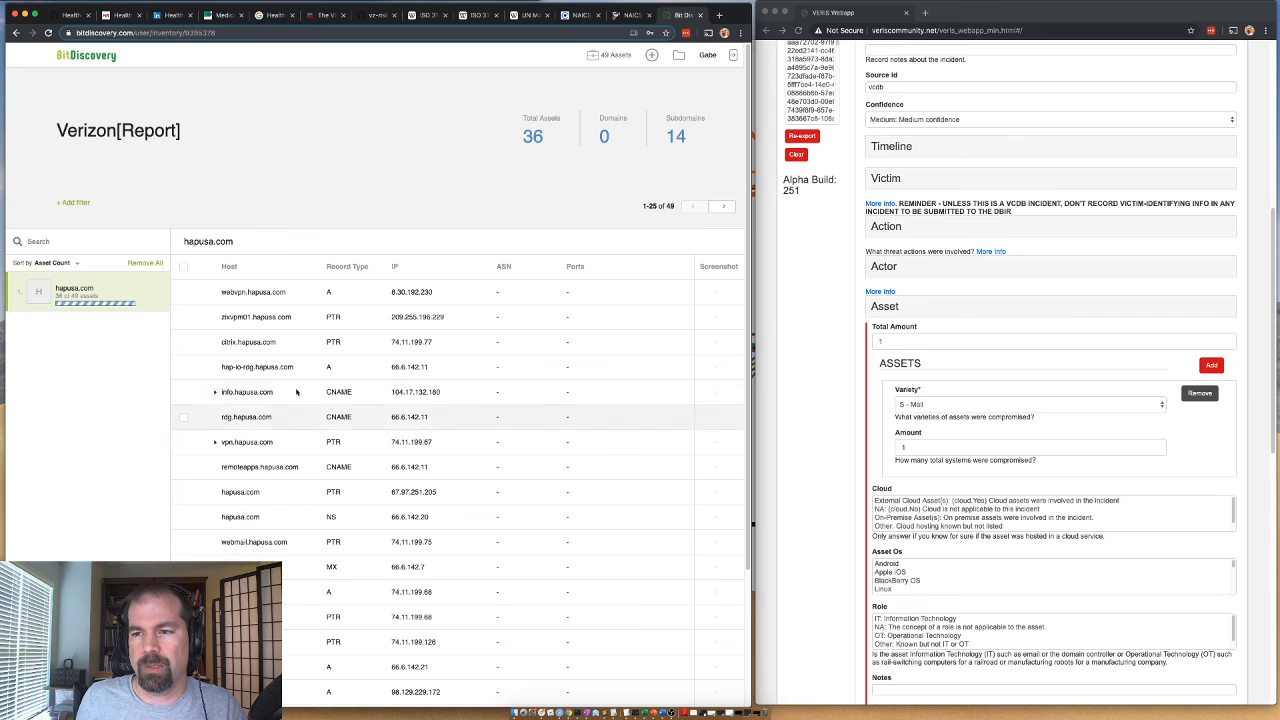
Sort the hapusa.com assets by record type and review their hosts and ASN providers.
{"action": "left_click", "coordinate": [346, 266]}
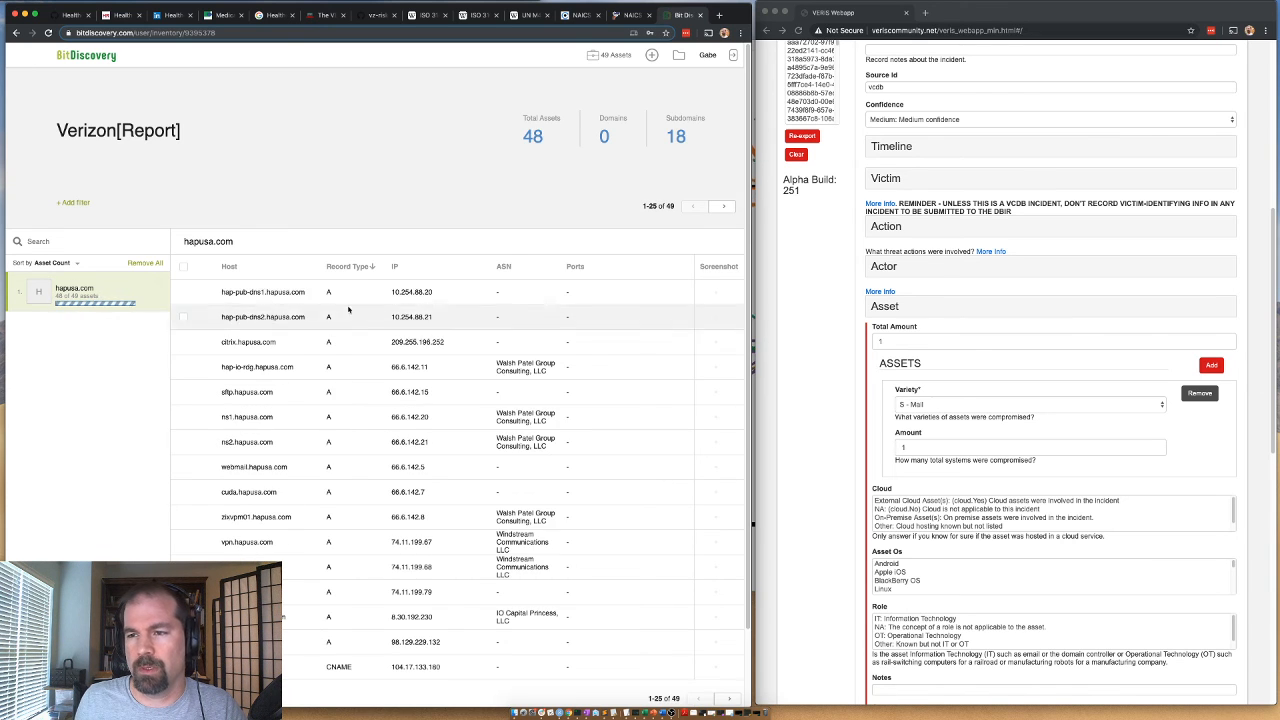
{"action": "scroll", "coordinate": [348, 309], "scroll_direction": "down", "scroll_amount": 2}
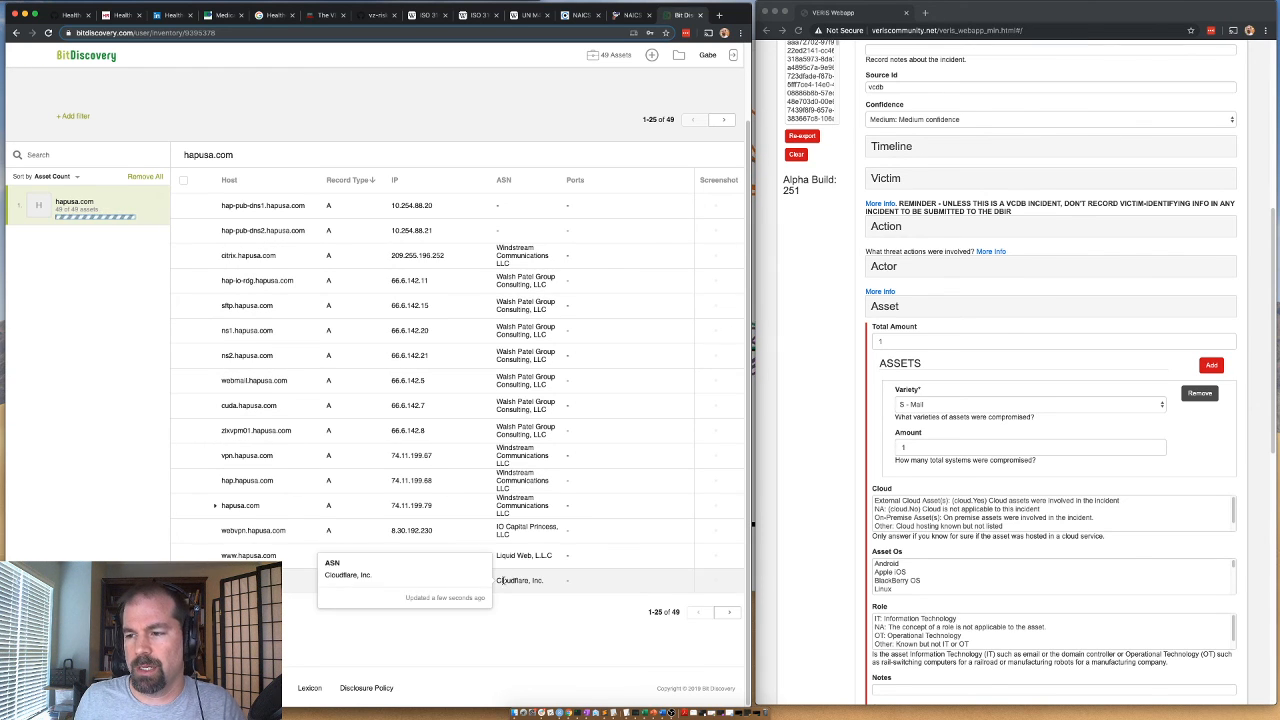
{"action": "scroll", "coordinate": [586, 300], "scroll_direction": "up", "scroll_amount": 2}
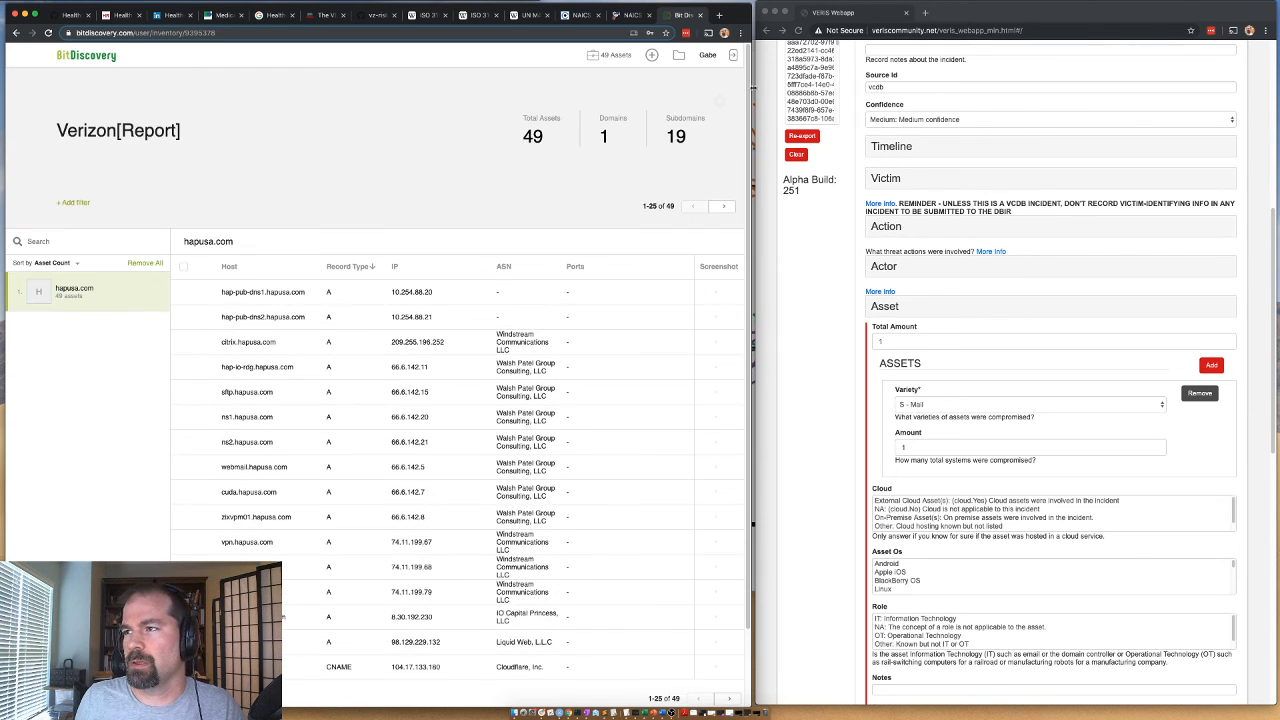
Show the Cloud Hosted and CDN data columns for the hapusa.com assets and check whether they are cloud hosted.
{"action": "left_click", "coordinate": [724, 100]}
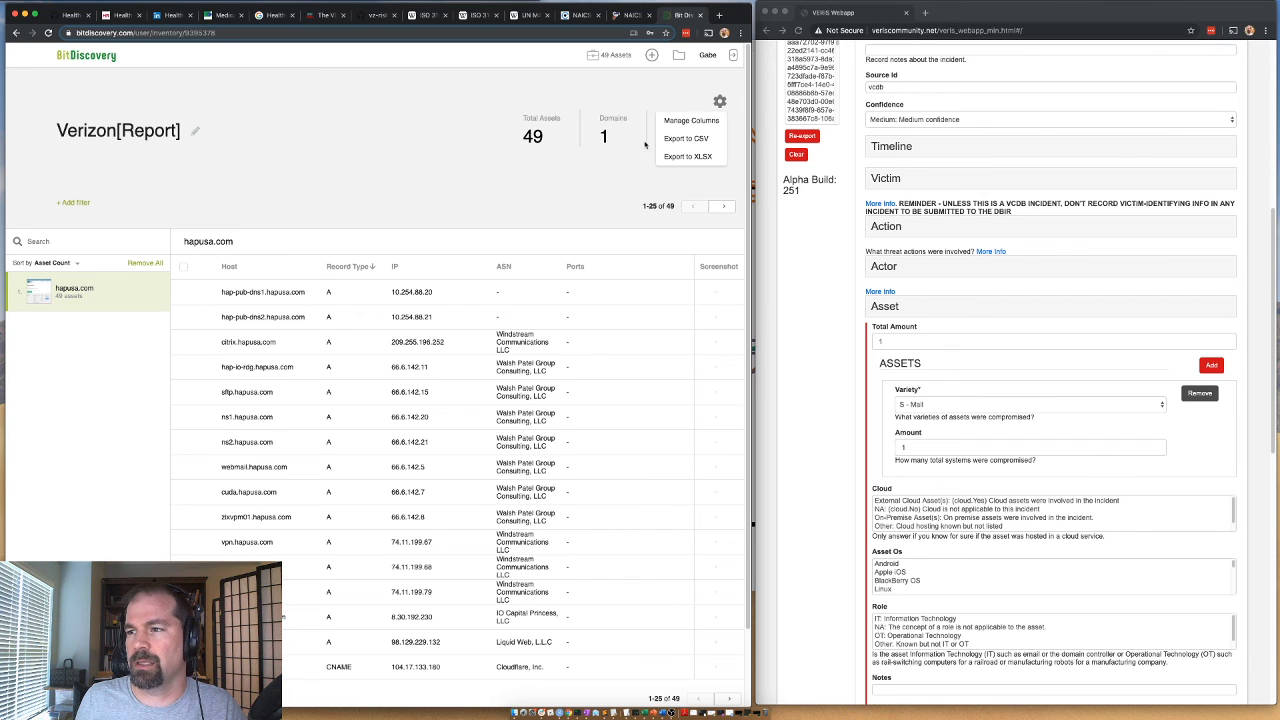
{"action": "left_click", "coordinate": [701, 122]}
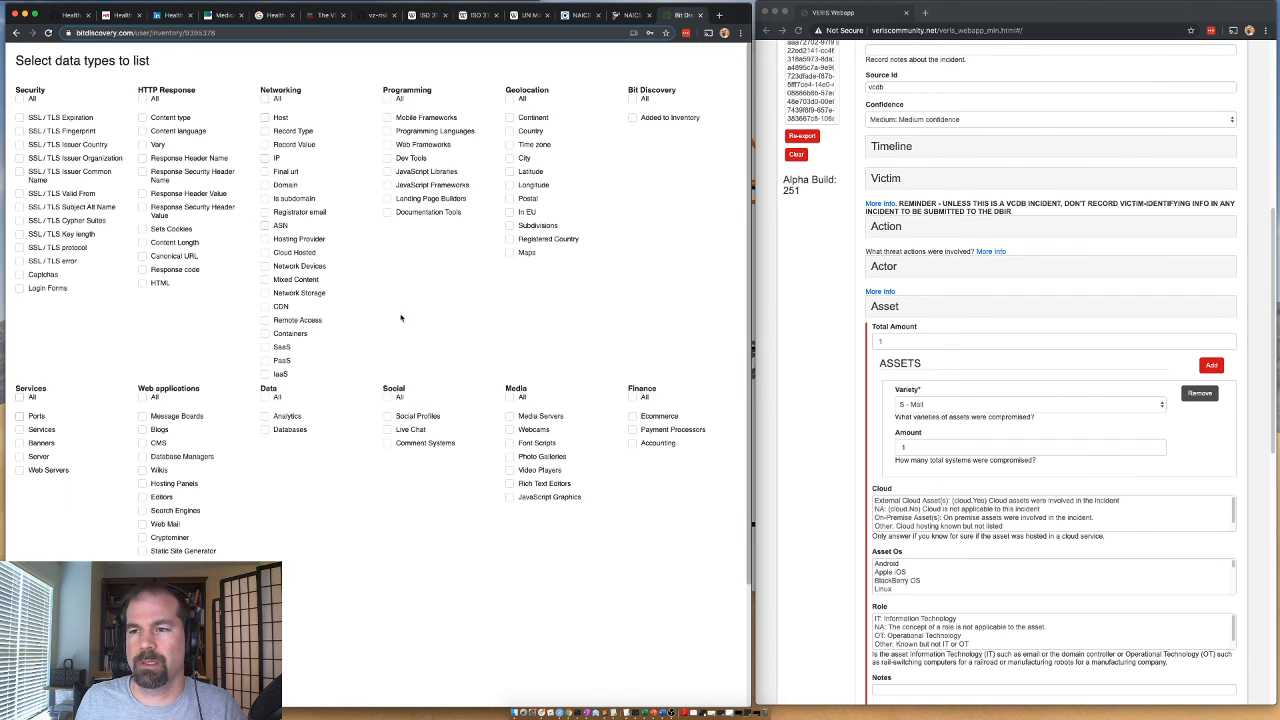
{"action": "left_click", "coordinate": [265, 306]}
{"action": "left_click", "coordinate": [266, 253]}
{"action": "scroll", "coordinate": [92, 553], "scroll_direction": "down", "scroll_amount": 3}
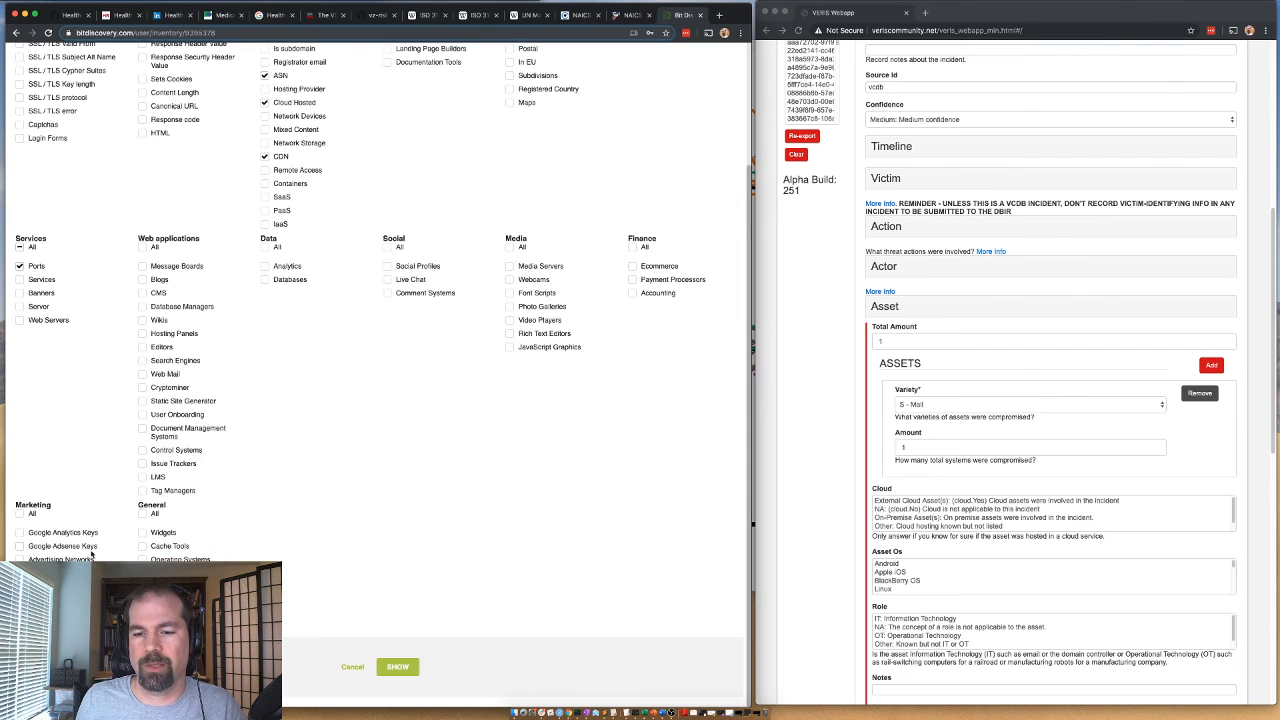
{"action": "left_click", "coordinate": [398, 666]}
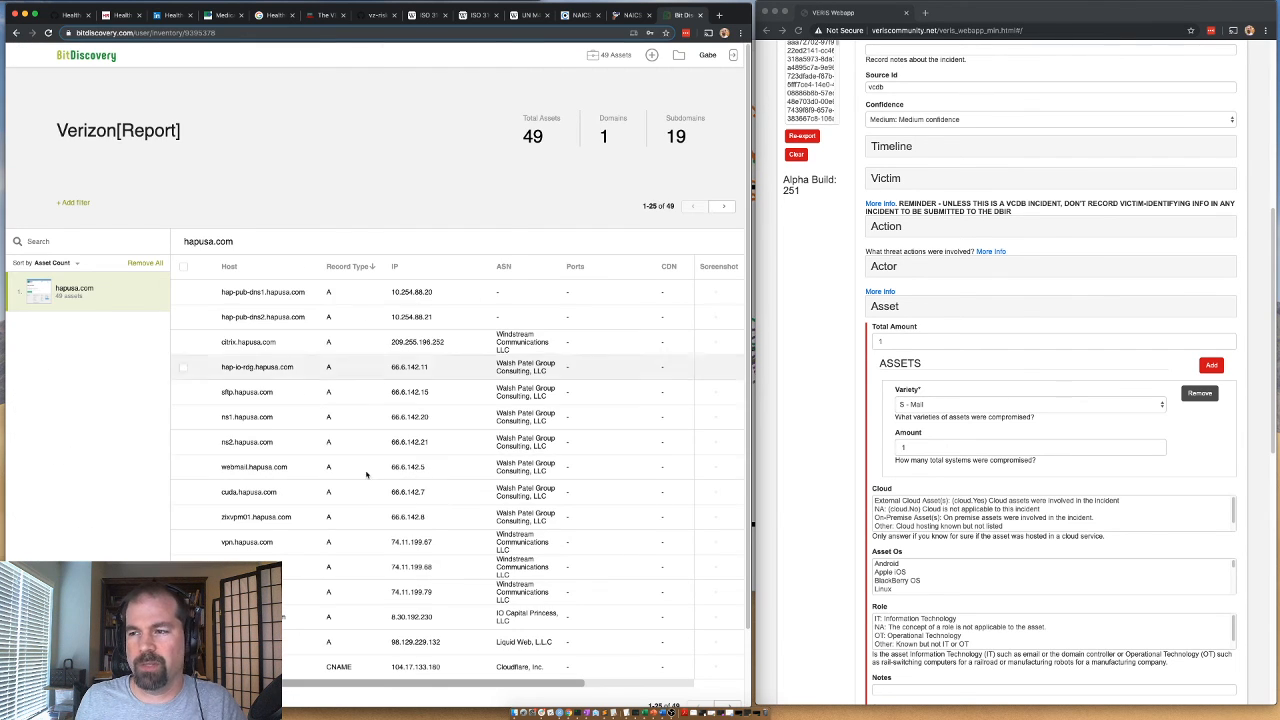
{"action": "scroll", "coordinate": [304, 617], "scroll_direction": "down", "scroll_amount": 1}
{"action": "scroll", "coordinate": [304, 617], "scroll_direction": "down", "scroll_amount": 2}
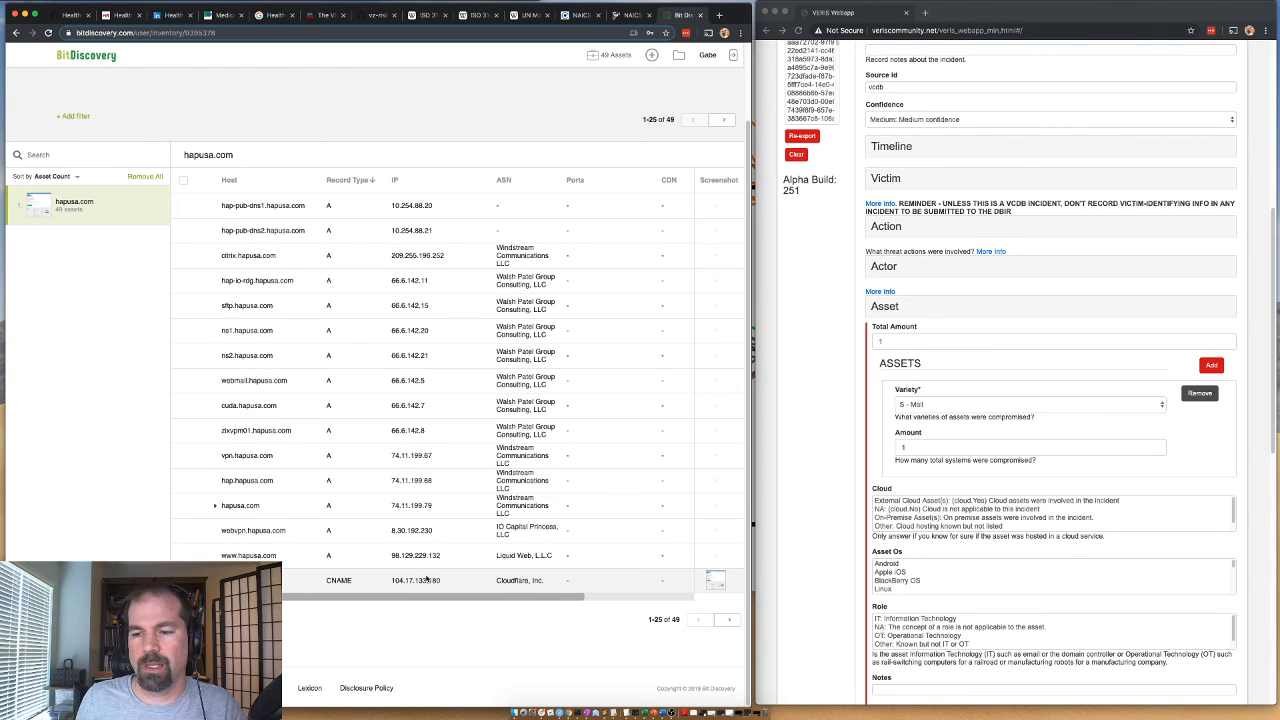
Back in the VERIS form, set the asset's Cloud value to On-Premise Asset(s) and its Role to IT: Information Technology.
{"action": "left_click", "coordinate": [897, 518]}
{"action": "scroll", "coordinate": [784, 531], "scroll_direction": "down", "scroll_amount": 1}
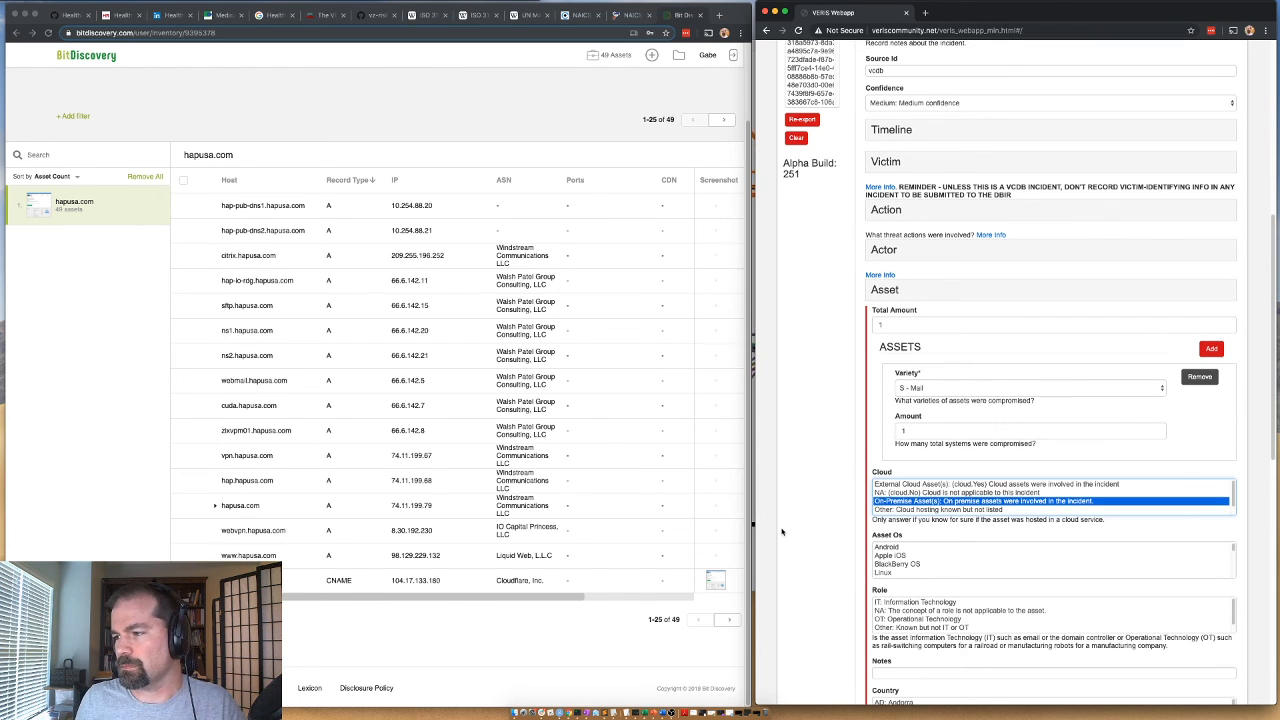
{"action": "scroll", "coordinate": [782, 532], "scroll_direction": "down", "scroll_amount": 3}
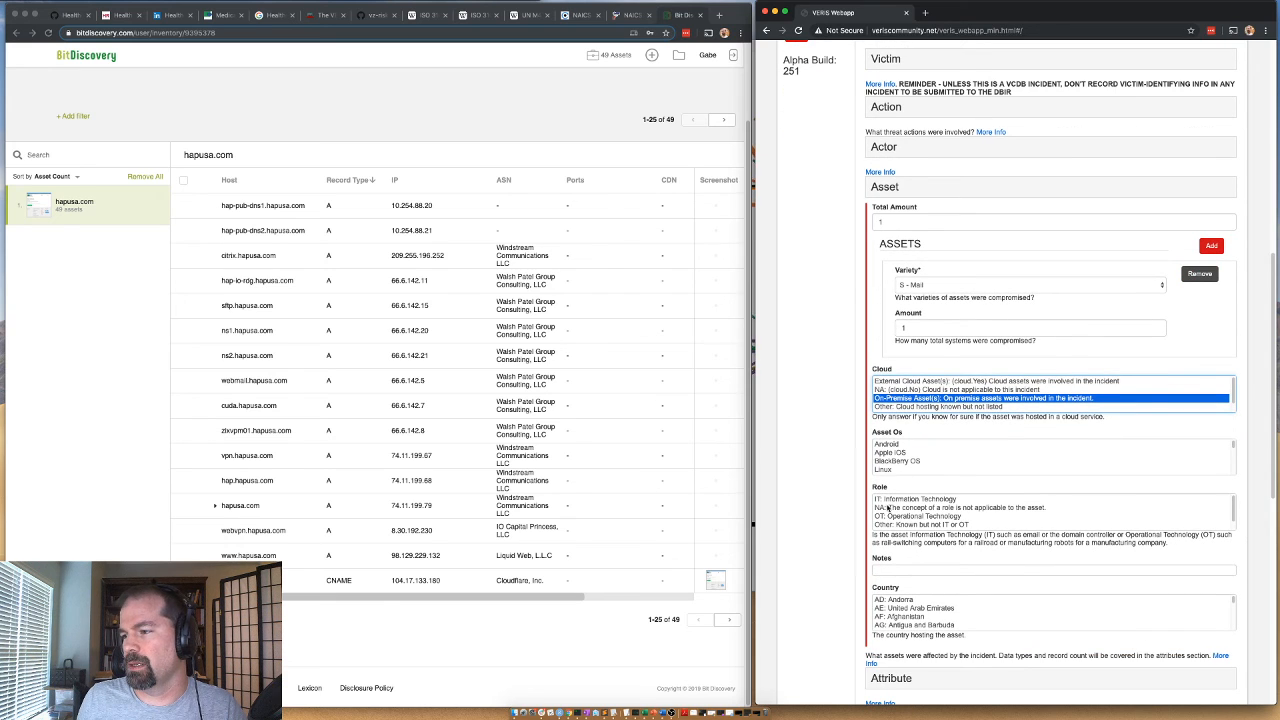
{"action": "left_click", "coordinate": [888, 500]}
Set the country hosting the asset to US: United States of America.
{"action": "scroll", "coordinate": [847, 618], "scroll_direction": "down", "scroll_amount": 2}
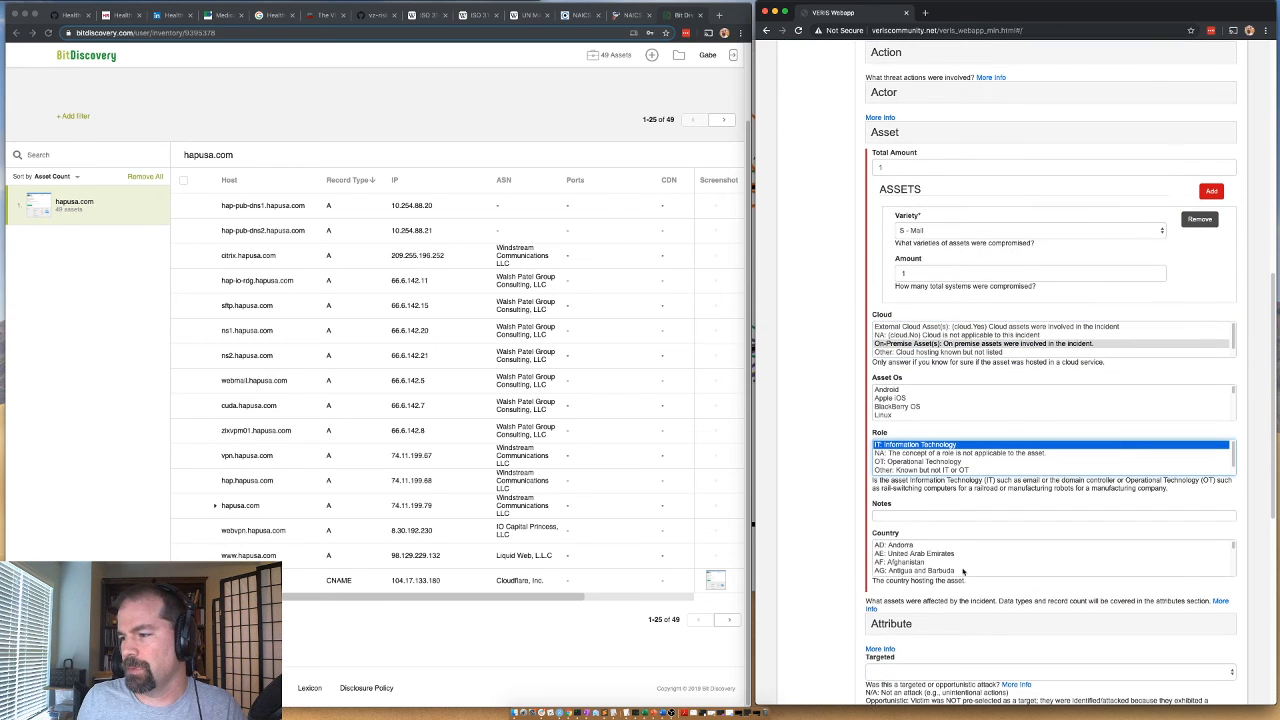
{"action": "left_click", "coordinate": [956, 555]}
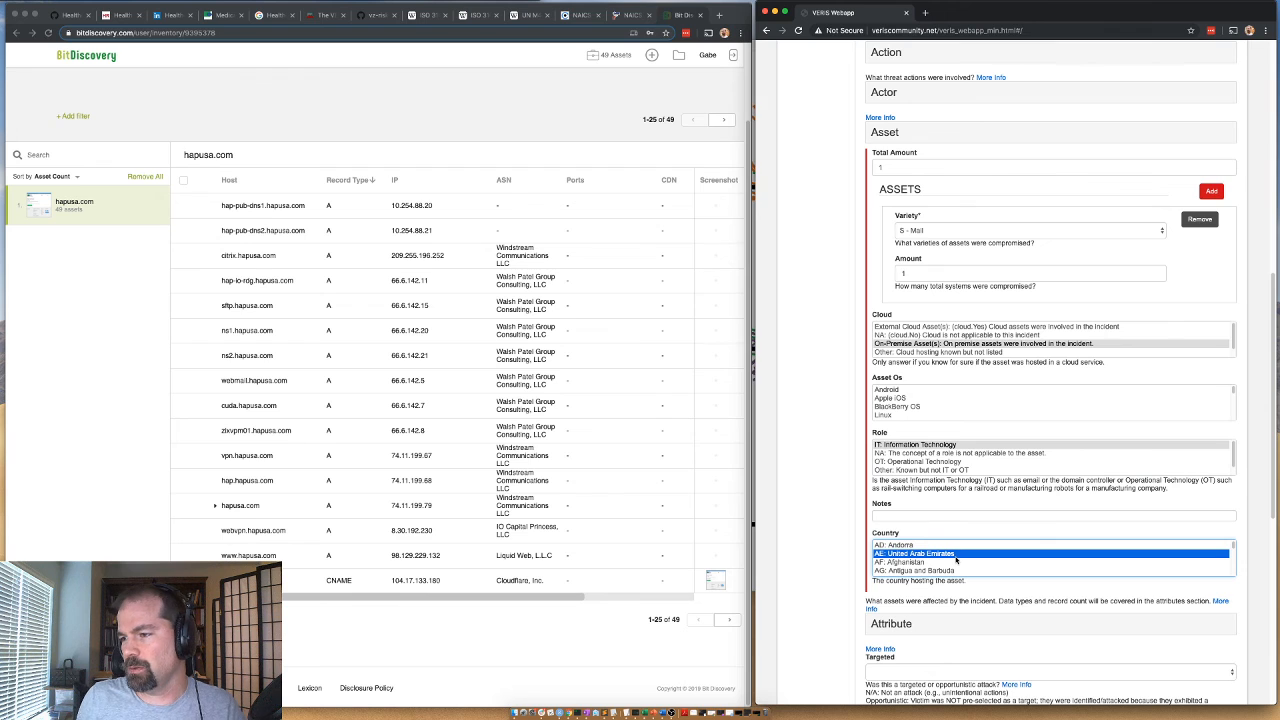
{"action": "left_click", "coordinate": [957, 562]}
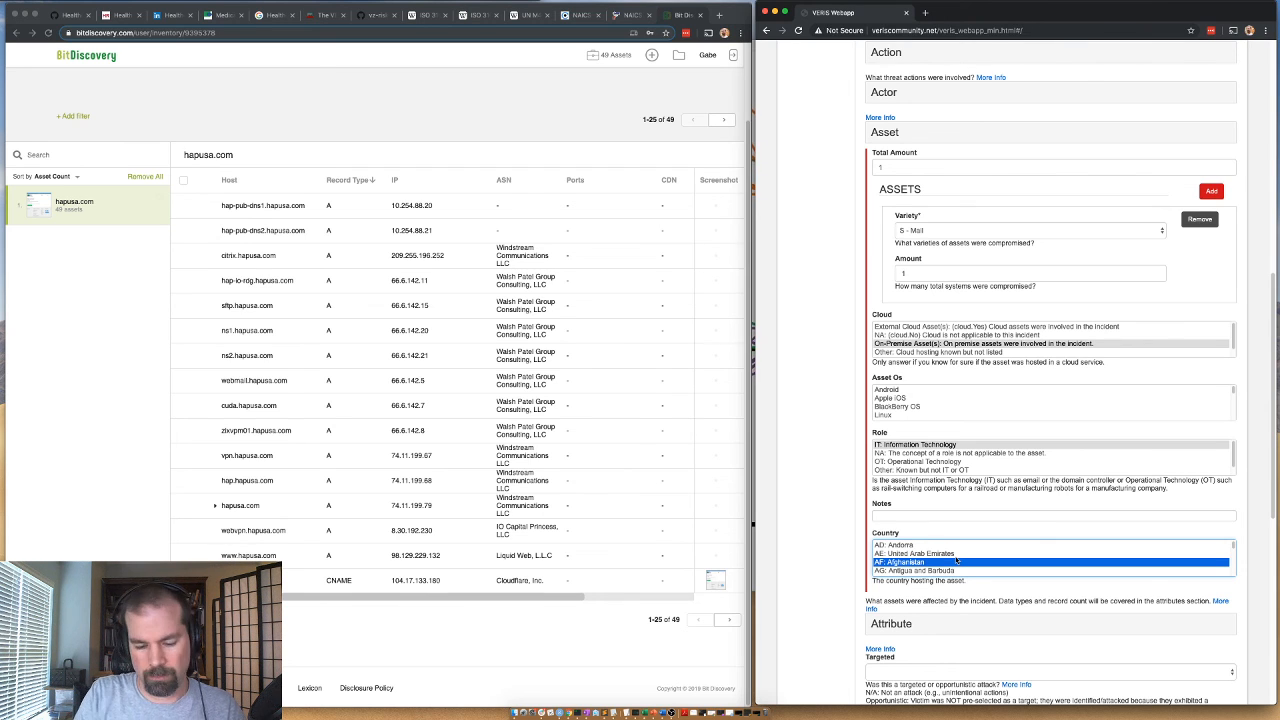
{"action": "key", "text": "u"}
{"action": "scroll", "coordinate": [957, 552], "scroll_direction": "down", "scroll_amount": 2}
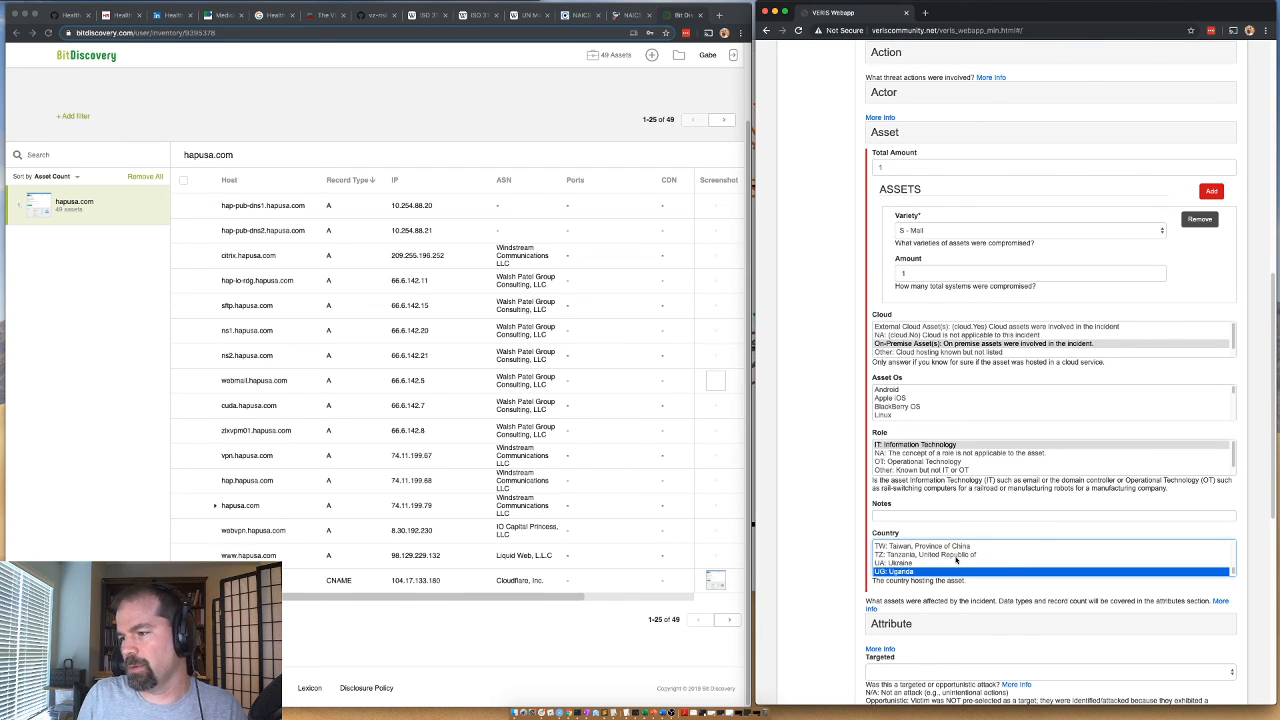
{"action": "left_click", "coordinate": [957, 562]}
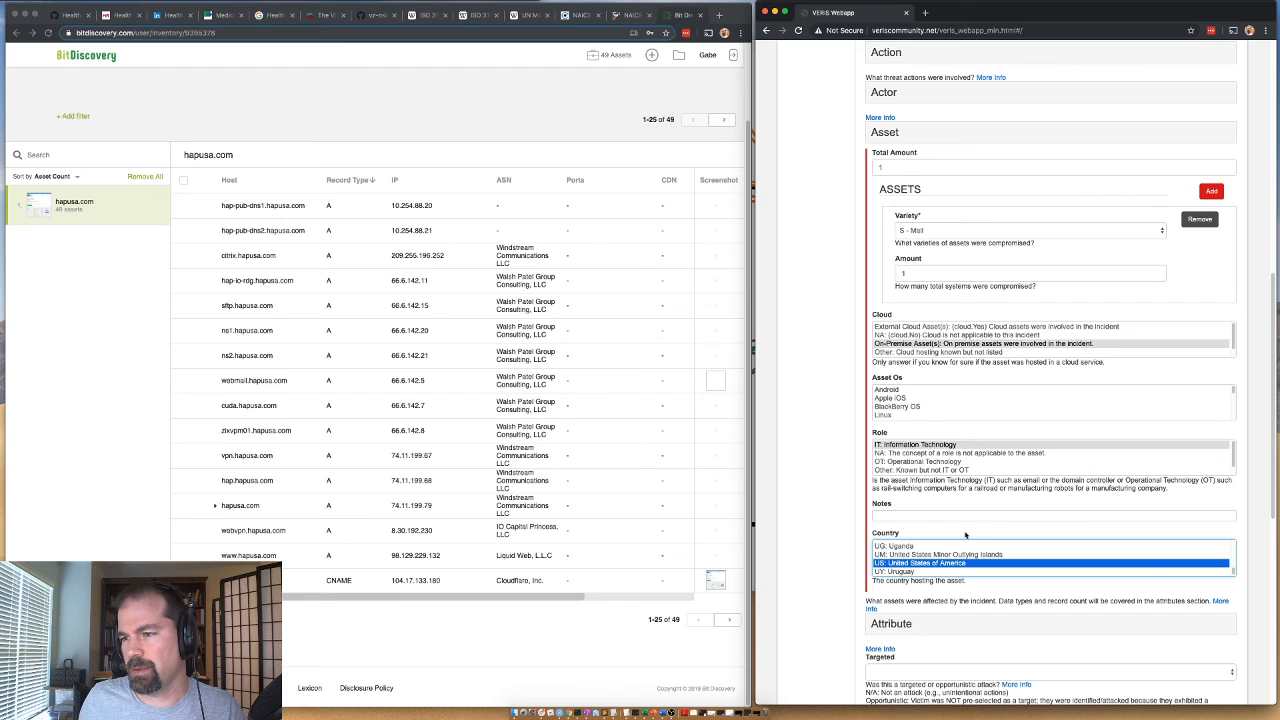
Collapse the Asset section, expand Confidentiality under Attribute and set Data Disclosure to Yes (confirmed).
{"action": "scroll", "coordinate": [870, 590], "scroll_direction": "down", "scroll_amount": 1}
{"action": "scroll", "coordinate": [898, 270], "scroll_direction": "up", "scroll_amount": 5}
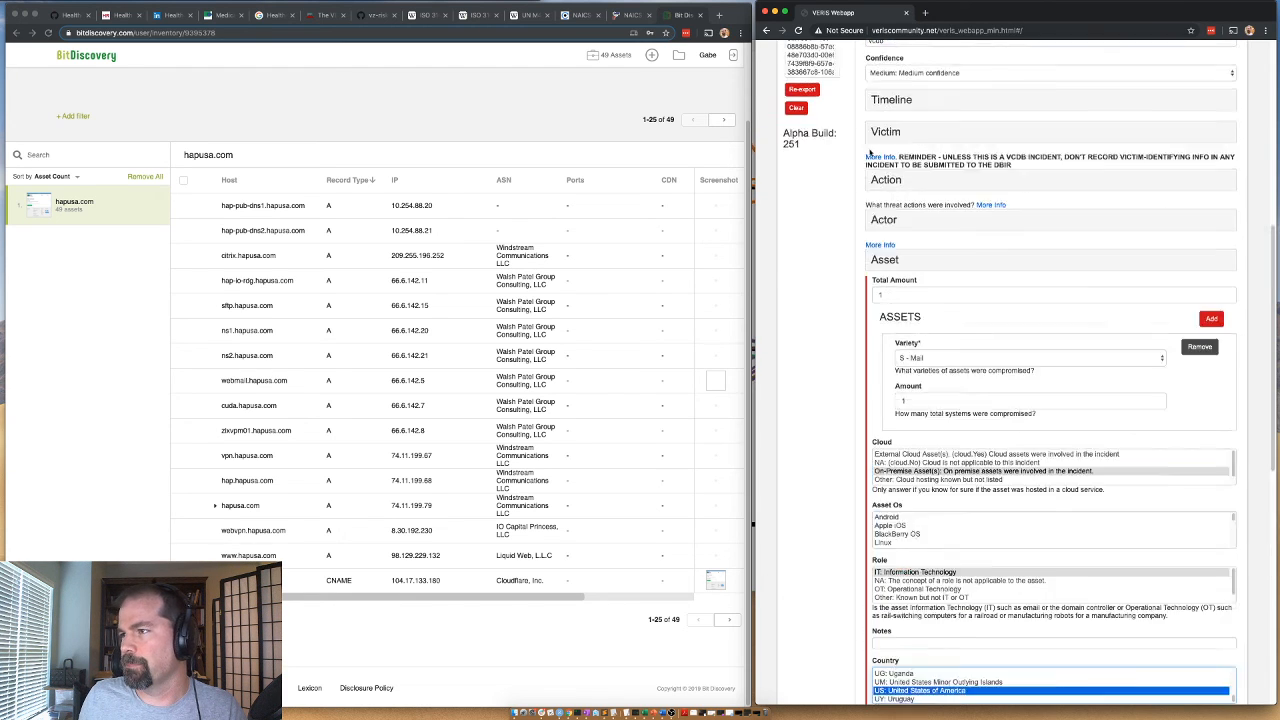
{"action": "left_click", "coordinate": [883, 391]}
{"action": "left_click", "coordinate": [888, 431]}
{"action": "scroll", "coordinate": [888, 431], "scroll_direction": "down", "scroll_amount": 1}
{"action": "left_click", "coordinate": [895, 402]}
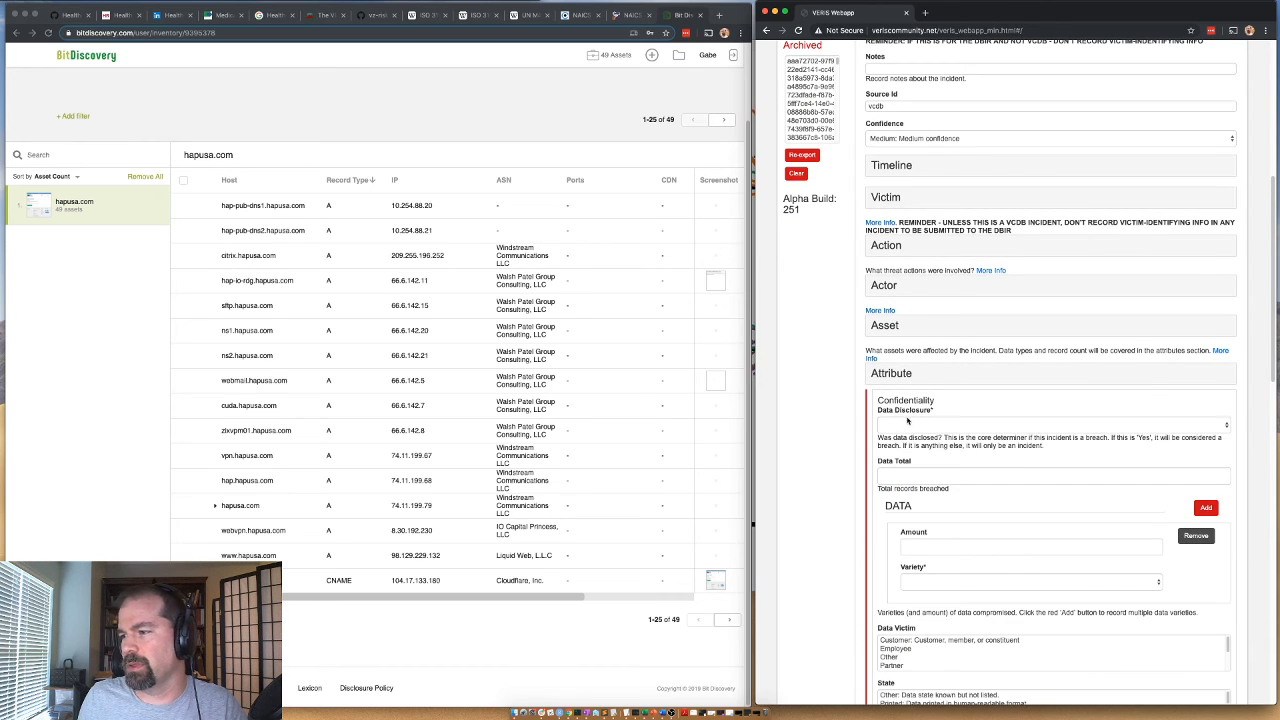
{"action": "left_click", "coordinate": [897, 426]}
{"action": "left_click", "coordinate": [900, 462]}
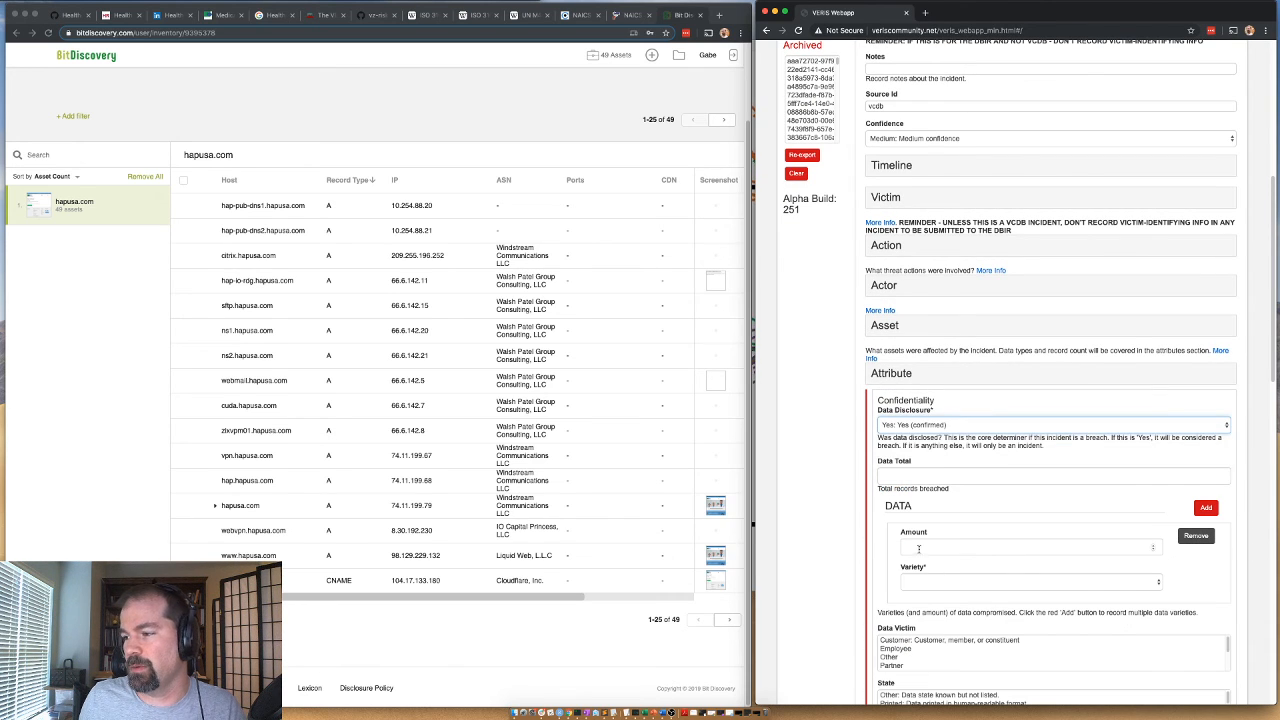
Fill the first confidentiality data entry with amount 1 and variety Credentials.
{"action": "left_click", "coordinate": [931, 581]}
{"action": "left_click", "coordinate": [917, 548]}
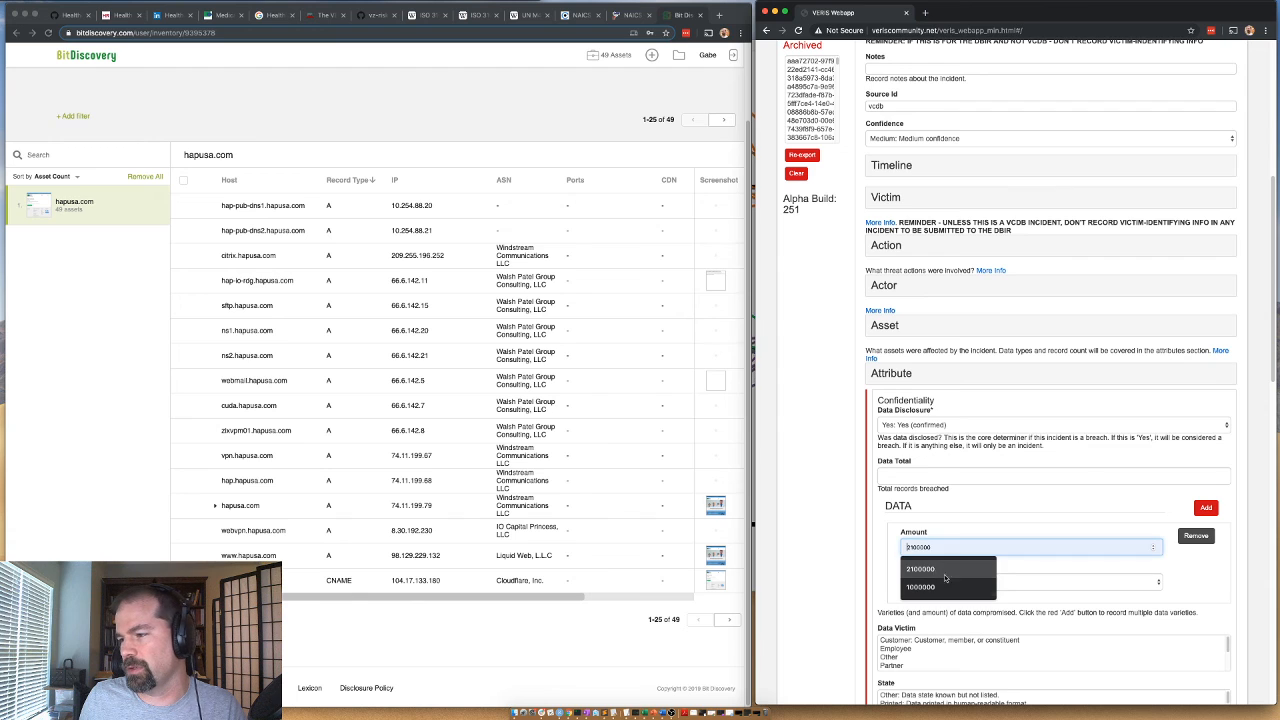
{"action": "type", "text": "1"}
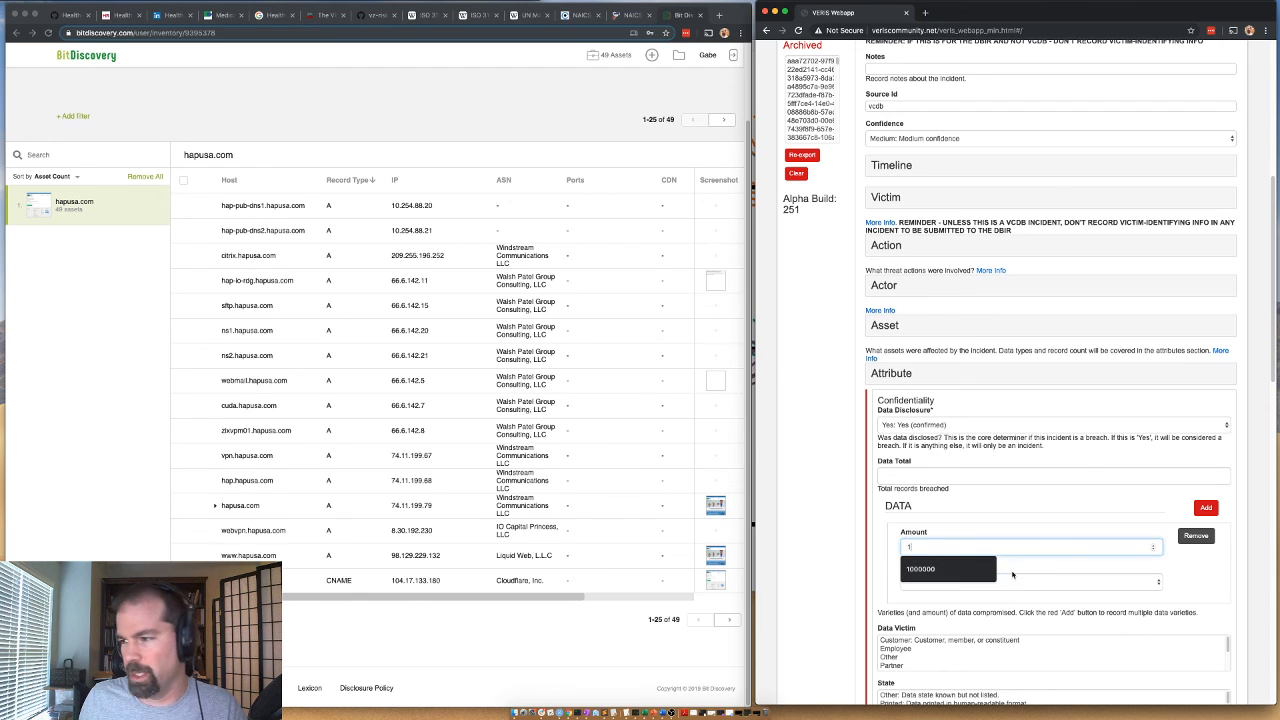
{"action": "left_click", "coordinate": [1020, 580]}
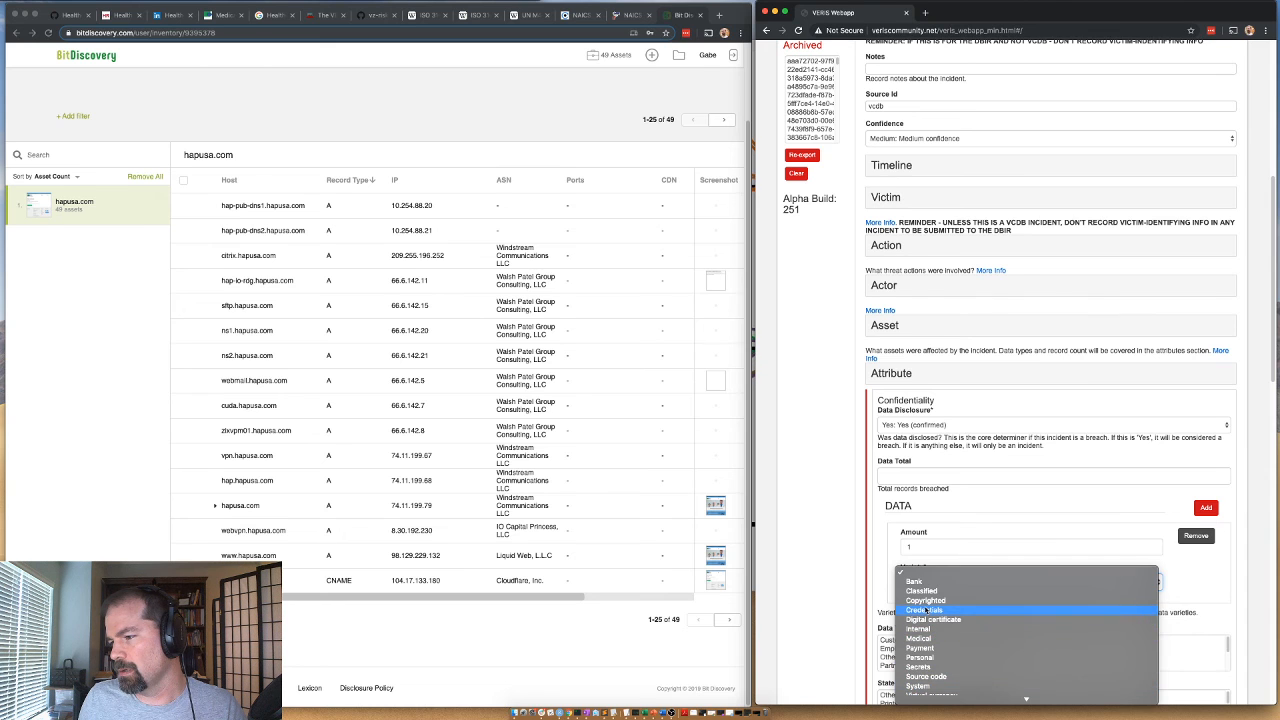
{"action": "left_click", "coordinate": [924, 610]}
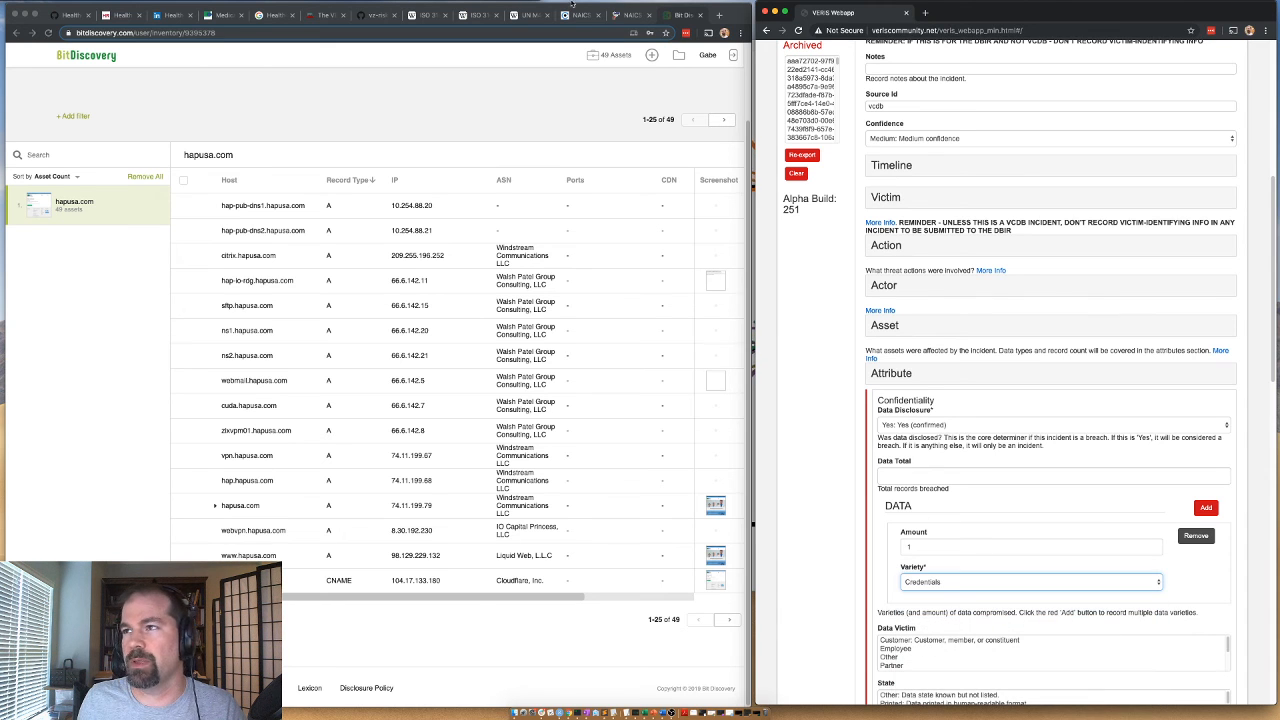
Check the exposed data and patient count in the Becker's Hospital Review article, and add a second data entry of 17693 with variety Medical.
{"action": "left_click", "coordinate": [80, 14]}
{"action": "left_click", "coordinate": [122, 15]}
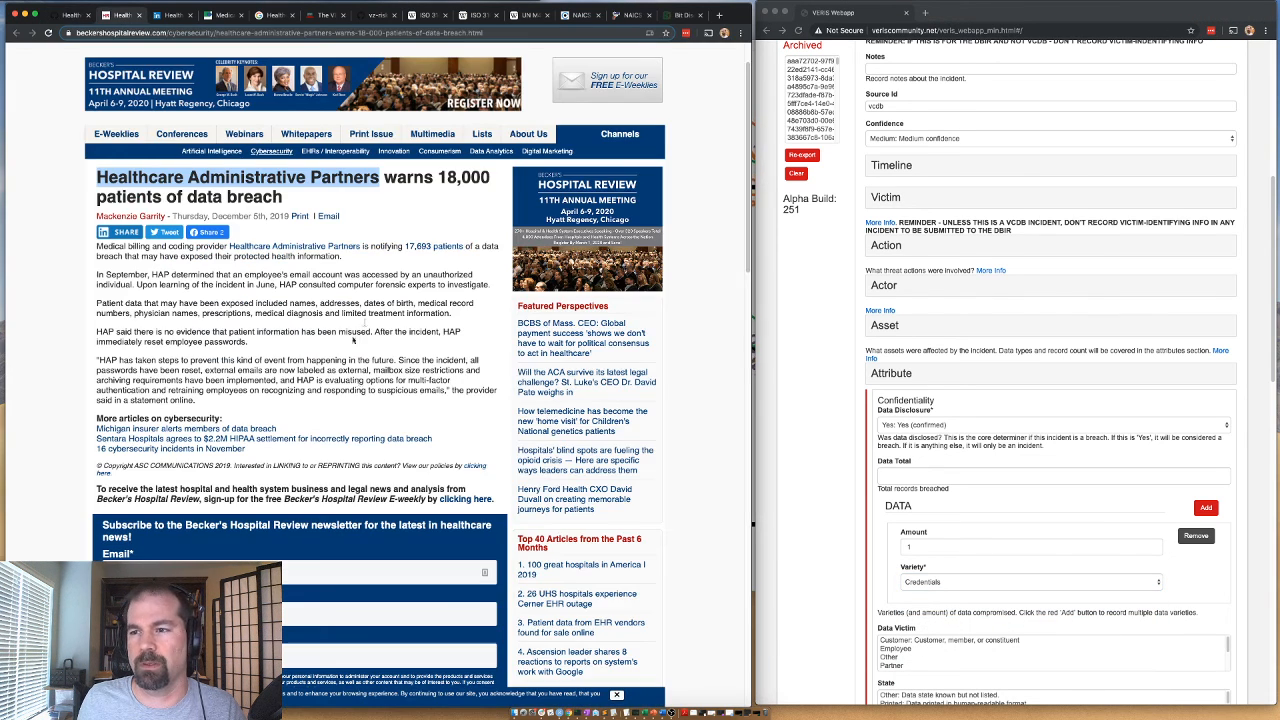
{"action": "scroll", "coordinate": [347, 354], "scroll_direction": "down", "scroll_amount": 1}
{"action": "left_click_drag", "start_coordinate": [418, 301], "coordinate": [341, 311]}
{"action": "scroll", "coordinate": [807, 504], "scroll_direction": "down", "scroll_amount": 1}
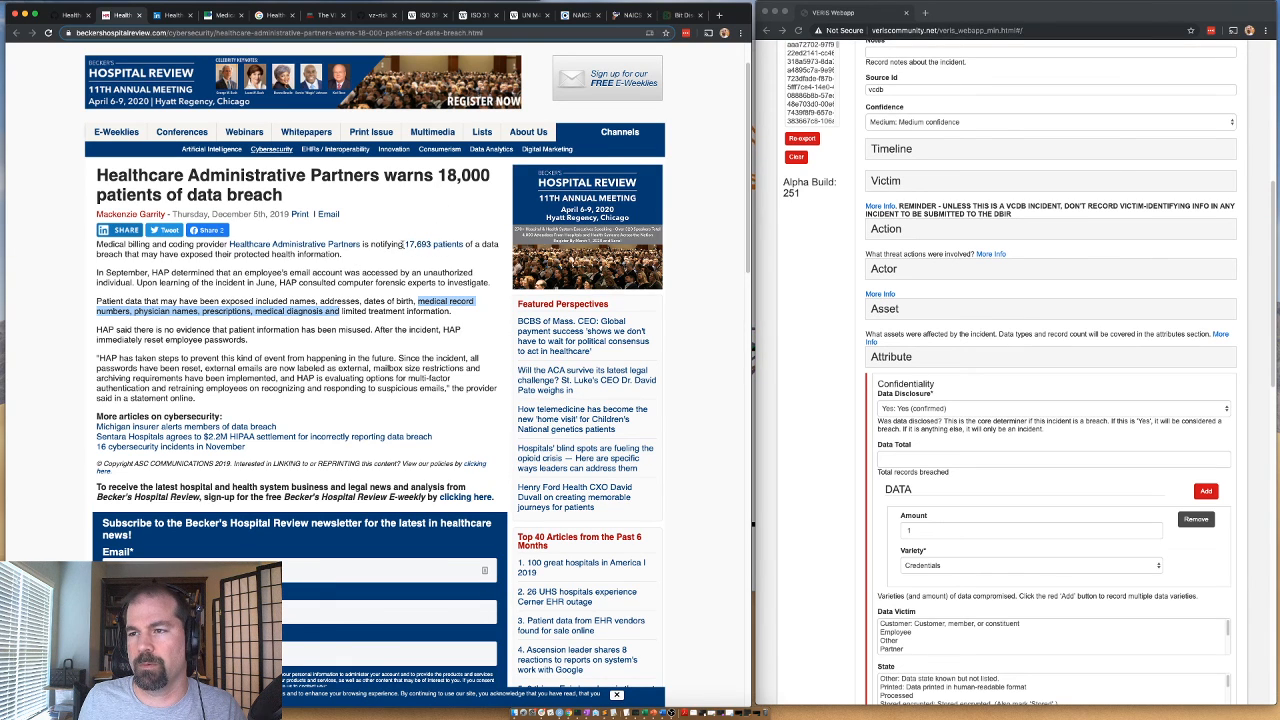
{"action": "left_click_drag", "start_coordinate": [404, 244], "coordinate": [431, 244]}
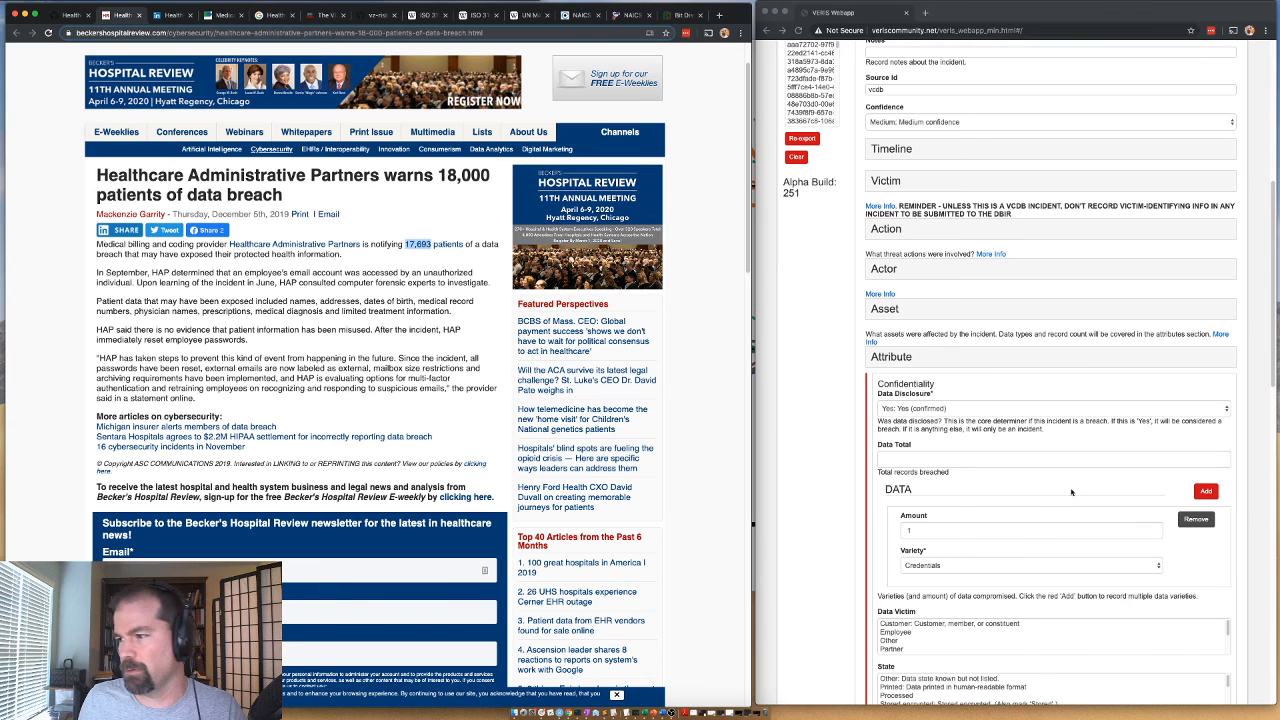
{"action": "left_click", "coordinate": [1207, 491]}
{"action": "left_click", "coordinate": [920, 615]}
{"action": "type", "text": "17693"}
{"action": "left_click", "coordinate": [902, 651]}
{"action": "scroll", "coordinate": [847, 563], "scroll_direction": "down", "scroll_amount": 5}
{"action": "left_click", "coordinate": [919, 398]}
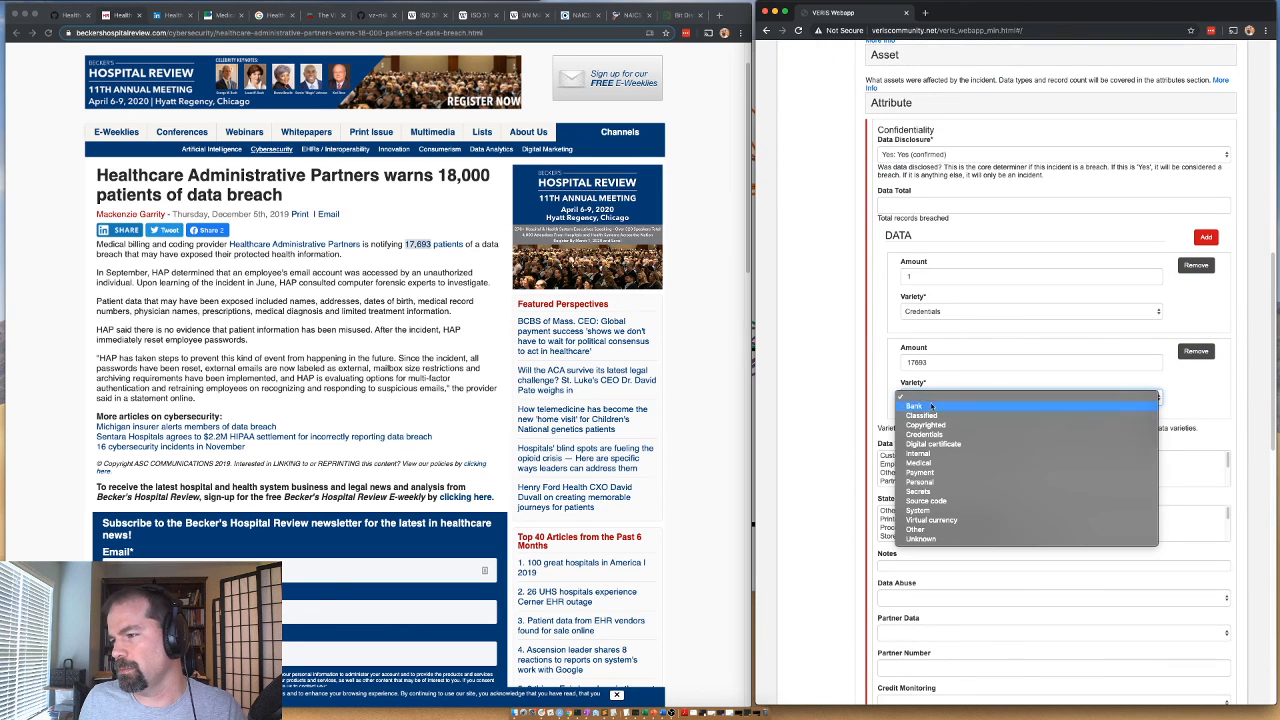
{"action": "left_click", "coordinate": [928, 464]}
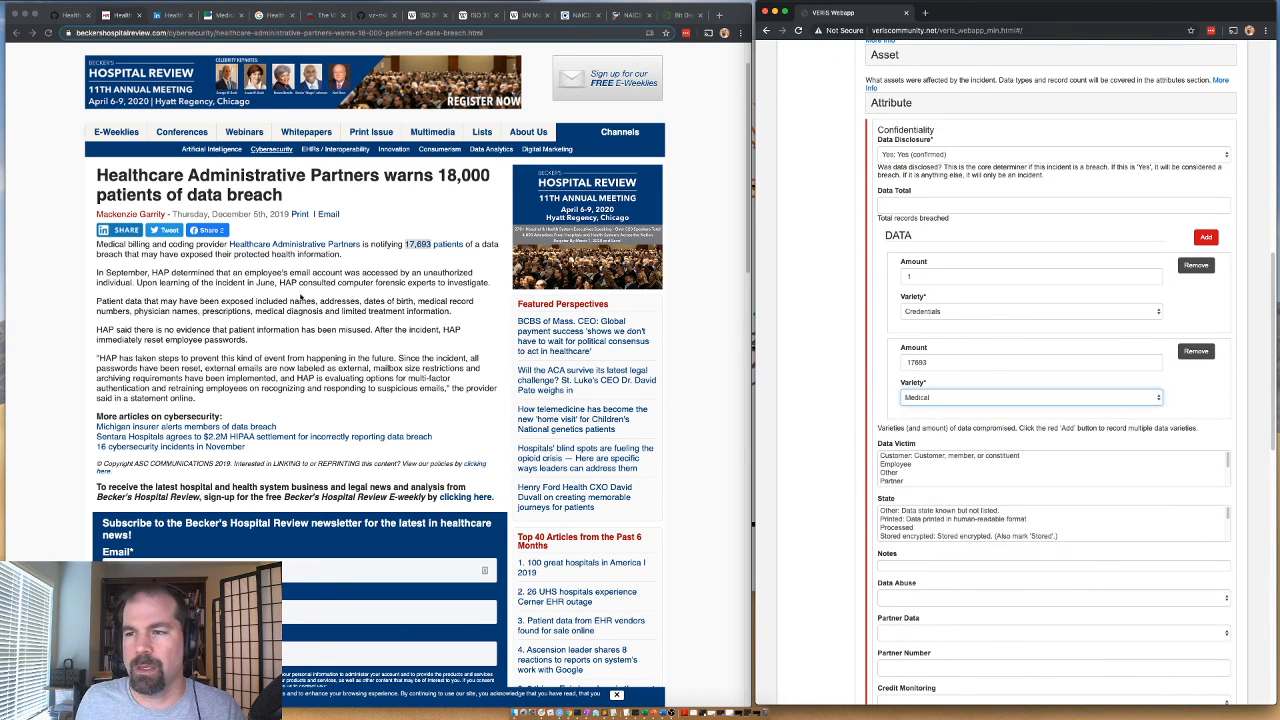
Recheck the exposed patient data in the article, and set Data Victim to Customer and State to Stored in the VERIS form.
{"action": "left_click", "coordinate": [224, 303]}
{"action": "left_click_drag", "start_coordinate": [316, 302], "coordinate": [152, 310]}
{"action": "left_click", "coordinate": [366, 302]}
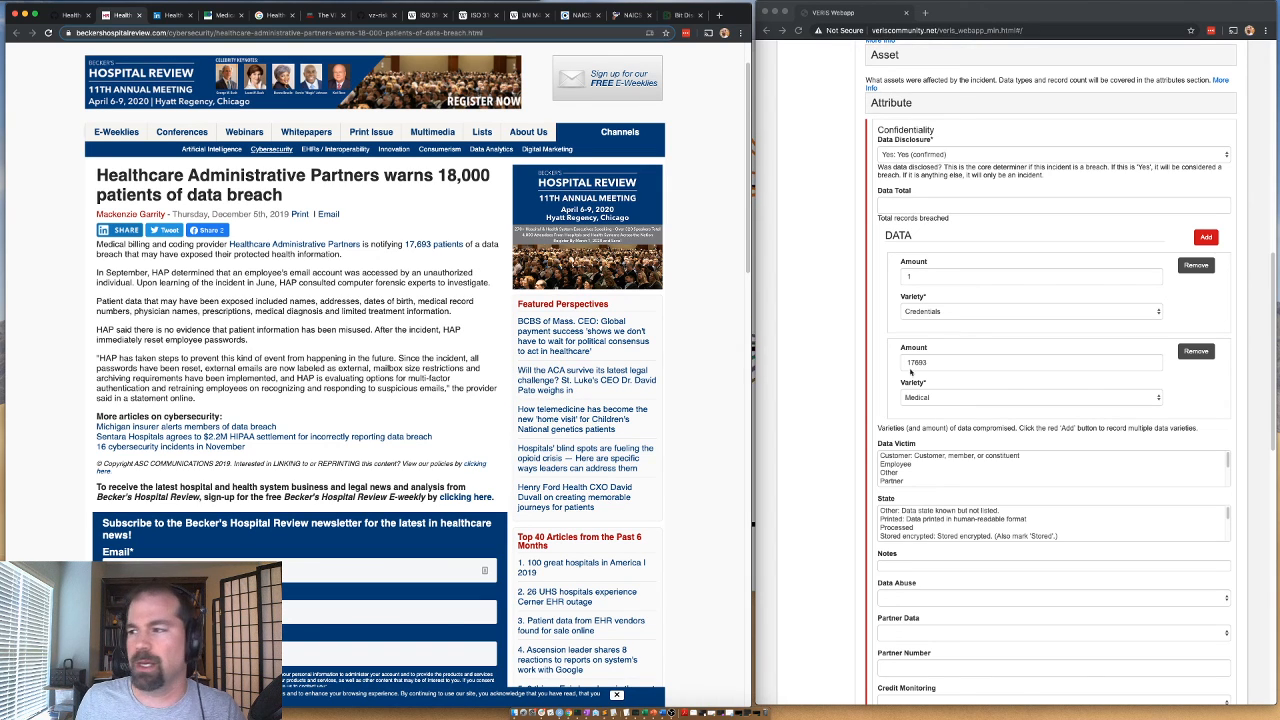
{"action": "left_click", "coordinate": [919, 459]}
{"action": "left_click", "coordinate": [919, 459]}
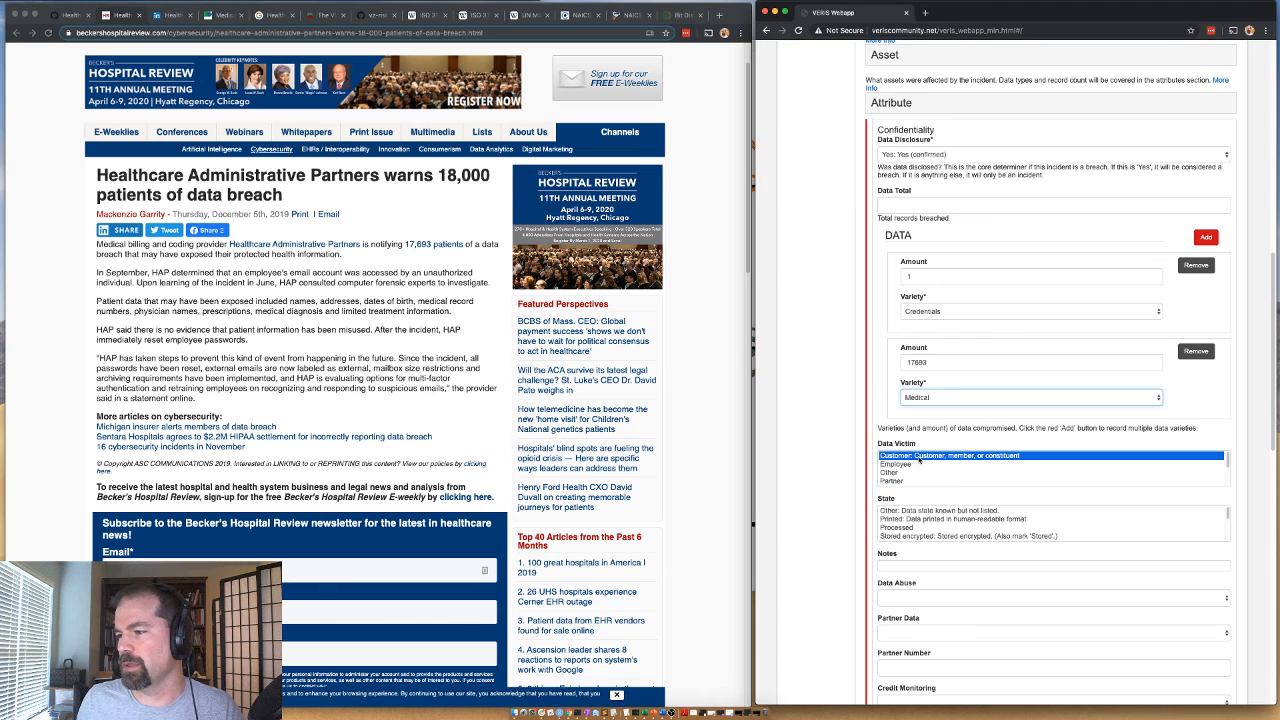
{"action": "scroll", "coordinate": [902, 534], "scroll_direction": "down", "scroll_amount": 3}
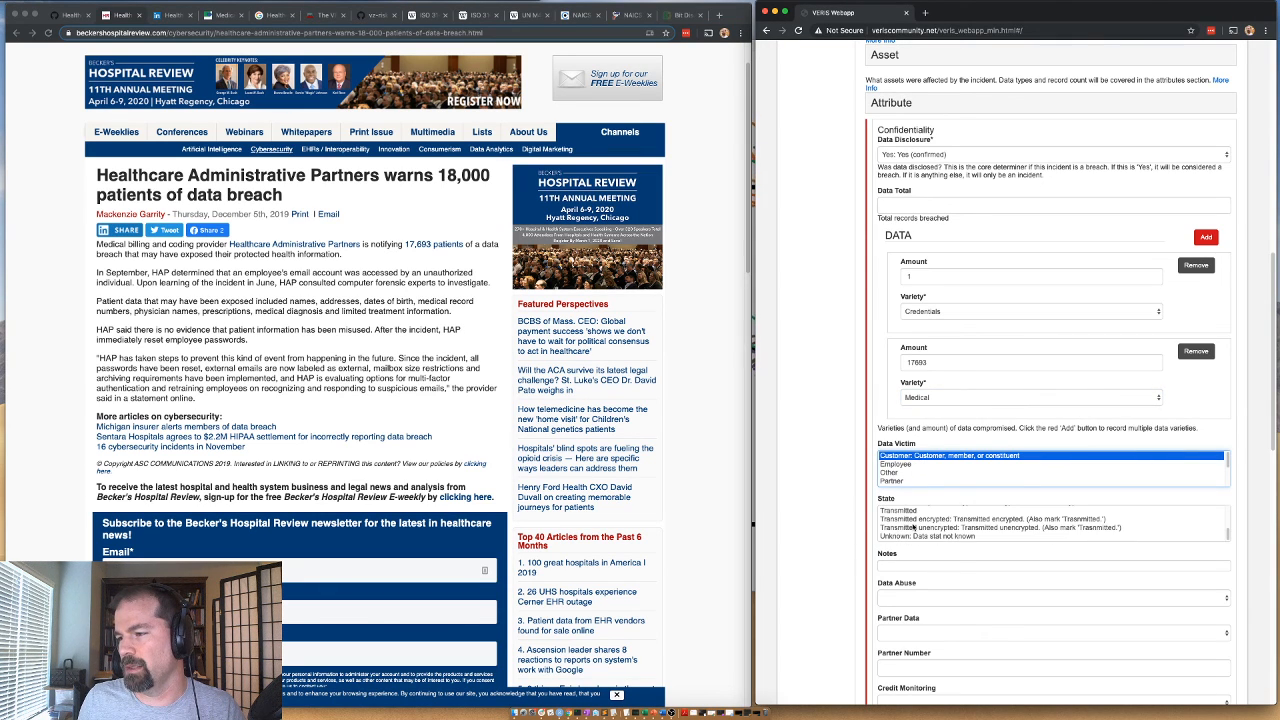
{"action": "scroll", "coordinate": [908, 524], "scroll_direction": "up", "scroll_amount": 1}
{"action": "left_click", "coordinate": [910, 514]}
{"action": "scroll", "coordinate": [825, 558], "scroll_direction": "down", "scroll_amount": 1}
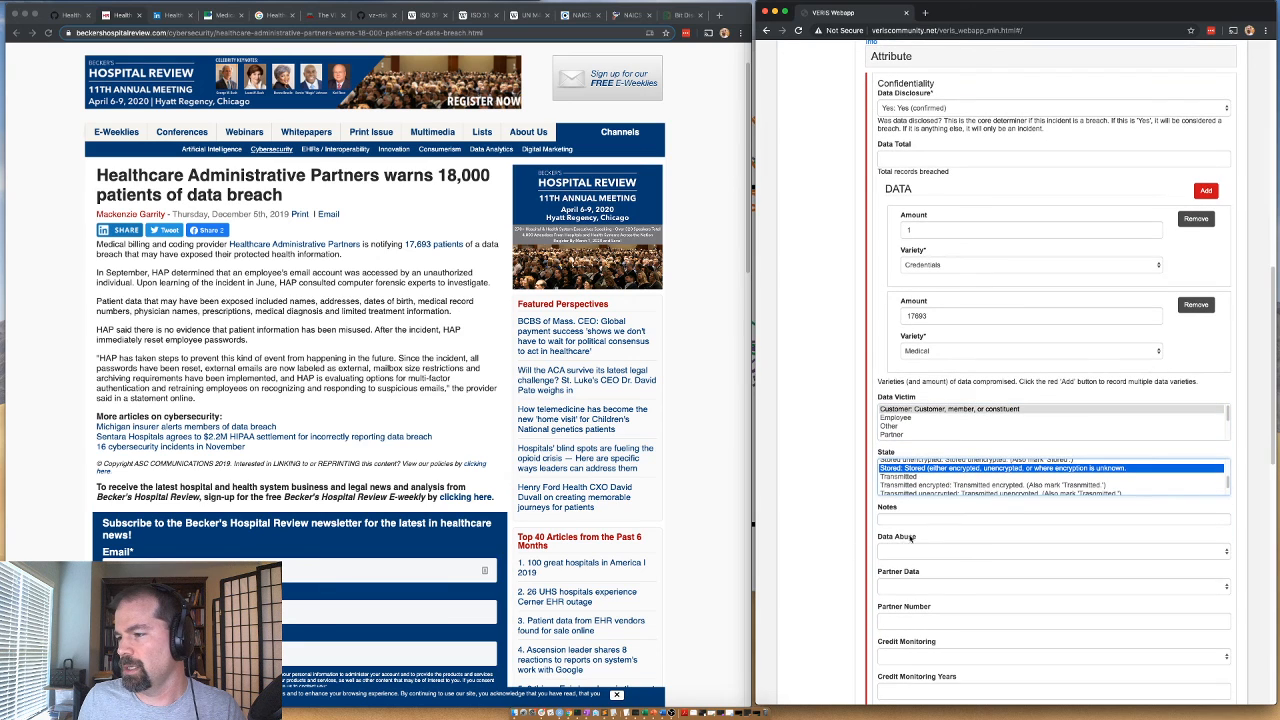
Set Data Abuse to Unknown and Partner Data to No for the confidentiality attribute.
{"action": "left_click", "coordinate": [886, 552]}
{"action": "left_click", "coordinate": [893, 589]}
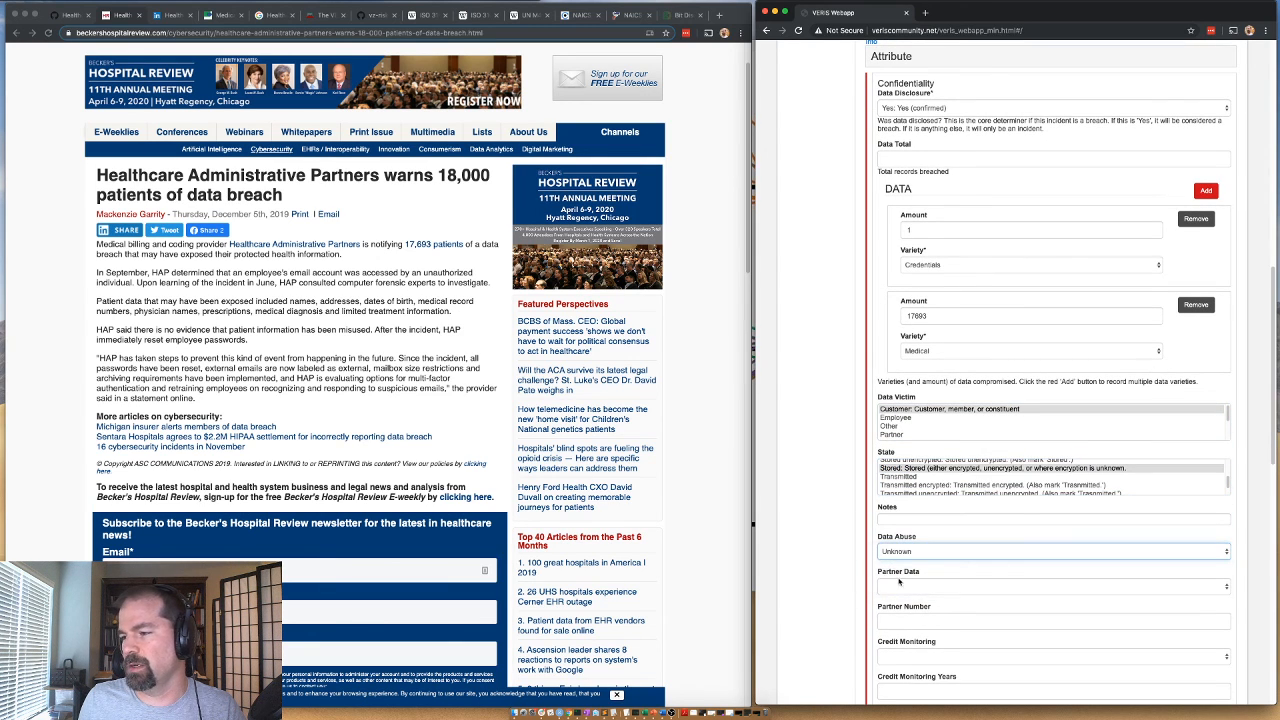
{"action": "left_click", "coordinate": [900, 587]}
{"action": "left_click", "coordinate": [895, 605]}
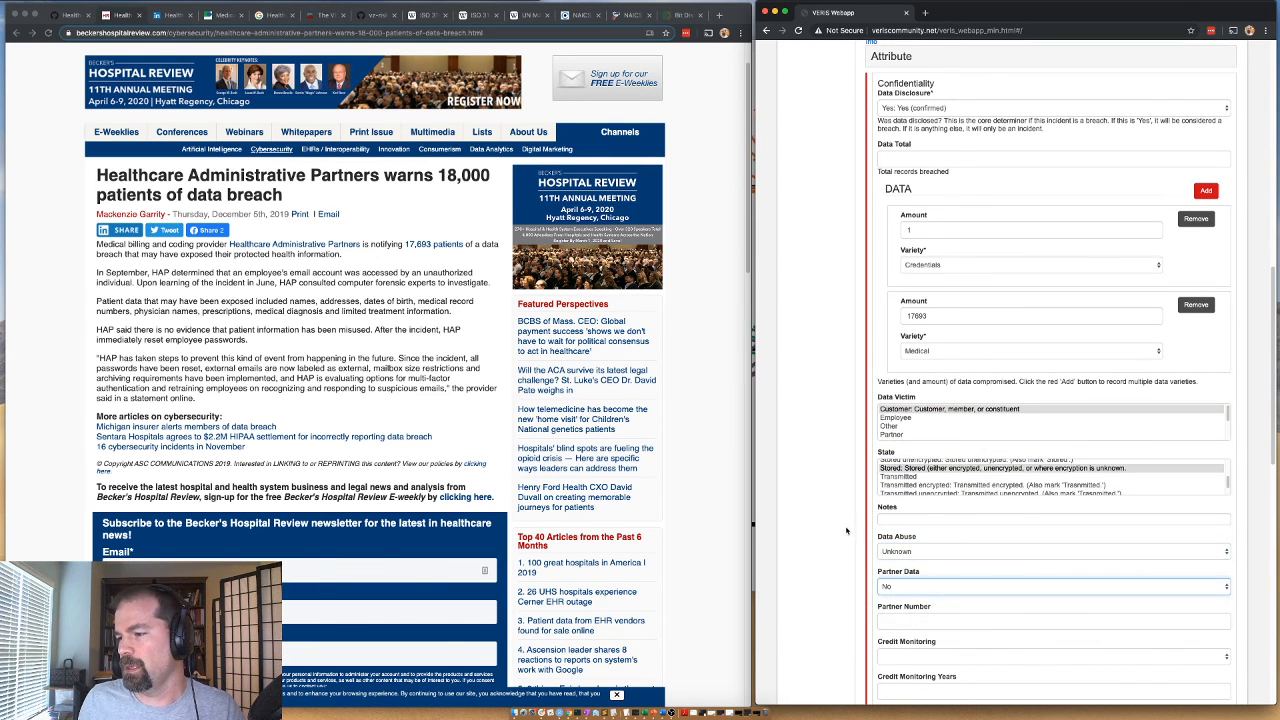
{"action": "scroll", "coordinate": [846, 532], "scroll_direction": "down", "scroll_amount": 1}
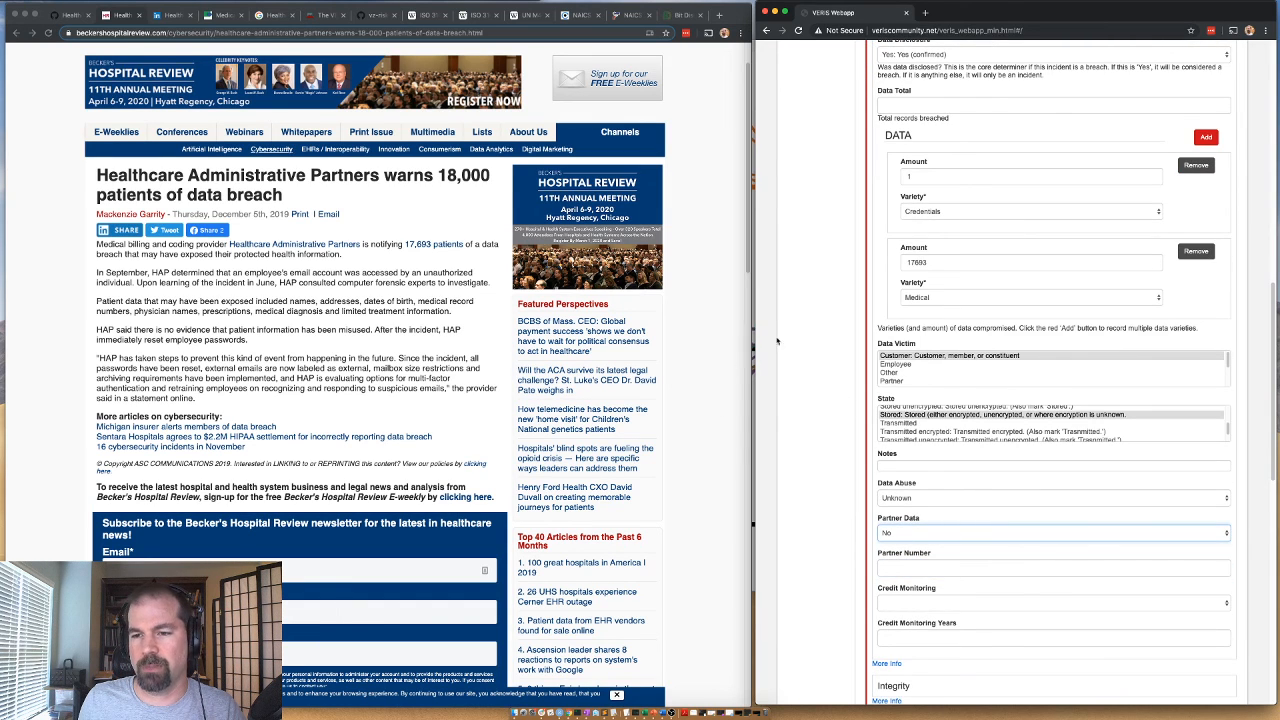
Set the confidentiality Data Total to 17694 records.
{"action": "scroll", "coordinate": [860, 300], "scroll_direction": "up", "scroll_amount": 2}
{"action": "left_click", "coordinate": [899, 186]}
{"action": "type", "text": "17693"}
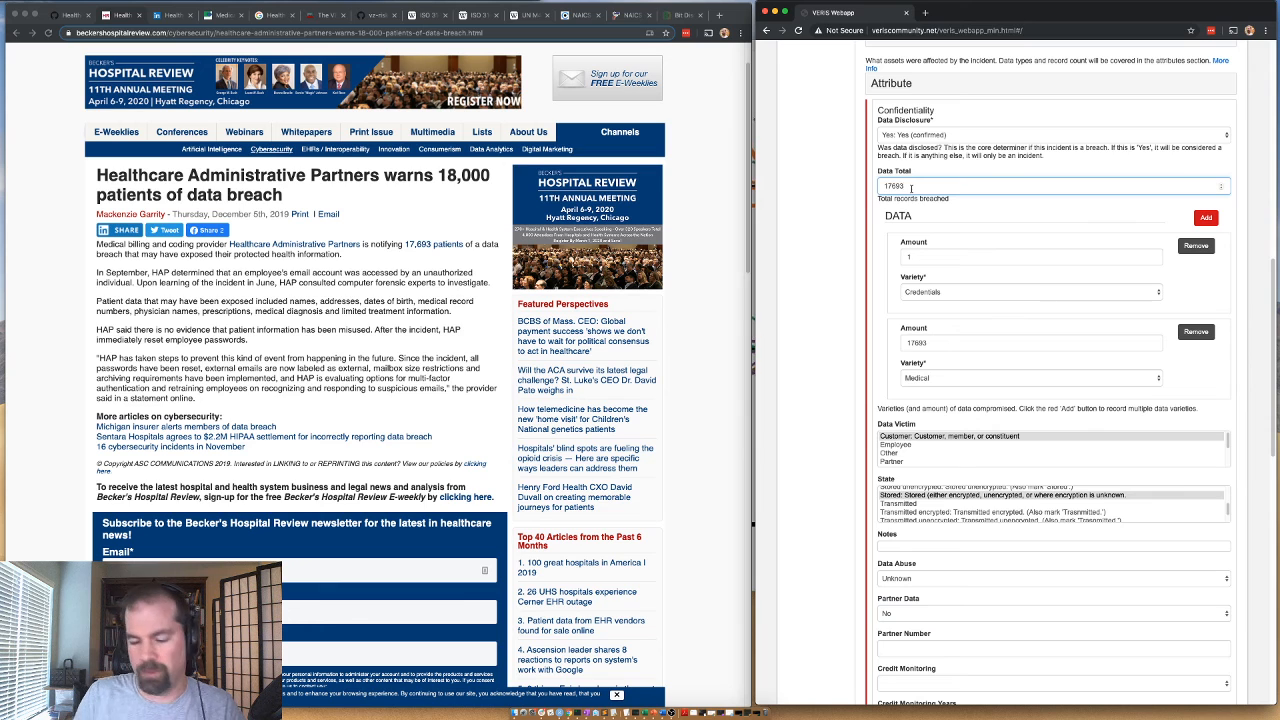
{"action": "left_click", "coordinate": [855, 224]}
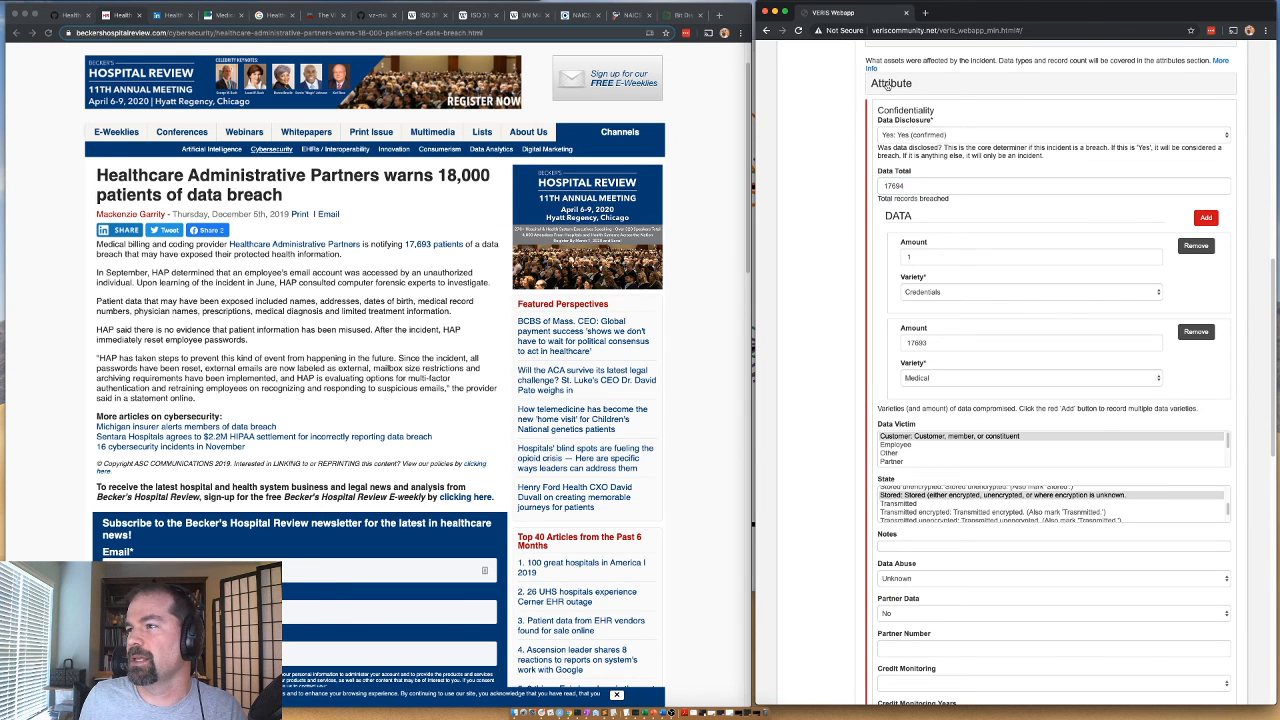
Collapse the Attribute section and set Targeted to Opportunistic.
{"action": "left_click", "coordinate": [887, 84]}
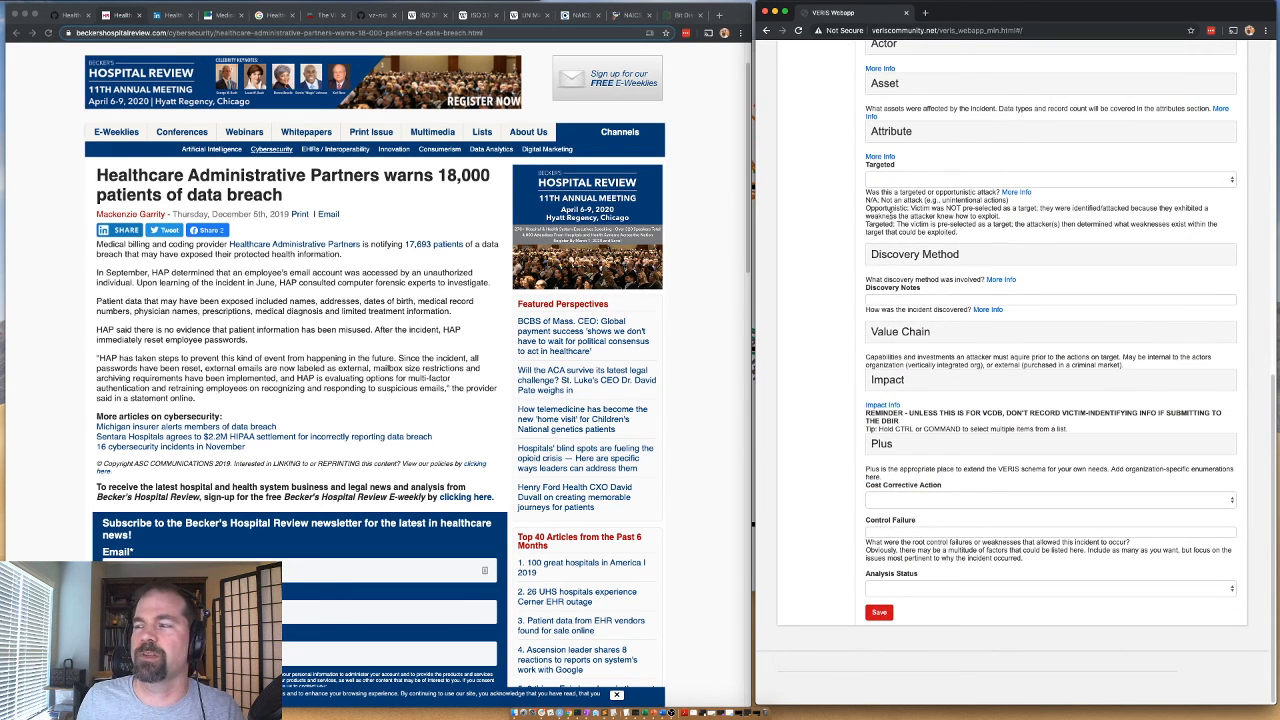
{"action": "left_click", "coordinate": [898, 180]}
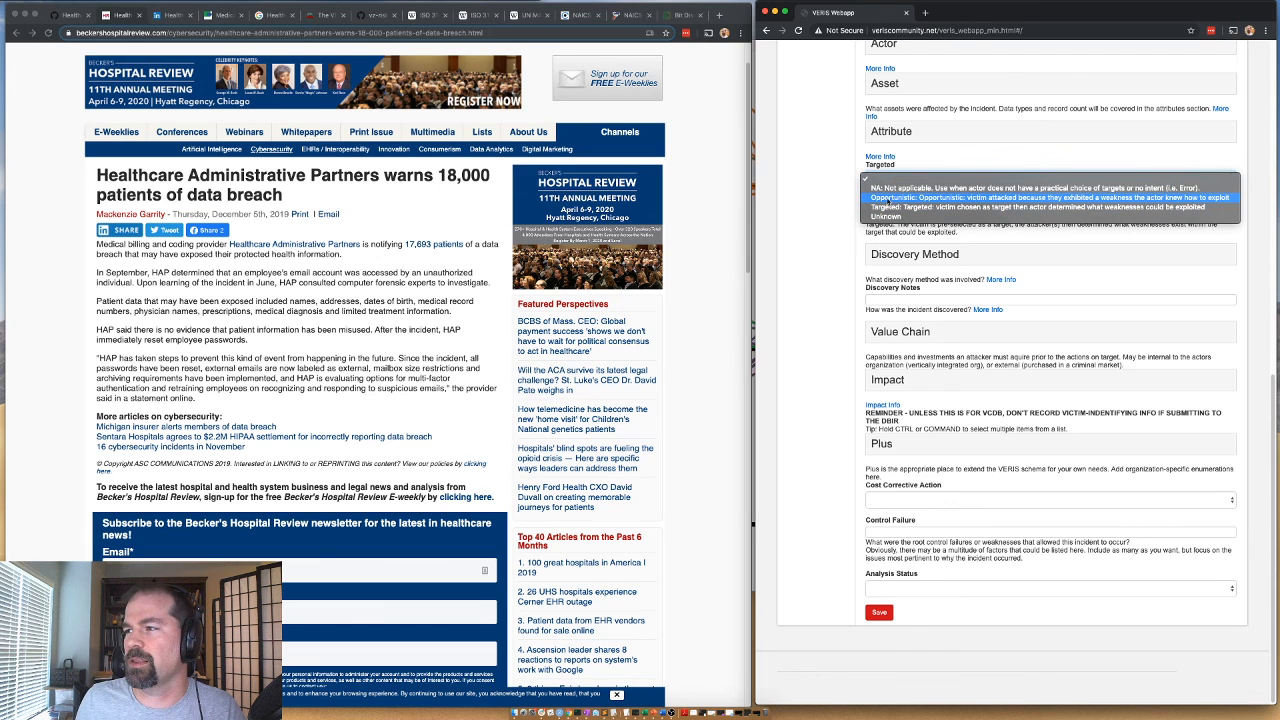
{"action": "left_click", "coordinate": [890, 204]}
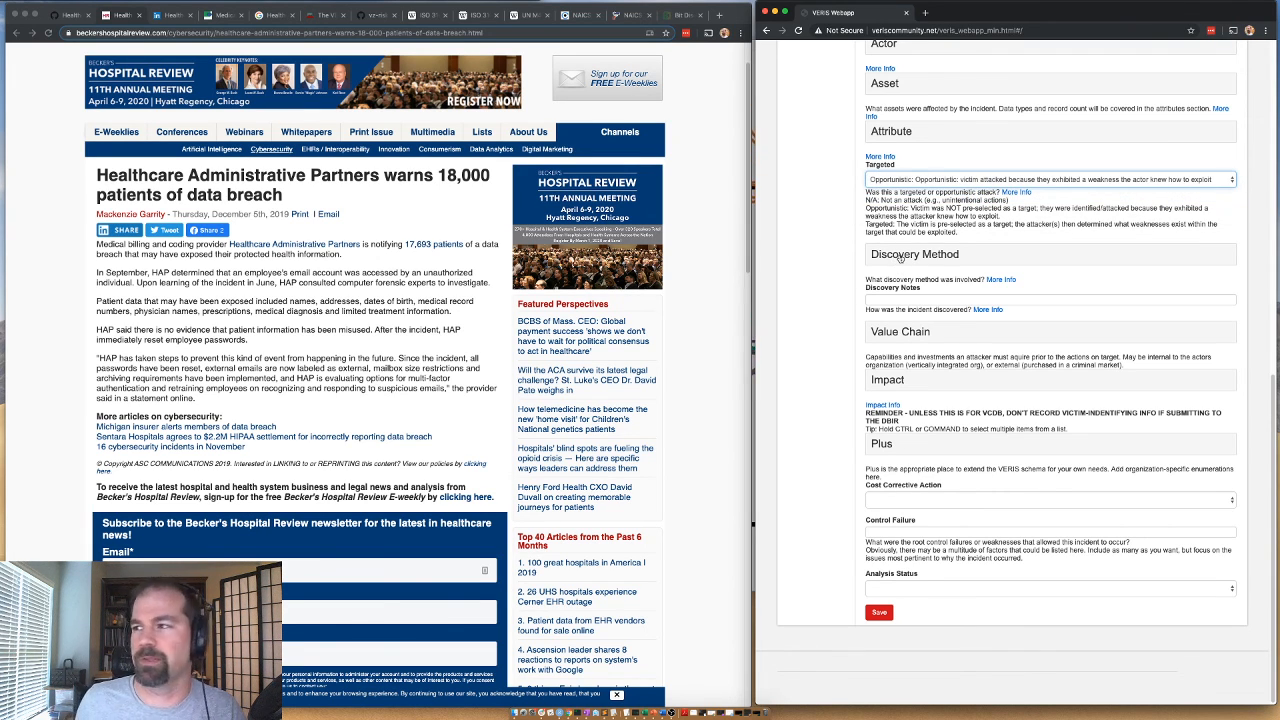
Expand Discovery Method, check the External varieties and mark the discovery method as unknown.
{"action": "left_click", "coordinate": [900, 256]}
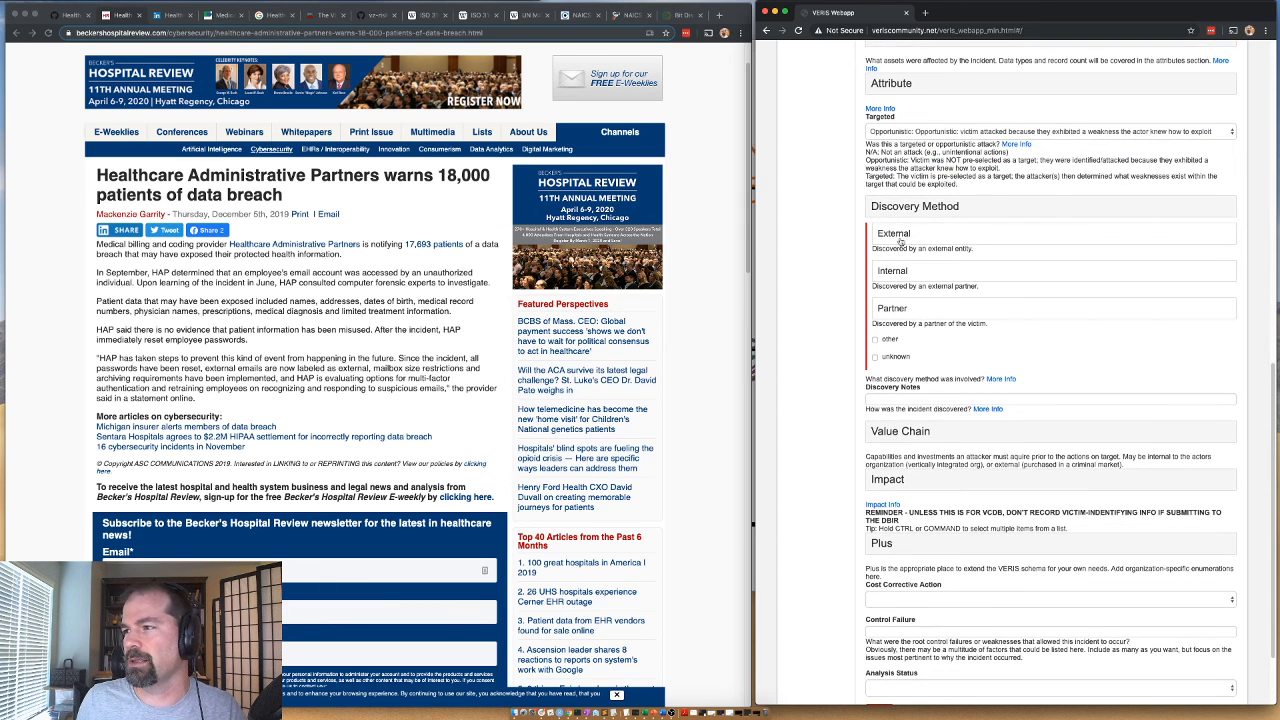
{"action": "left_click", "coordinate": [895, 233]}
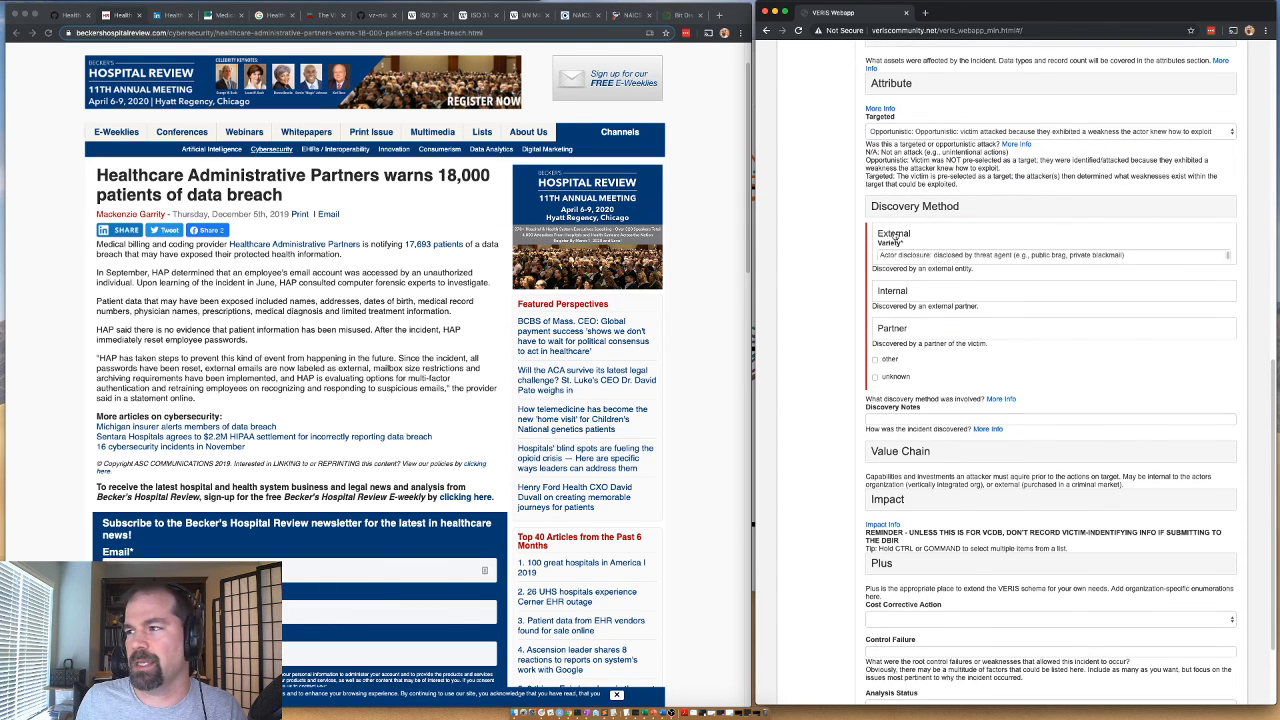
{"action": "left_click", "coordinate": [895, 235]}
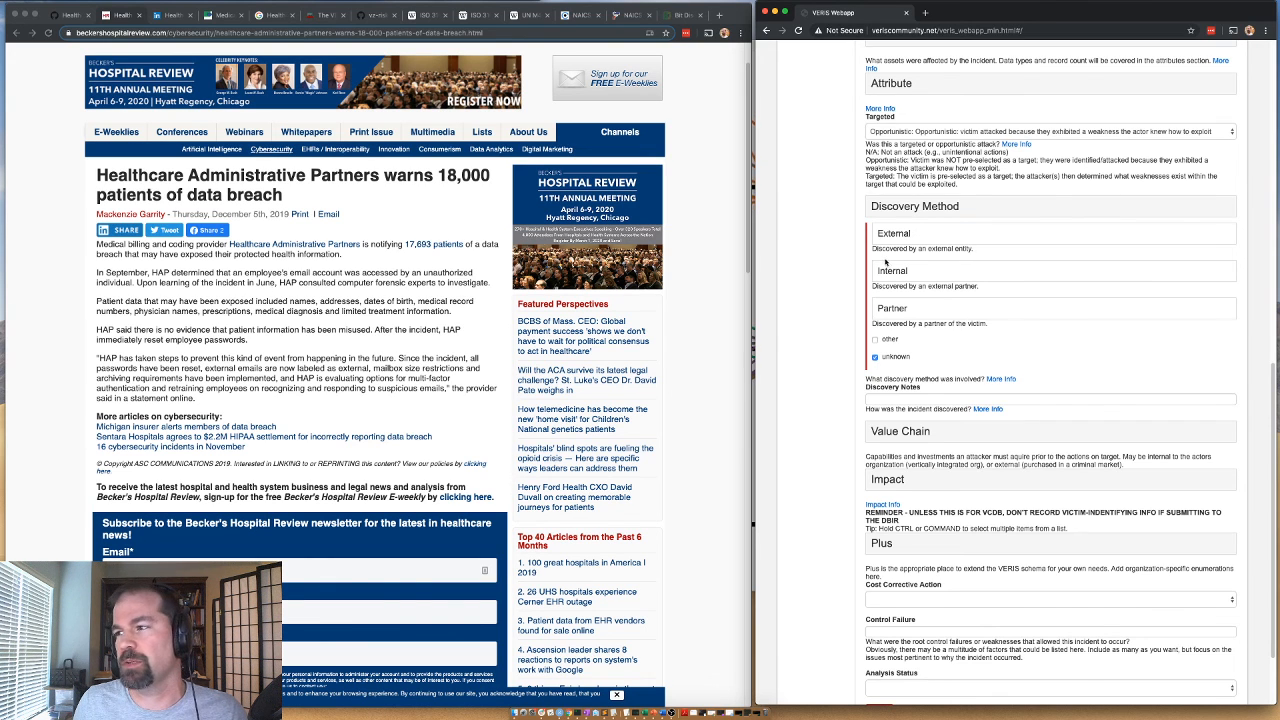
Set the month of the incident date to 6 in the Timeline section and collapse that section.
{"action": "scroll", "coordinate": [845, 256], "scroll_direction": "up", "scroll_amount": 10}
{"action": "scroll", "coordinate": [900, 215], "scroll_direction": "up", "scroll_amount": 2}
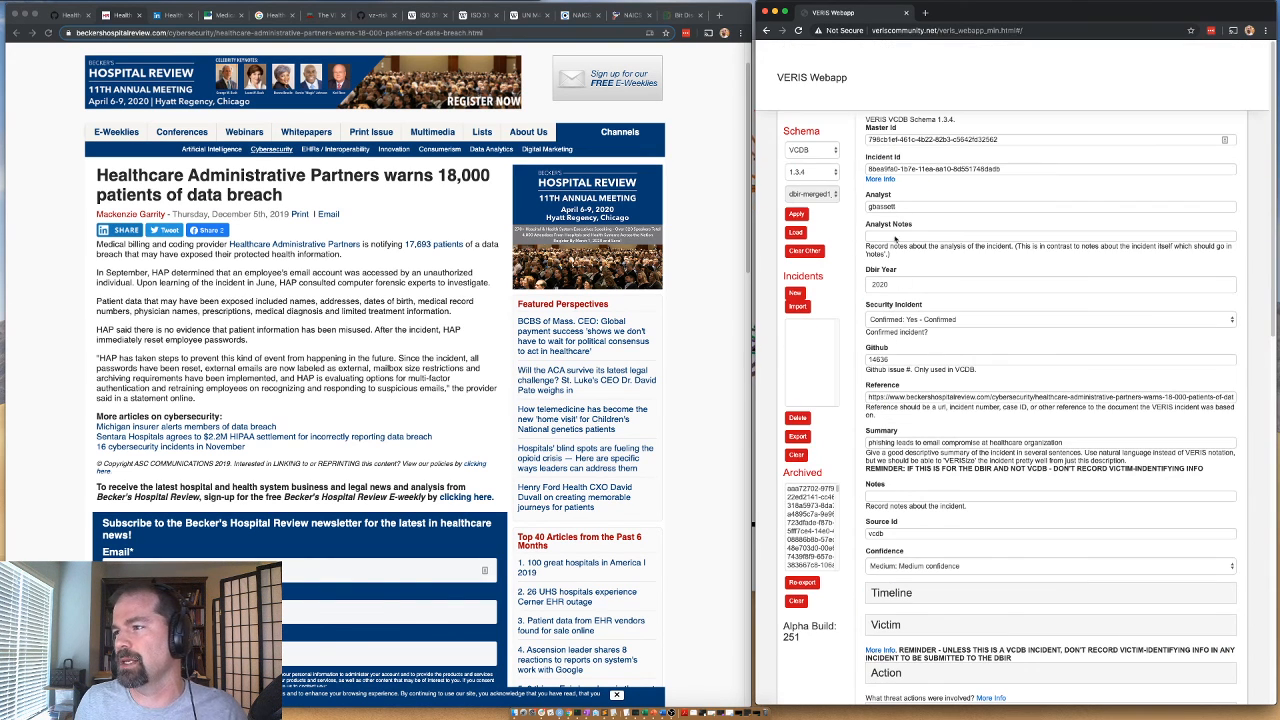
{"action": "scroll", "coordinate": [878, 423], "scroll_direction": "down", "scroll_amount": 5}
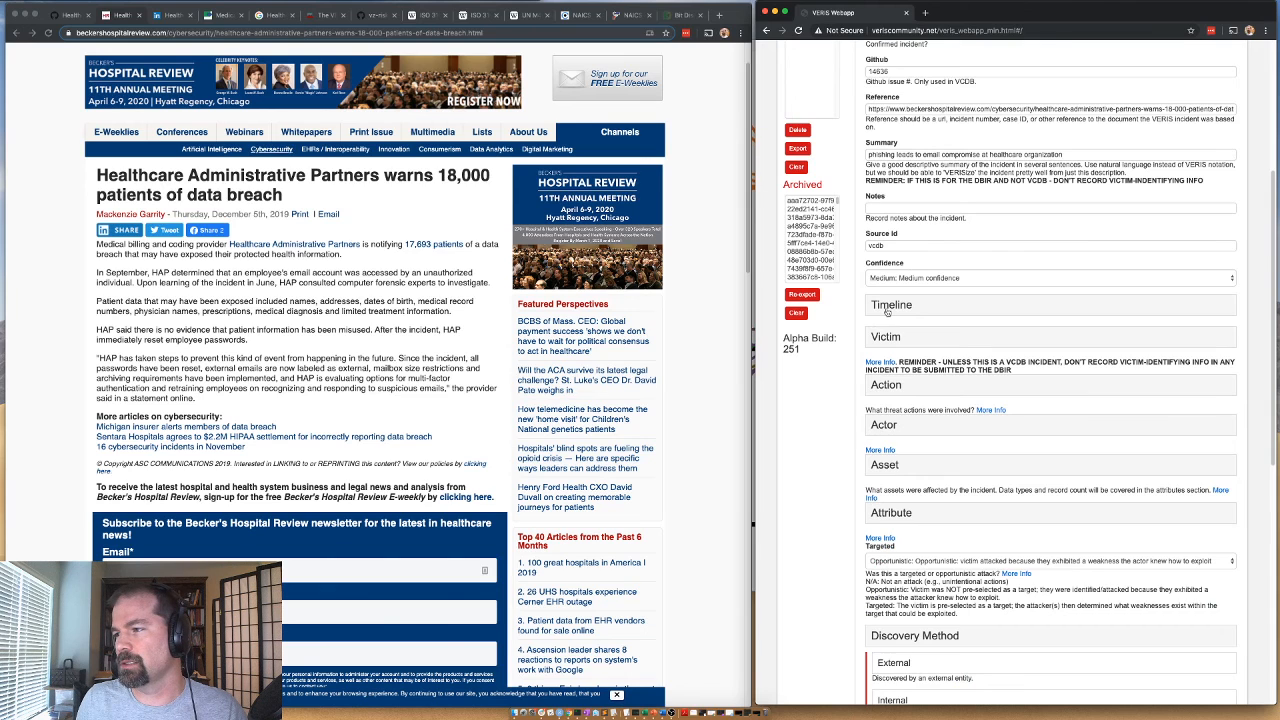
{"action": "left_click", "coordinate": [887, 312]}
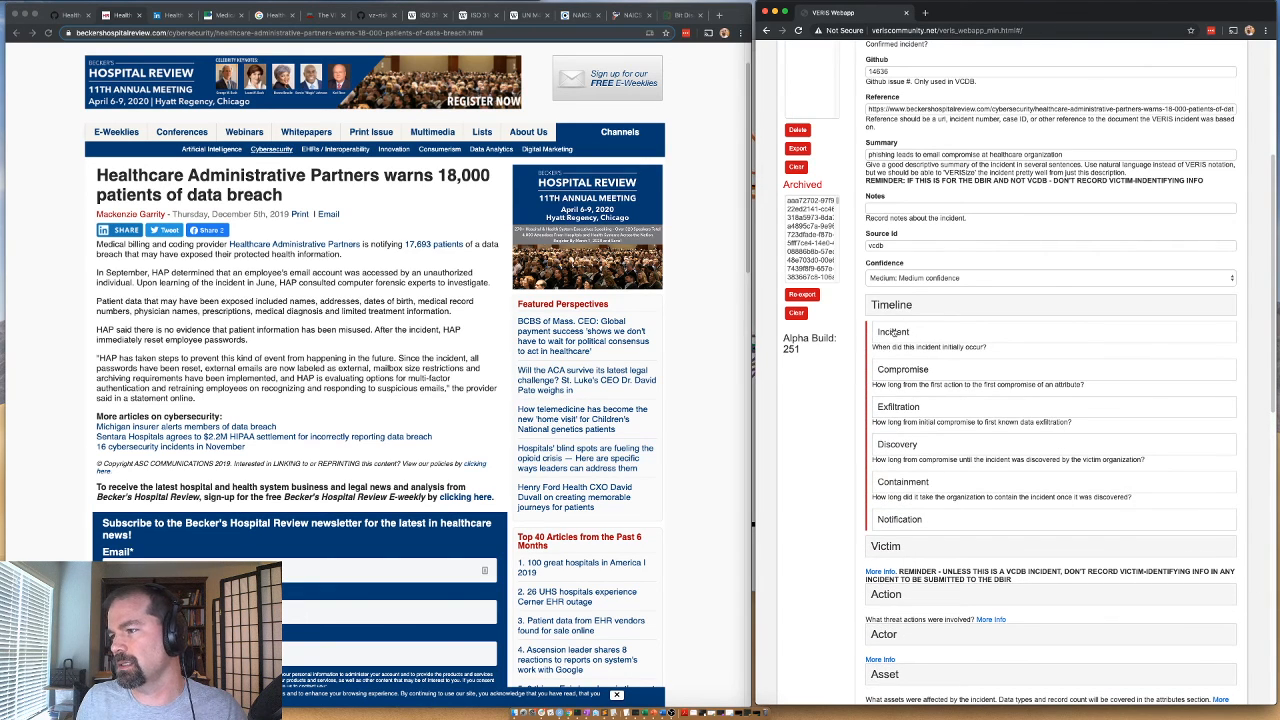
{"action": "left_click", "coordinate": [893, 333]}
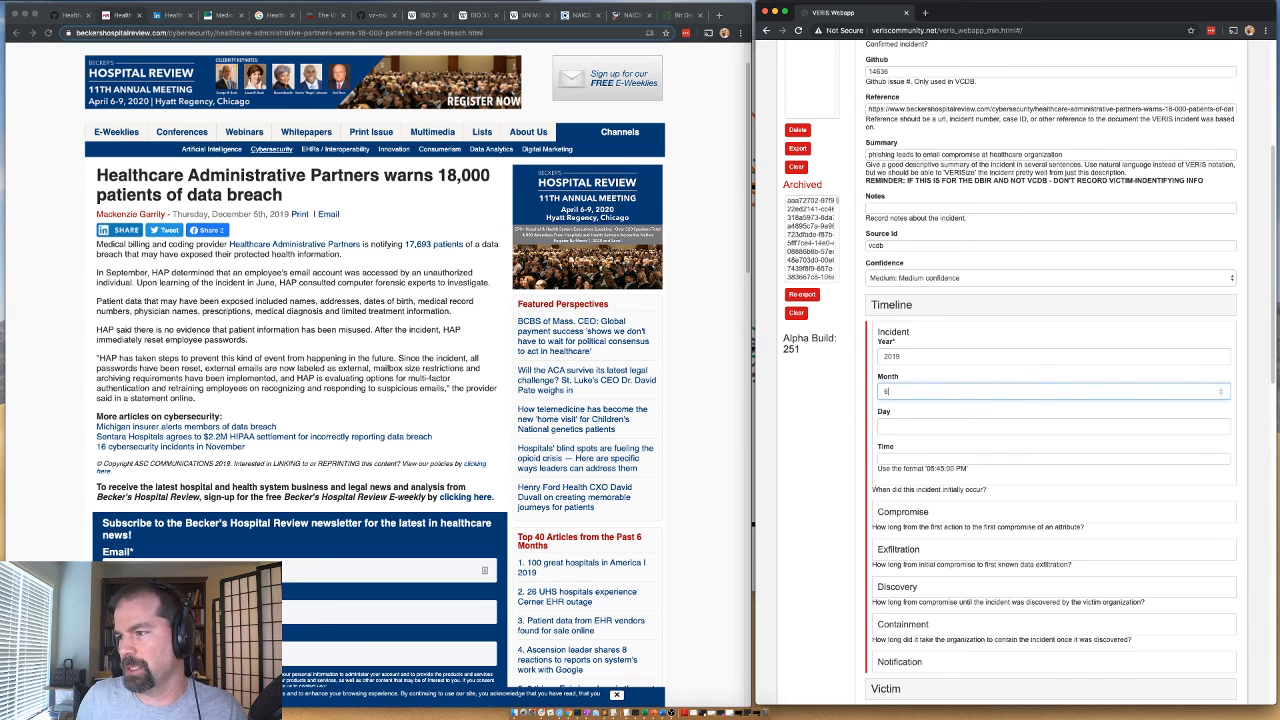
{"action": "left_click", "coordinate": [892, 308]}
Collapse Discovery Method, expand Value Chain and set the Development variety to Website.
{"action": "scroll", "coordinate": [842, 451], "scroll_direction": "down", "scroll_amount": 10}
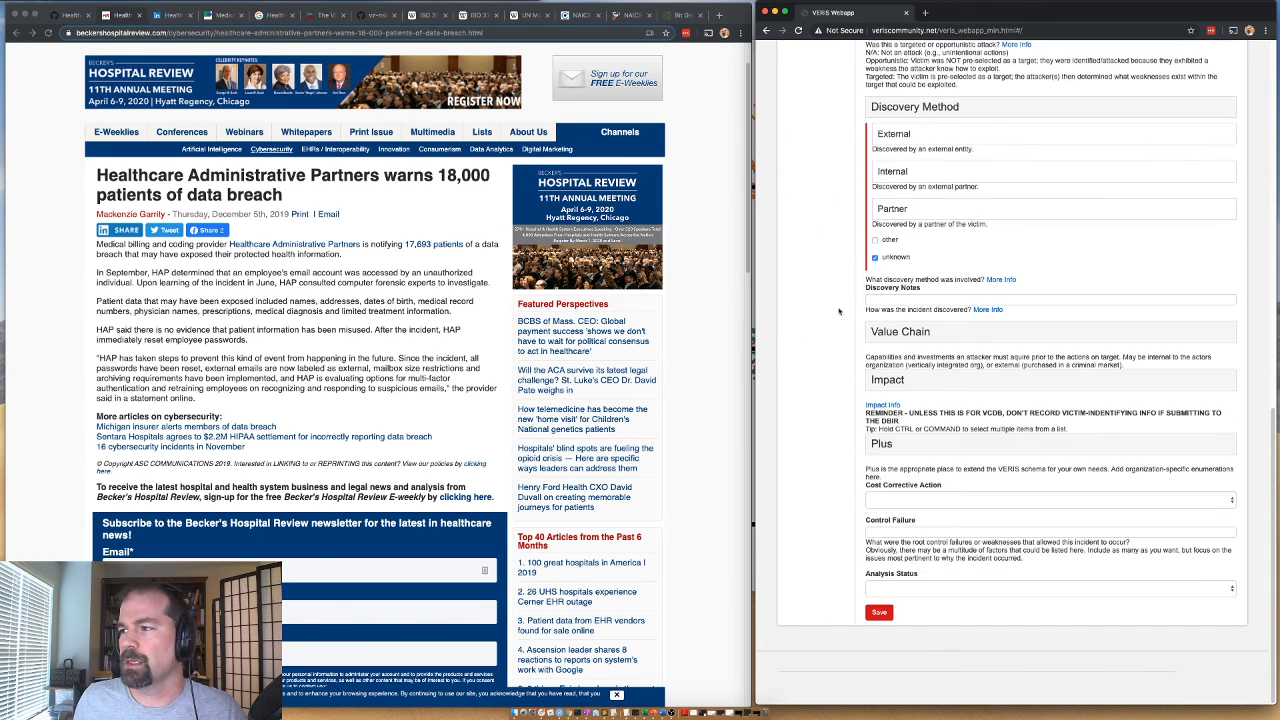
{"action": "left_click", "coordinate": [913, 110]}
{"action": "left_click", "coordinate": [896, 340]}
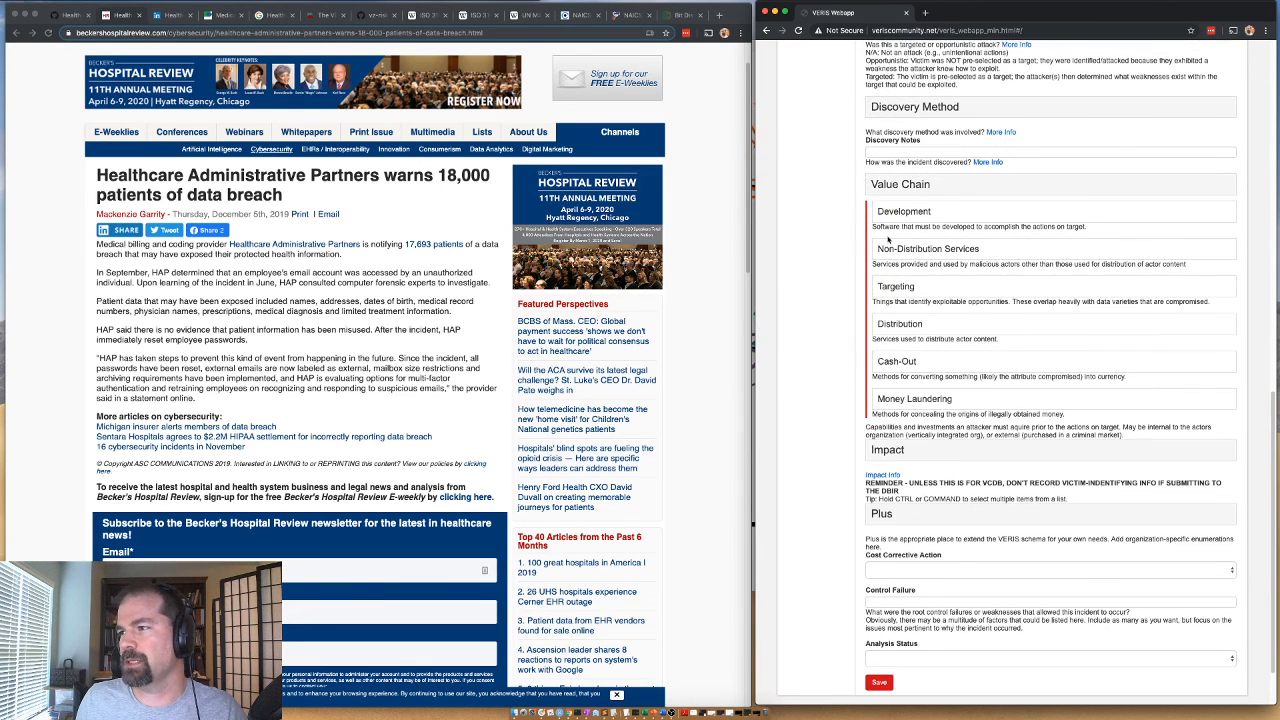
{"action": "left_click", "coordinate": [886, 214]}
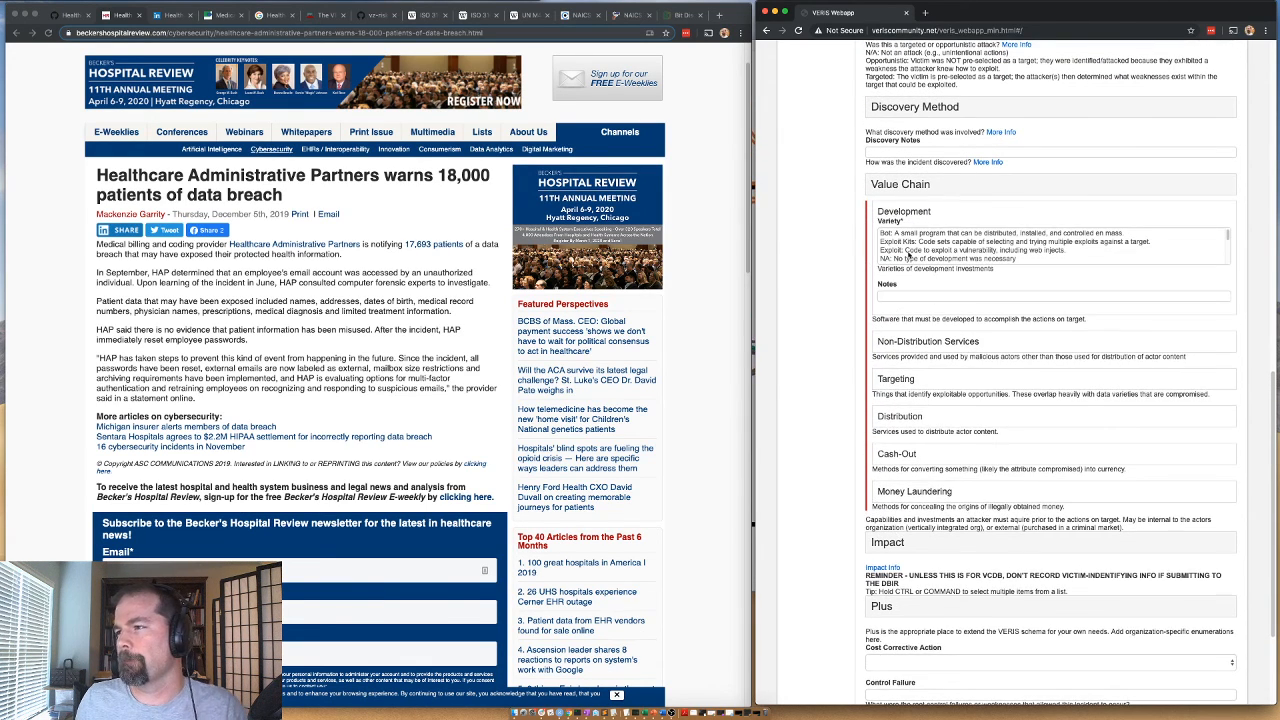
{"action": "scroll", "coordinate": [891, 256], "scroll_direction": "down", "scroll_amount": 3}
{"action": "scroll", "coordinate": [883, 263], "scroll_direction": "down", "scroll_amount": 2}
{"action": "scroll", "coordinate": [886, 258], "scroll_direction": "down", "scroll_amount": 1}
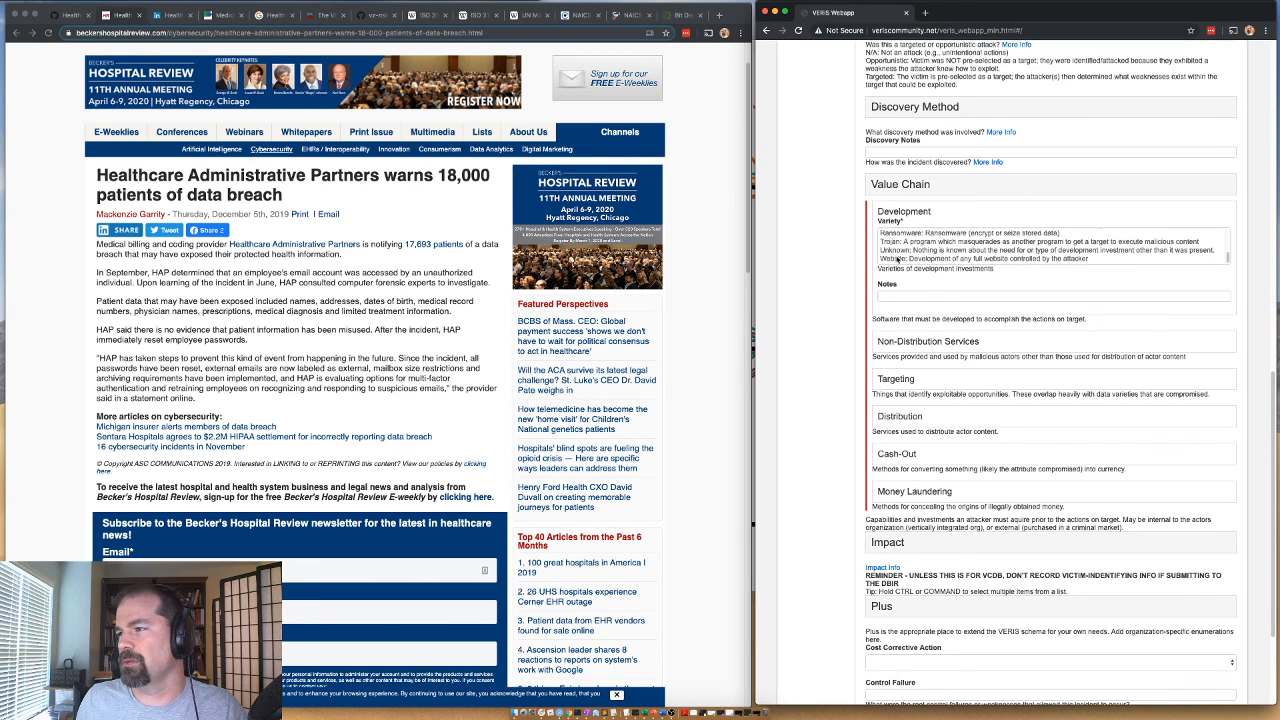
{"action": "left_click", "coordinate": [898, 259]}
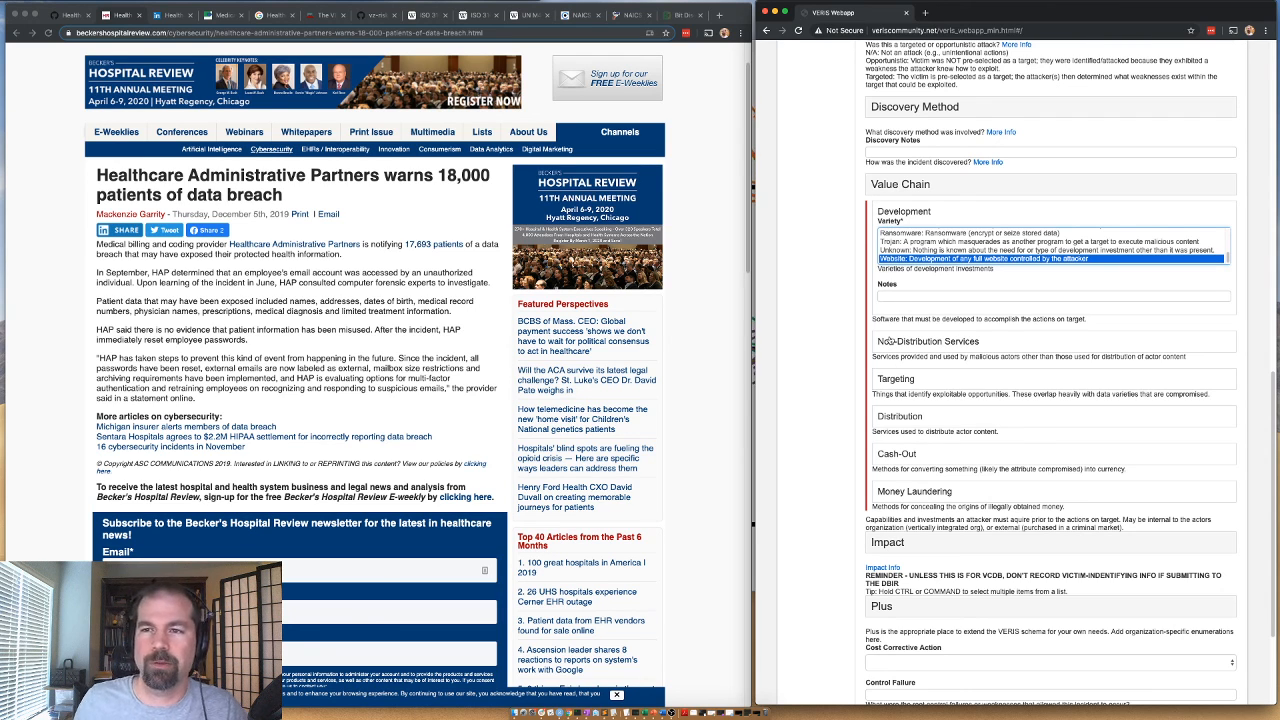
{"action": "left_click", "coordinate": [896, 214]}
Check the Non-Distribution Services varieties, leaving them unset, and set the Targeting variety to Email addresses.
{"action": "left_click", "coordinate": [909, 248]}
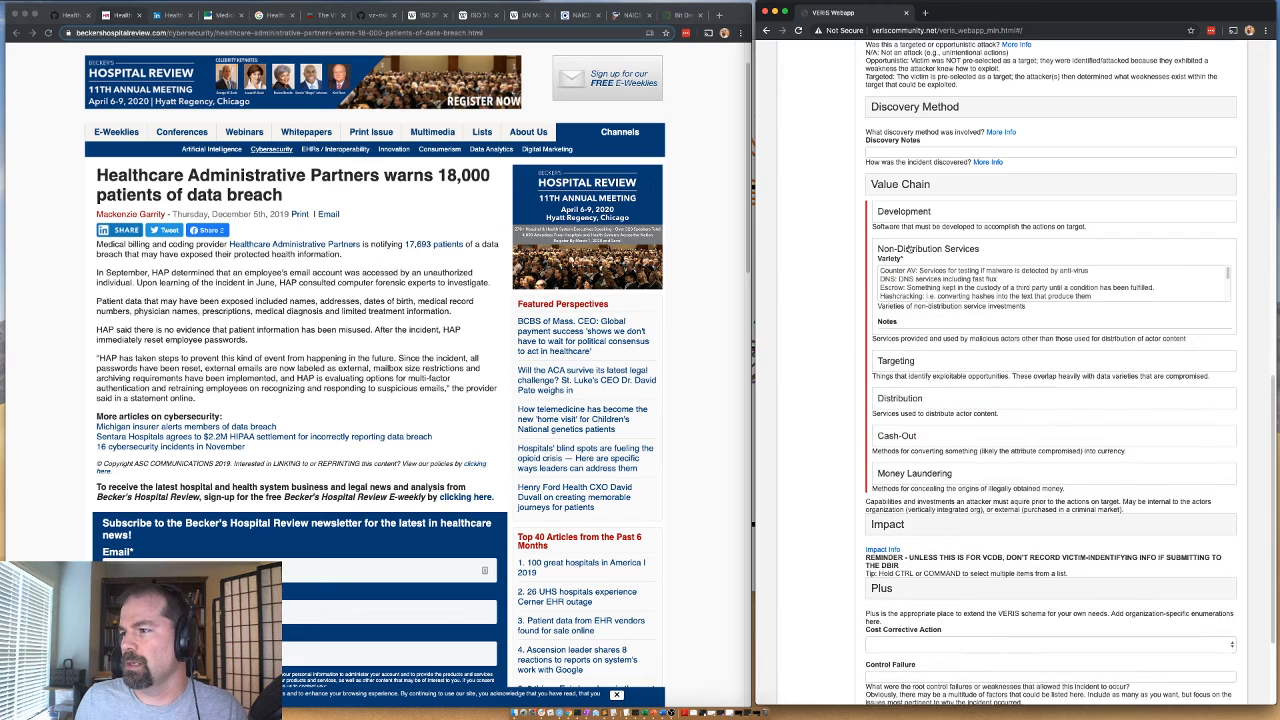
{"action": "scroll", "coordinate": [930, 272], "scroll_direction": "down", "scroll_amount": 1}
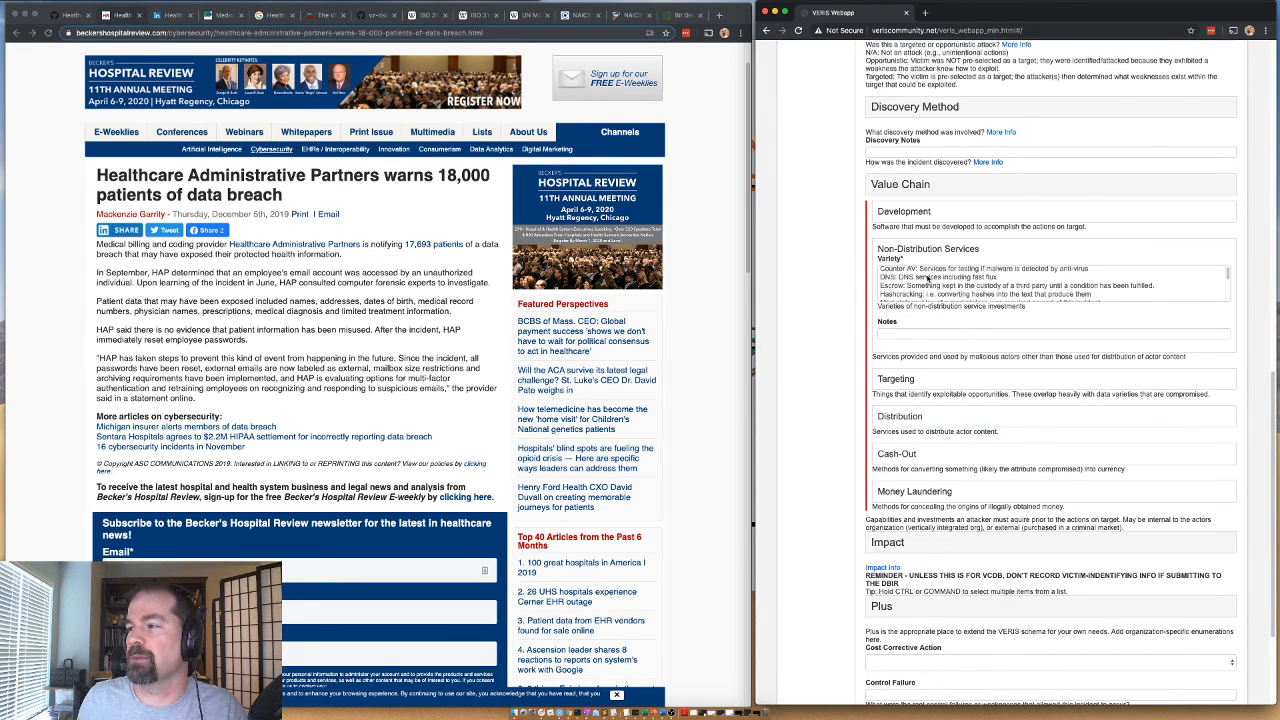
{"action": "left_click", "coordinate": [915, 250]}
{"action": "left_click_drag", "start_coordinate": [915, 287], "coordinate": [892, 290]}
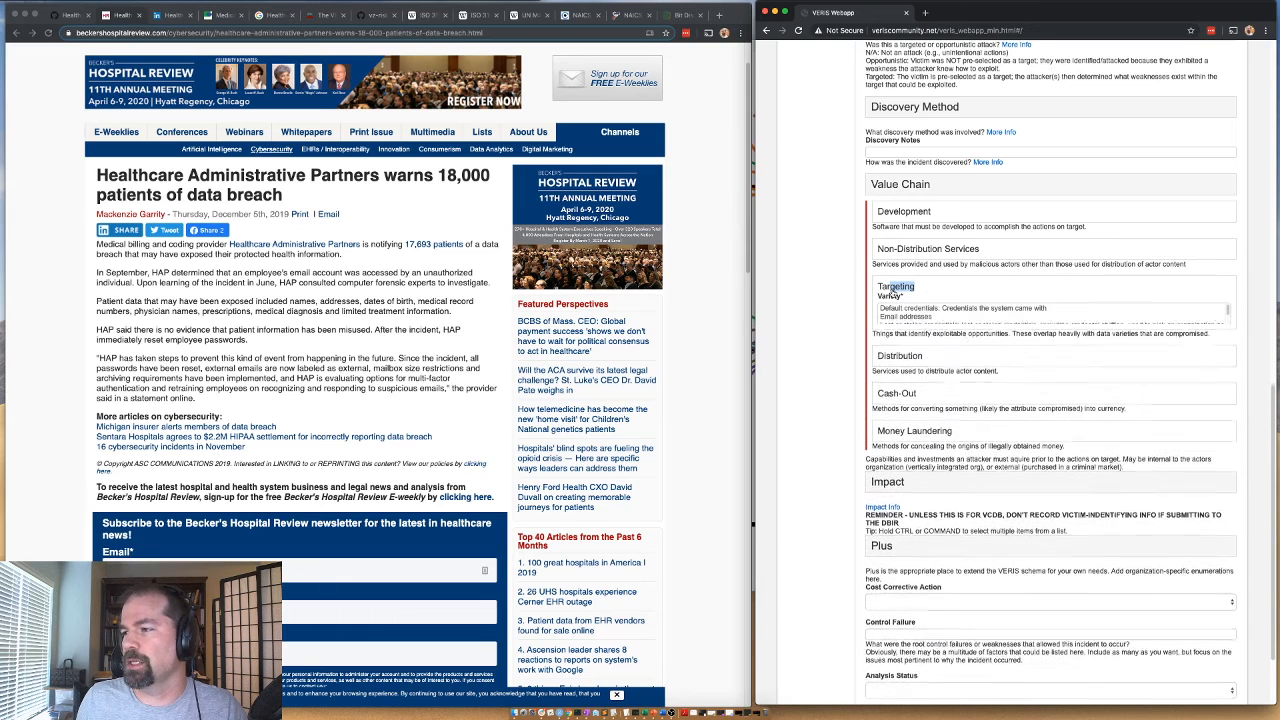
{"action": "left_click", "coordinate": [898, 317]}
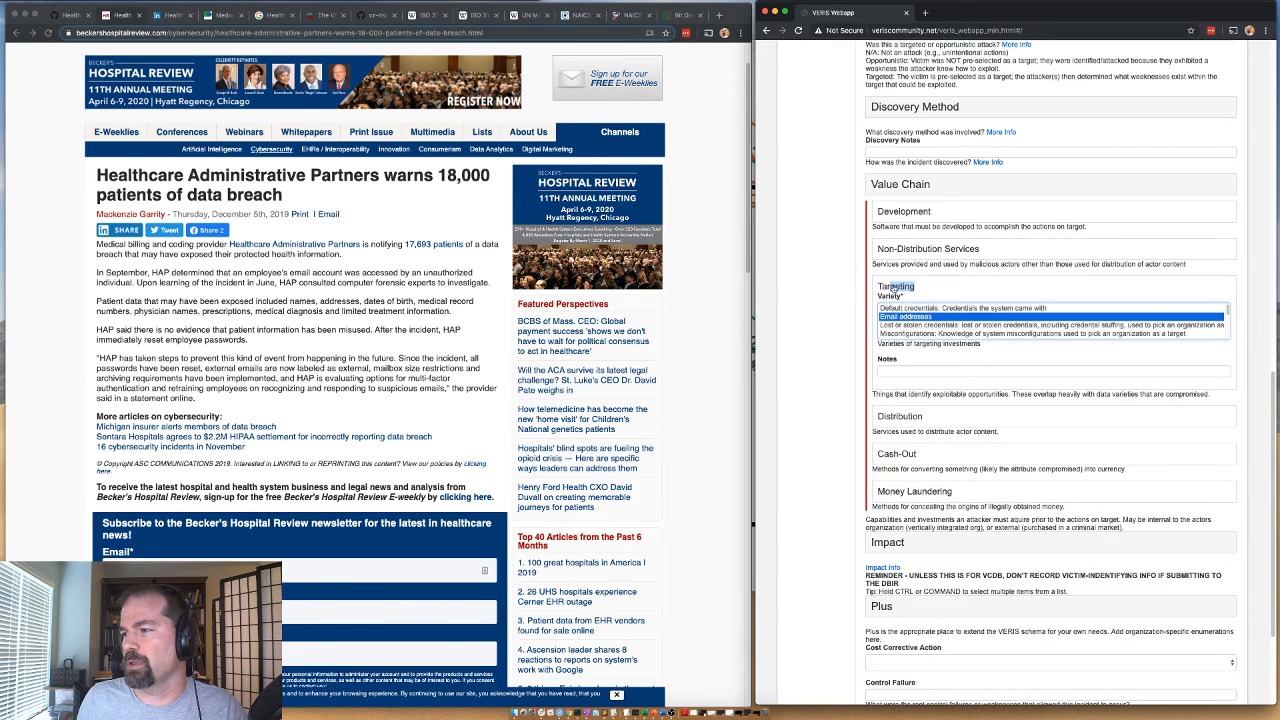
{"action": "left_click", "coordinate": [895, 291]}
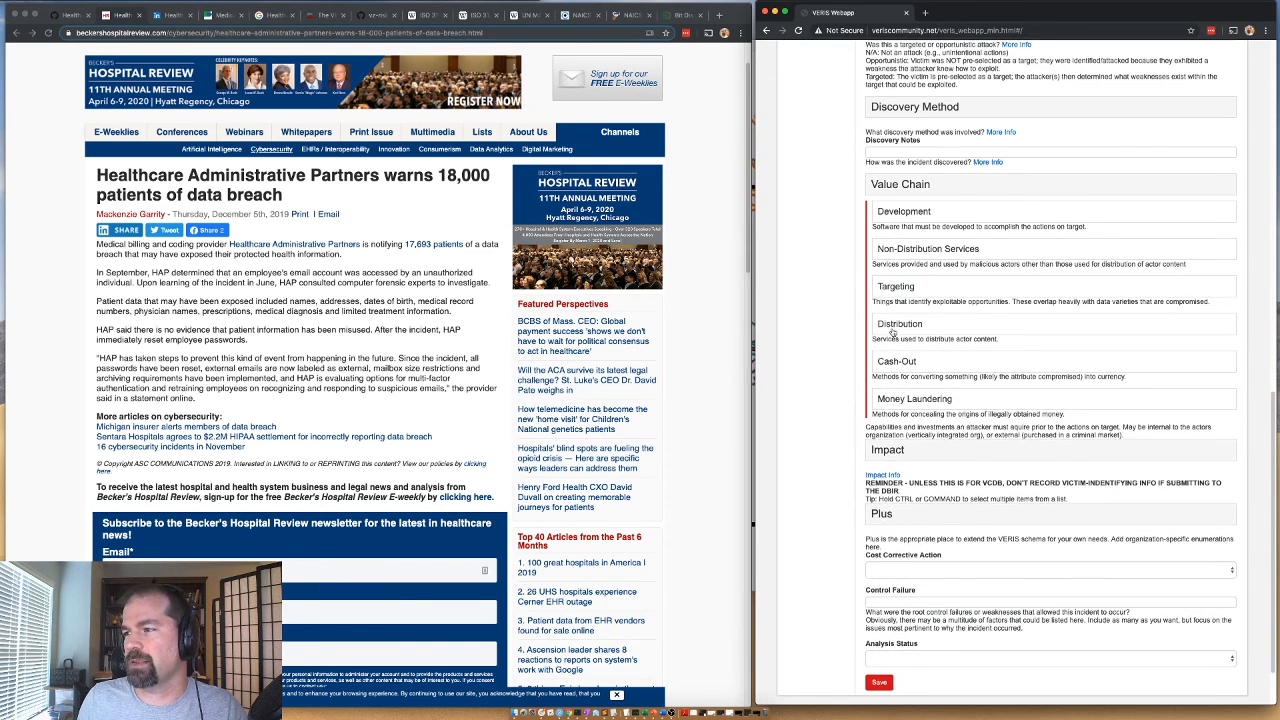
Set the value chain's Distribution variety to Email and recheck the selection.
{"action": "left_click", "coordinate": [896, 329]}
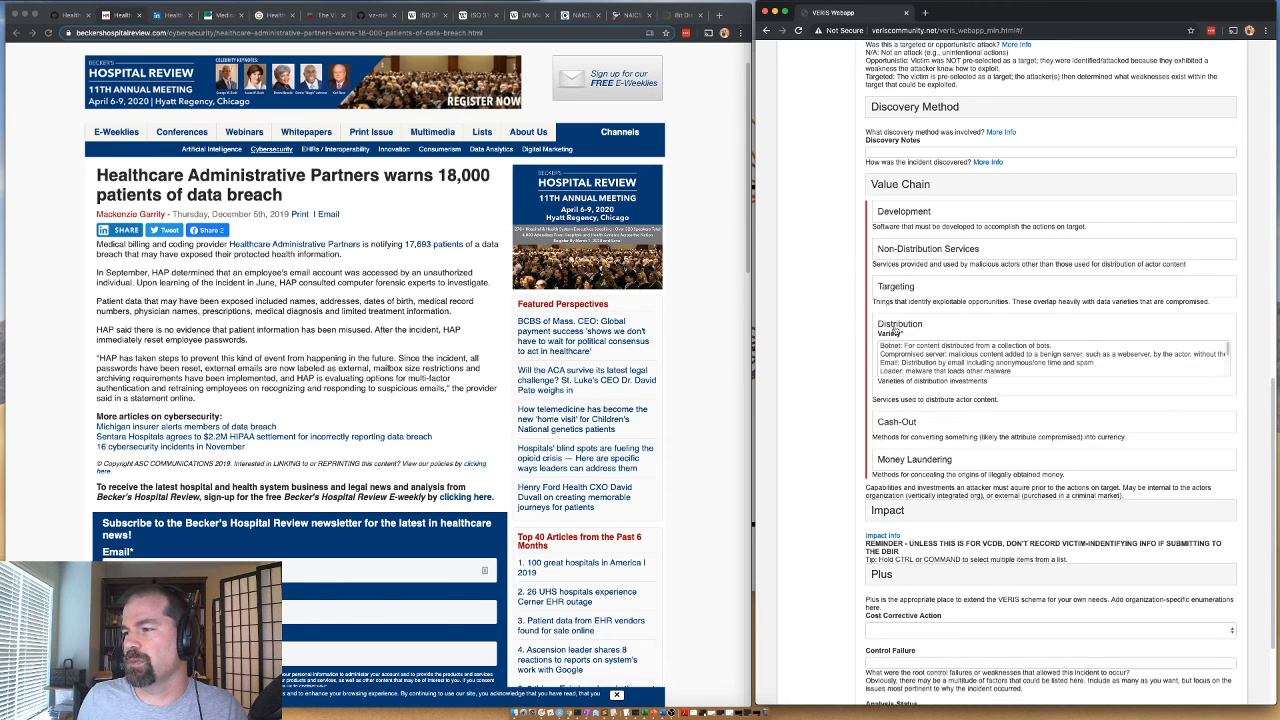
{"action": "left_click", "coordinate": [919, 363]}
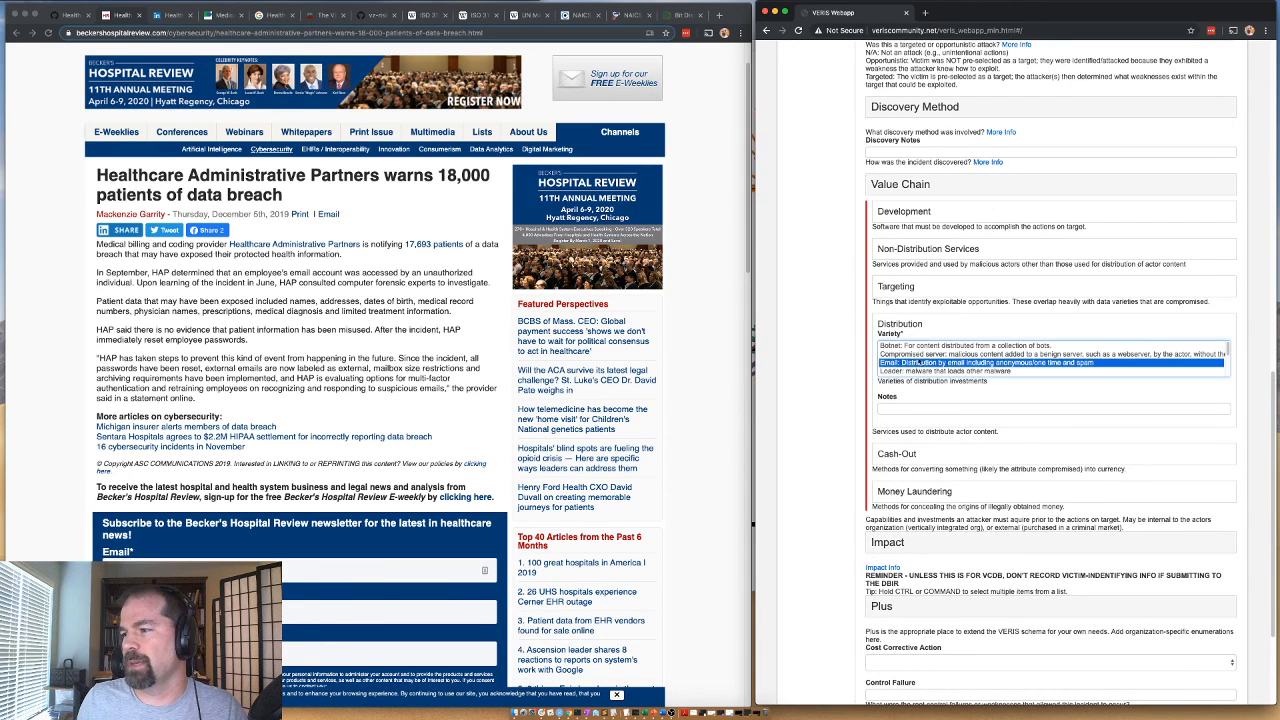
{"action": "left_click", "coordinate": [889, 325]}
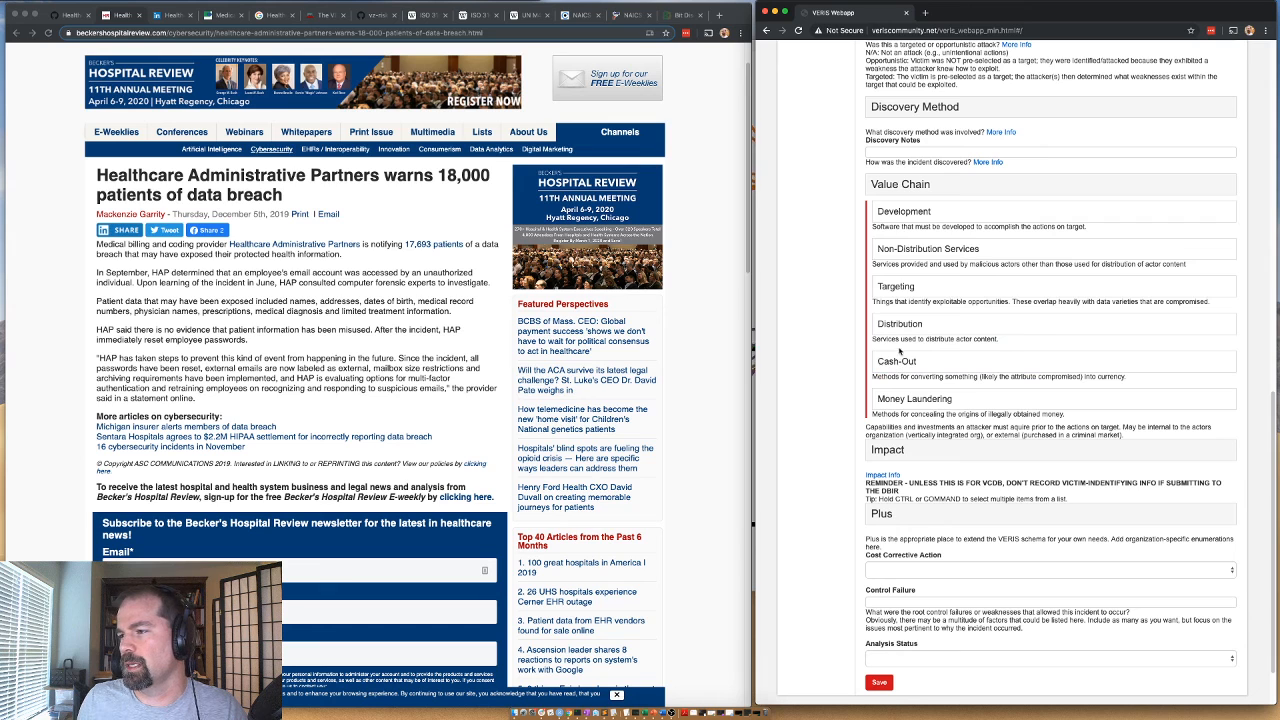
{"action": "left_click", "coordinate": [903, 329]}
{"action": "left_click", "coordinate": [901, 329]}
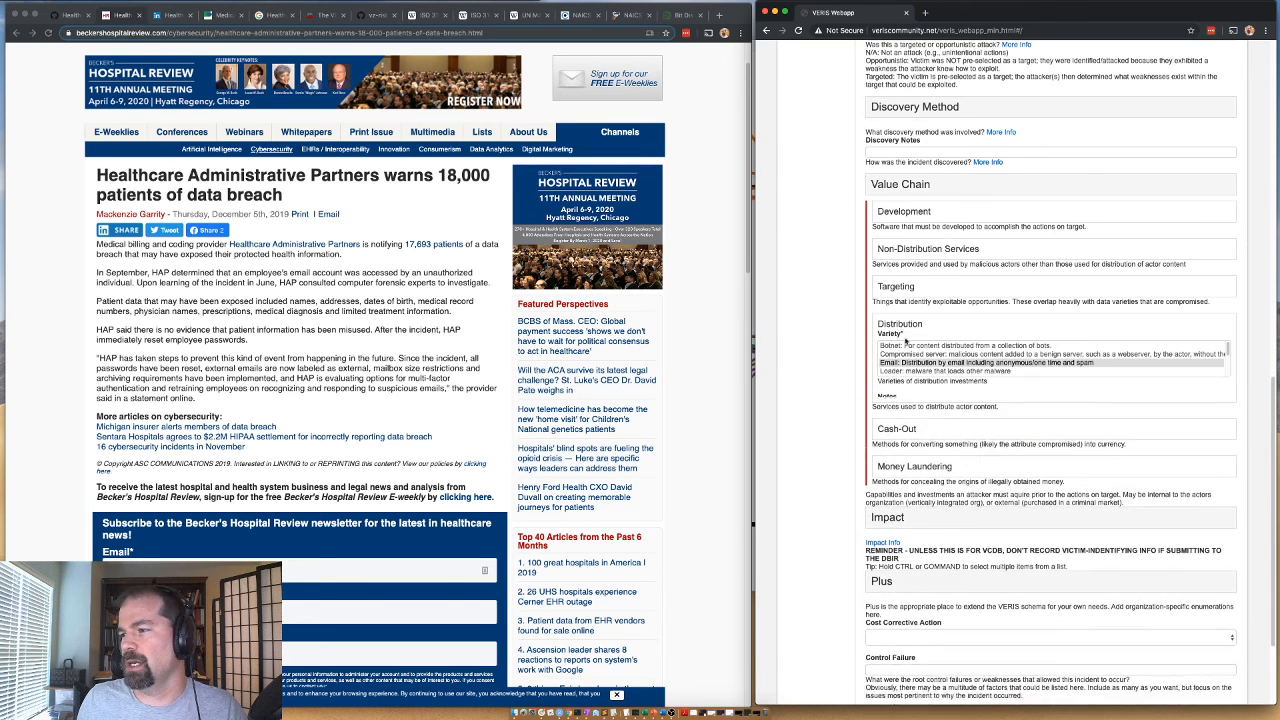
Set the value chain's Cash-Out variety to Unknown and collapse the Cash-Out group.
{"action": "left_click", "coordinate": [899, 370]}
{"action": "scroll", "coordinate": [895, 405], "scroll_direction": "down", "scroll_amount": 2}
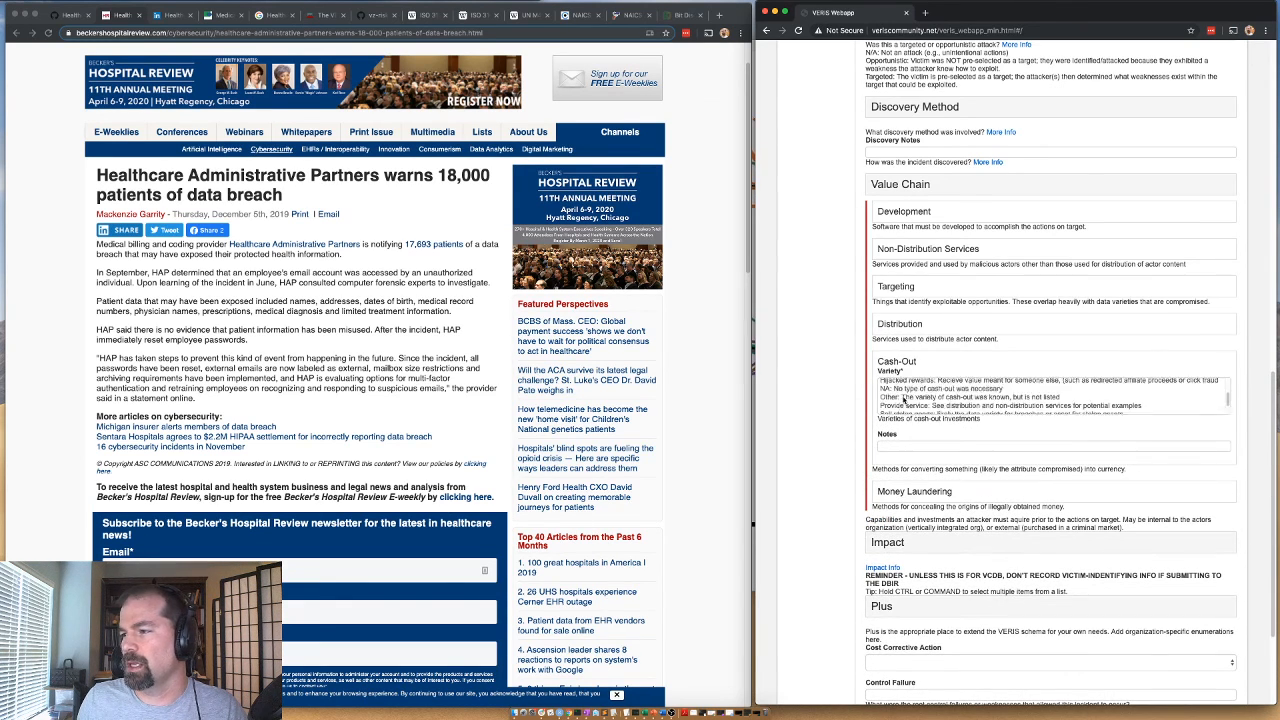
{"action": "left_click", "coordinate": [895, 408]}
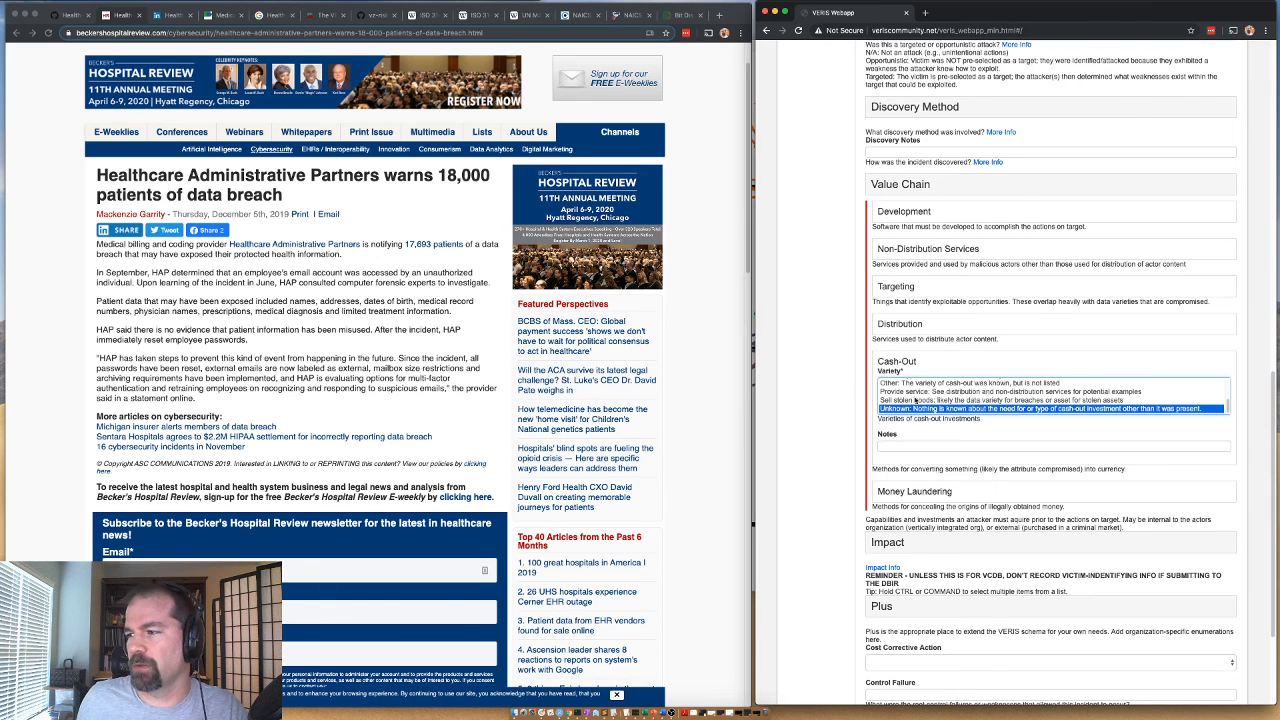
{"action": "left_click", "coordinate": [912, 362]}
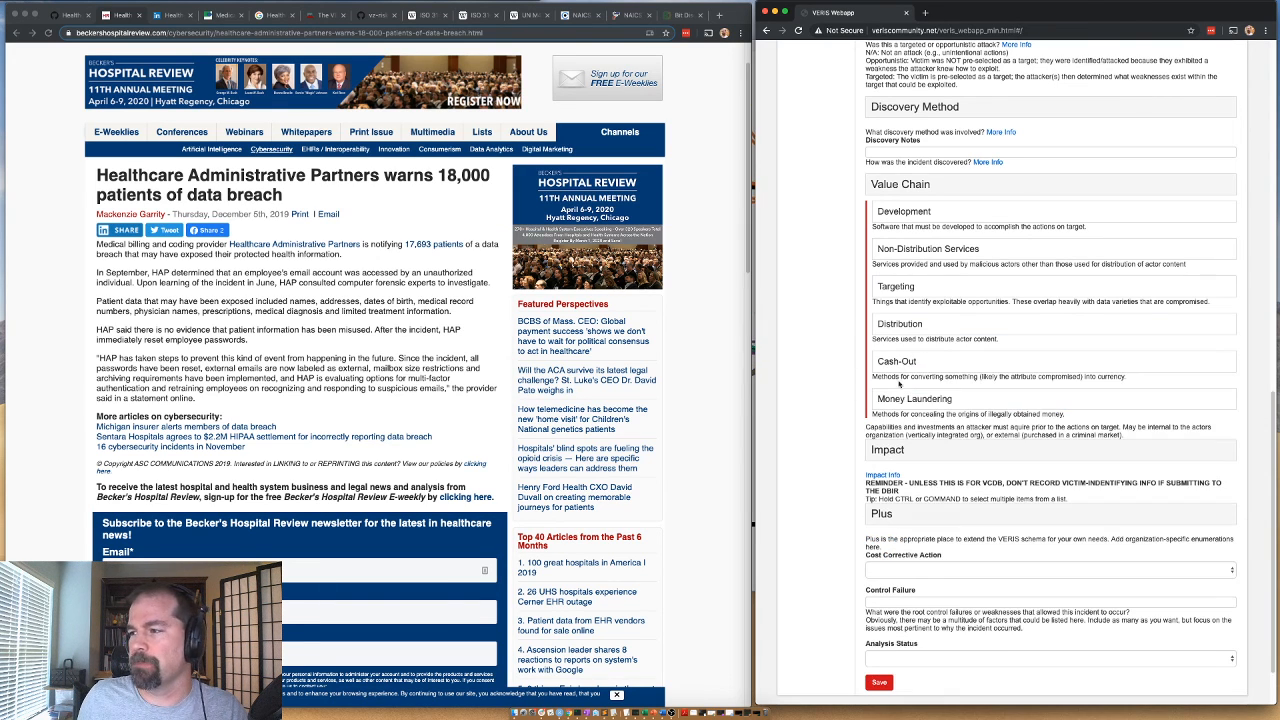
Set the Money Laundering variety to Unknown and collapse the Value Chain section.
{"action": "left_click", "coordinate": [912, 399]}
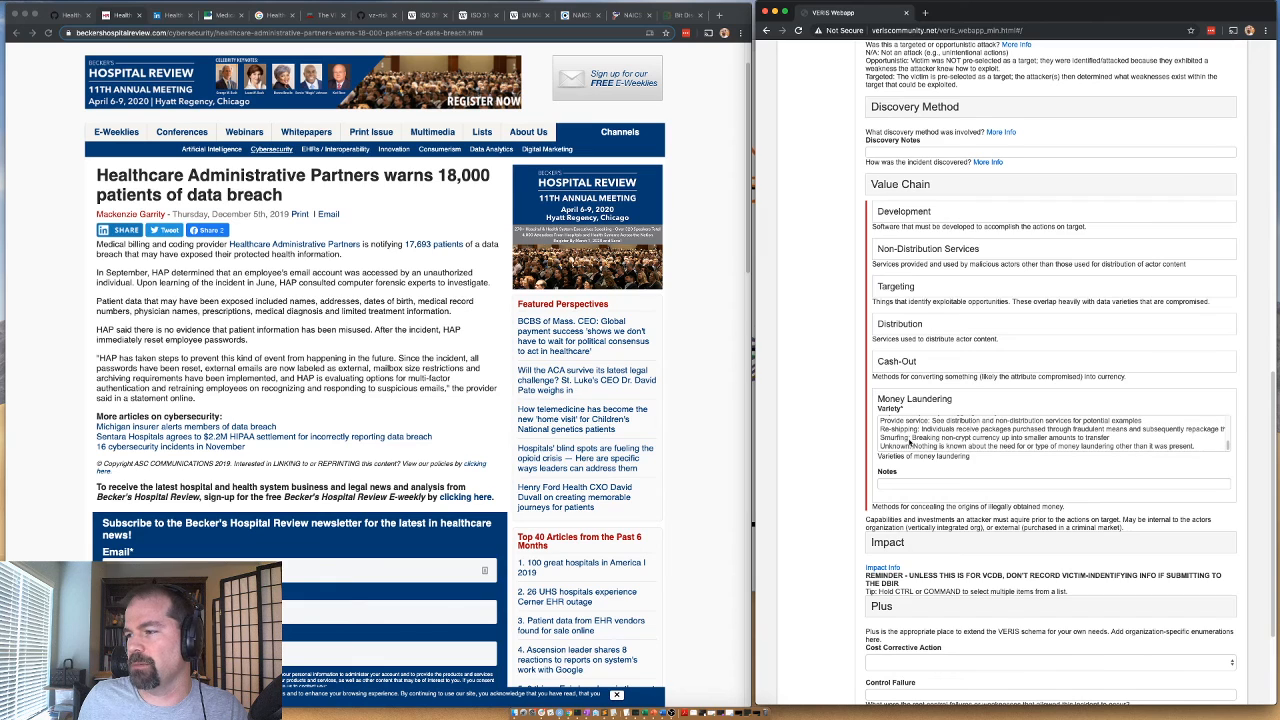
{"action": "left_click", "coordinate": [906, 446]}
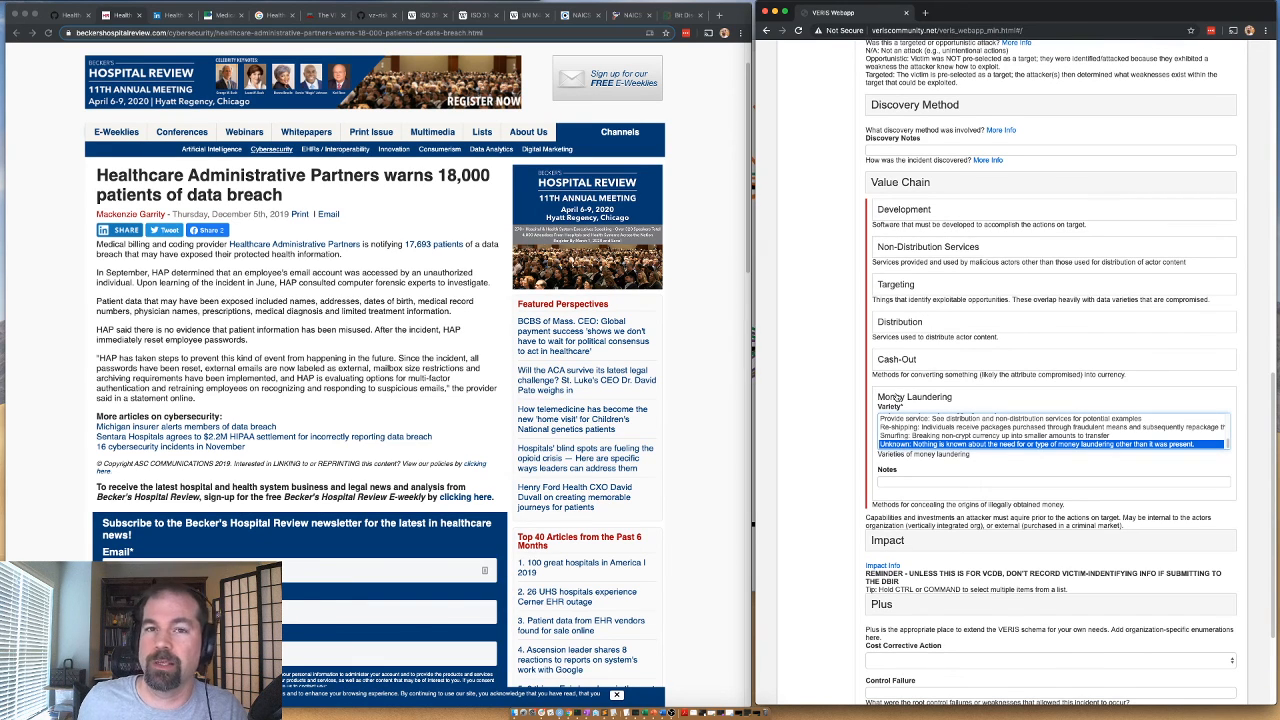
{"action": "left_click", "coordinate": [896, 398]}
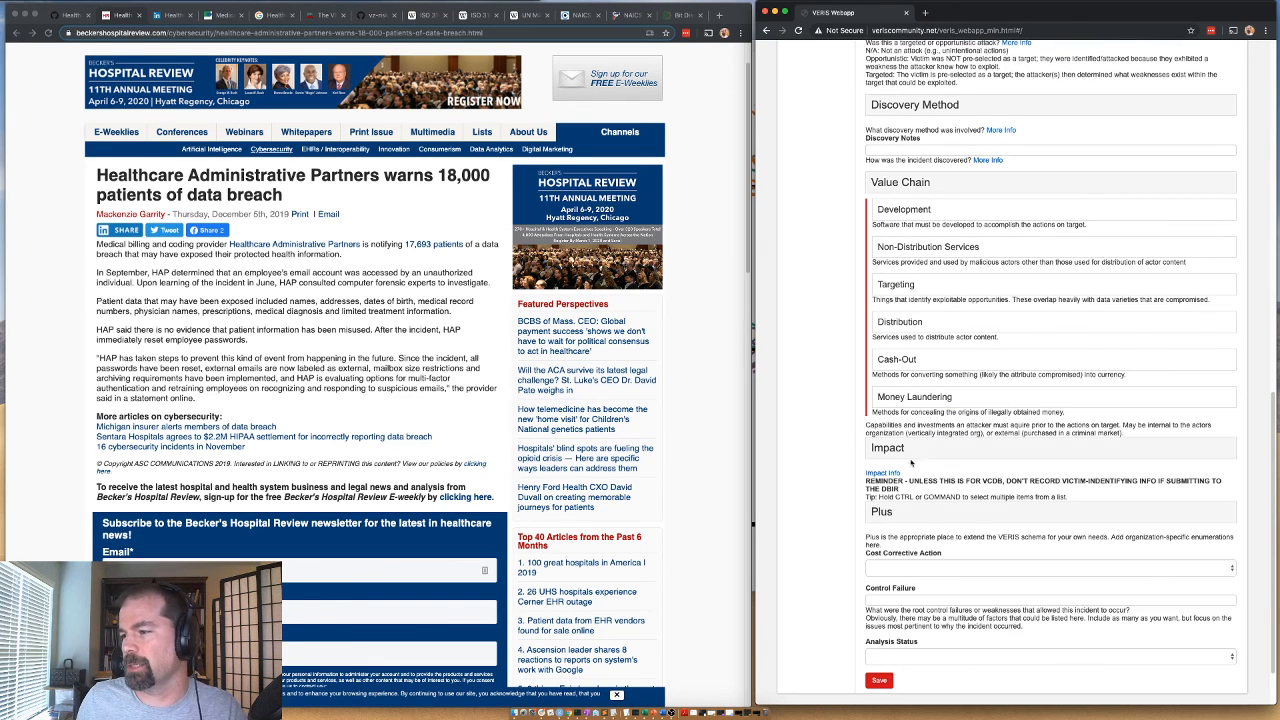
{"action": "left_click", "coordinate": [915, 184]}
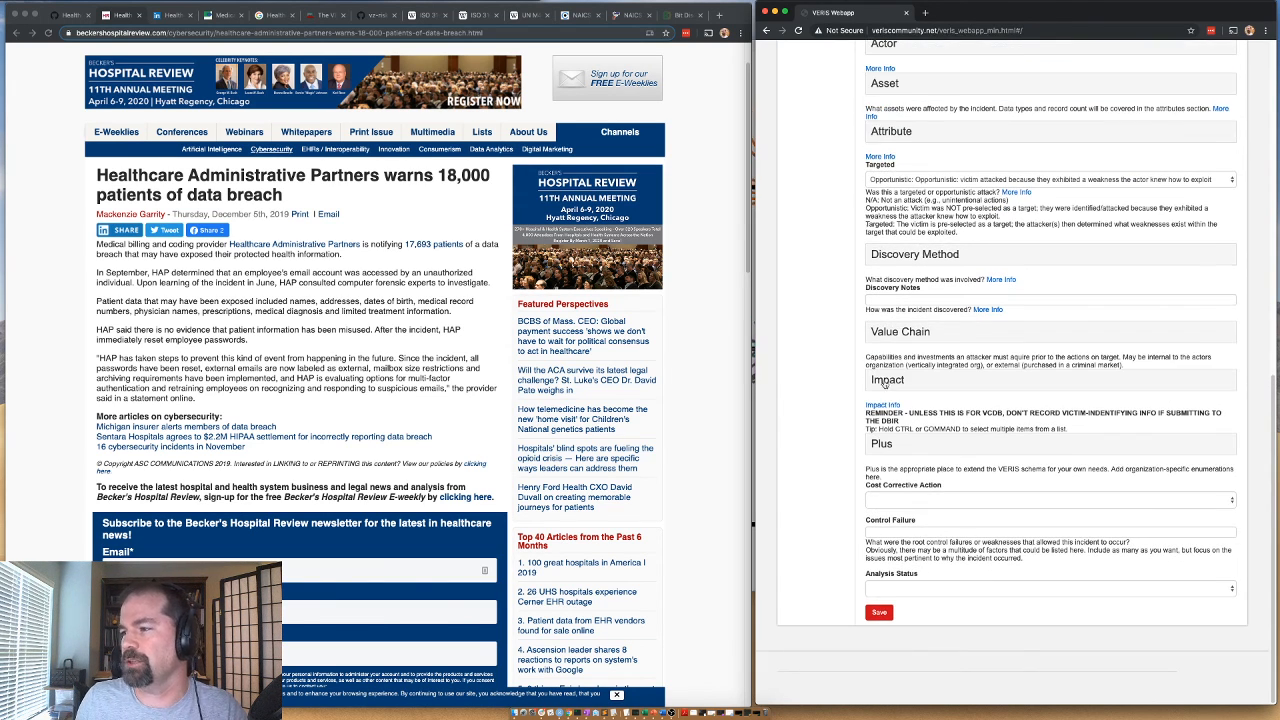
Set the Overall Rating of the Impact section to Insignificant and collapse the section.
{"action": "left_click", "coordinate": [889, 384]}
{"action": "left_click", "coordinate": [898, 265]}
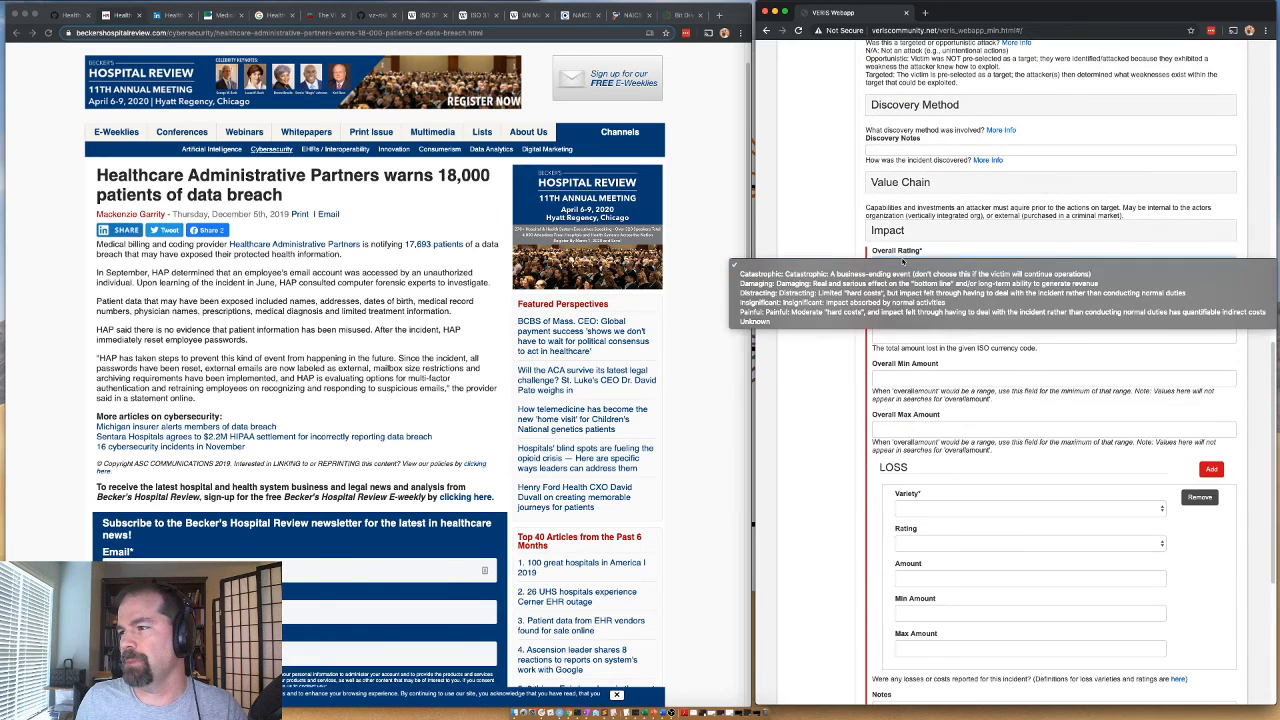
{"action": "left_click", "coordinate": [772, 303]}
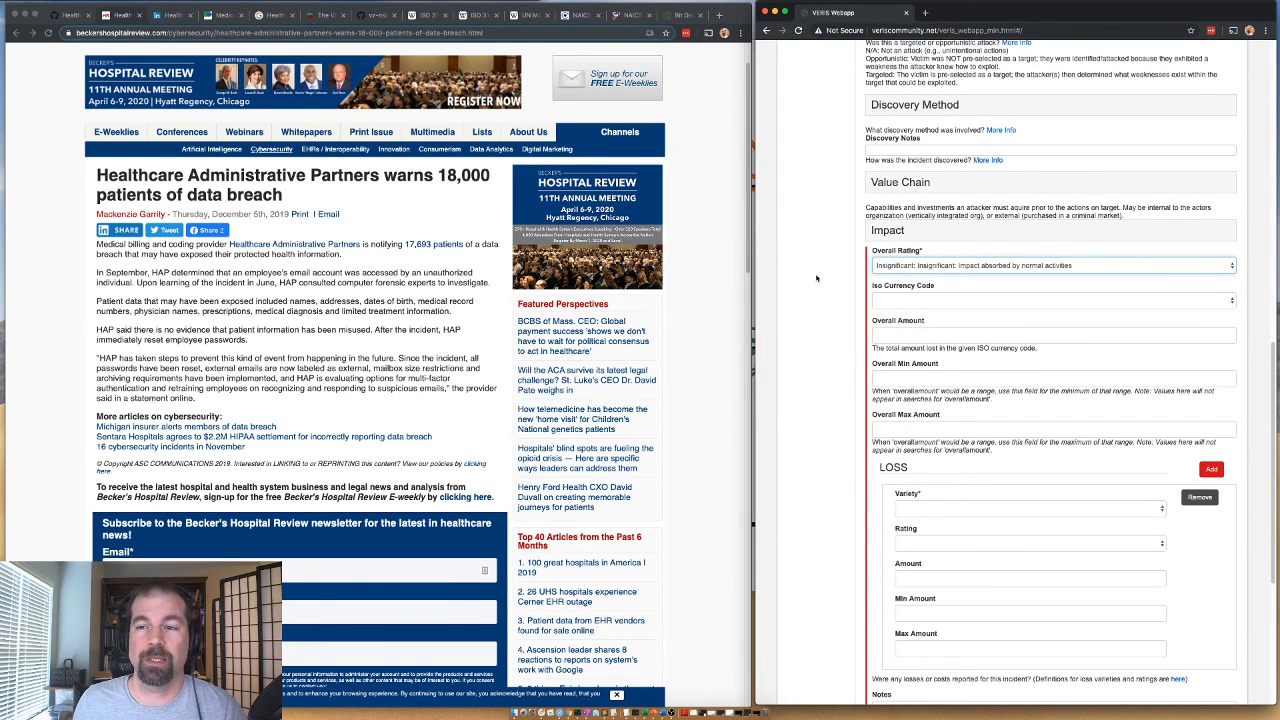
{"action": "left_click", "coordinate": [879, 236]}
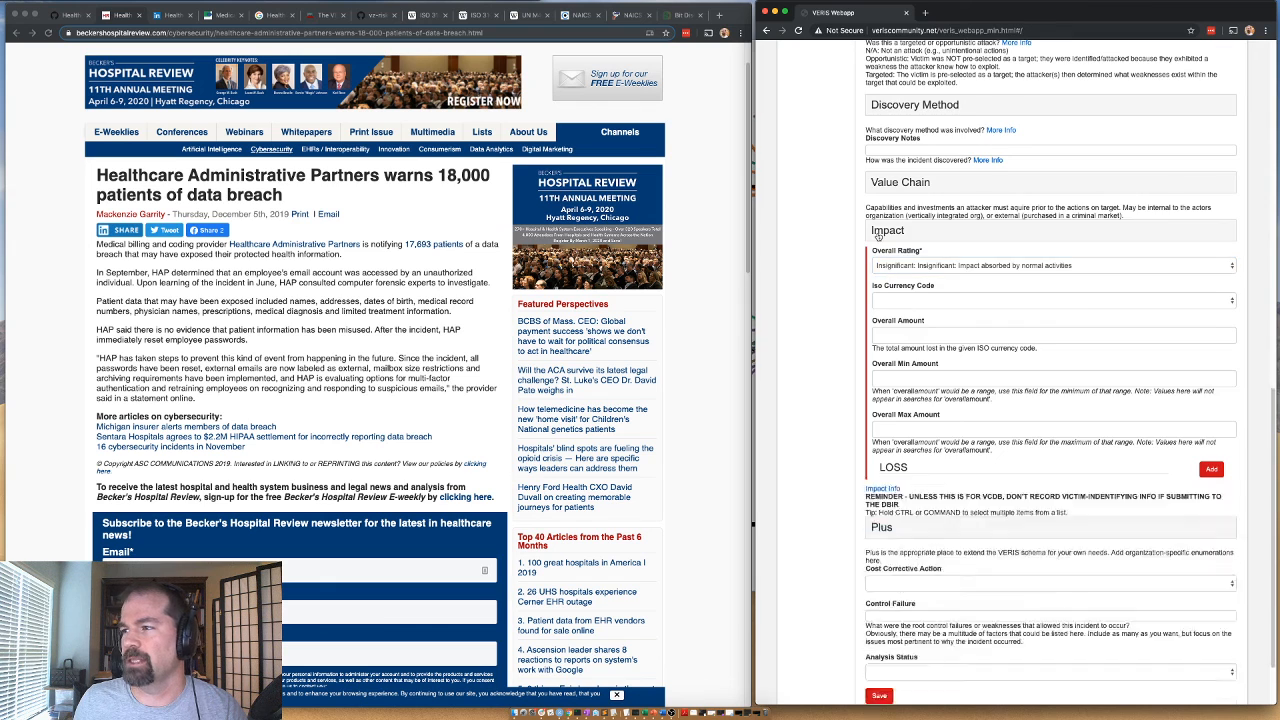
Expand the Plus section, check the labels on the VCDB GitHub issue and set Sub Source to phidbr.
{"action": "left_click", "coordinate": [884, 448]}
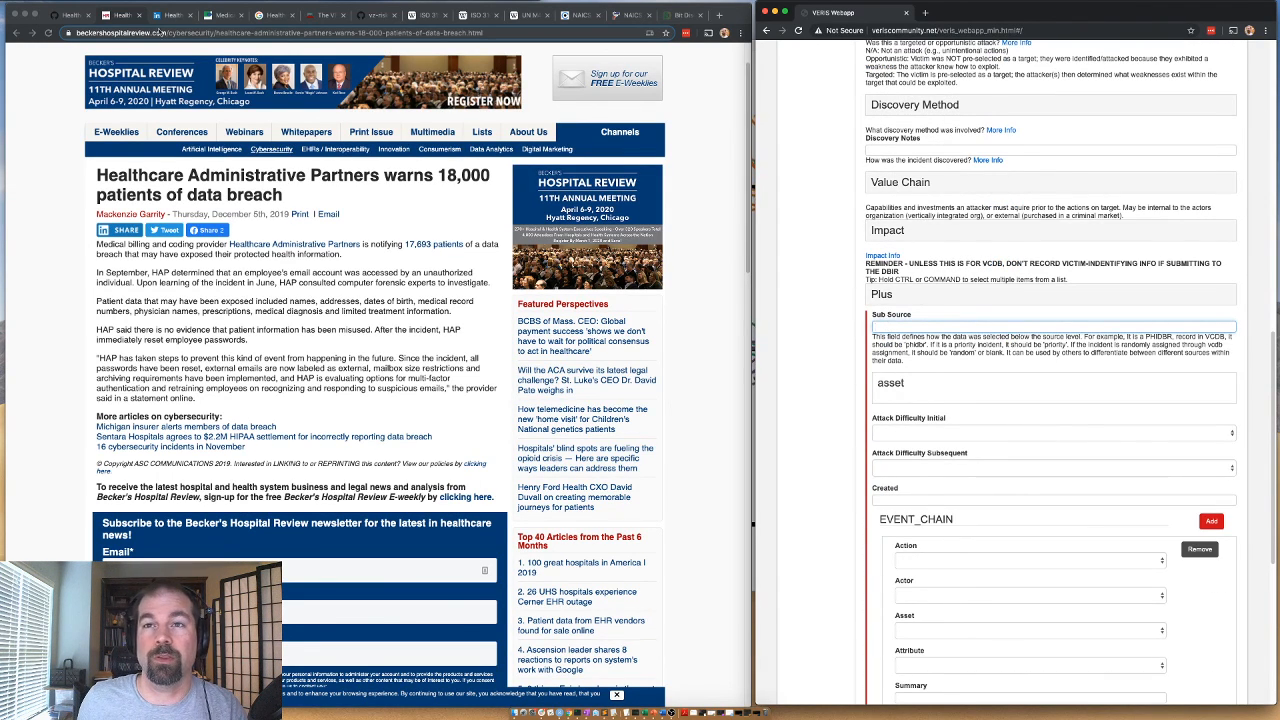
{"action": "left_click", "coordinate": [70, 16]}
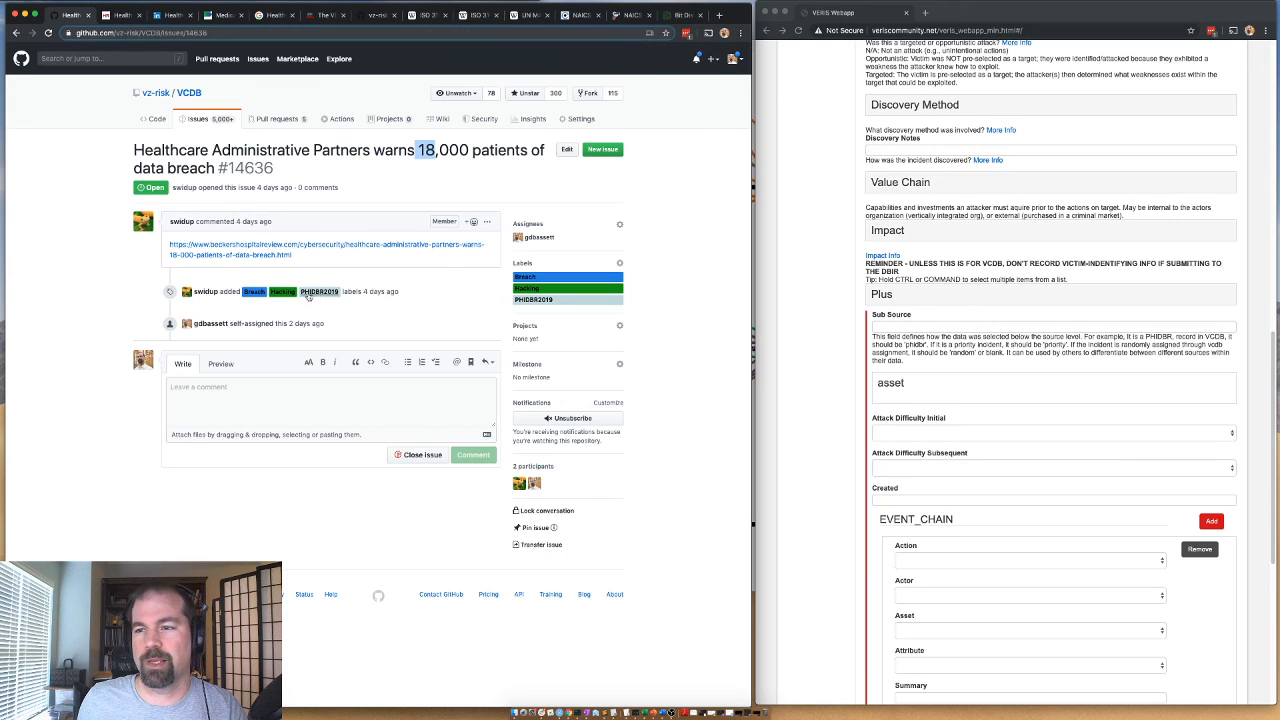
{"action": "left_click", "coordinate": [1060, 326]}
{"action": "type", "text": "phidbr"}
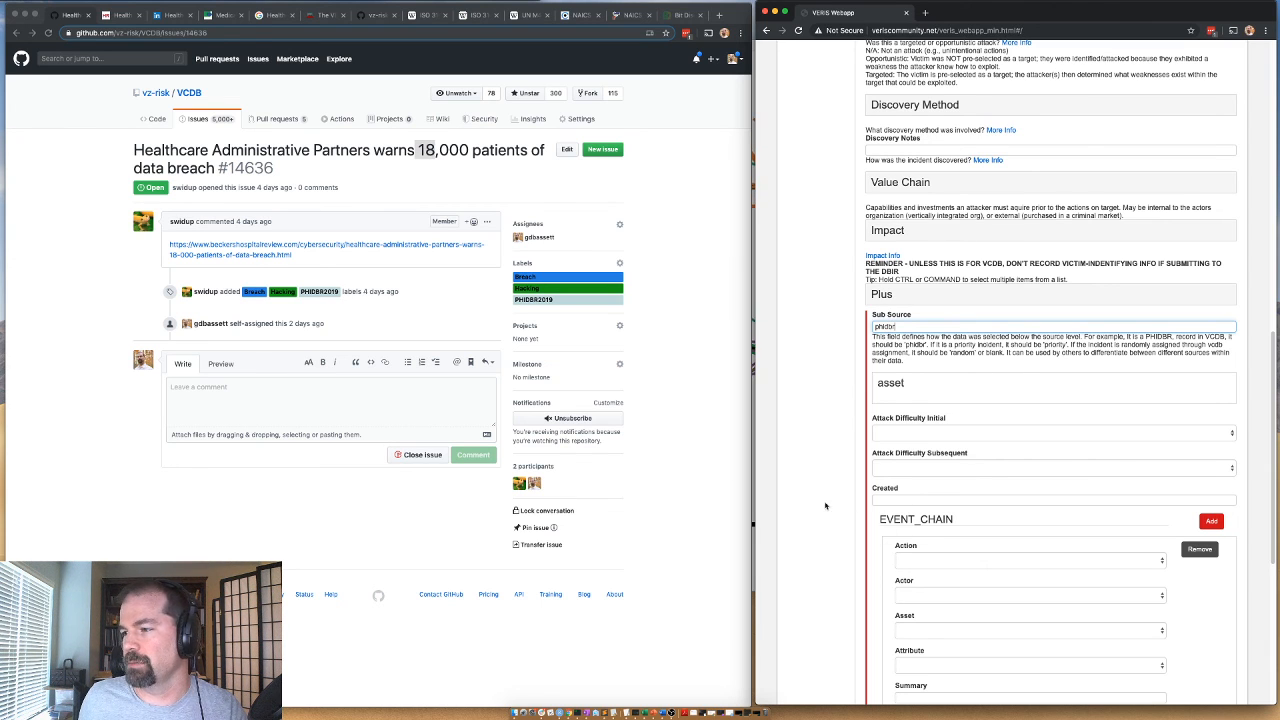
Fill in the first event chain entry with action soc, actor ext, asset ppl and attribute cp.
{"action": "scroll", "coordinate": [830, 513], "scroll_direction": "down", "scroll_amount": 1}
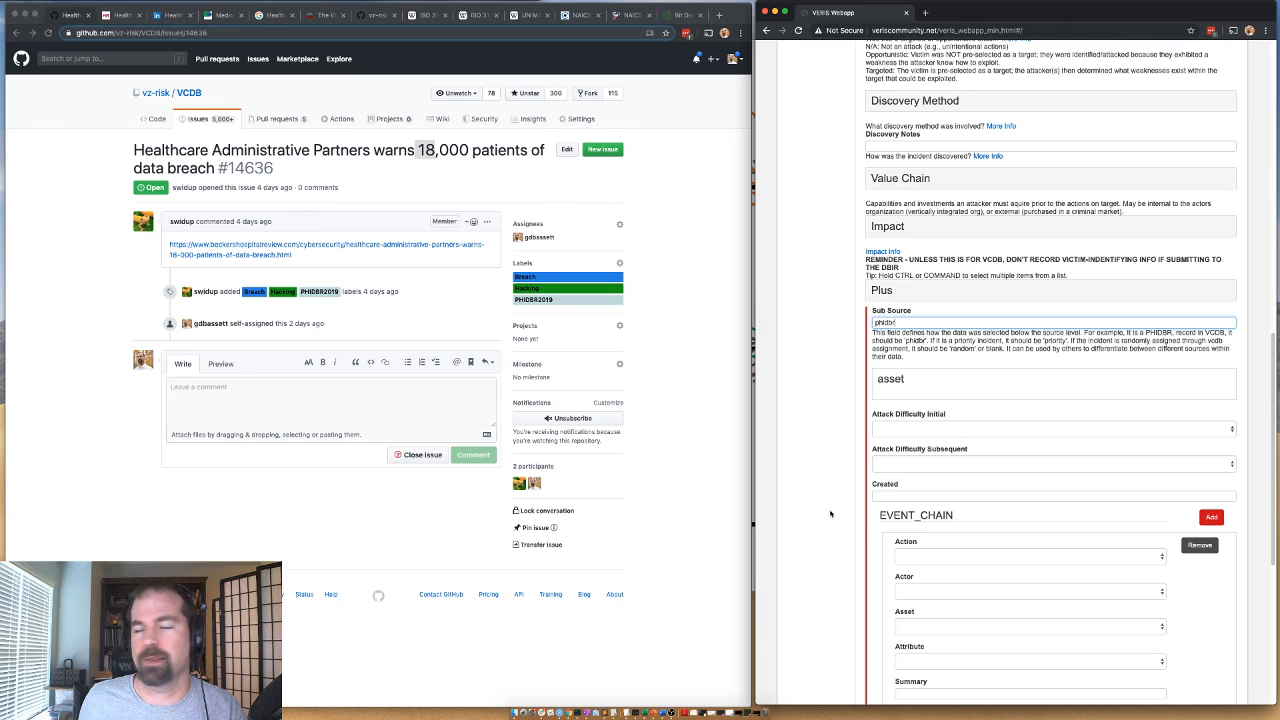
{"action": "scroll", "coordinate": [890, 540], "scroll_direction": "down", "scroll_amount": 2}
{"action": "left_click", "coordinate": [903, 493]}
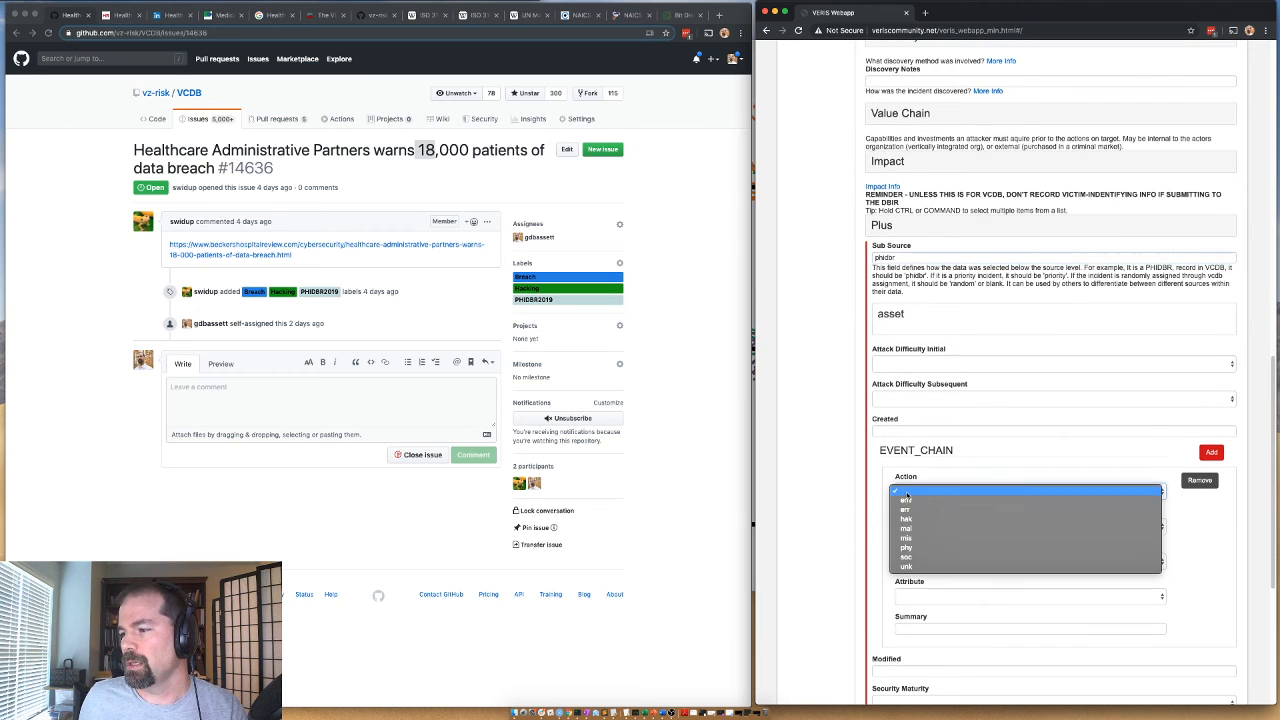
{"action": "left_click", "coordinate": [907, 557]}
{"action": "left_click", "coordinate": [907, 527]}
{"action": "left_click", "coordinate": [907, 535]}
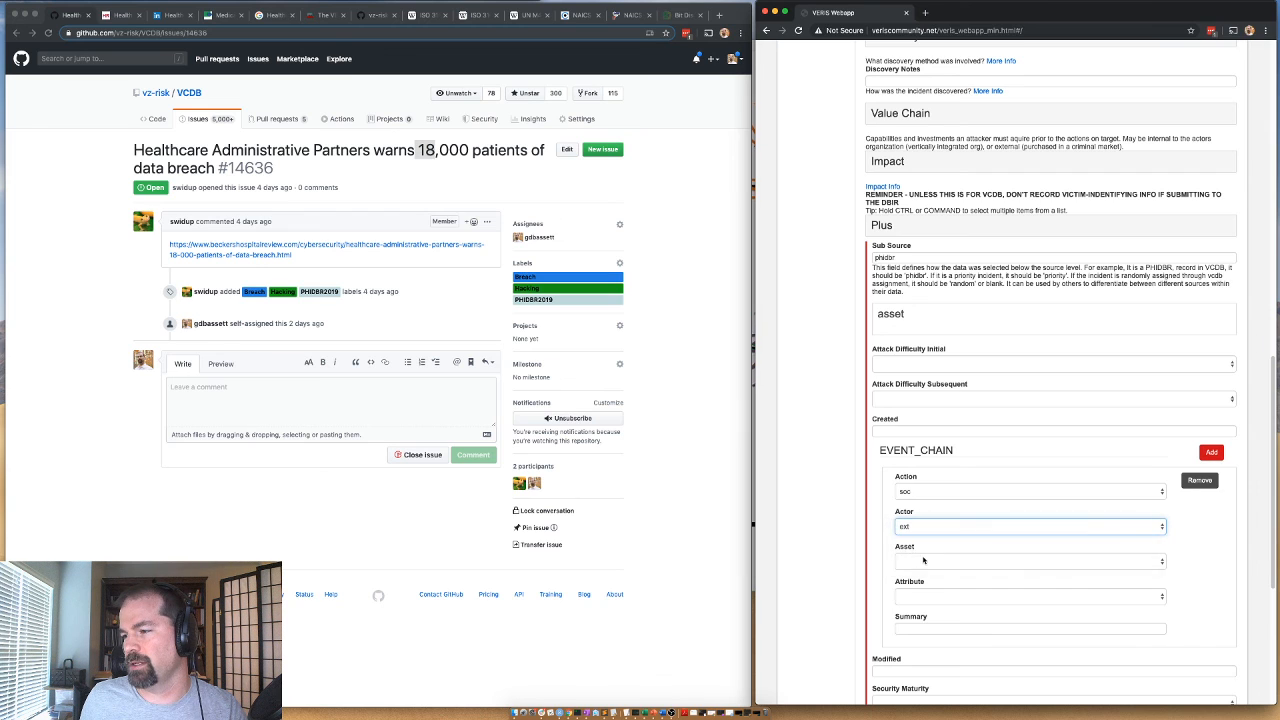
{"action": "left_click", "coordinate": [910, 562]}
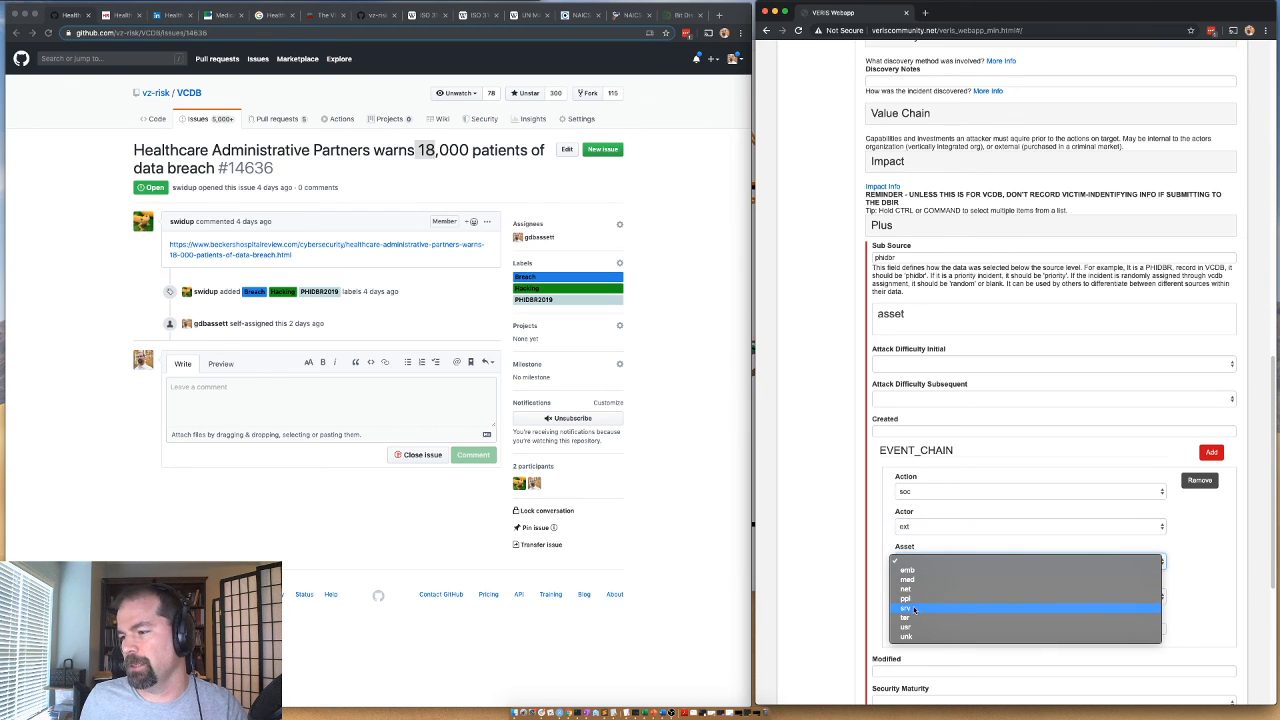
{"action": "left_click", "coordinate": [913, 598]}
{"action": "left_click", "coordinate": [913, 596]}
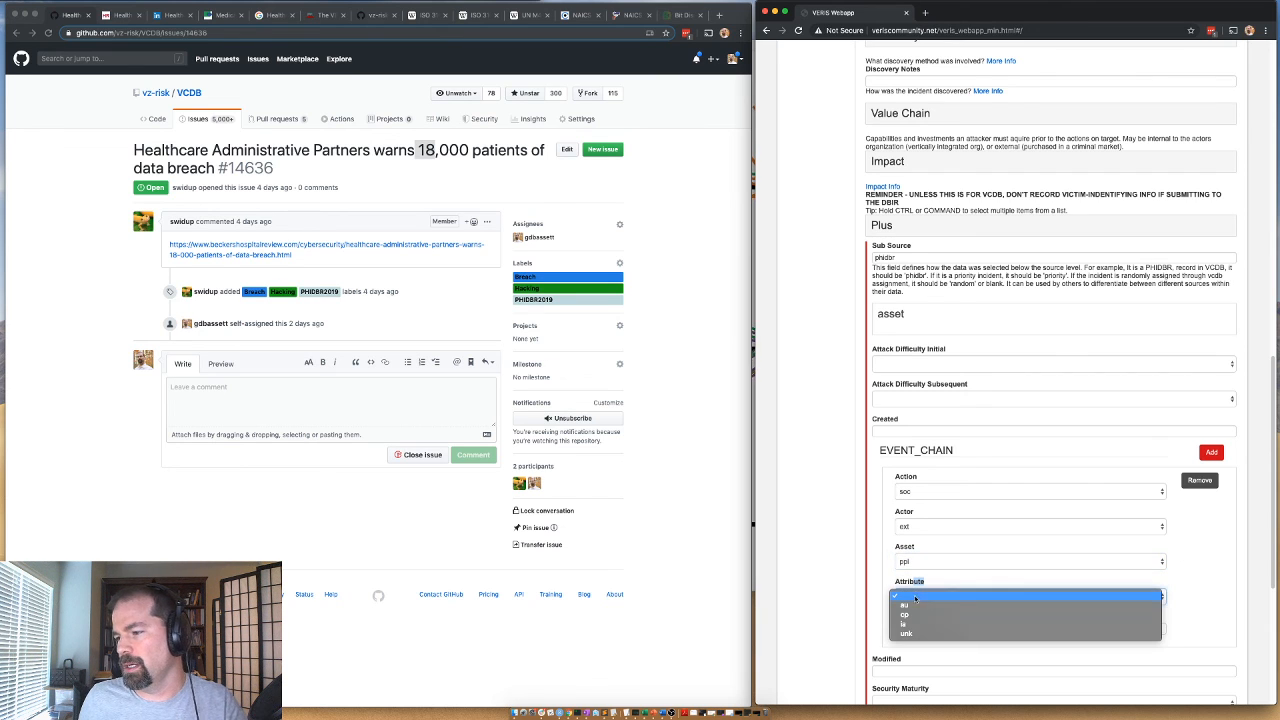
{"action": "left_click", "coordinate": [912, 616]}
Add a second event chain entry with action hak, actor ext, asset srv and attribute cp.
{"action": "left_click", "coordinate": [1211, 452]}
{"action": "scroll", "coordinate": [806, 580], "scroll_direction": "down", "scroll_amount": 2}
{"action": "scroll", "coordinate": [806, 580], "scroll_direction": "down", "scroll_amount": 4}
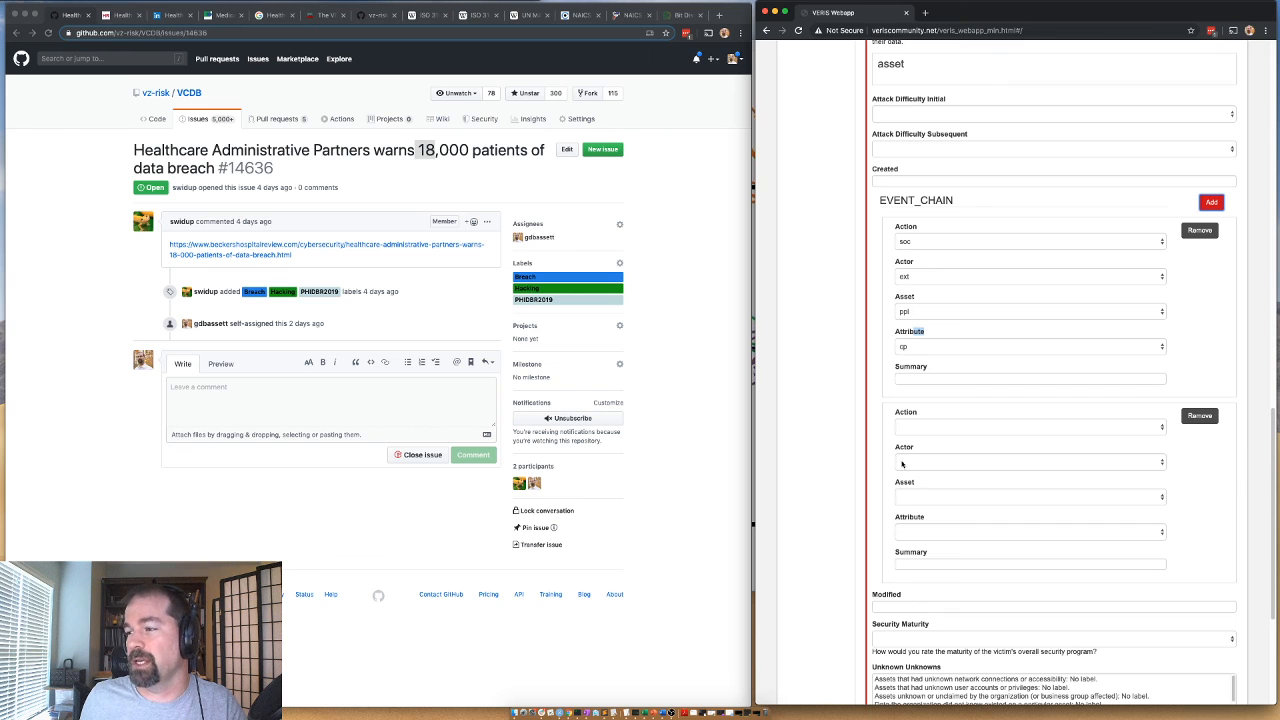
{"action": "left_click", "coordinate": [906, 428]}
{"action": "left_click", "coordinate": [907, 455]}
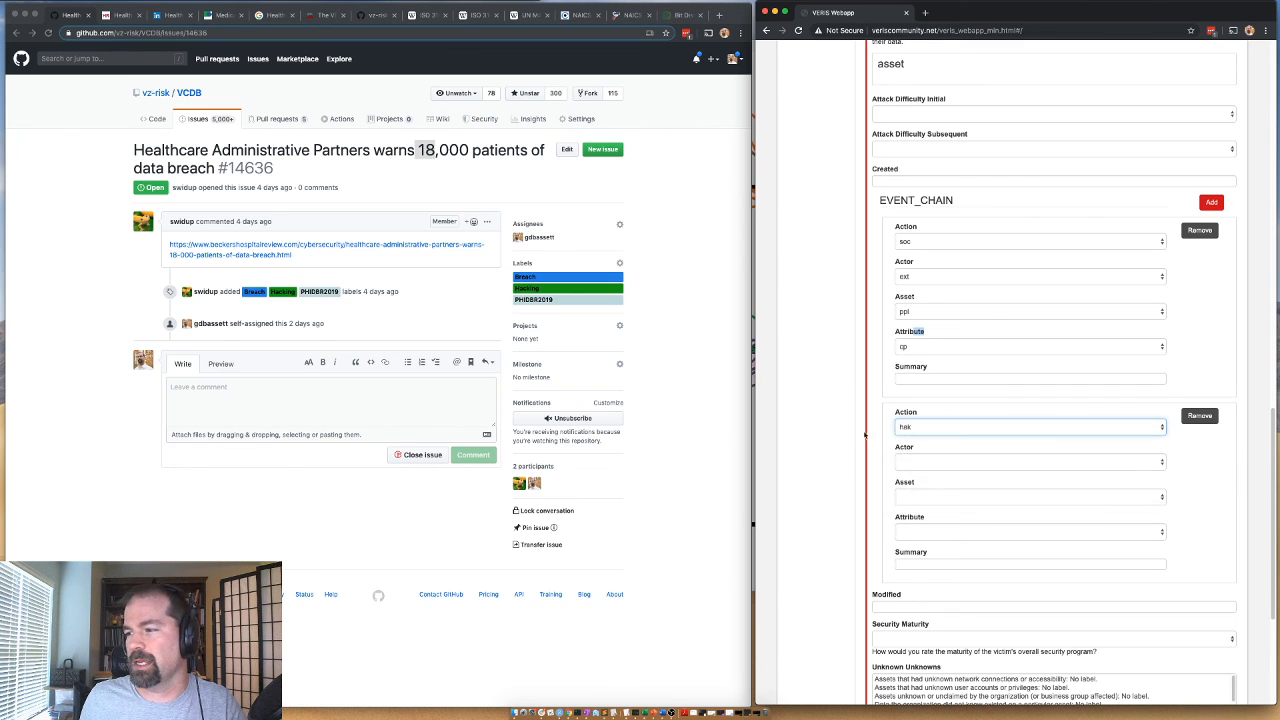
{"action": "left_click", "coordinate": [921, 462]}
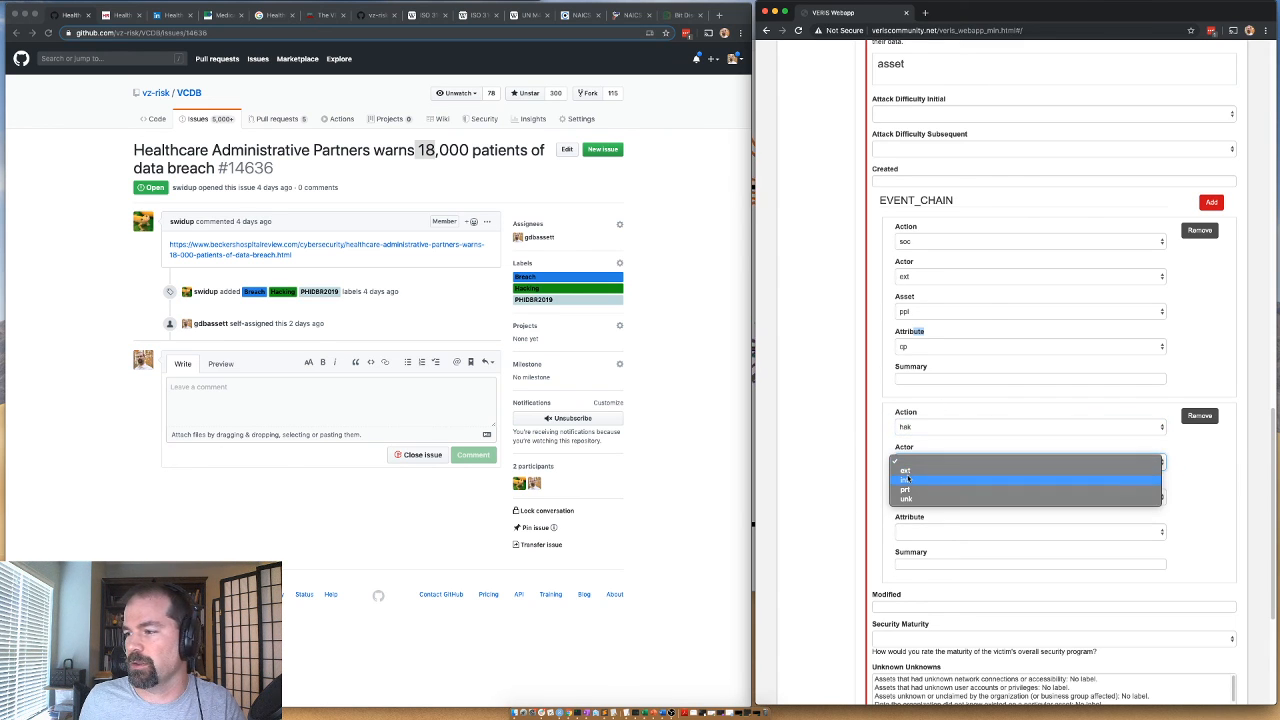
{"action": "left_click", "coordinate": [919, 503]}
{"action": "left_click", "coordinate": [919, 503]}
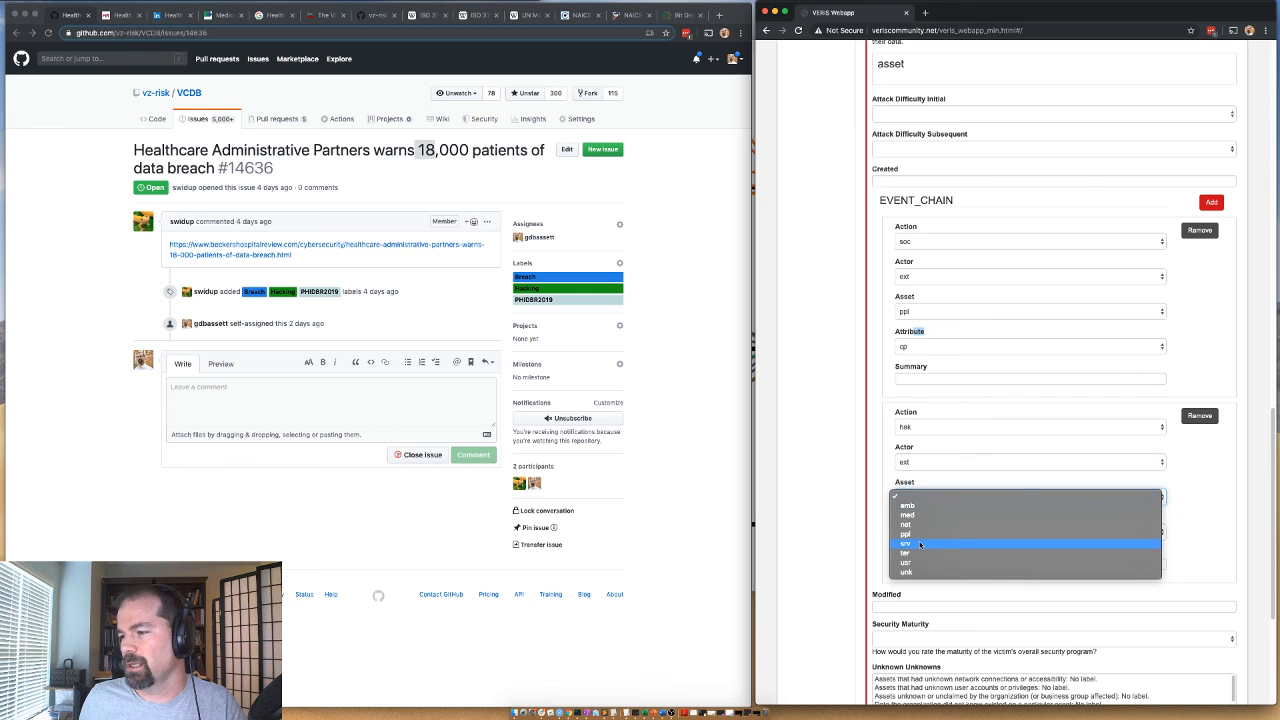
{"action": "left_click", "coordinate": [915, 541]}
{"action": "left_click", "coordinate": [915, 538]}
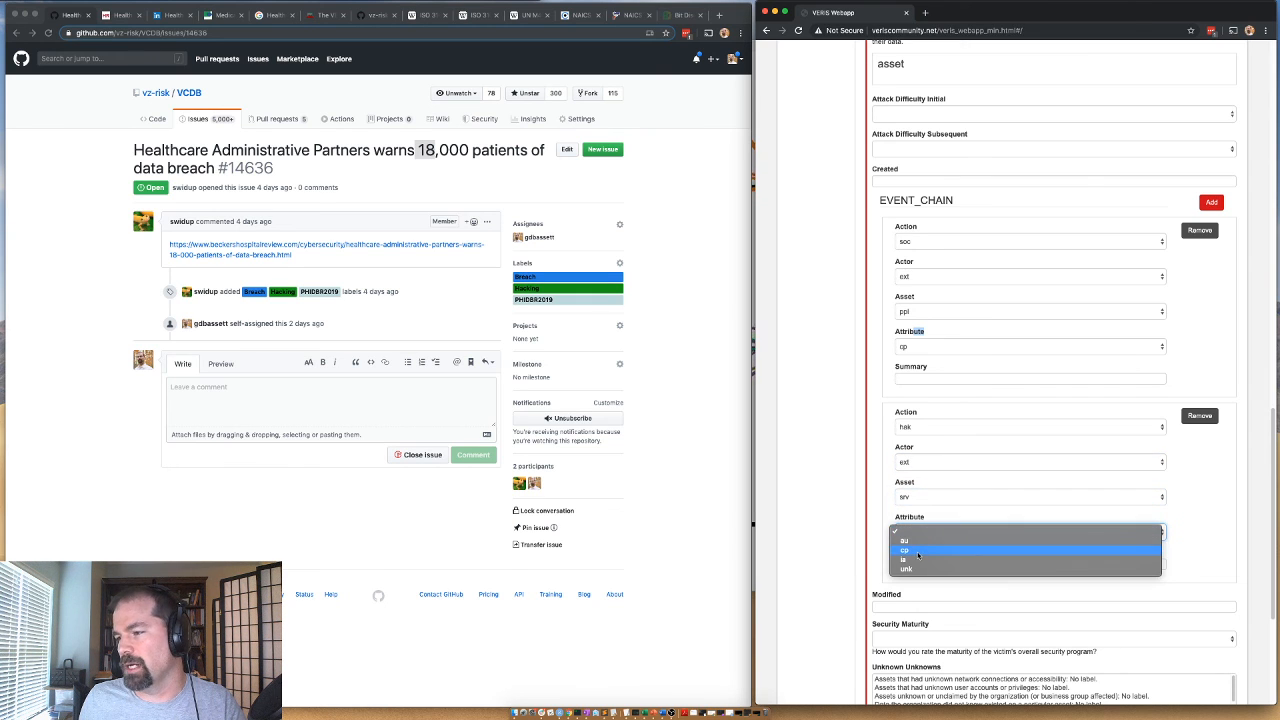
{"action": "left_click", "coordinate": [908, 543]}
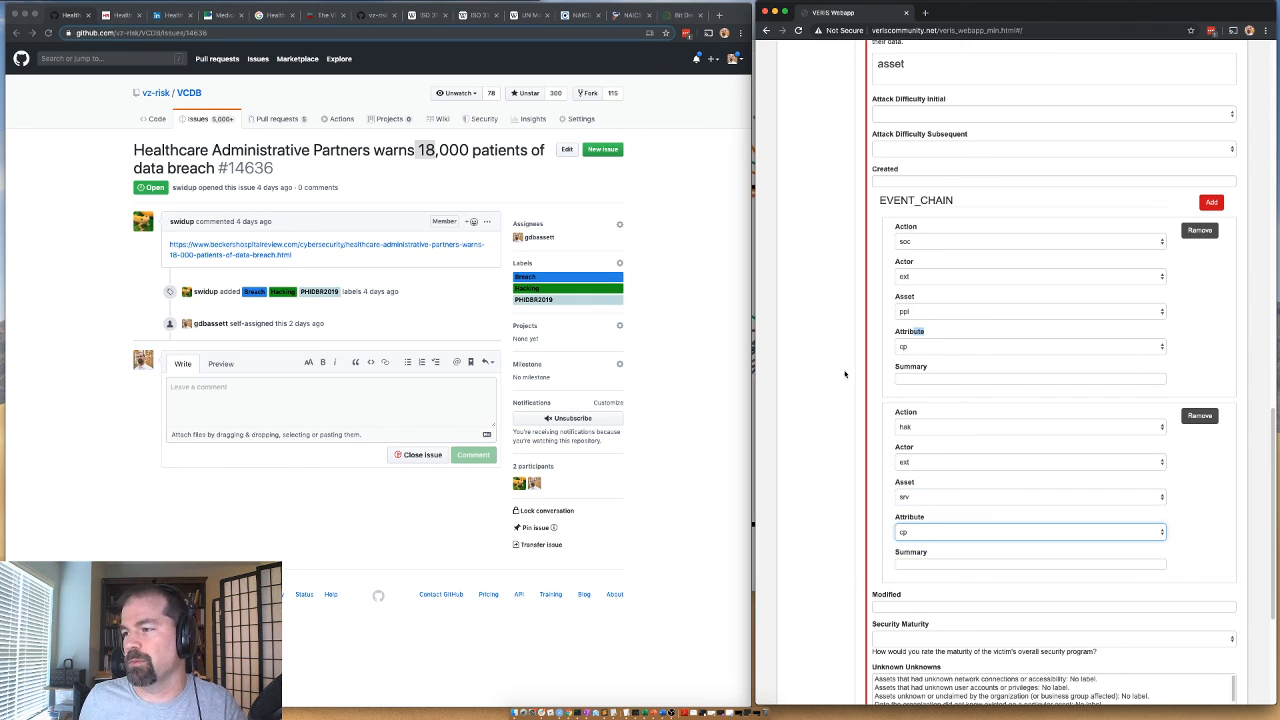
Set the Hacking action's variety to Use of stolen creds and its vector to Web application, and collapse the Action section.
{"action": "scroll", "coordinate": [842, 362], "scroll_direction": "up", "scroll_amount": 10}
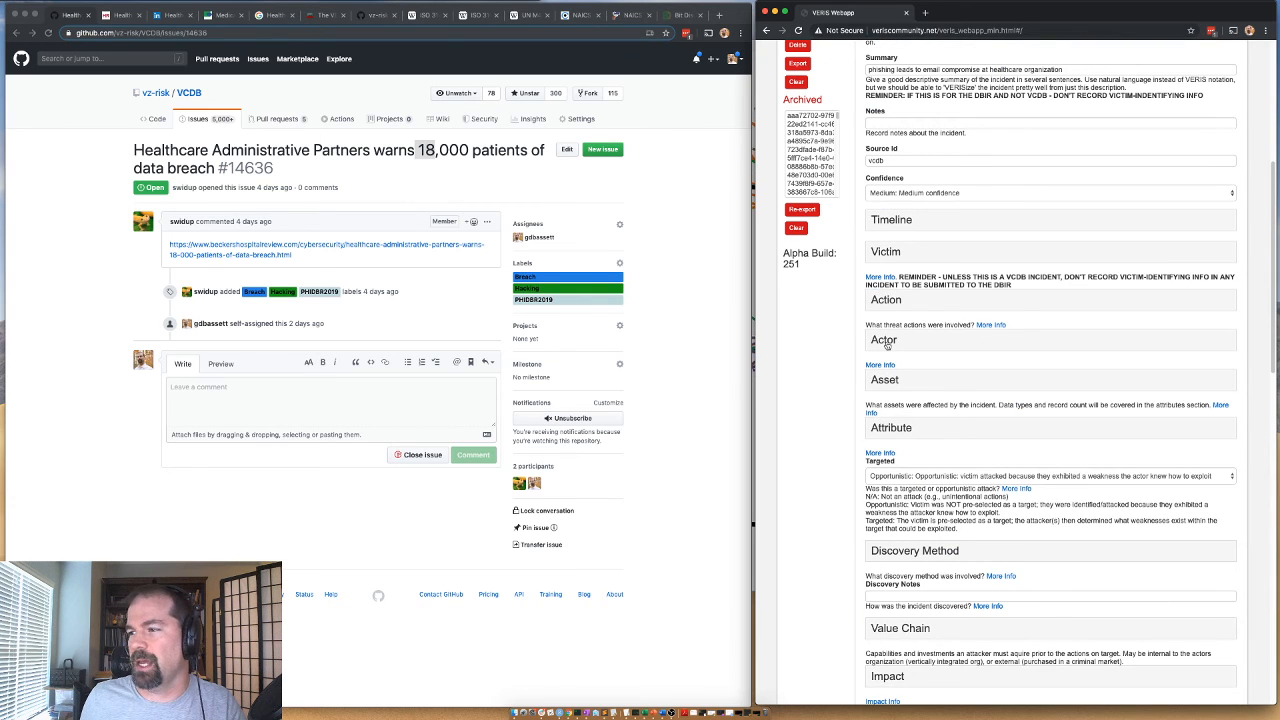
{"action": "left_click", "coordinate": [886, 342]}
{"action": "left_click", "coordinate": [884, 299]}
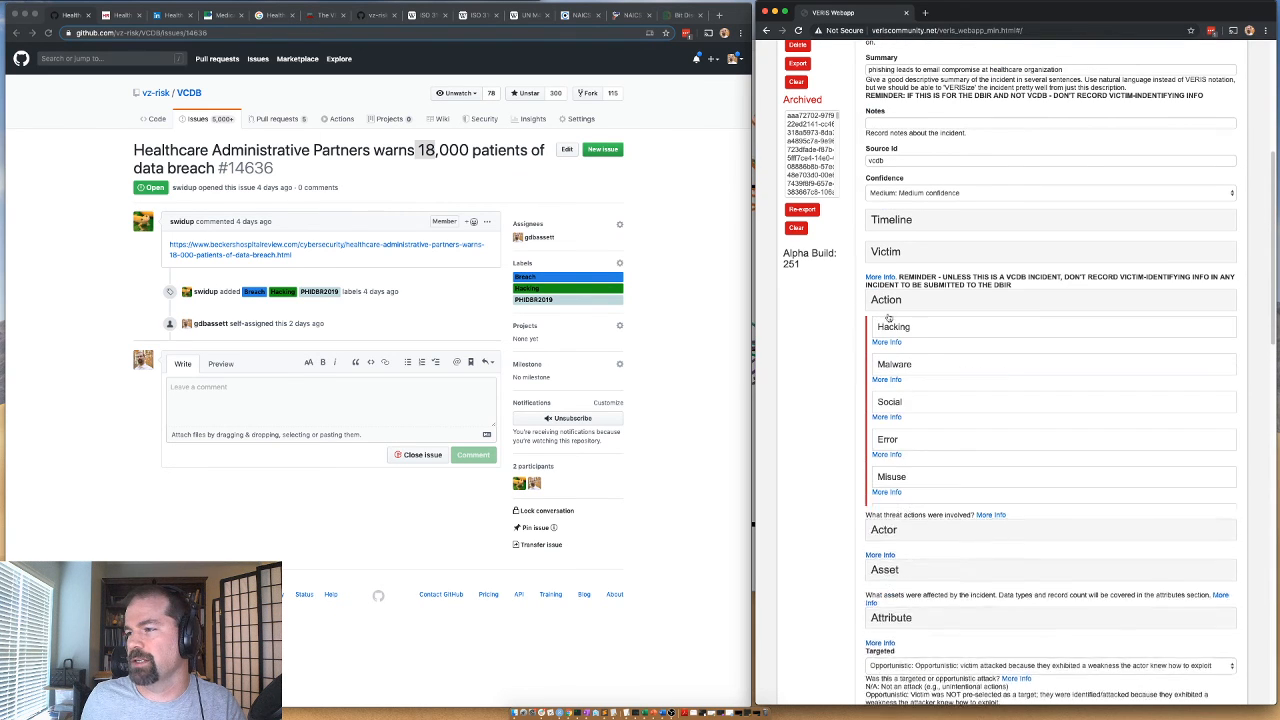
{"action": "left_click", "coordinate": [893, 327]}
{"action": "scroll", "coordinate": [905, 369], "scroll_direction": "down", "scroll_amount": 2}
{"action": "scroll", "coordinate": [905, 368], "scroll_direction": "down", "scroll_amount": 3}
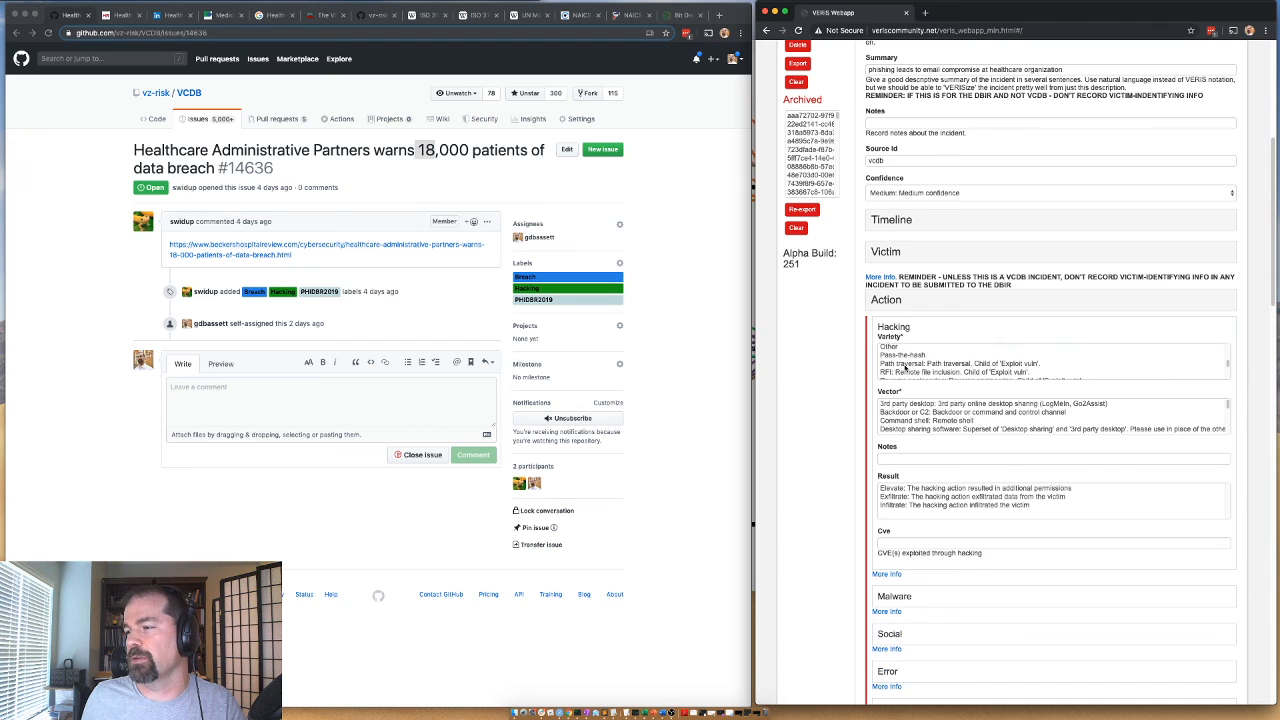
{"action": "scroll", "coordinate": [905, 368], "scroll_direction": "down", "scroll_amount": 3}
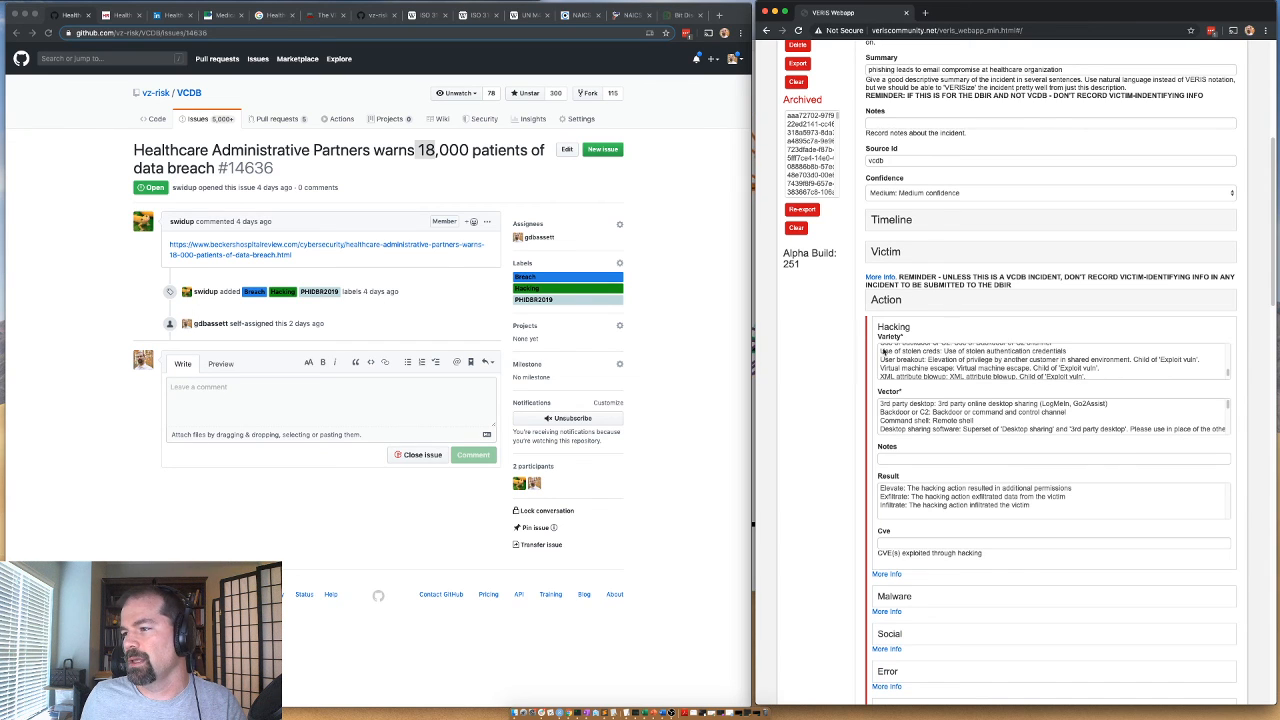
{"action": "left_click", "coordinate": [885, 352]}
{"action": "scroll", "coordinate": [900, 424], "scroll_direction": "down", "scroll_amount": 5}
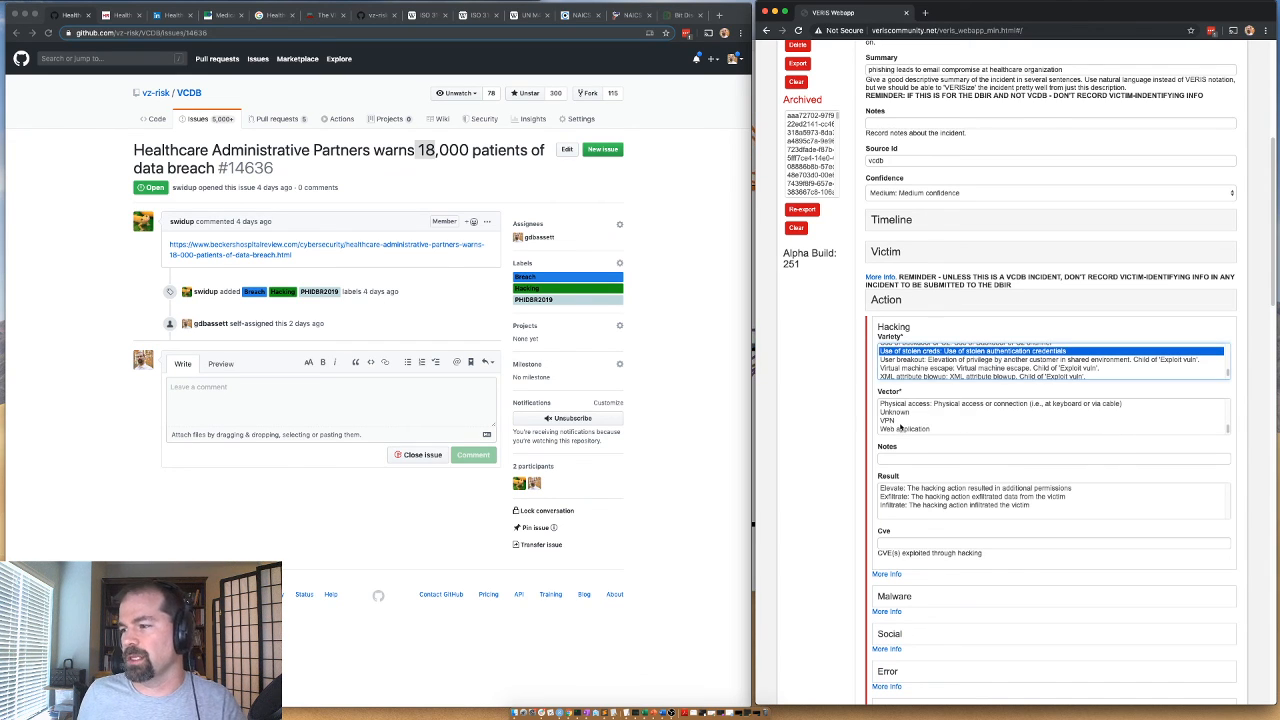
{"action": "left_click", "coordinate": [897, 430]}
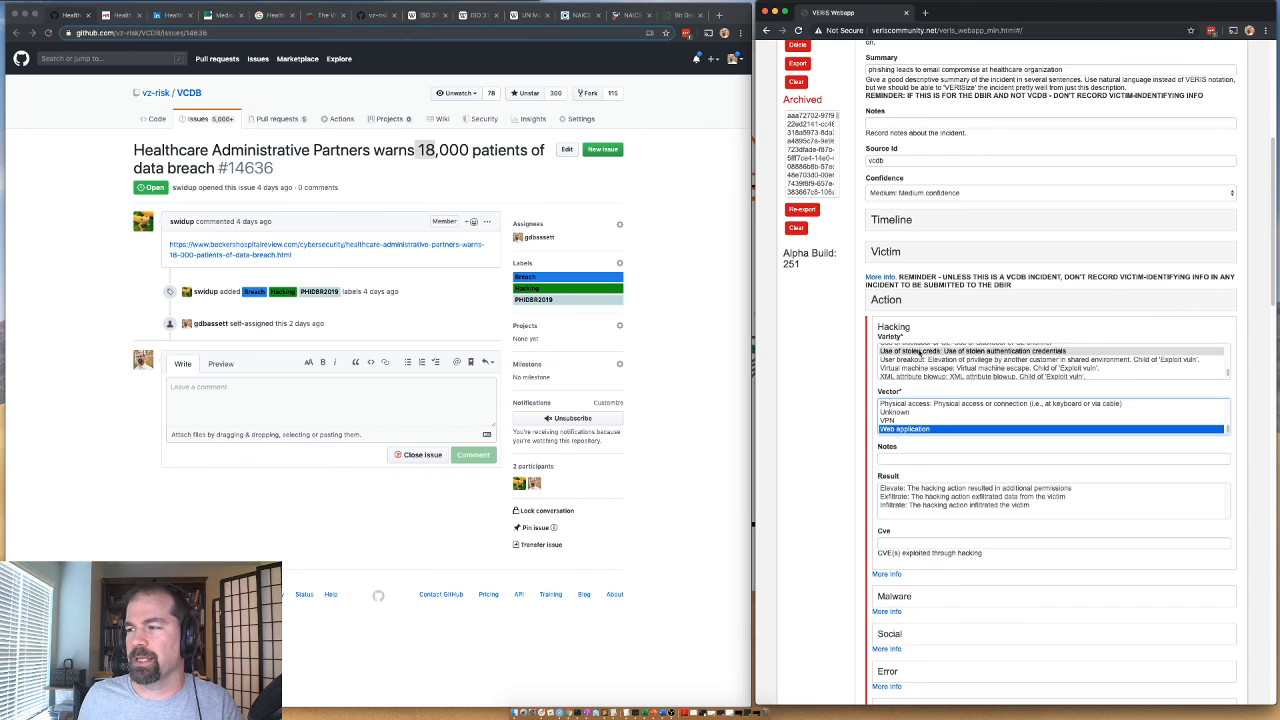
{"action": "left_click", "coordinate": [903, 327]}
Set the Analysis Status to Validated and save the incident.
{"action": "scroll", "coordinate": [900, 310], "scroll_direction": "down", "scroll_amount": 10}
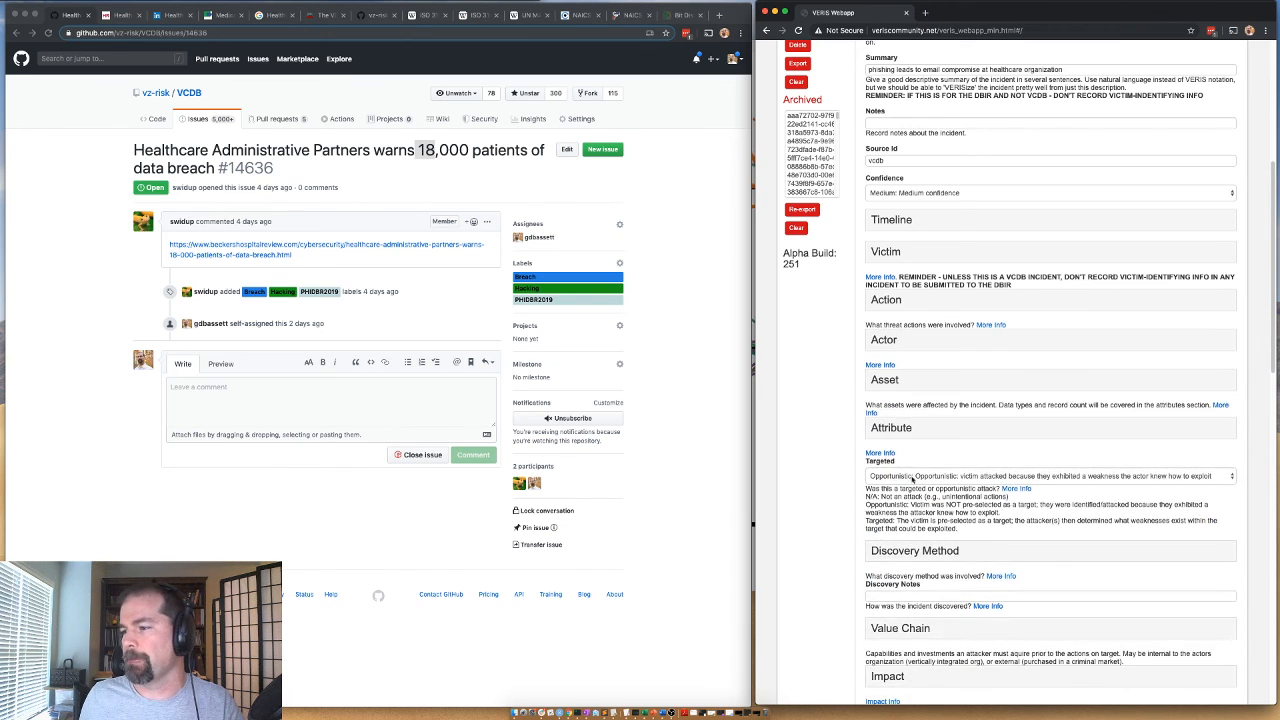
{"action": "scroll", "coordinate": [889, 340], "scroll_direction": "down", "scroll_amount": 3}
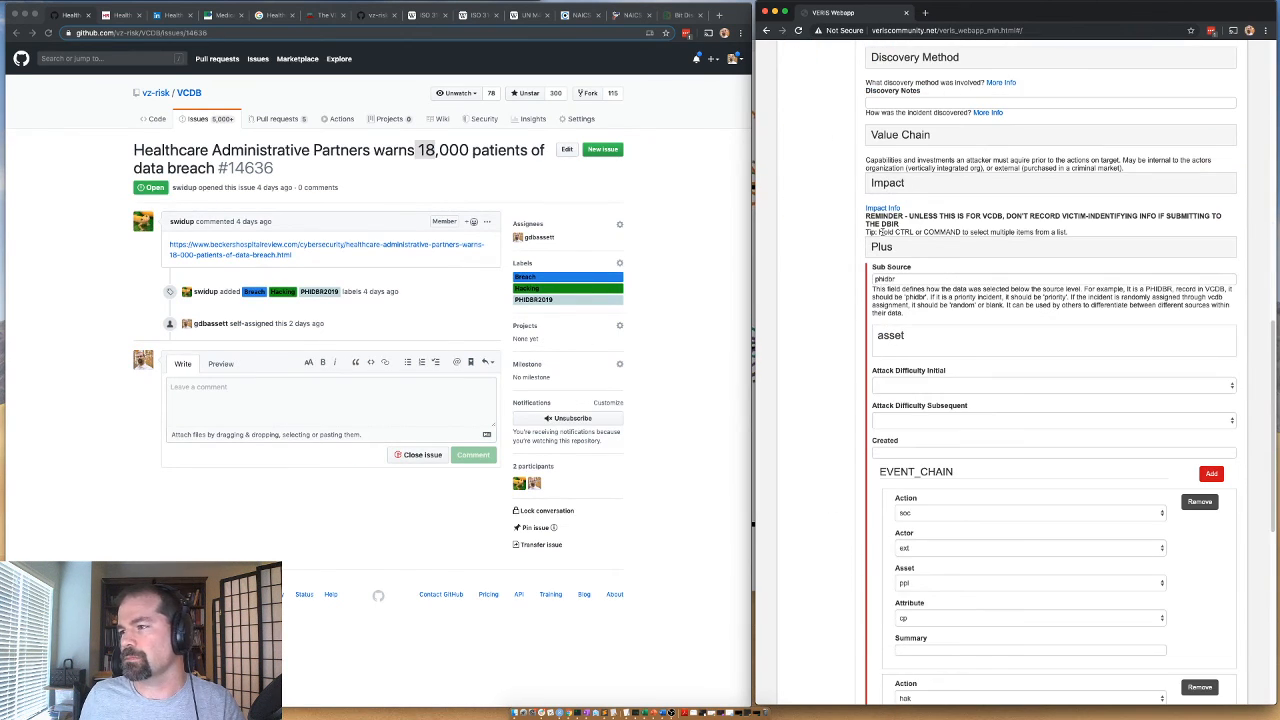
{"action": "scroll", "coordinate": [905, 385], "scroll_direction": "down", "scroll_amount": 5}
{"action": "scroll", "coordinate": [895, 520], "scroll_direction": "down", "scroll_amount": 4}
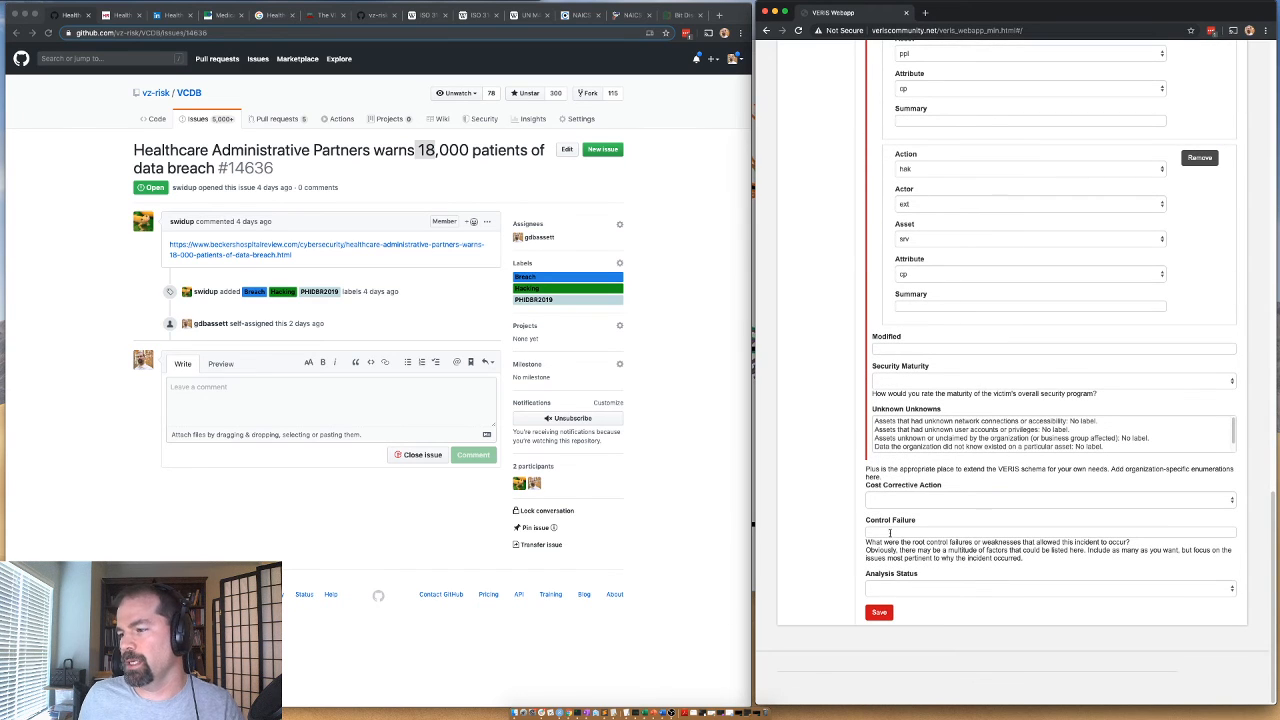
{"action": "left_click", "coordinate": [889, 590]}
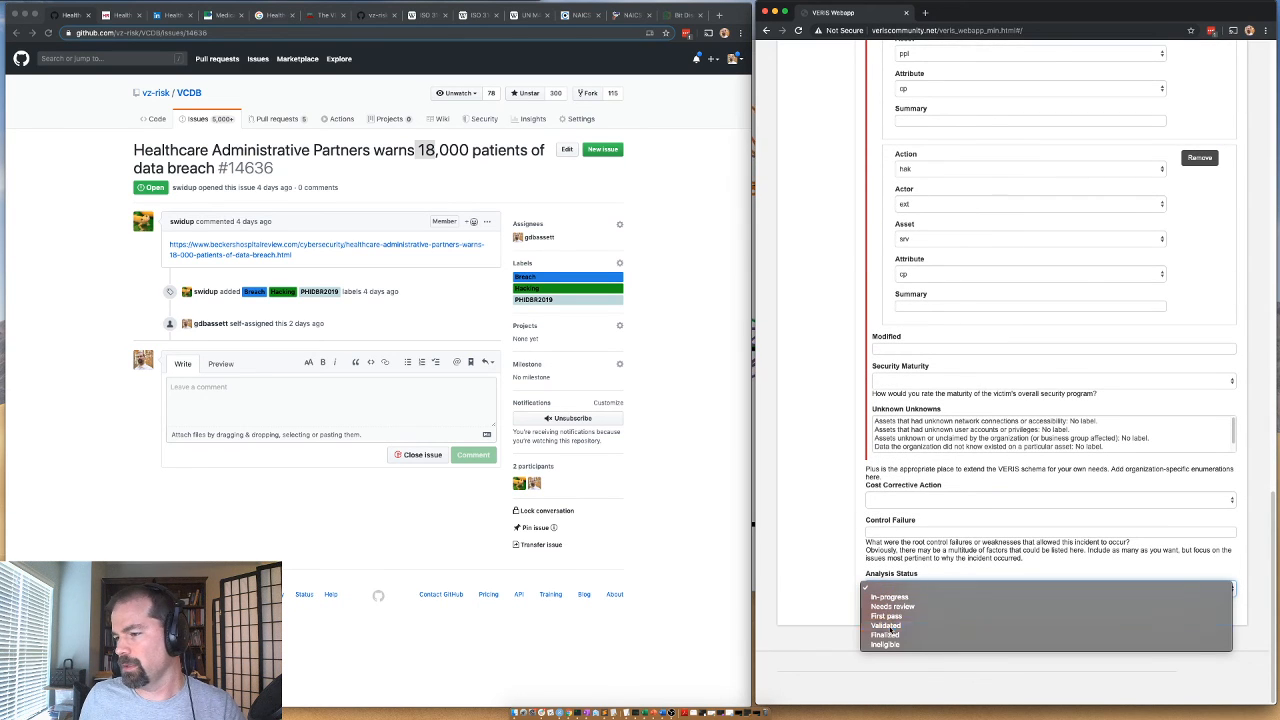
{"action": "left_click", "coordinate": [878, 614]}
{"action": "left_click", "coordinate": [878, 613]}
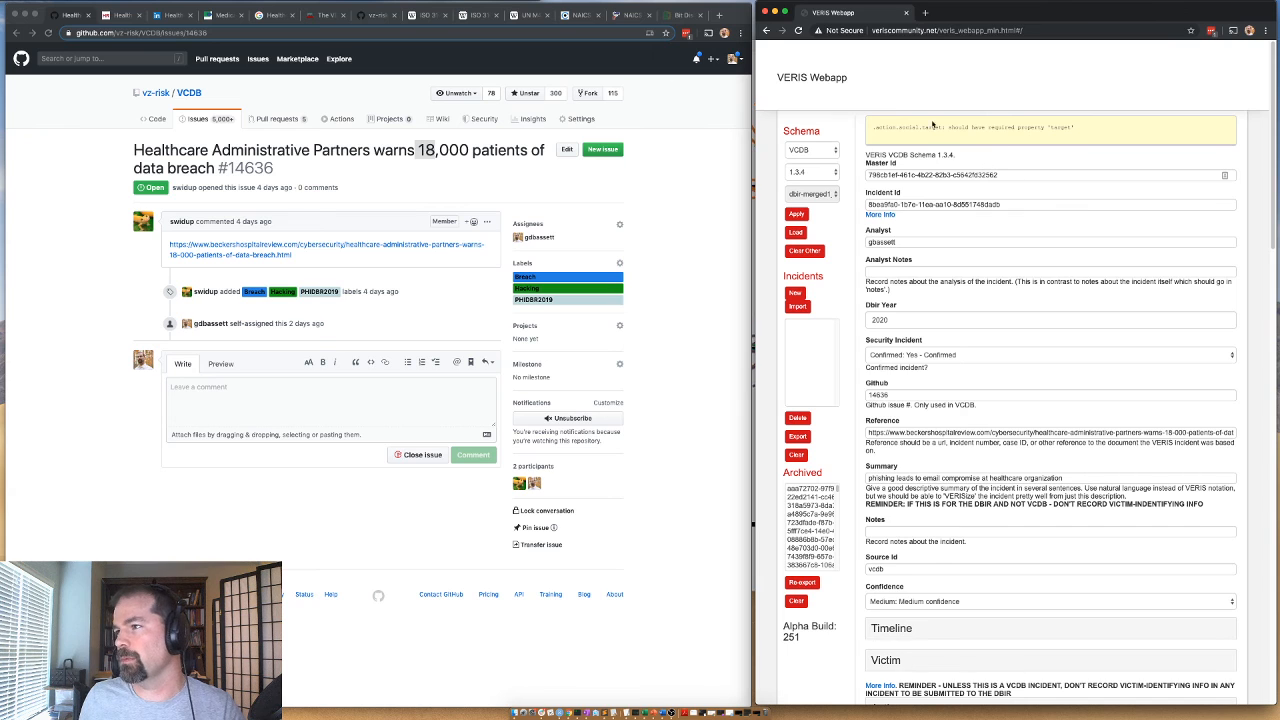
Read the validation message above the form and expand the Social action to show its Target field.
{"action": "scroll", "coordinate": [957, 334], "scroll_direction": "down", "scroll_amount": 15}
{"action": "right_click", "coordinate": [957, 399]}
{"action": "left_click", "coordinate": [822, 416]}
{"action": "left_click", "coordinate": [883, 360]}
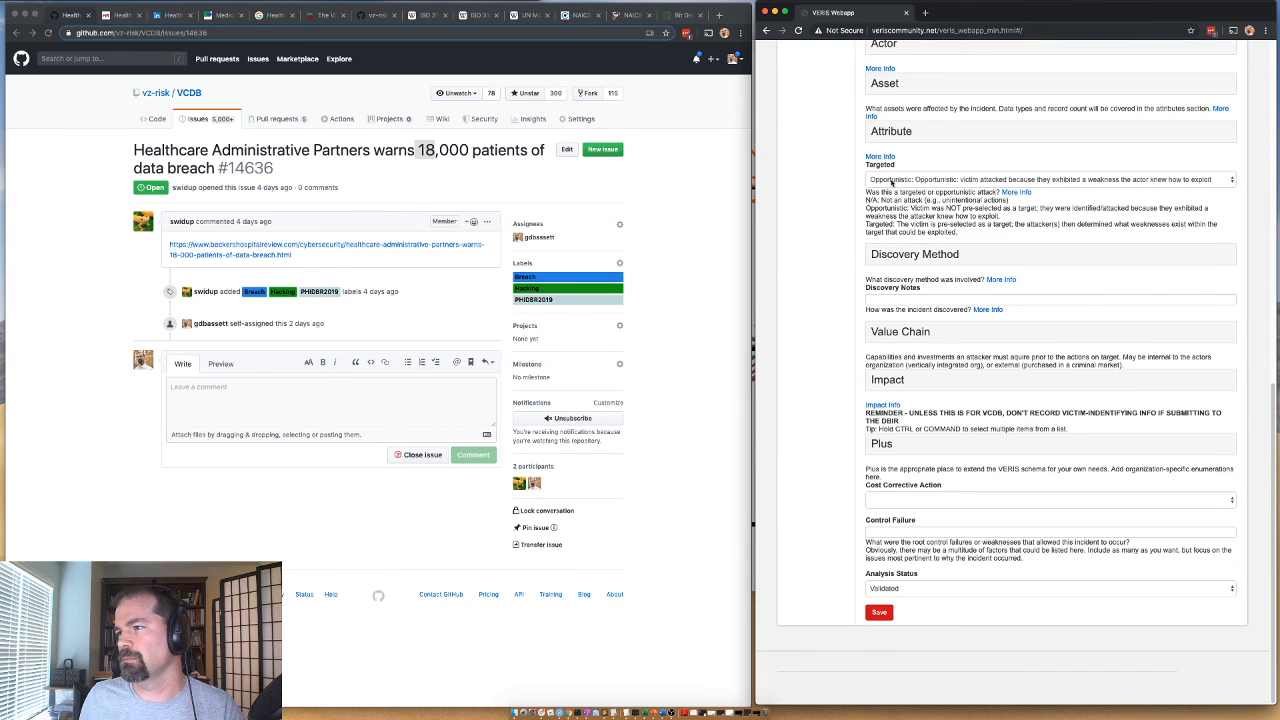
{"action": "scroll", "coordinate": [893, 190], "scroll_direction": "up", "scroll_amount": 10}
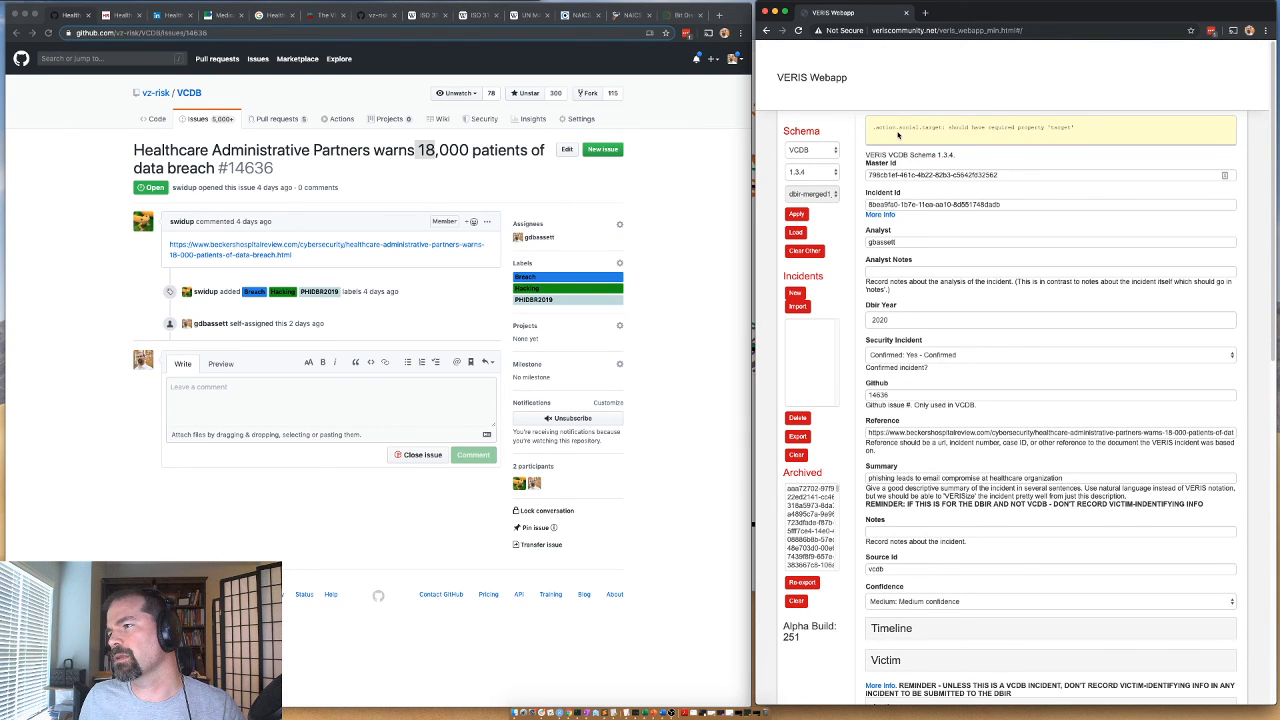
{"action": "scroll", "coordinate": [892, 170], "scroll_direction": "down", "scroll_amount": 5}
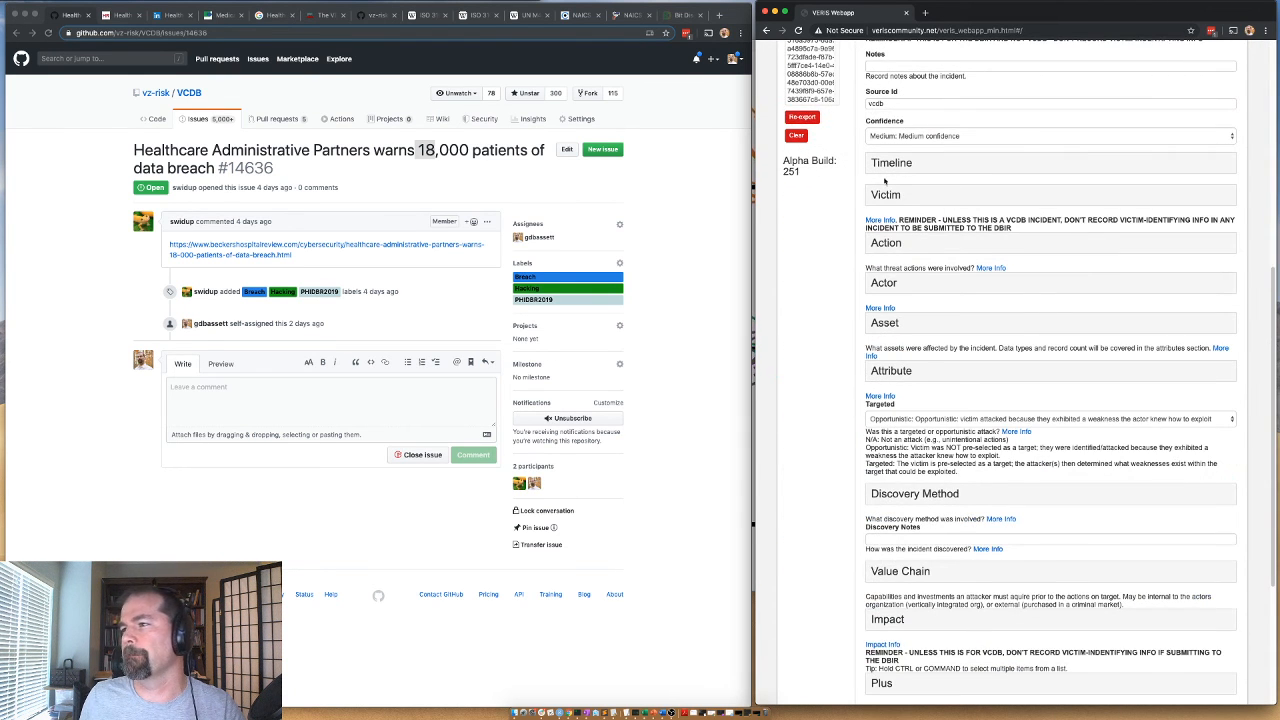
{"action": "scroll", "coordinate": [890, 190], "scroll_direction": "up", "scroll_amount": 1}
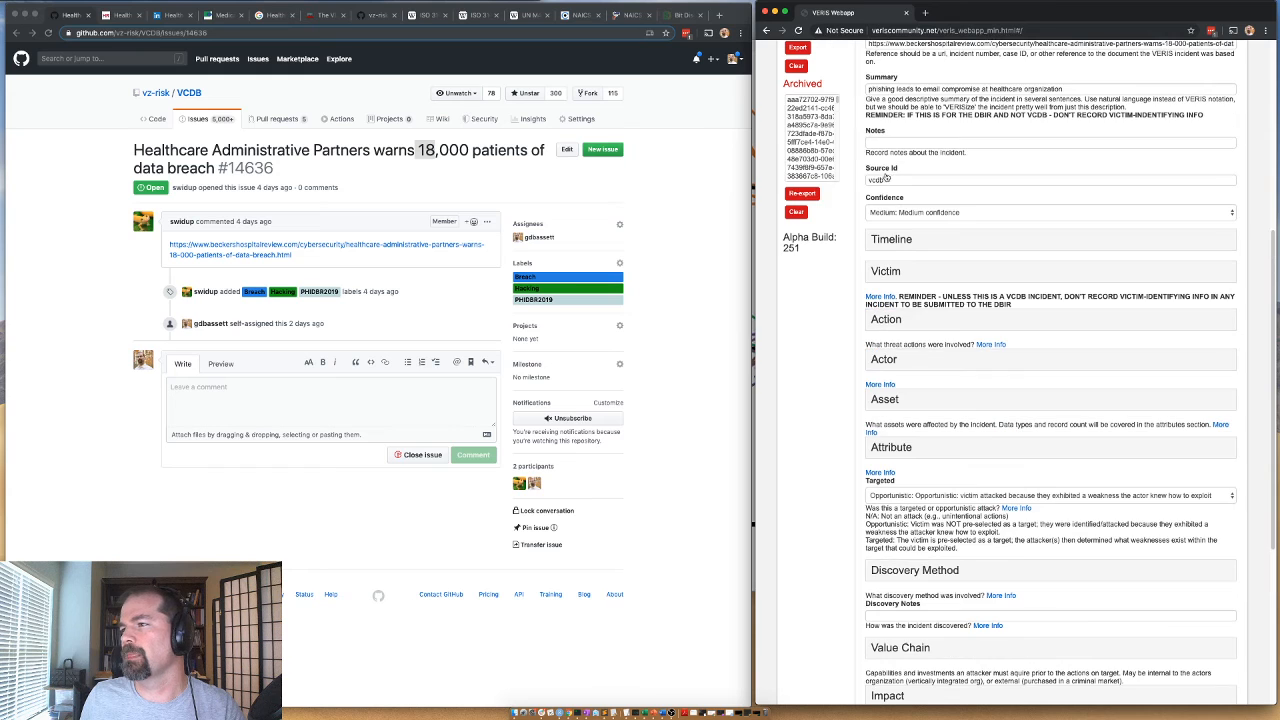
{"action": "left_click", "coordinate": [880, 321]}
{"action": "left_click", "coordinate": [889, 424]}
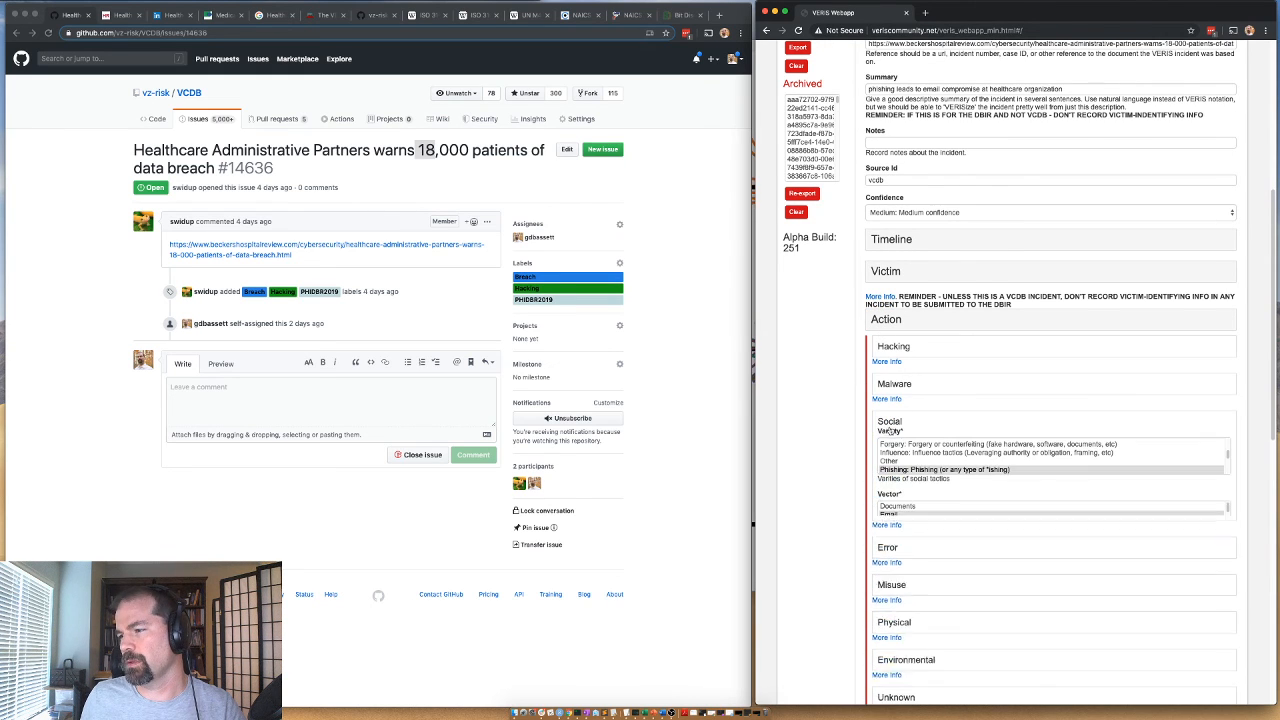
{"action": "scroll", "coordinate": [921, 566], "scroll_direction": "down", "scroll_amount": 1}
{"action": "left_click_drag", "start_coordinate": [875, 553], "coordinate": [871, 556]}
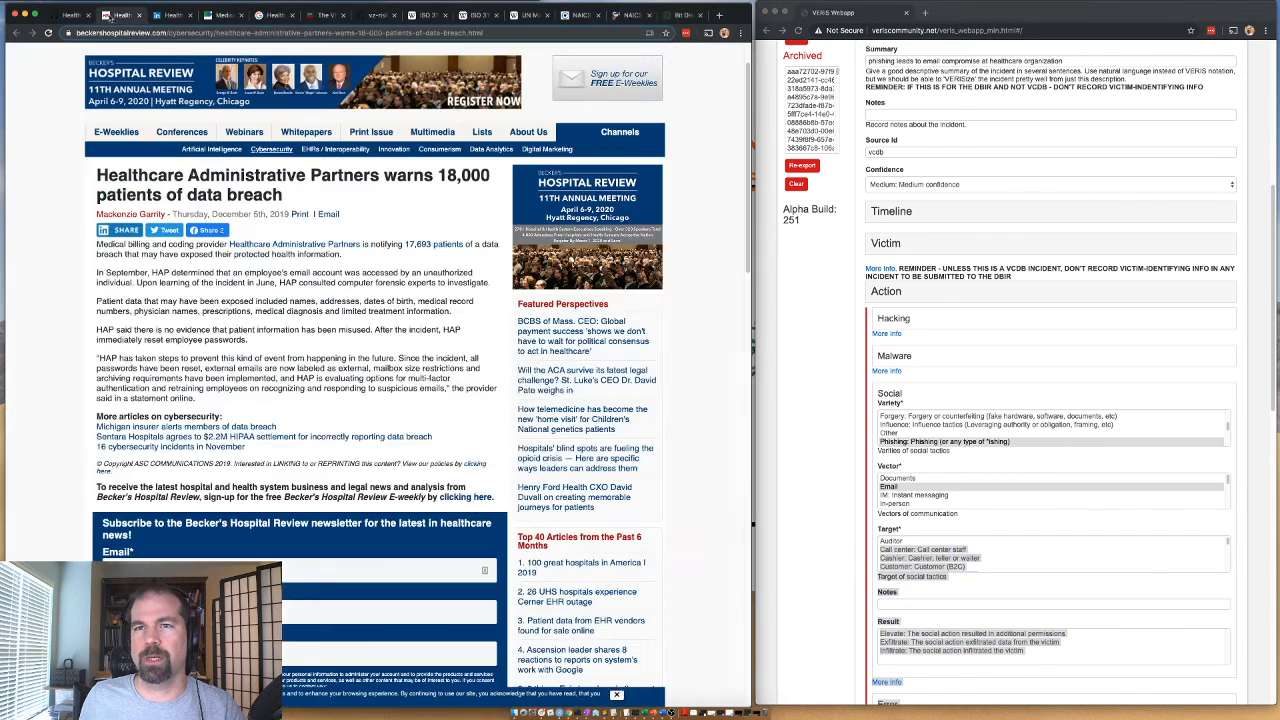
Check in the Becker's article who was targeted and set the Social action's Target to Unknown.
{"action": "left_click", "coordinate": [112, 16]}
{"action": "left_click_drag", "start_coordinate": [216, 273], "coordinate": [307, 276]}
{"action": "left_click", "coordinate": [900, 557]}
{"action": "scroll", "coordinate": [921, 559], "scroll_direction": "down", "scroll_amount": 5}
{"action": "left_click", "coordinate": [906, 568]}
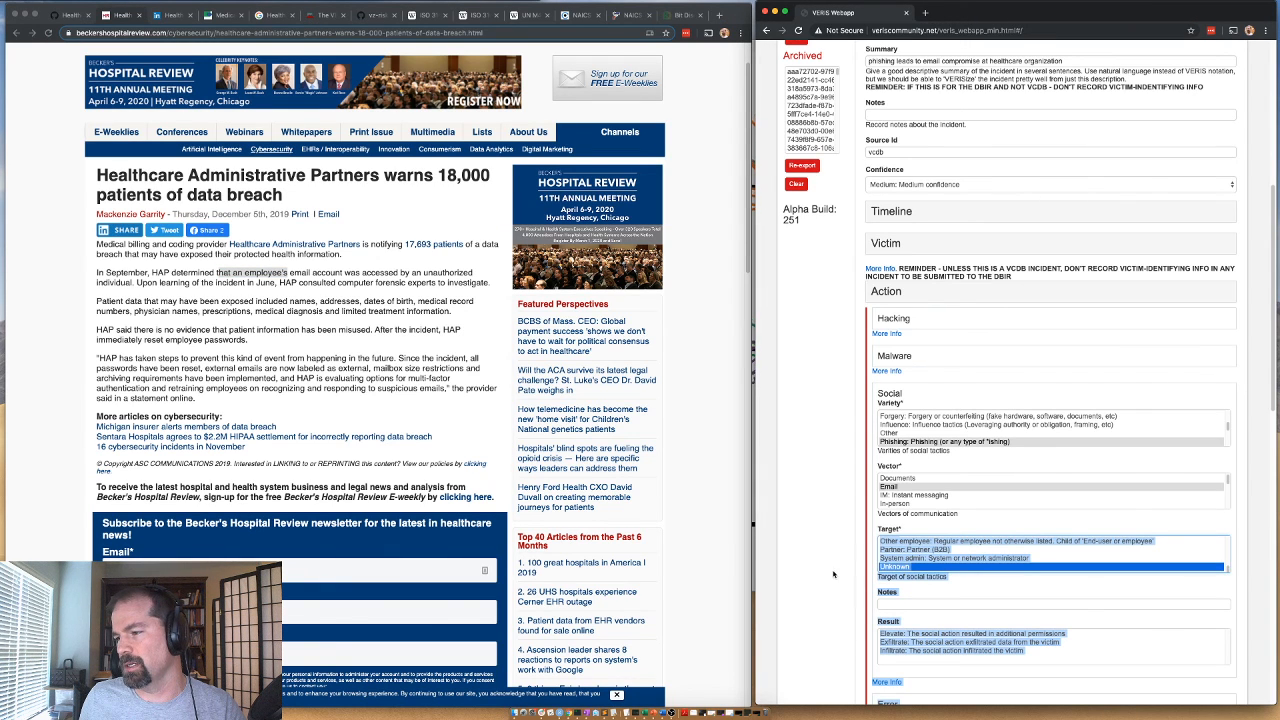
Save the incident again and copy the complete JSON output from the Thank You page.
{"action": "scroll", "coordinate": [846, 574], "scroll_direction": "down", "scroll_amount": 20}
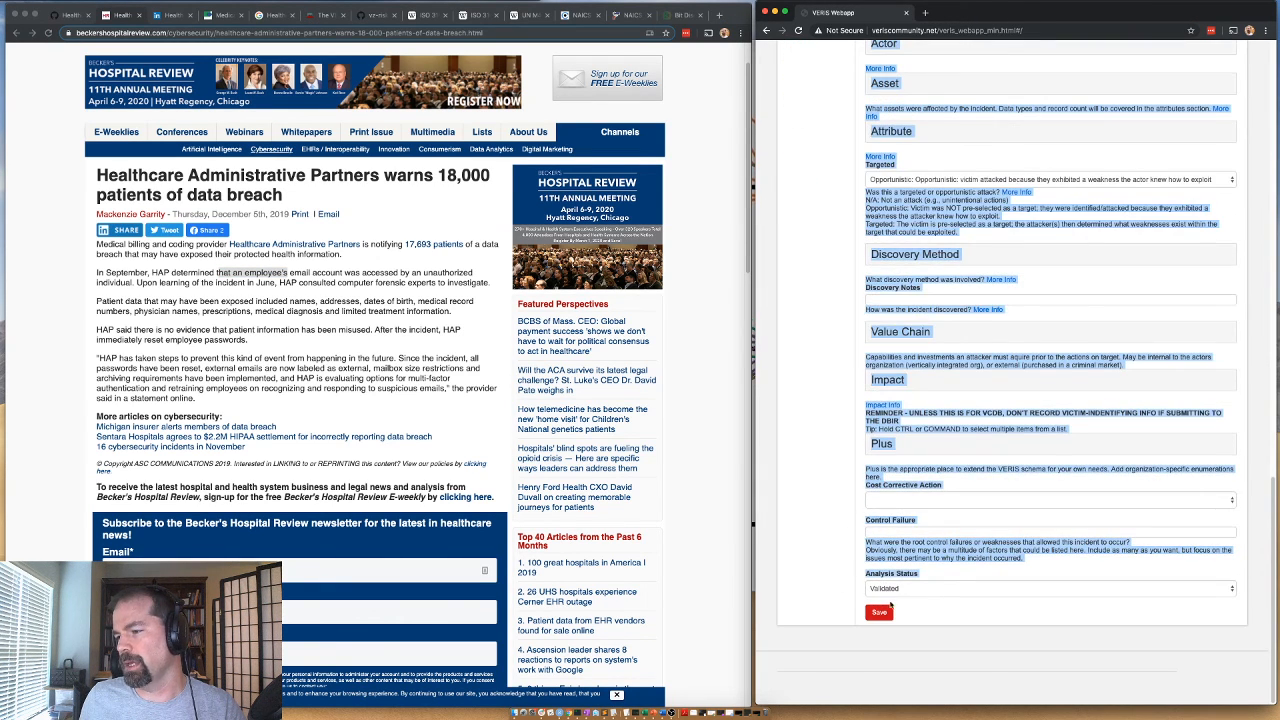
{"action": "left_click", "coordinate": [880, 612]}
{"action": "left_click_drag", "start_coordinate": [1090, 262], "coordinate": [788, 153]}
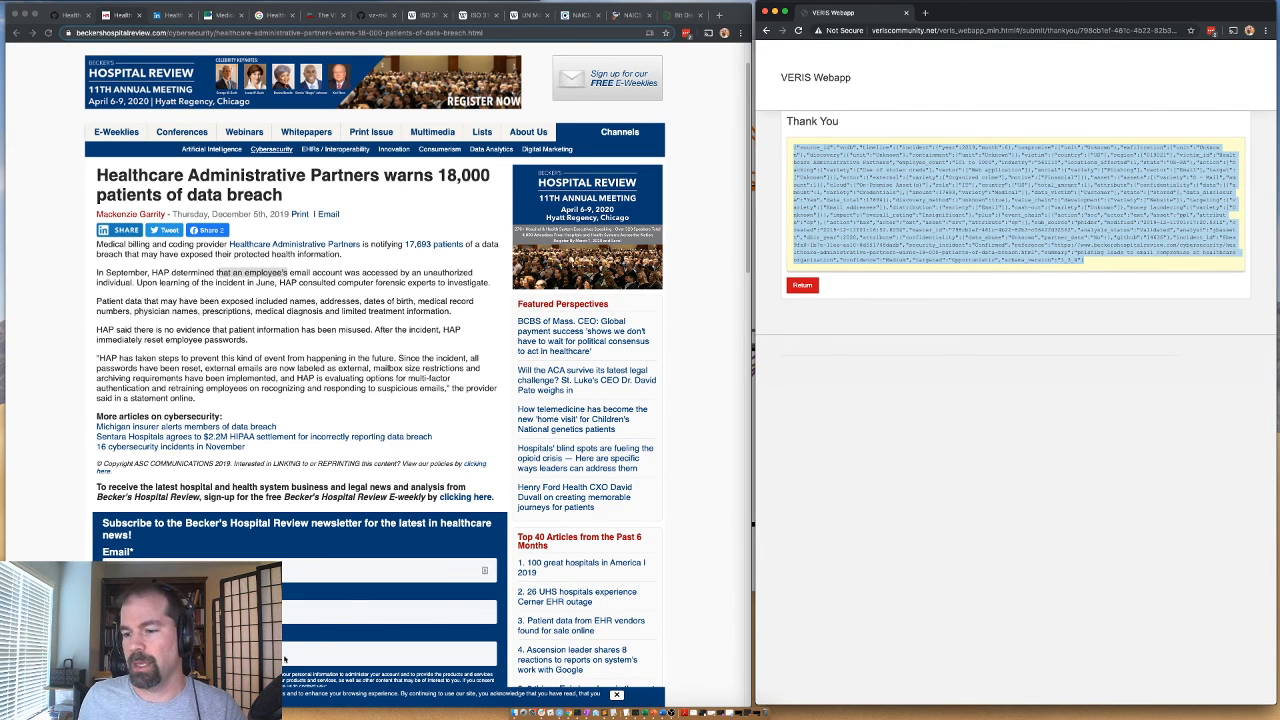
Paste the JSON into a new, enlarged text editor document and return the VERIS Webapp to a blank incident form.
{"action": "key", "text": "super+Tab"}
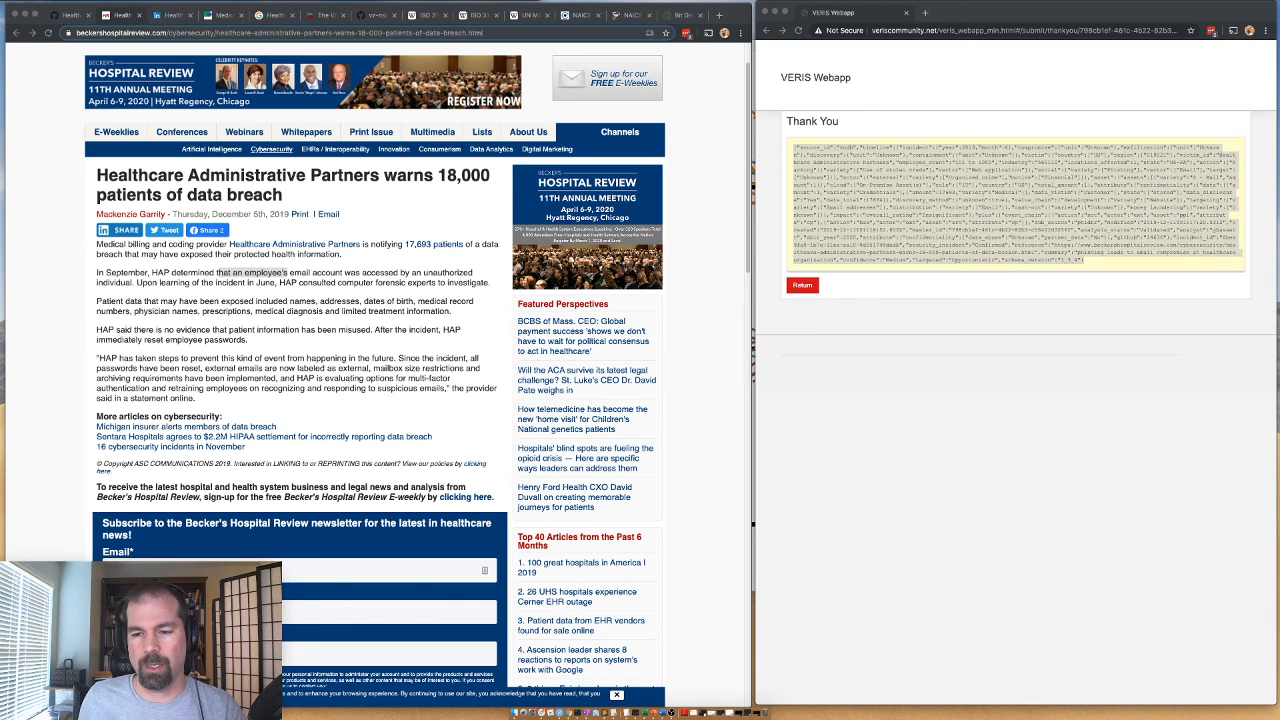
{"action": "key", "text": "super+n"}
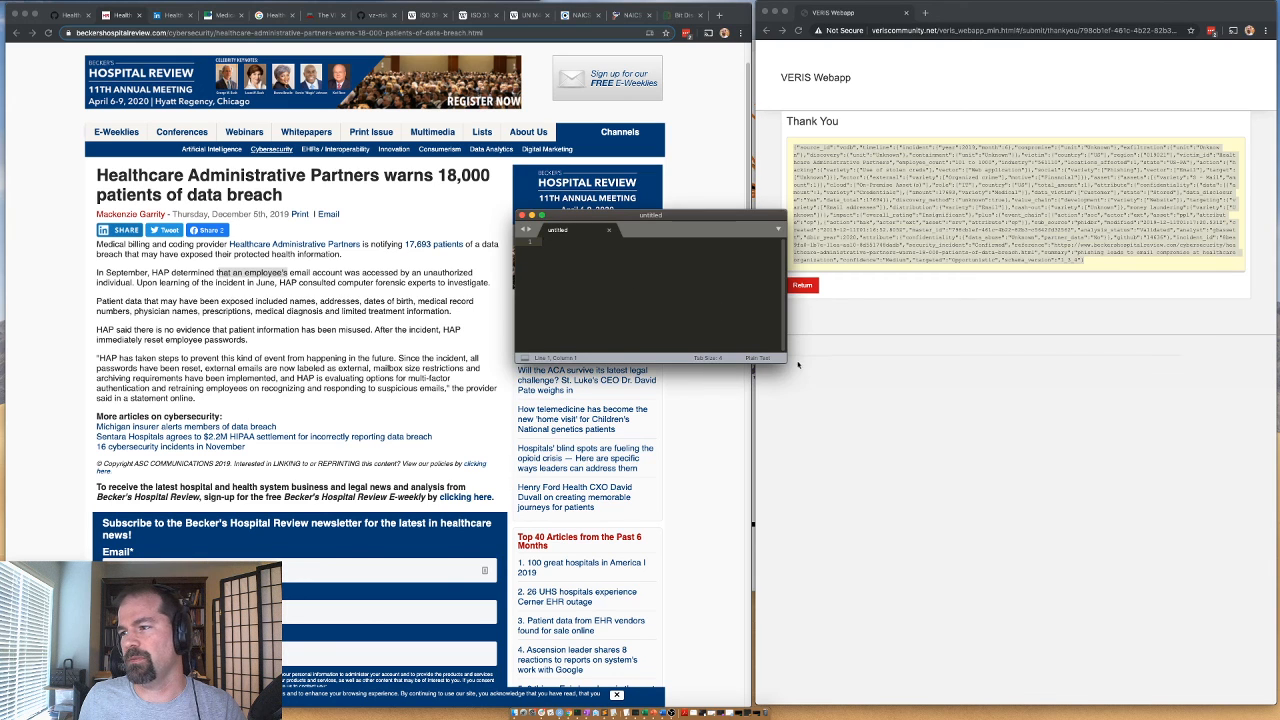
{"action": "left_click_drag", "start_coordinate": [784, 364], "coordinate": [1018, 571]}
{"action": "key", "text": "super+v"}
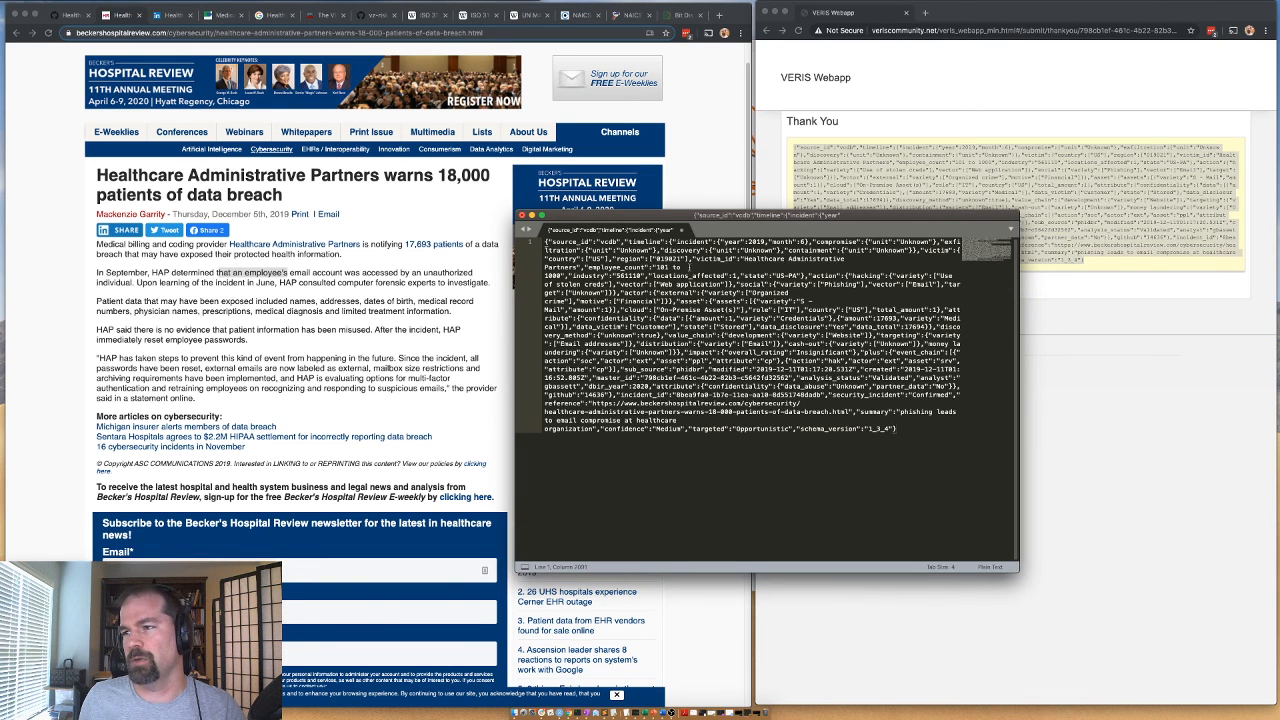
{"action": "left_click_drag", "start_coordinate": [672, 216], "coordinate": [643, 222]}
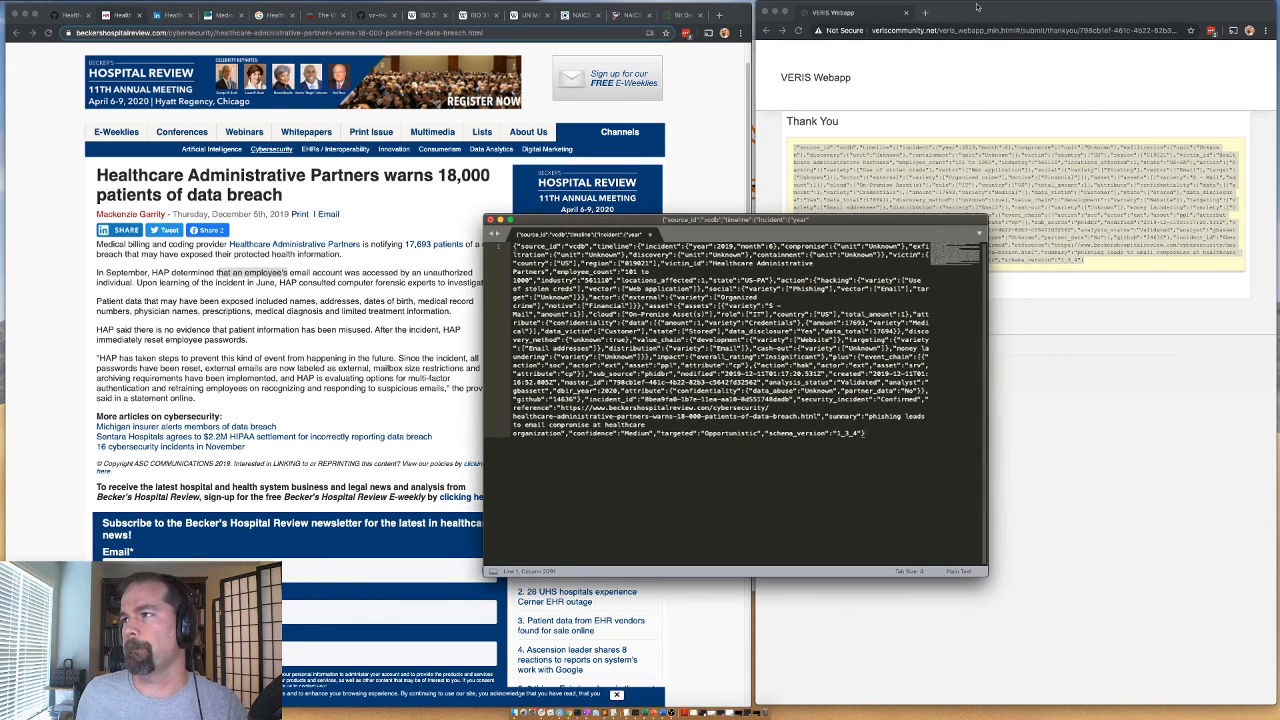
{"action": "left_click", "coordinate": [978, 15]}
{"action": "left_click", "coordinate": [802, 287]}
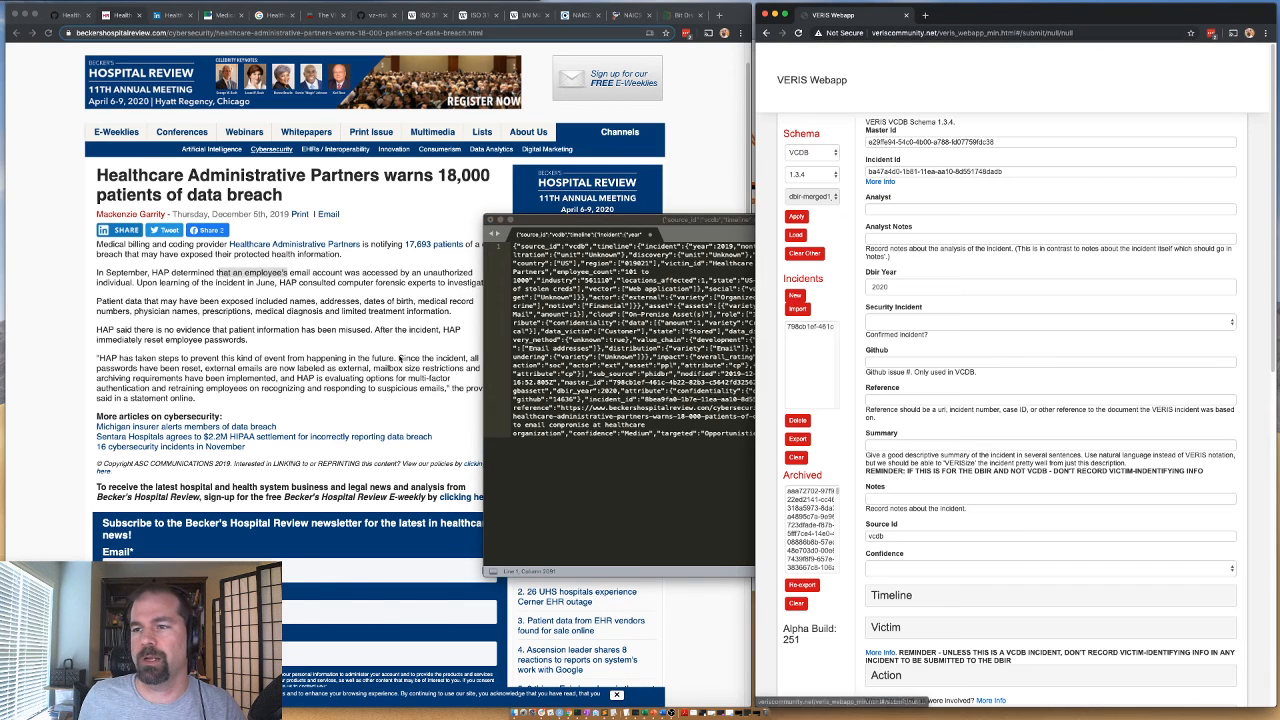
Close the Becker's article, close VCDB issue 14636 on GitHub and go back to the list of assigned issues.
{"action": "left_click", "coordinate": [401, 322]}
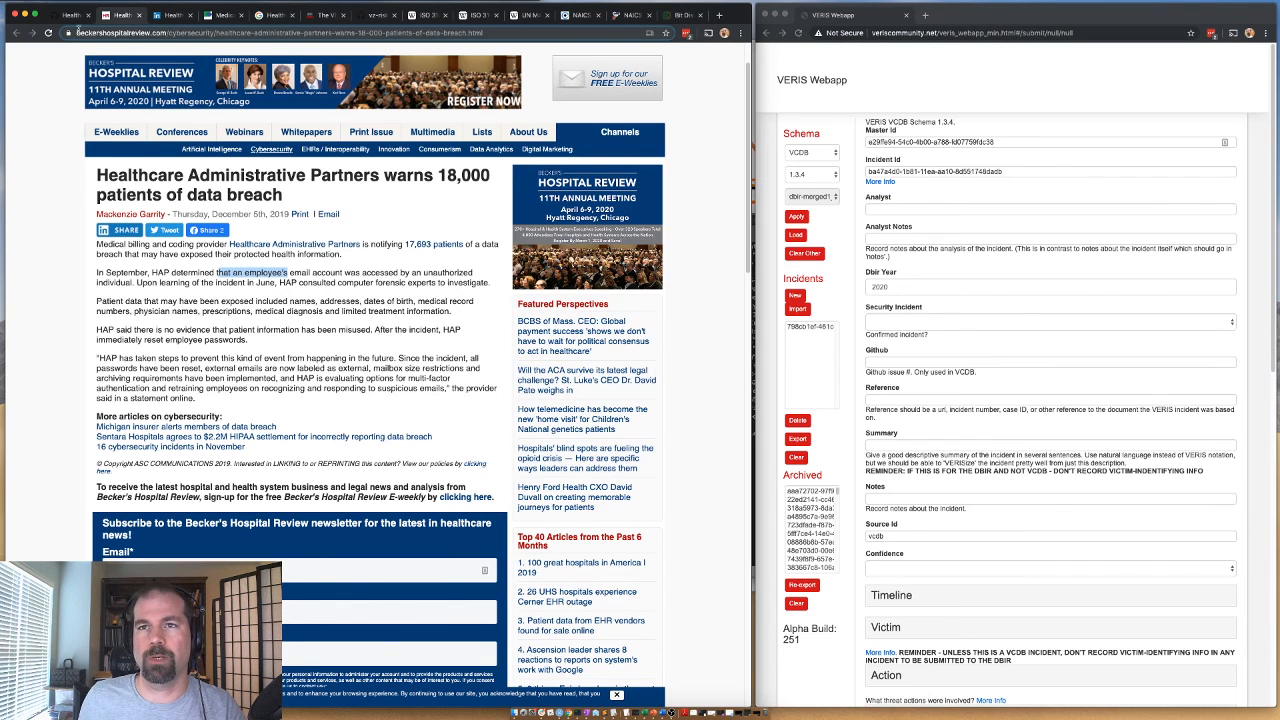
{"action": "left_click", "coordinate": [139, 16]}
{"action": "left_click", "coordinate": [71, 16]}
{"action": "left_click", "coordinate": [420, 456]}
{"action": "left_click", "coordinate": [16, 32]}
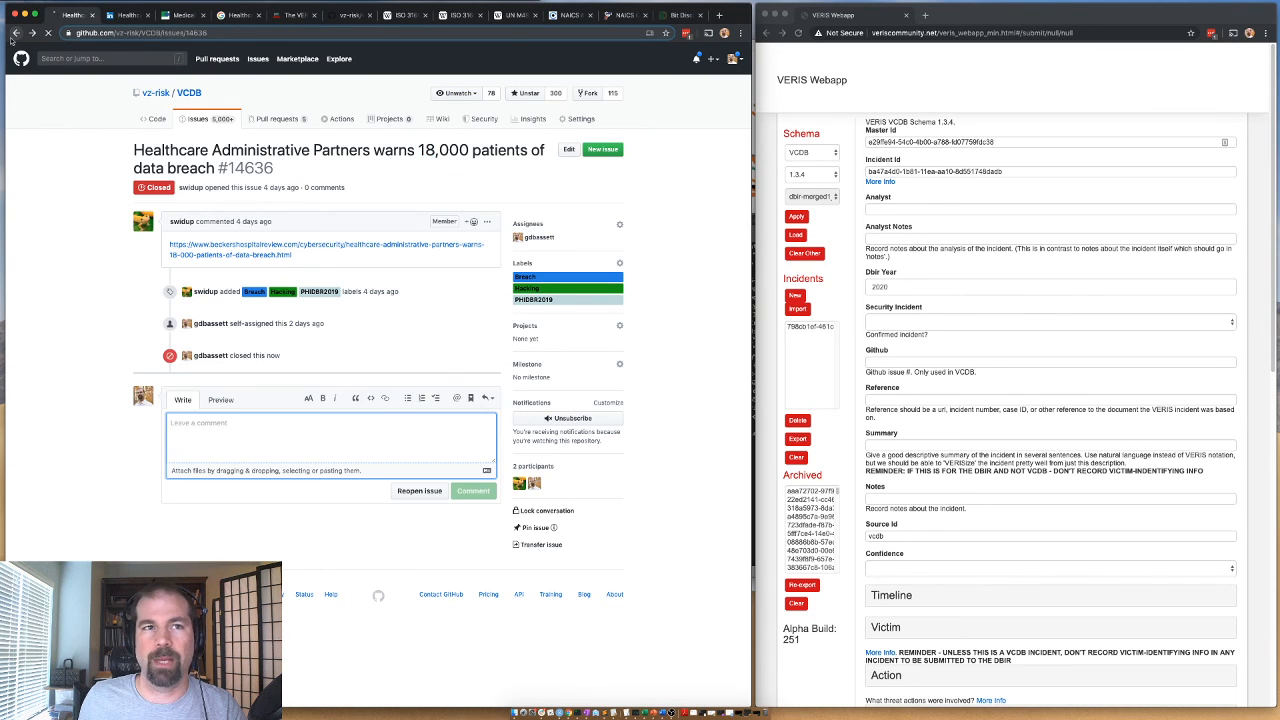
{"action": "mouse_move", "coordinate": [226, 376]}
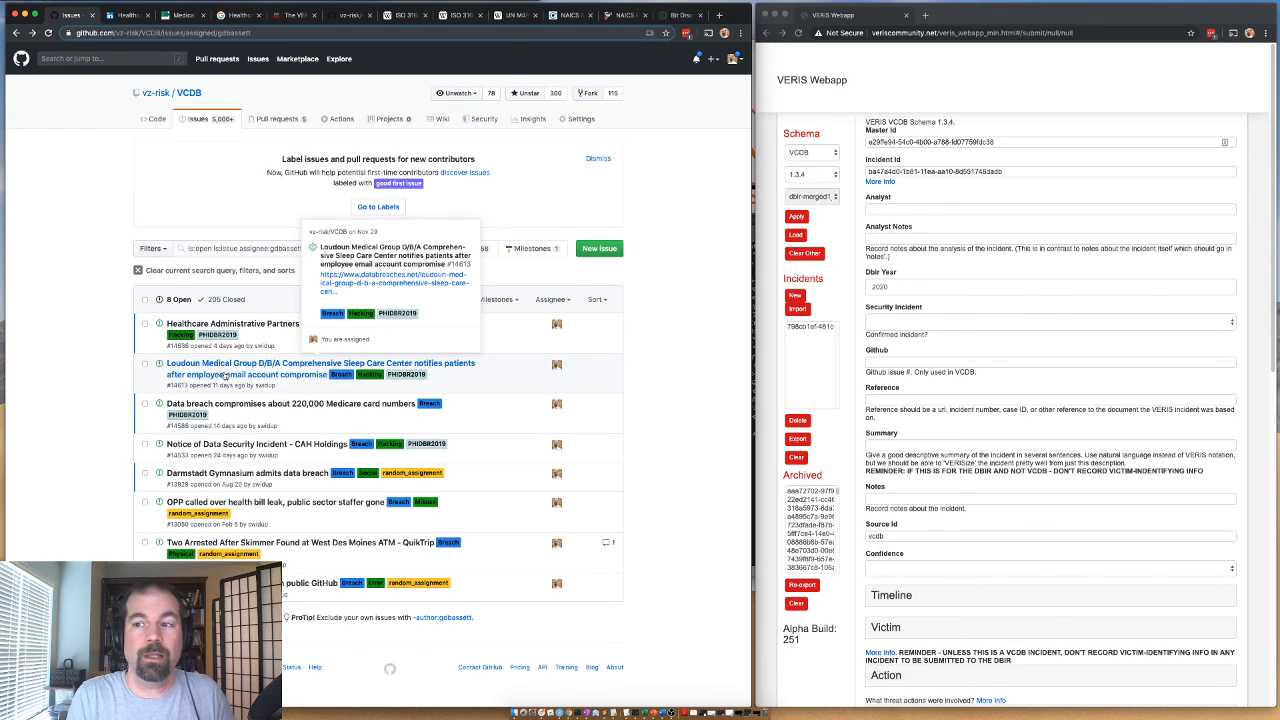
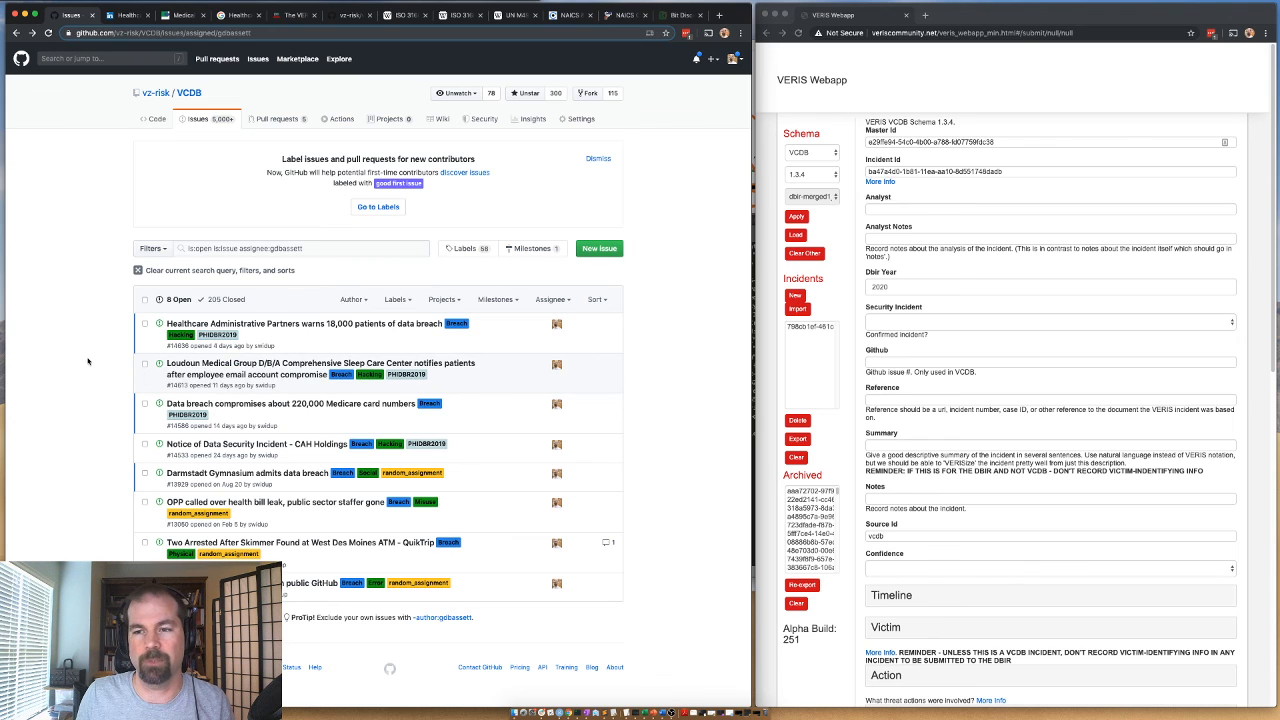
Open VCDB issue 14613 about Loudoun Medical Group and view its linked DataBreaches.net and P&T Community articles in separate tabs.
{"action": "mouse_move", "coordinate": [212, 376]}
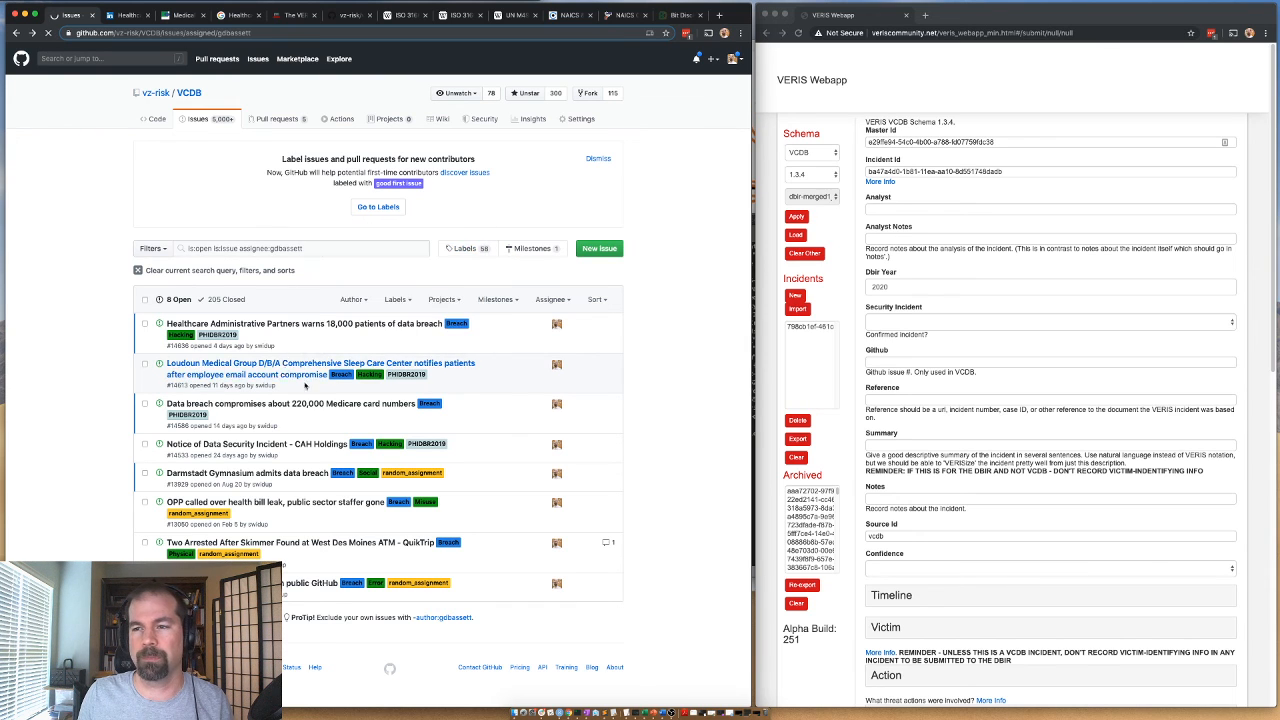
{"action": "left_click", "coordinate": [198, 368]}
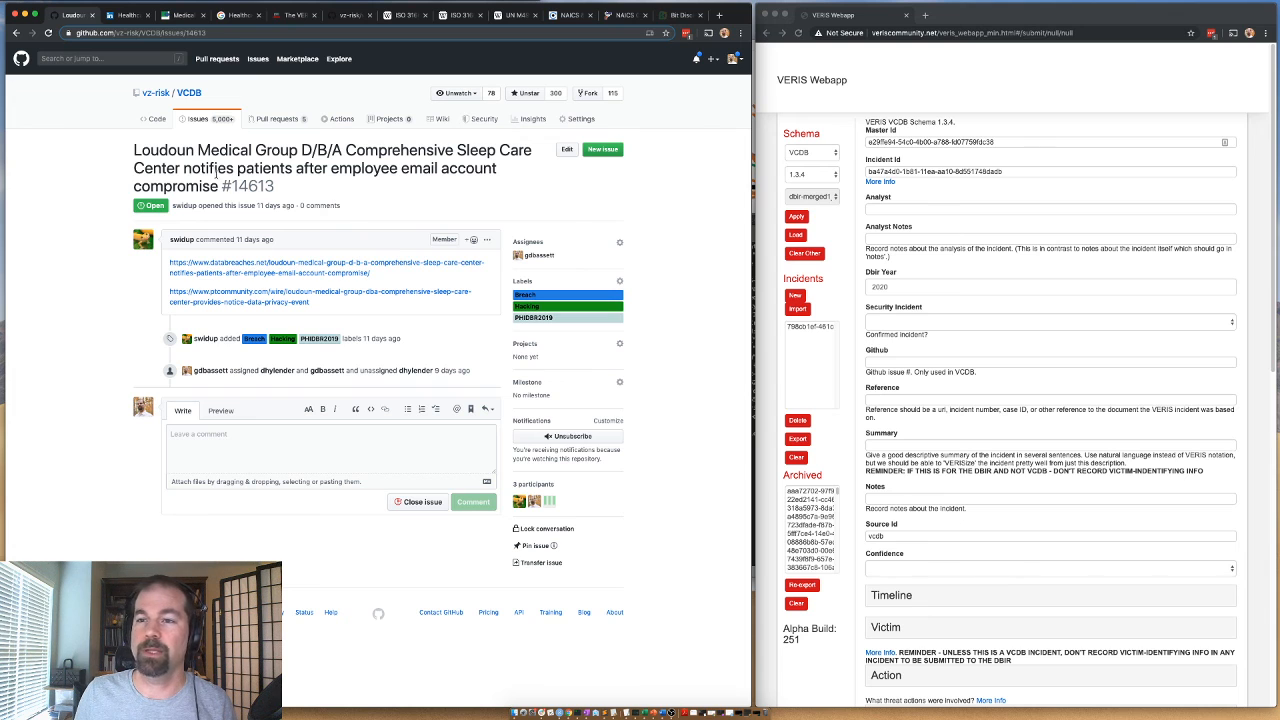
{"action": "right_click", "coordinate": [228, 272]}
{"action": "left_click", "coordinate": [240, 276]}
{"action": "right_click", "coordinate": [203, 302]}
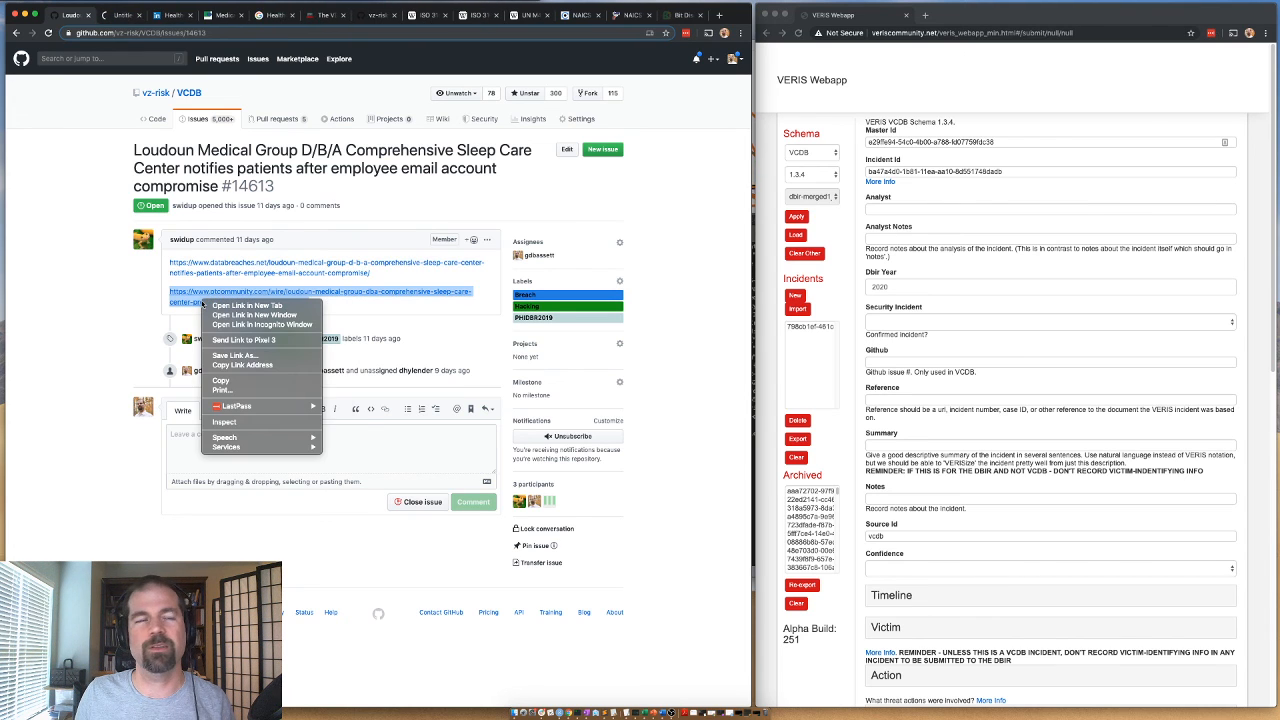
{"action": "left_click", "coordinate": [215, 306]}
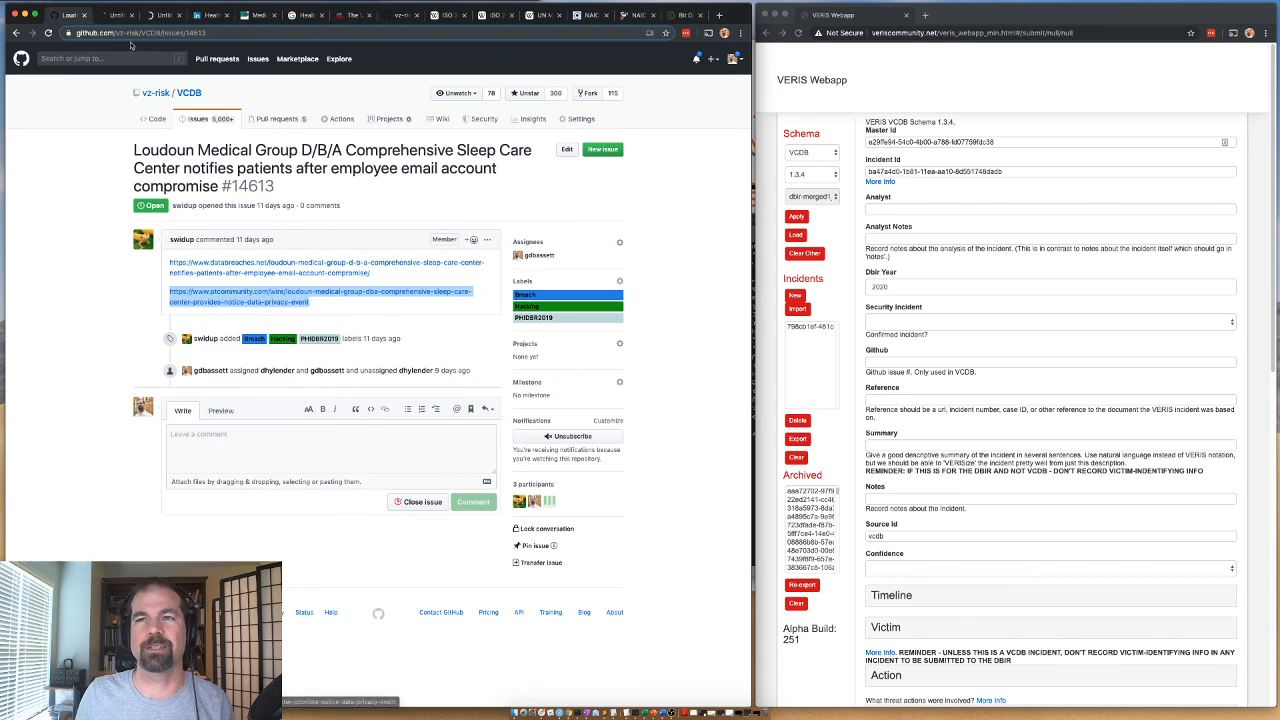
{"action": "left_click", "coordinate": [115, 15]}
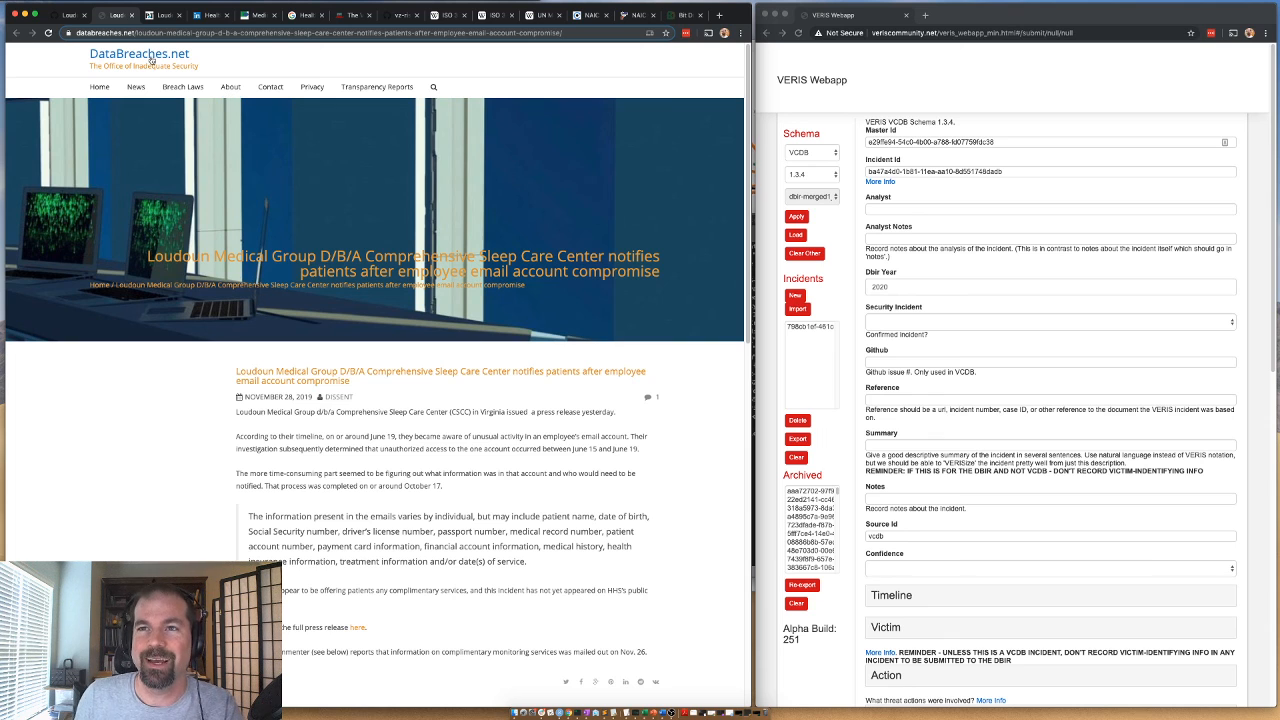
Read the opening paragraph of the P&T Community notice for reported misuse and the reason for notifying patients.
{"action": "left_click", "coordinate": [158, 15]}
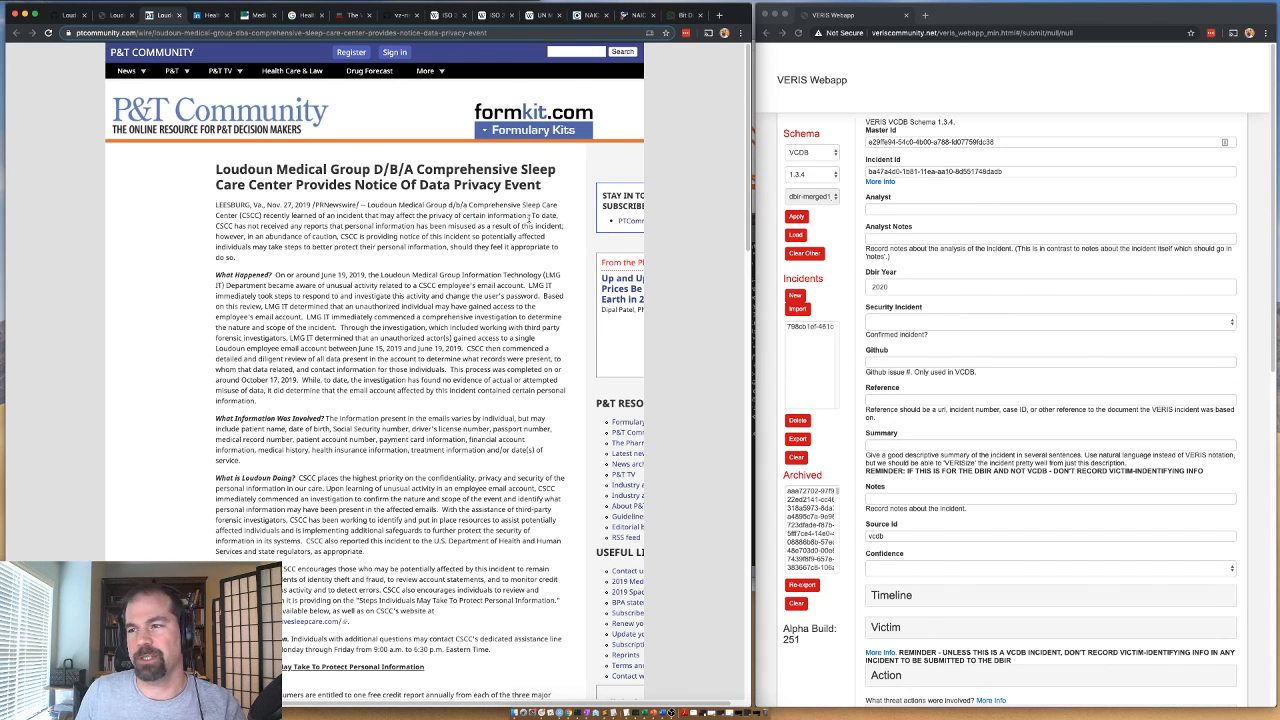
{"action": "left_click_drag", "start_coordinate": [233, 237], "coordinate": [548, 226]}
{"action": "left_click", "coordinate": [368, 226]}
{"action": "left_click", "coordinate": [527, 226]}
{"action": "left_click_drag", "start_coordinate": [310, 226], "coordinate": [535, 226]}
{"action": "left_click", "coordinate": [535, 226]}
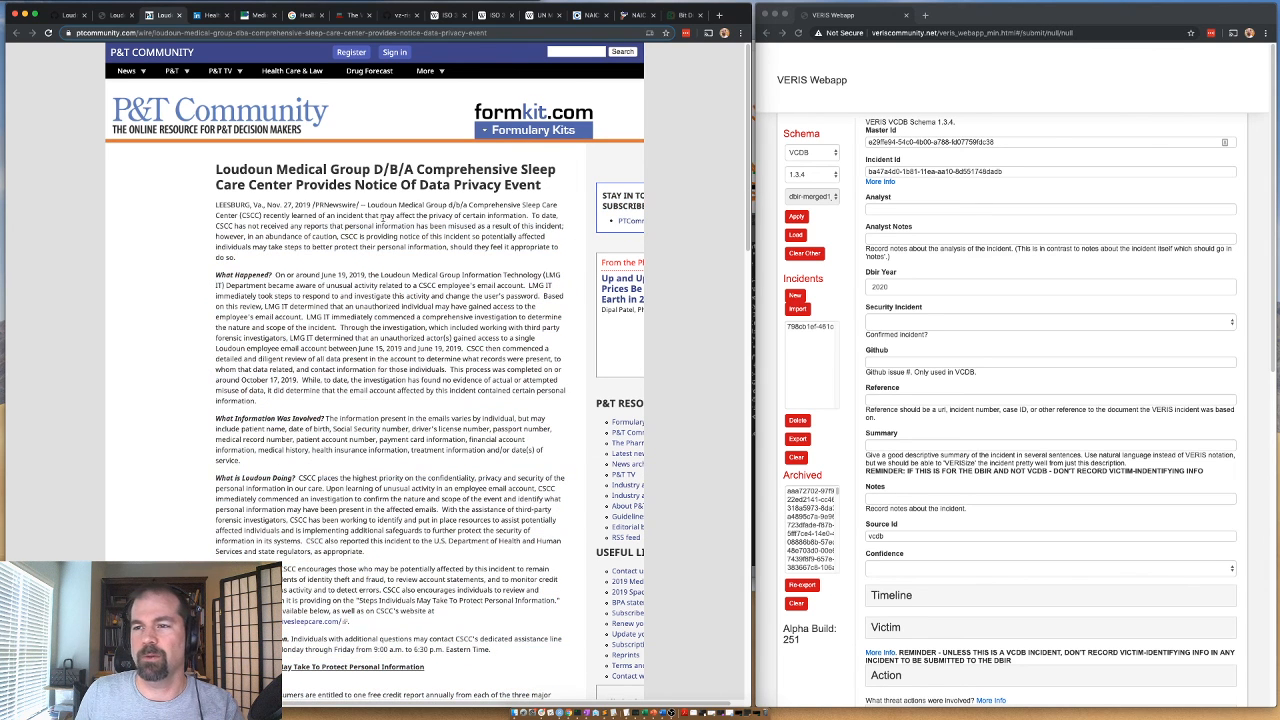
{"action": "left_click_drag", "start_coordinate": [322, 226], "coordinate": [560, 226]}
{"action": "left_click", "coordinate": [352, 226]}
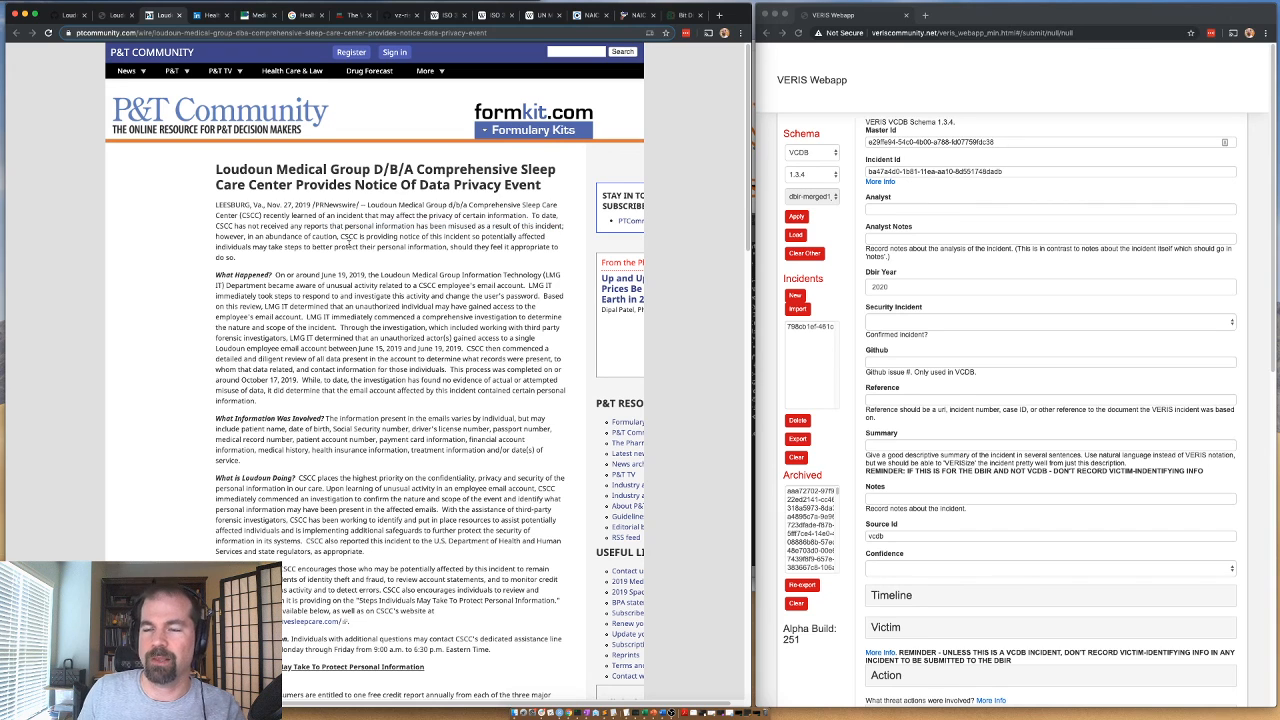
{"action": "left_click_drag", "start_coordinate": [222, 238], "coordinate": [271, 265]}
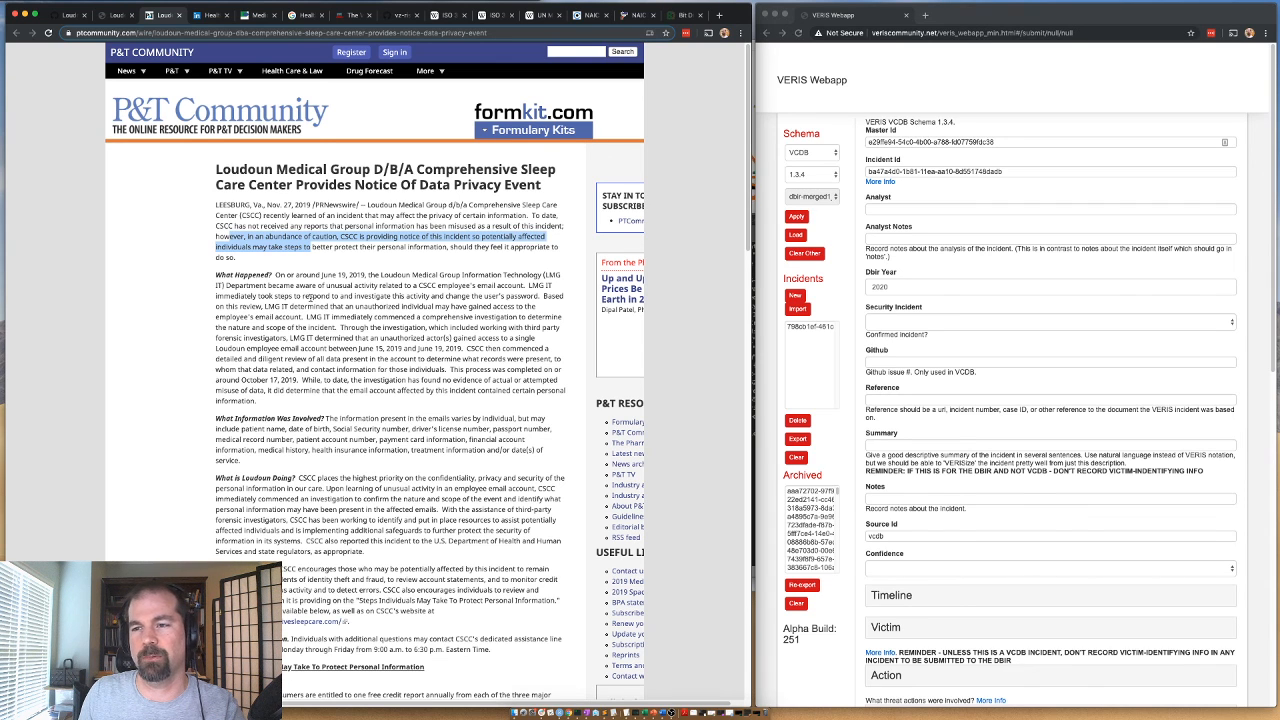
Examine the P&T Community notice for the discovery date, account access period, investigation timeline and types of information involved.
{"action": "scroll", "coordinate": [296, 281], "scroll_direction": "down", "scroll_amount": 1}
{"action": "left_click_drag", "start_coordinate": [335, 231], "coordinate": [375, 229]}
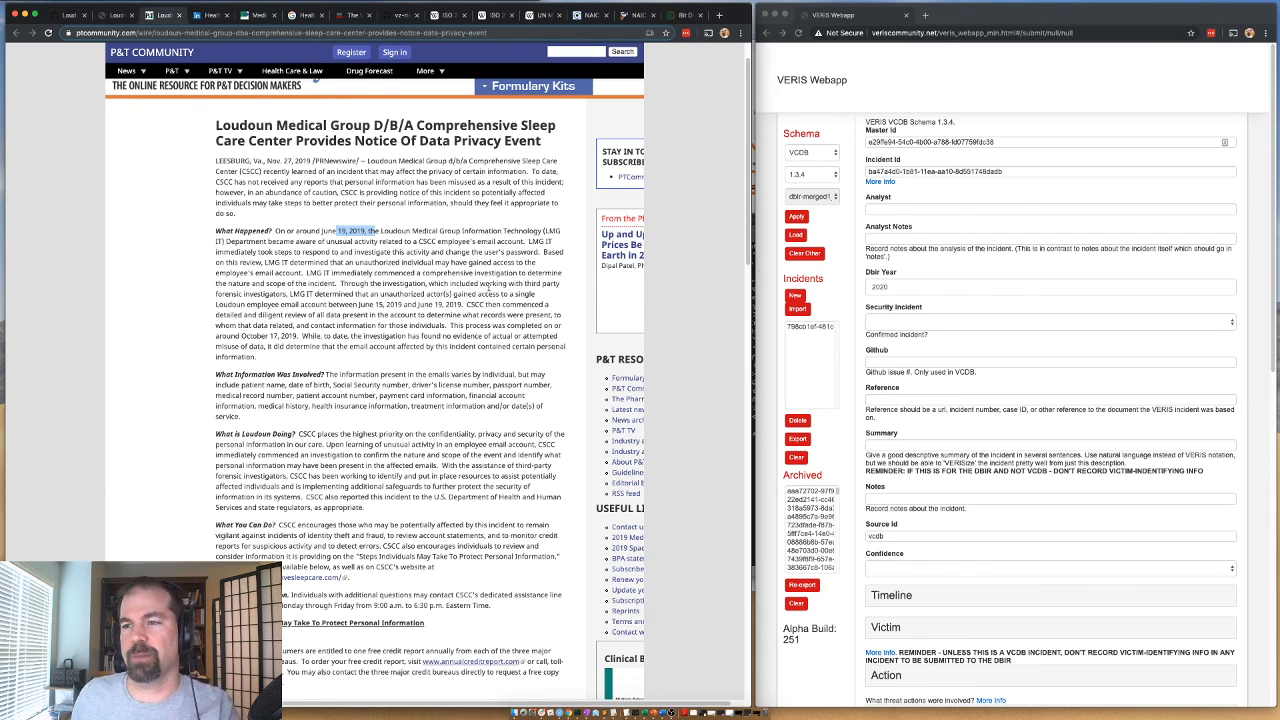
{"action": "left_click_drag", "start_coordinate": [375, 263], "coordinate": [330, 294]}
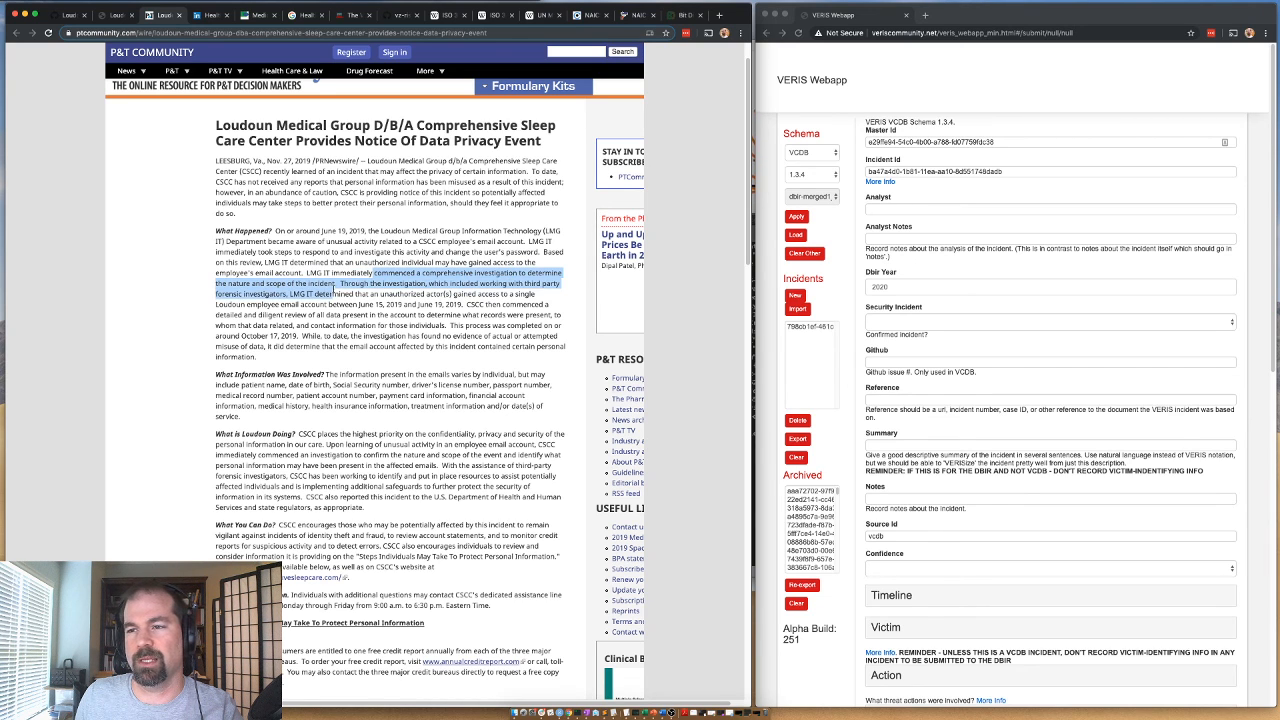
{"action": "left_click", "coordinate": [386, 284]}
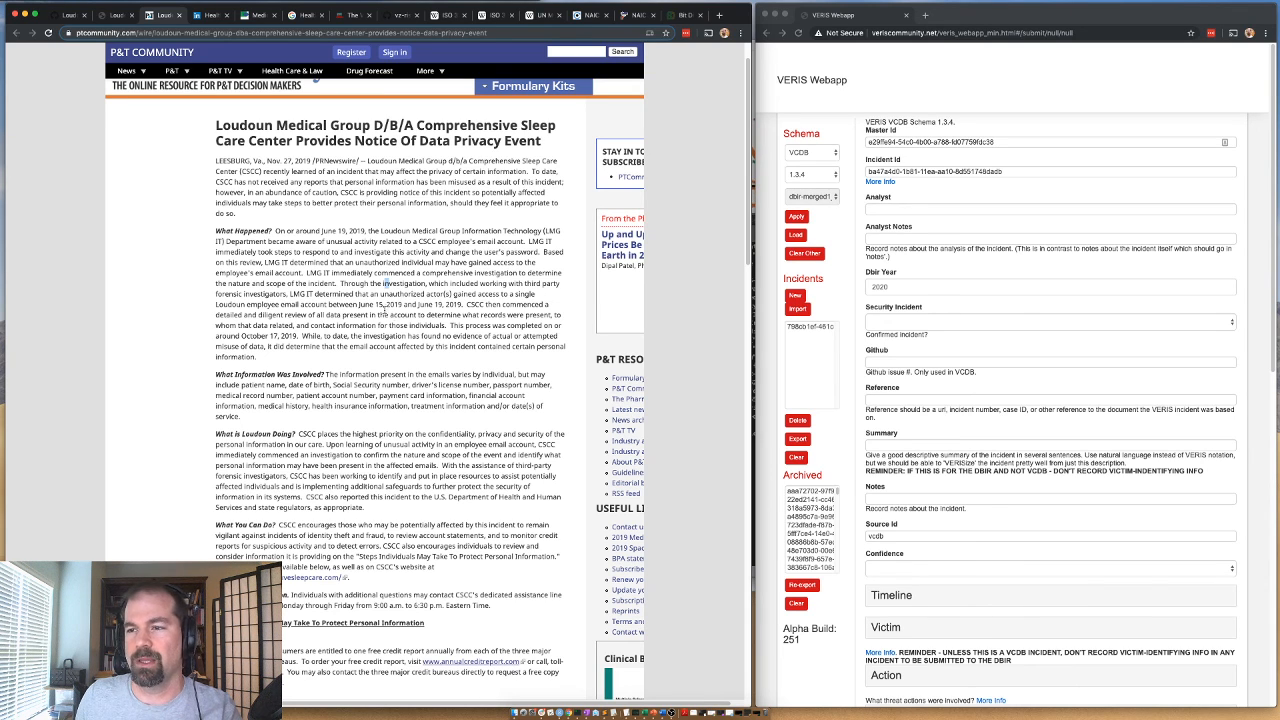
{"action": "left_click_drag", "start_coordinate": [360, 305], "coordinate": [462, 305]}
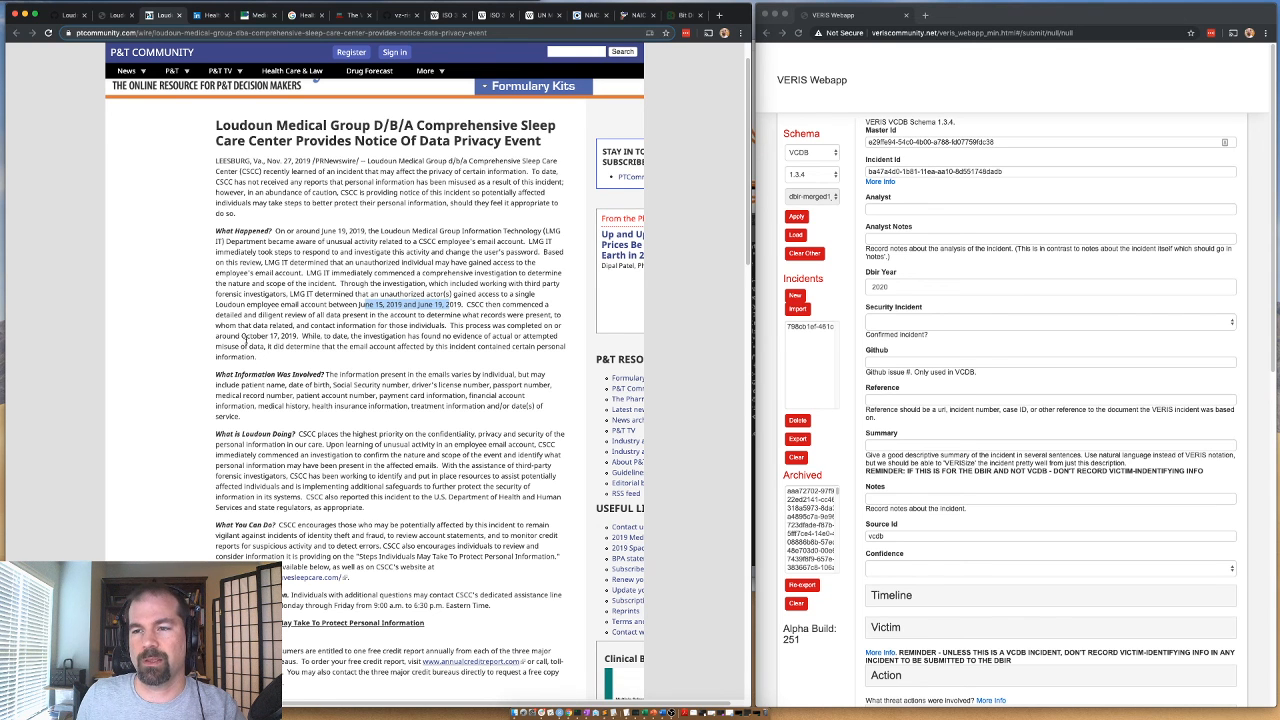
{"action": "scroll", "coordinate": [248, 341], "scroll_direction": "down", "scroll_amount": 2}
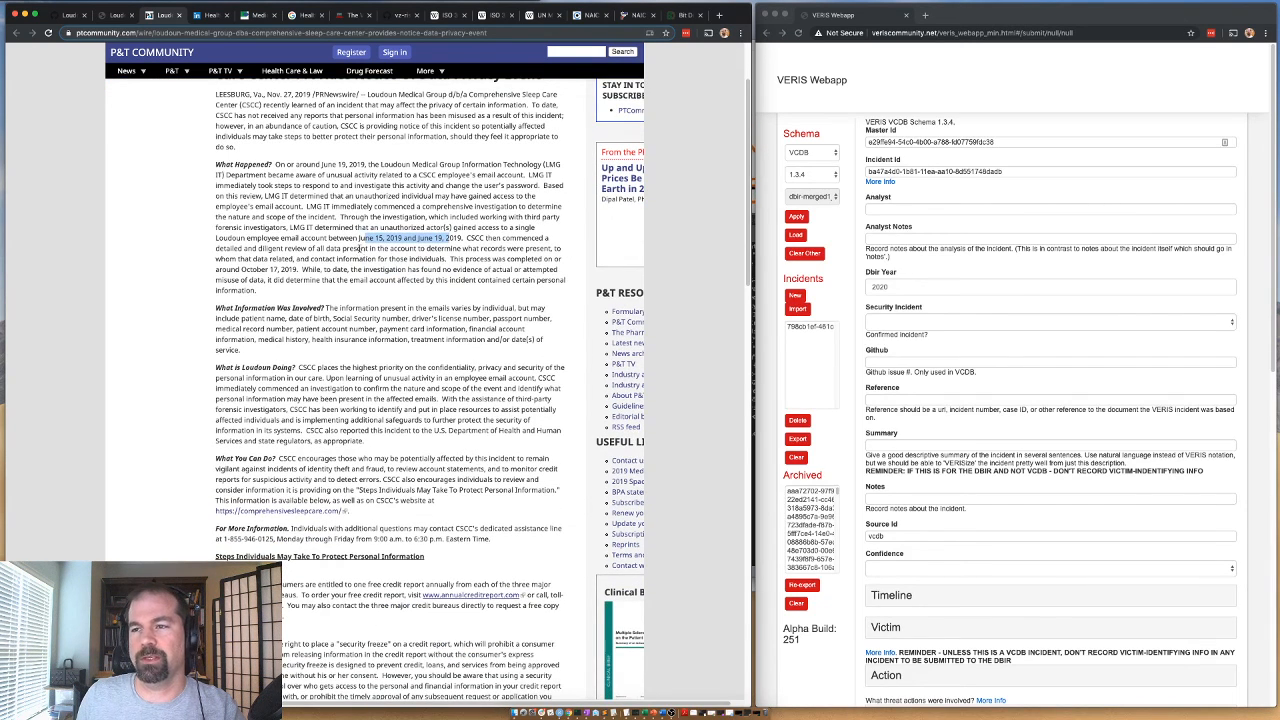
{"action": "scroll", "coordinate": [427, 243], "scroll_direction": "down", "scroll_amount": 1}
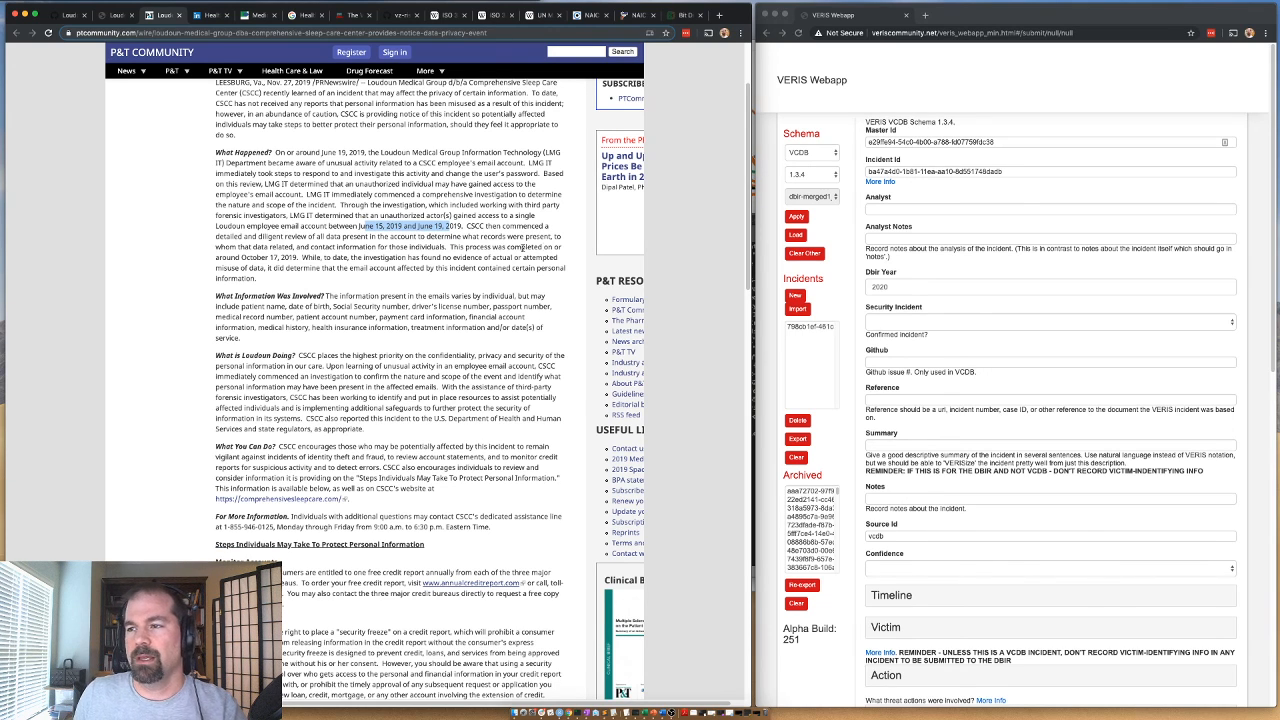
{"action": "scroll", "coordinate": [313, 256], "scroll_direction": "down", "scroll_amount": 1}
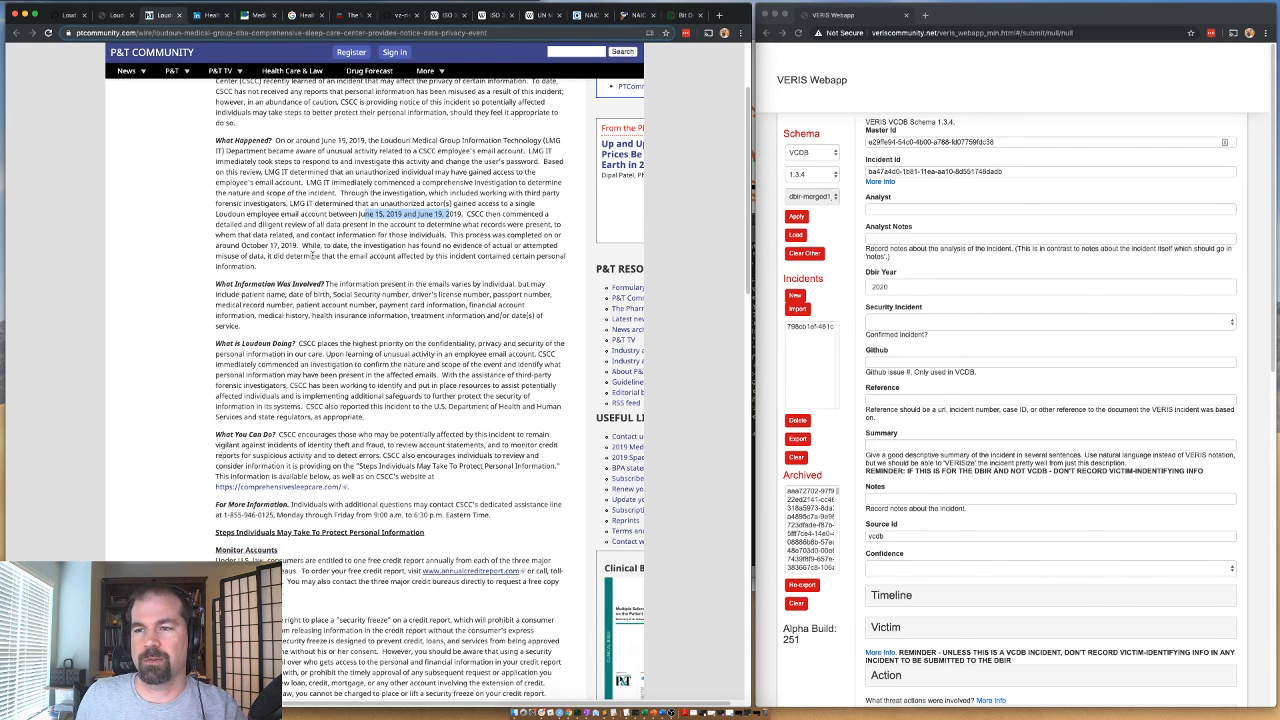
{"action": "left_click_drag", "start_coordinate": [271, 246], "coordinate": [303, 247]}
{"action": "scroll", "coordinate": [369, 257], "scroll_direction": "down", "scroll_amount": 3}
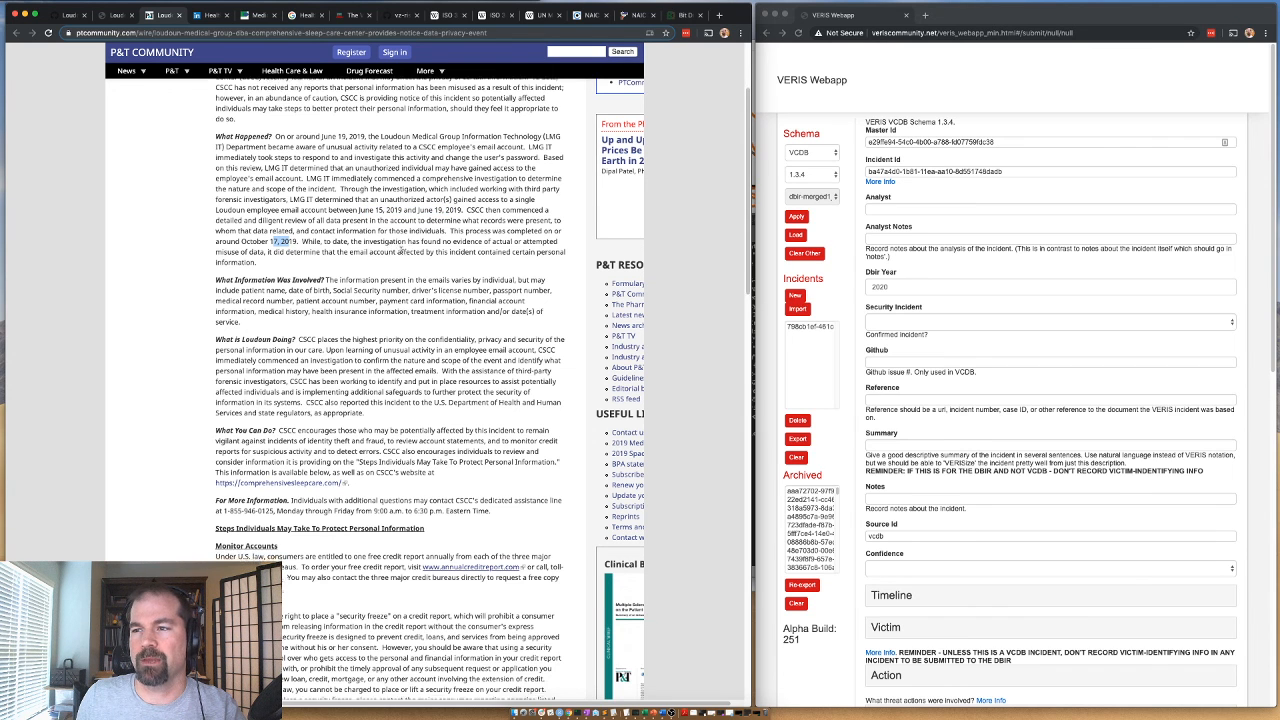
{"action": "scroll", "coordinate": [310, 227], "scroll_direction": "down", "scroll_amount": 6}
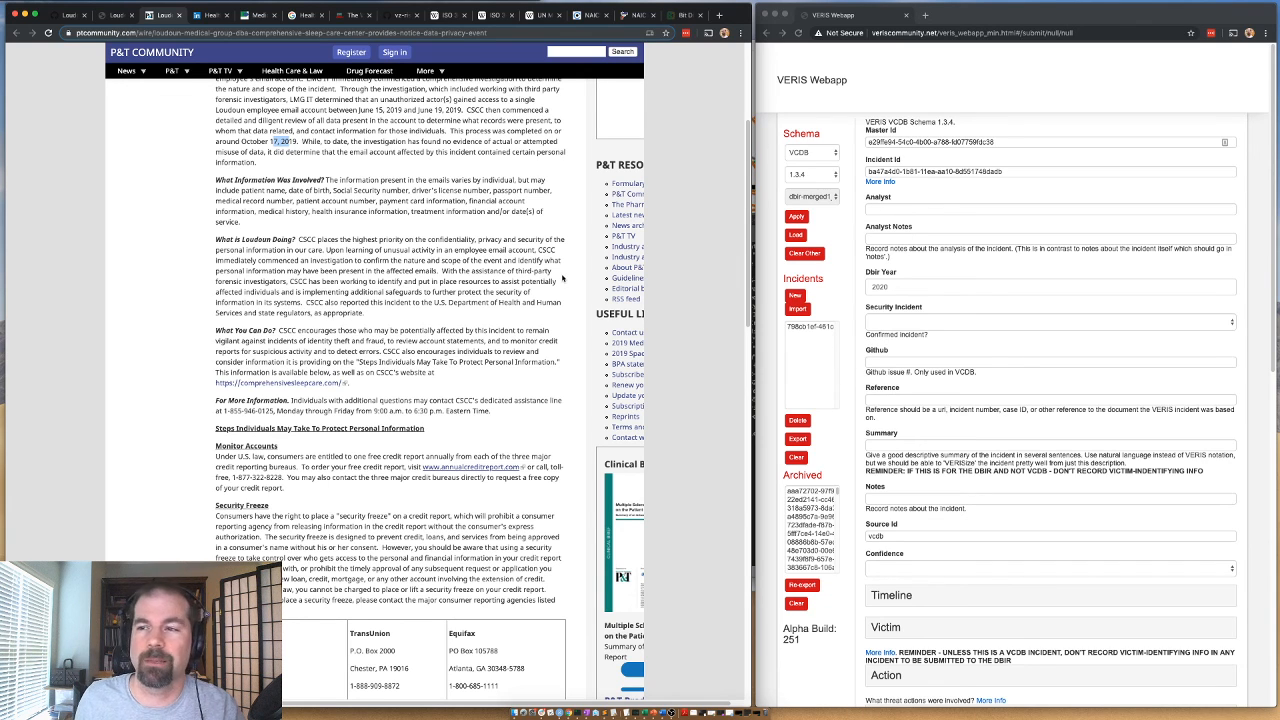
Enter the analyst's username in the blank VERIS incident form and set Security Incident to "Confirmed: Yes - Confirmed".
{"action": "left_click", "coordinate": [880, 209]}
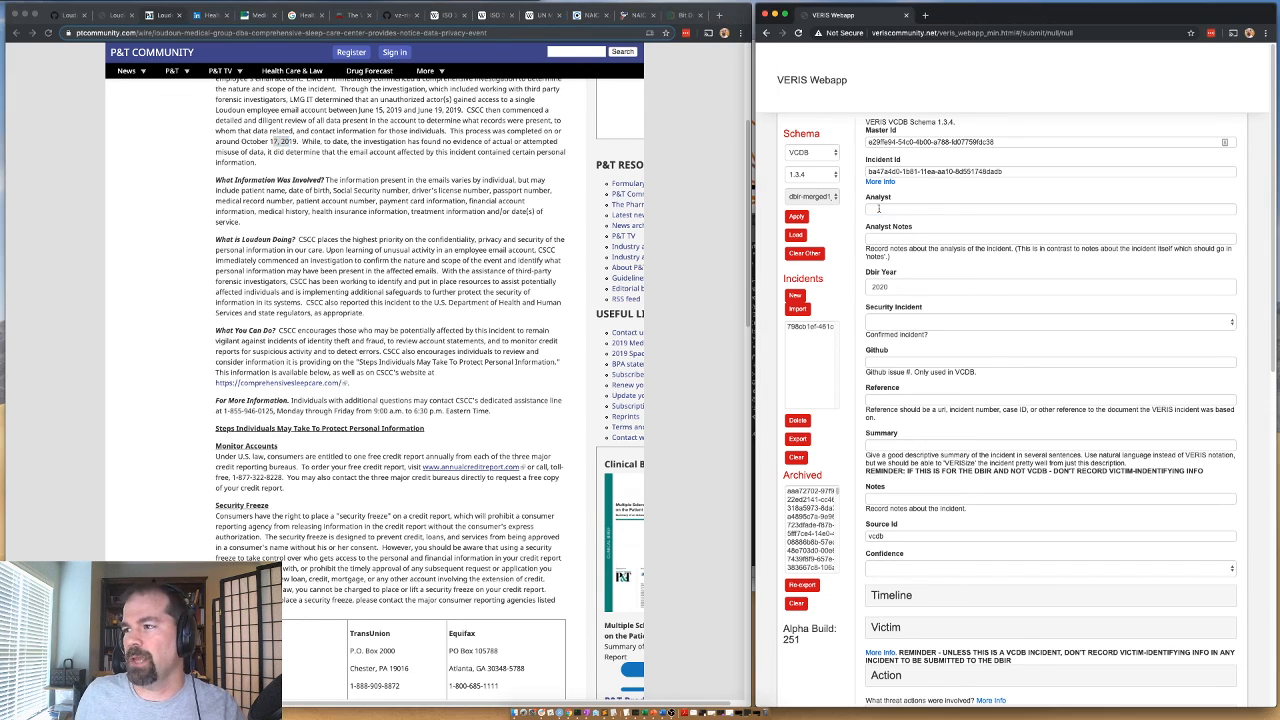
{"action": "left_click", "coordinate": [880, 209]}
{"action": "type", "text": "gd"}
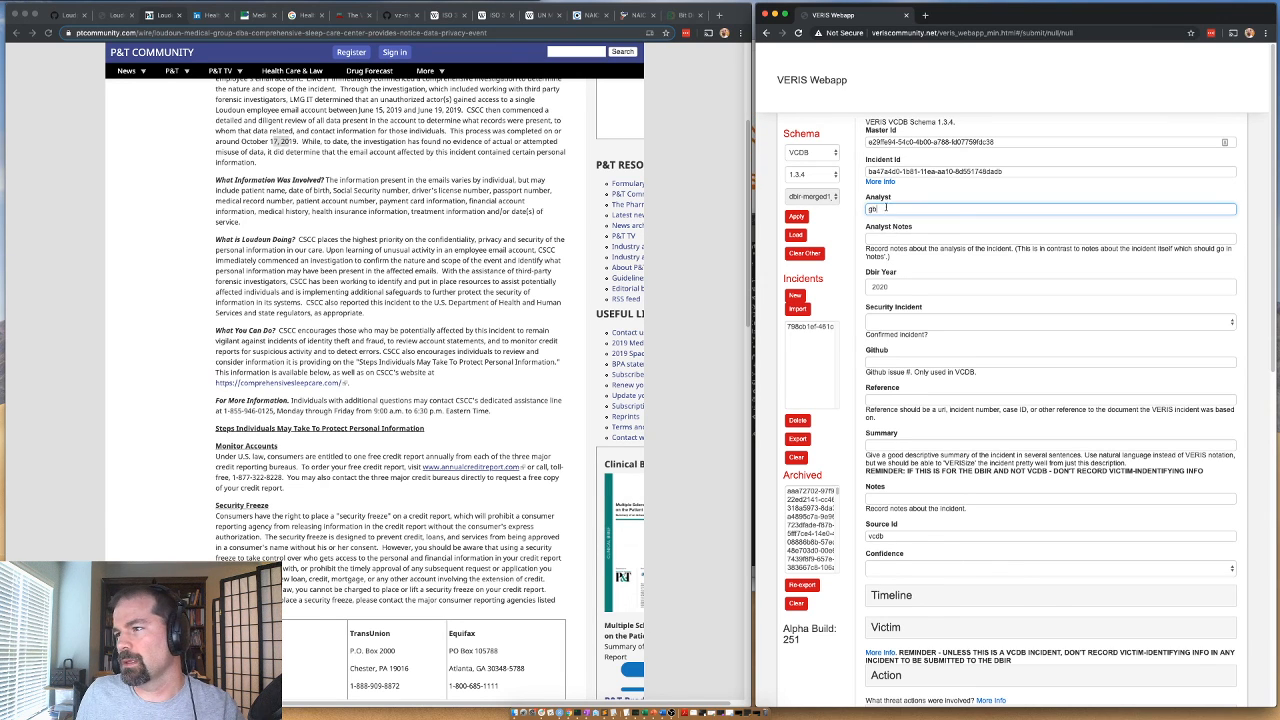
{"action": "left_click", "coordinate": [890, 228]}
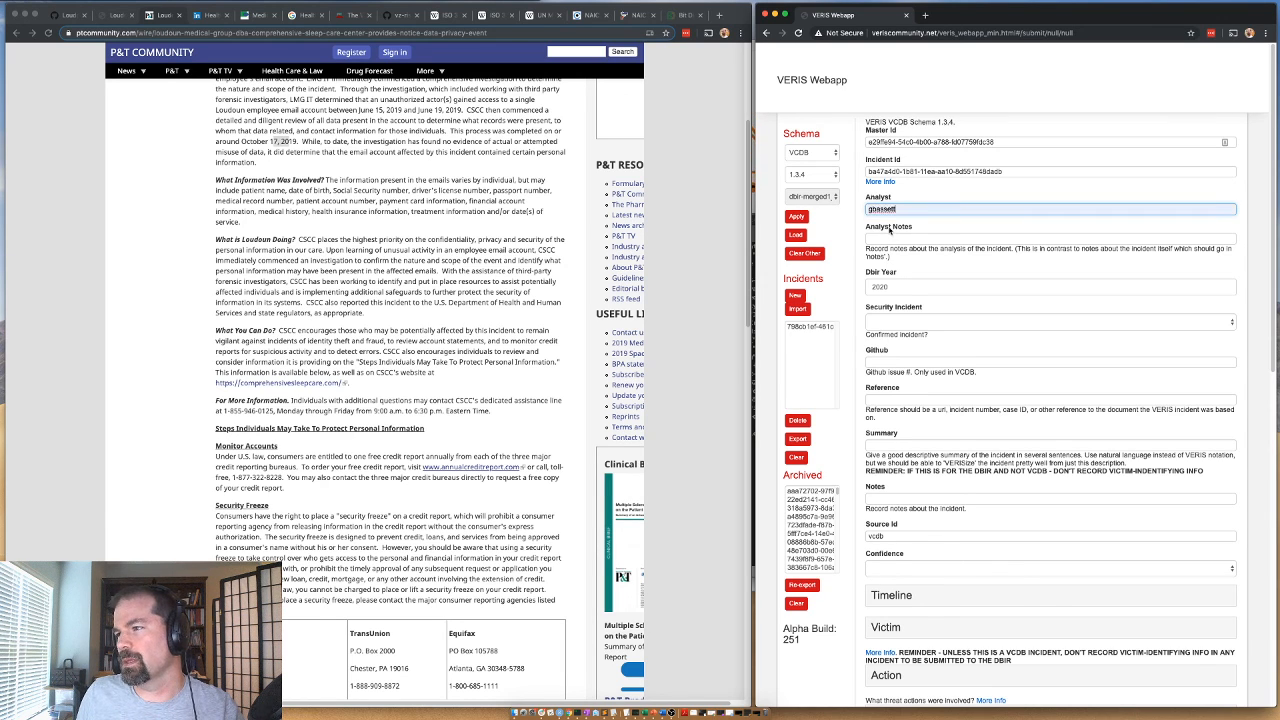
{"action": "left_click", "coordinate": [888, 322]}
{"action": "left_click", "coordinate": [895, 338]}
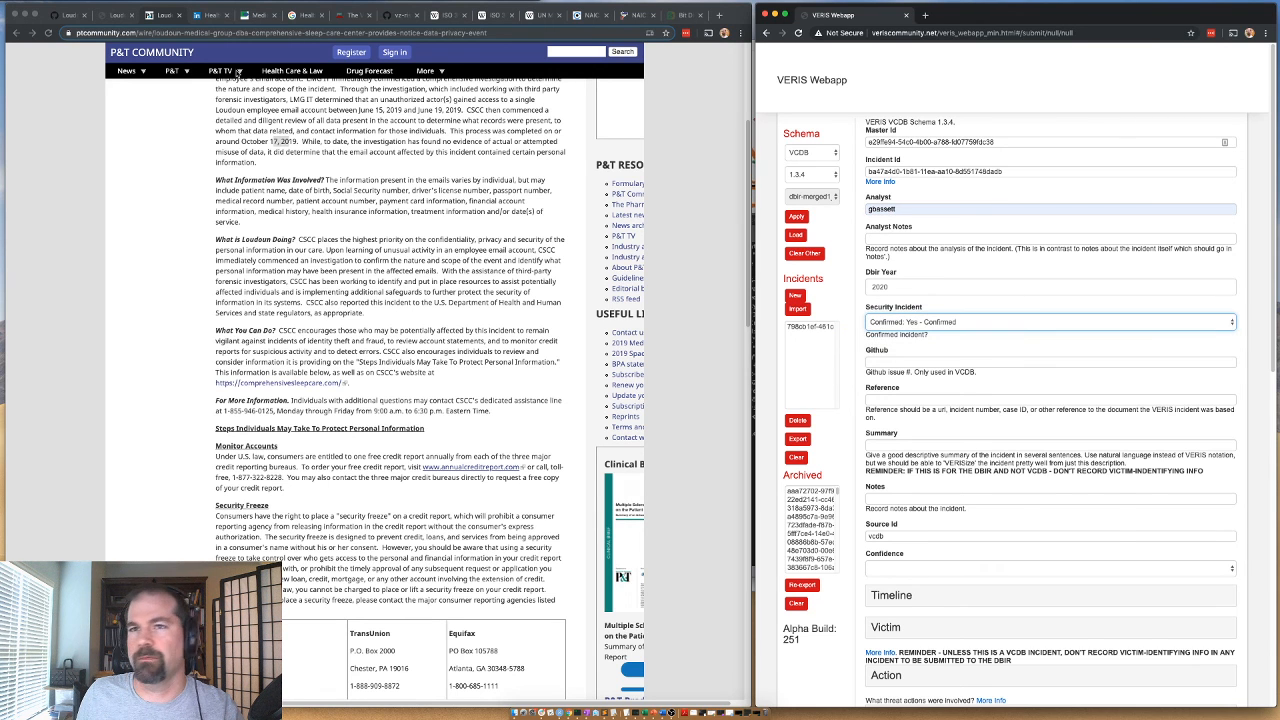
Copy the issue number 14613 from the GitHub issue title into the incident's Github field.
{"action": "left_click", "coordinate": [55, 14]}
{"action": "left_click", "coordinate": [66, 17]}
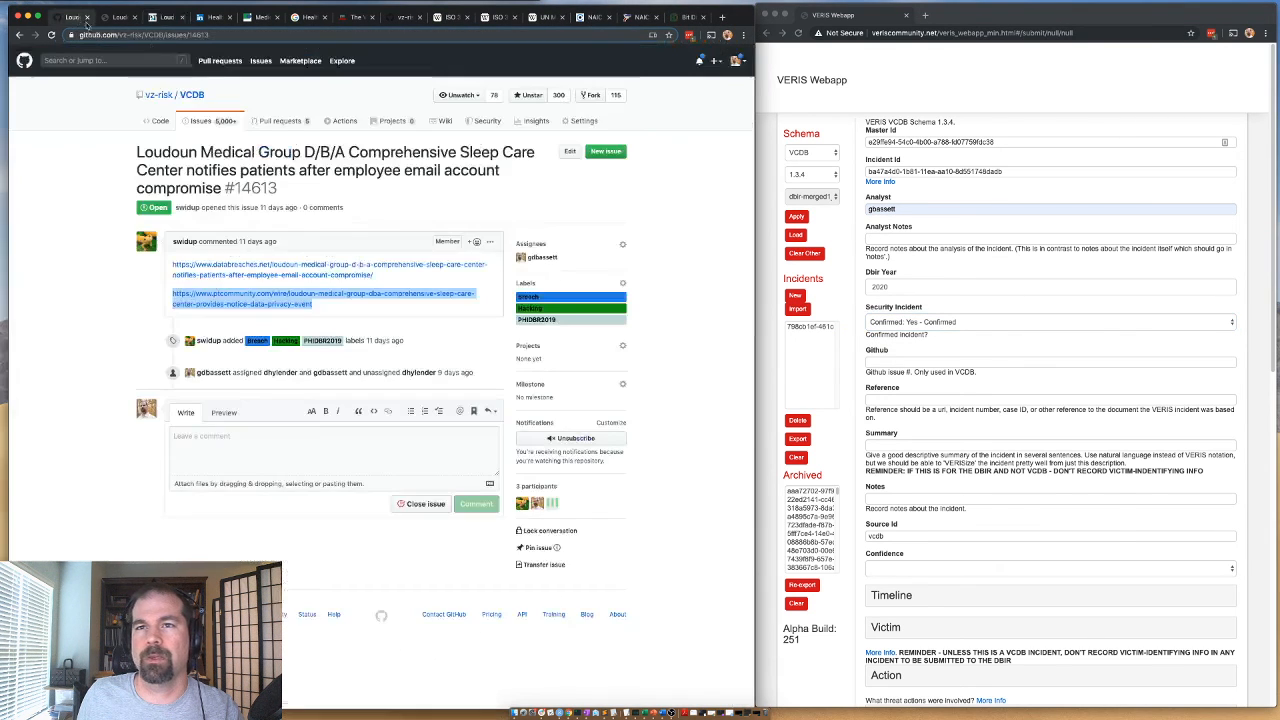
{"action": "left_click_drag", "start_coordinate": [278, 188], "coordinate": [232, 188]}
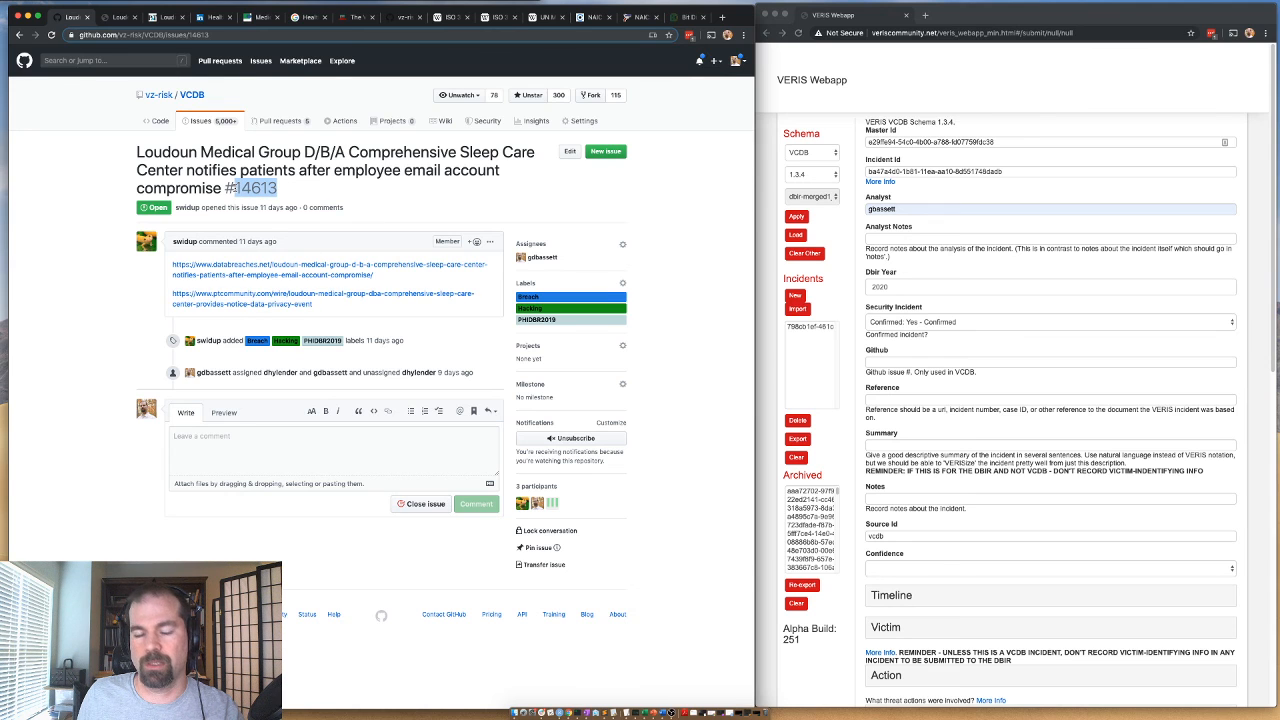
{"action": "key", "text": "ctrl+c"}
{"action": "left_click", "coordinate": [870, 360]}
{"action": "key", "text": "ctrl+v"}
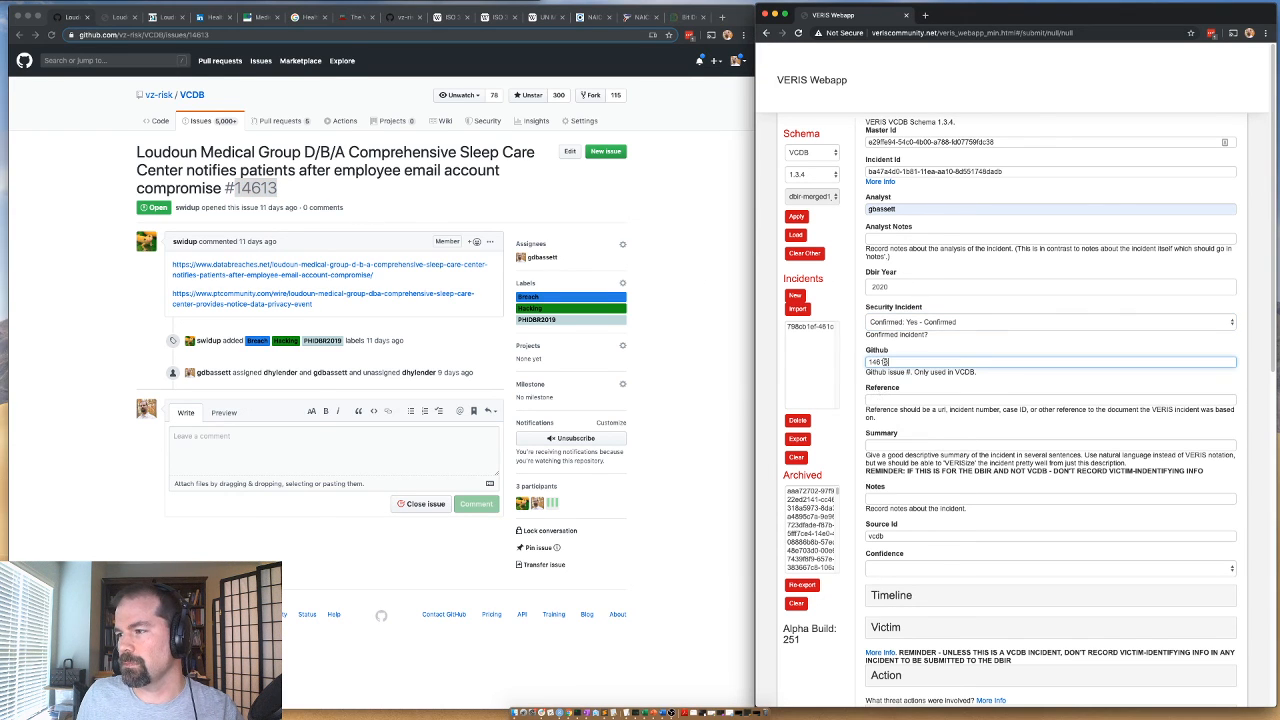
Copy the DataBreaches.net article's URL into the incident's Reference field.
{"action": "left_click", "coordinate": [874, 401]}
{"action": "left_click", "coordinate": [122, 18]}
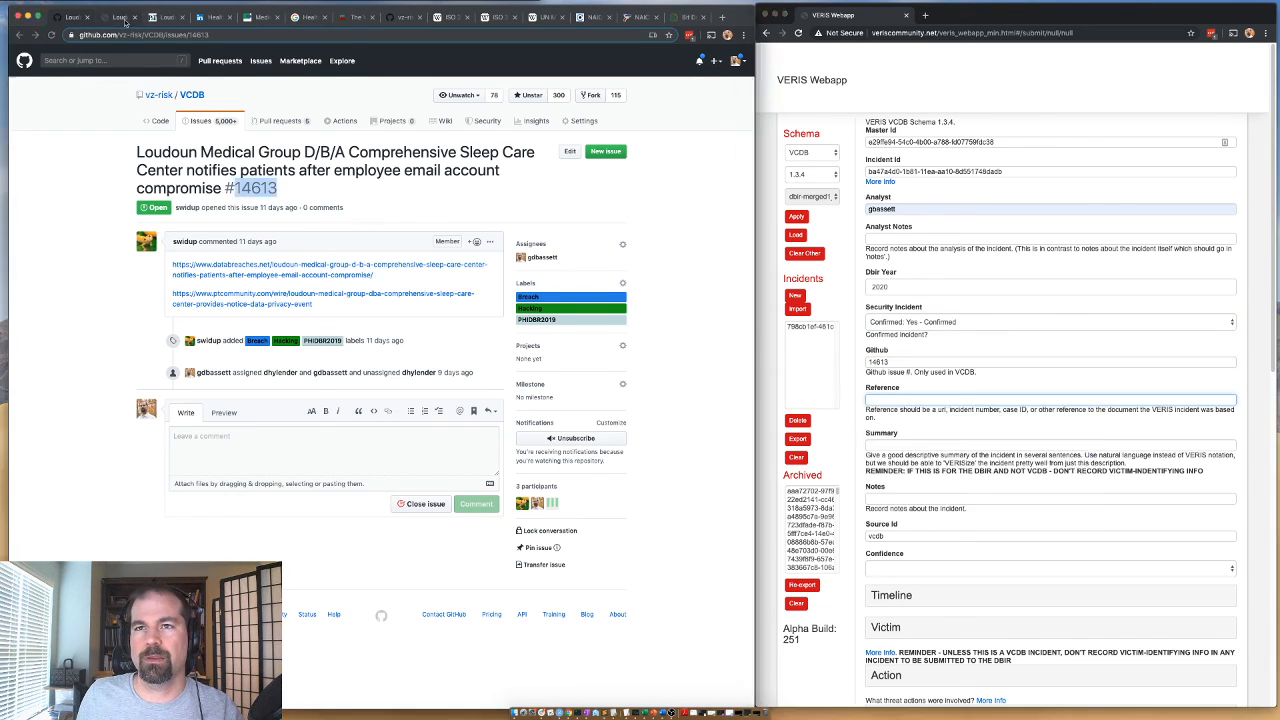
{"action": "left_click", "coordinate": [165, 37]}
{"action": "key", "text": "ctrl+c"}
{"action": "left_click", "coordinate": [886, 400]}
{"action": "key", "text": "ctrl+v"}
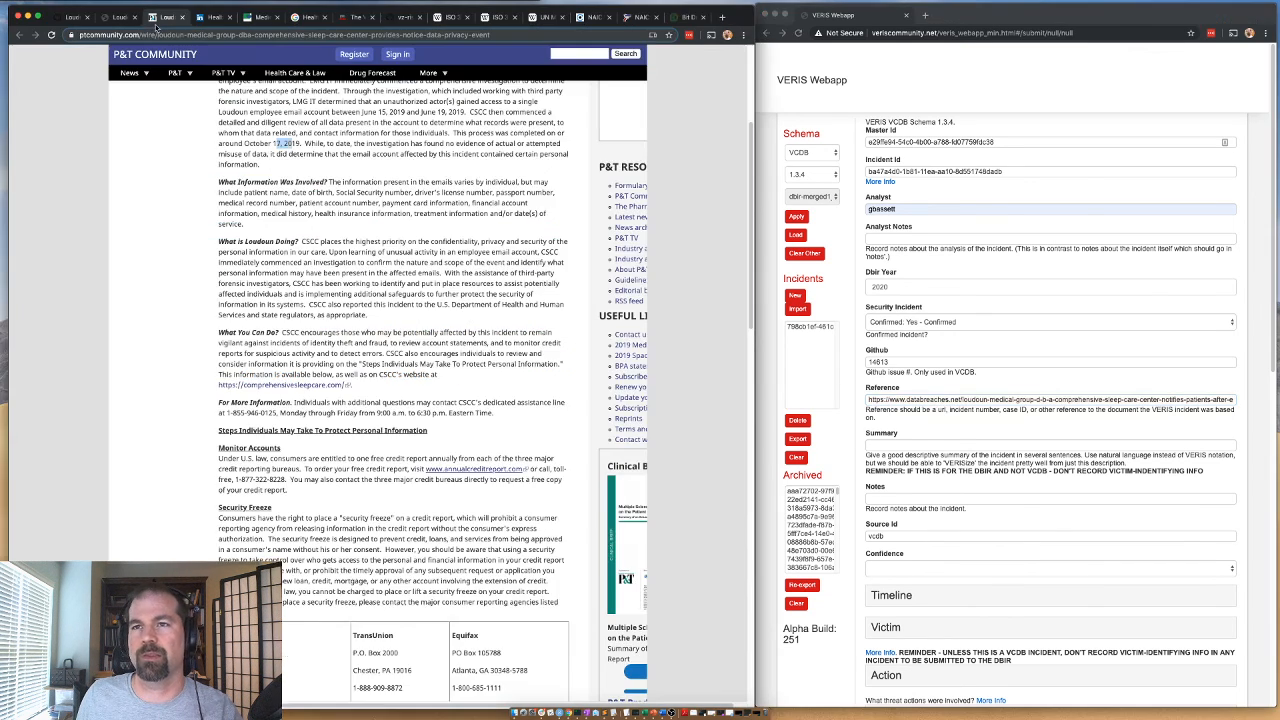
Add the P&T Community article's URL ahead of the existing URL in the Reference field, separated by a semicolon.
{"action": "left_click", "coordinate": [160, 17]}
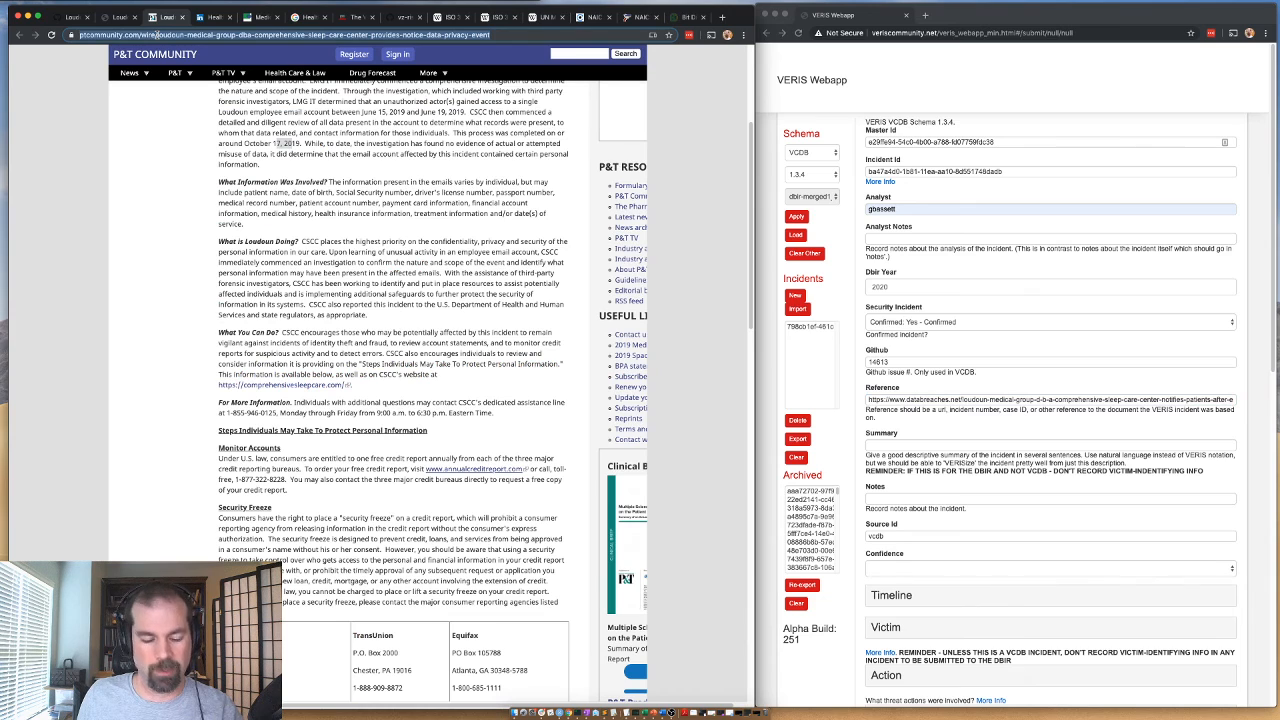
{"action": "left_click", "coordinate": [872, 400]}
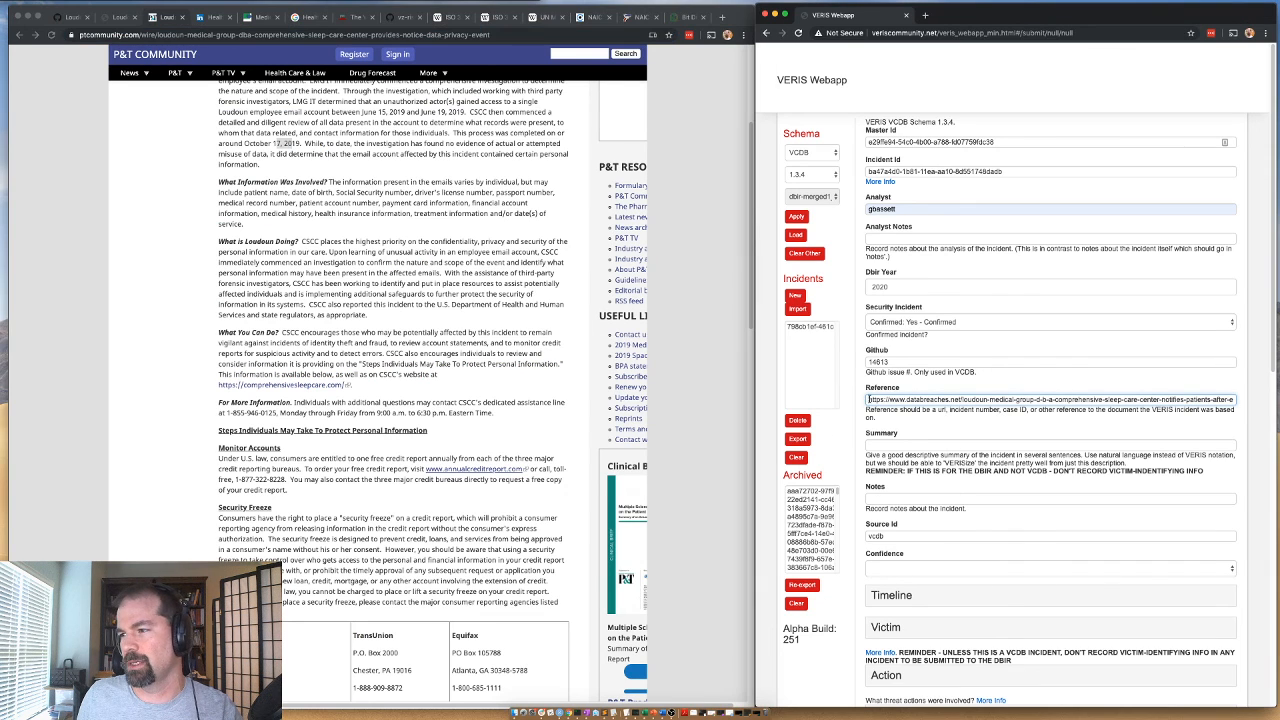
{"action": "key", "text": "super+a"}
{"action": "key", "text": "super+v"}
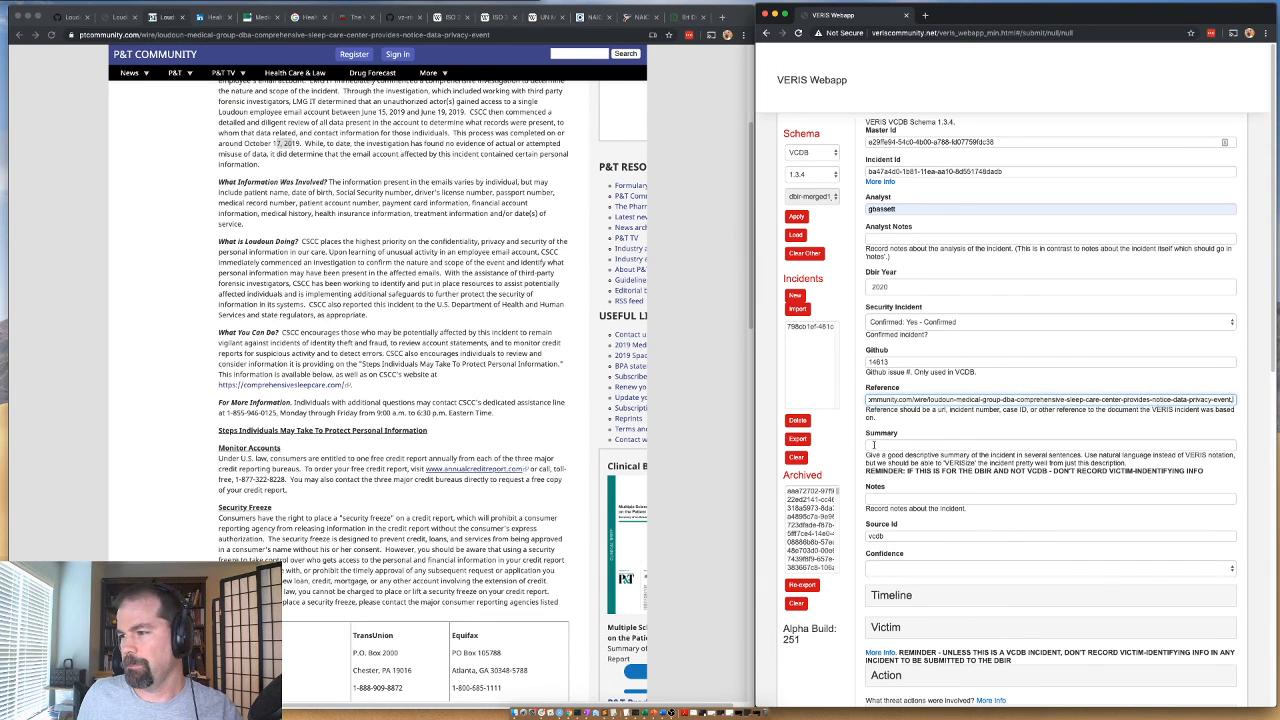
Enter "email compromise leads to potential disclosure of sensitive data" as the incident's Summary.
{"action": "left_click", "coordinate": [877, 445]}
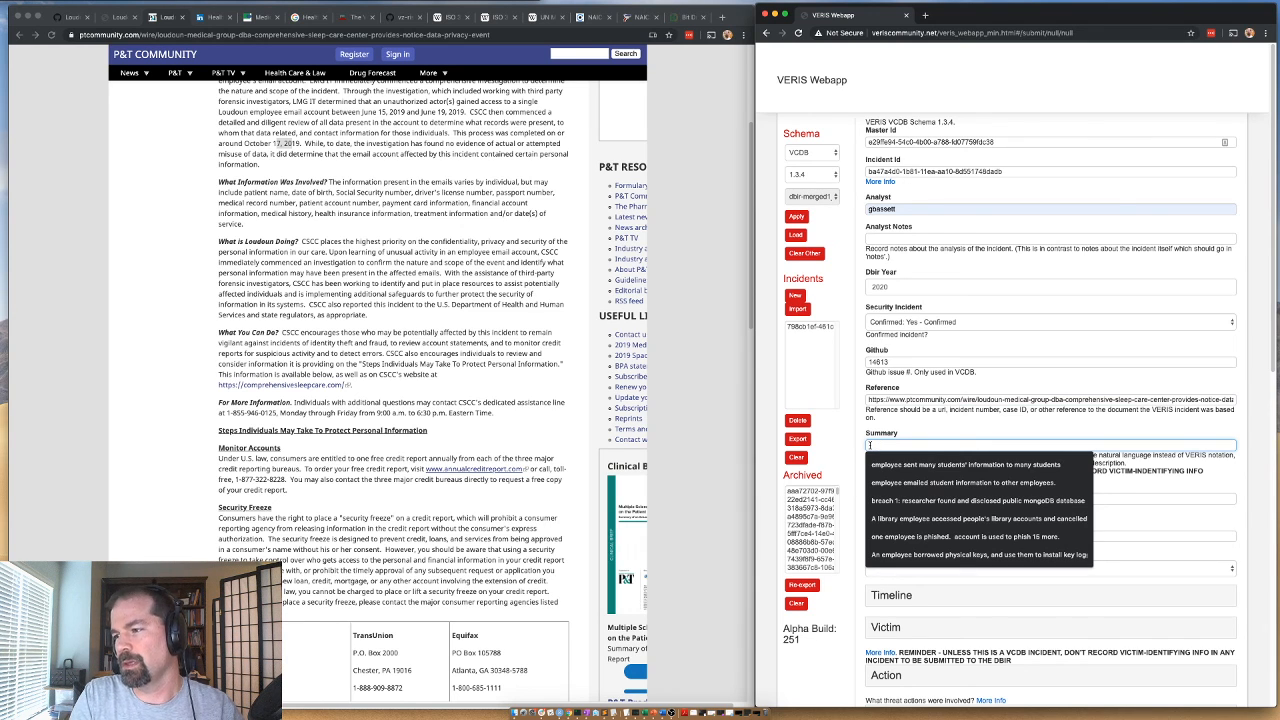
{"action": "type", "text": "email cor"}
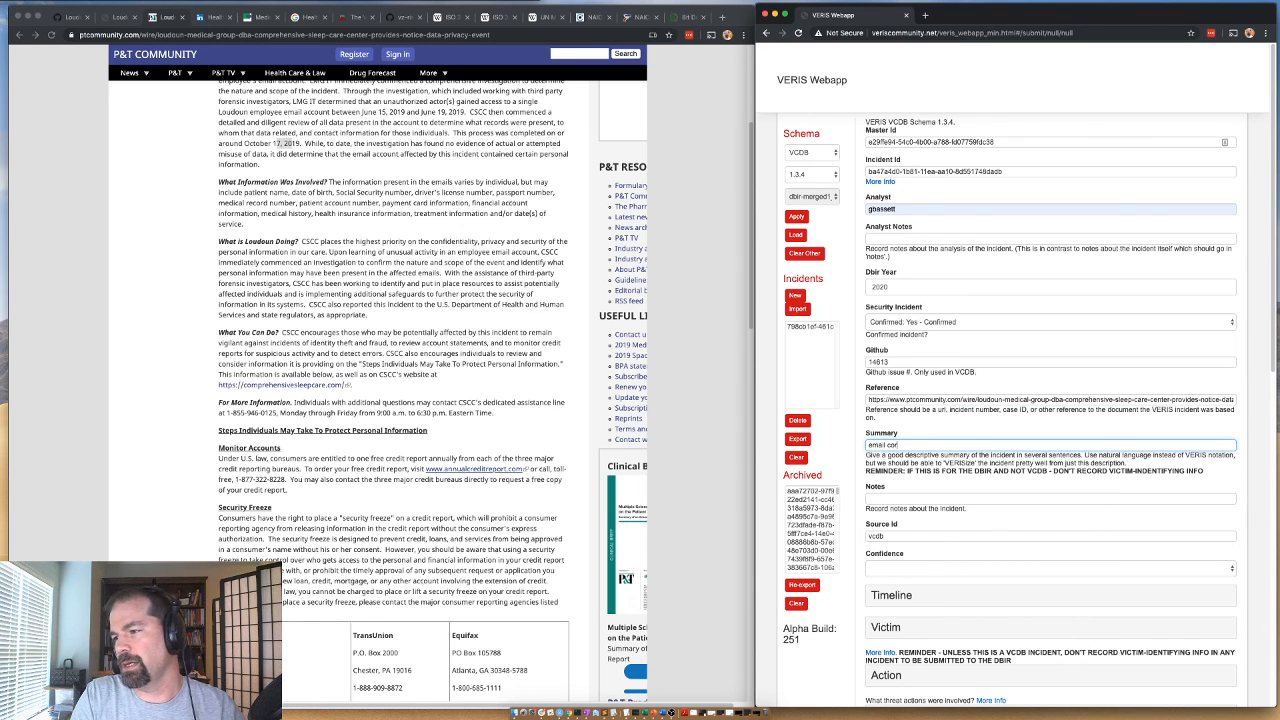
{"action": "key", "text": "BackSpace"}
{"action": "type", "text": "mp"}
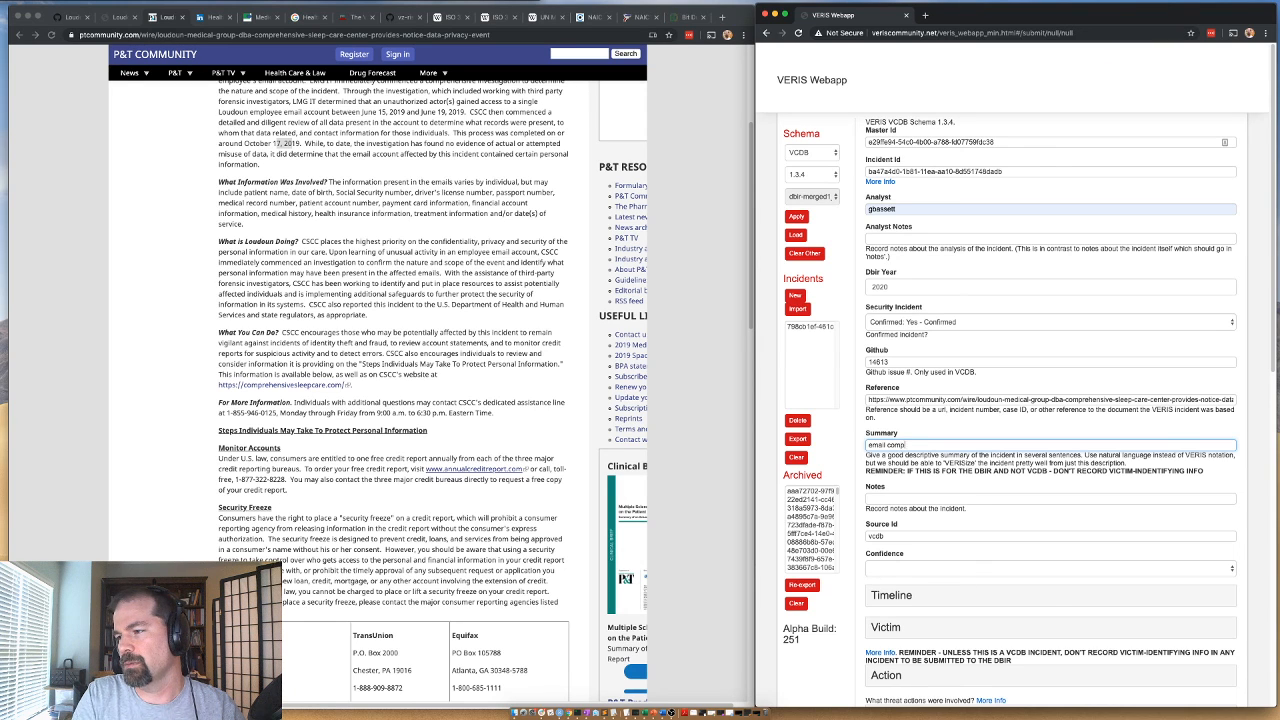
{"action": "type", "text": "romise leads to p"}
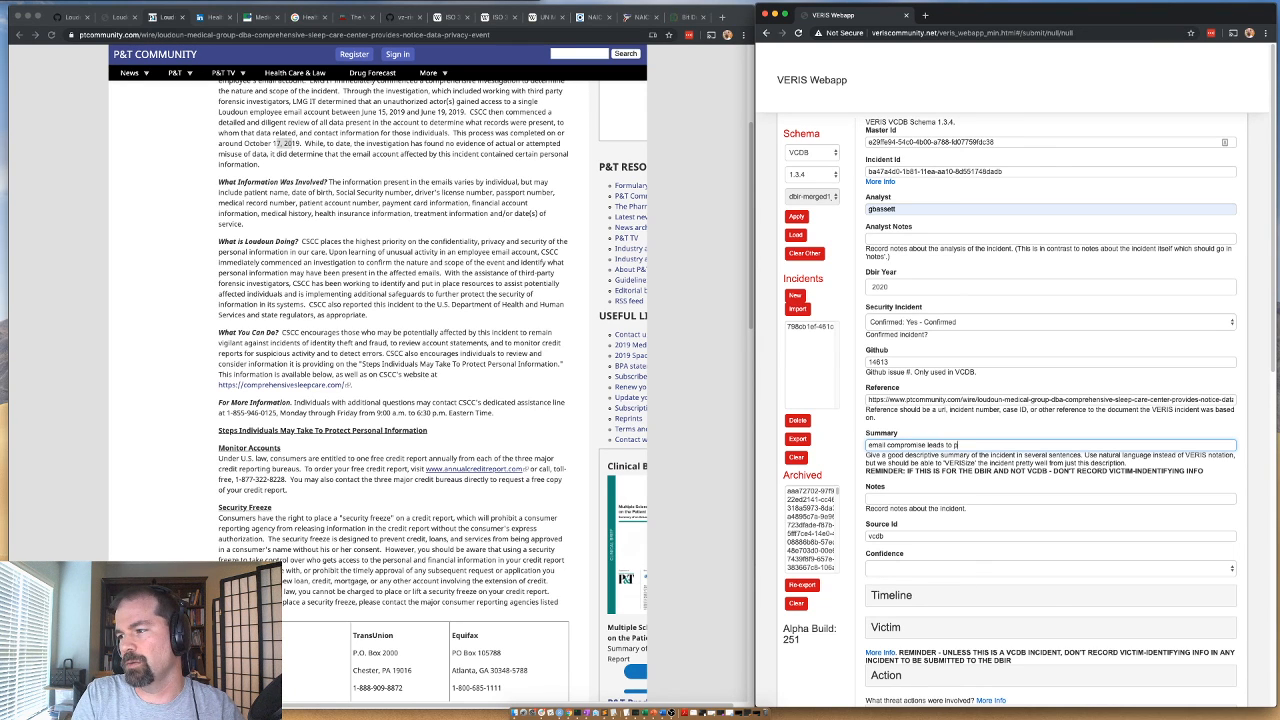
{"action": "type", "text": "otential "}
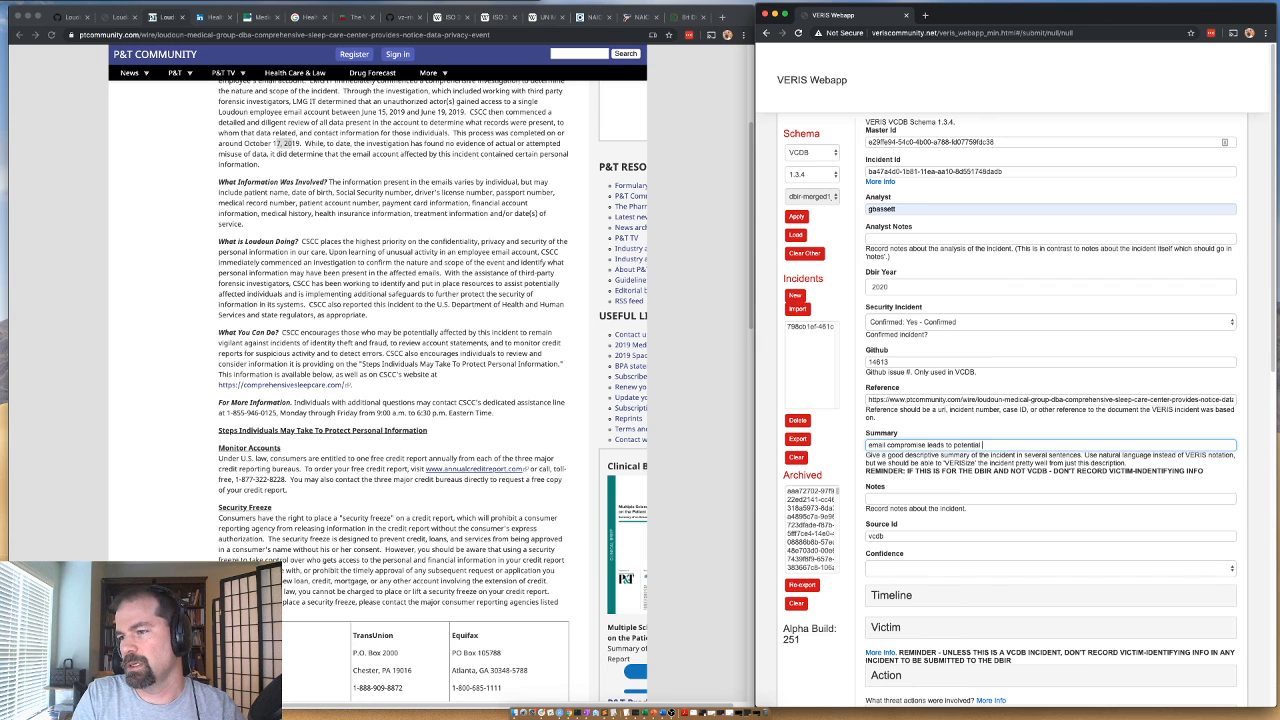
{"action": "type", "text": "disclosure"}
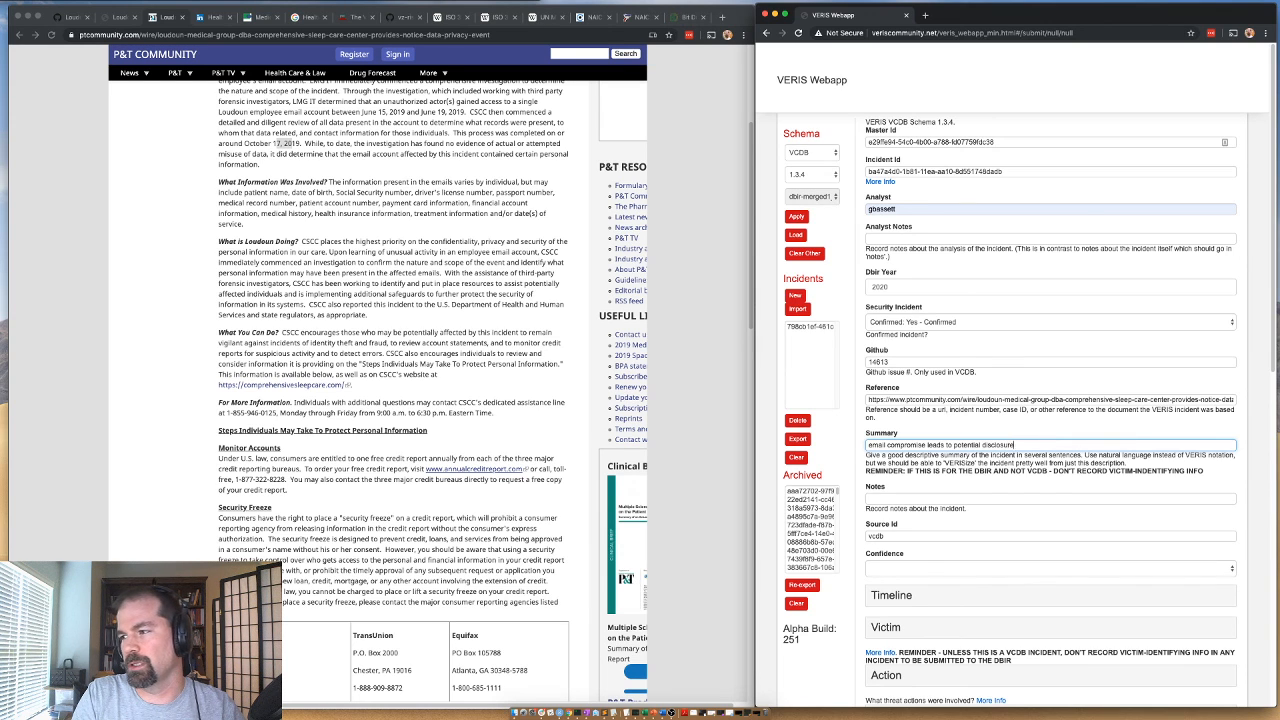
{"action": "type", "text": " of sensitive"}
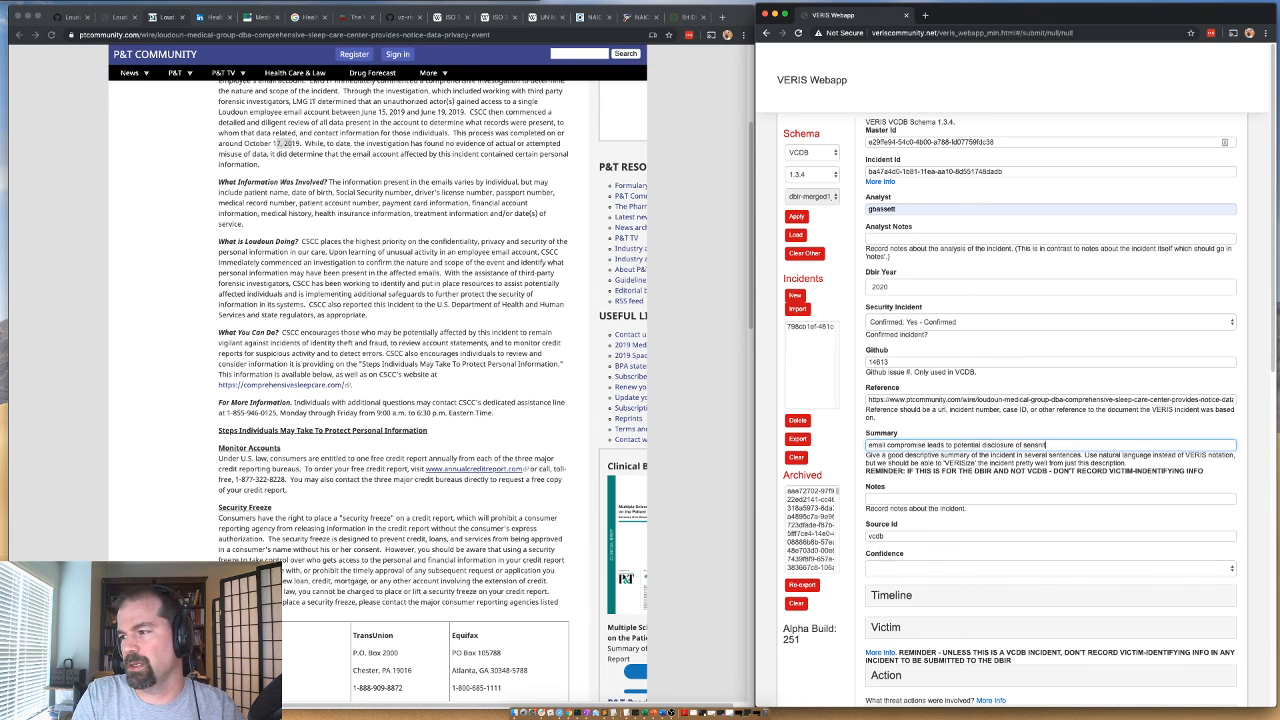
{"action": "key", "text": "BackSpace"}
{"action": "key", "text": "BackSpace"}
{"action": "key", "text": "BackSpace"}
{"action": "key", "text": "BackSpace"}
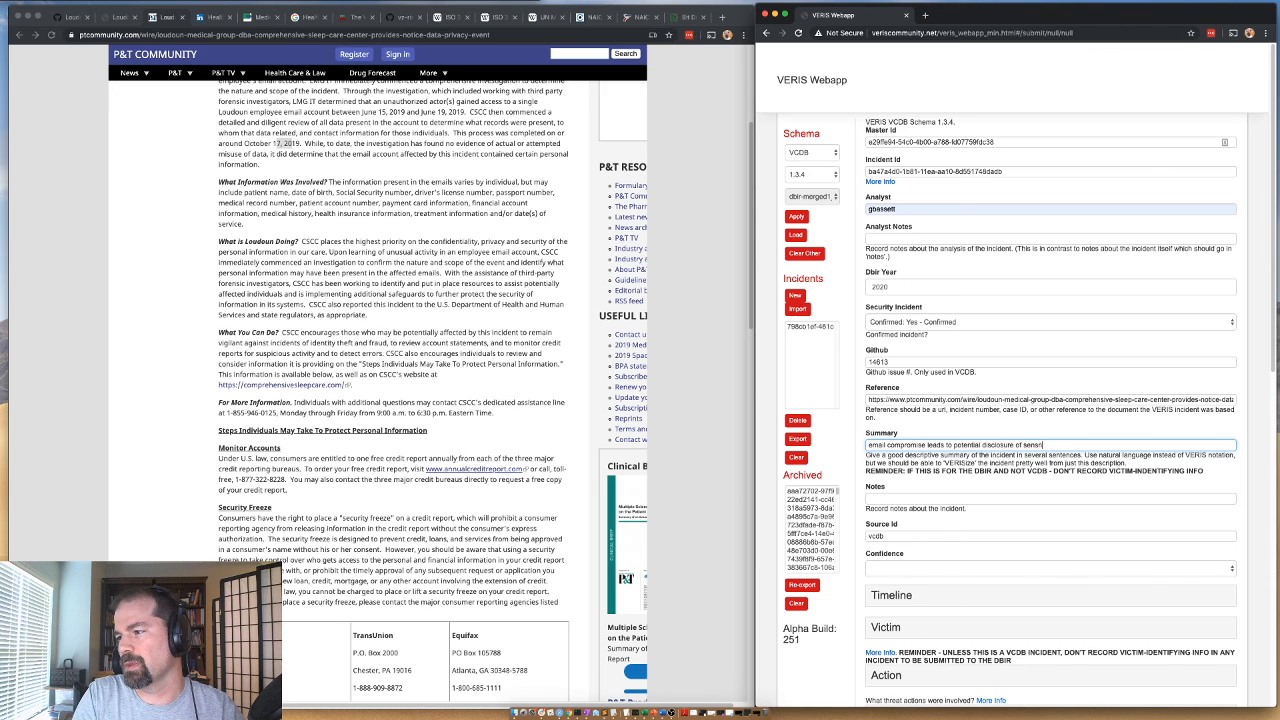
{"action": "type", "text": "itive data"}
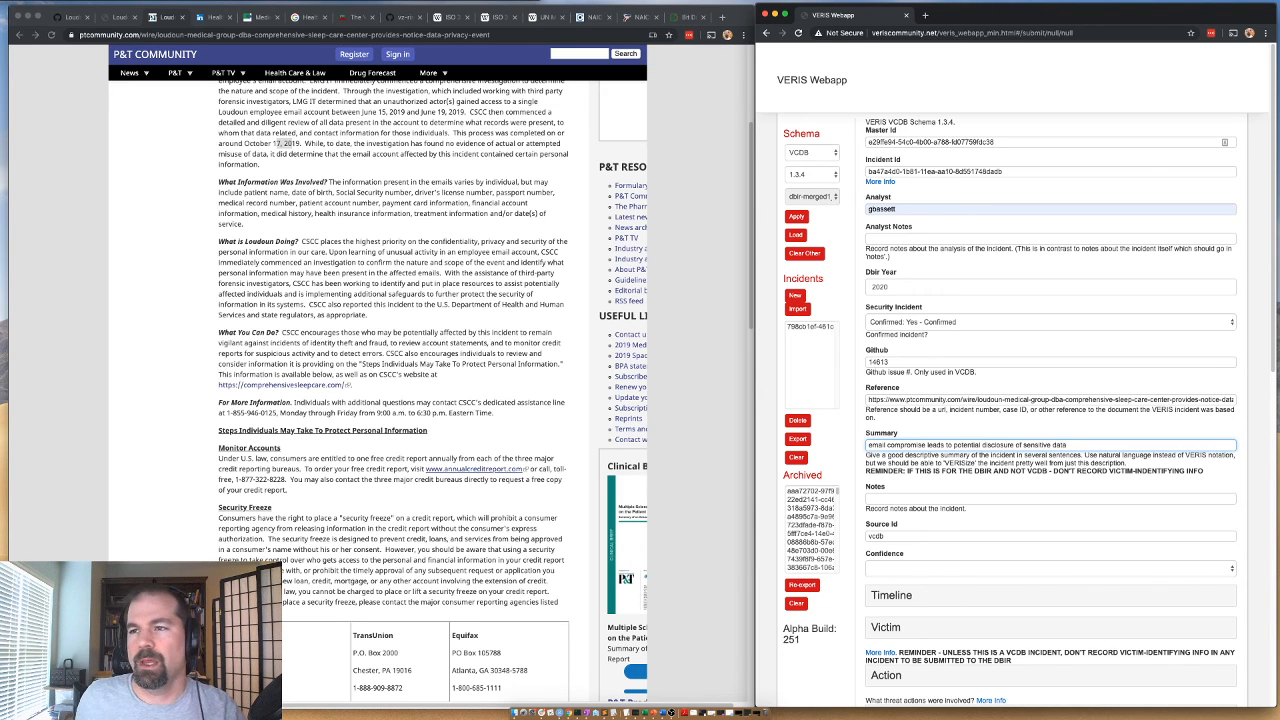
{"action": "left_click", "coordinate": [347, 241]}
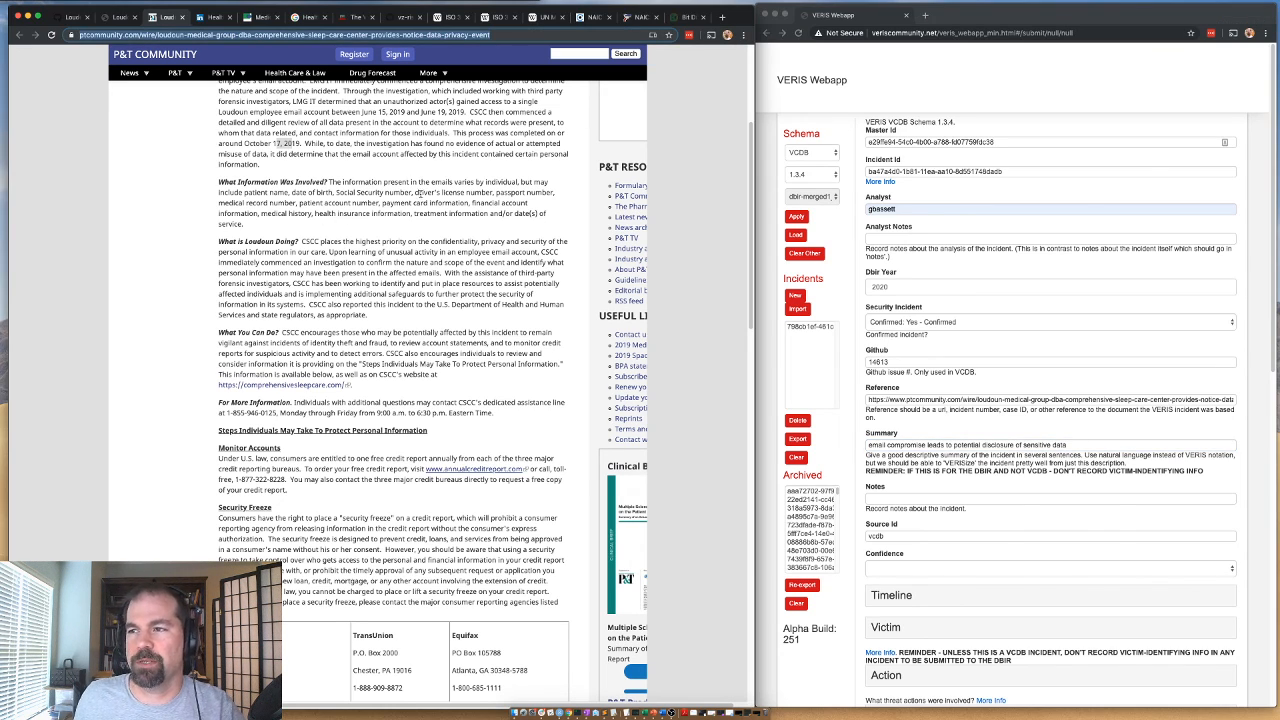
{"action": "left_click", "coordinate": [414, 192]}
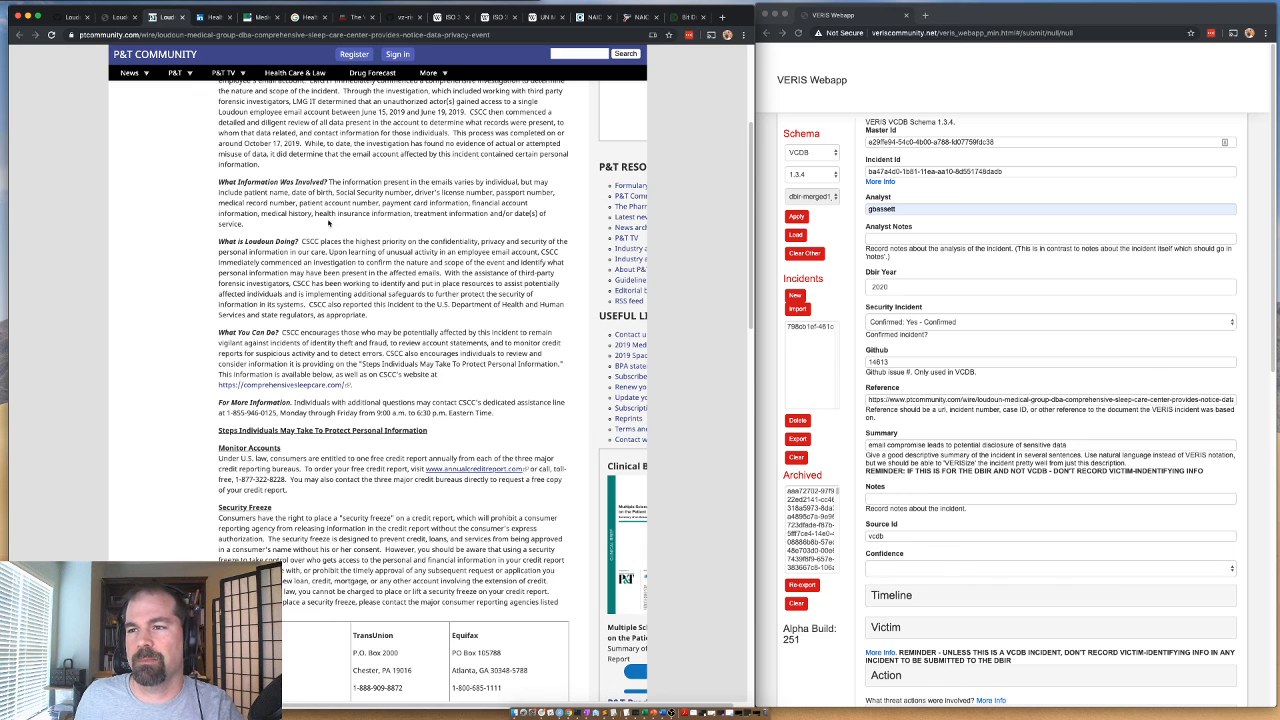
{"action": "left_click_drag", "start_coordinate": [240, 214], "coordinate": [355, 213]}
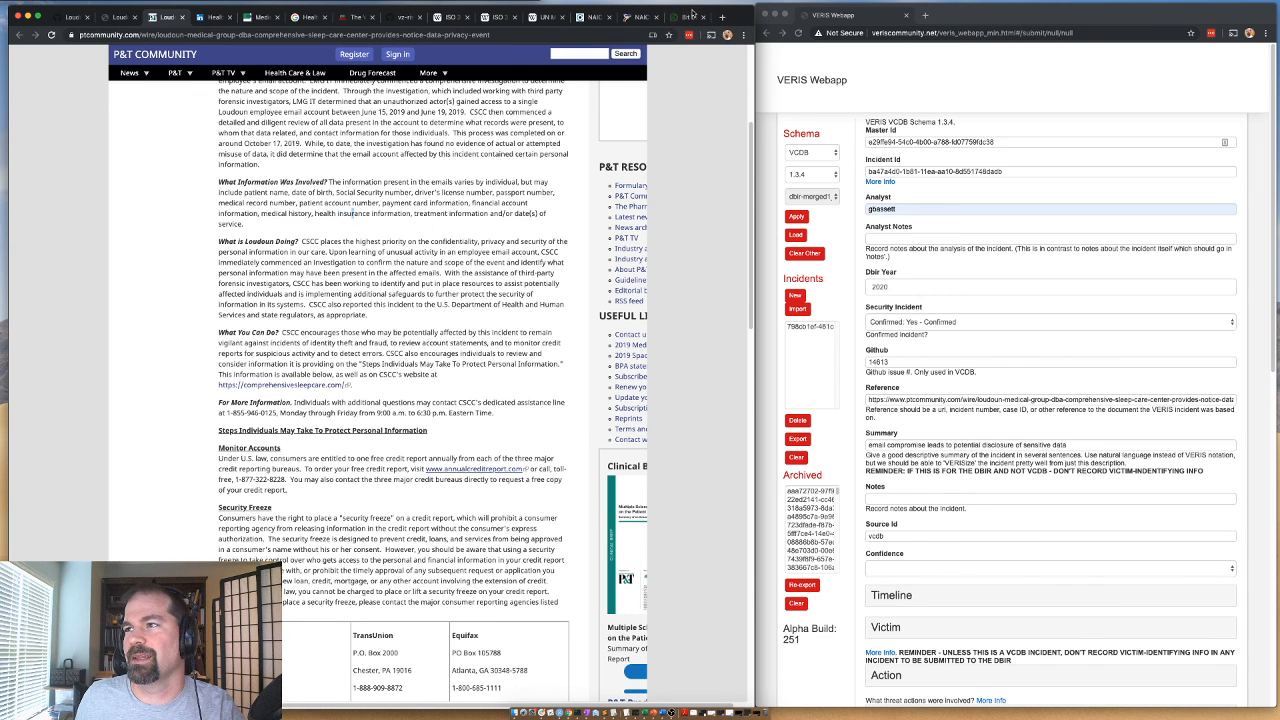
{"action": "left_click_drag", "start_coordinate": [740, 15], "coordinate": [737, 13]}
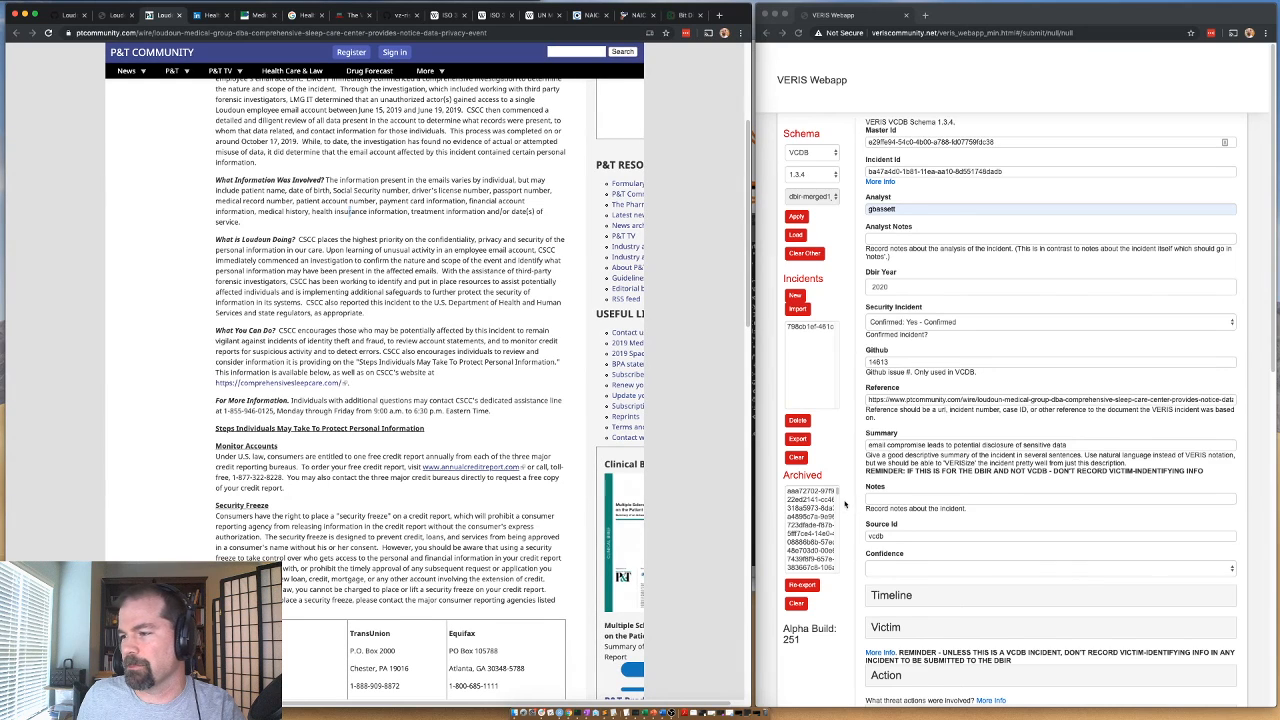
Set the incident's Confidence to "Medium: Medium confidence".
{"action": "scroll", "coordinate": [889, 455], "scroll_direction": "down", "scroll_amount": 3}
{"action": "left_click", "coordinate": [887, 461]}
{"action": "left_click", "coordinate": [887, 461]}
{"action": "left_click", "coordinate": [887, 464]}
{"action": "left_click", "coordinate": [887, 487]}
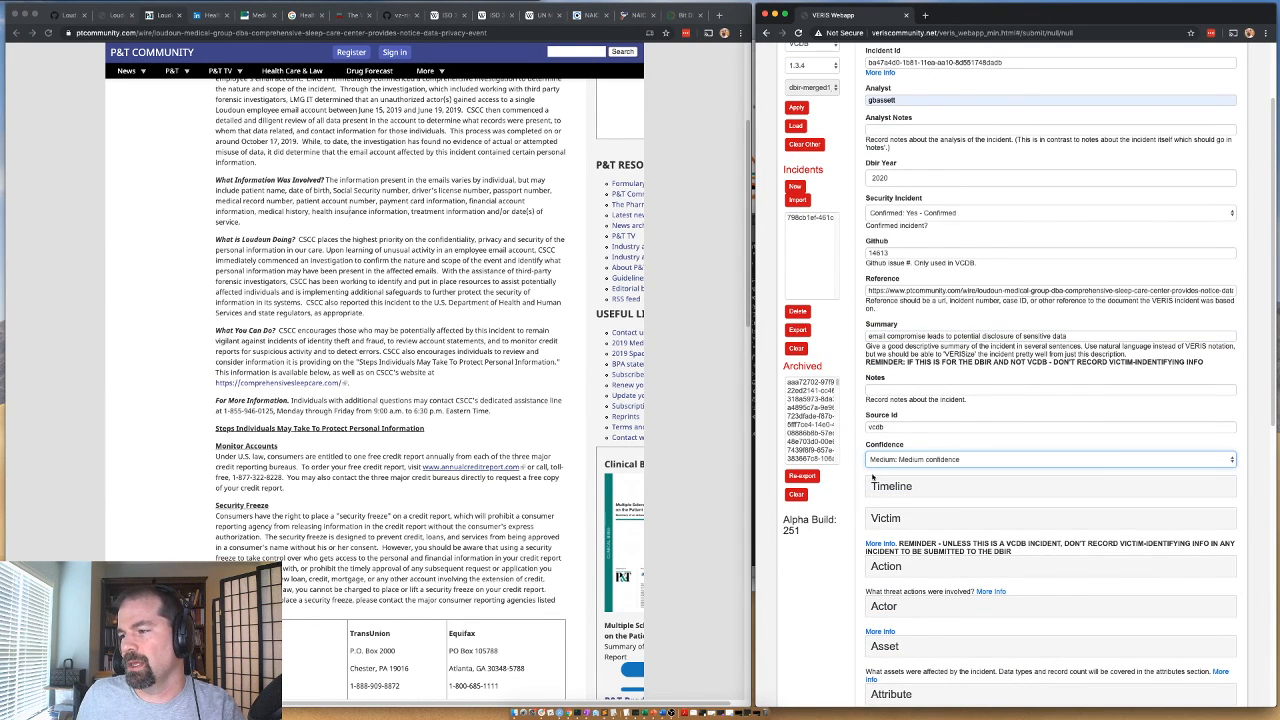
Record the Timeline's Incident date as year 2019, month 06, day 15.
{"action": "scroll", "coordinate": [868, 460], "scroll_direction": "down", "scroll_amount": 3}
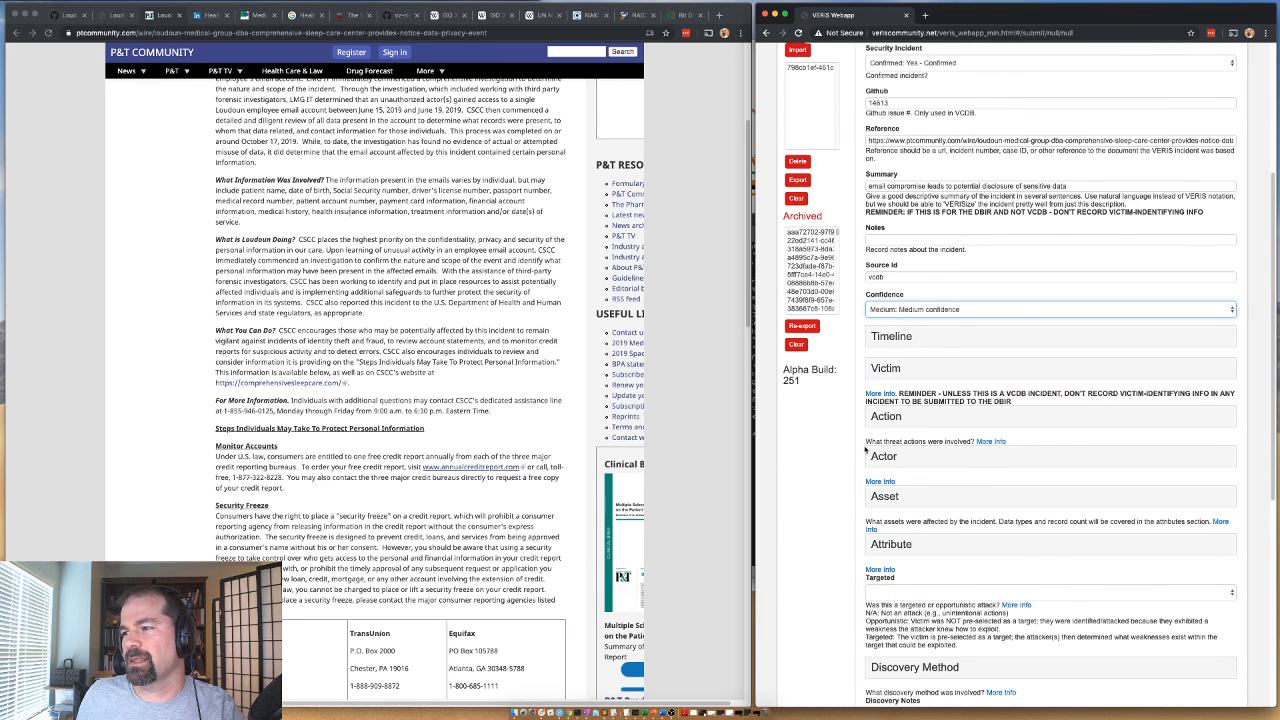
{"action": "left_click", "coordinate": [887, 340]}
{"action": "scroll", "coordinate": [422, 286], "scroll_direction": "up", "scroll_amount": 2}
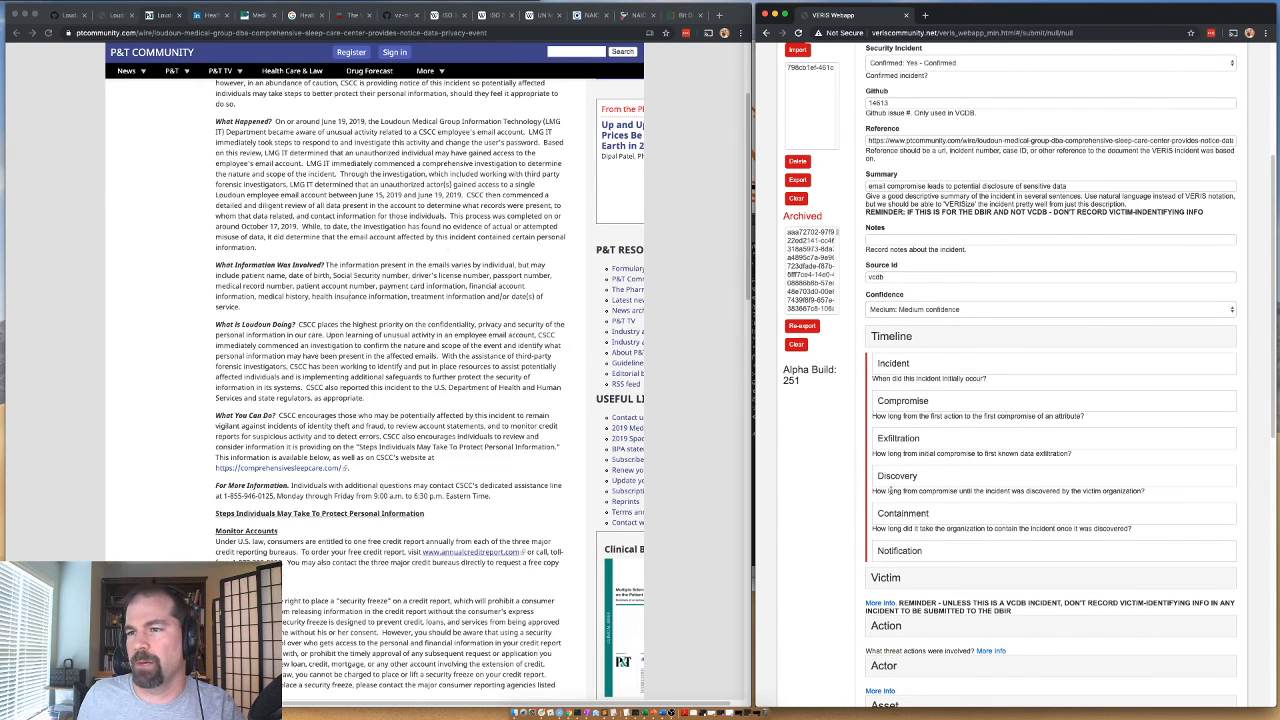
{"action": "left_click", "coordinate": [893, 367]}
{"action": "left_click", "coordinate": [897, 384]}
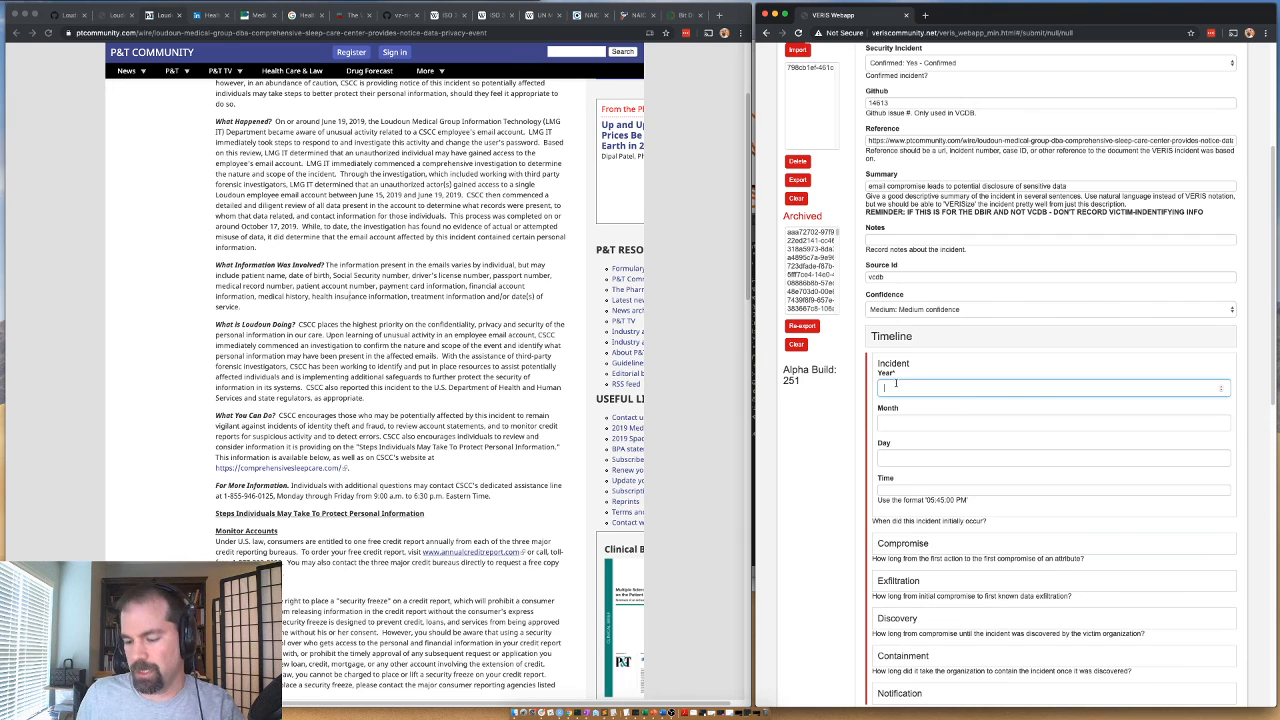
{"action": "type", "text": "10"}
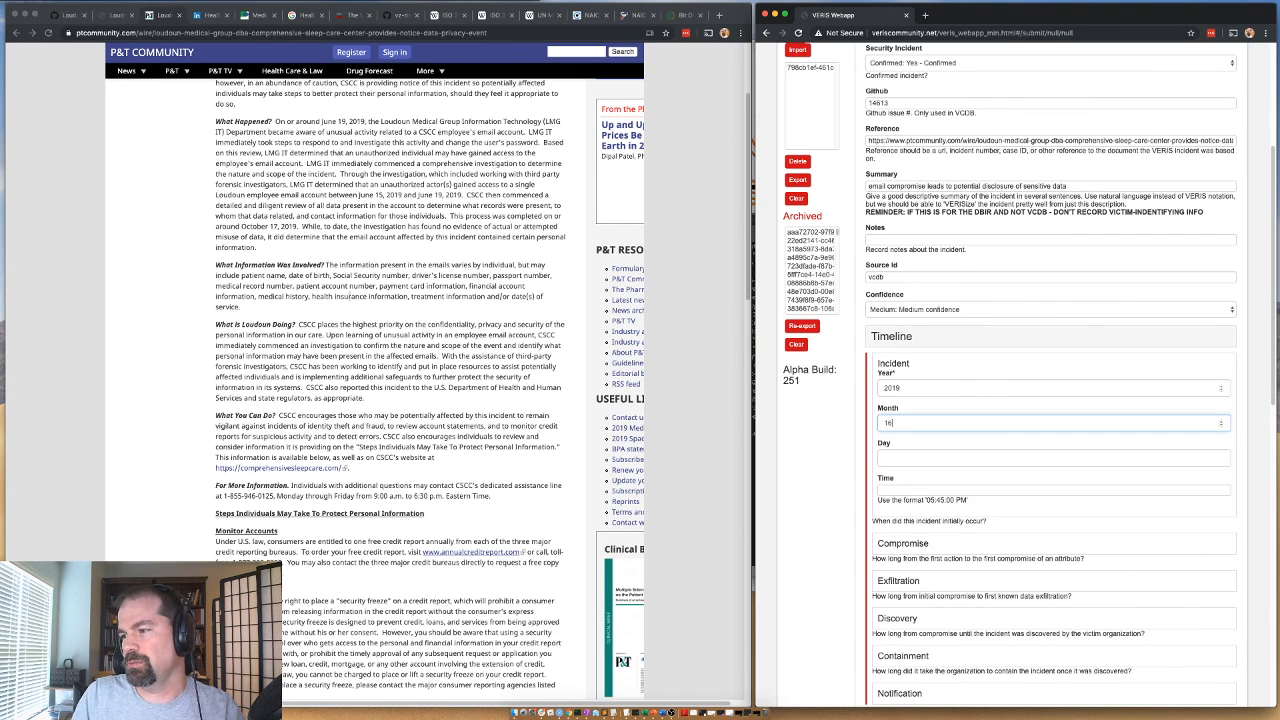
{"action": "type", "text": "06"}
{"action": "key", "text": "Tab"}
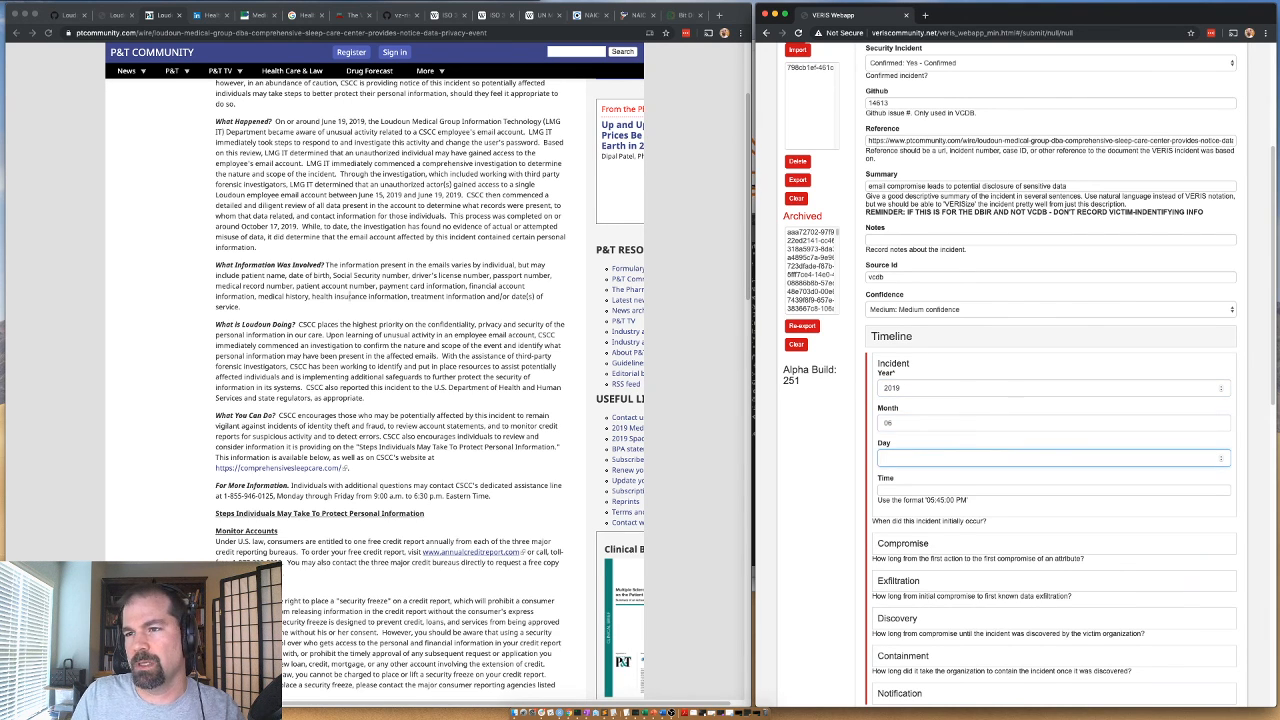
{"action": "left_click", "coordinate": [894, 366]}
Set the Timeline's Compromise unit to Unknown and its Exfiltration unit to Minutes.
{"action": "left_click", "coordinate": [899, 399]}
{"action": "left_click", "coordinate": [888, 427]}
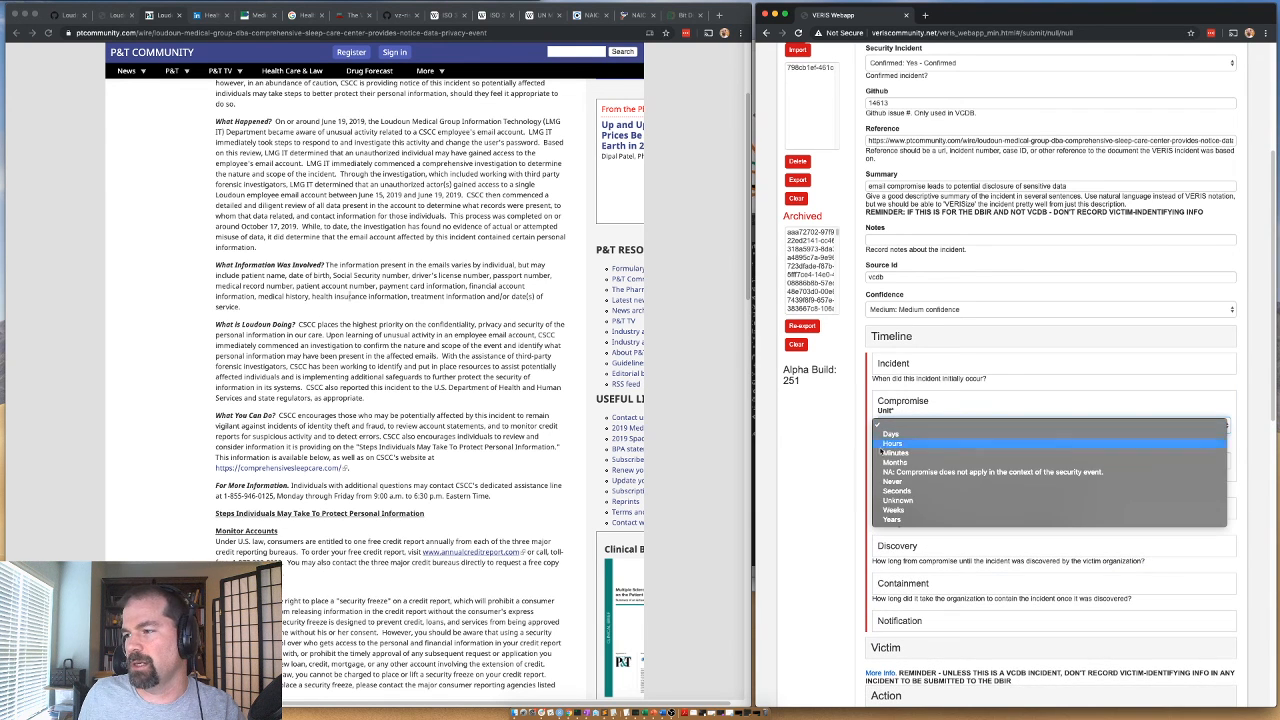
{"action": "left_click", "coordinate": [893, 500]}
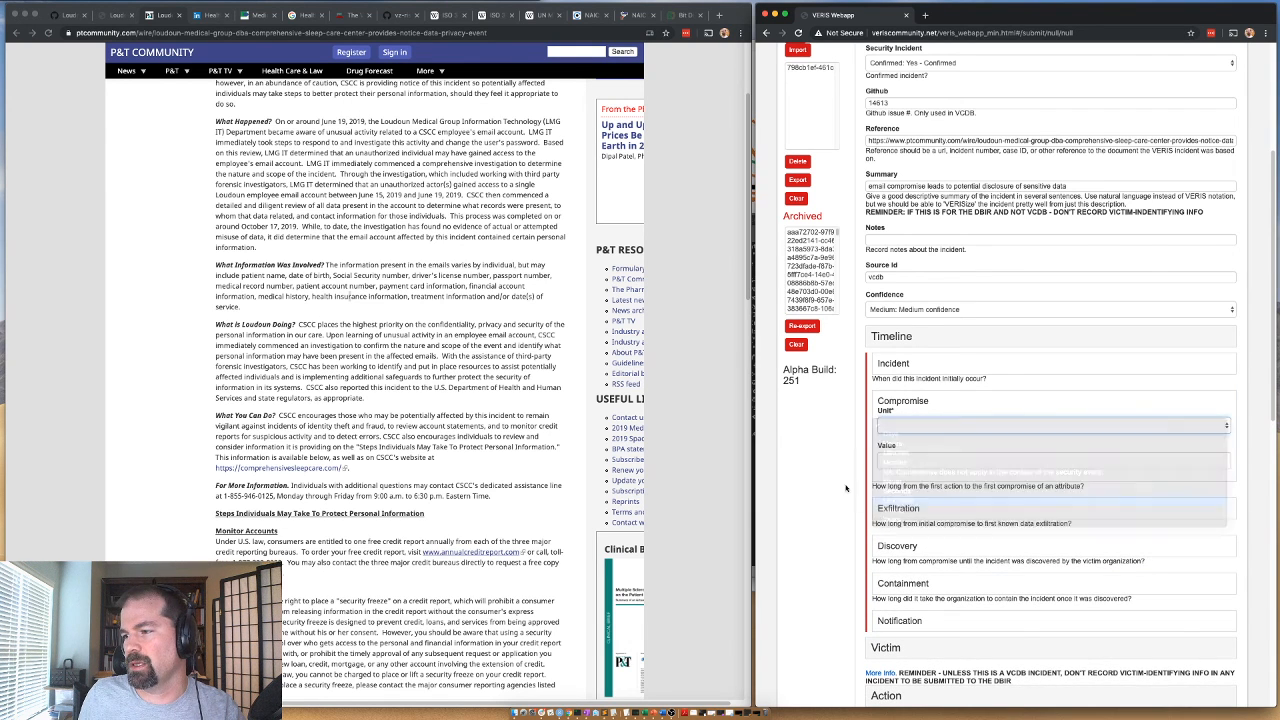
{"action": "left_click", "coordinate": [905, 400]}
{"action": "left_click", "coordinate": [896, 442]}
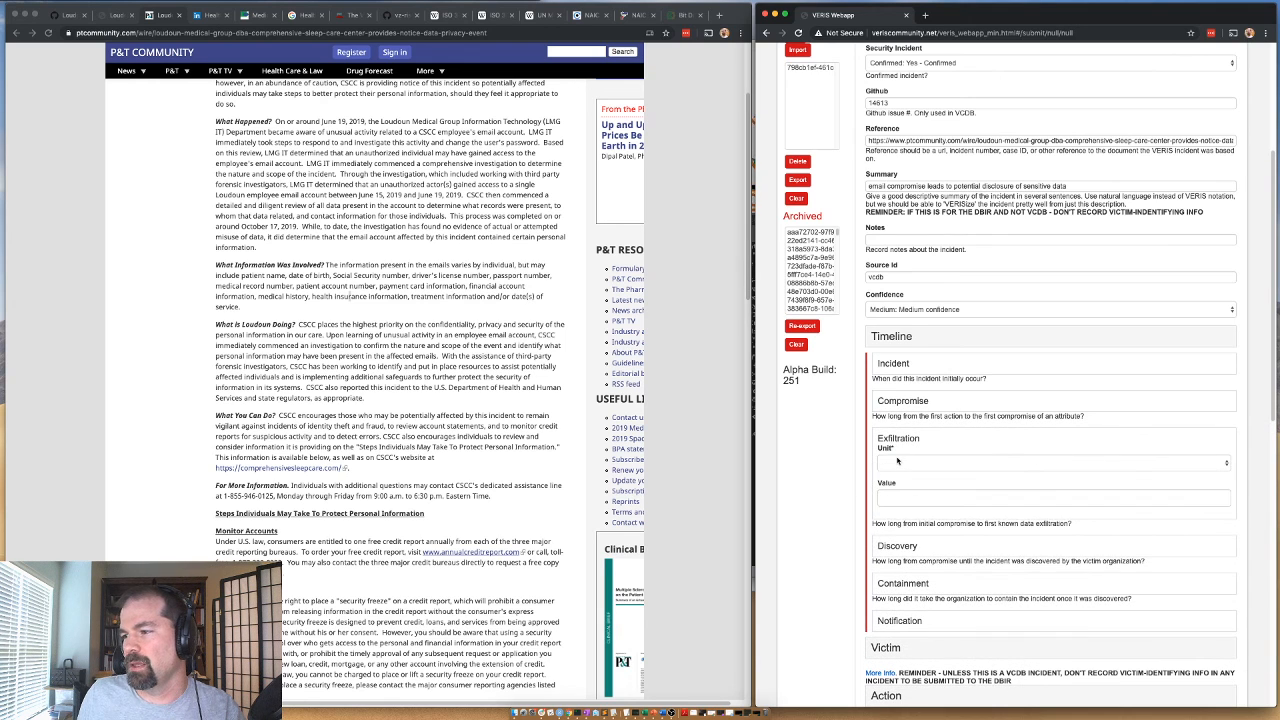
{"action": "left_click", "coordinate": [897, 461]}
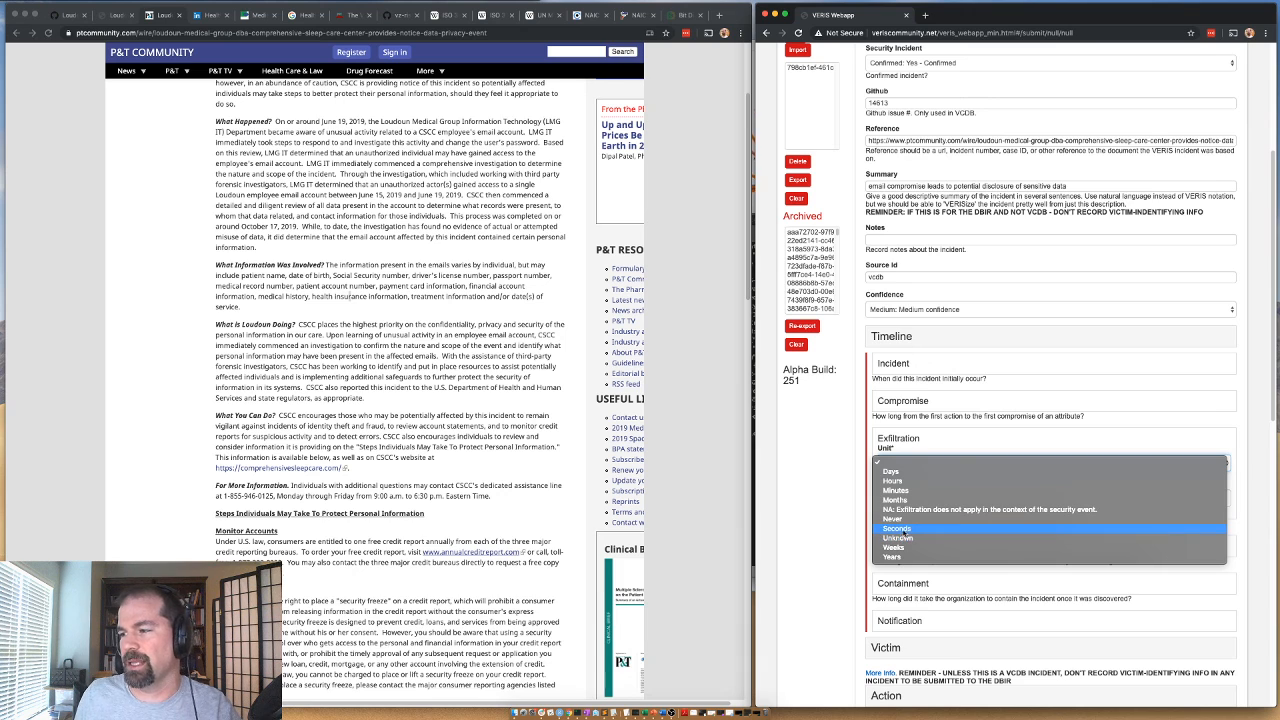
{"action": "left_click", "coordinate": [886, 491]}
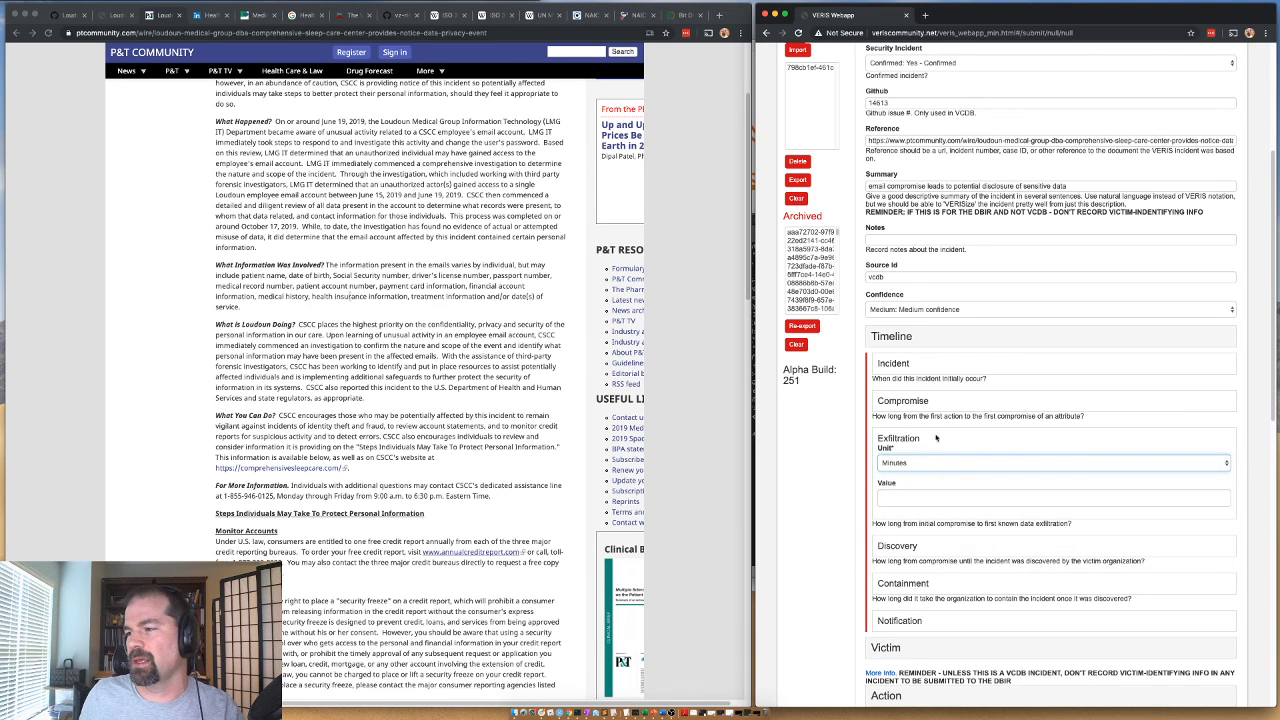
Set the Timeline's Discovery duration to 4 Days.
{"action": "left_click", "coordinate": [917, 510]}
{"action": "left_click", "coordinate": [892, 502]}
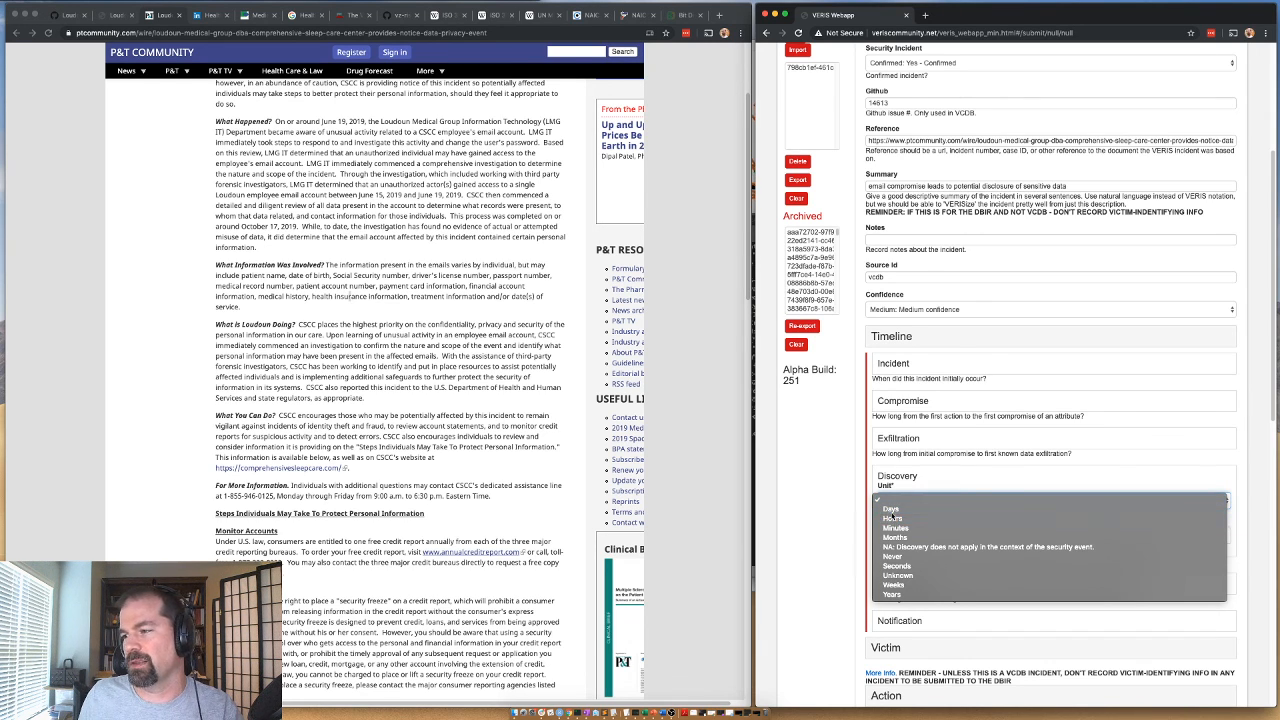
{"action": "left_click", "coordinate": [891, 509]}
{"action": "left_click", "coordinate": [895, 535]}
{"action": "type", "text": "4"}
{"action": "left_click", "coordinate": [911, 477]}
Set the Timeline's Containment unit to Hours, leaving its value blank.
{"action": "left_click", "coordinate": [898, 513]}
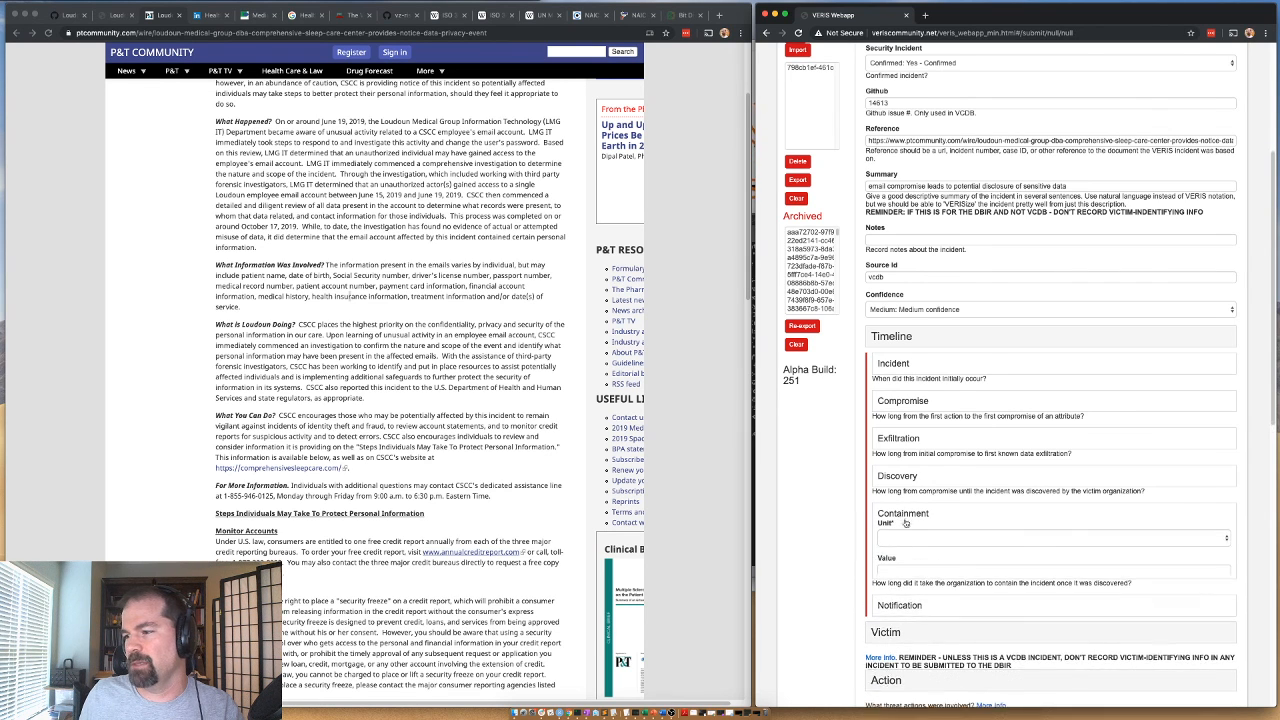
{"action": "left_click", "coordinate": [908, 538]}
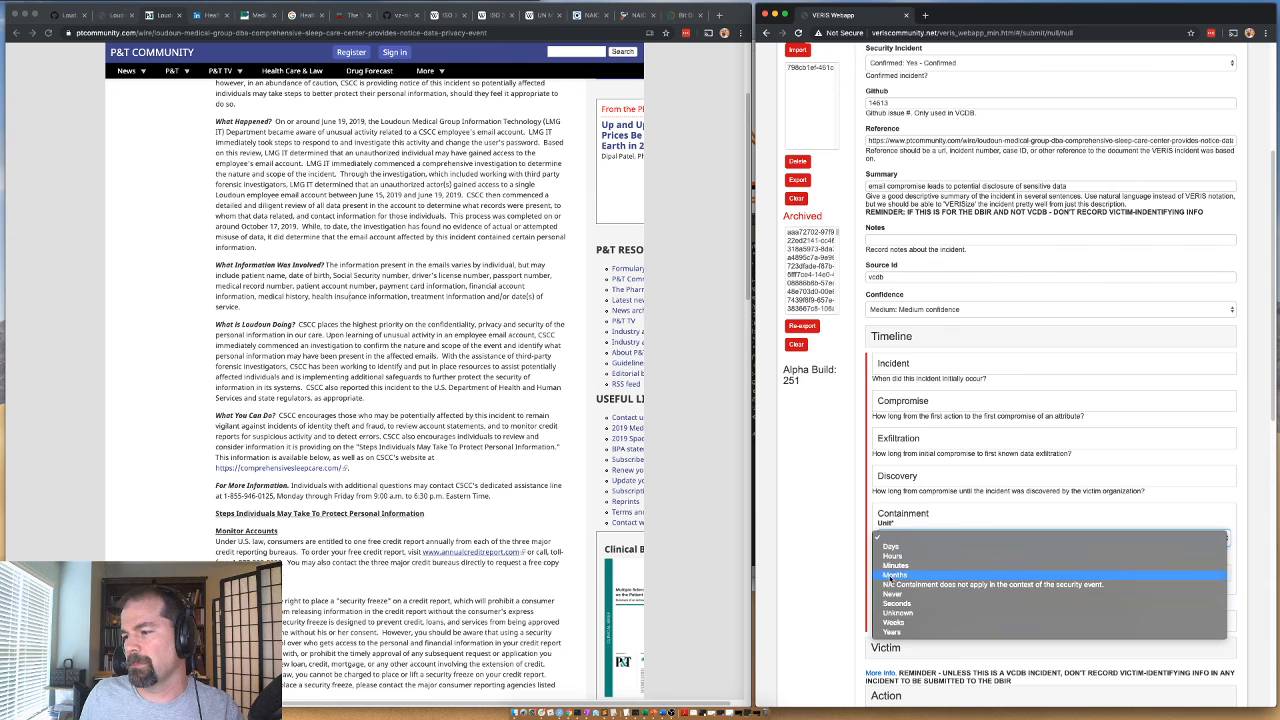
{"action": "left_click", "coordinate": [900, 556]}
{"action": "left_click", "coordinate": [893, 514]}
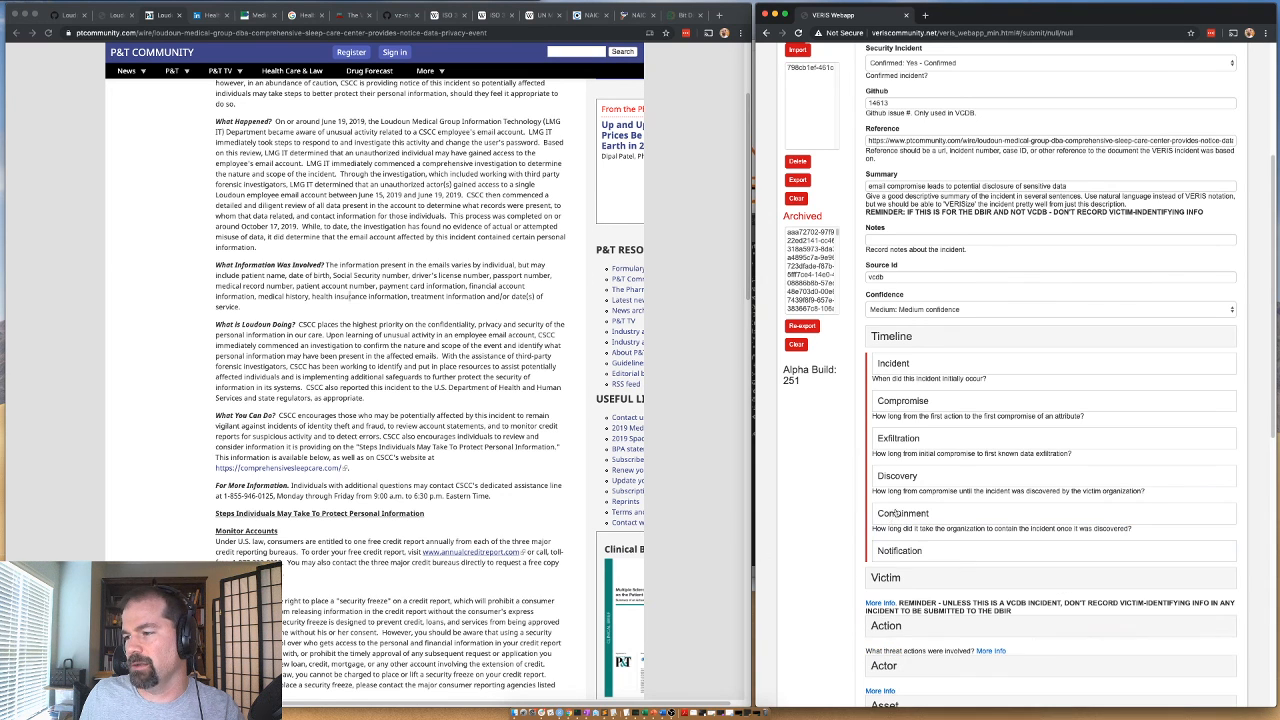
Record the Timeline's Notification date as 2019, month 11, day 27, and collapse the Timeline section.
{"action": "left_click", "coordinate": [900, 551]}
{"action": "left_click", "coordinate": [901, 553]}
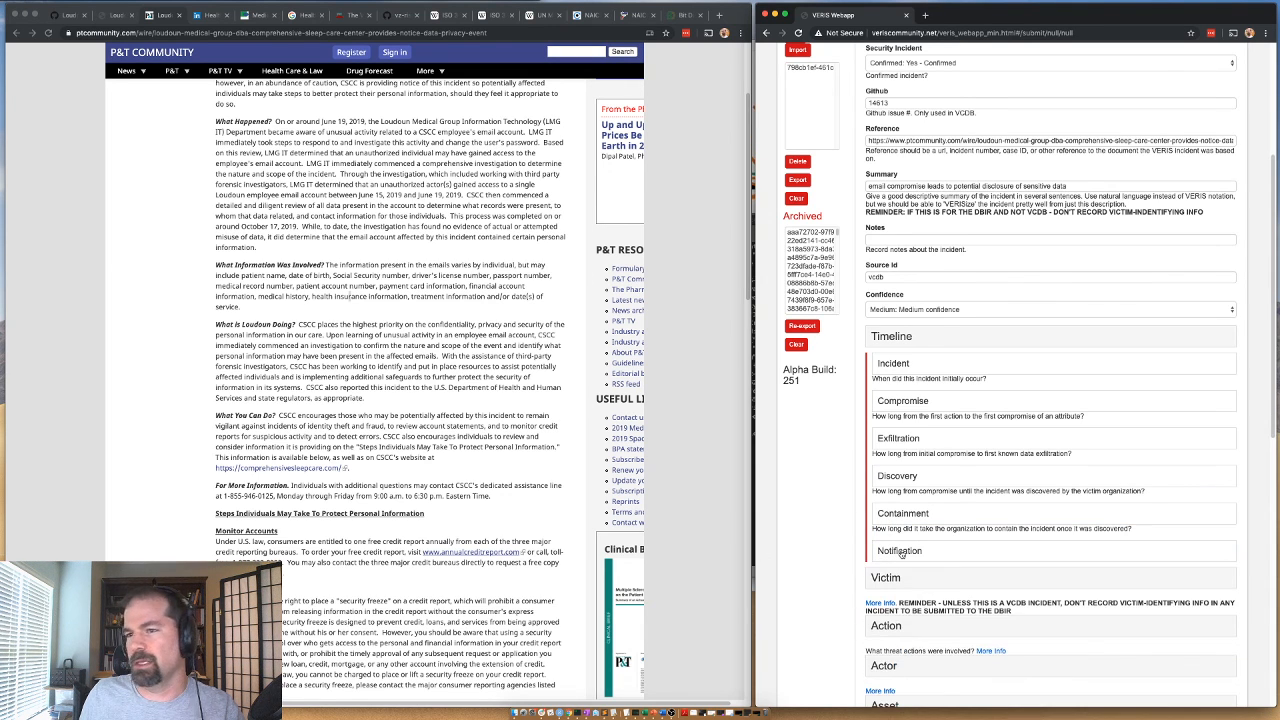
{"action": "left_click", "coordinate": [901, 553]}
{"action": "scroll", "coordinate": [400, 306], "scroll_direction": "up", "scroll_amount": 3}
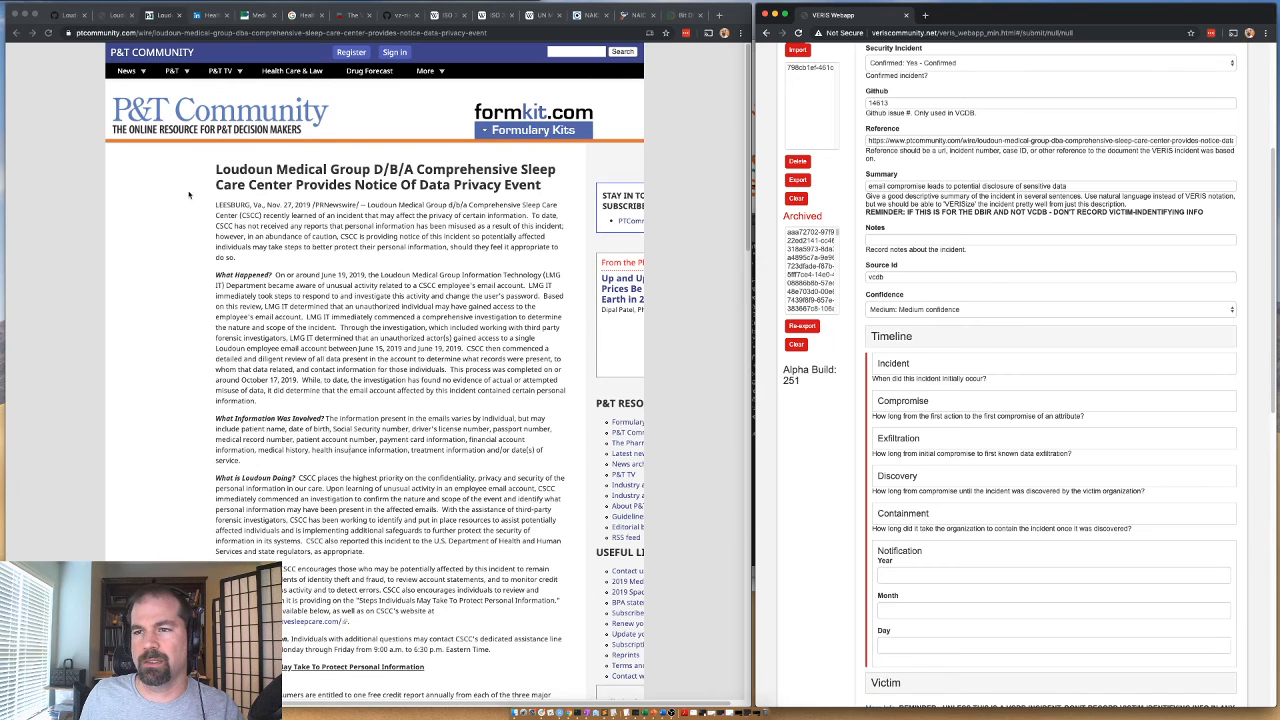
{"action": "left_click", "coordinate": [893, 573]}
{"action": "type", "text": "2019"}
{"action": "key", "text": "Tab"}
{"action": "type", "text": "11"}
{"action": "key", "text": "Tab"}
{"action": "type", "text": "27"}
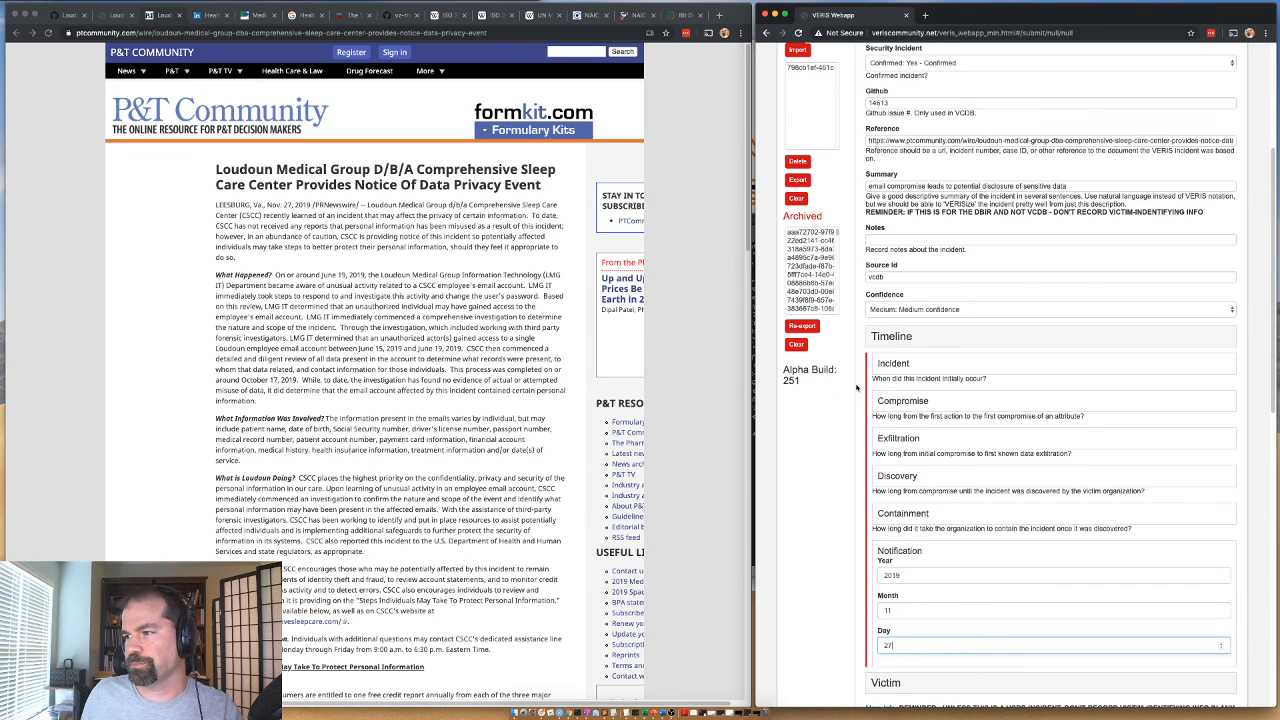
{"action": "left_click", "coordinate": [912, 336]}
Fill Victim Id with "Loudoun Medical Group d/b/a Comprehensive Sleep Care Center (CSCC)" copied from the article's opening sentence.
{"action": "left_click", "coordinate": [896, 373]}
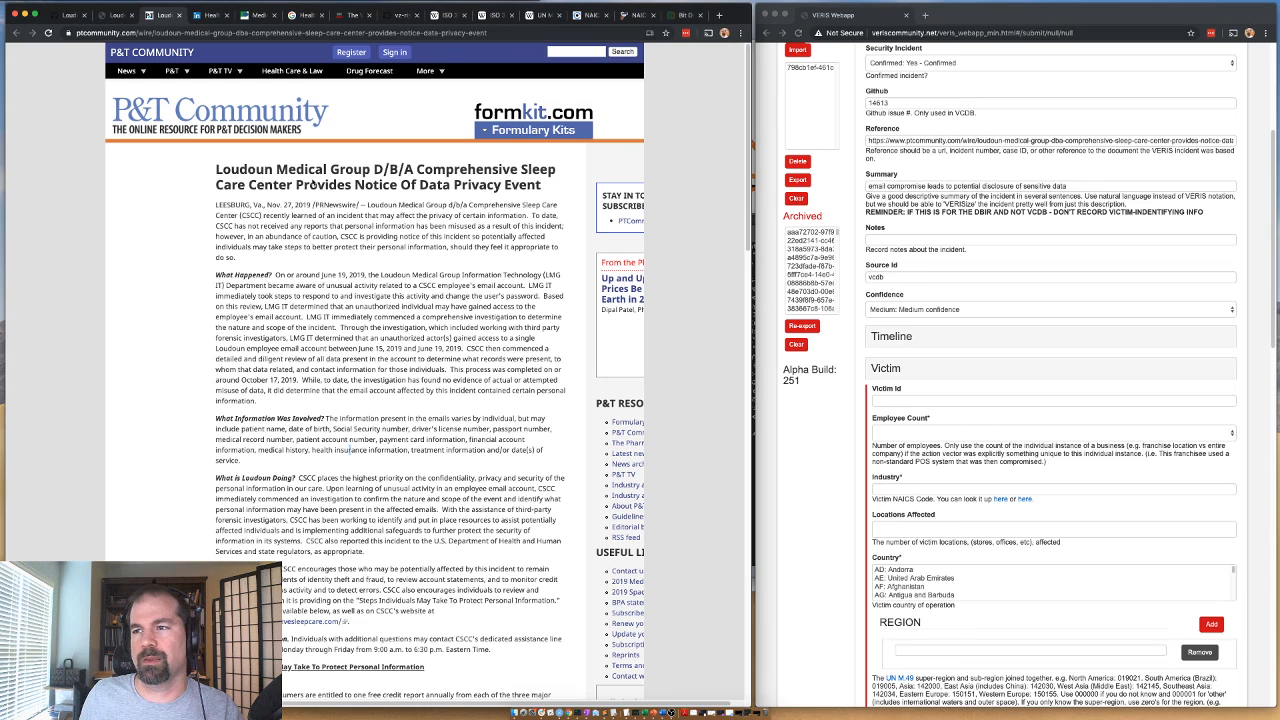
{"action": "left_click_drag", "start_coordinate": [414, 170], "coordinate": [213, 177]}
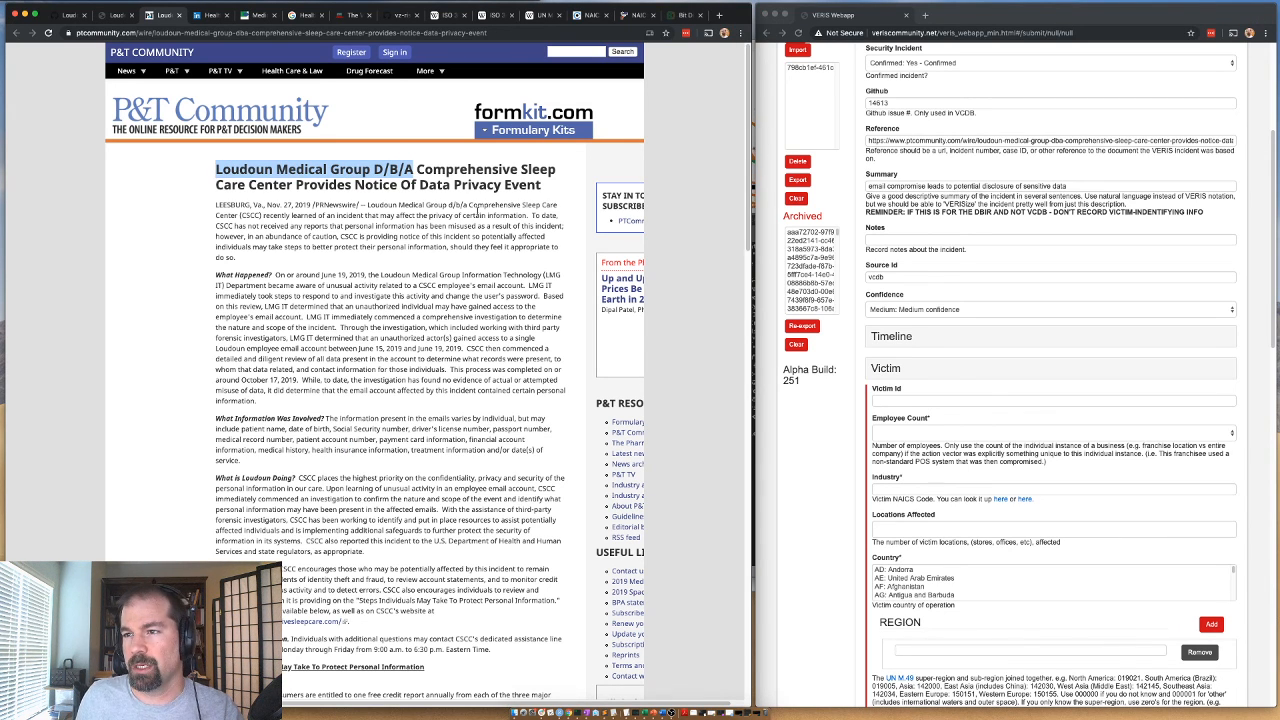
{"action": "left_click", "coordinate": [316, 217]}
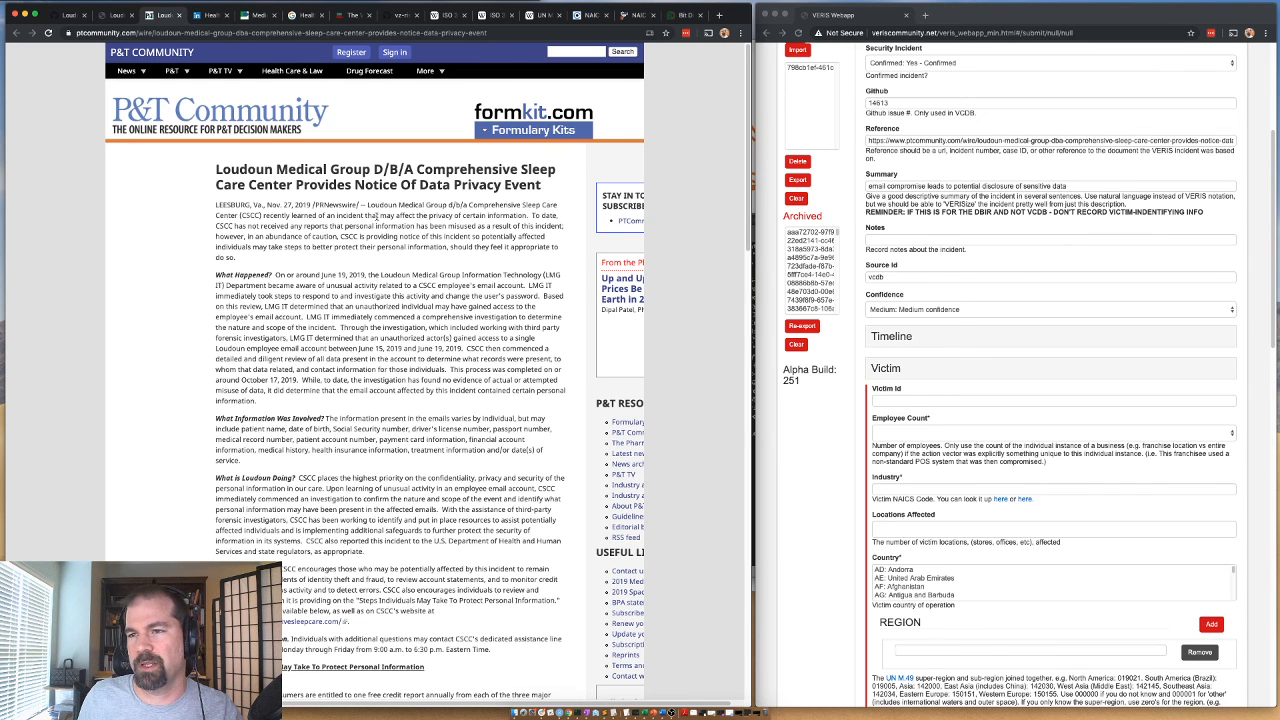
{"action": "left_click_drag", "start_coordinate": [367, 205], "coordinate": [262, 215]}
{"action": "key", "text": "super+c"}
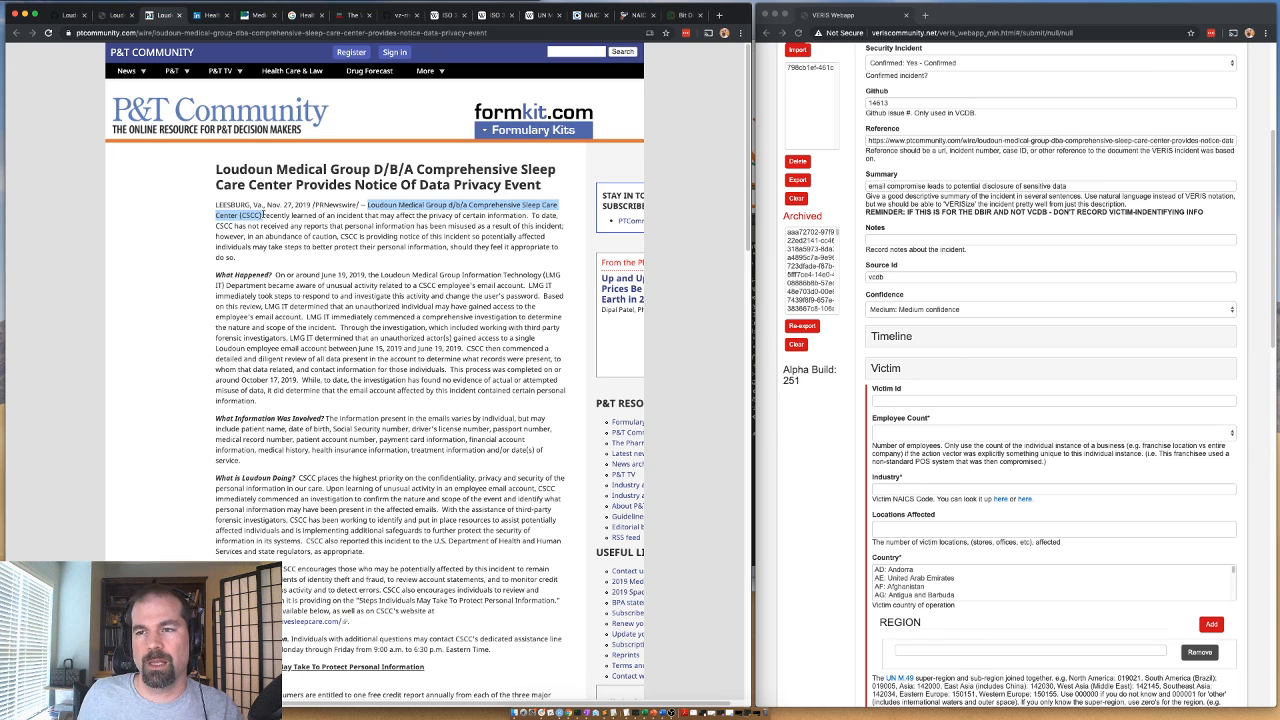
{"action": "left_click", "coordinate": [880, 401]}
{"action": "key", "text": "super+v"}
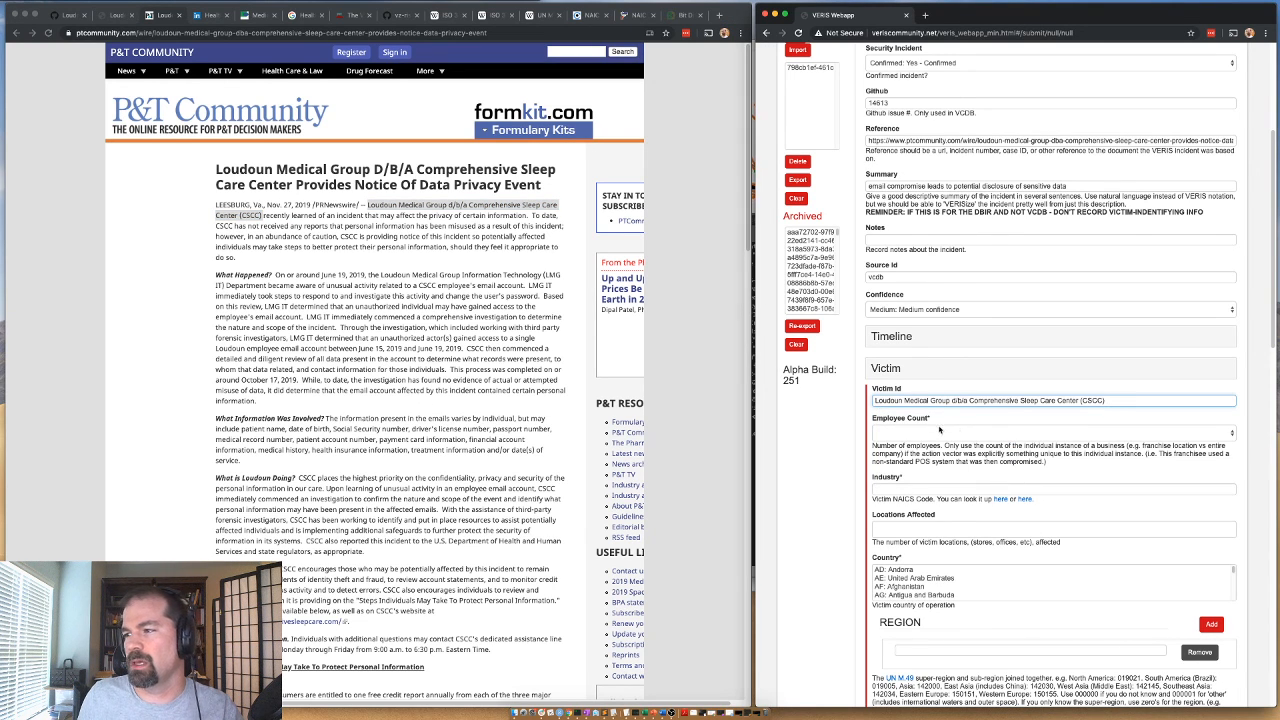
Copy "Loudoun Medical Group" from the article headline, try searching LinkedIn for it, and return to the previous company page.
{"action": "left_click", "coordinate": [378, 212]}
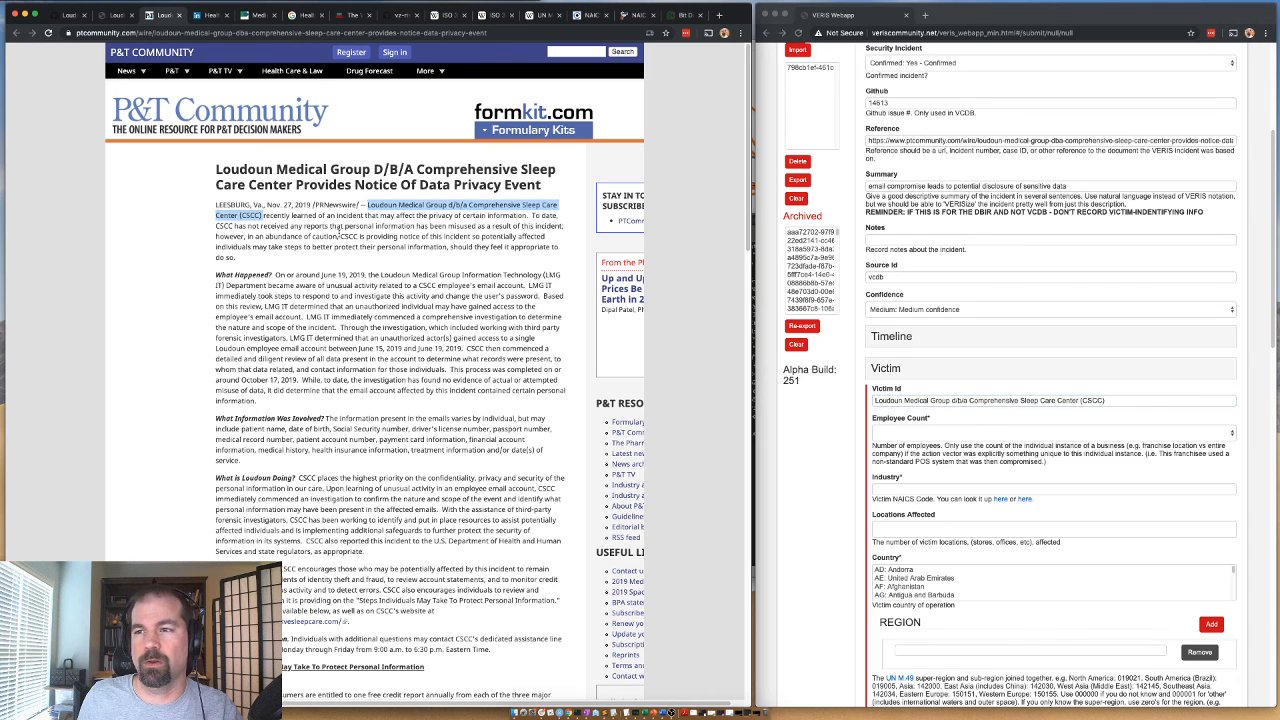
{"action": "left_click_drag", "start_coordinate": [371, 170], "coordinate": [213, 170]}
{"action": "key", "text": "ctrl+c"}
{"action": "left_click", "coordinate": [210, 15]}
{"action": "left_click", "coordinate": [230, 56]}
{"action": "key", "text": "ctrl+v"}
{"action": "key", "text": "Return"}
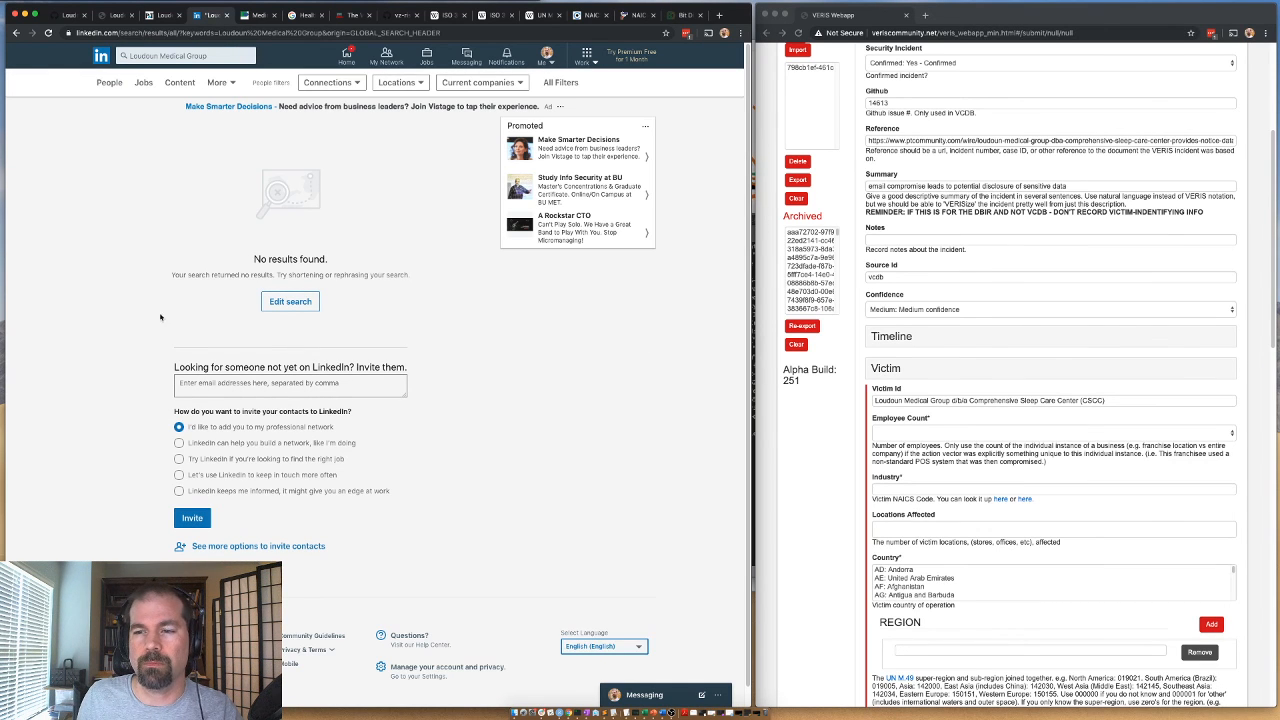
{"action": "left_click", "coordinate": [16, 33]}
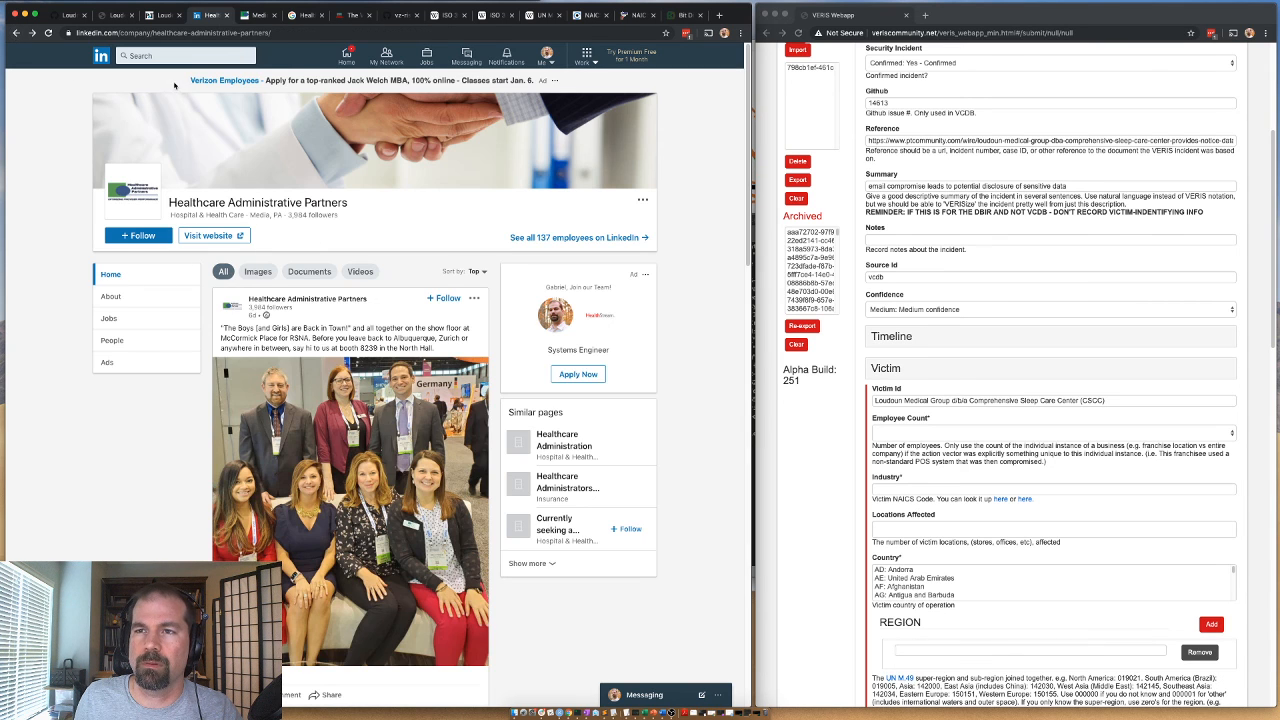
Open Loudoun Medical Group's LinkedIn company page and set the victim's Employee Count to 101 to 1000.
{"action": "left_click", "coordinate": [176, 60]}
{"action": "key", "text": "super+v"}
{"action": "left_click", "coordinate": [188, 80]}
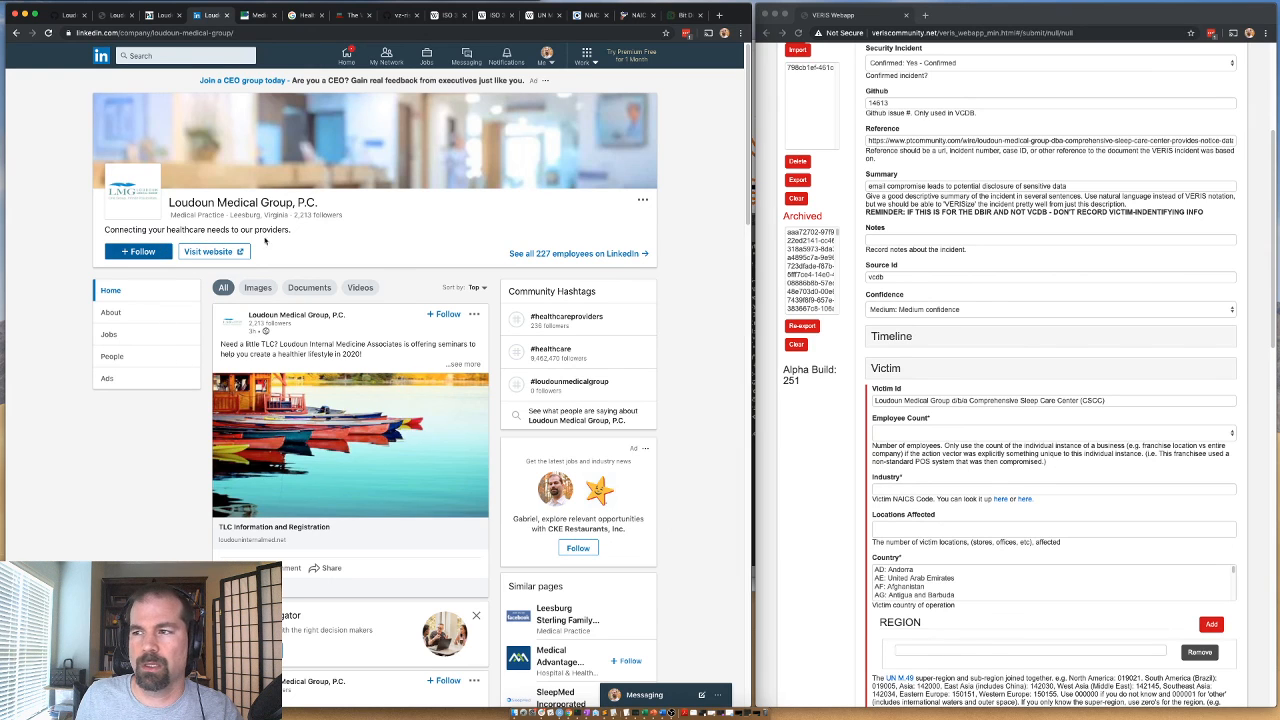
{"action": "left_click", "coordinate": [915, 432]}
{"action": "left_click", "coordinate": [910, 472]}
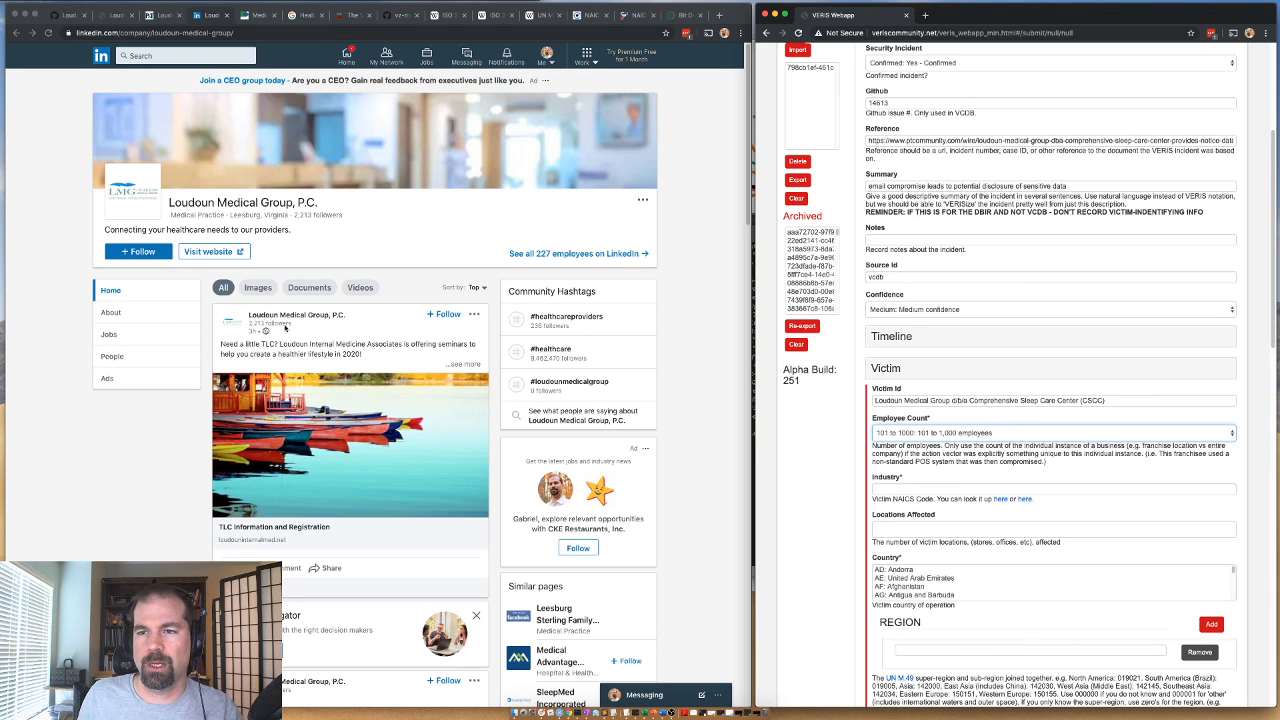
Search Google for Loudoun Medical Group and open its official website, lmgdoctors.com.
{"action": "left_click", "coordinate": [166, 14]}
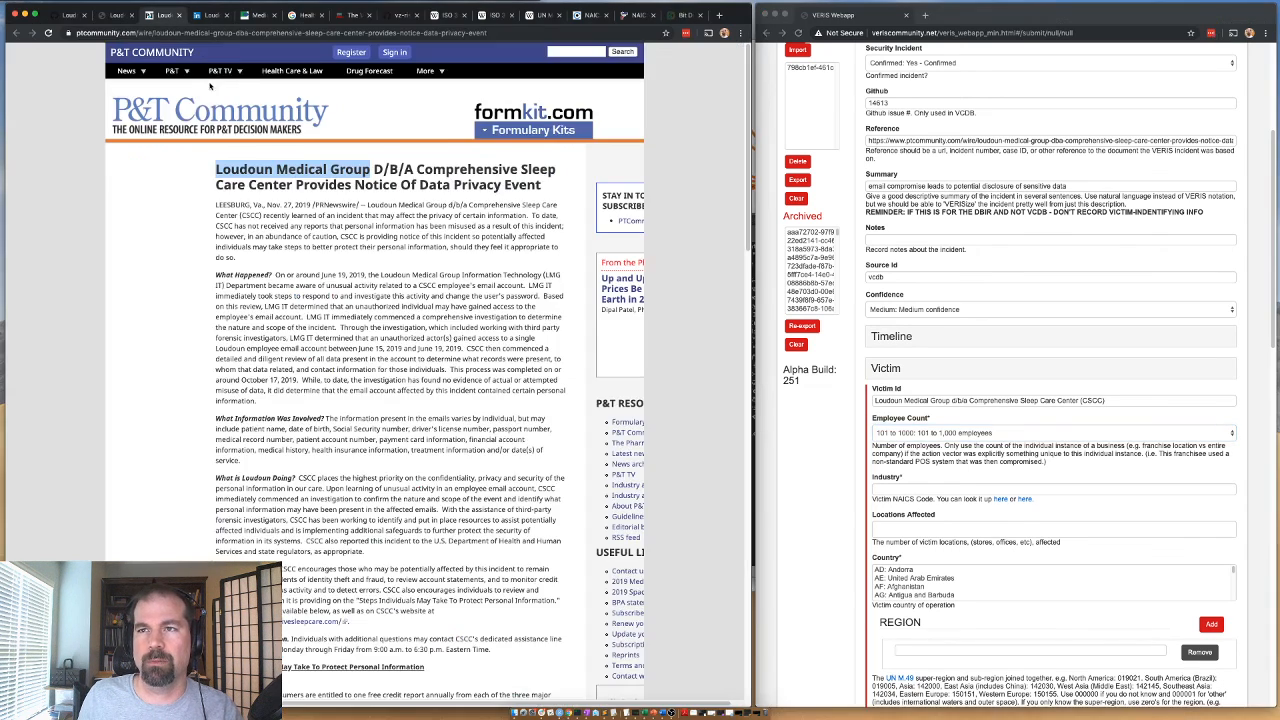
{"action": "left_click", "coordinate": [258, 15]}
{"action": "left_click", "coordinate": [303, 15]}
{"action": "left_click", "coordinate": [223, 56]}
{"action": "key", "text": "ctrl+a"}
{"action": "key", "text": "ctrl+v"}
{"action": "key", "text": "Return"}
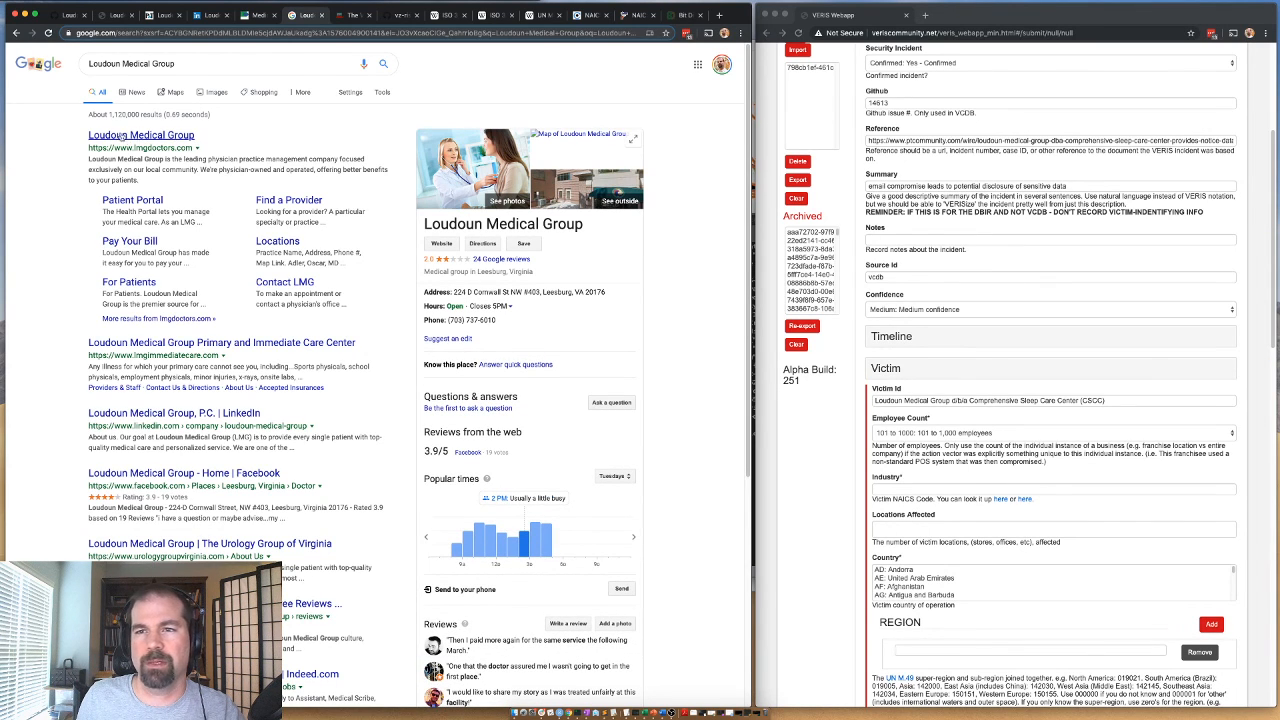
{"action": "left_click", "coordinate": [148, 140]}
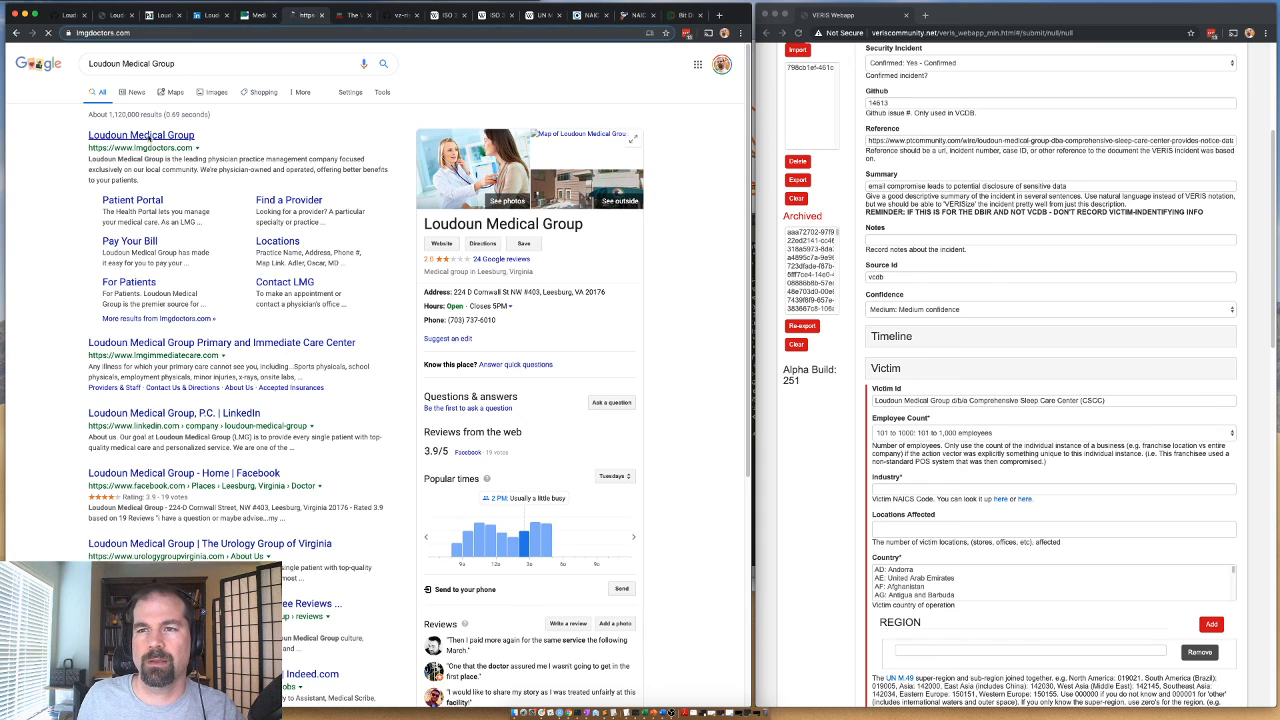
Examine the Loudoun Medical Group home page for a description of the organization's business.
{"action": "scroll", "coordinate": [477, 338], "scroll_direction": "down", "scroll_amount": 5}
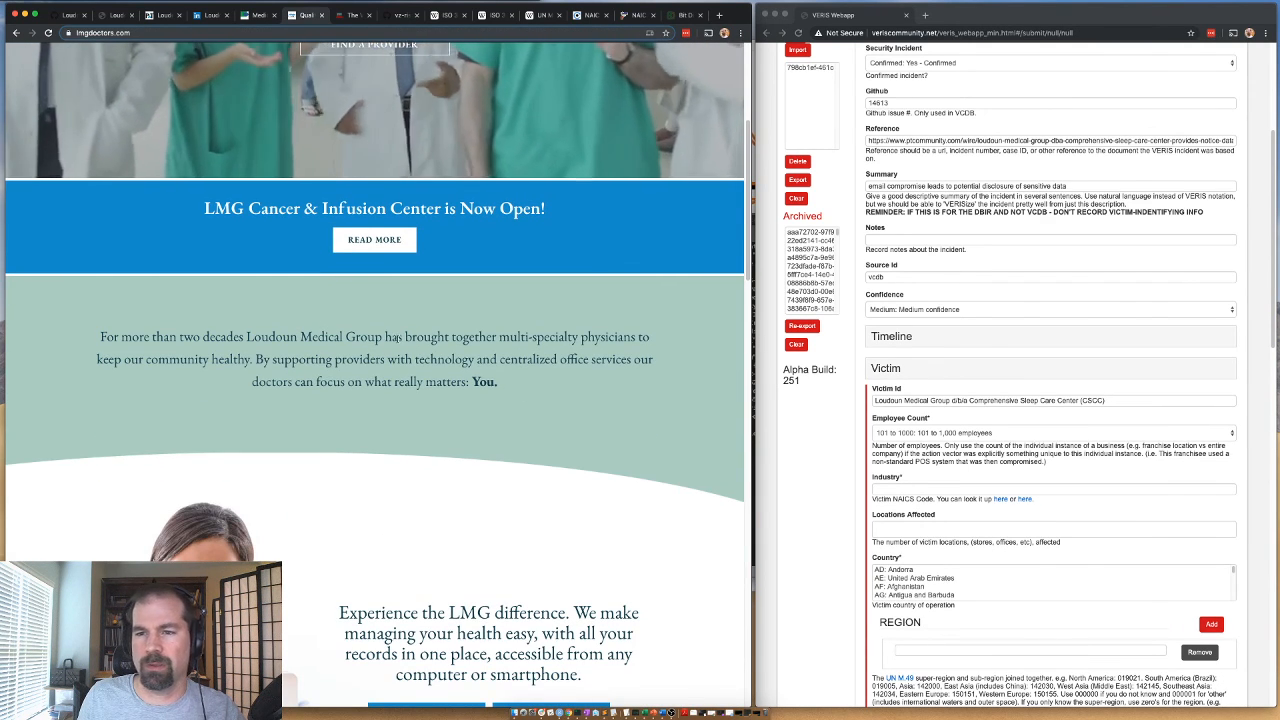
{"action": "scroll", "coordinate": [259, 374], "scroll_direction": "up", "scroll_amount": 1}
{"action": "scroll", "coordinate": [404, 391], "scroll_direction": "up", "scroll_amount": 3}
{"action": "scroll", "coordinate": [404, 391], "scroll_direction": "up", "scroll_amount": 1}
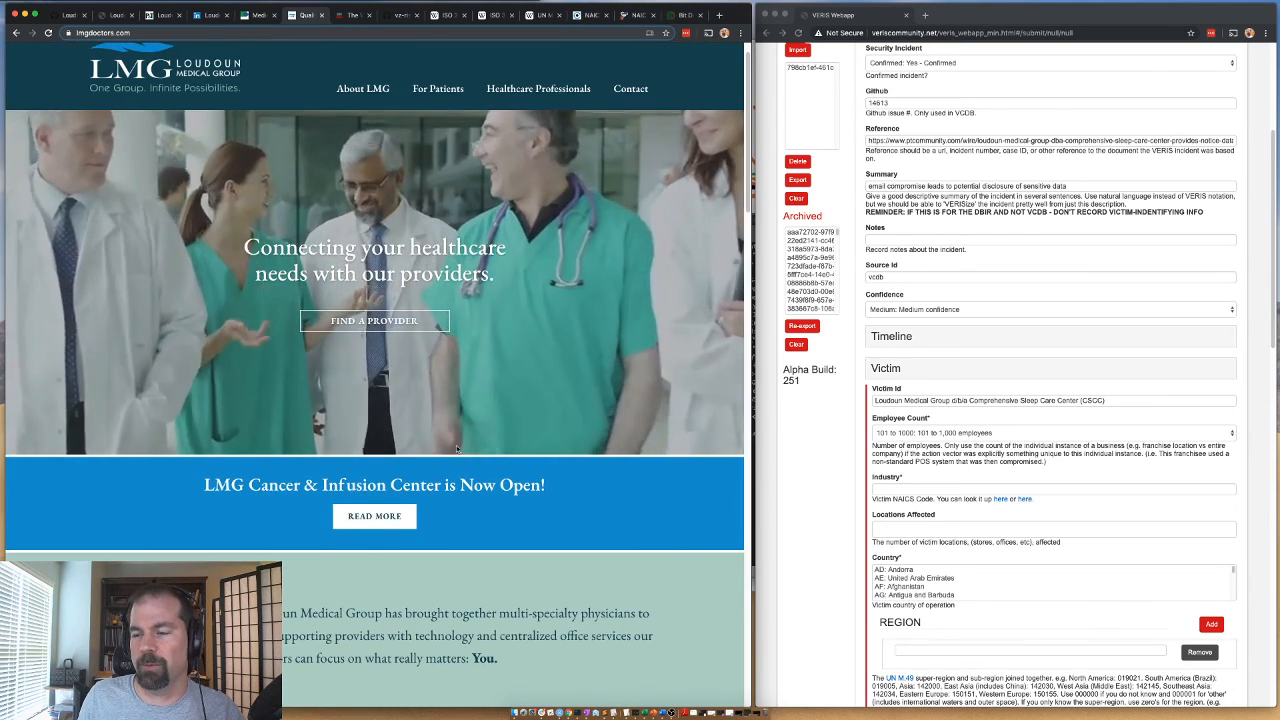
{"action": "scroll", "coordinate": [579, 293], "scroll_direction": "down", "scroll_amount": 5}
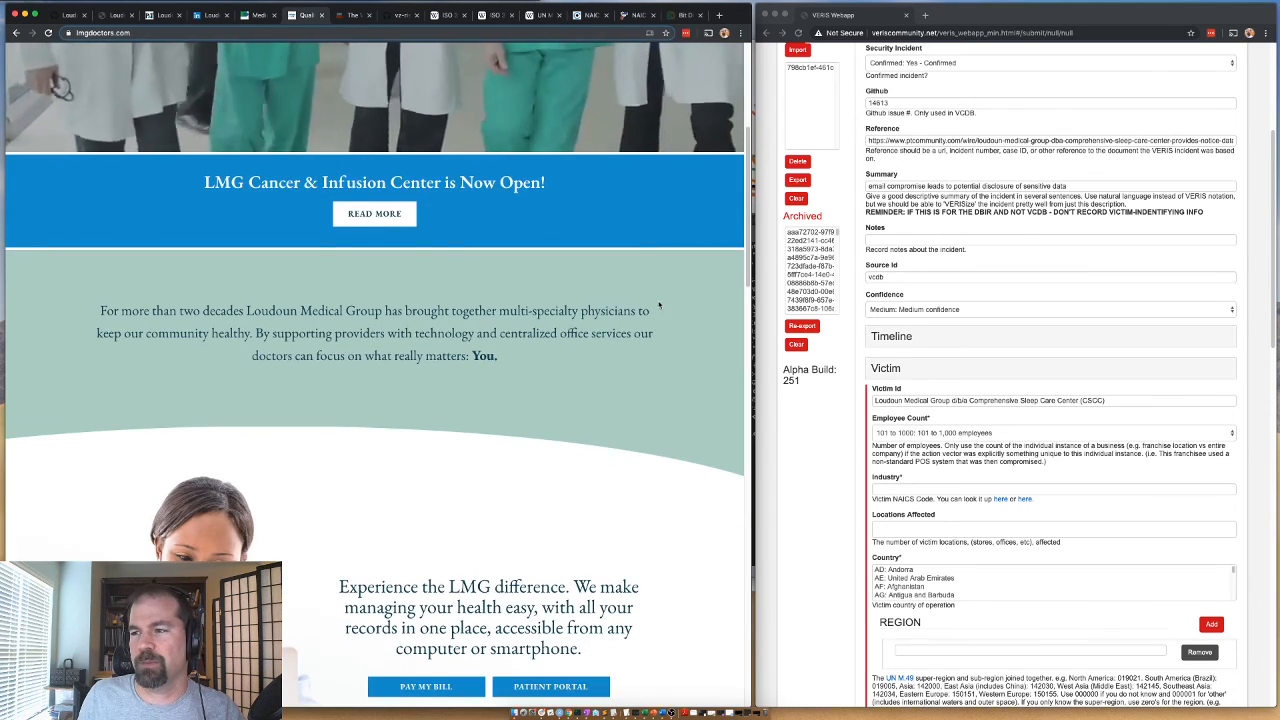
{"action": "scroll", "coordinate": [270, 344], "scroll_direction": "down", "scroll_amount": 3}
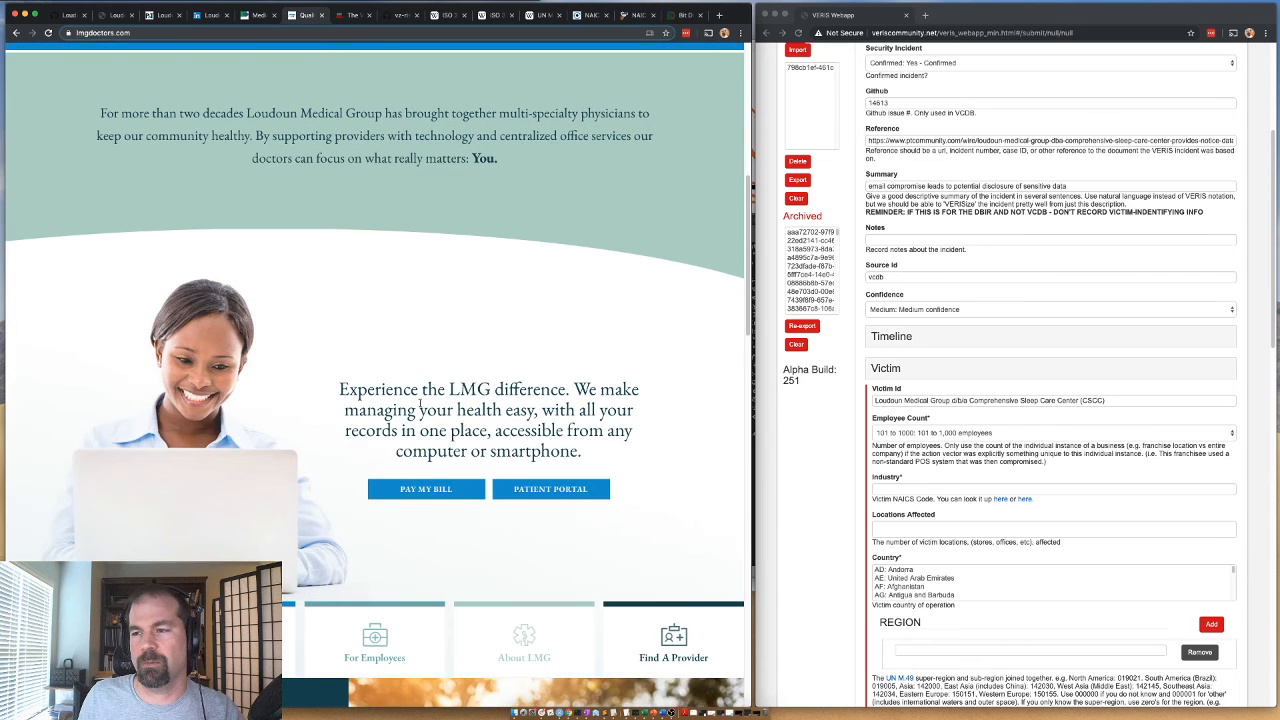
{"action": "scroll", "coordinate": [420, 403], "scroll_direction": "down", "scroll_amount": 9}
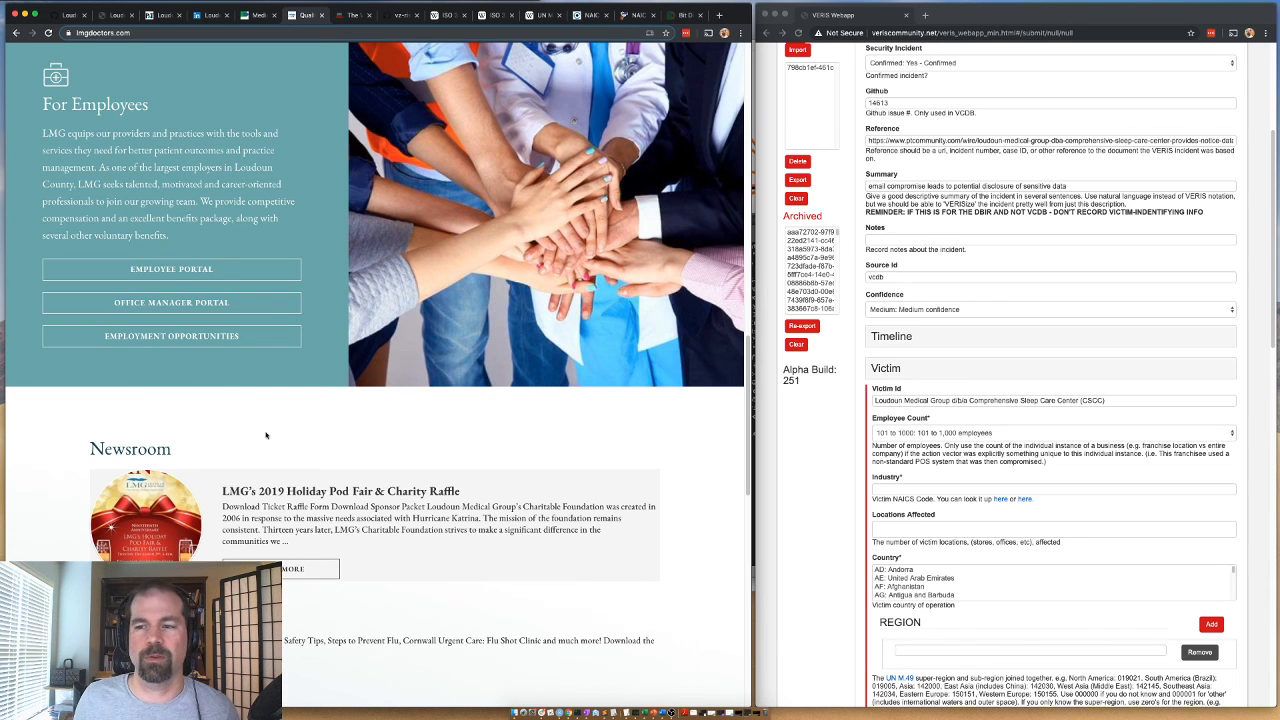
{"action": "scroll", "coordinate": [237, 449], "scroll_direction": "up", "scroll_amount": 15}
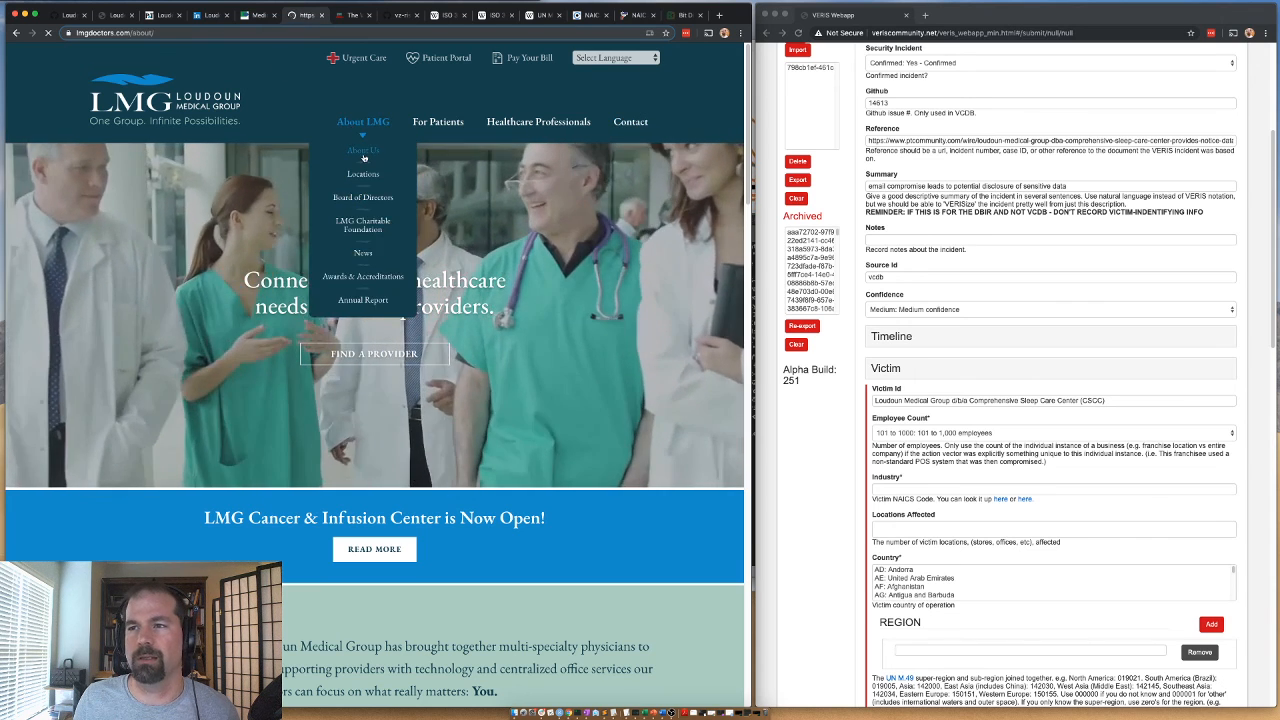
Open the About Us page of Loudoun Medical Group and read its description of the practice.
{"action": "left_click", "coordinate": [355, 121]}
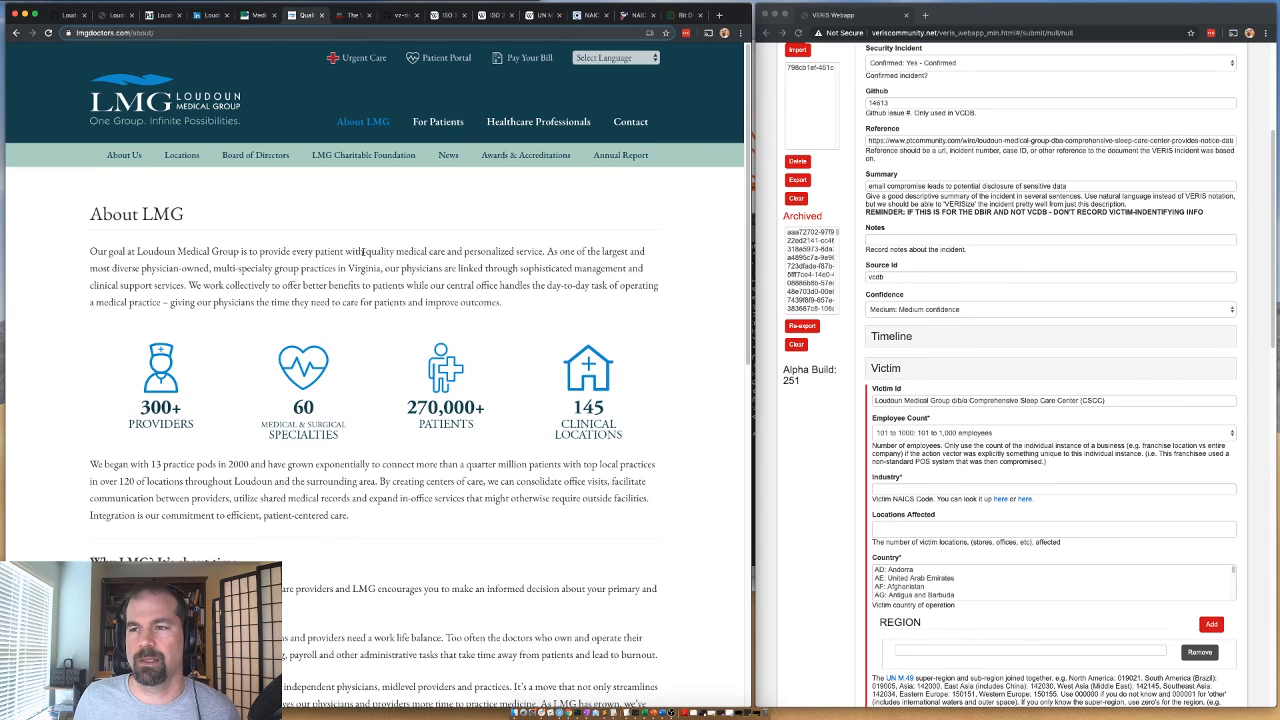
{"action": "left_click_drag", "start_coordinate": [340, 251], "coordinate": [546, 252]}
{"action": "left_click", "coordinate": [573, 261]}
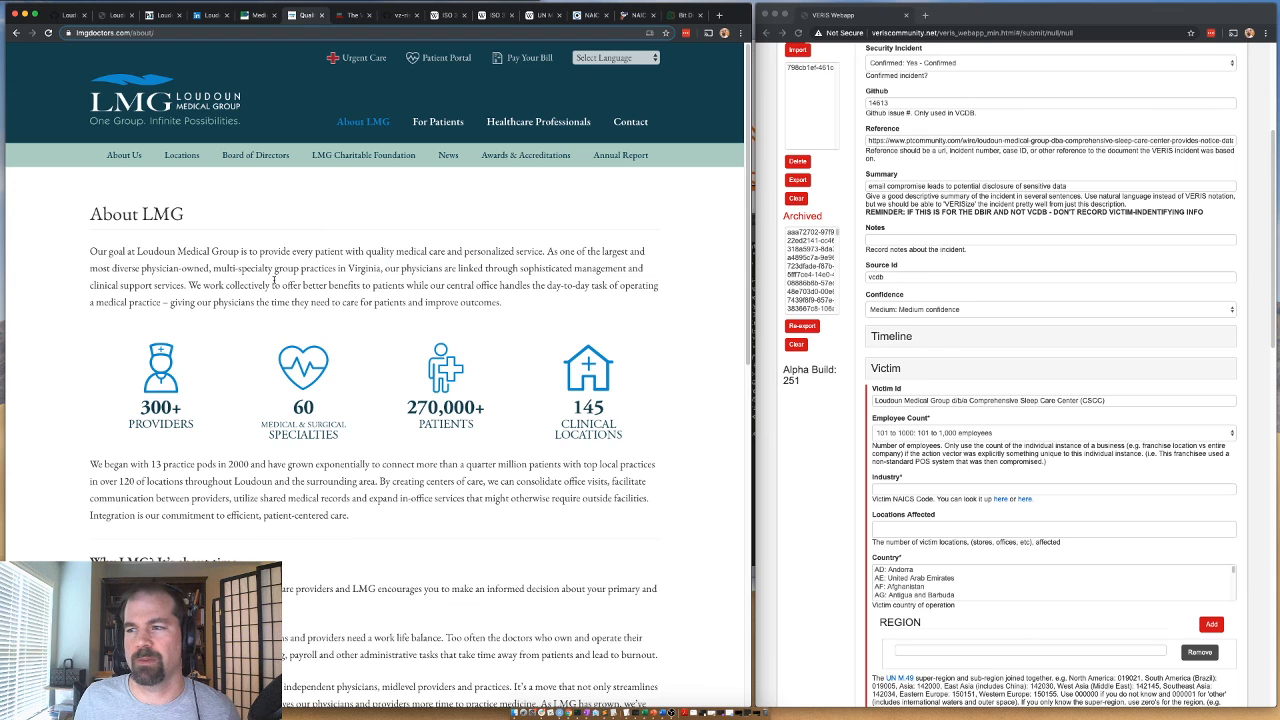
{"action": "left_click_drag", "start_coordinate": [167, 268], "coordinate": [241, 270]}
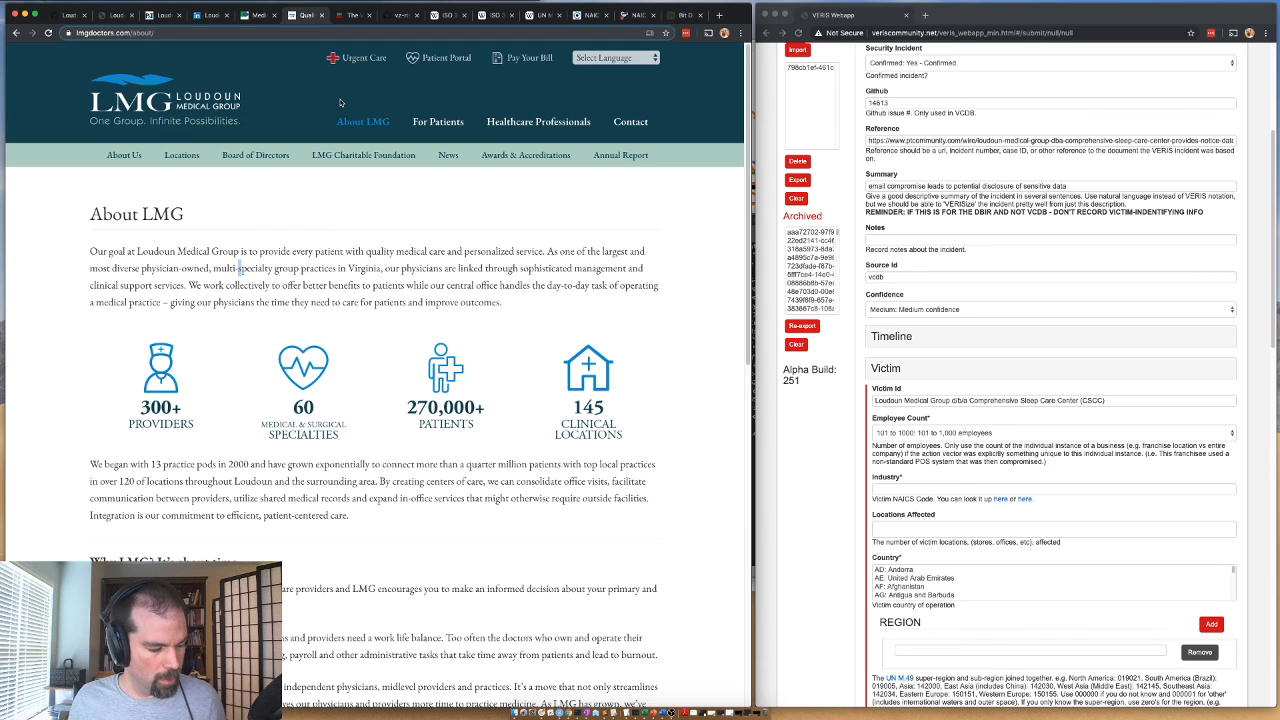
Look up the Ambulatory Health Care Services code in the NAICS list and set the victim's Industry to 621.
{"action": "left_click", "coordinate": [628, 16]}
{"action": "scroll", "coordinate": [296, 223], "scroll_direction": "up", "scroll_amount": 2}
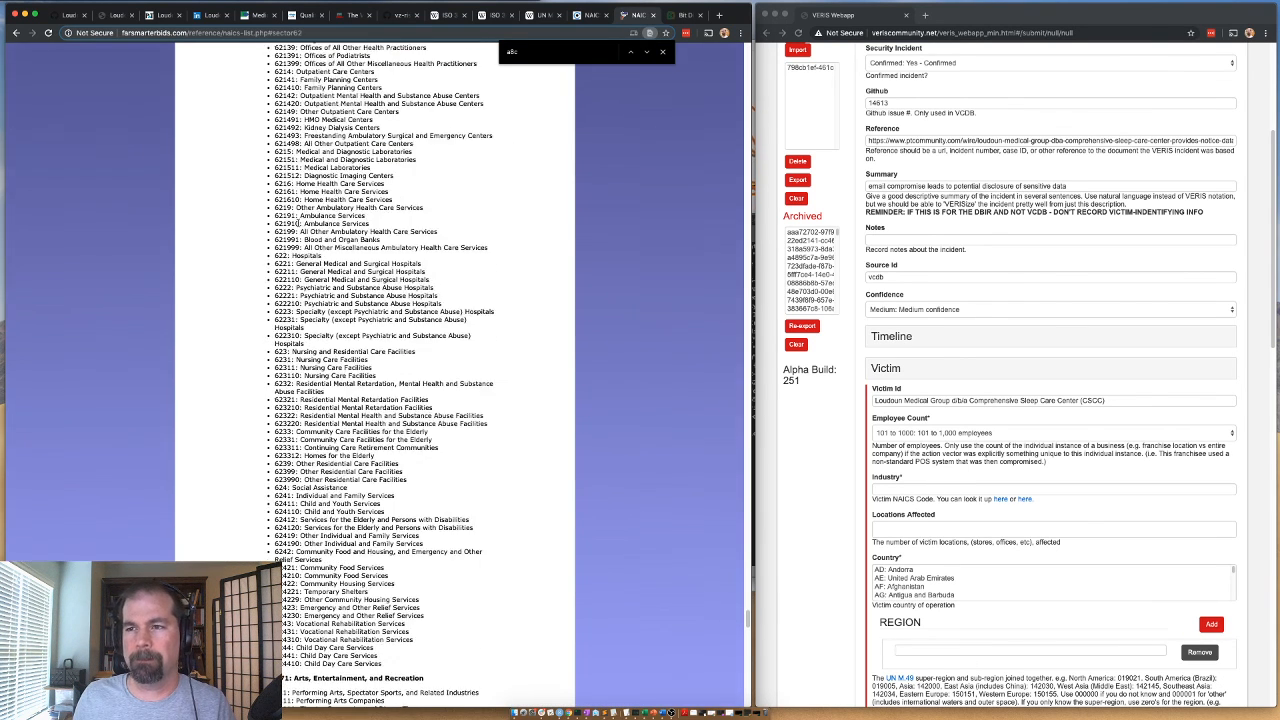
{"action": "scroll", "coordinate": [298, 208], "scroll_direction": "up", "scroll_amount": 4}
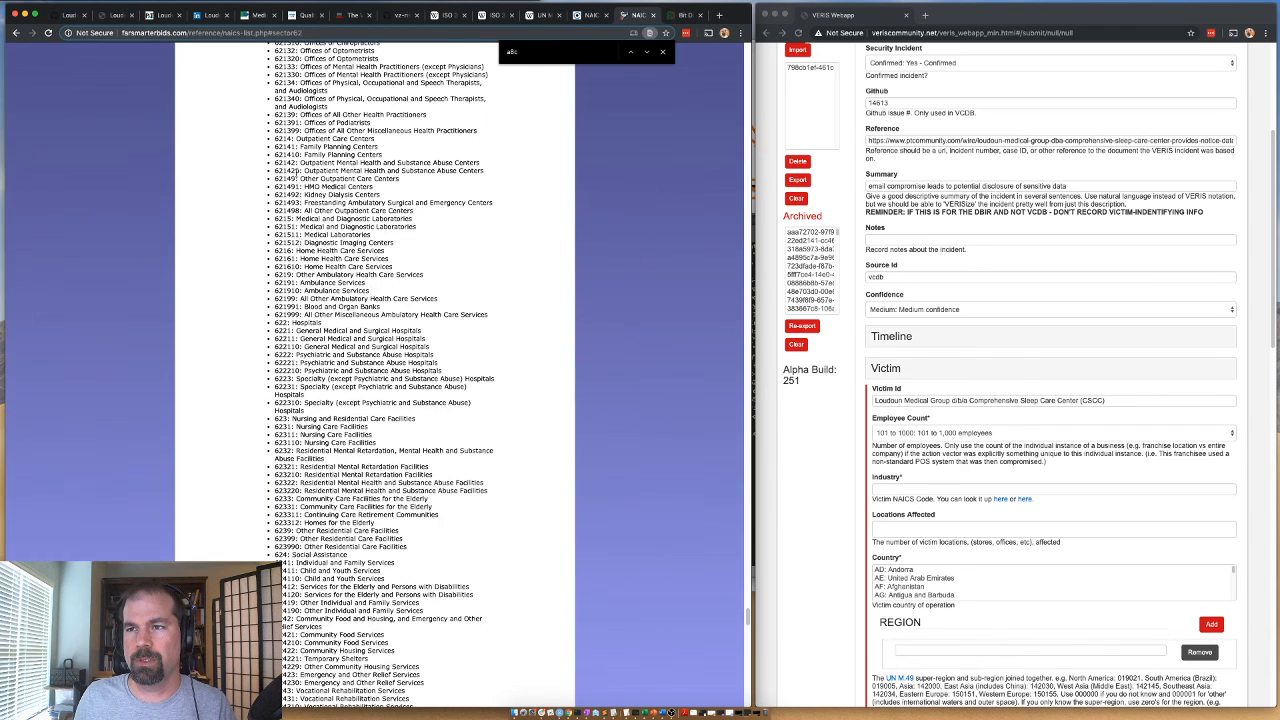
{"action": "scroll", "coordinate": [297, 210], "scroll_direction": "up", "scroll_amount": 6}
{"action": "scroll", "coordinate": [282, 332], "scroll_direction": "down", "scroll_amount": 2}
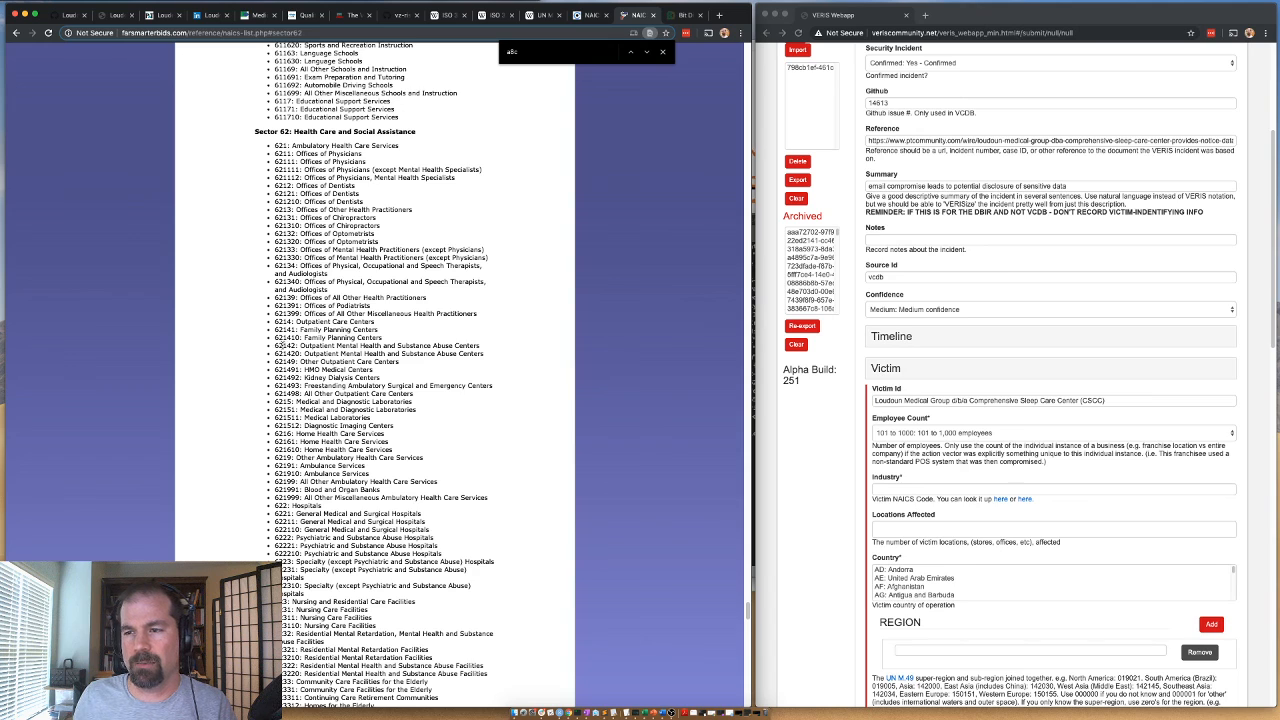
{"action": "double_click", "coordinate": [280, 146]}
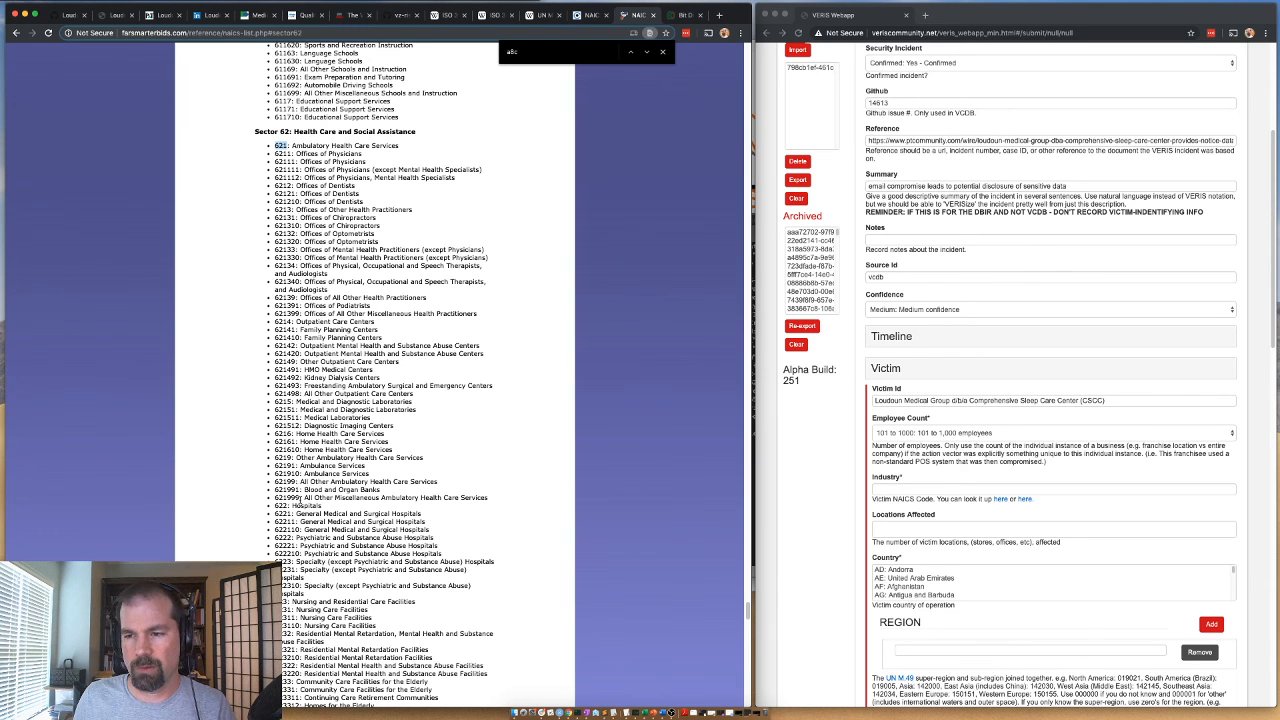
{"action": "scroll", "coordinate": [299, 497], "scroll_direction": "down", "scroll_amount": 5}
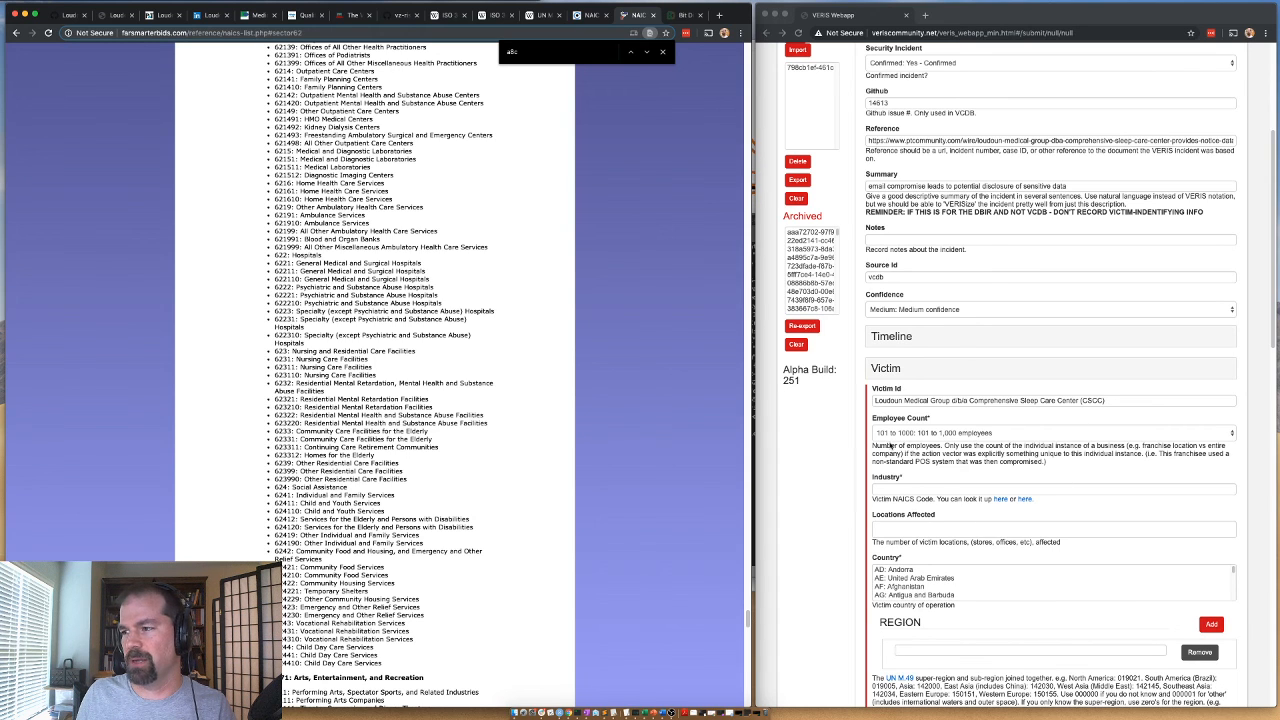
{"action": "left_click", "coordinate": [888, 489]}
{"action": "type", "text": "621"}
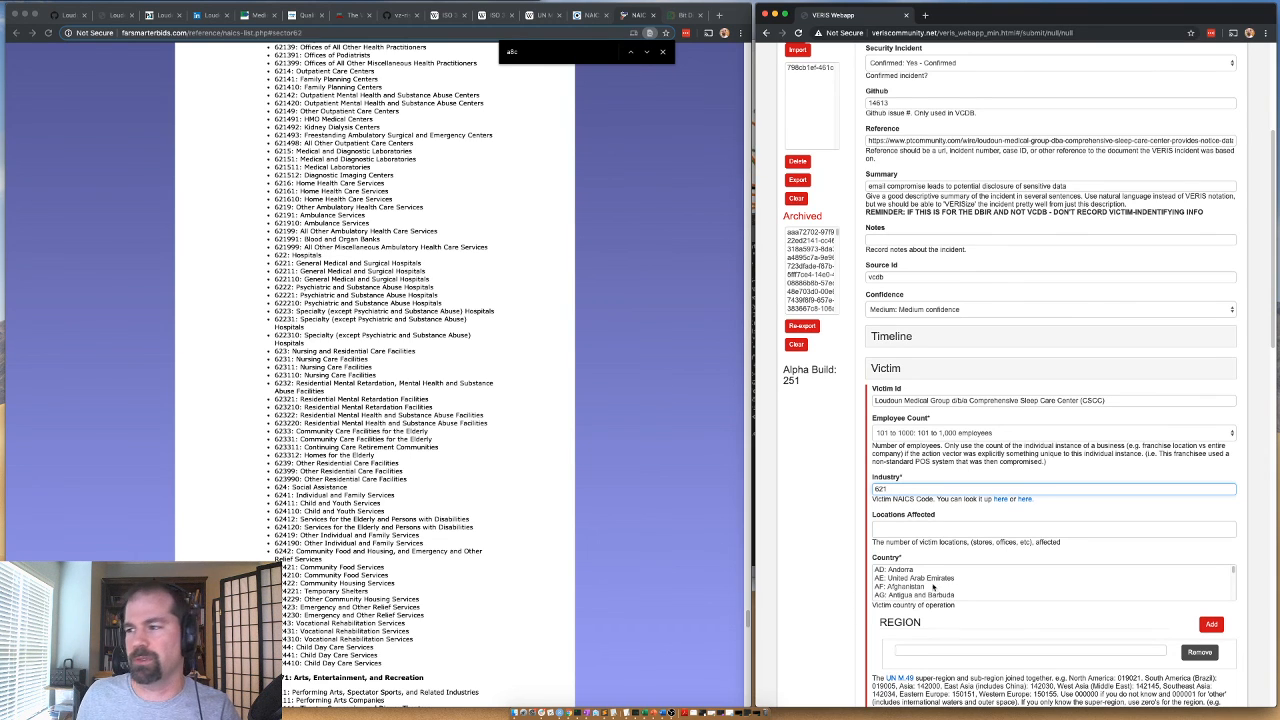
Set the victim's Locations Affected to 1 and its Country to US: United States of America.
{"action": "left_click", "coordinate": [881, 529]}
{"action": "type", "text": "1"}
{"action": "left_click", "coordinate": [903, 589]}
{"action": "key", "text": "u"}
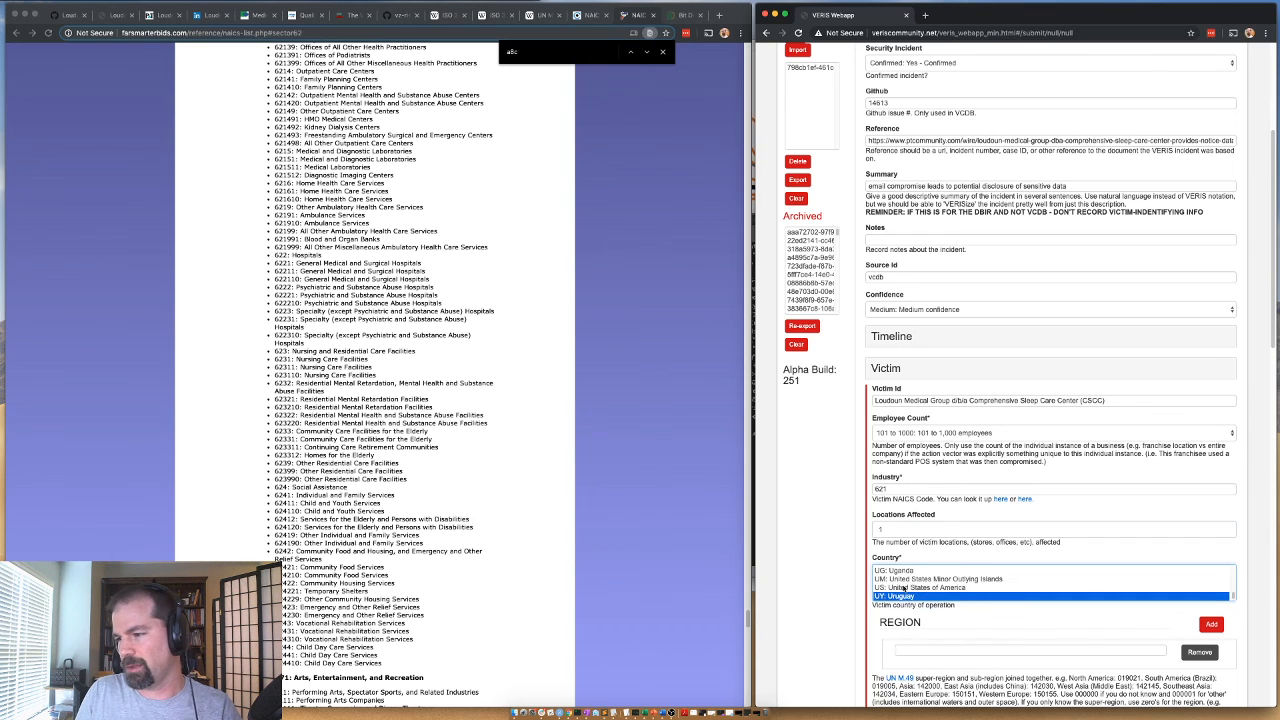
{"action": "key", "text": "s"}
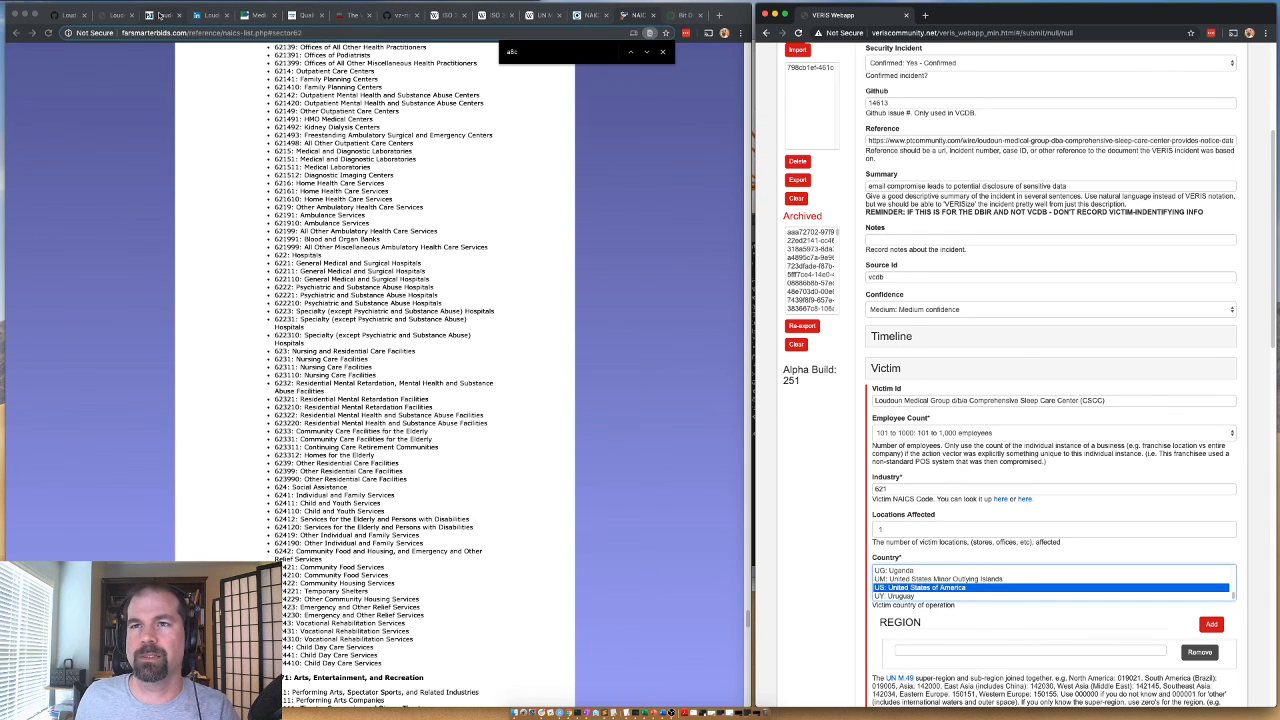
Check the breach article for the victim's location and enter US-VA as the victim's Region.
{"action": "left_click", "coordinate": [160, 16]}
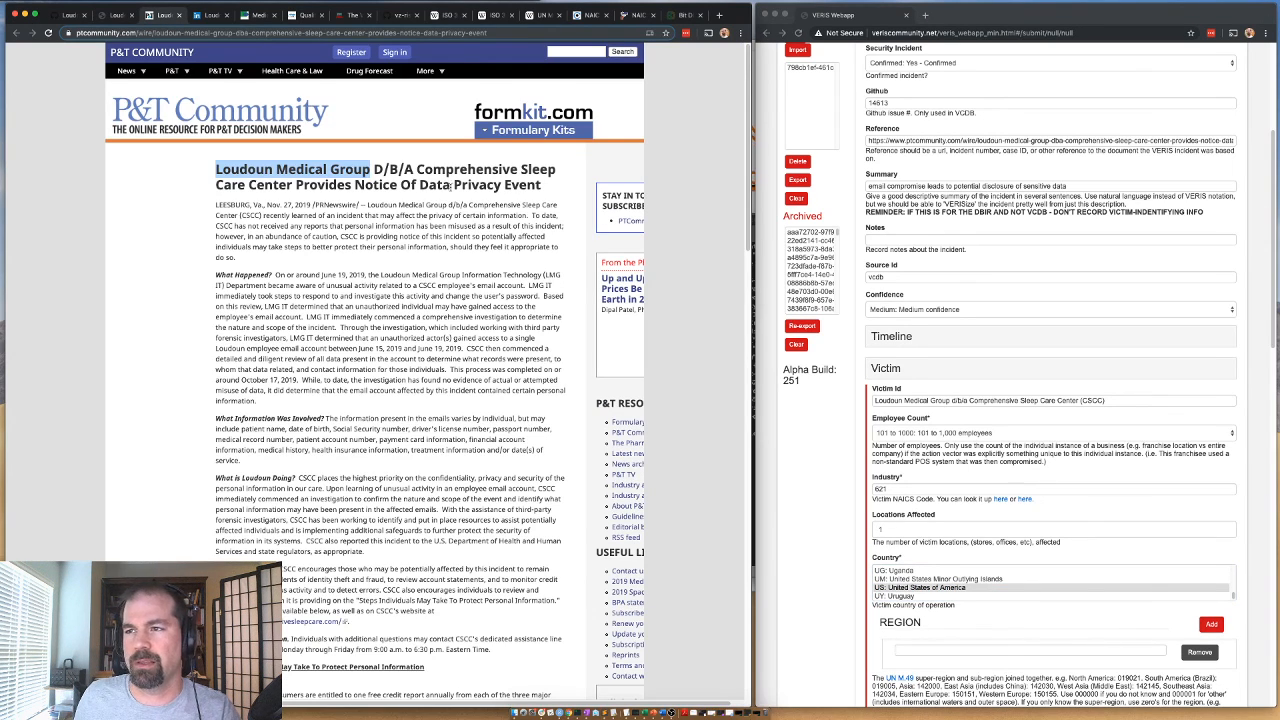
{"action": "scroll", "coordinate": [368, 243], "scroll_direction": "down", "scroll_amount": 1}
{"action": "scroll", "coordinate": [272, 225], "scroll_direction": "down", "scroll_amount": 3}
{"action": "scroll", "coordinate": [250, 160], "scroll_direction": "up", "scroll_amount": 4}
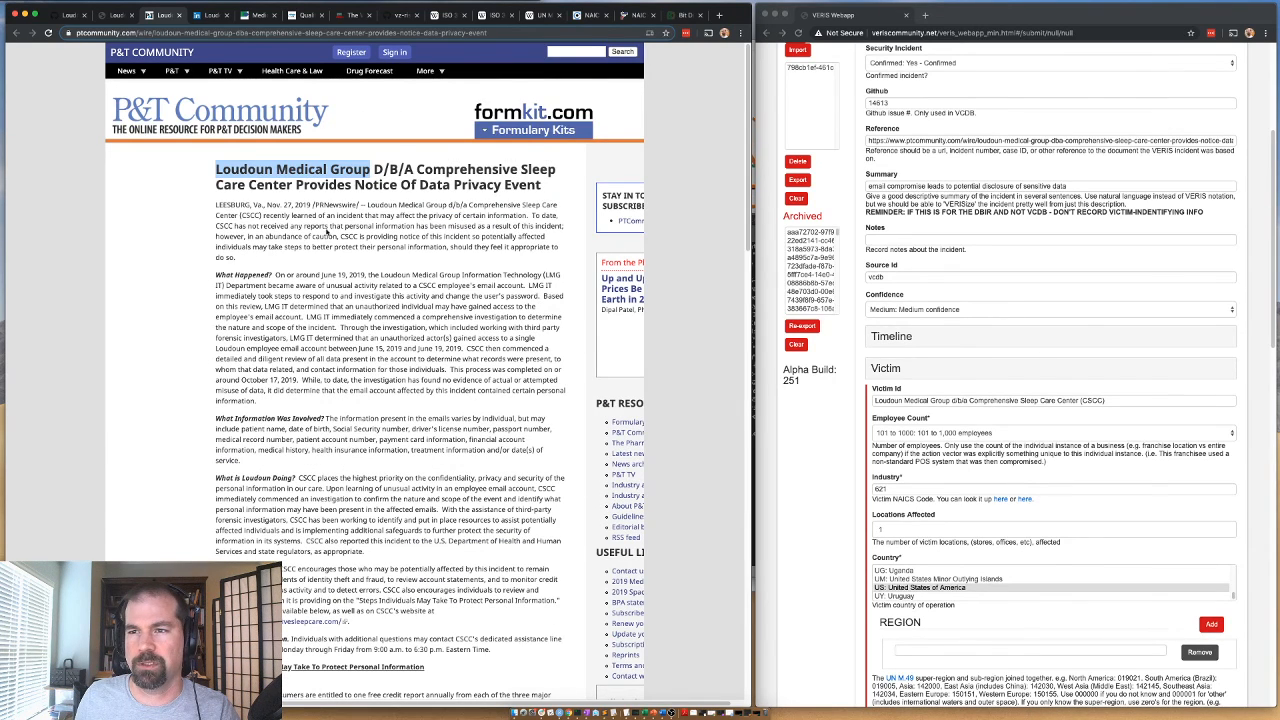
{"action": "left_click", "coordinate": [909, 650]}
{"action": "type", "text": "US-"}
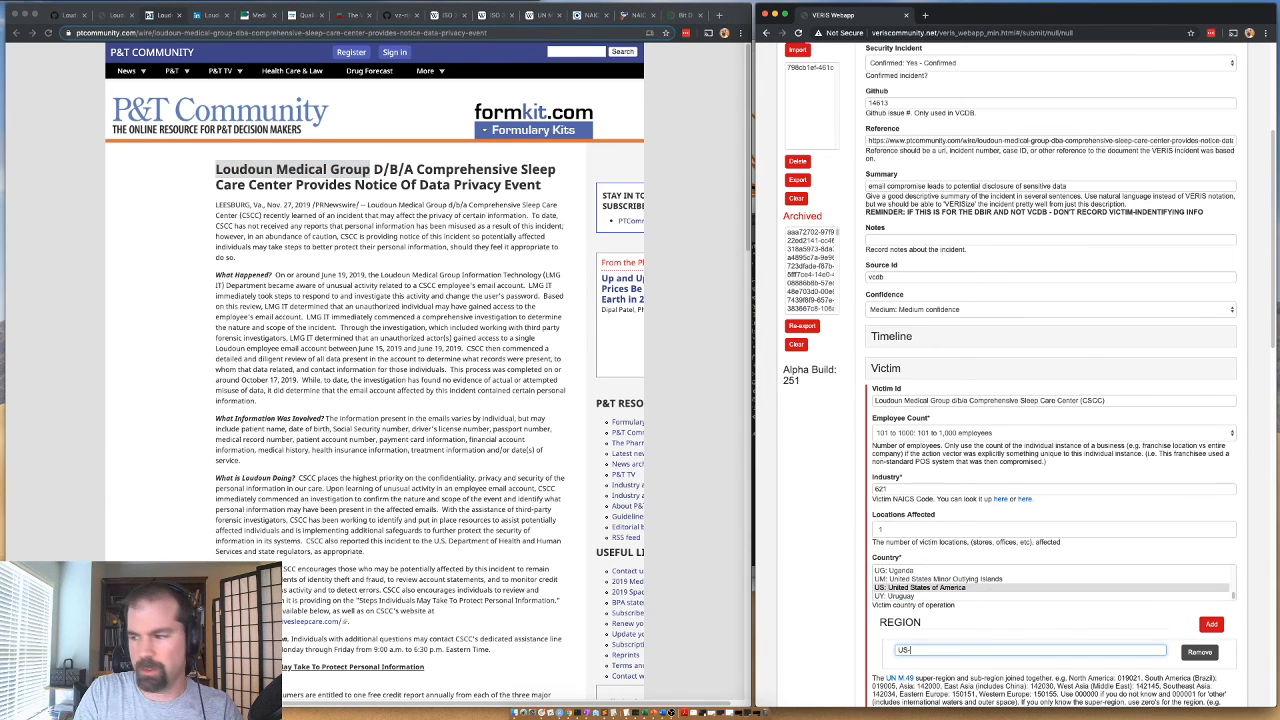
{"action": "type", "text": "VA"}
{"action": "left_click", "coordinate": [800, 601]}
{"action": "scroll", "coordinate": [799, 600], "scroll_direction": "down", "scroll_amount": 5}
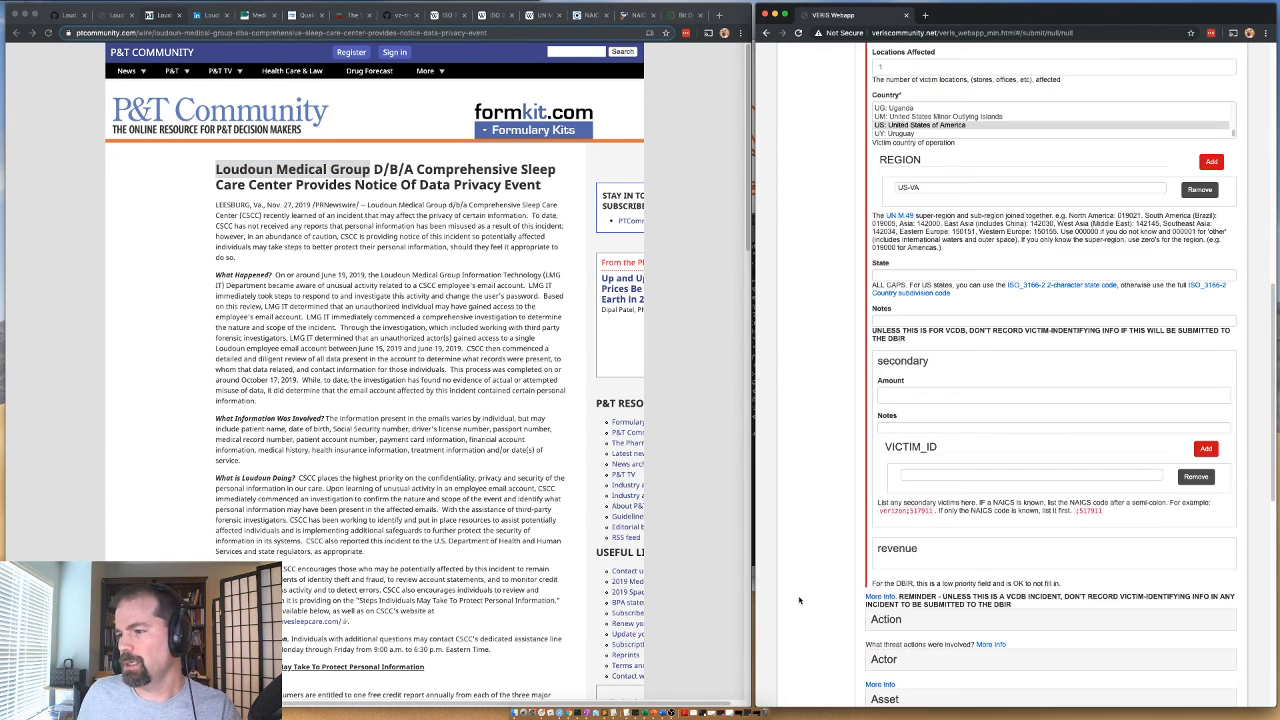
{"action": "scroll", "coordinate": [1000, 400], "scroll_direction": "up", "scroll_amount": 5}
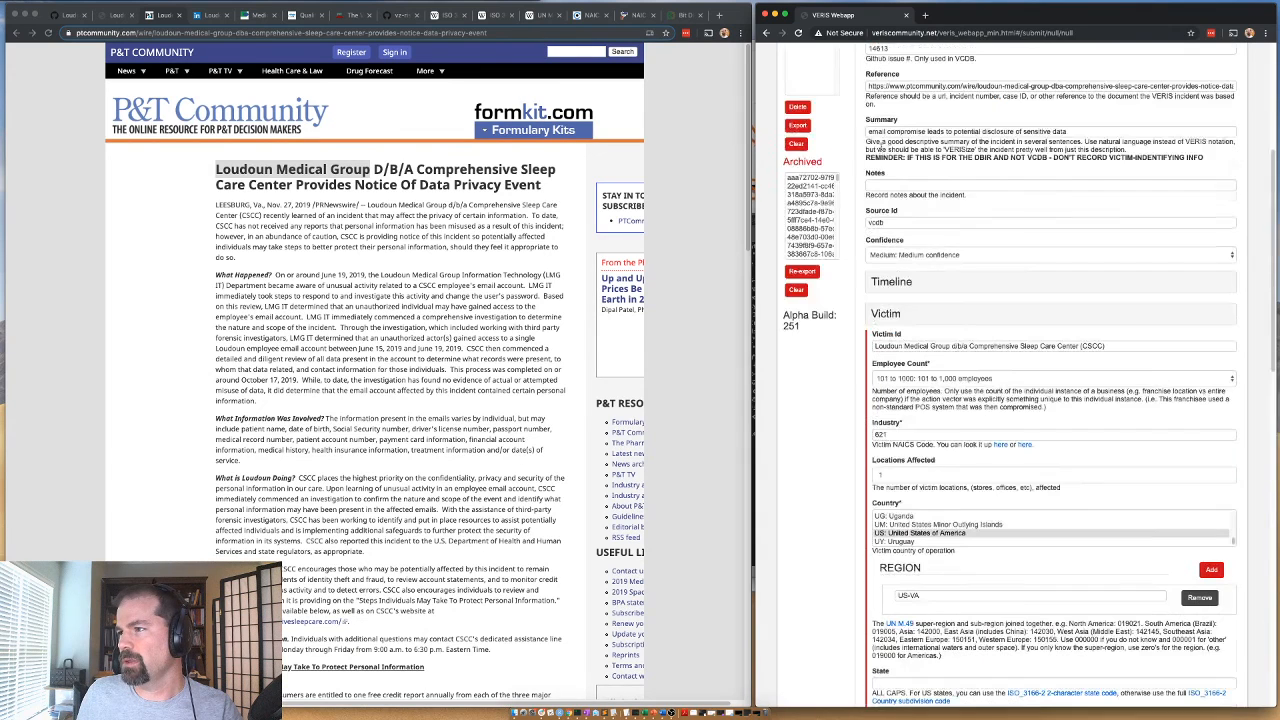
Add an Unknown action to the incident with the Result Exfiltrate.
{"action": "left_click", "coordinate": [889, 320]}
{"action": "left_click", "coordinate": [893, 366]}
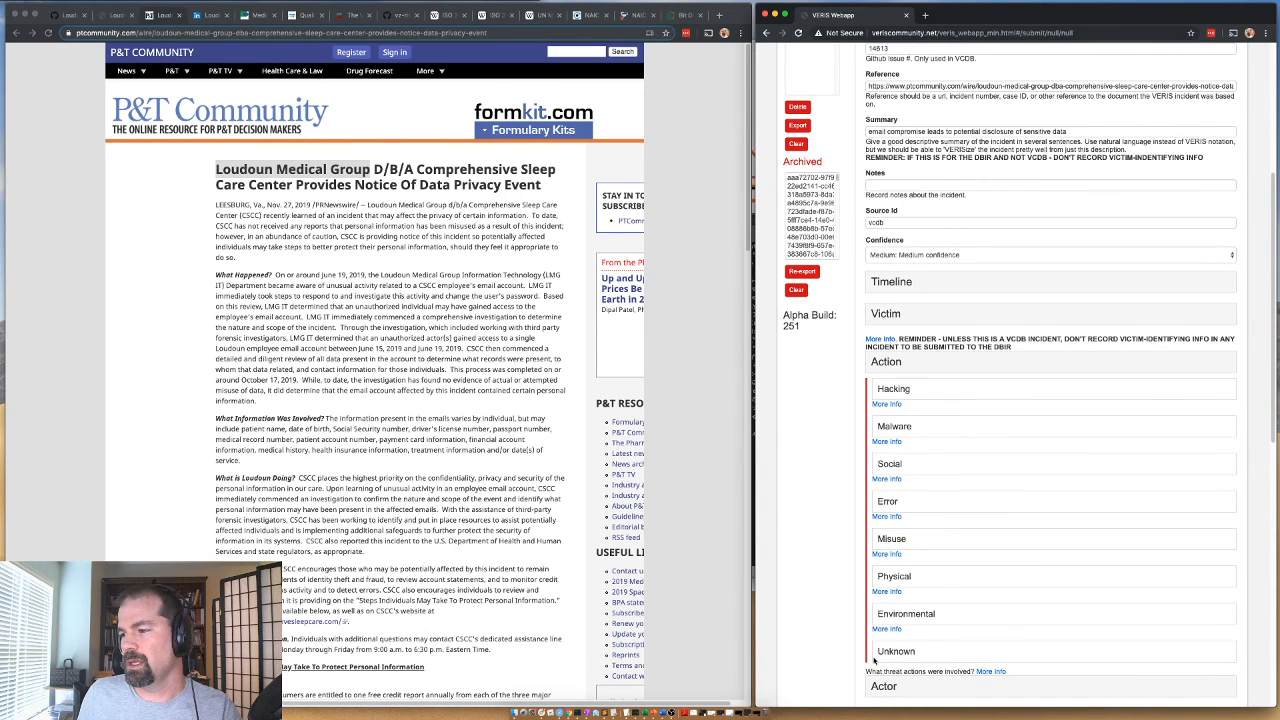
{"action": "left_click", "coordinate": [880, 649]}
{"action": "scroll", "coordinate": [900, 645], "scroll_direction": "down", "scroll_amount": 1}
{"action": "left_click", "coordinate": [899, 590]}
{"action": "type", "text": "Unknown action"}
{"action": "left_click", "coordinate": [893, 628]}
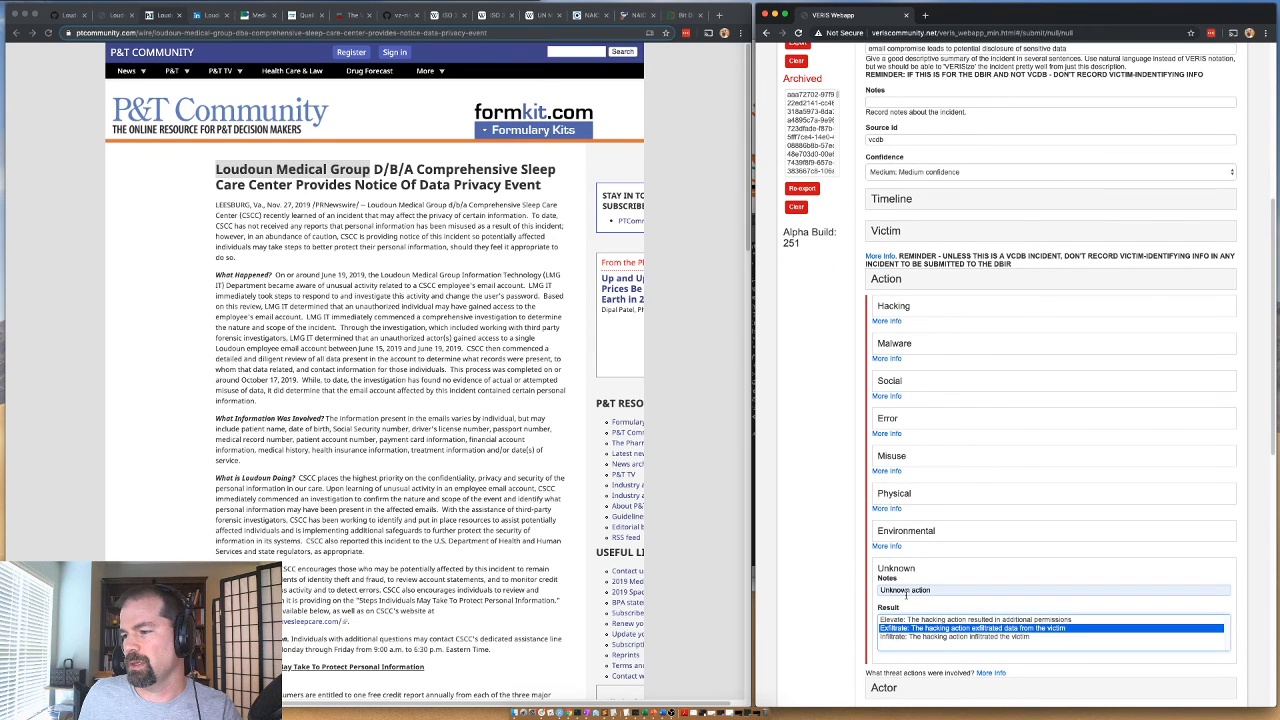
Replace the Unknown action's Notes with "unknown how email credentials exposed".
{"action": "left_click", "coordinate": [904, 592]}
{"action": "triple_click", "coordinate": [926, 589]}
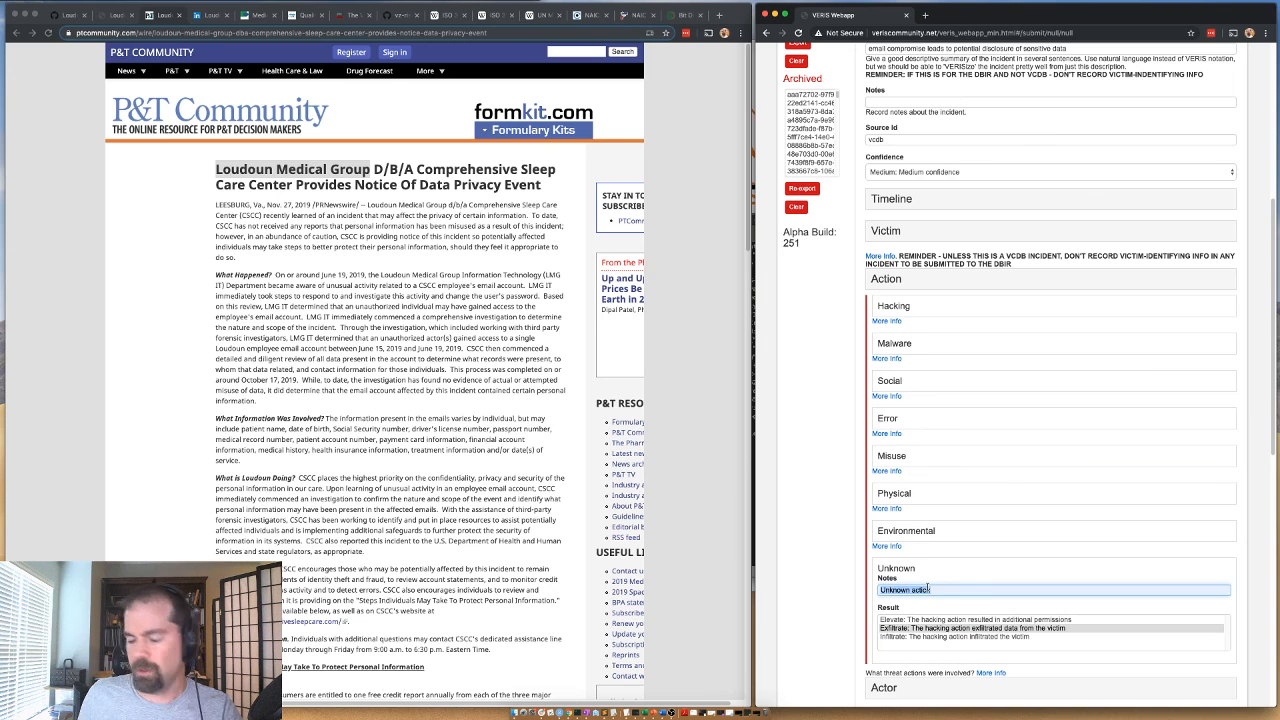
{"action": "type", "text": "unknow"}
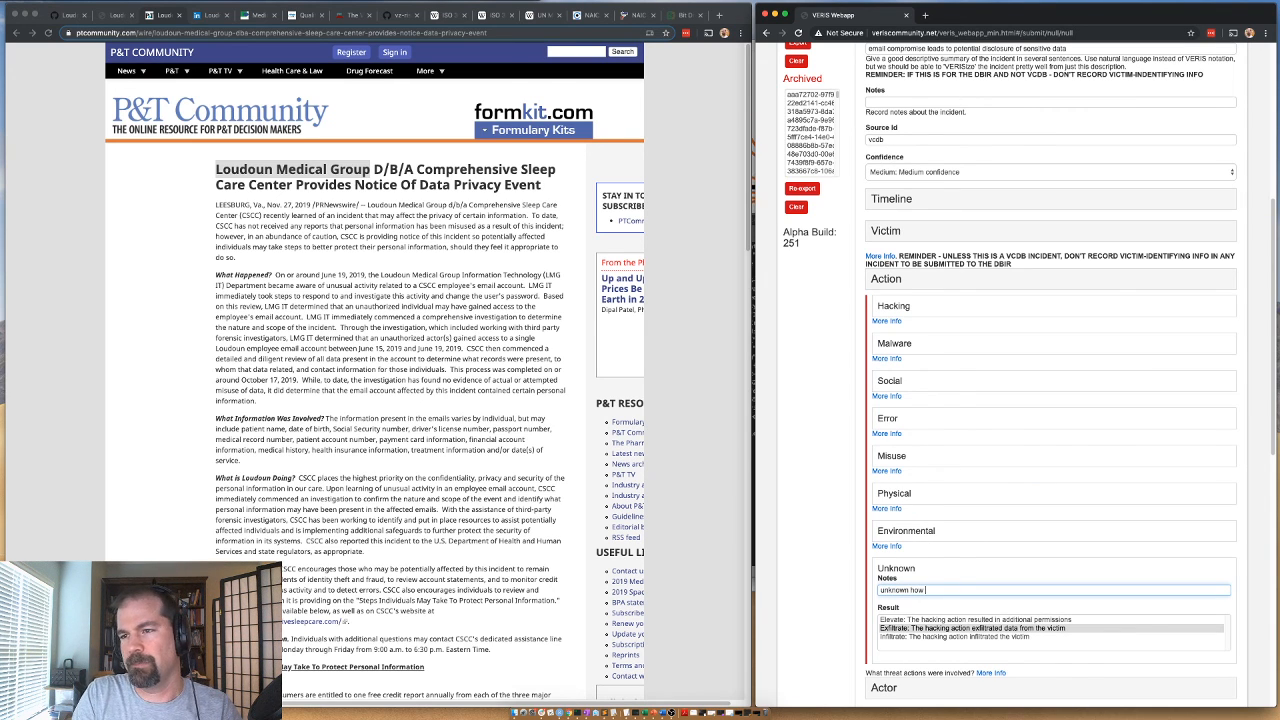
{"action": "type", "text": "n how email credentials e"}
{"action": "type", "text": "xposed"}
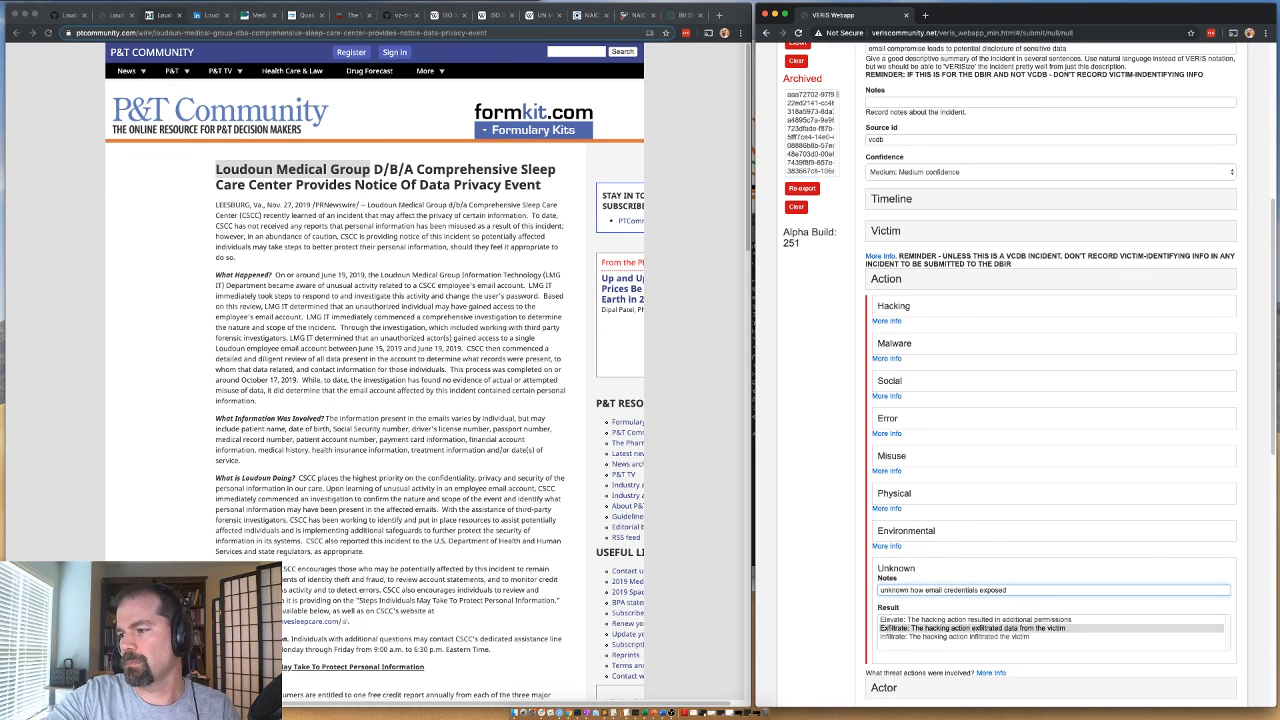
Record a Hacking action with Variety Use of stolen creds, Vector Web application and Result Exfiltrate, and collapse the completed action sections.
{"action": "left_click", "coordinate": [894, 309]}
{"action": "scroll", "coordinate": [891, 342], "scroll_direction": "down", "scroll_amount": 8}
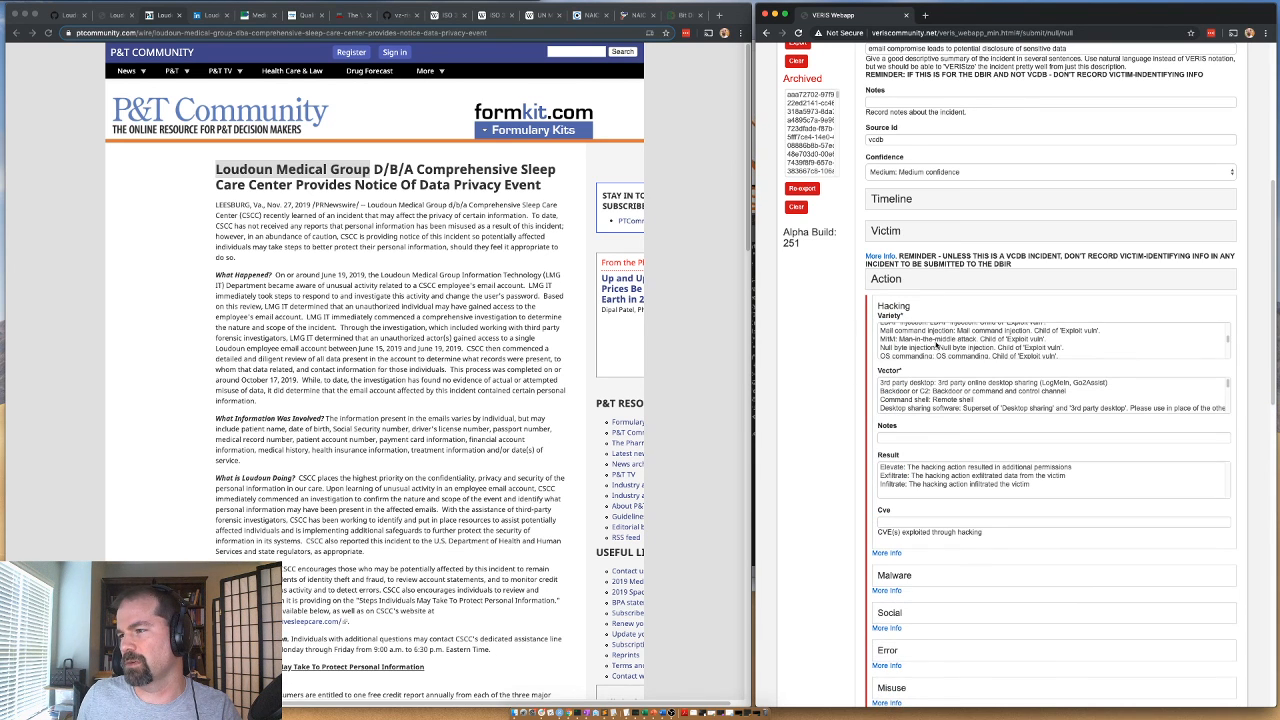
{"action": "scroll", "coordinate": [913, 350], "scroll_direction": "down", "scroll_amount": 6}
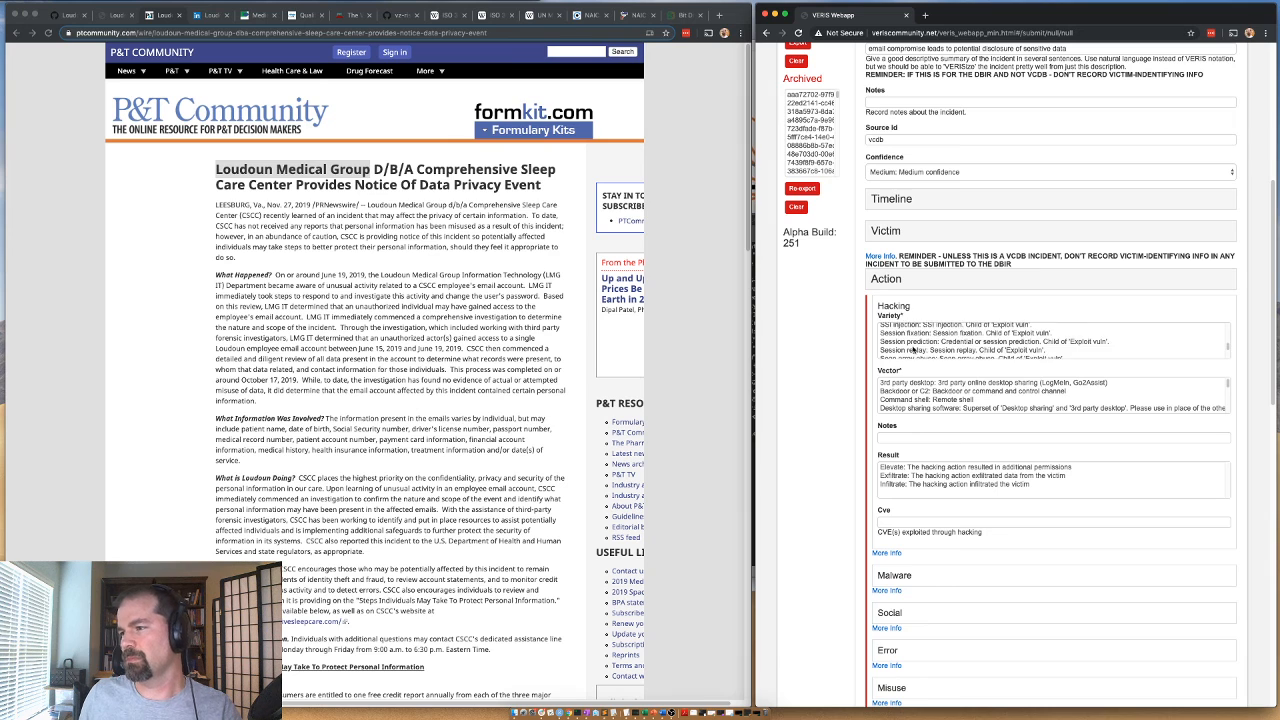
{"action": "left_click", "coordinate": [901, 338]}
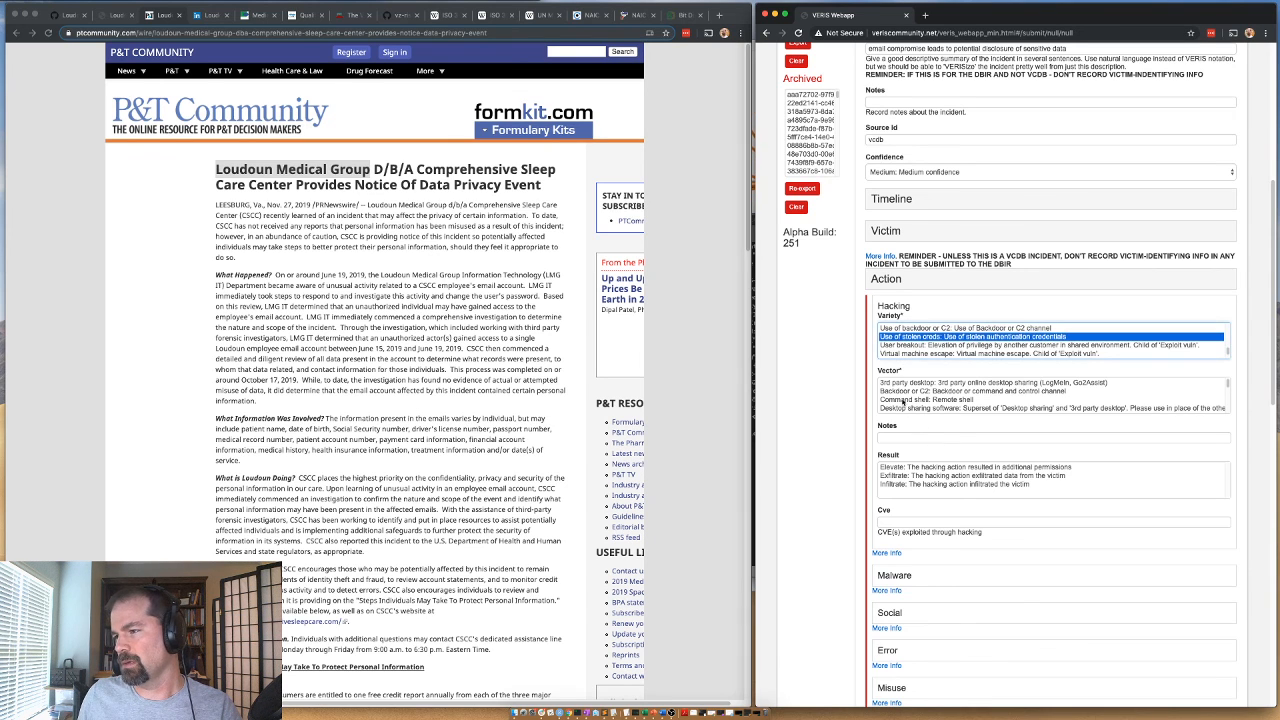
{"action": "scroll", "coordinate": [904, 396], "scroll_direction": "down", "scroll_amount": 5}
{"action": "scroll", "coordinate": [903, 396], "scroll_direction": "down", "scroll_amount": 2}
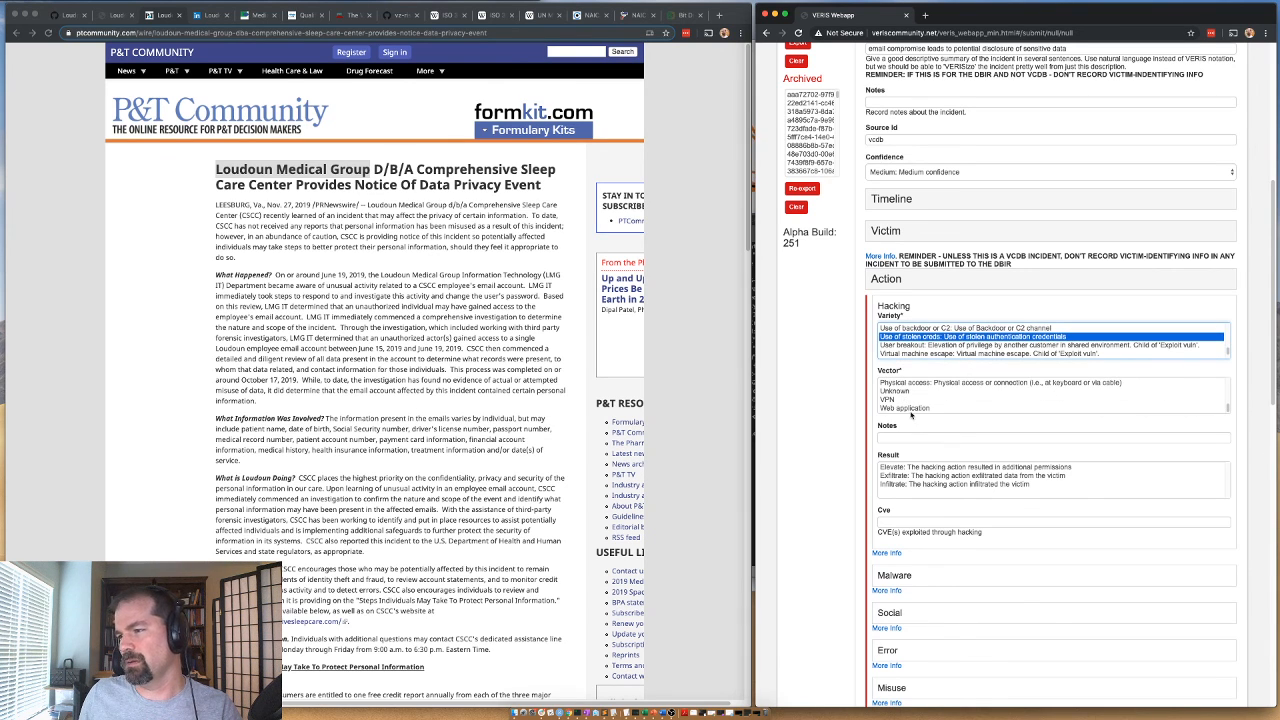
{"action": "left_click", "coordinate": [910, 408]}
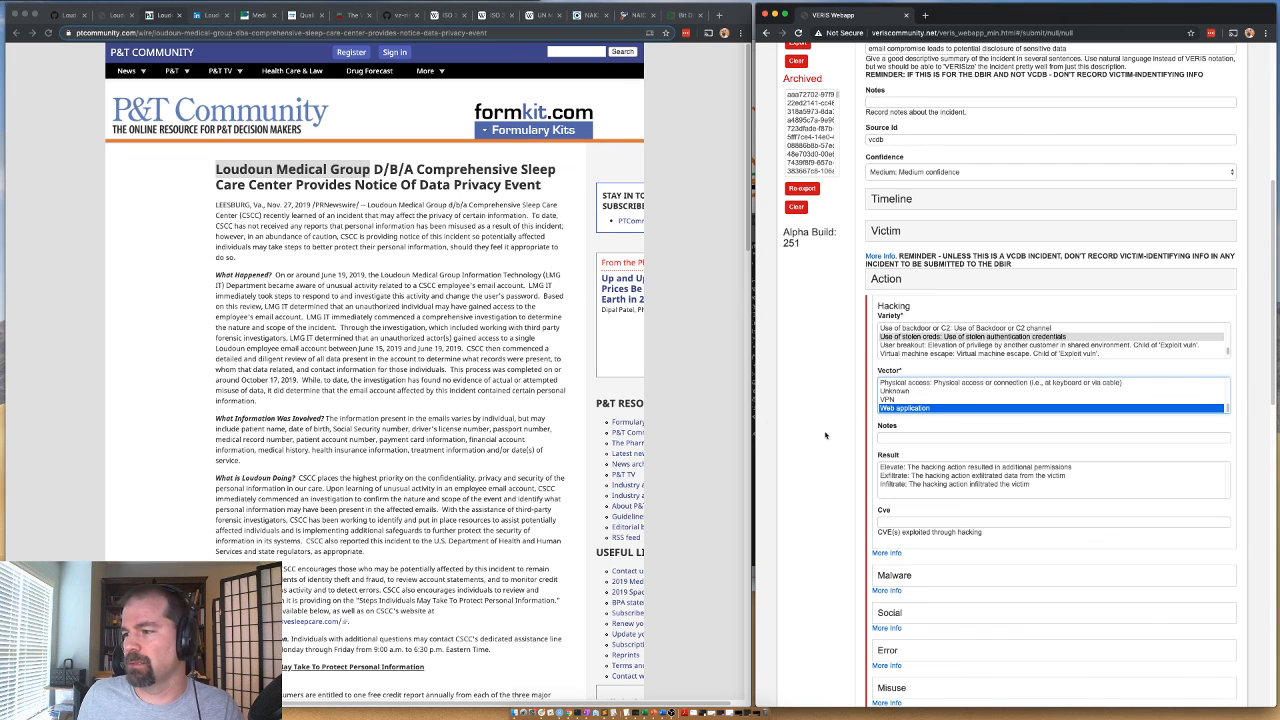
{"action": "left_click", "coordinate": [899, 476]}
{"action": "scroll", "coordinate": [862, 402], "scroll_direction": "down", "scroll_amount": 3}
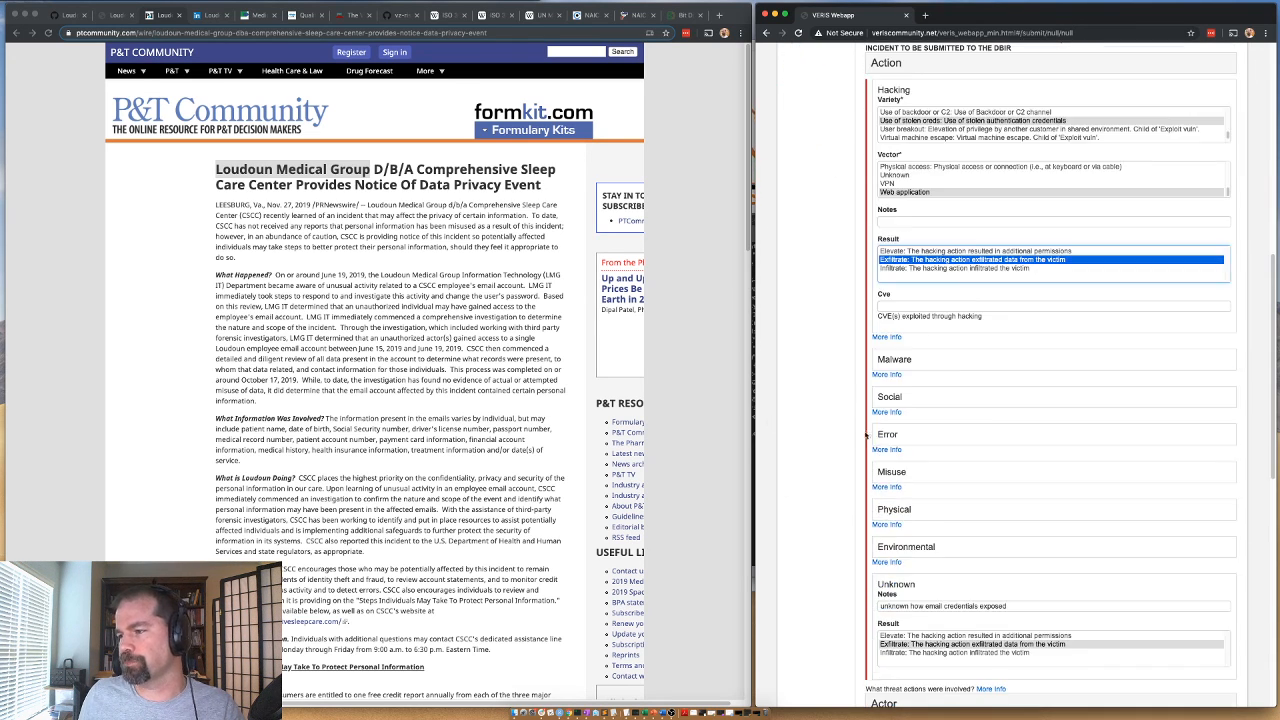
{"action": "left_click", "coordinate": [905, 90]}
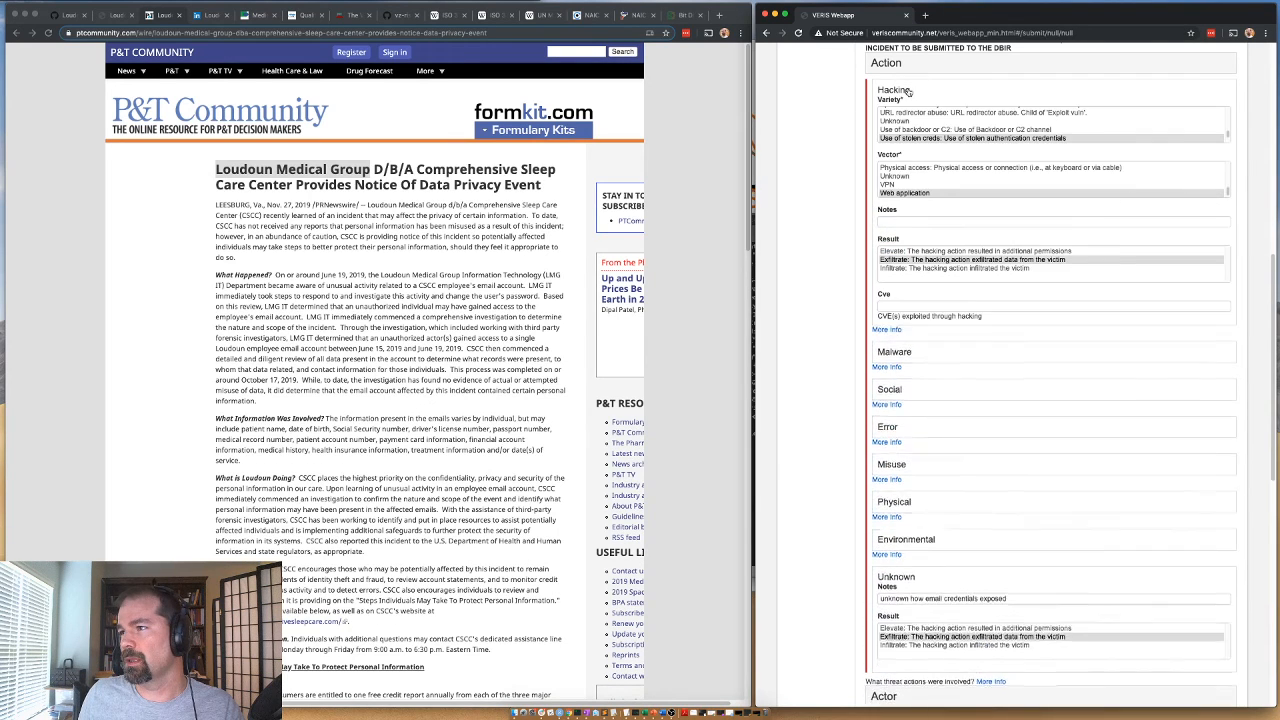
{"action": "left_click", "coordinate": [896, 353]}
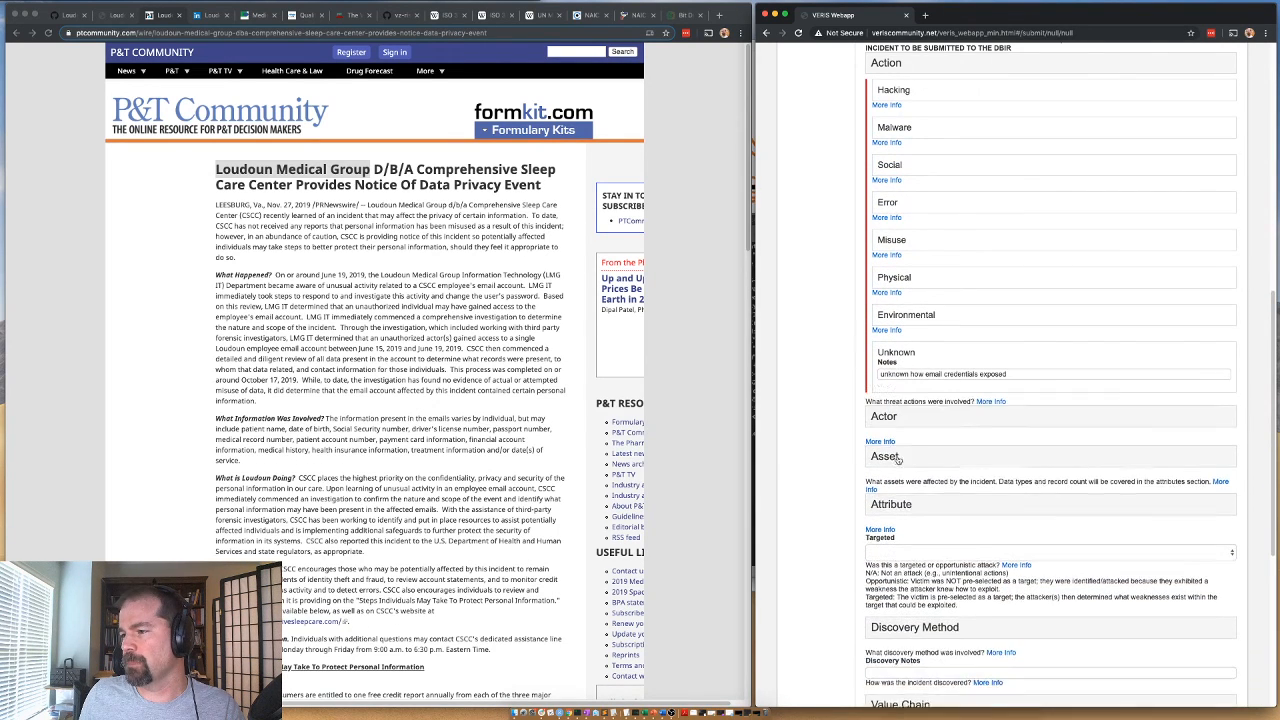
Set the external actor's Variety to Organized crime and its Motive to Financial, leaving the Country unselected.
{"action": "left_click", "coordinate": [873, 389]}
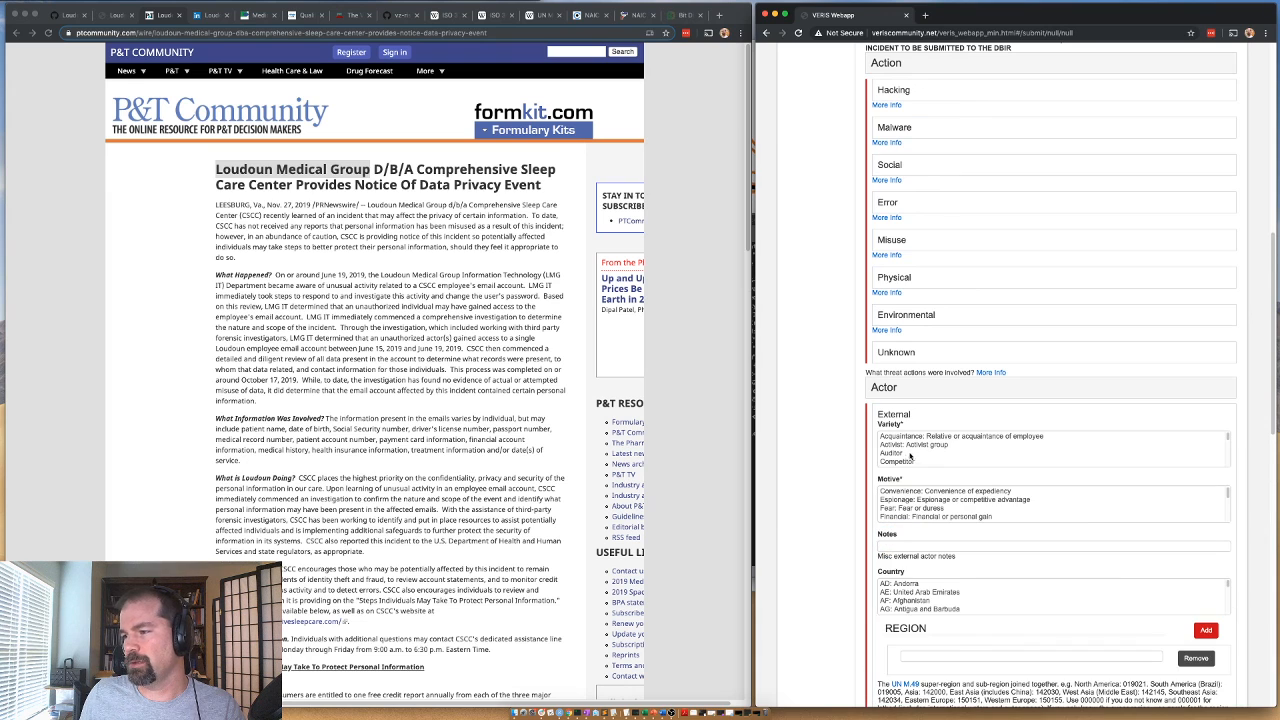
{"action": "left_click", "coordinate": [908, 438]}
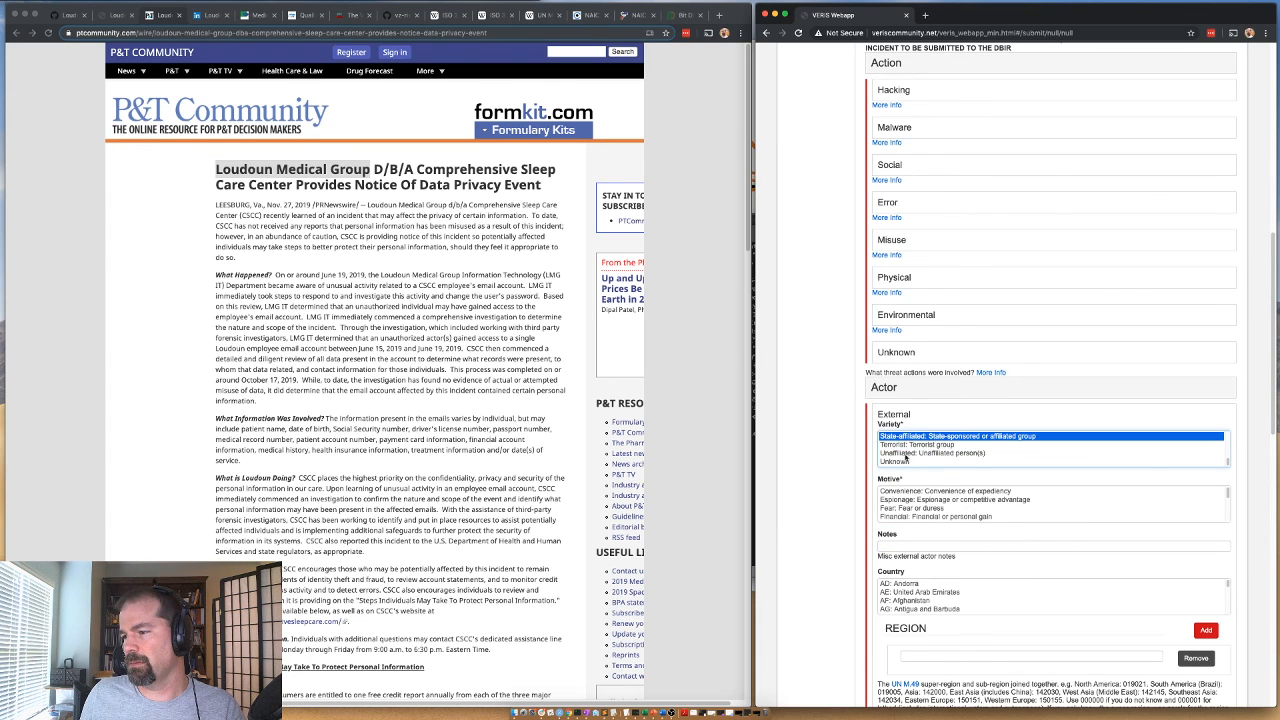
{"action": "scroll", "coordinate": [906, 452], "scroll_direction": "down", "scroll_amount": 1}
{"action": "scroll", "coordinate": [906, 446], "scroll_direction": "up", "scroll_amount": 1}
{"action": "left_click", "coordinate": [901, 426]}
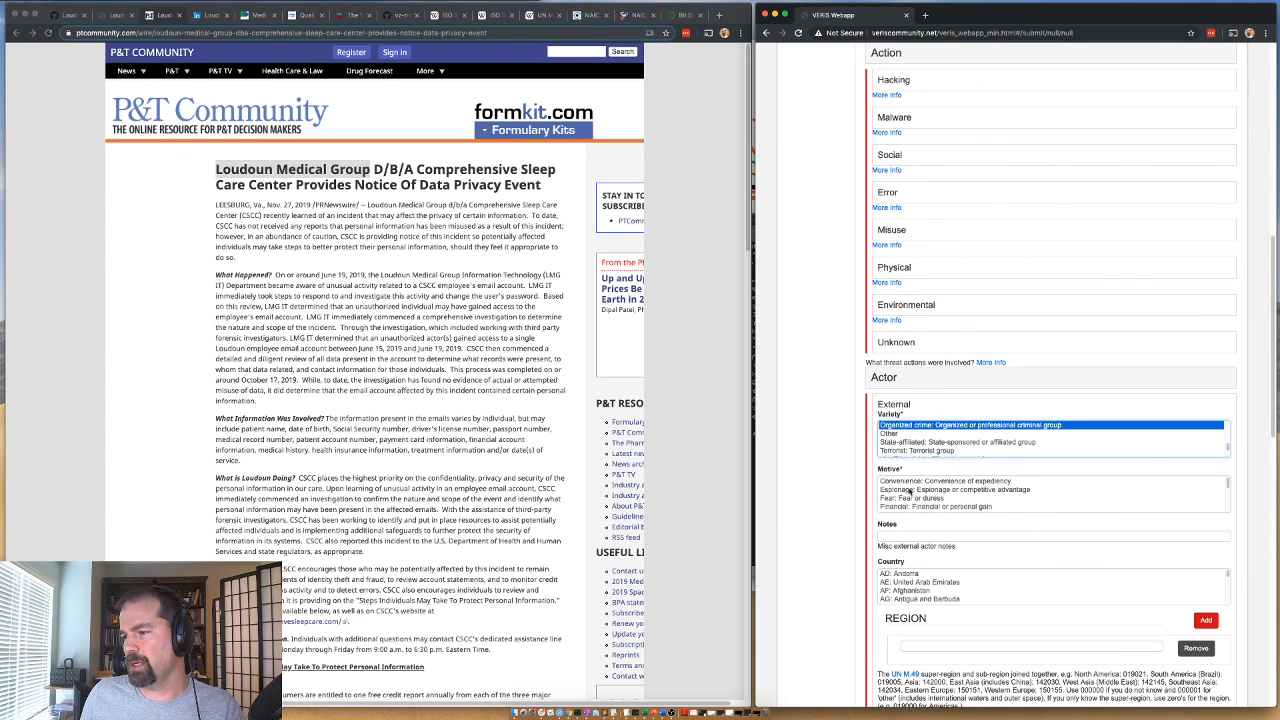
{"action": "left_click", "coordinate": [912, 507]}
{"action": "left_click", "coordinate": [906, 591]}
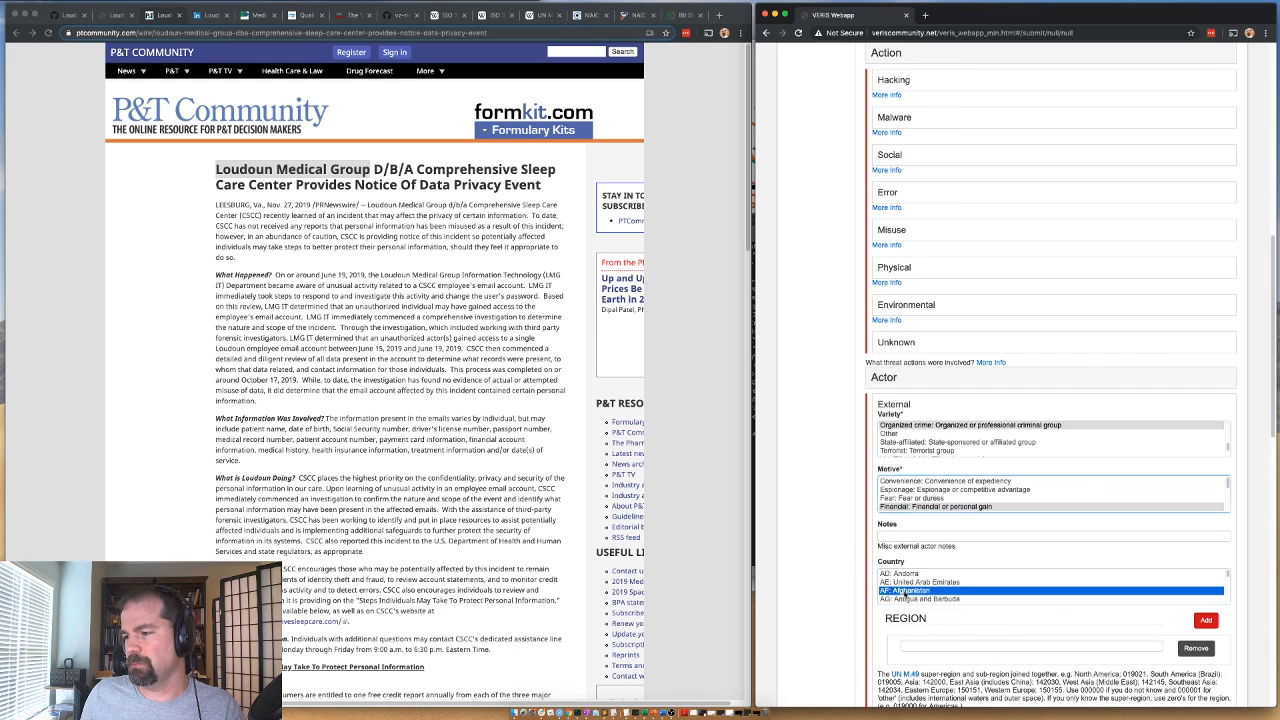
{"action": "left_click", "coordinate": [929, 594], "text": "super"}
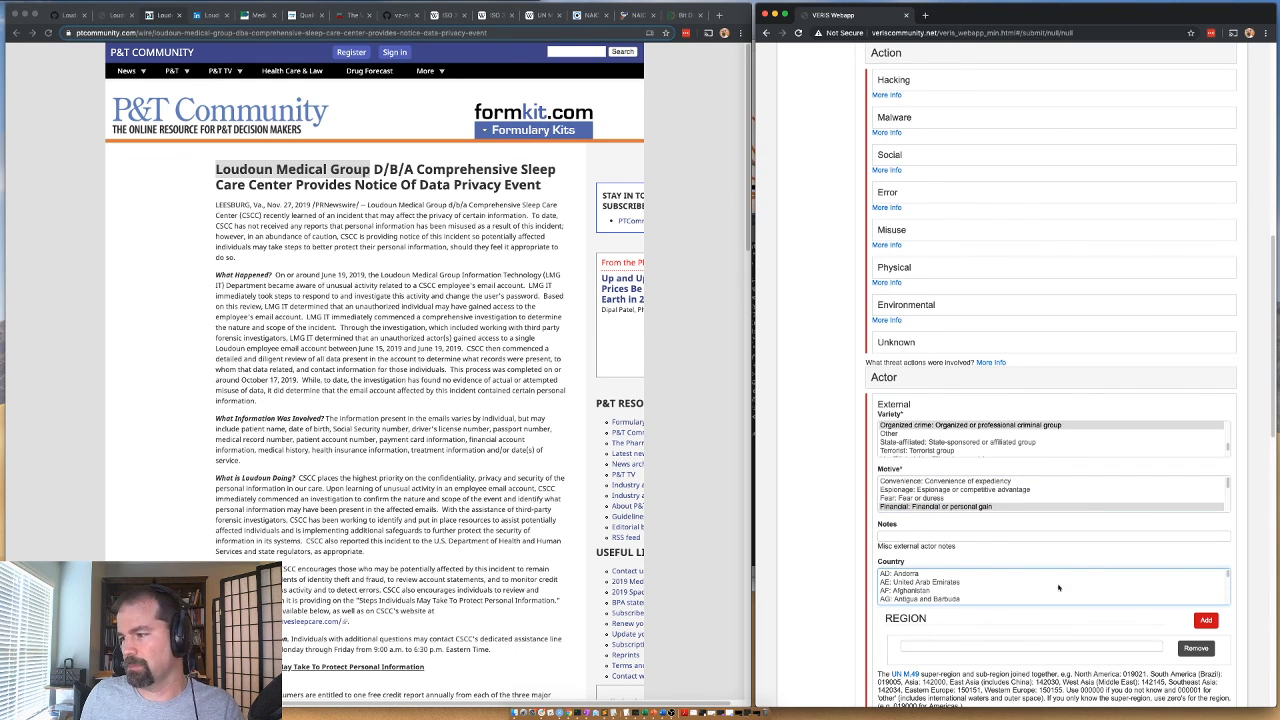
{"action": "left_click", "coordinate": [899, 384]}
Set the asset Total Amount to 1 and record one affected asset of Variety S - Mail.
{"action": "left_click", "coordinate": [893, 418]}
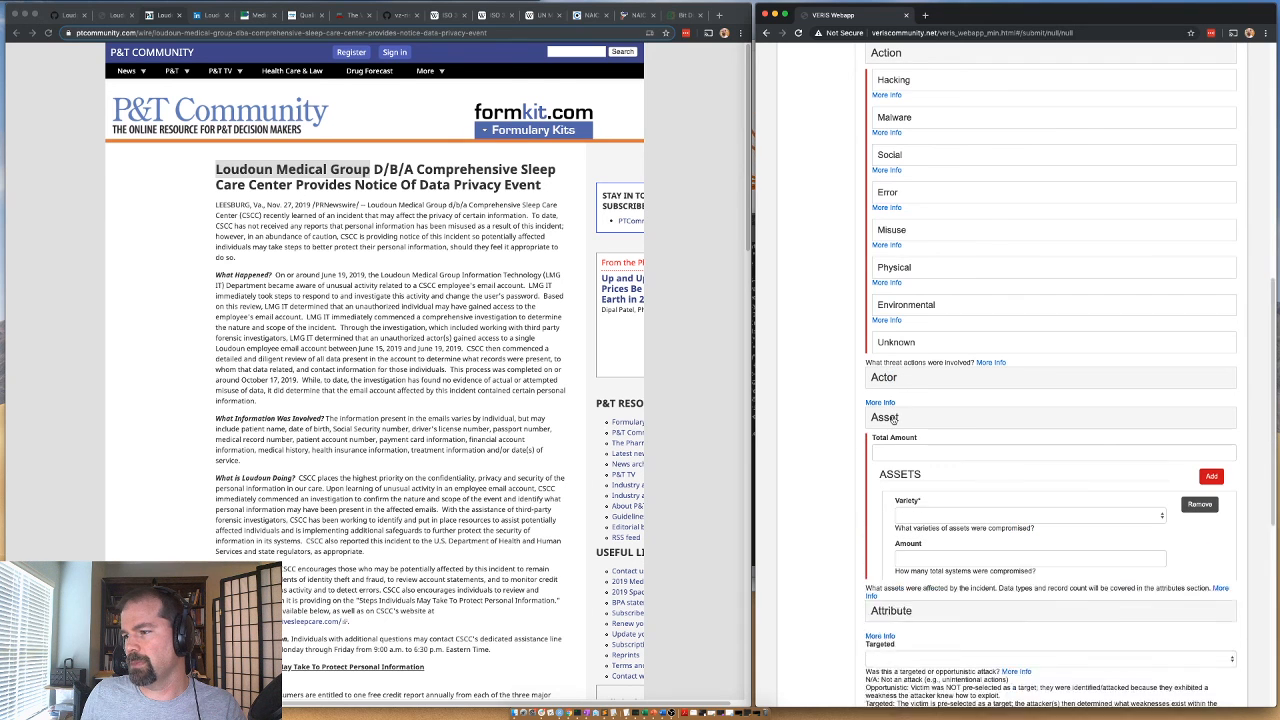
{"action": "left_click", "coordinate": [893, 455]}
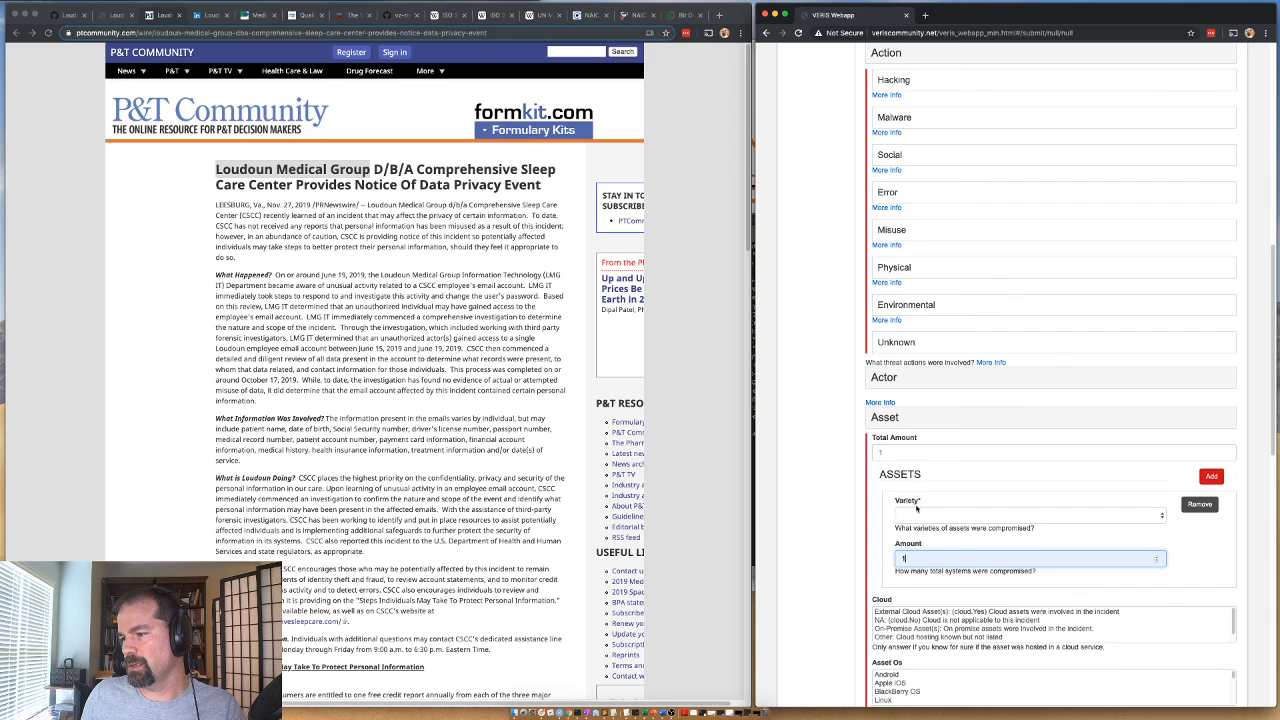
{"action": "left_click", "coordinate": [918, 514]}
{"action": "scroll", "coordinate": [920, 510], "scroll_direction": "down", "scroll_amount": 10}
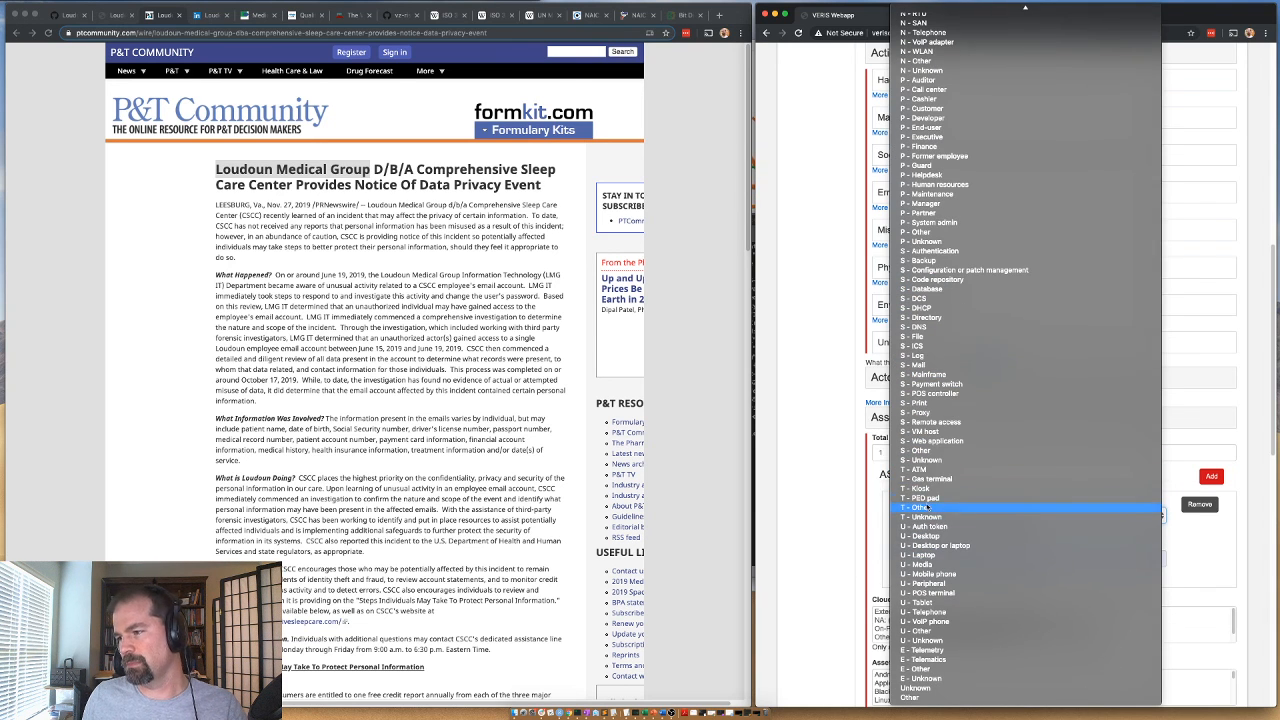
{"action": "left_click", "coordinate": [912, 365]}
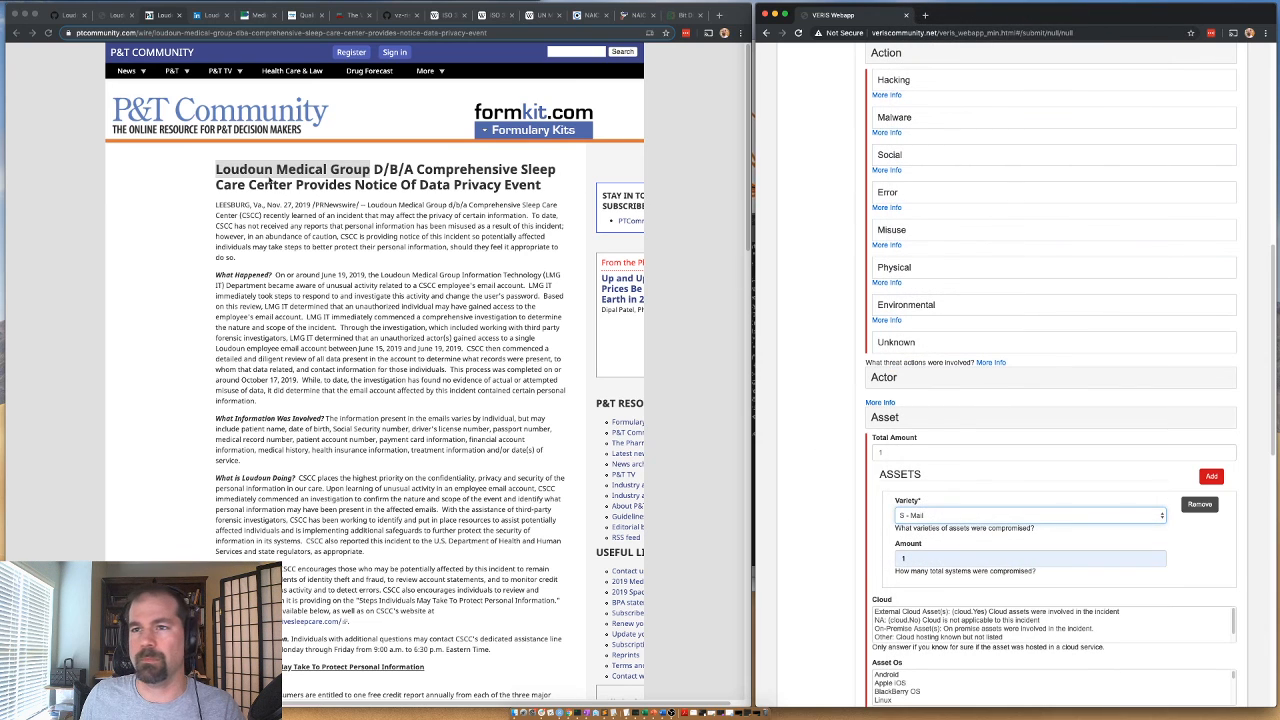
Copy the domain from the Loudoun Medical Group site and replace hapusa.com with lmgdoctors.com in the BitDiscovery inventory.
{"action": "left_click", "coordinate": [295, 197]}
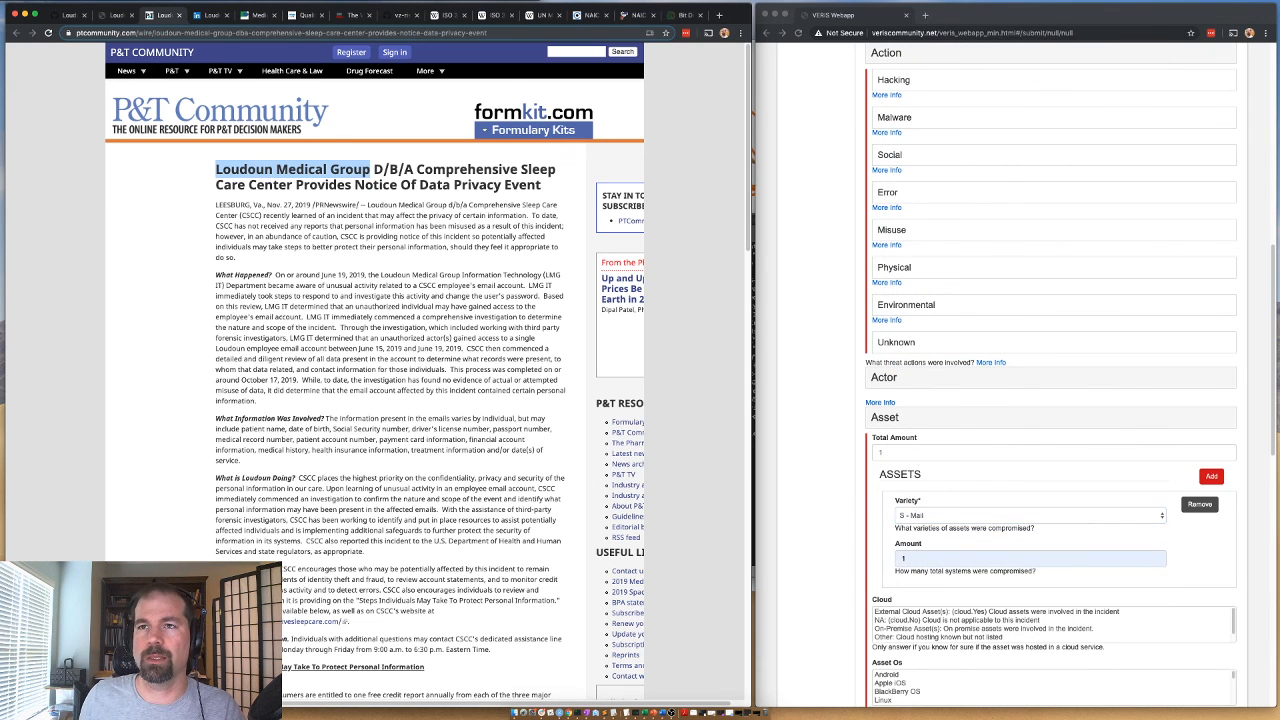
{"action": "left_click", "coordinate": [306, 18]}
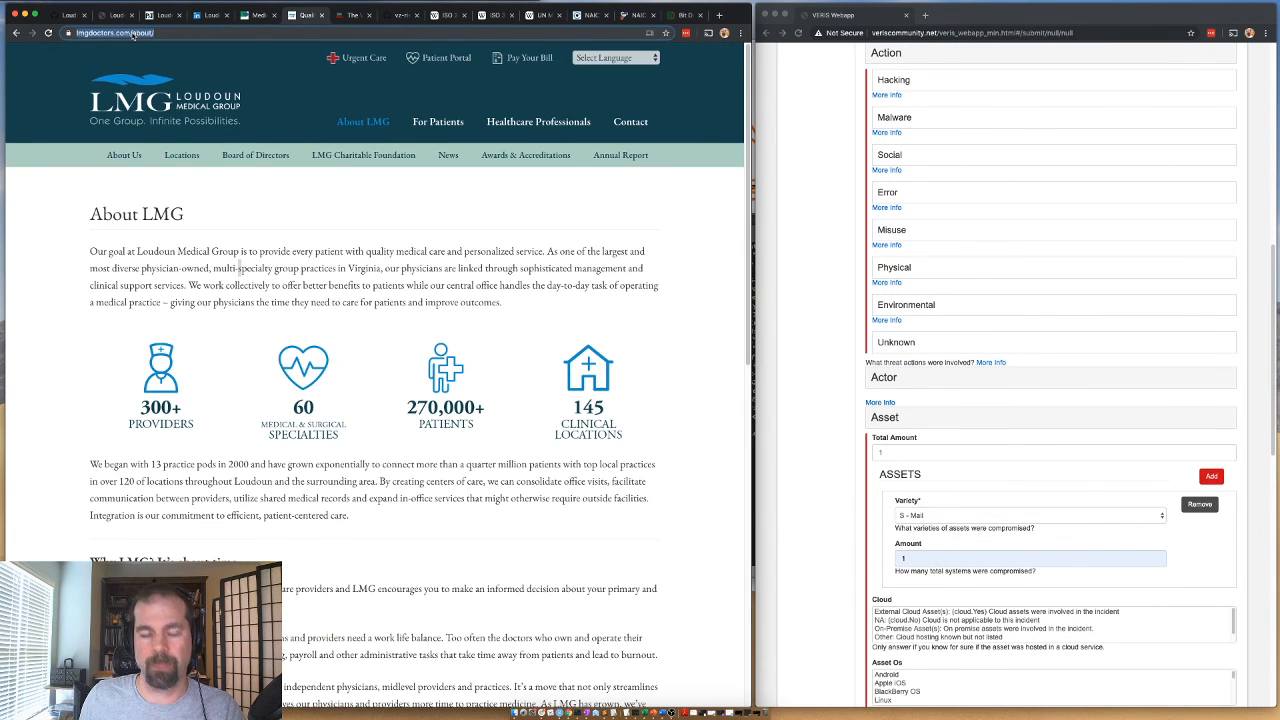
{"action": "left_click", "coordinate": [686, 15]}
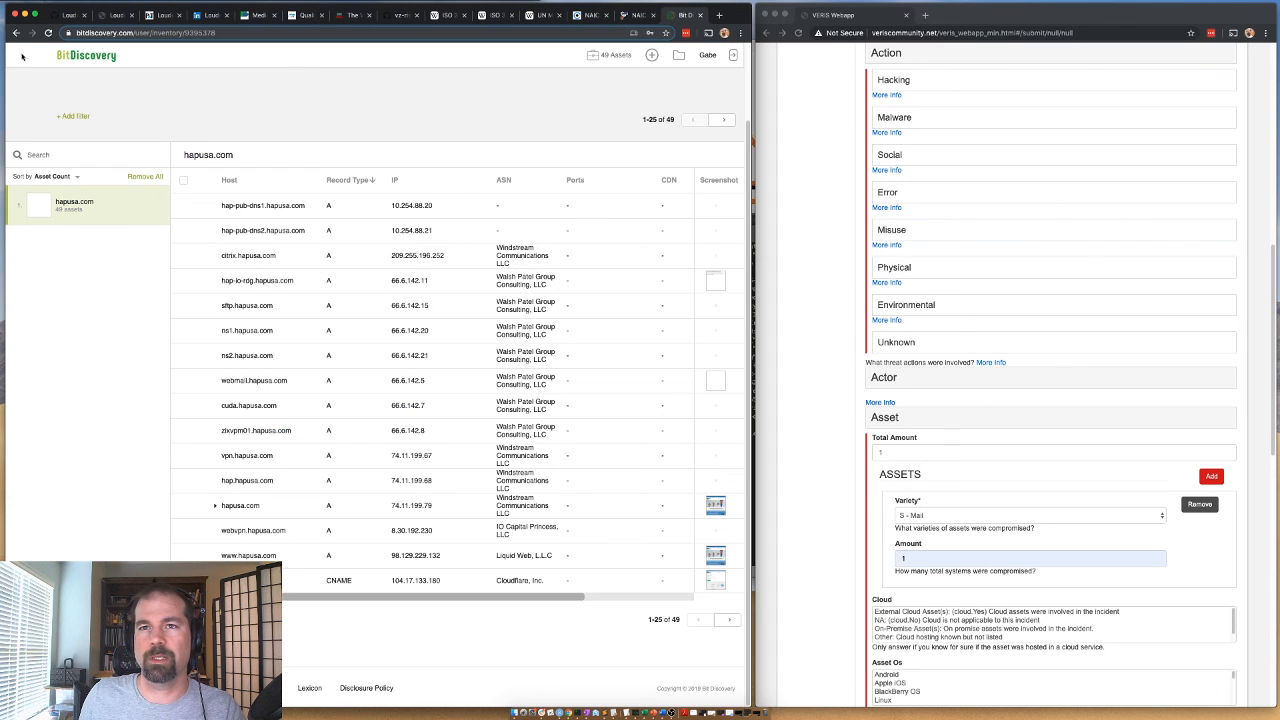
{"action": "left_click", "coordinate": [158, 198]}
{"action": "left_click", "coordinate": [345, 141]}
{"action": "type", "text": "www.lmgdoctors.com"}
{"action": "left_click", "coordinate": [542, 141]}
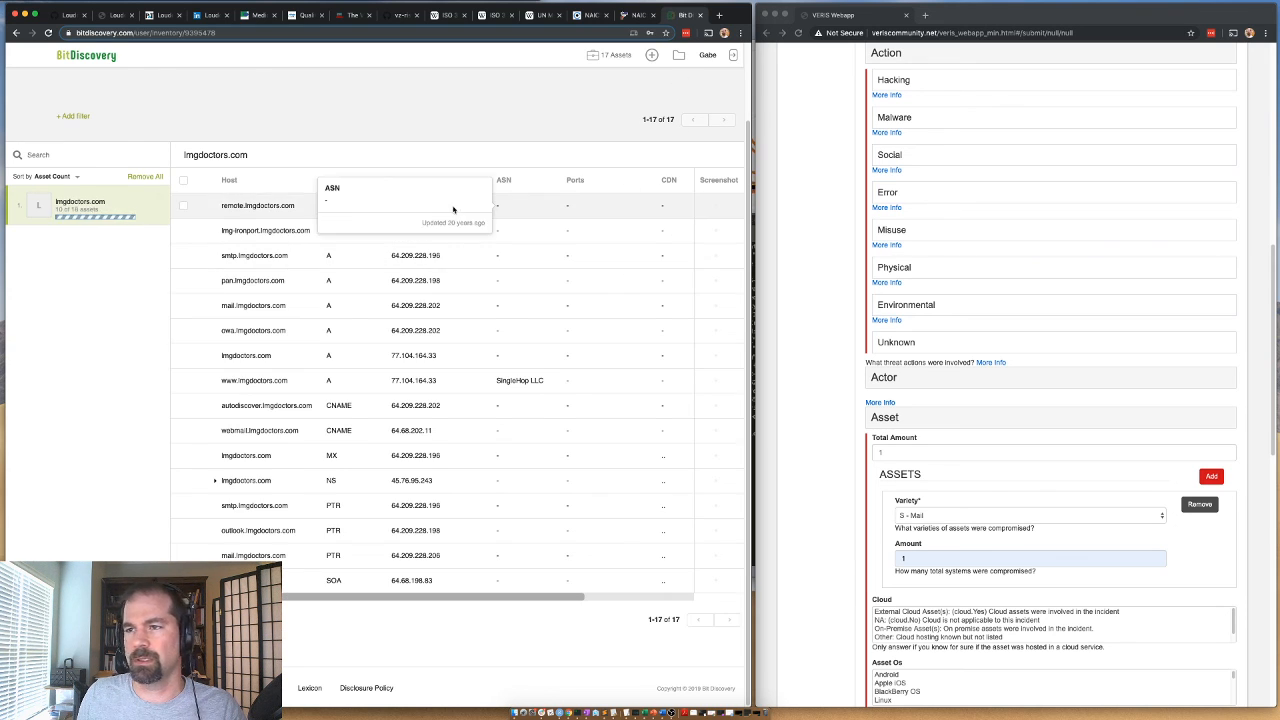
Check the Cloud Hosted values of the lmgdoctors.com hosts and set the incident asset's Cloud field to On-Premise Asset(s).
{"action": "scroll", "coordinate": [700, 597], "scroll_direction": "right", "scroll_amount": 5}
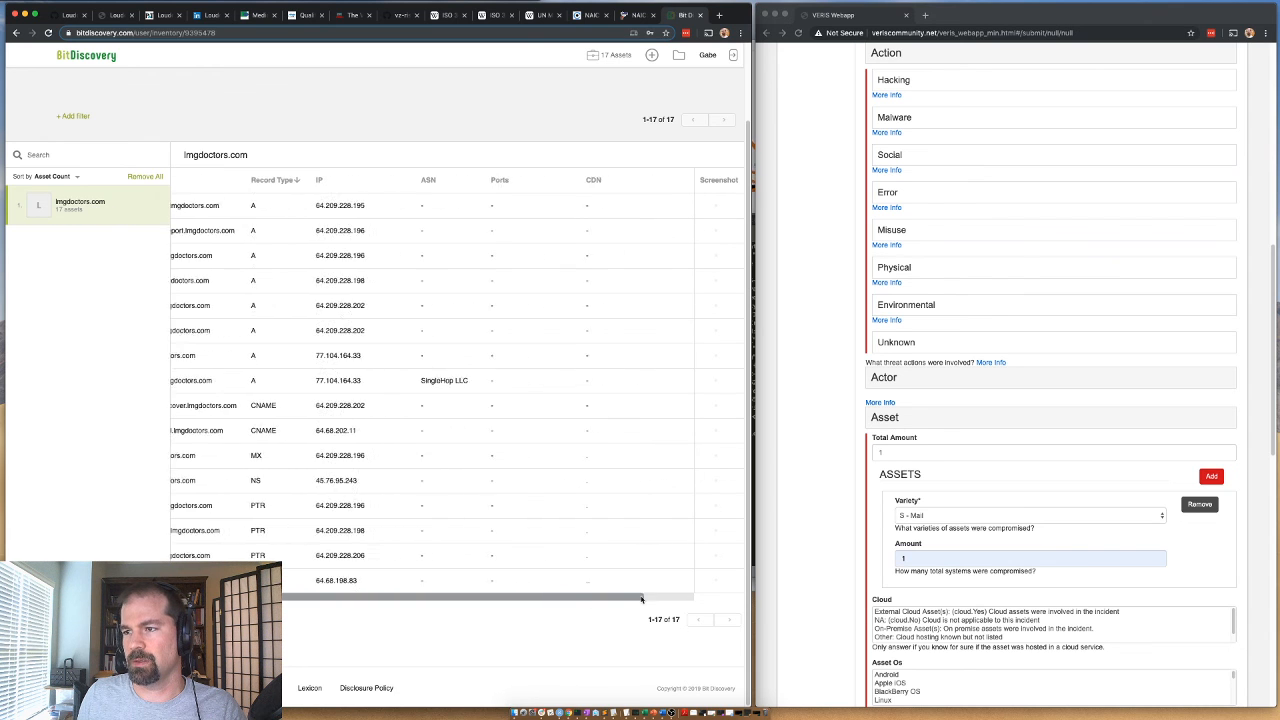
{"action": "left_click_drag", "start_coordinate": [688, 597], "coordinate": [343, 594]}
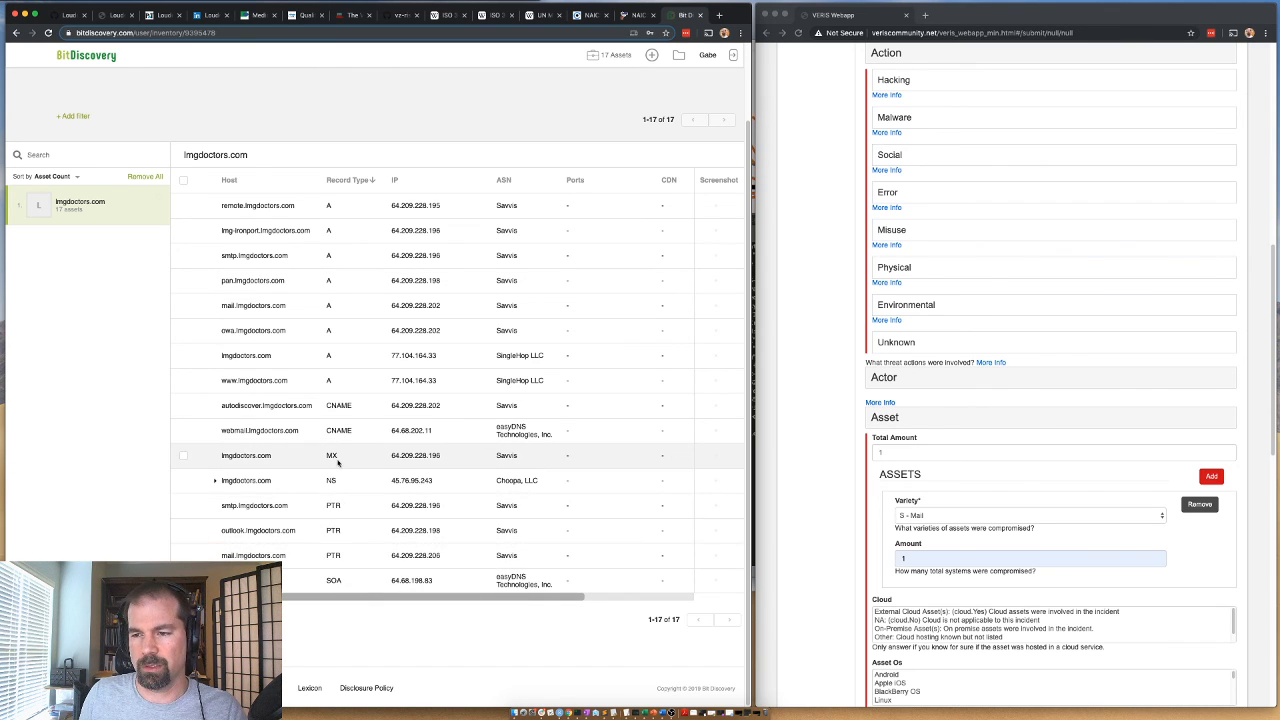
{"action": "left_click_drag", "start_coordinate": [543, 597], "coordinate": [692, 590]}
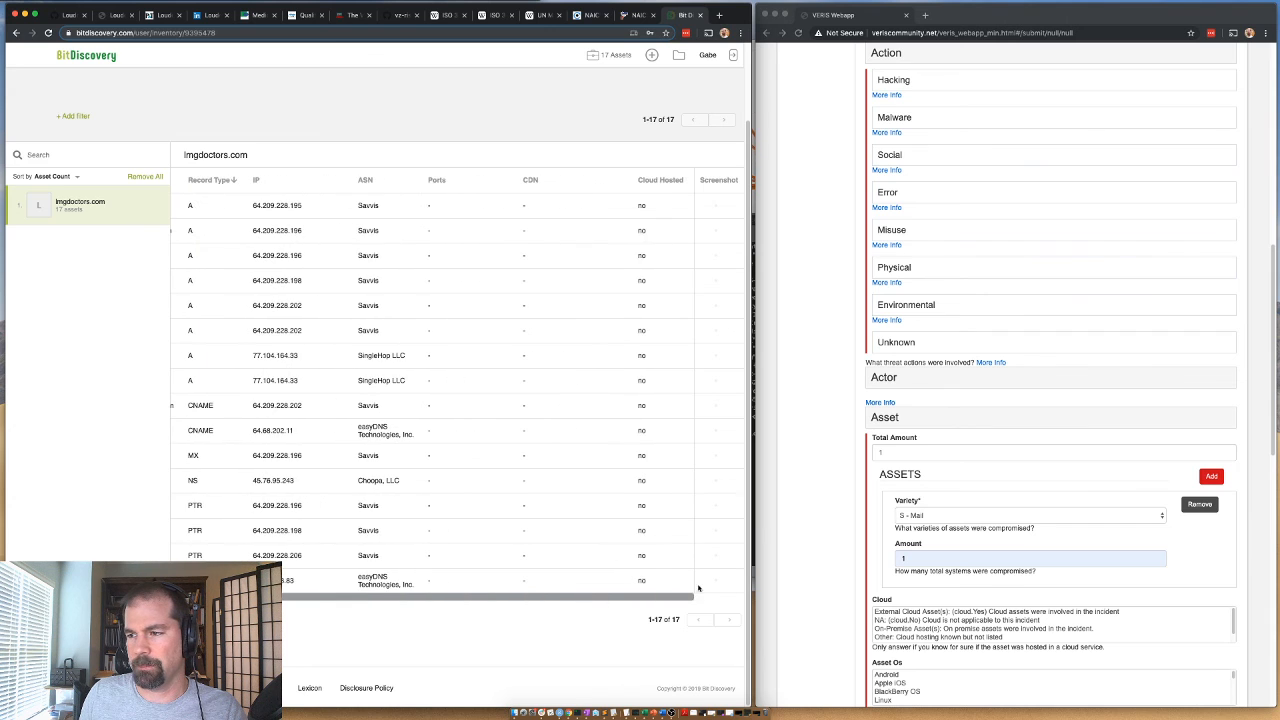
{"action": "scroll", "coordinate": [718, 589], "scroll_direction": "left", "scroll_amount": 5}
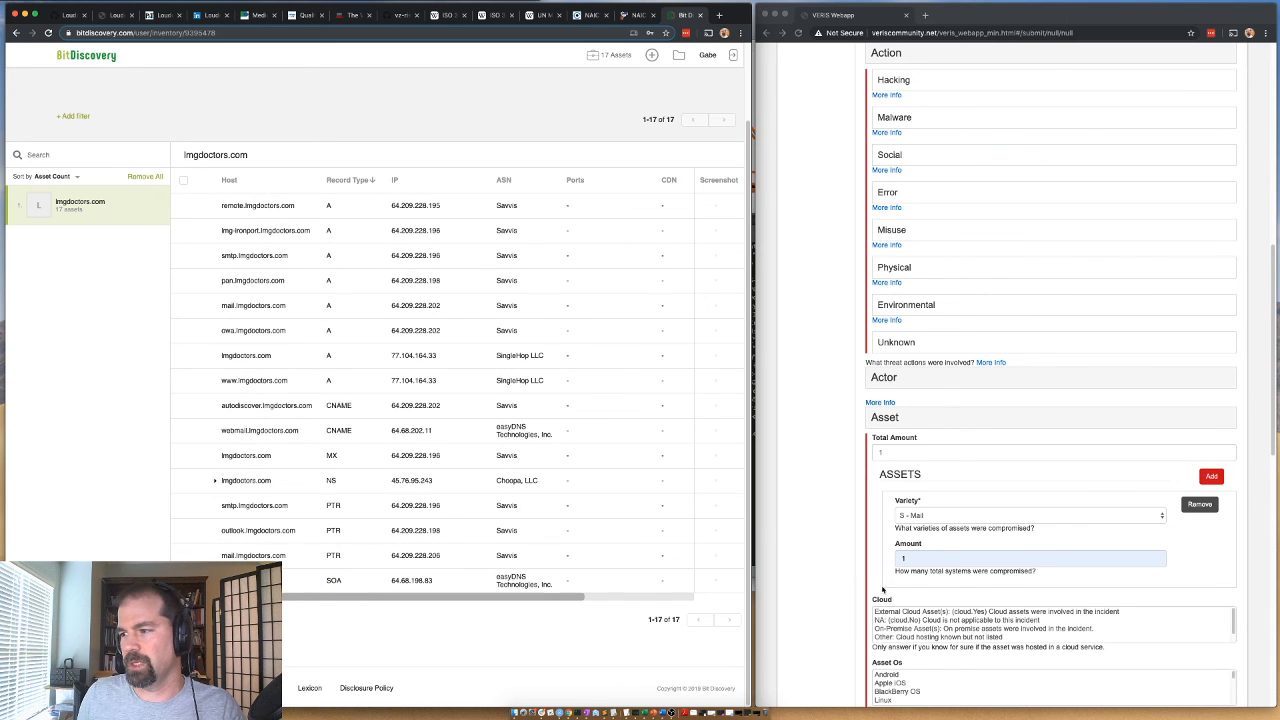
{"action": "scroll", "coordinate": [868, 618], "scroll_direction": "down", "scroll_amount": 1}
{"action": "left_click", "coordinate": [903, 615]}
{"action": "left_click", "coordinate": [903, 614]}
Set the asset's Role to IT: Information Technology and its hosting Country to US: United States of America.
{"action": "scroll", "coordinate": [833, 630], "scroll_direction": "down", "scroll_amount": 1}
{"action": "scroll", "coordinate": [834, 600], "scroll_direction": "down", "scroll_amount": 4}
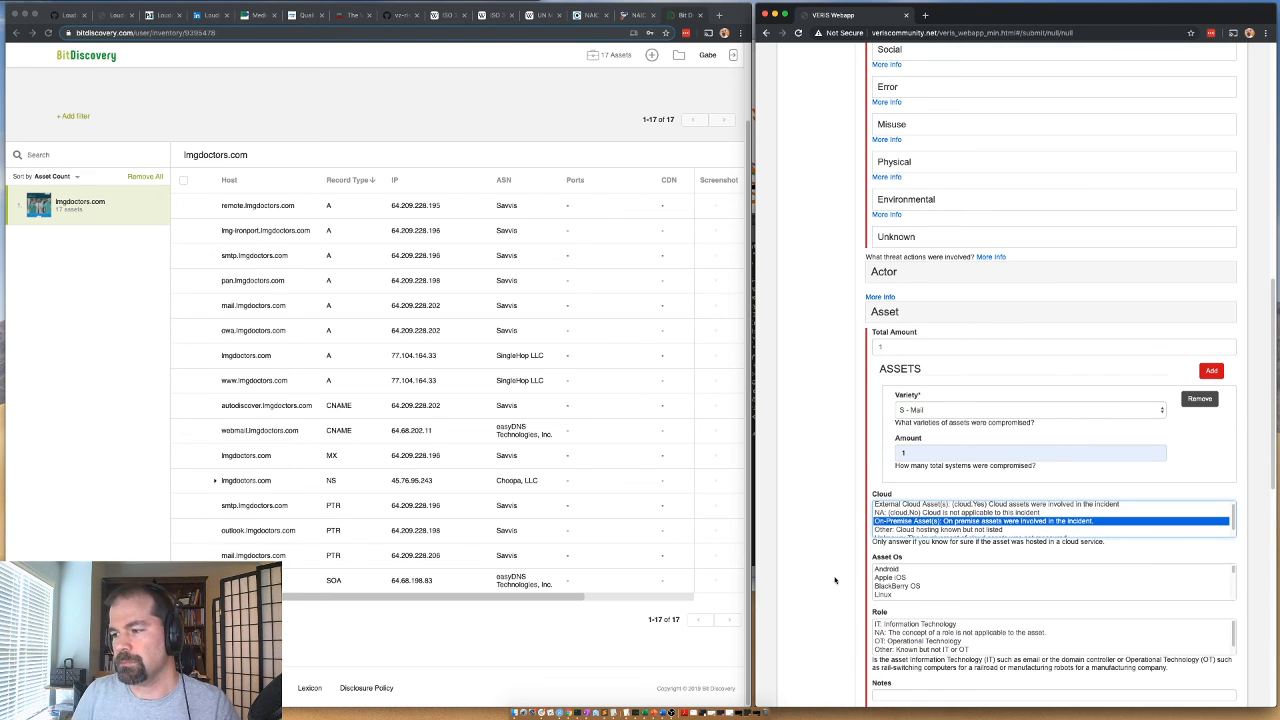
{"action": "left_click", "coordinate": [935, 632]}
{"action": "left_click", "coordinate": [935, 624]}
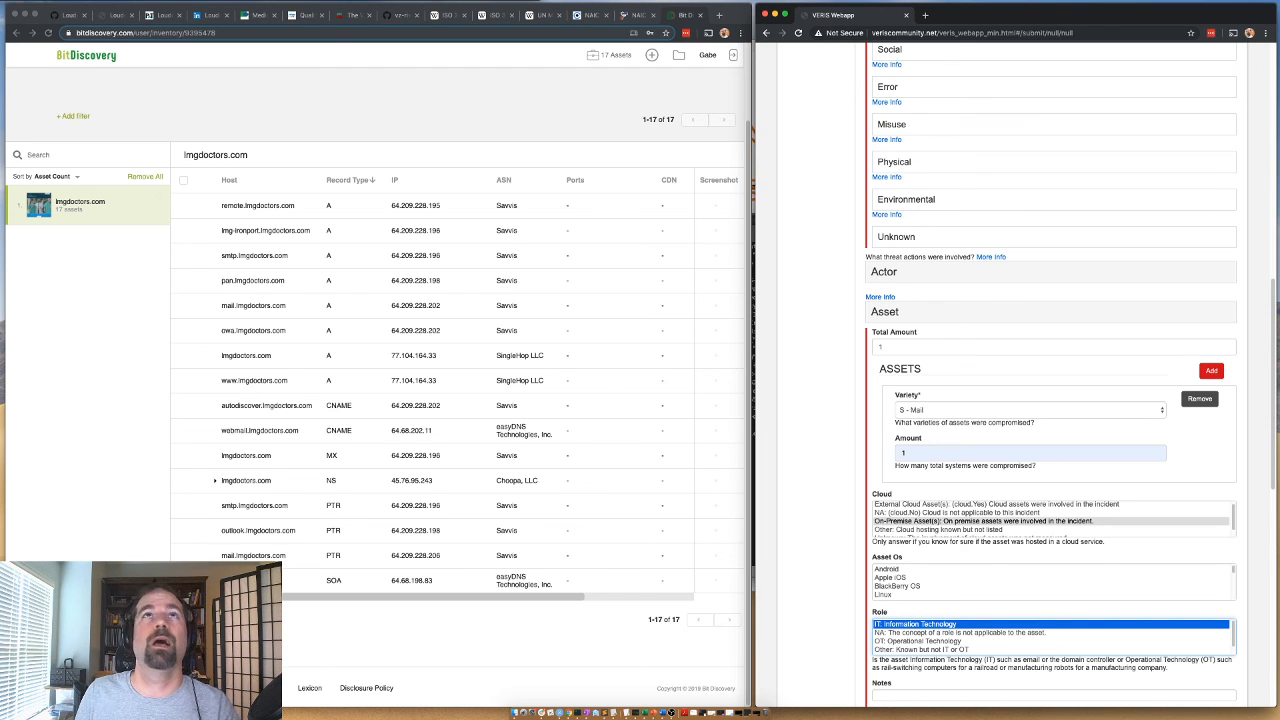
{"action": "key", "text": "super+Tab"}
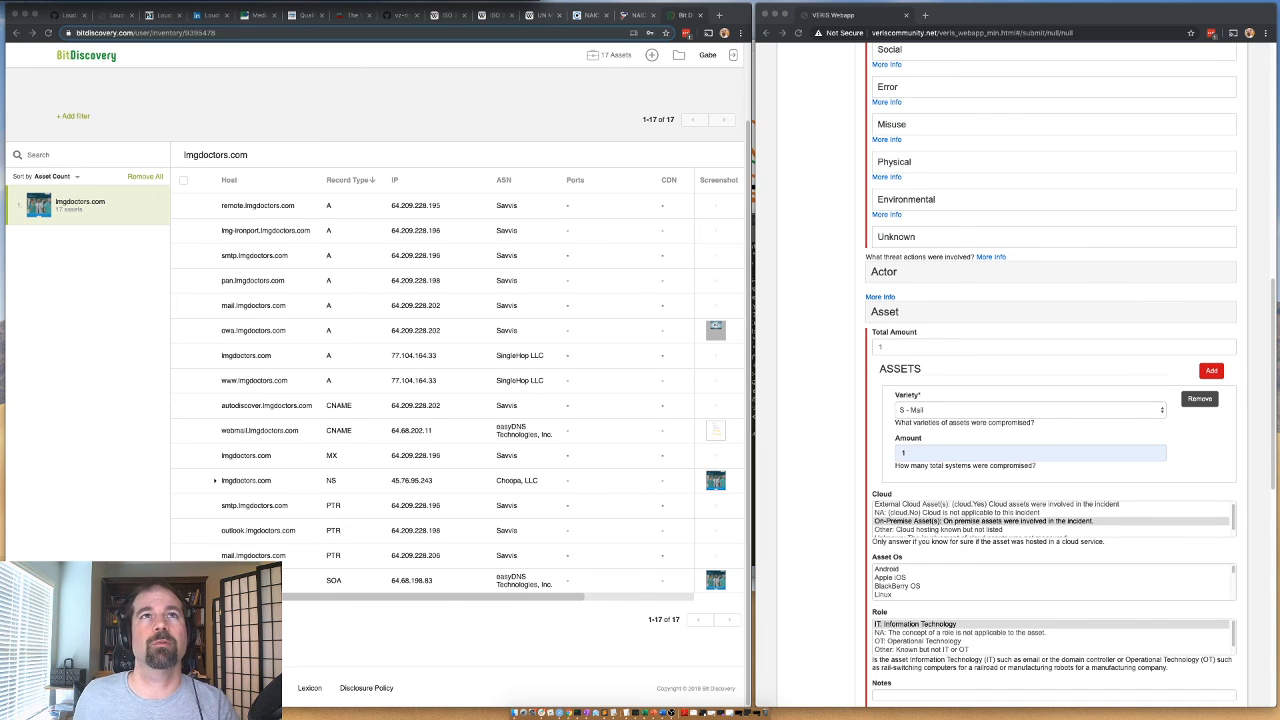
{"action": "left_click", "coordinate": [795, 395]}
{"action": "scroll", "coordinate": [795, 400], "scroll_direction": "down", "scroll_amount": 5}
{"action": "left_click", "coordinate": [901, 504]}
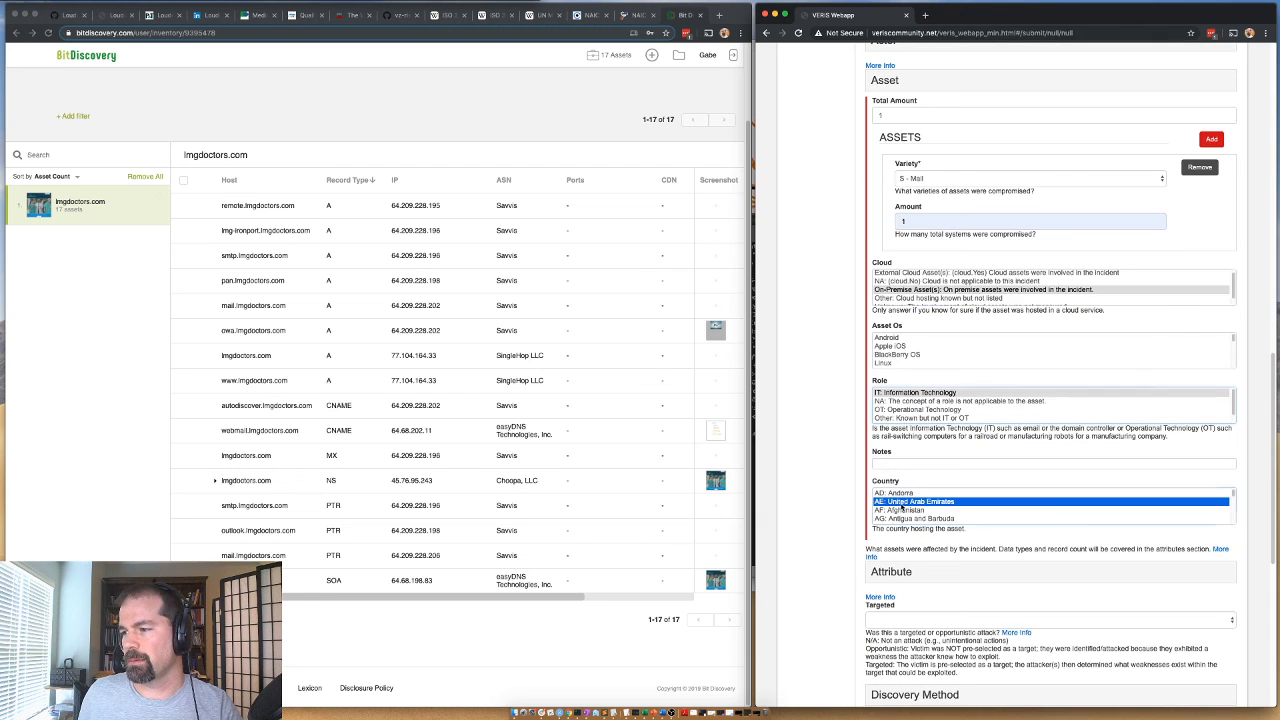
{"action": "key", "text": "u"}
{"action": "key", "text": "s"}
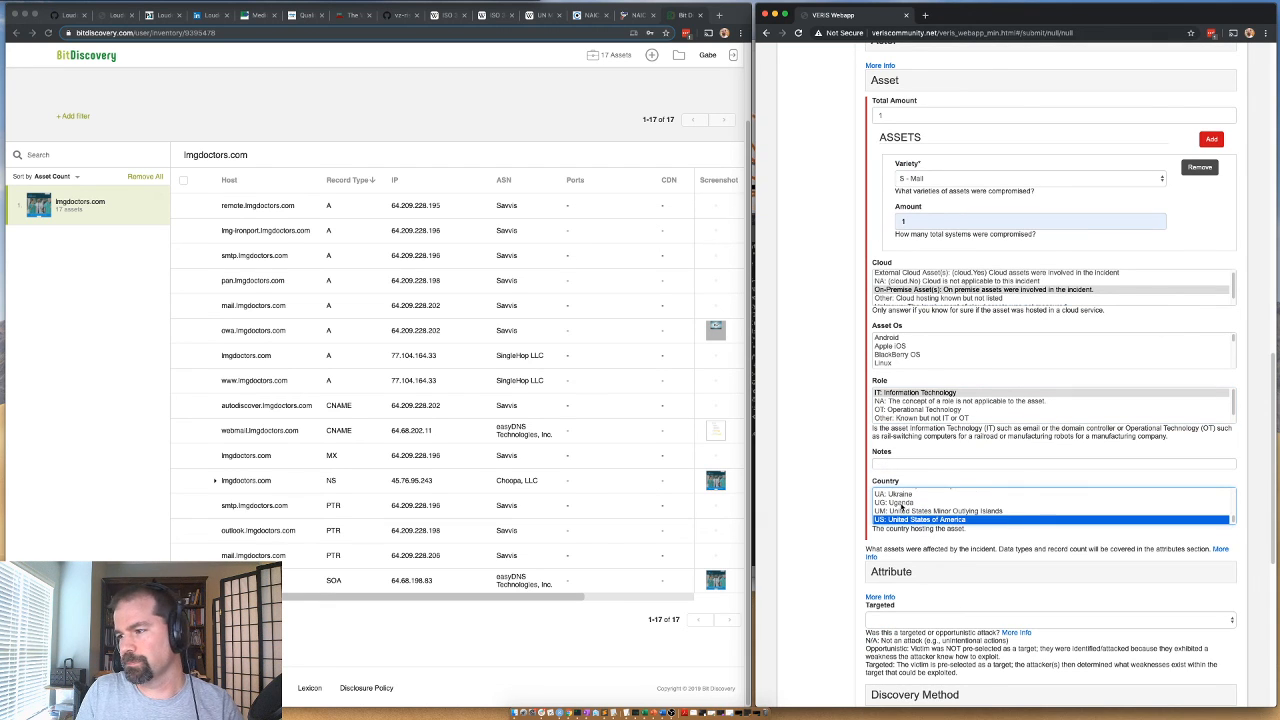
Add the Geolocation Country and Continent columns to the BitDiscovery inventory and look for them on the lmgdoctors.com hosts.
{"action": "left_click", "coordinate": [511, 203]}
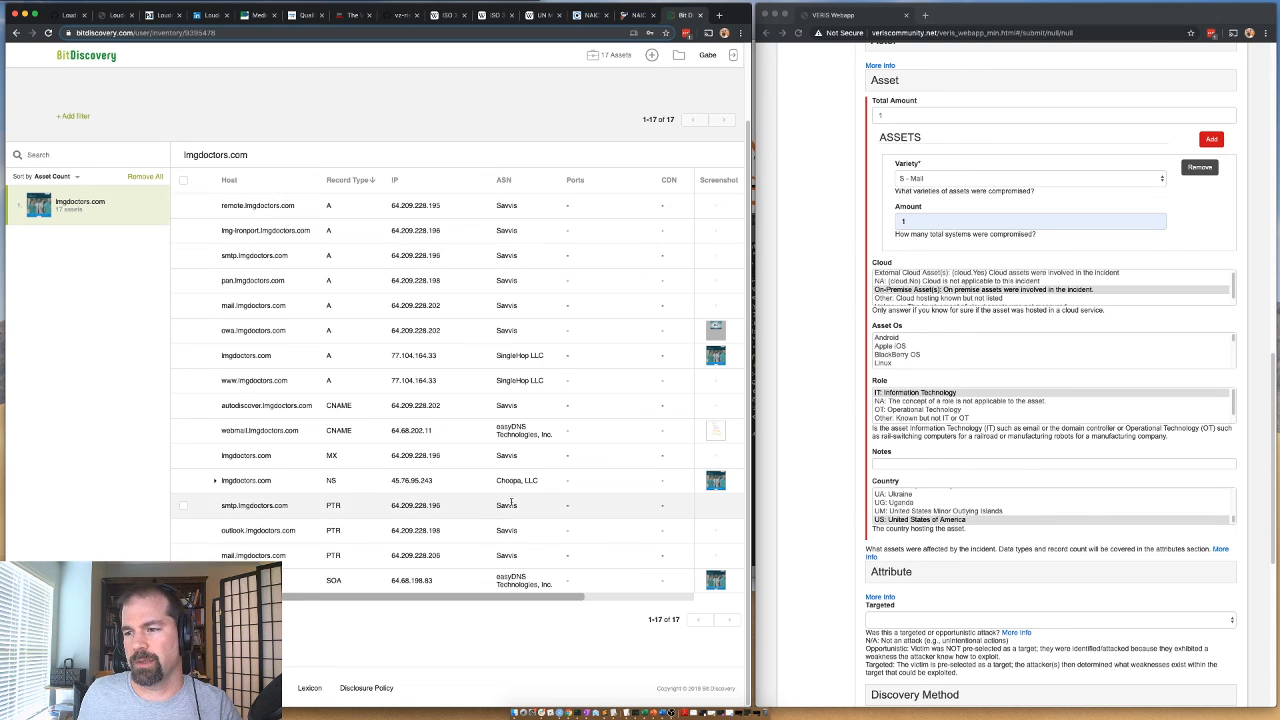
{"action": "scroll", "coordinate": [572, 273], "scroll_direction": "up", "scroll_amount": 2}
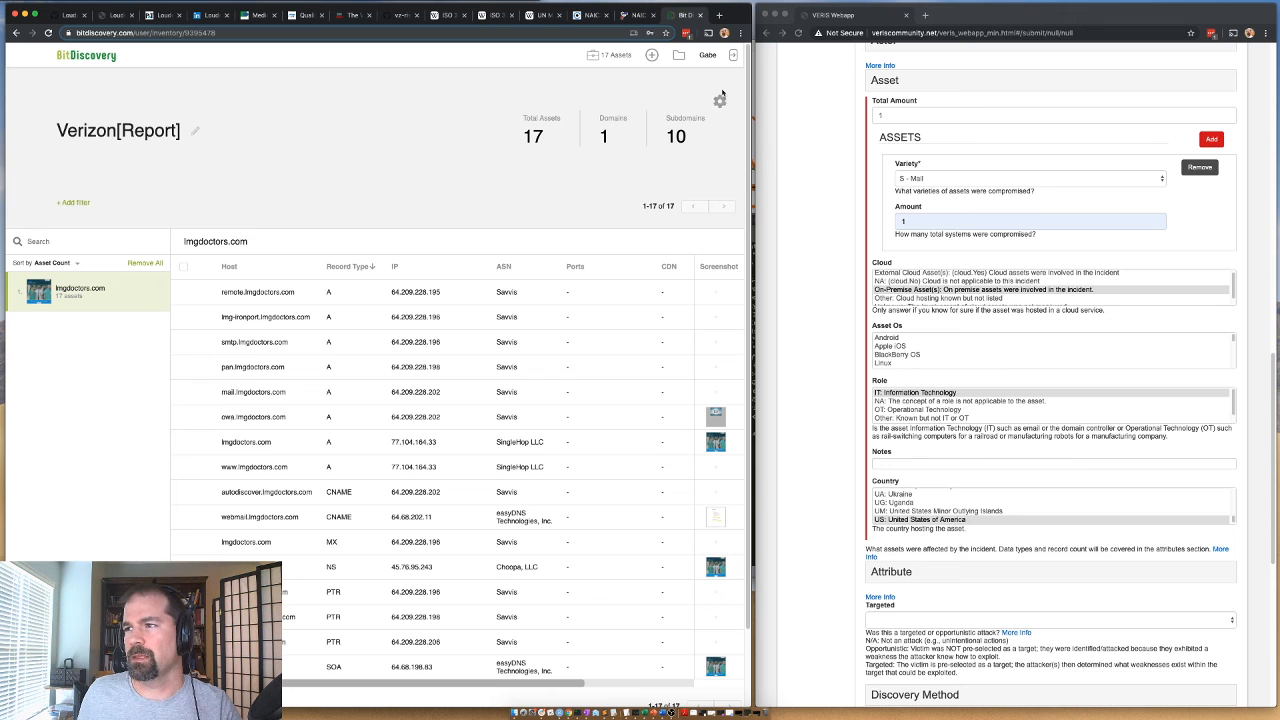
{"action": "left_click", "coordinate": [721, 102]}
{"action": "left_click", "coordinate": [710, 120]}
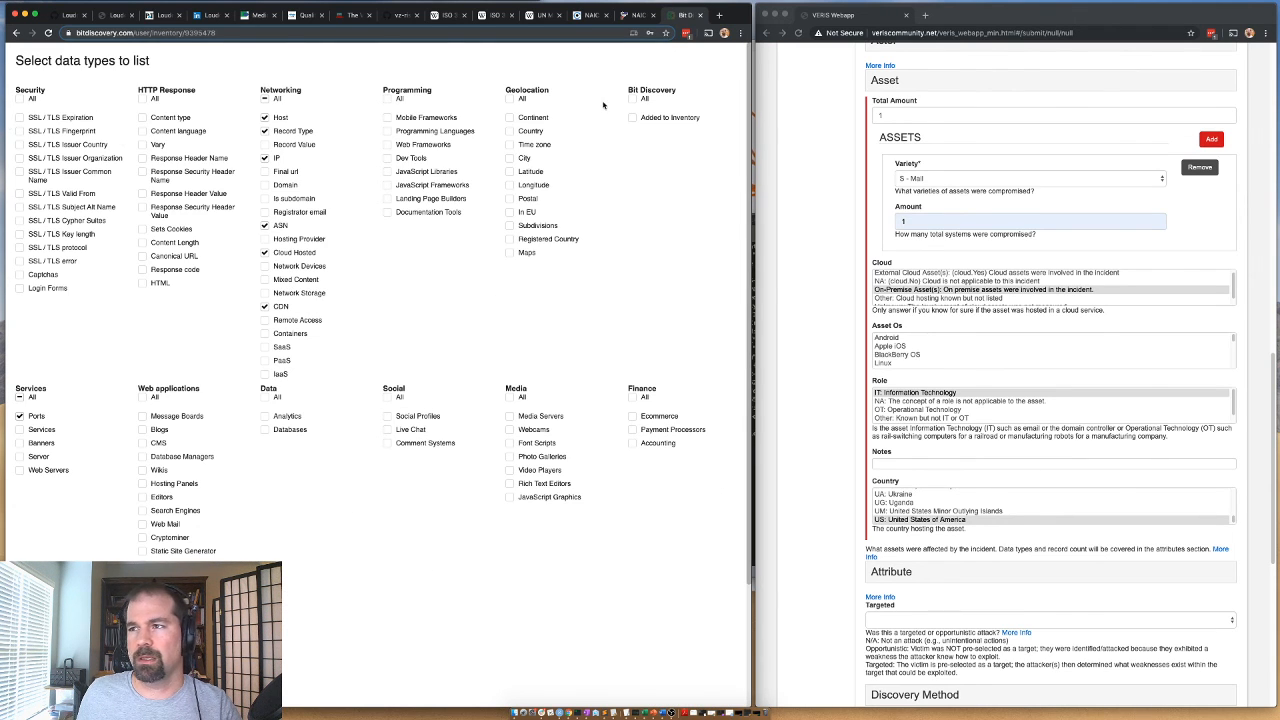
{"action": "left_click", "coordinate": [509, 131]}
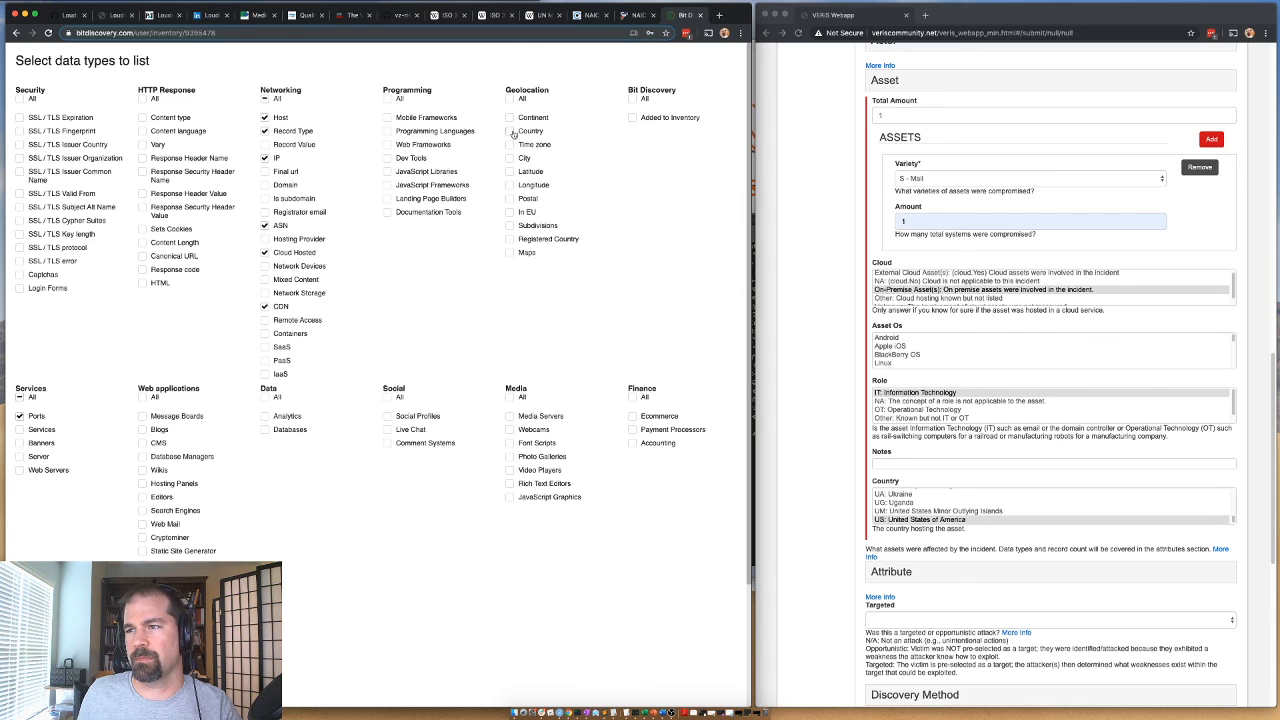
{"action": "left_click", "coordinate": [509, 118]}
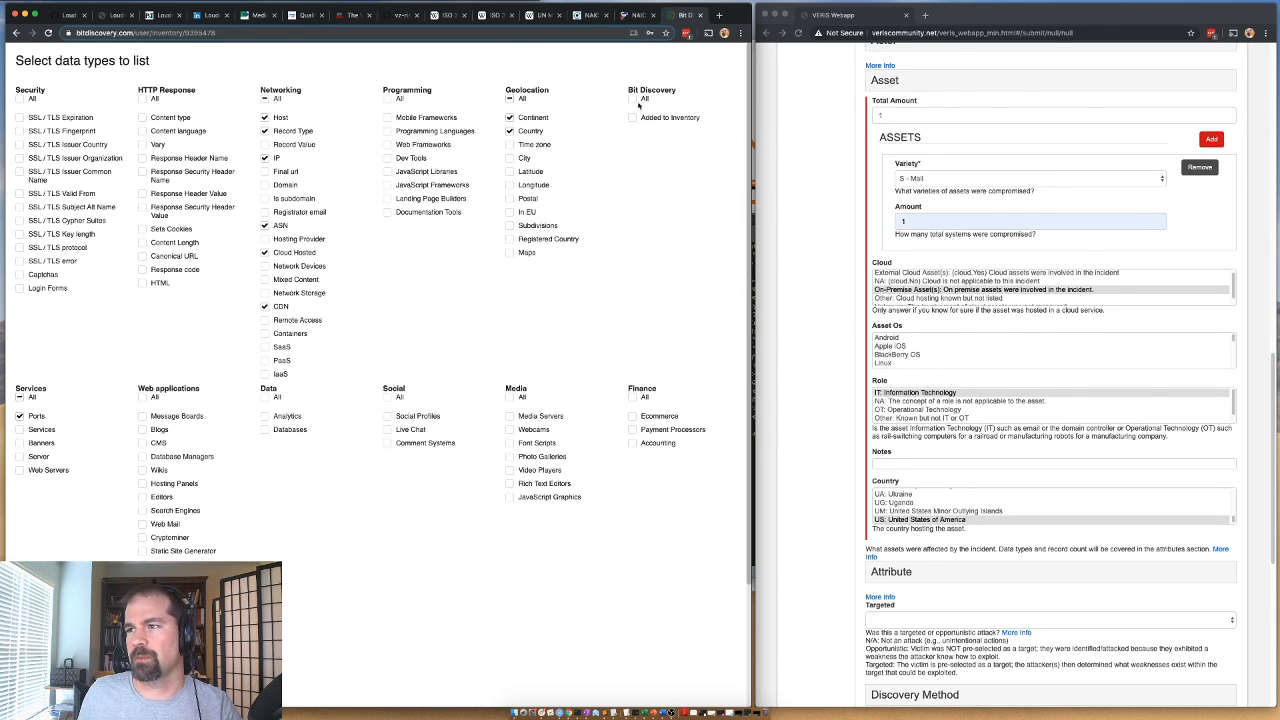
{"action": "scroll", "coordinate": [420, 600], "scroll_direction": "down", "scroll_amount": 4}
{"action": "left_click", "coordinate": [403, 665]}
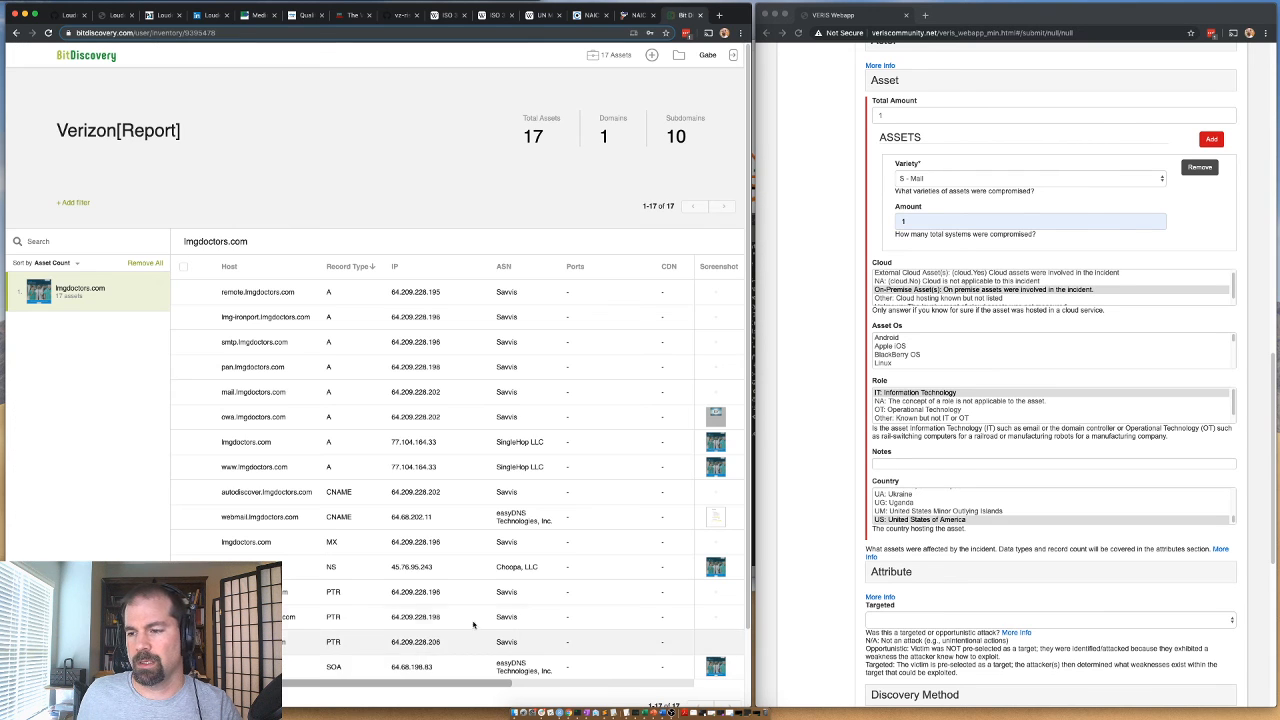
{"action": "left_click_drag", "start_coordinate": [480, 684], "coordinate": [701, 689]}
{"action": "scroll", "coordinate": [738, 686], "scroll_direction": "left", "scroll_amount": 10}
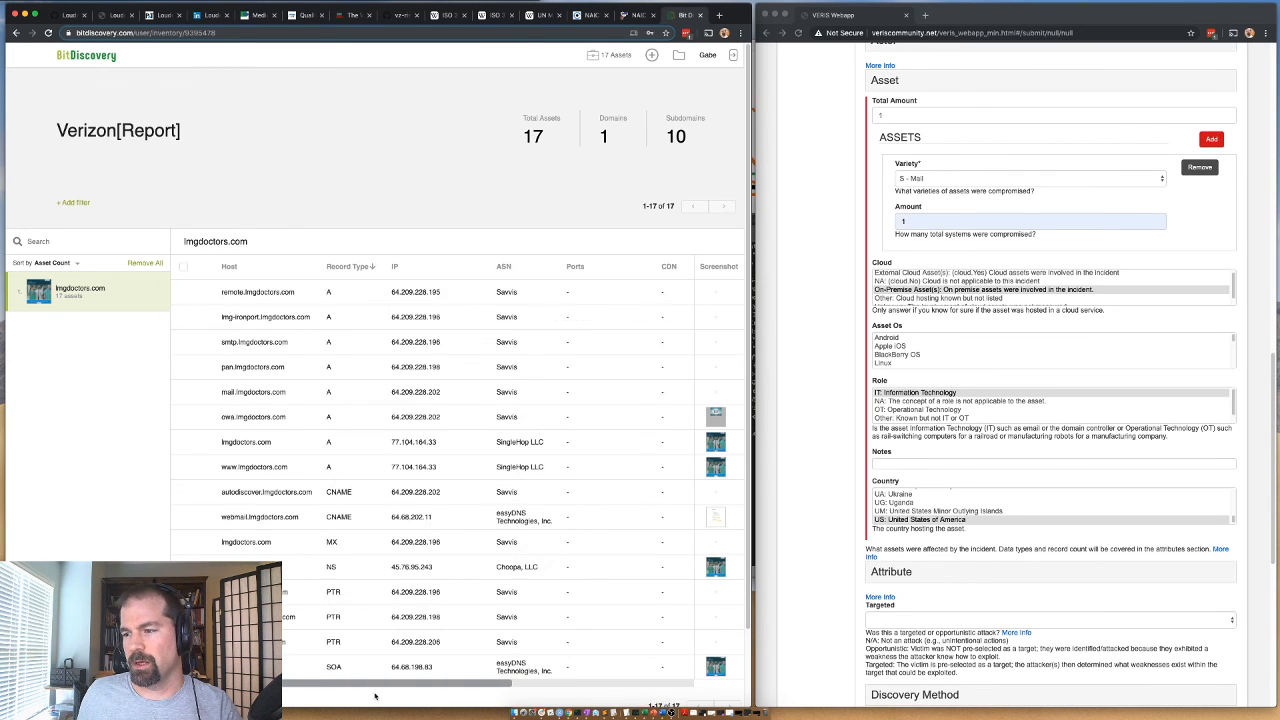
Collapse the Asset section of the VERIS form and set Data Disclosure to Yes (confirmed) under the Attribute section's Confidentiality.
{"action": "scroll", "coordinate": [821, 180], "scroll_direction": "up", "scroll_amount": 1}
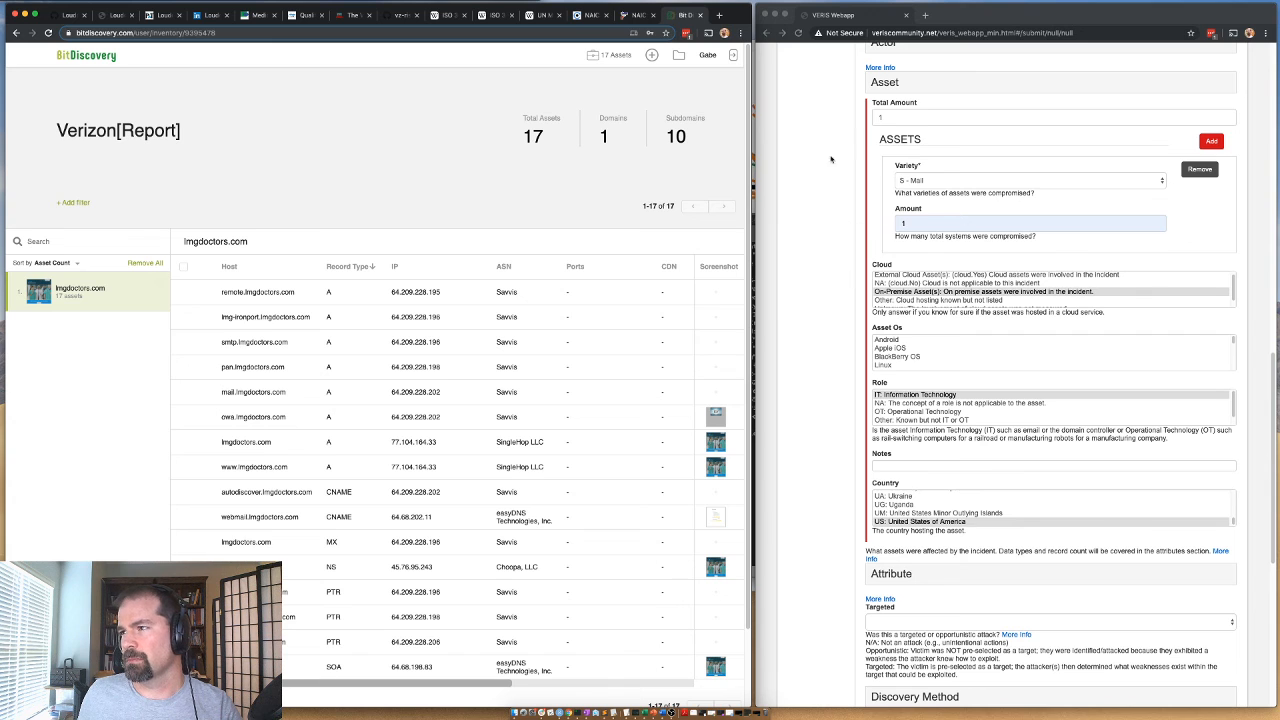
{"action": "left_click", "coordinate": [891, 82]}
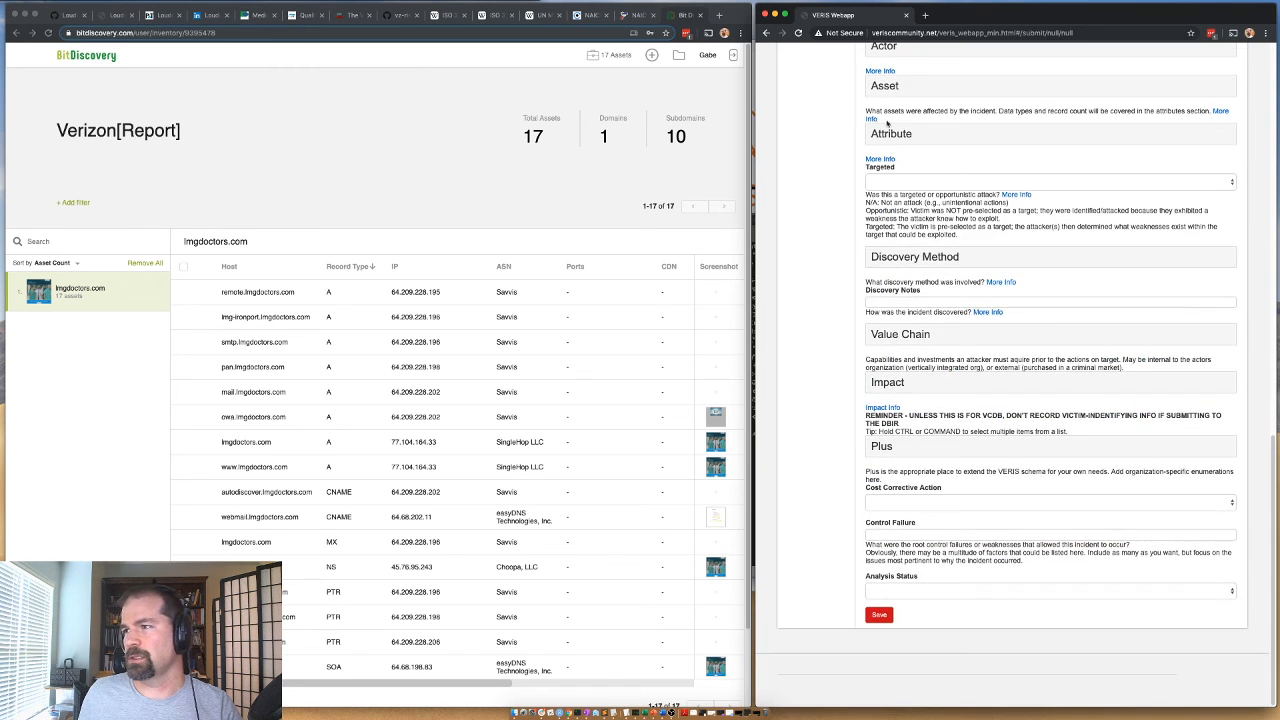
{"action": "left_click", "coordinate": [889, 132]}
{"action": "left_click", "coordinate": [892, 166]}
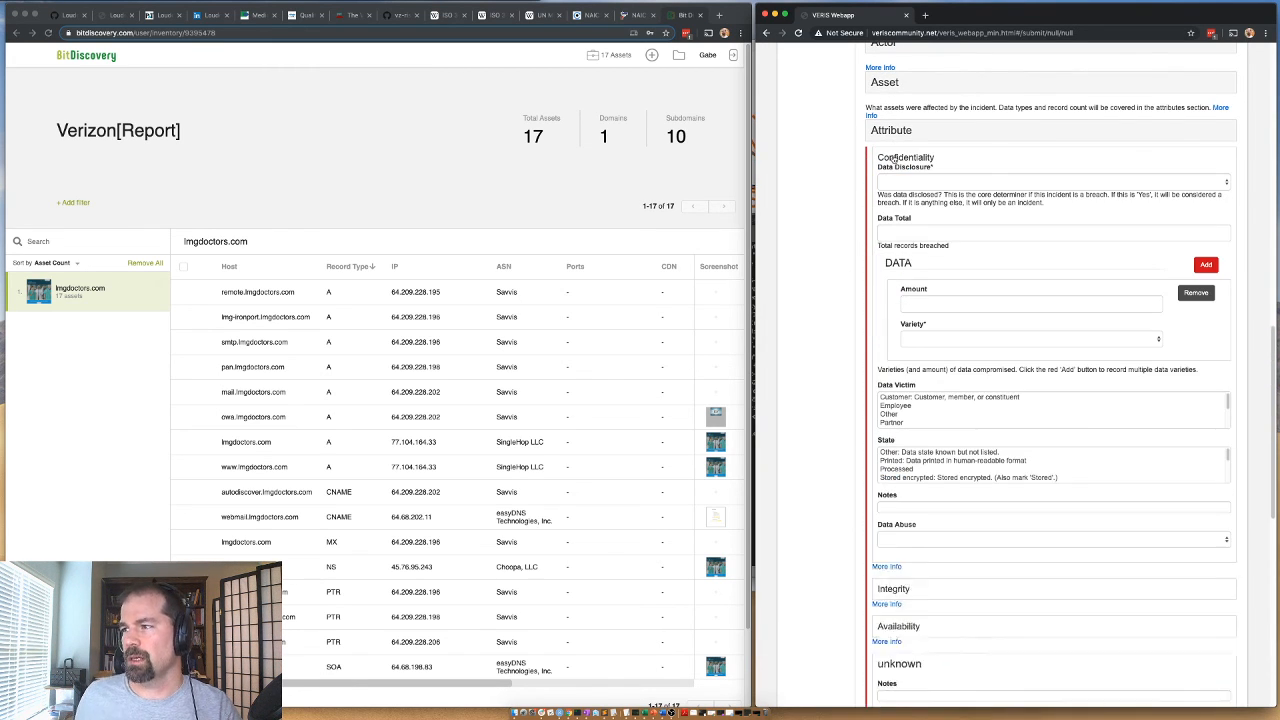
{"action": "left_click", "coordinate": [898, 180]}
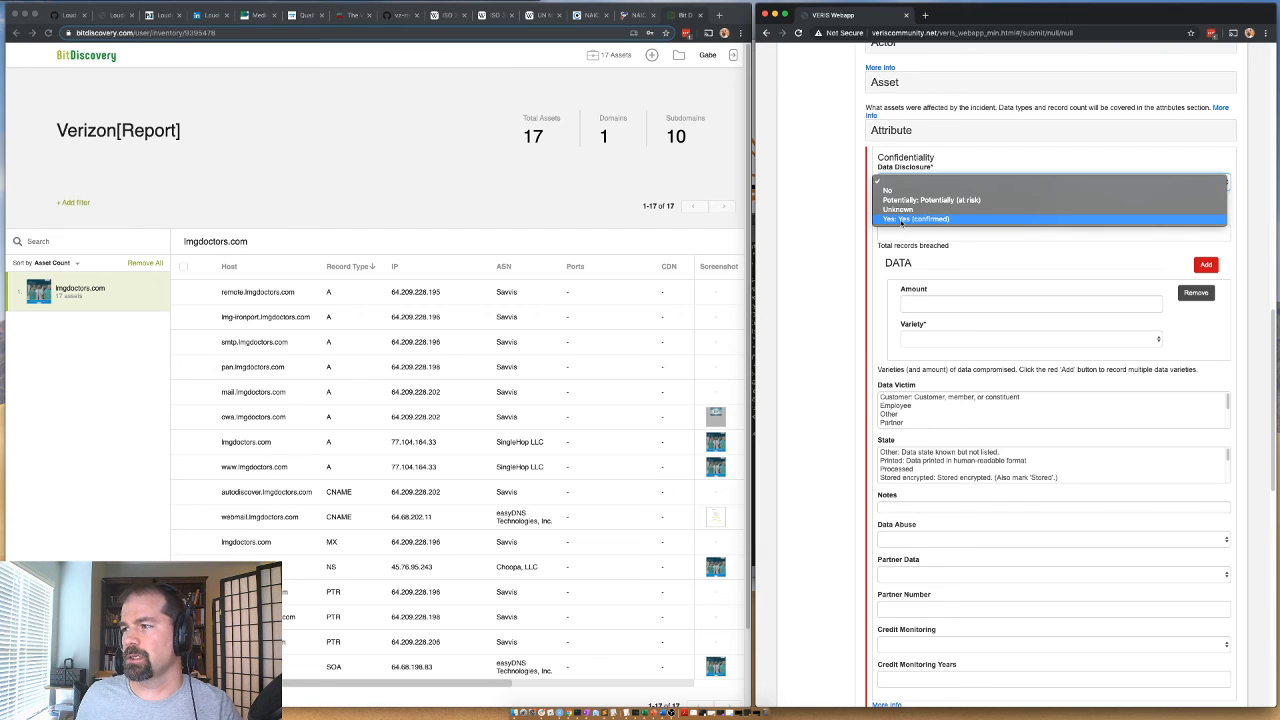
{"action": "left_click", "coordinate": [901, 219]}
Record the first compromised data entry with Variety Credentials and Amount 1.
{"action": "left_click", "coordinate": [916, 339]}
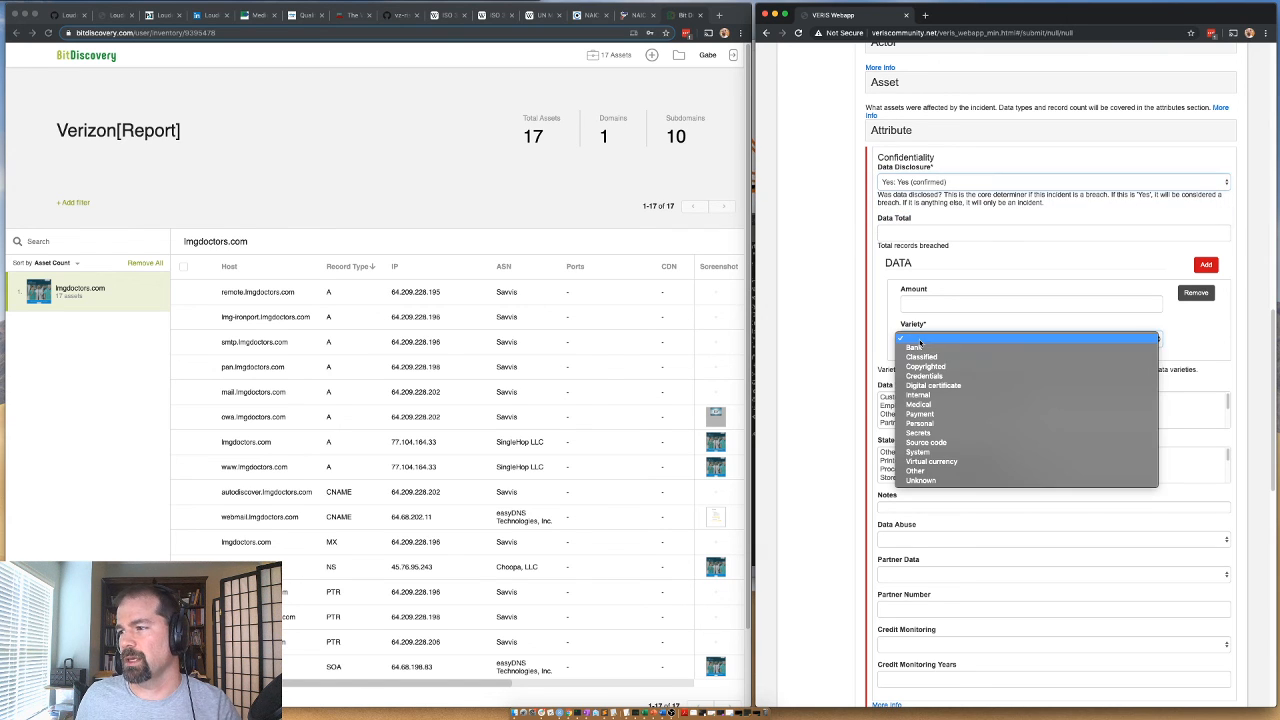
{"action": "left_click", "coordinate": [924, 375]}
{"action": "left_click", "coordinate": [1000, 303]}
{"action": "type", "text": "1"}
Add three more compromised data entries with the varieties Personal, Medical and Bank.
{"action": "left_click", "coordinate": [1206, 264]}
{"action": "left_click", "coordinate": [920, 424]}
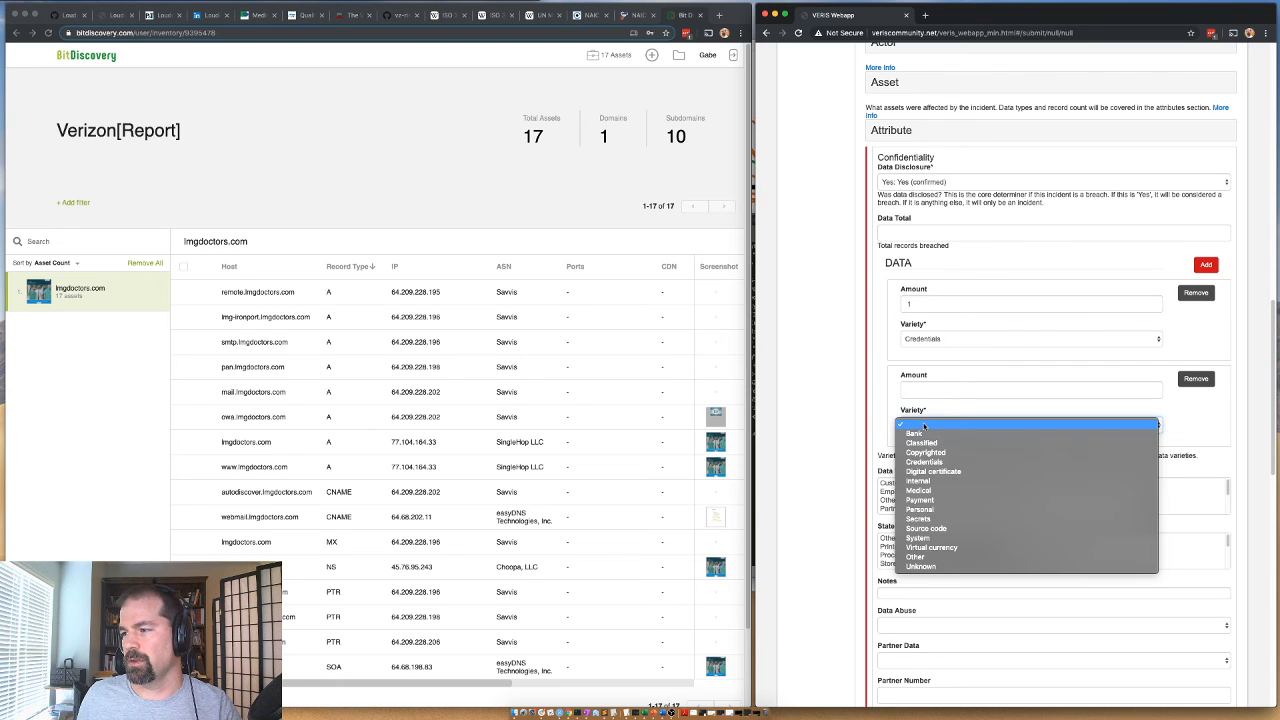
{"action": "left_click", "coordinate": [920, 509]}
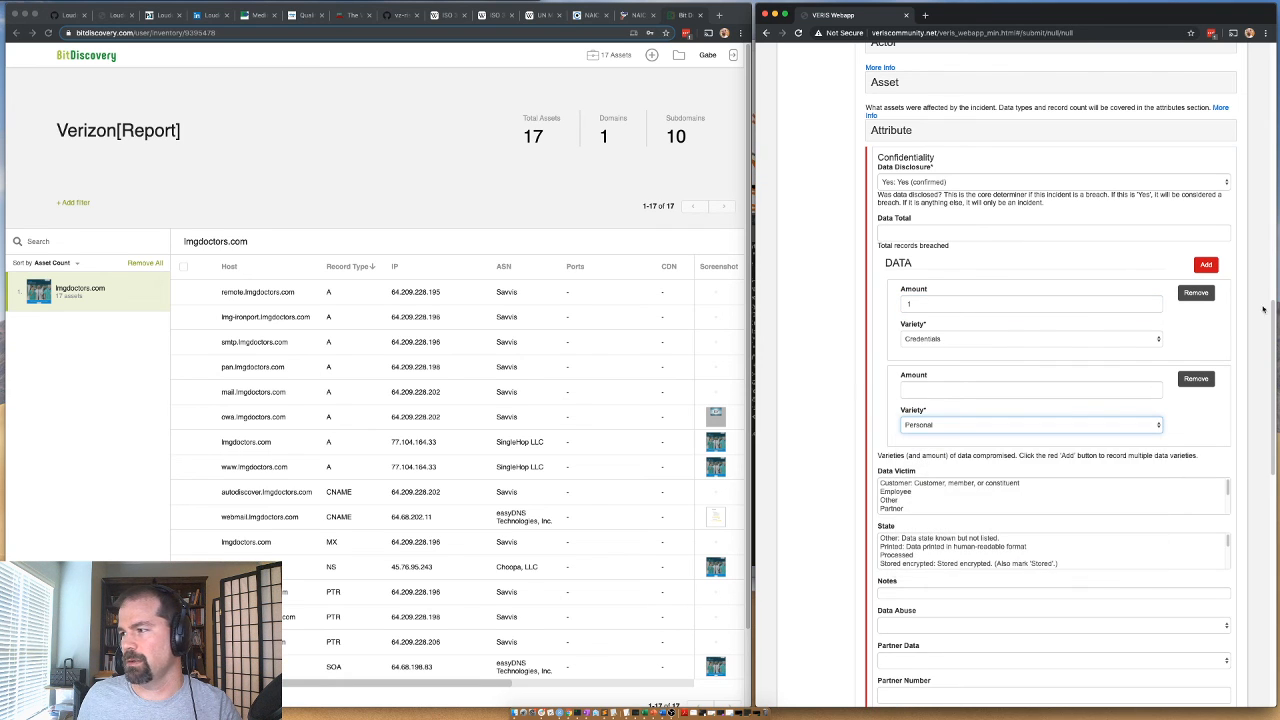
{"action": "left_click", "coordinate": [1208, 265]}
{"action": "left_click", "coordinate": [933, 514]}
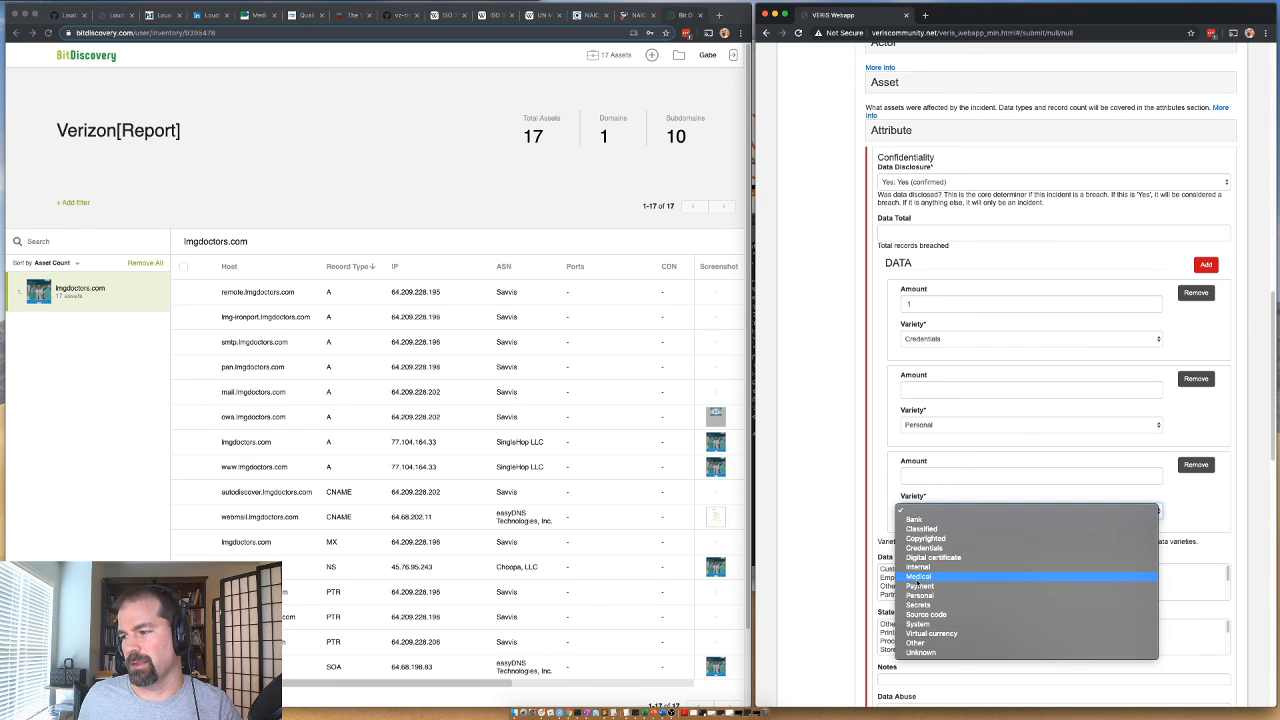
{"action": "left_click", "coordinate": [918, 577]}
{"action": "left_click", "coordinate": [1206, 265]}
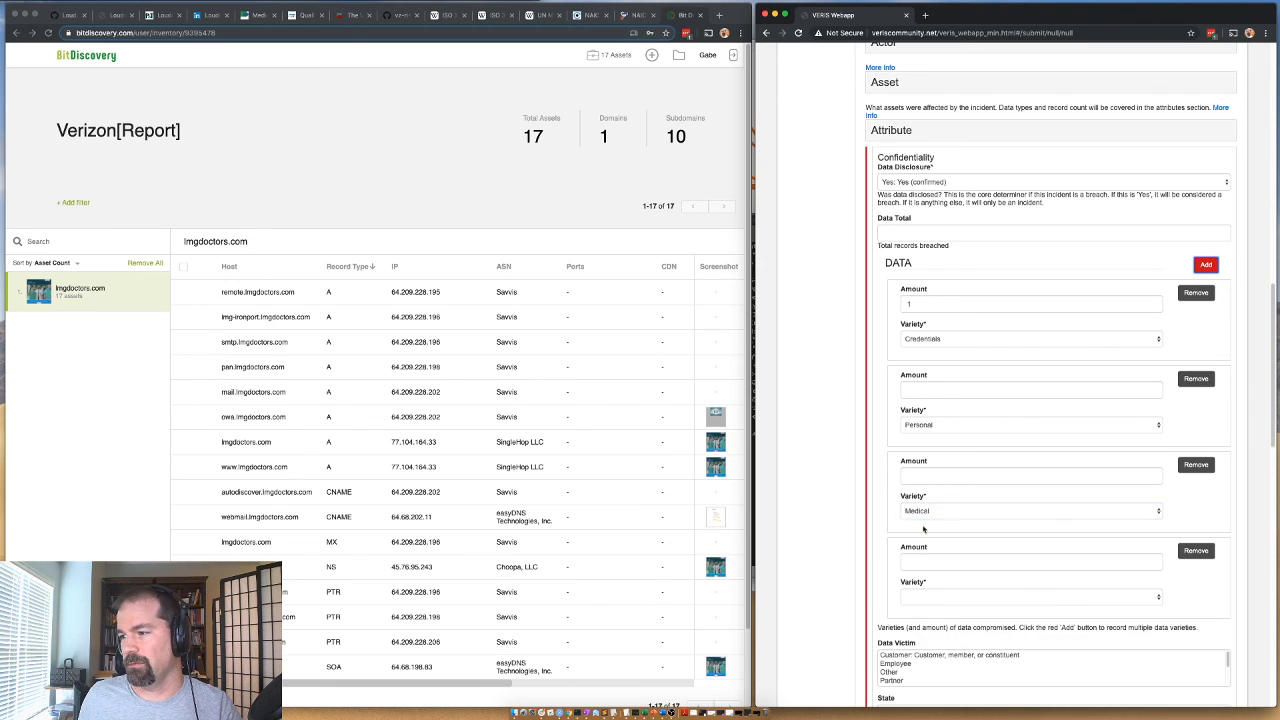
{"action": "left_click", "coordinate": [924, 598]}
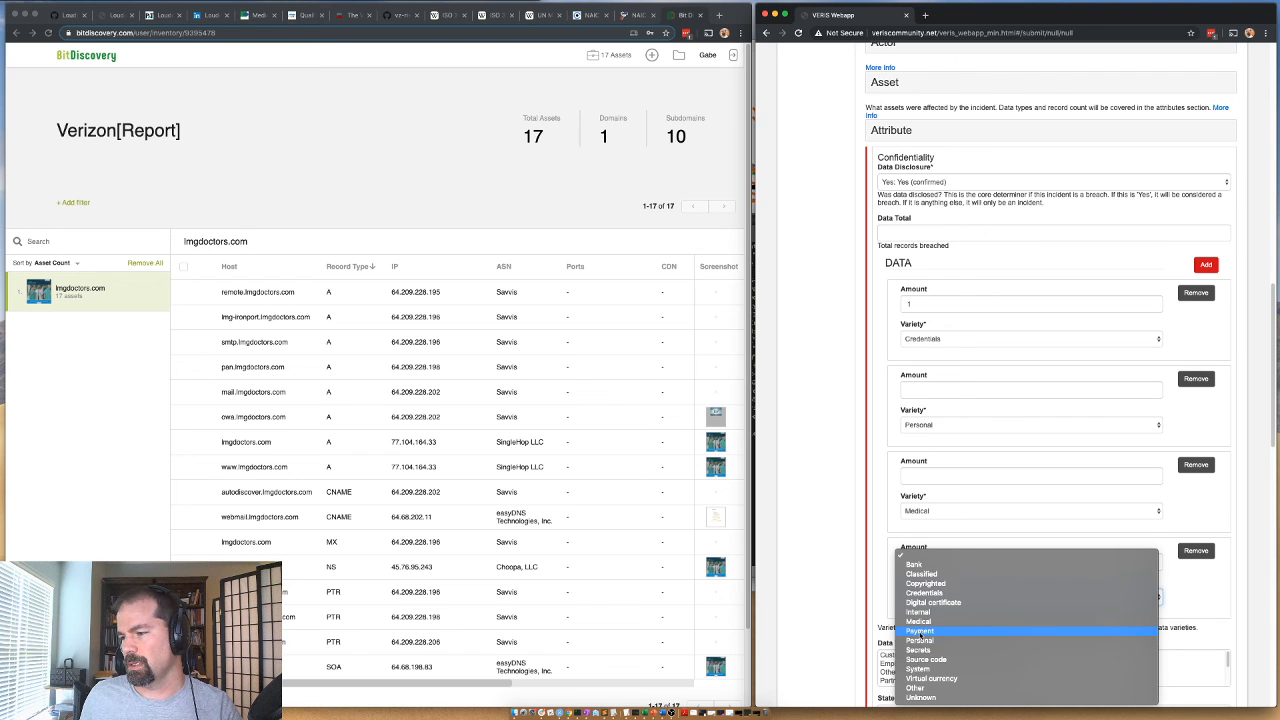
{"action": "left_click", "coordinate": [914, 565]}
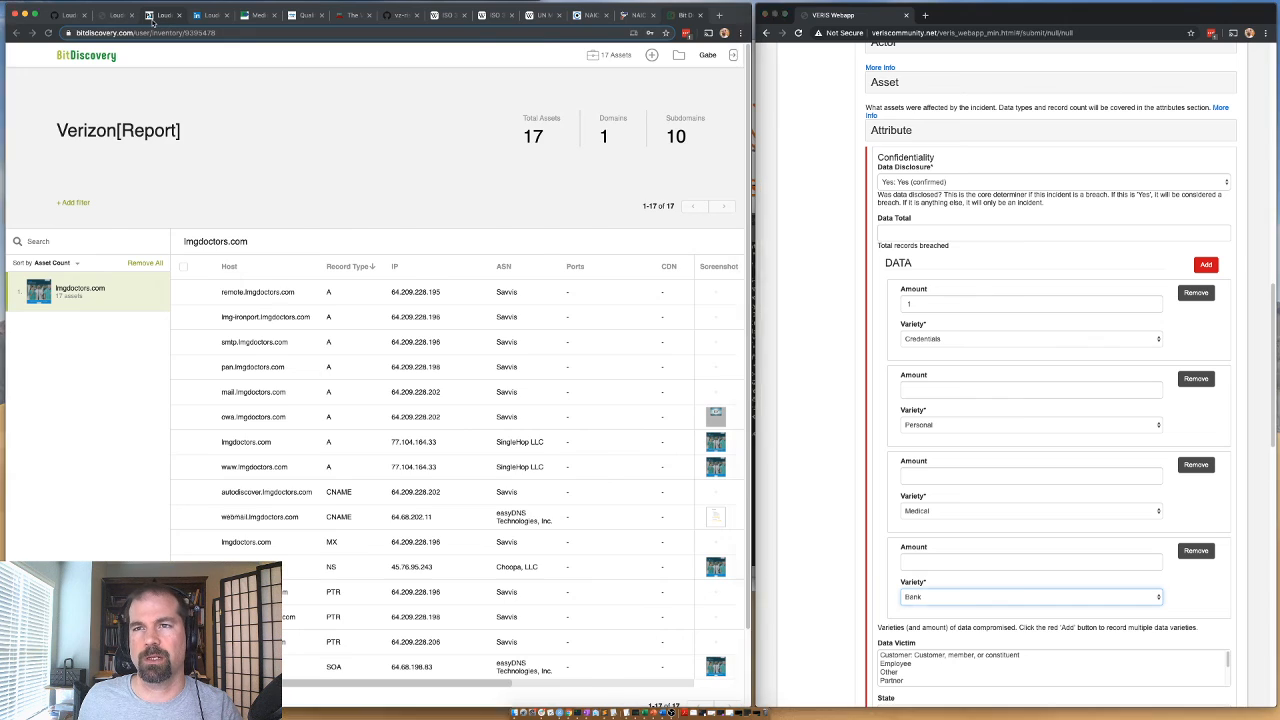
Check the P&T Community article for the information involved and add a compromised data entry of Variety Payment.
{"action": "left_click", "coordinate": [156, 16]}
{"action": "left_click_drag", "start_coordinate": [504, 428], "coordinate": [250, 440]}
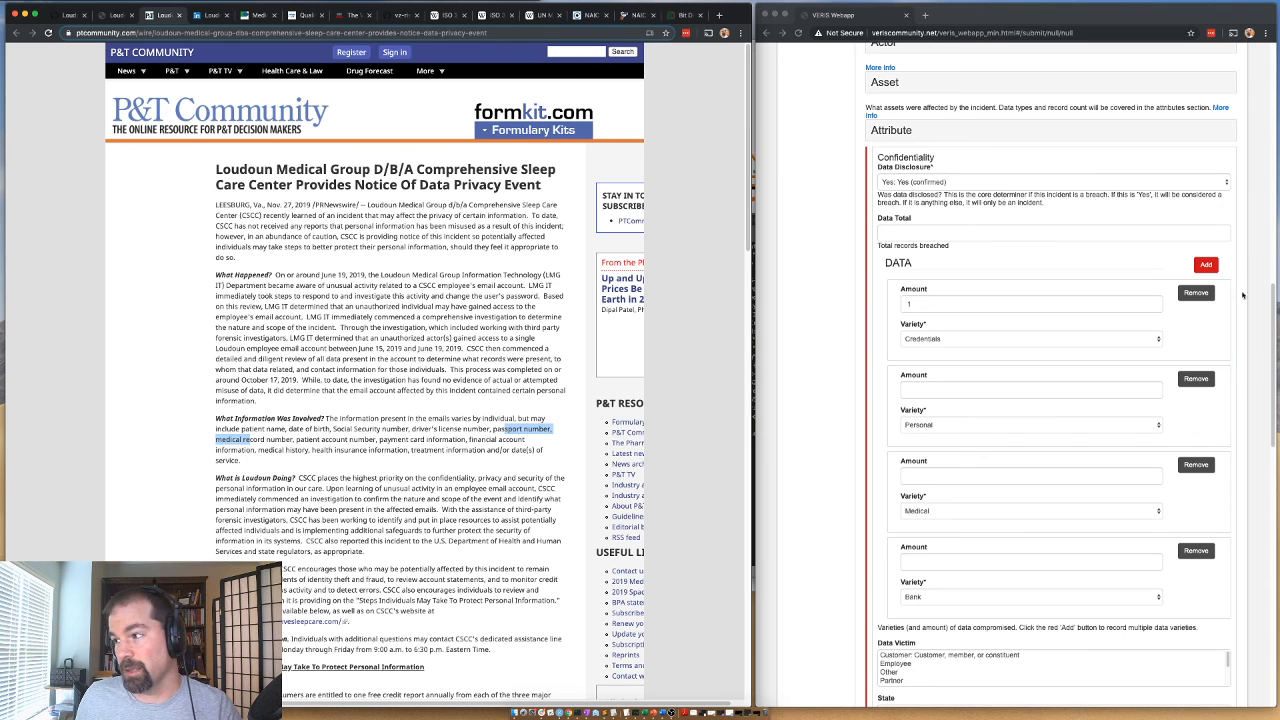
{"action": "left_click", "coordinate": [1248, 328]}
{"action": "left_click", "coordinate": [1206, 264]}
{"action": "scroll", "coordinate": [922, 614], "scroll_direction": "down", "scroll_amount": 2}
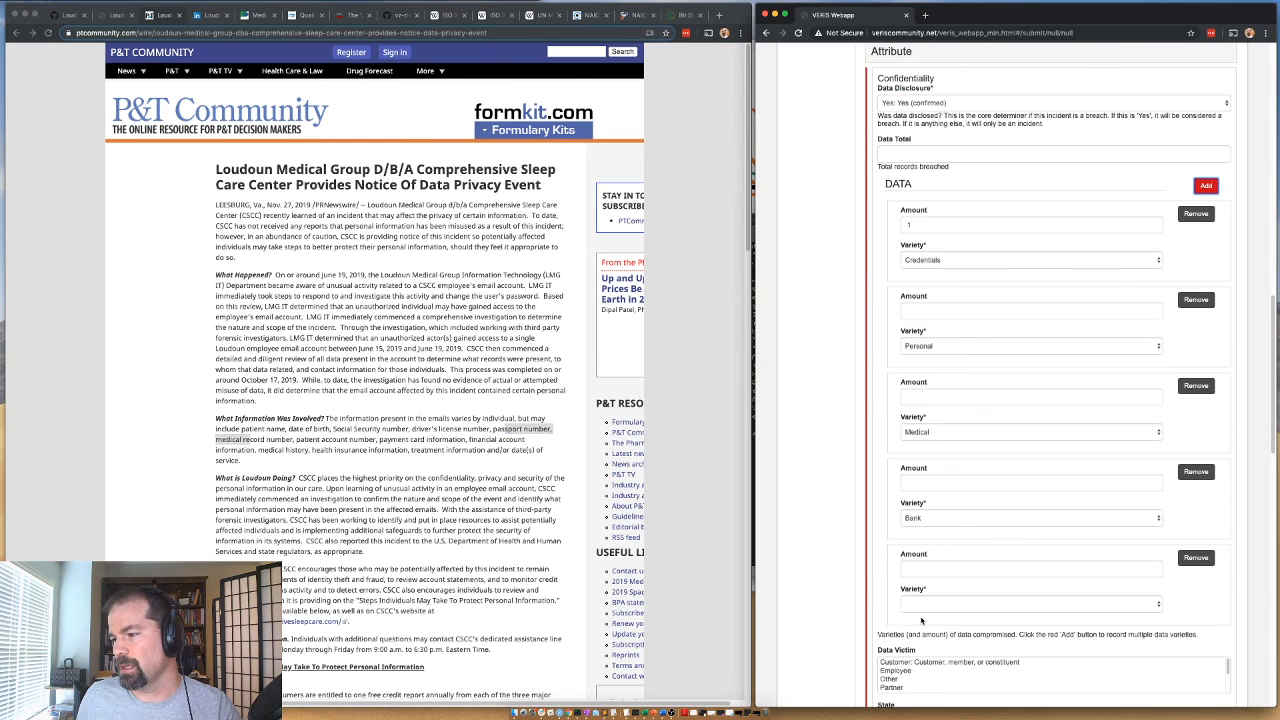
{"action": "left_click", "coordinate": [922, 606]}
{"action": "left_click", "coordinate": [924, 662]}
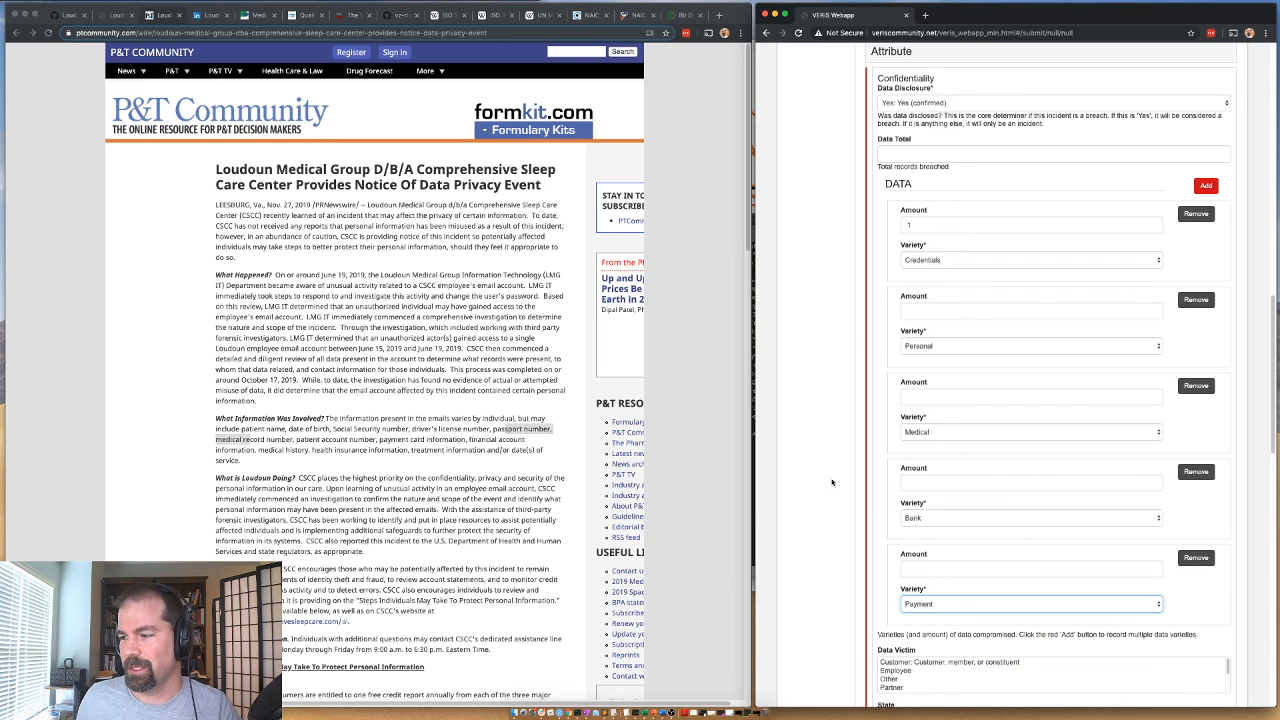
Set the Data Victim to Customer and the data State to Stored.
{"action": "left_click", "coordinate": [915, 663]}
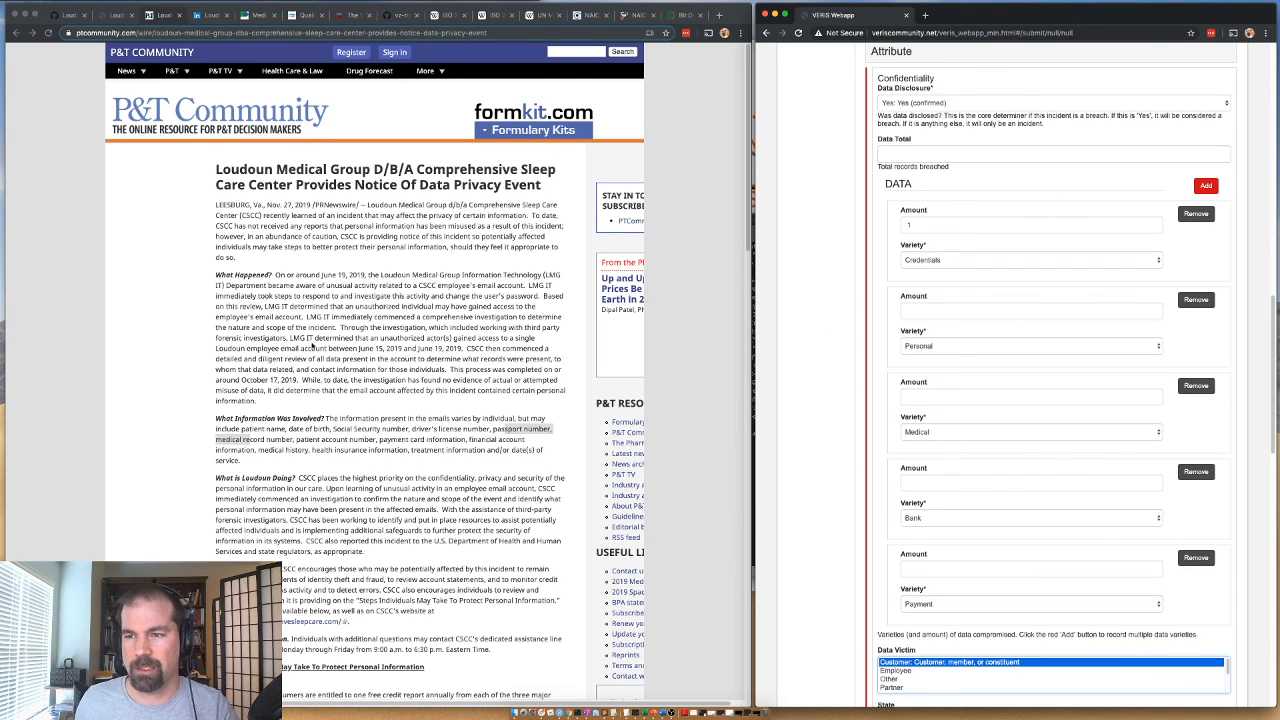
{"action": "scroll", "coordinate": [714, 502], "scroll_direction": "down", "scroll_amount": 1}
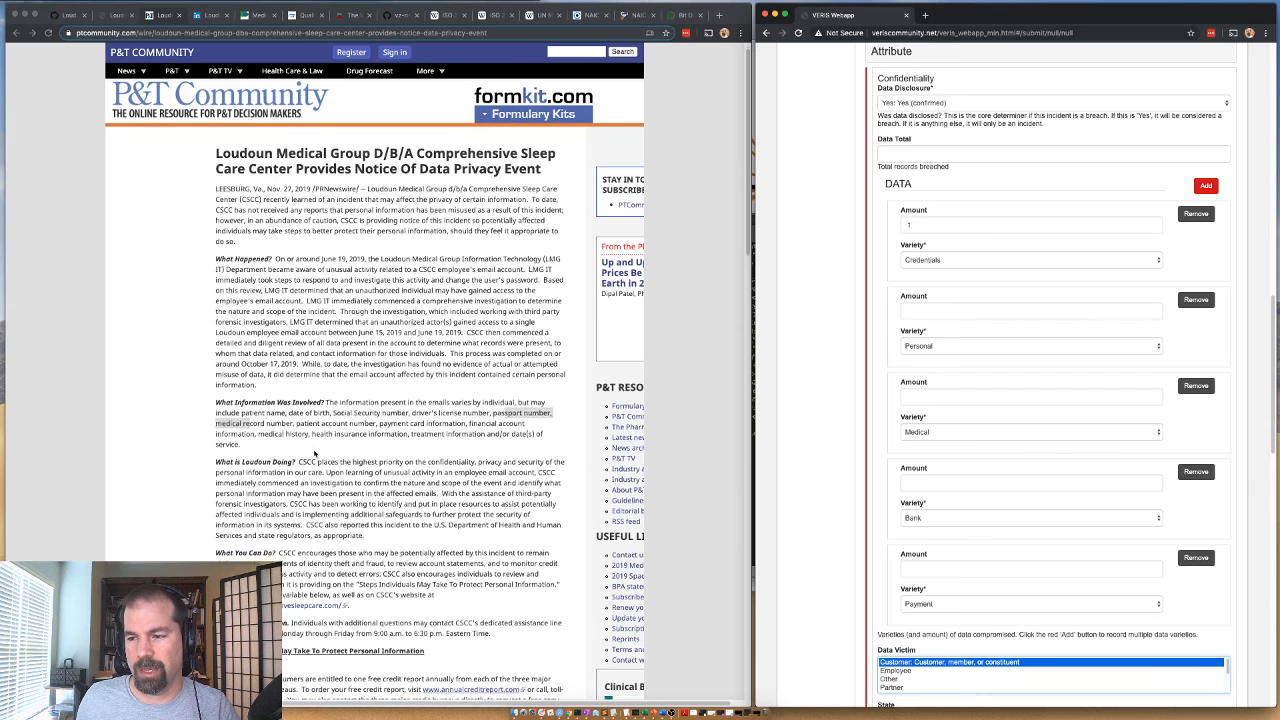
{"action": "left_click", "coordinate": [788, 470]}
{"action": "scroll", "coordinate": [836, 470], "scroll_direction": "down", "scroll_amount": 3}
{"action": "scroll", "coordinate": [903, 570], "scroll_direction": "down", "scroll_amount": 3}
{"action": "left_click", "coordinate": [902, 577]}
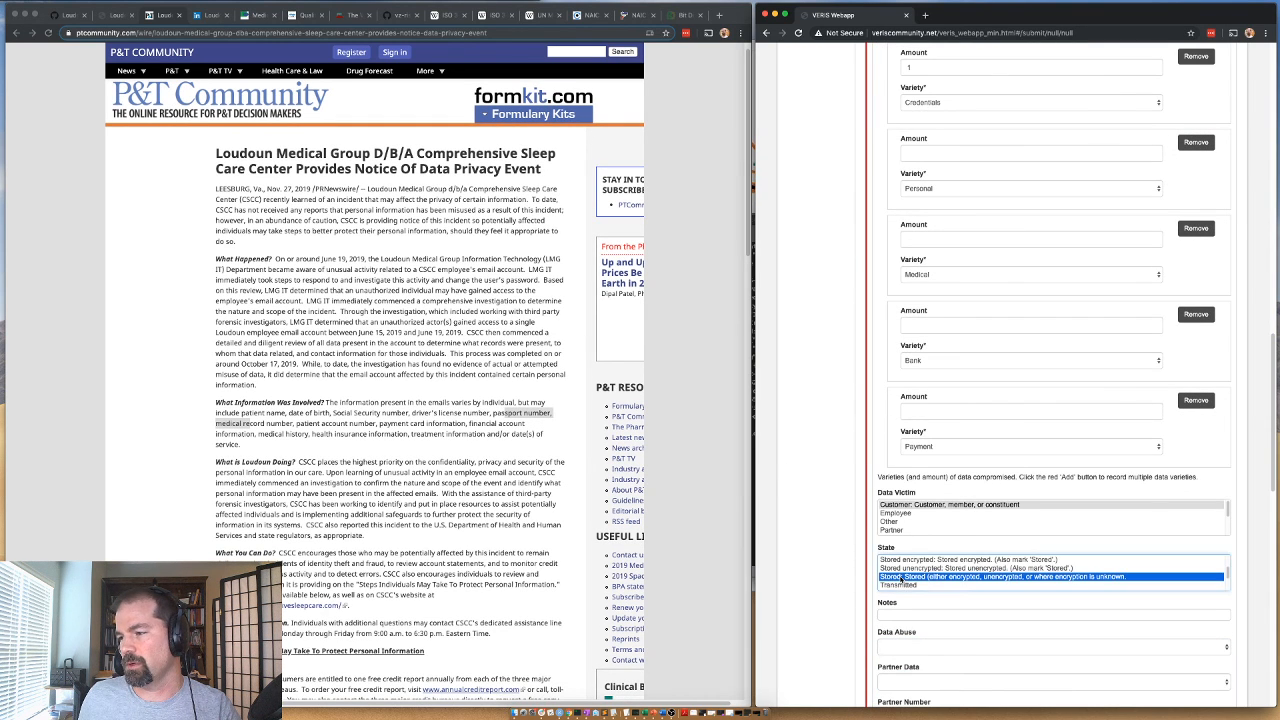
Set Data Abuse to Unknown and Partner Data to No.
{"action": "scroll", "coordinate": [900, 577], "scroll_direction": "down", "scroll_amount": 2}
{"action": "left_click", "coordinate": [891, 577]}
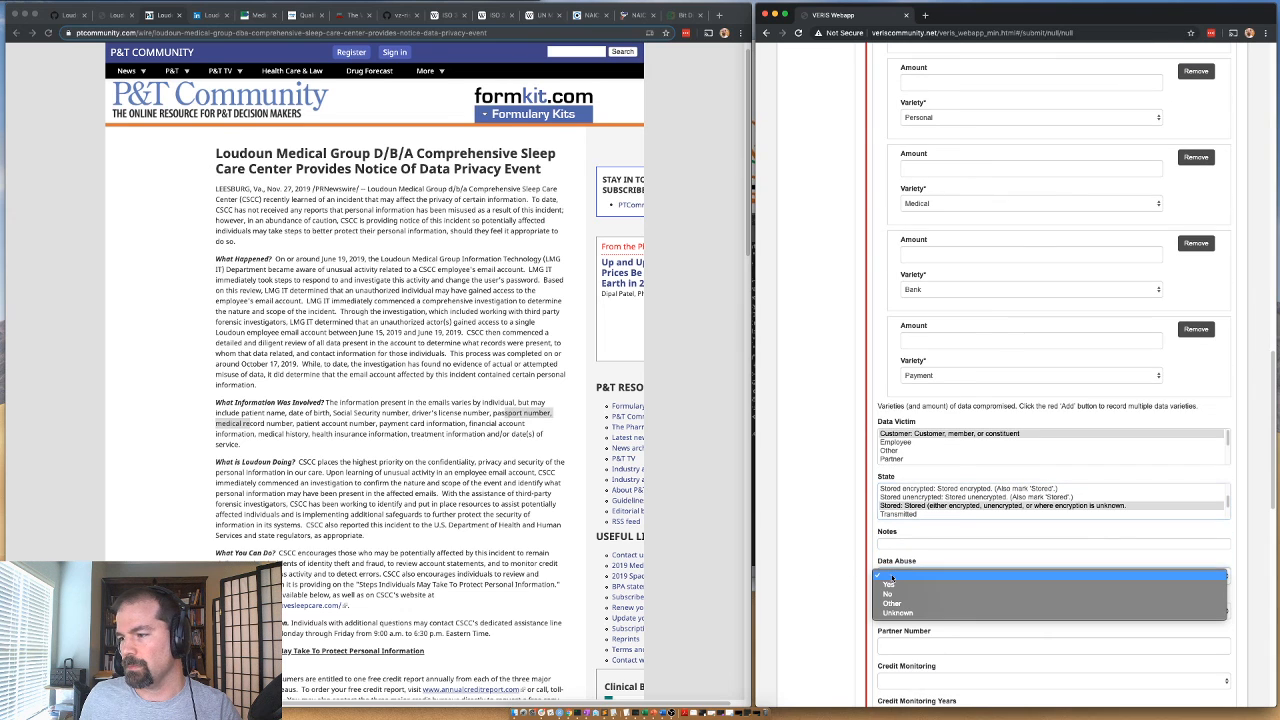
{"action": "left_click", "coordinate": [897, 596]}
{"action": "left_click", "coordinate": [897, 578]}
{"action": "left_click", "coordinate": [901, 613]}
{"action": "left_click", "coordinate": [897, 577]}
{"action": "left_click", "coordinate": [898, 595]}
{"action": "left_click", "coordinate": [898, 611]}
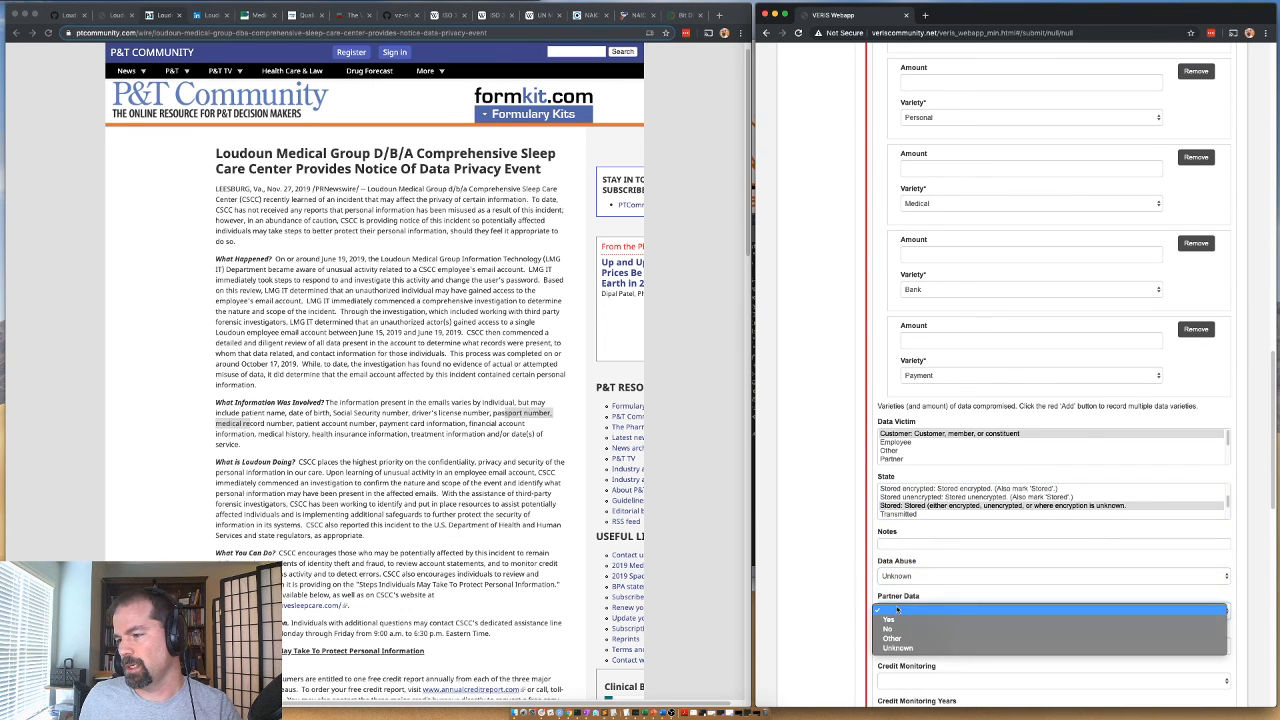
{"action": "left_click", "coordinate": [898, 630]}
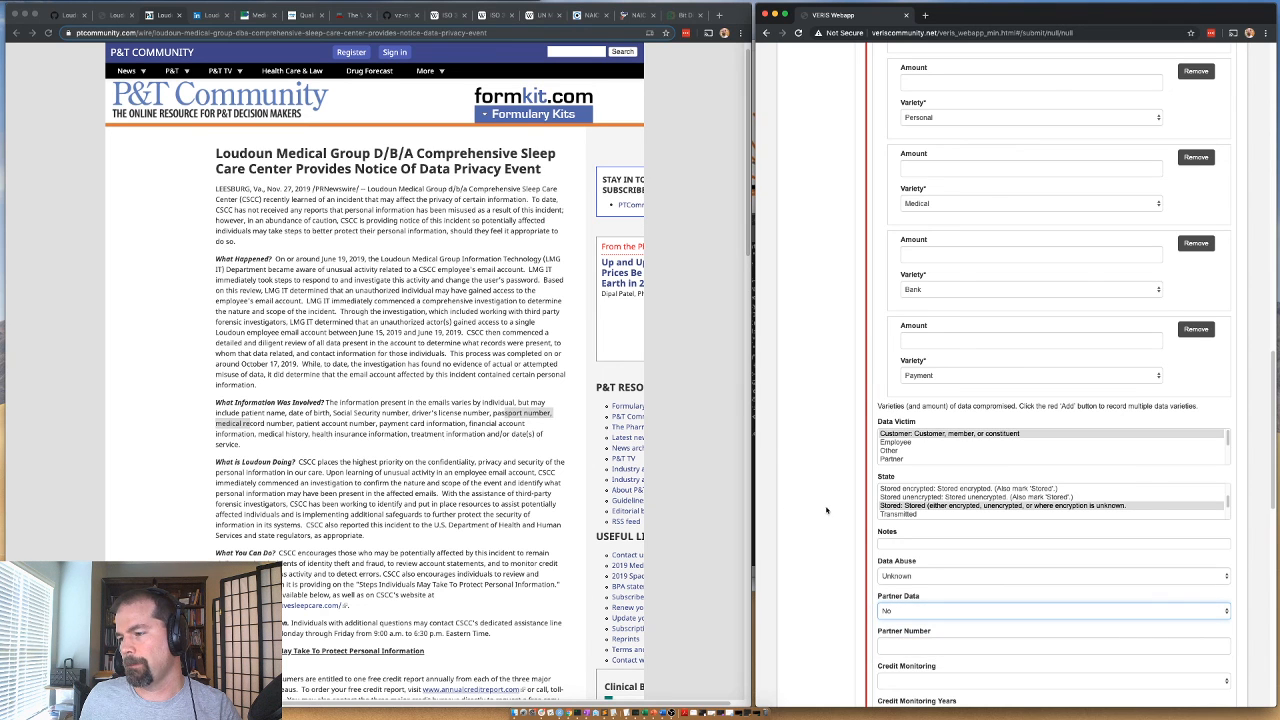
Read the rest of the Loudoun Medical Group notice, covering the company's response and the steps individuals may take to protect personal information.
{"action": "scroll", "coordinate": [849, 310], "scroll_direction": "up", "scroll_amount": 5}
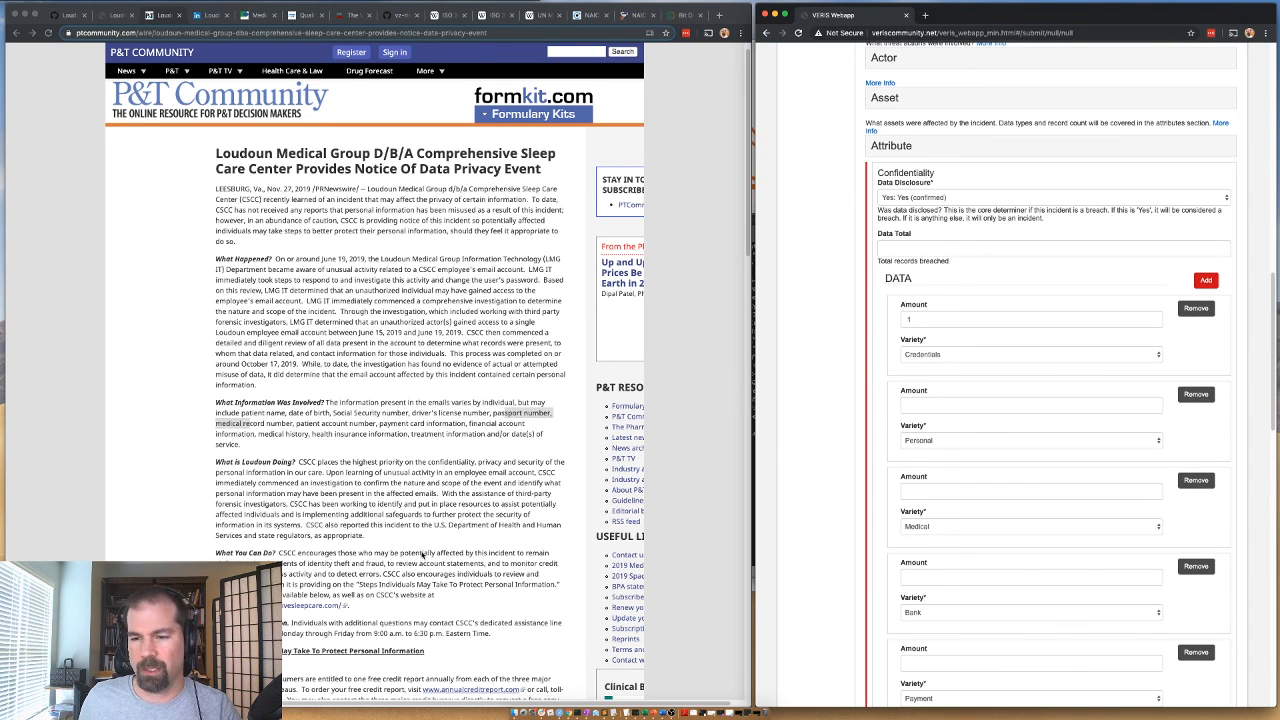
{"action": "scroll", "coordinate": [410, 547], "scroll_direction": "down", "scroll_amount": 2}
{"action": "left_click_drag", "start_coordinate": [460, 476], "coordinate": [298, 486]}
{"action": "left_click", "coordinate": [400, 489]}
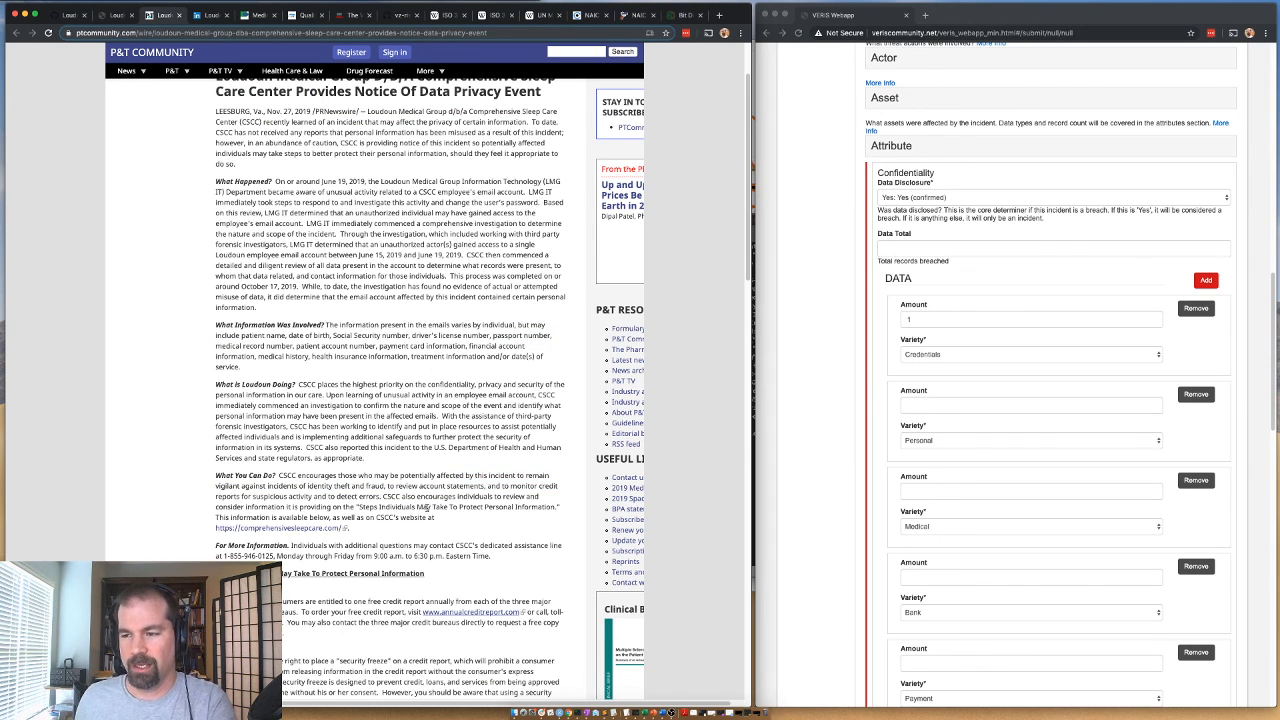
{"action": "scroll", "coordinate": [440, 565], "scroll_direction": "down", "scroll_amount": 3}
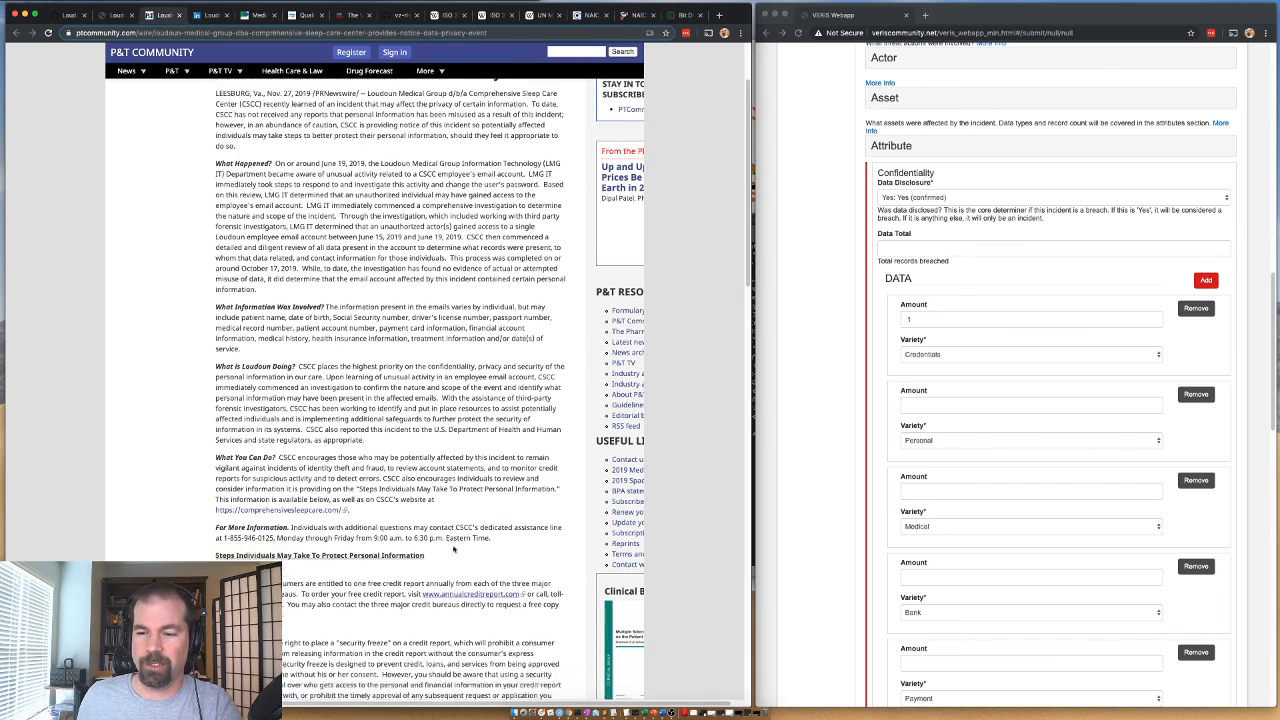
{"action": "left_click_drag", "start_coordinate": [232, 533], "coordinate": [404, 533]}
{"action": "left_click", "coordinate": [406, 533]}
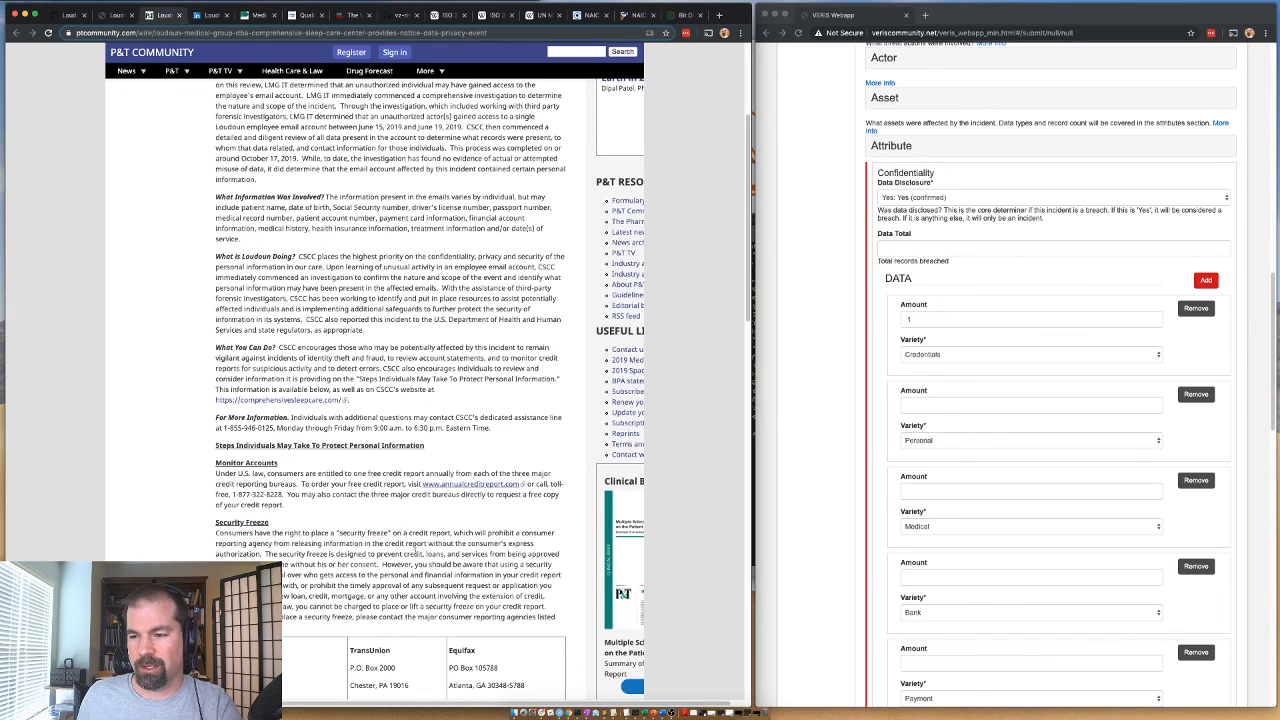
{"action": "scroll", "coordinate": [416, 549], "scroll_direction": "down", "scroll_amount": 7}
{"action": "scroll", "coordinate": [235, 518], "scroll_direction": "down", "scroll_amount": 7}
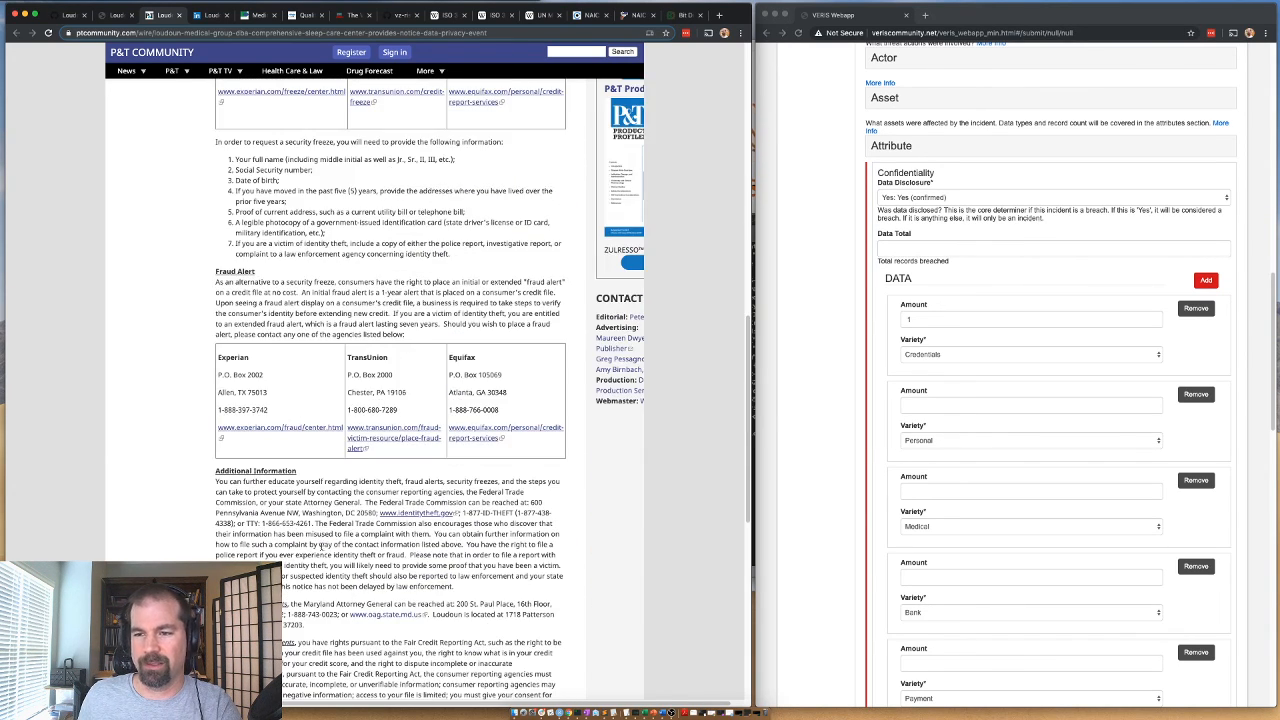
{"action": "left_click", "coordinate": [809, 313]}
{"action": "scroll", "coordinate": [881, 290], "scroll_direction": "down", "scroll_amount": 5}
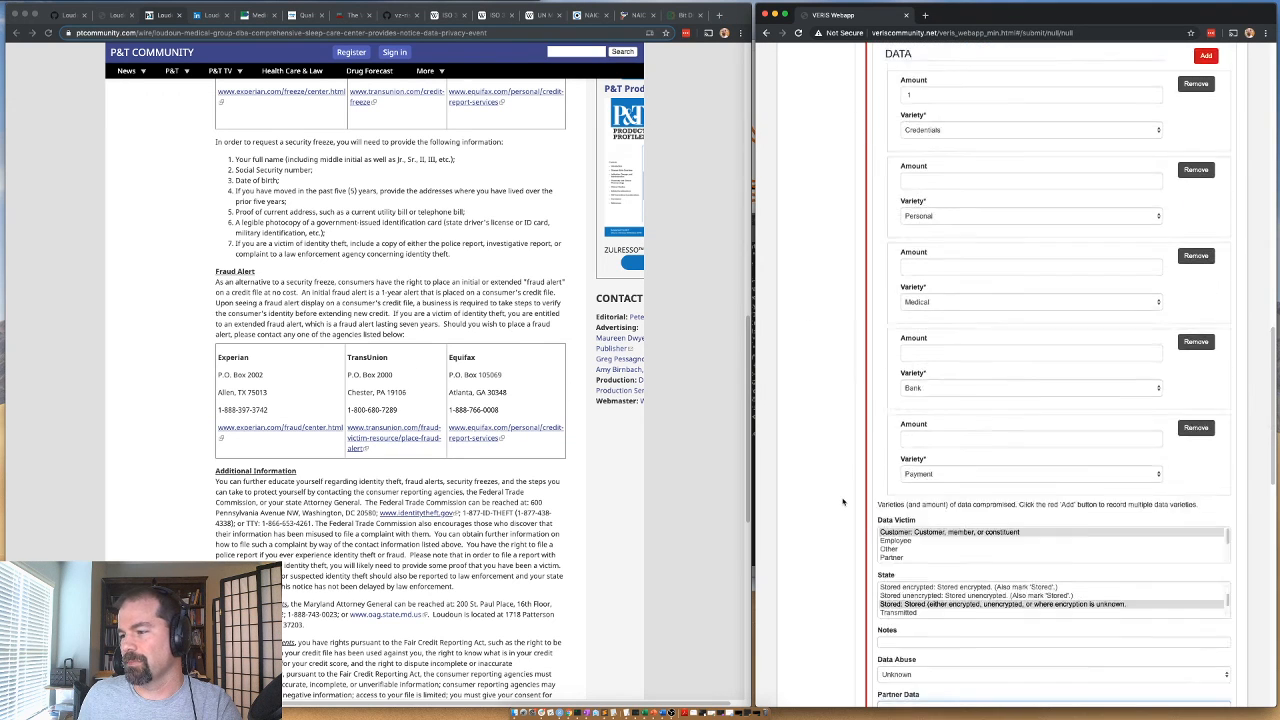
Collapse the Attribute section and set Targeted to Opportunistic.
{"action": "scroll", "coordinate": [881, 290], "scroll_direction": "up", "scroll_amount": 10}
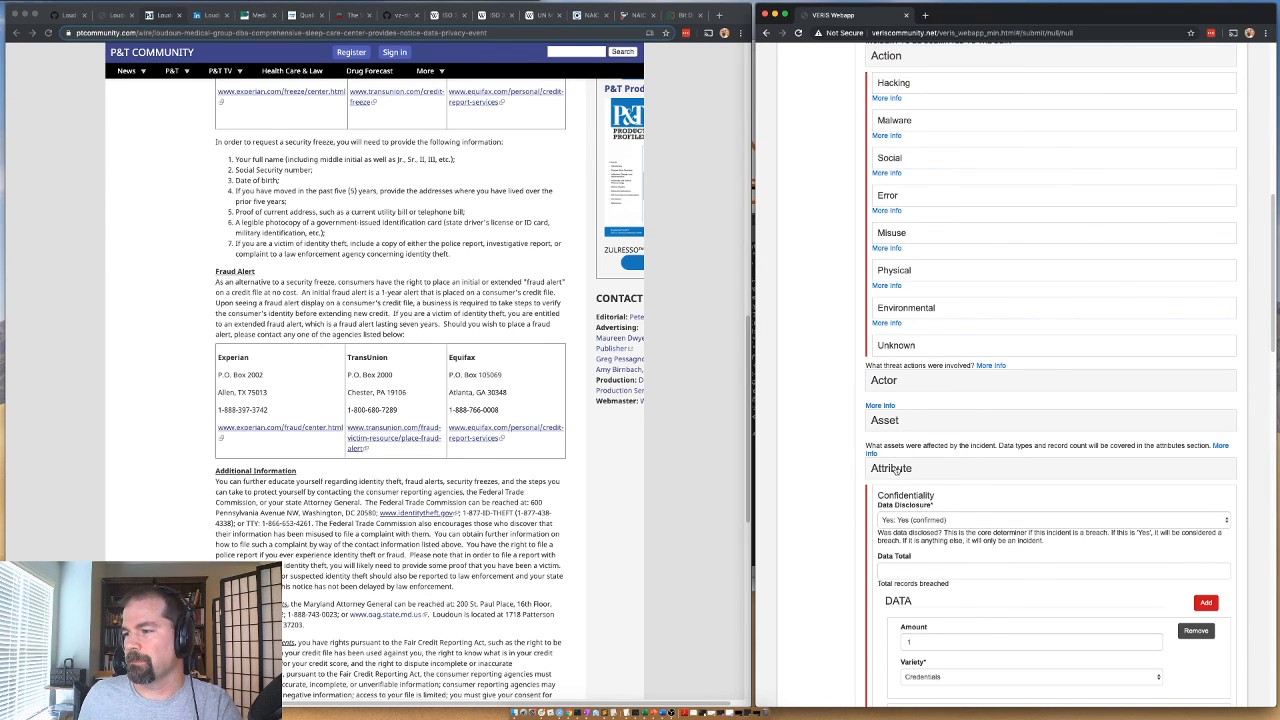
{"action": "left_click", "coordinate": [896, 469]}
{"action": "left_click", "coordinate": [893, 514]}
{"action": "left_click", "coordinate": [893, 534]}
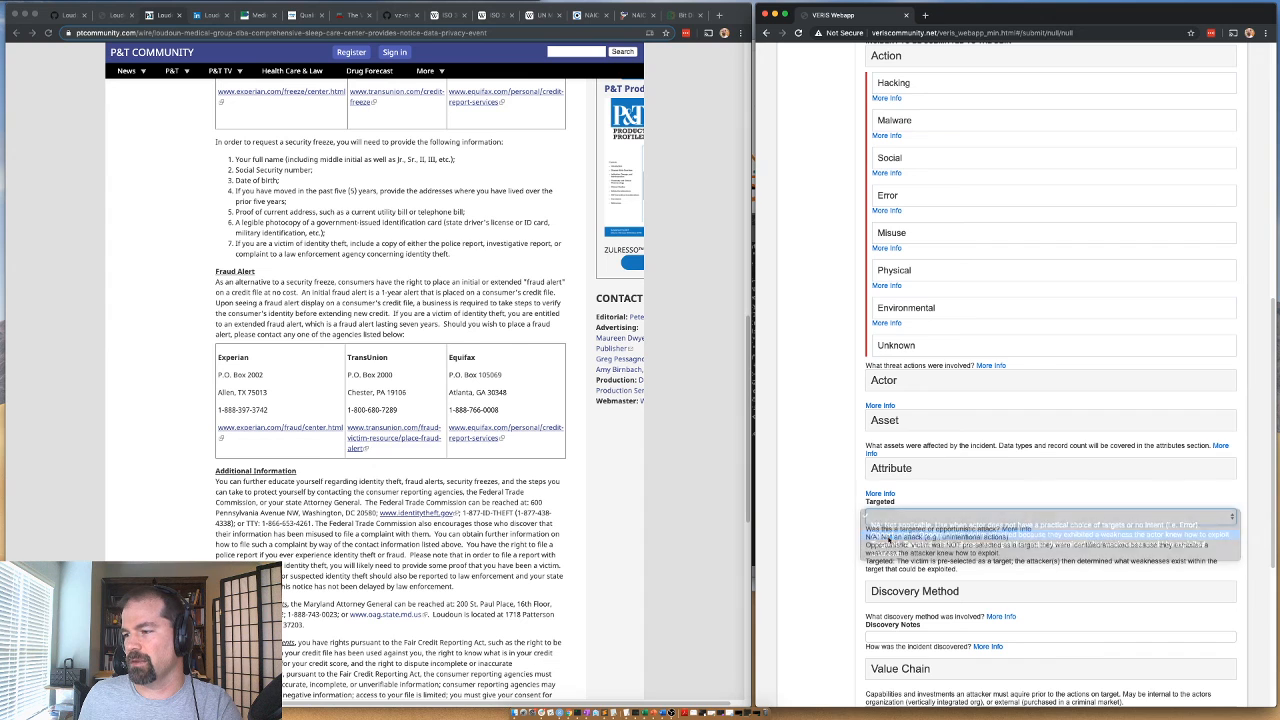
Record how the incident was discovered in the Discovery Method section, and collapse the section.
{"action": "left_click", "coordinate": [888, 591]}
{"action": "scroll", "coordinate": [818, 522], "scroll_direction": "down", "scroll_amount": 2}
{"action": "scroll", "coordinate": [818, 522], "scroll_direction": "down", "scroll_amount": 2}
{"action": "left_click", "coordinate": [875, 555]}
{"action": "left_click", "coordinate": [883, 404]}
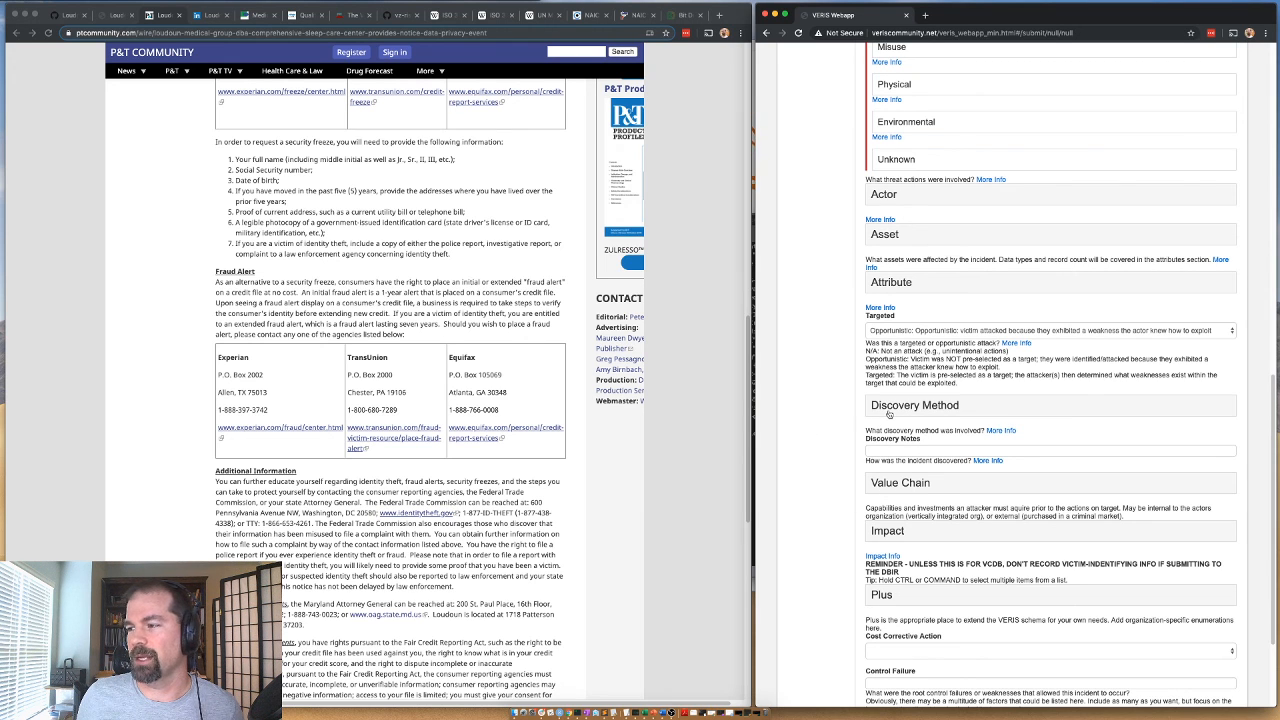
In the Value Chain section, set the Development Variety to Unknown and collapse Development.
{"action": "left_click", "coordinate": [898, 483]}
{"action": "scroll", "coordinate": [903, 488], "scroll_direction": "down", "scroll_amount": 3}
{"action": "left_click", "coordinate": [930, 372]}
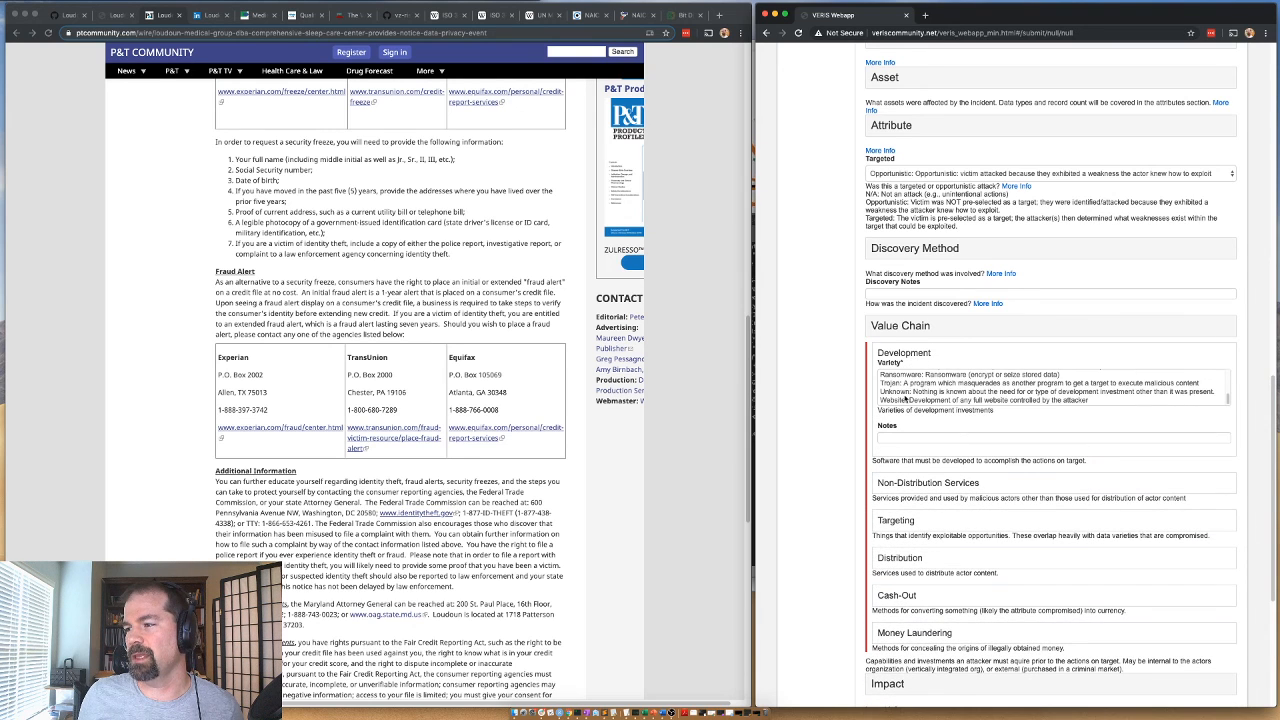
{"action": "left_click", "coordinate": [906, 399]}
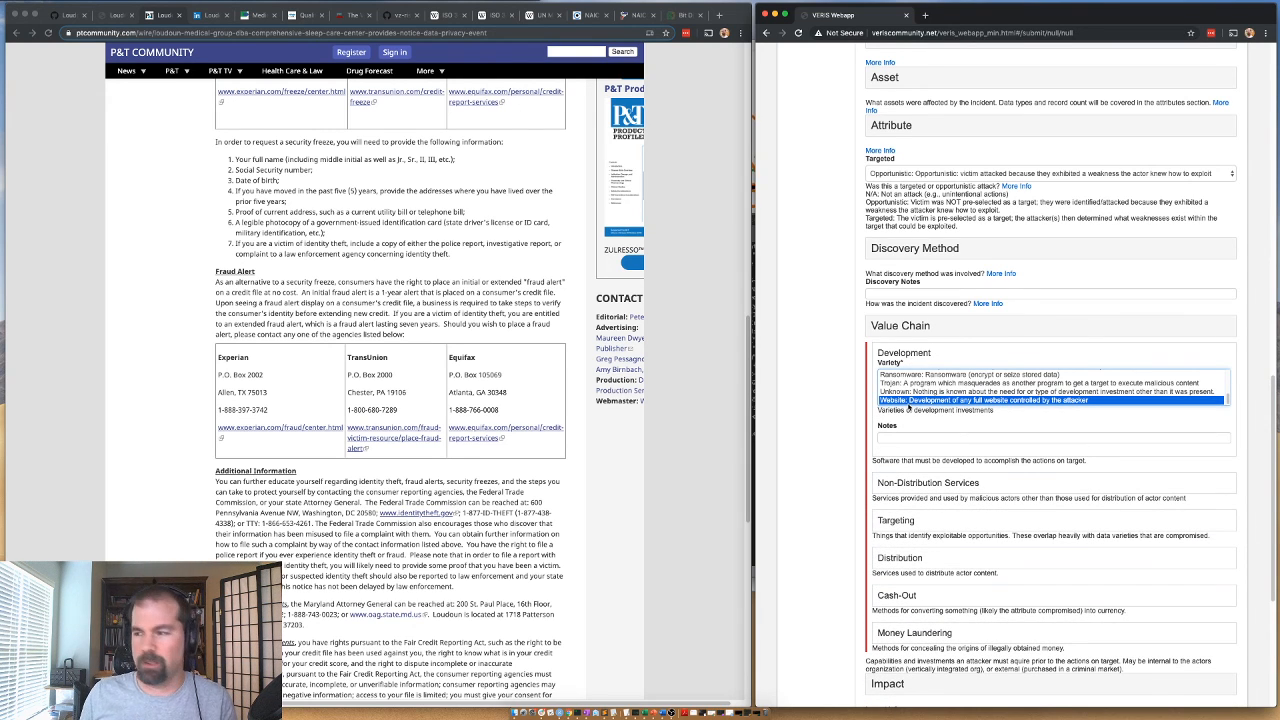
{"action": "left_click", "coordinate": [906, 400], "text": "super"}
{"action": "left_click", "coordinate": [906, 383]}
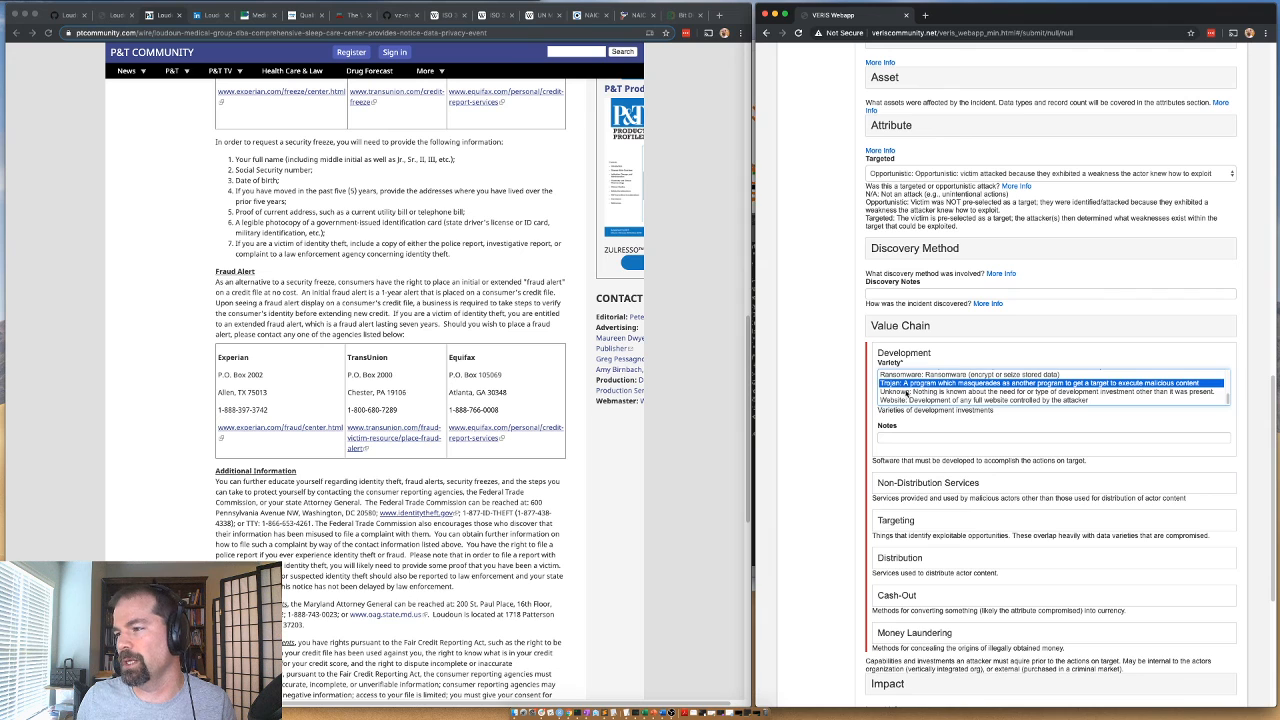
{"action": "left_click", "coordinate": [906, 391]}
{"action": "left_click", "coordinate": [900, 355]}
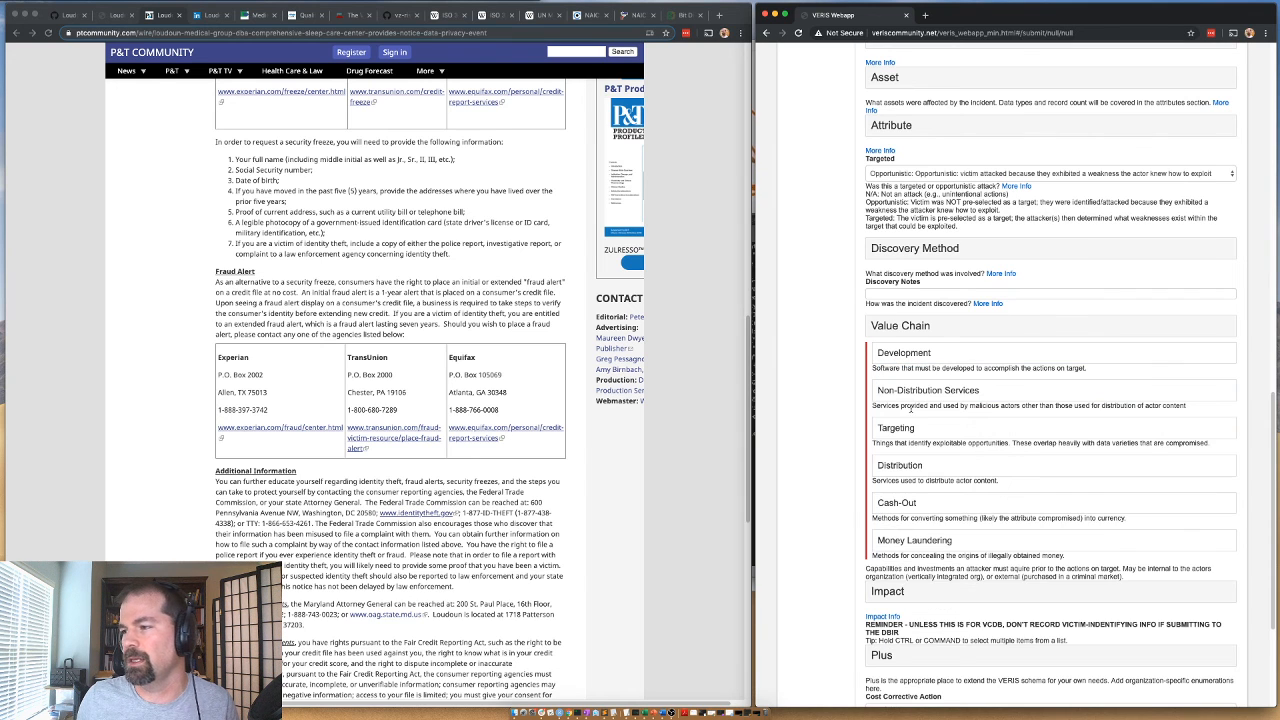
Set the Value Chain varieties for Targeting and Non-Distribution Services to Unknown, collapsing each subsection.
{"action": "left_click", "coordinate": [900, 431]}
{"action": "scroll", "coordinate": [885, 470], "scroll_direction": "down", "scroll_amount": 5}
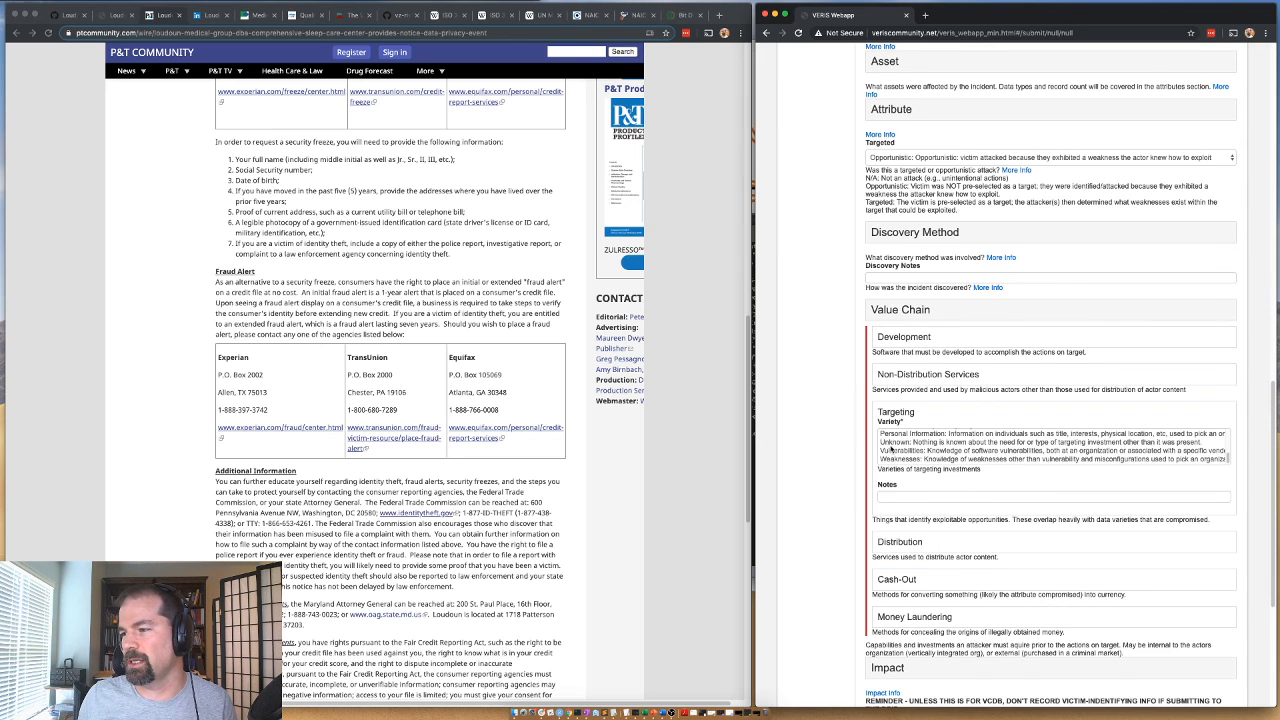
{"action": "left_click", "coordinate": [893, 442]}
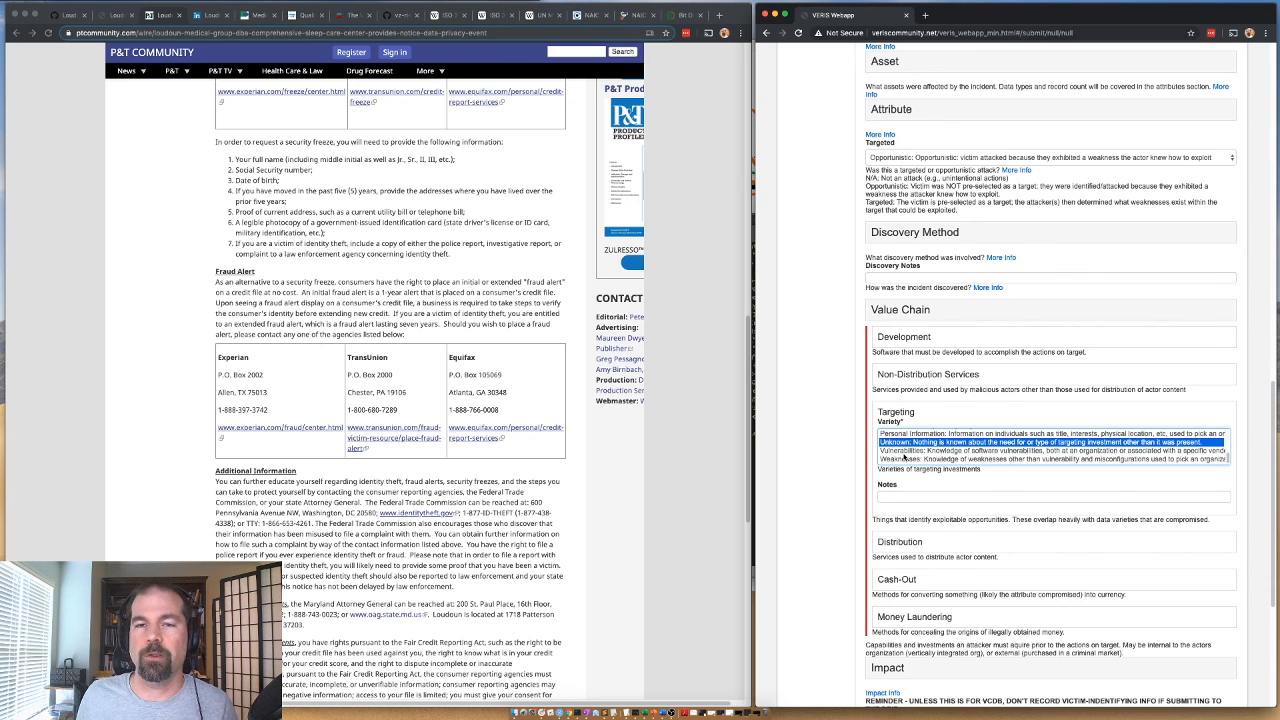
{"action": "left_click", "coordinate": [909, 414]}
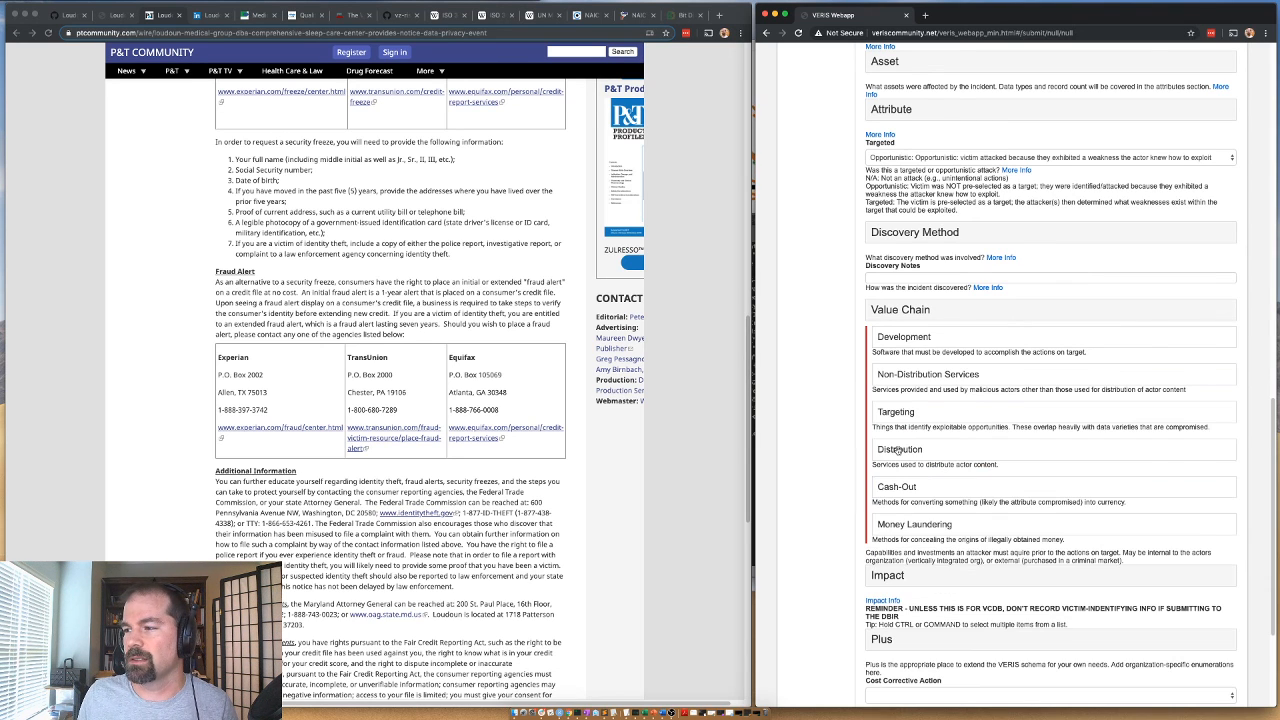
{"action": "left_click", "coordinate": [893, 376]}
{"action": "left_click", "coordinate": [903, 413]}
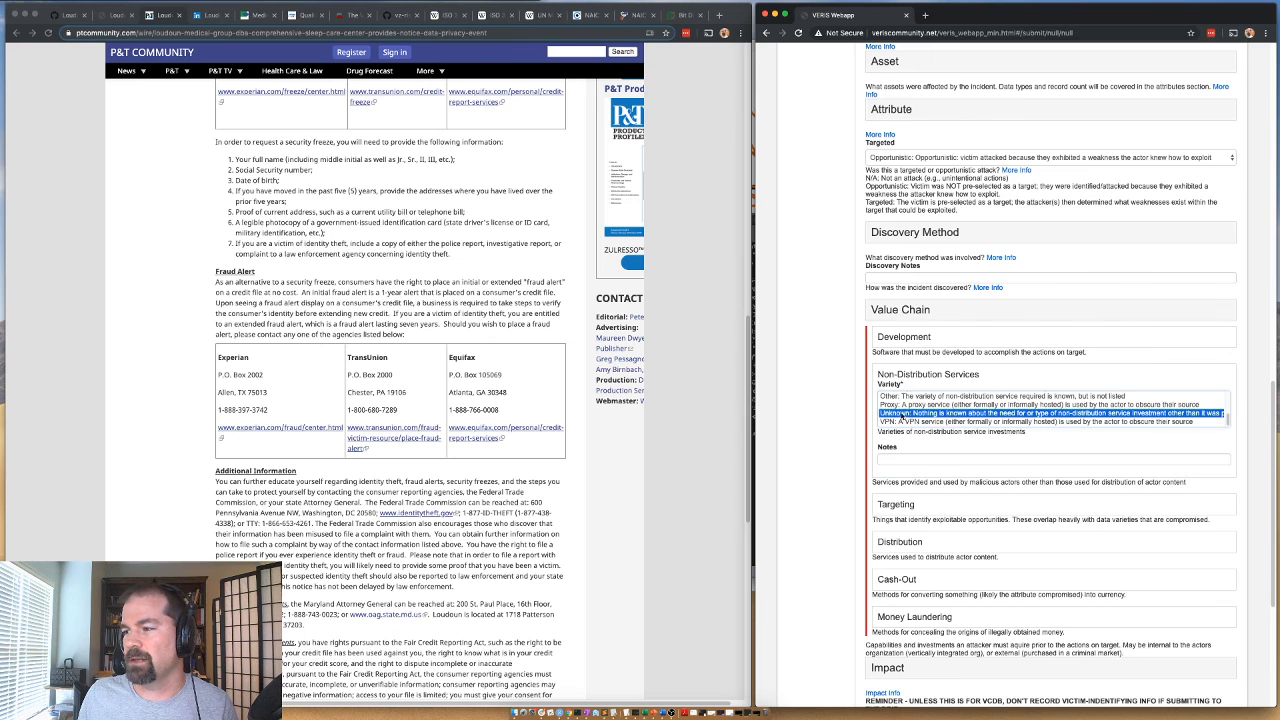
{"action": "left_click", "coordinate": [895, 376]}
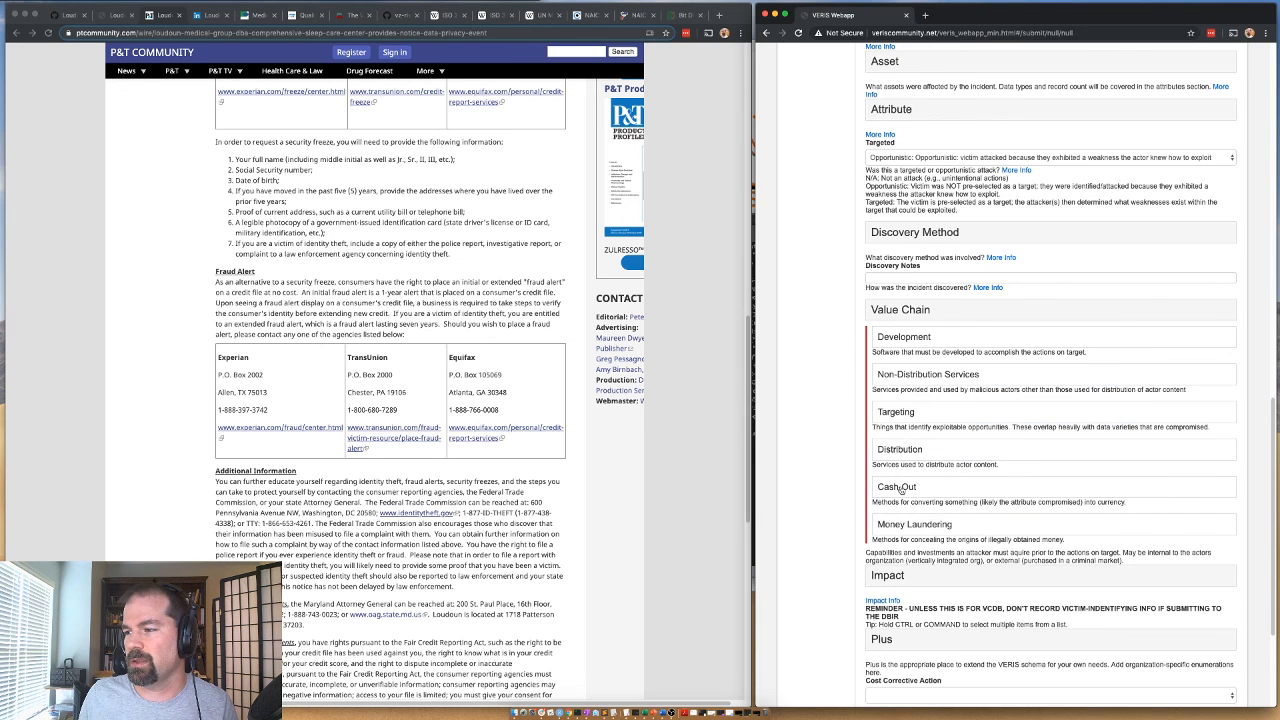
Set the Cash-Out and Money Laundering varieties to Unknown, and collapse the Value Chain section.
{"action": "left_click", "coordinate": [900, 487]}
{"action": "left_click", "coordinate": [897, 534]}
{"action": "left_click", "coordinate": [903, 490]}
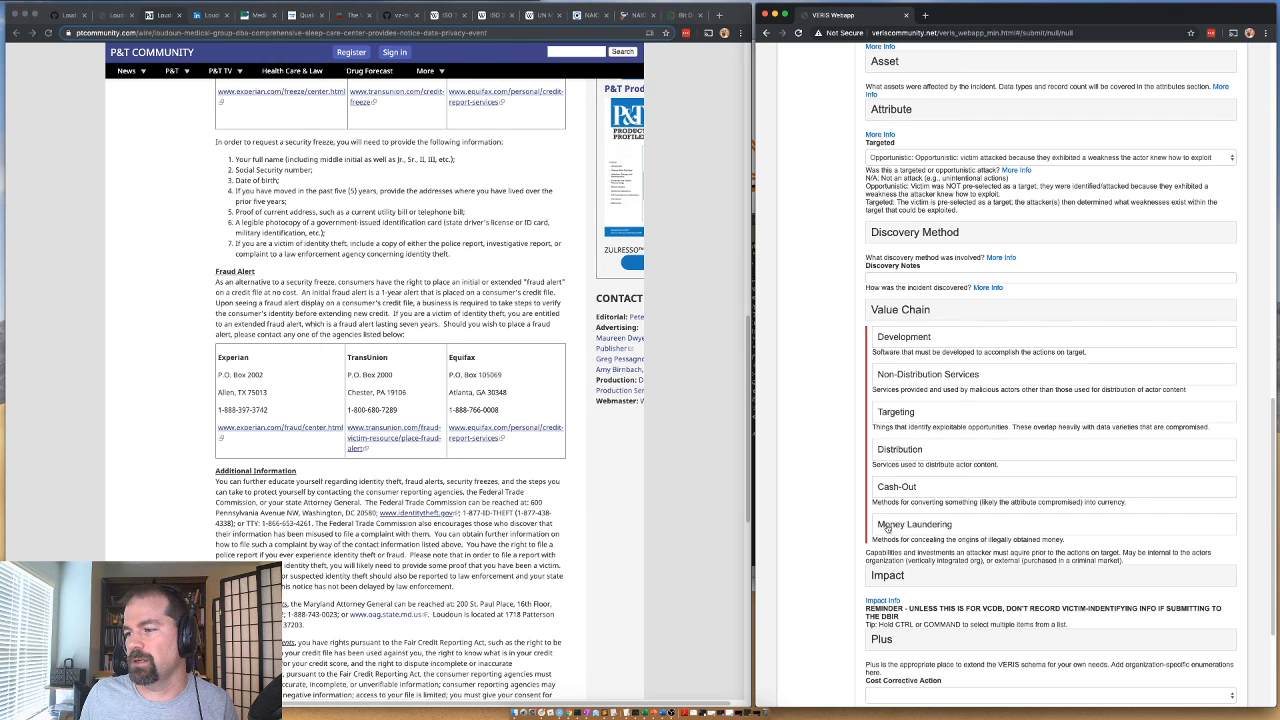
{"action": "left_click", "coordinate": [889, 527]}
{"action": "scroll", "coordinate": [889, 527], "scroll_direction": "down", "scroll_amount": 3}
{"action": "scroll", "coordinate": [903, 392], "scroll_direction": "down", "scroll_amount": 2}
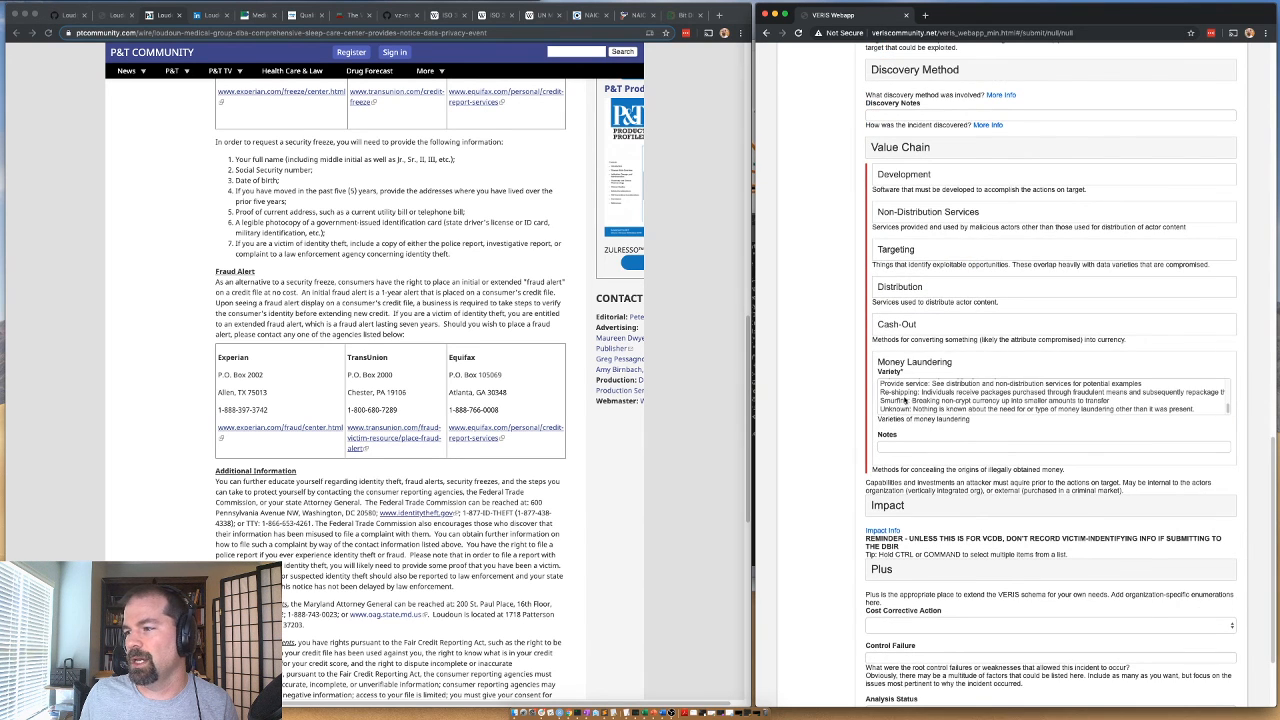
{"action": "left_click", "coordinate": [898, 410]}
{"action": "left_click", "coordinate": [897, 366]}
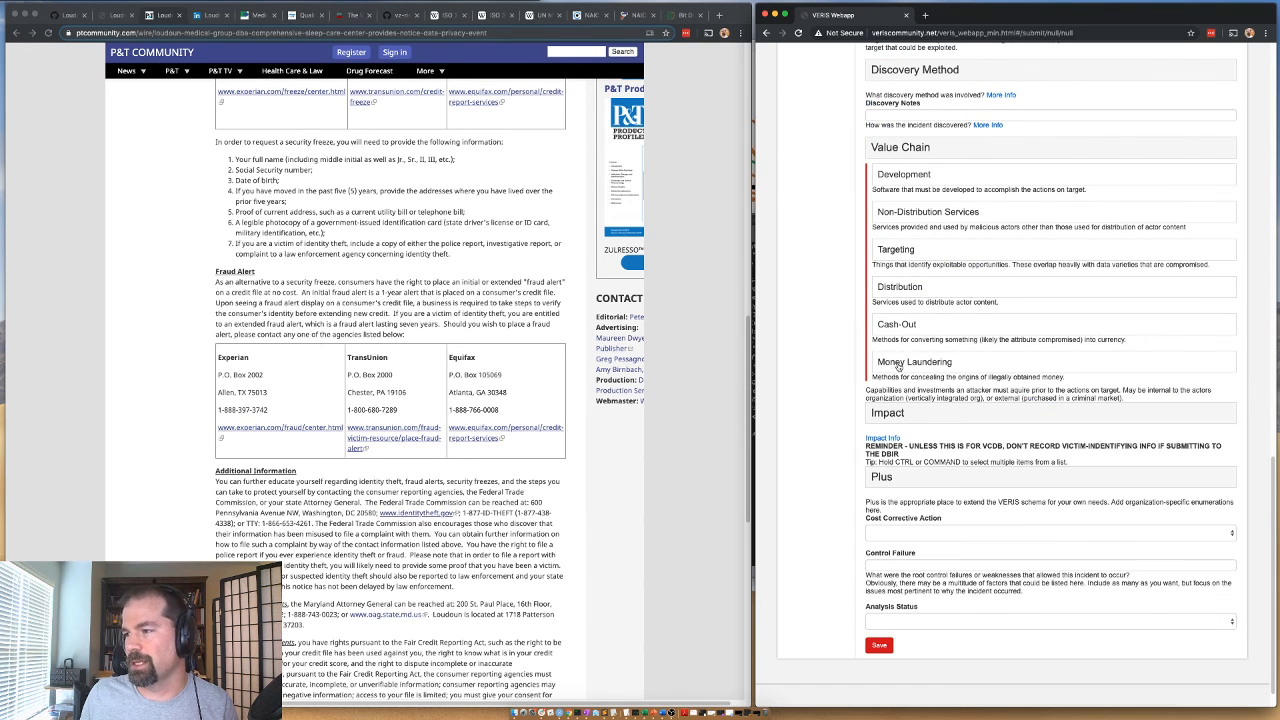
{"action": "left_click", "coordinate": [900, 147]}
Set the Impact section's Overall Rating to Insignificant and collapse the section.
{"action": "left_click", "coordinate": [895, 400]}
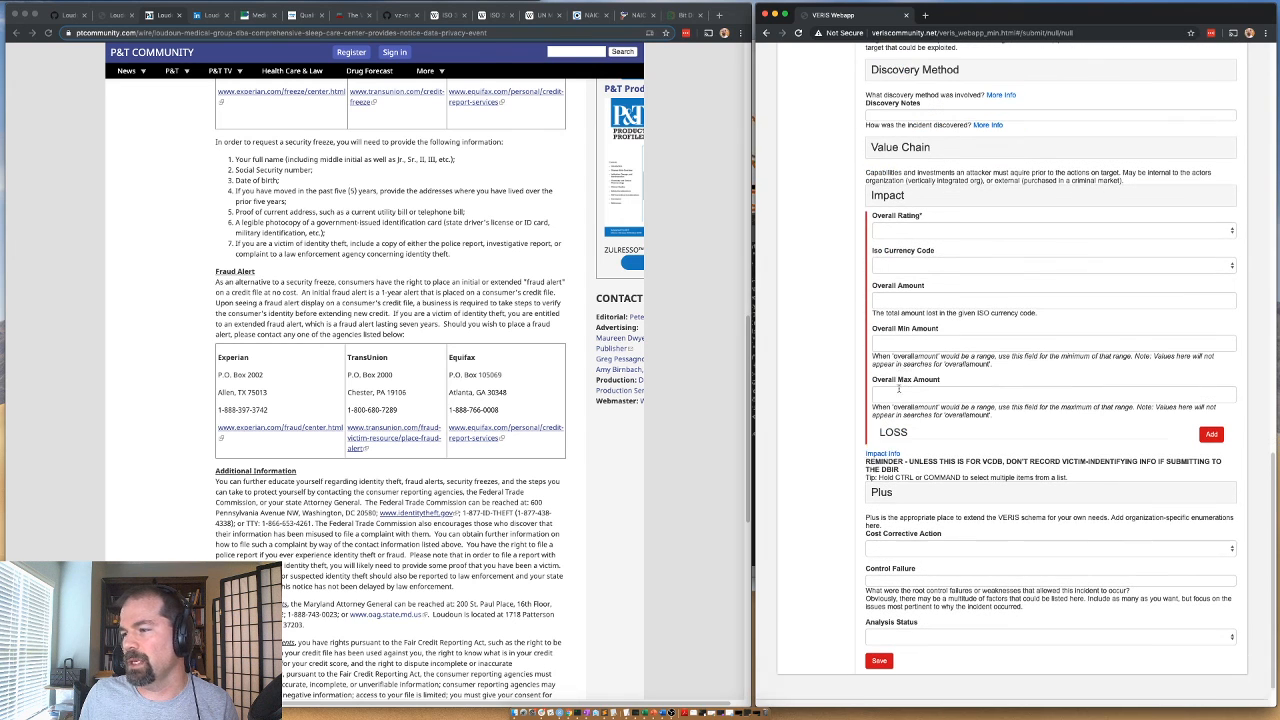
{"action": "left_click", "coordinate": [880, 231]}
{"action": "left_click", "coordinate": [854, 270]}
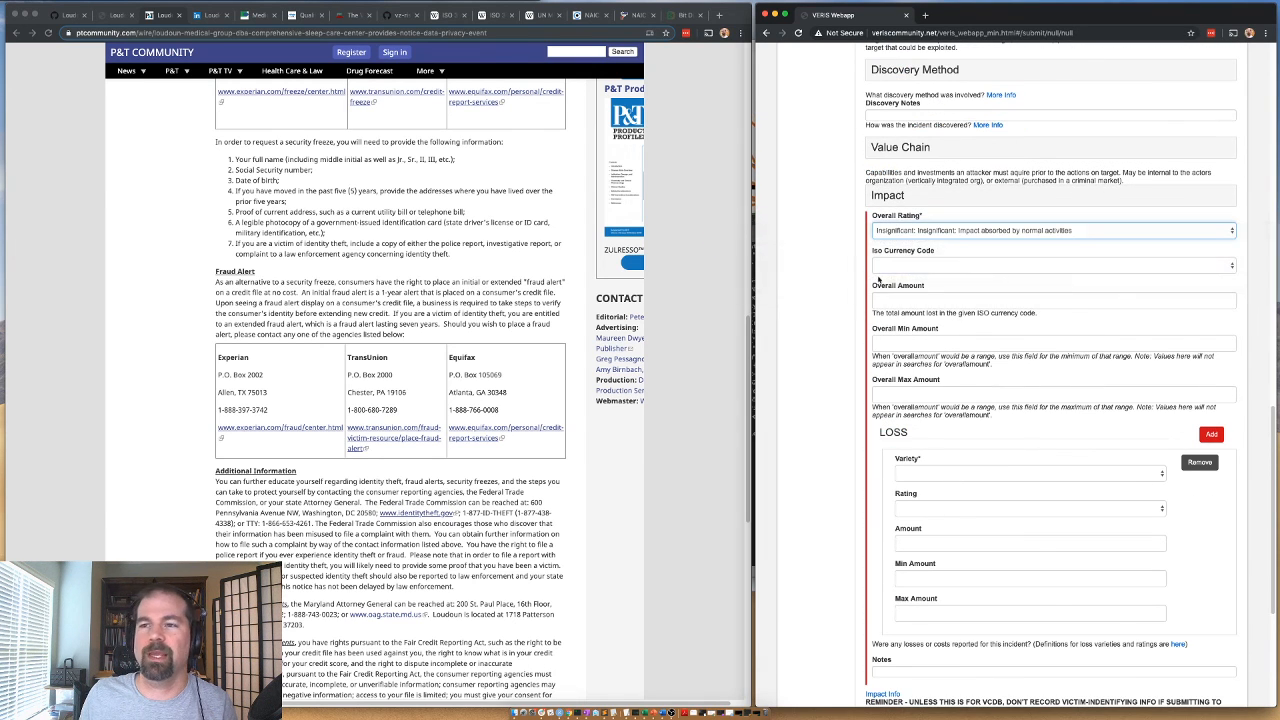
{"action": "left_click", "coordinate": [896, 197]}
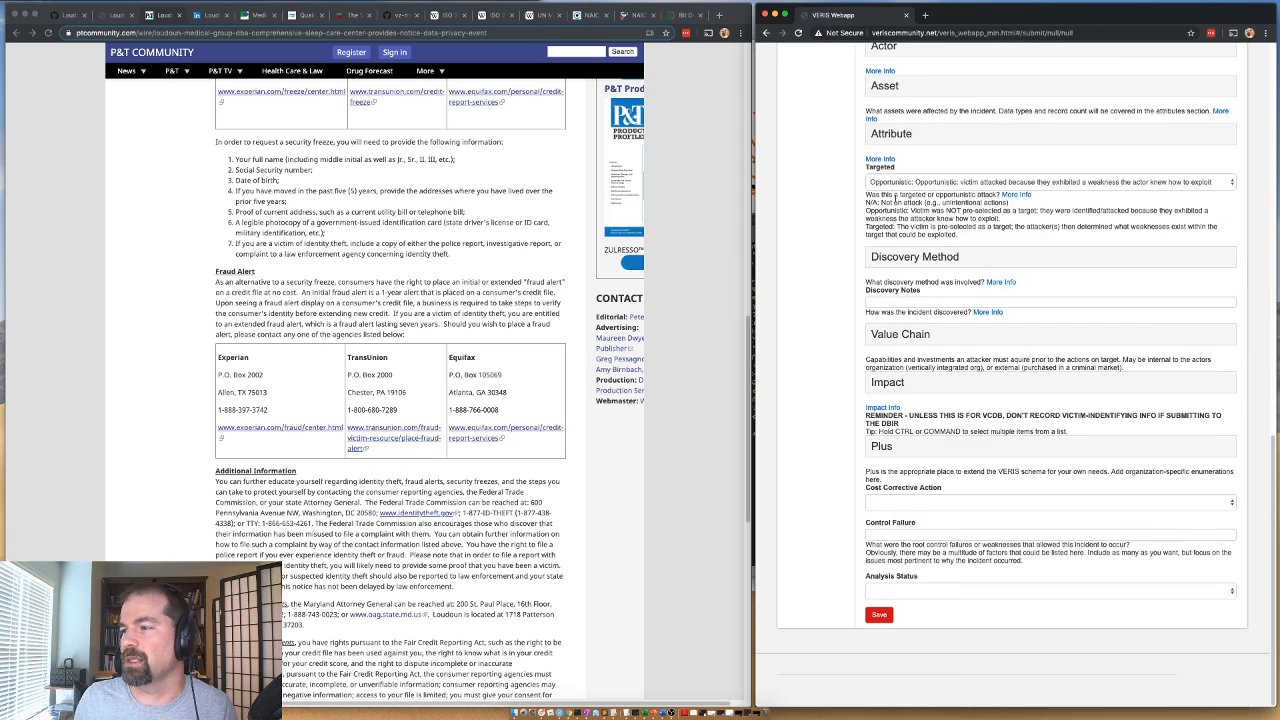
Expand the Plus section and enter phidbr as the Sub Source.
{"action": "left_click", "coordinate": [880, 449]}
{"action": "scroll", "coordinate": [885, 397], "scroll_direction": "down", "scroll_amount": 2}
{"action": "left_click", "coordinate": [883, 290]}
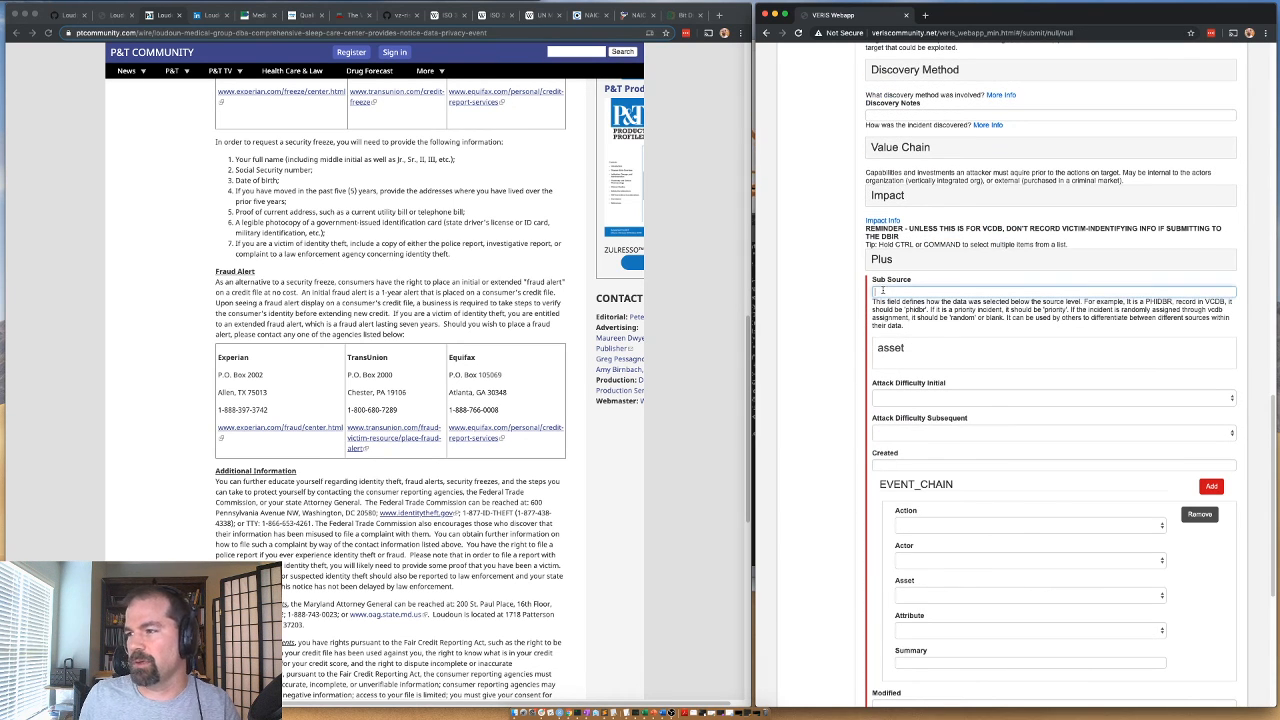
{"action": "type", "text": "phidbr"}
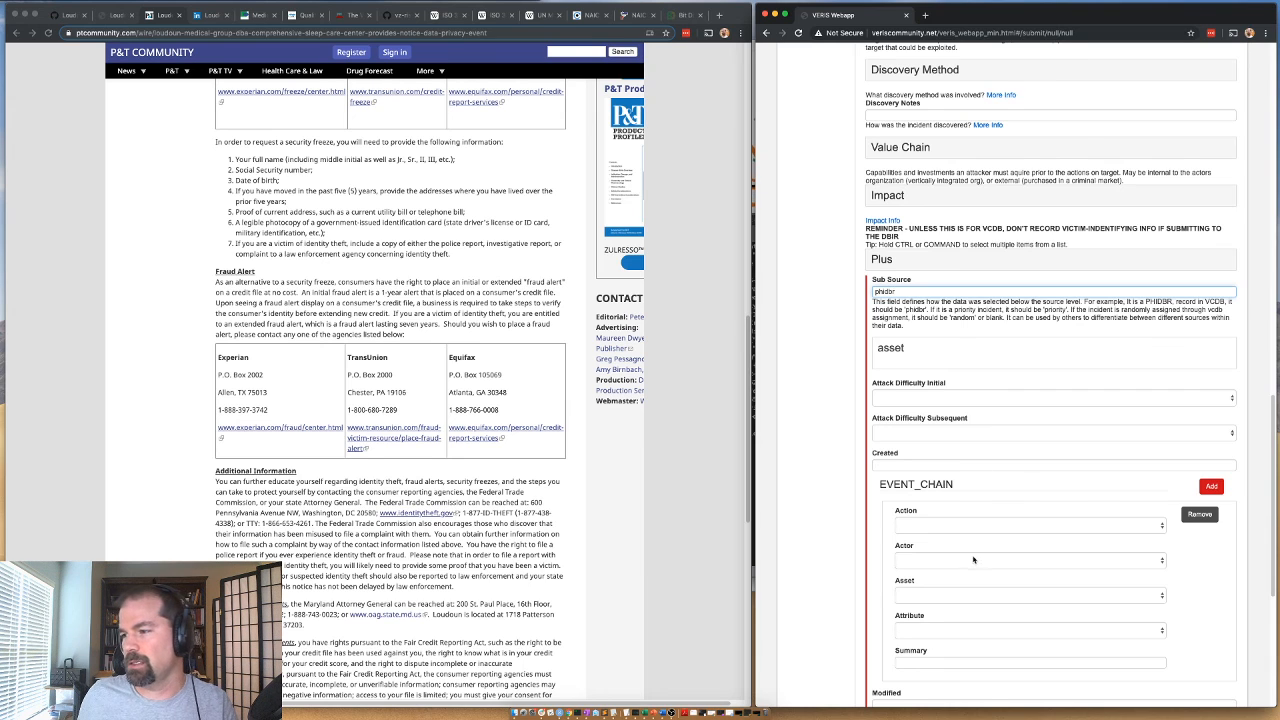
Fill in the first event chain entry with Action unk, Actor ext, Asset unk and Attribute cp.
{"action": "left_click", "coordinate": [940, 526]}
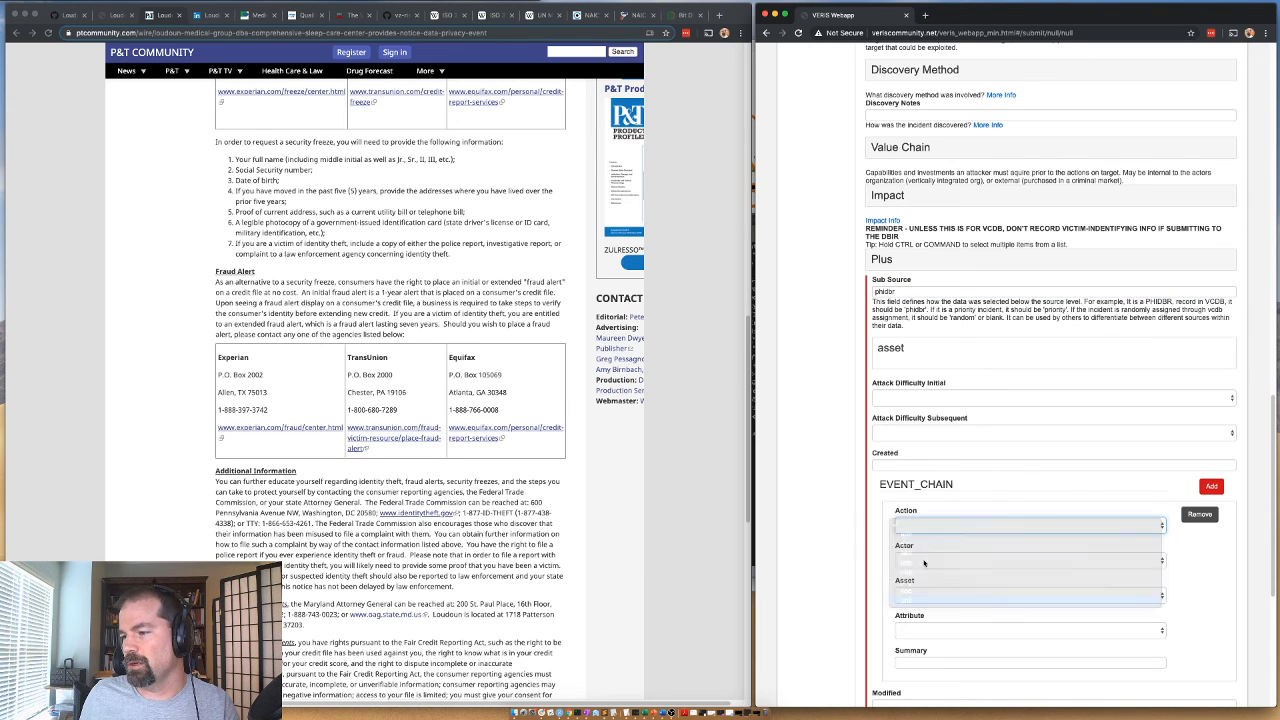
{"action": "left_click", "coordinate": [908, 598]}
{"action": "left_click", "coordinate": [912, 560]}
{"action": "left_click", "coordinate": [905, 569]}
{"action": "left_click", "coordinate": [905, 595]}
{"action": "left_click", "coordinate": [908, 668]}
{"action": "left_click", "coordinate": [908, 631]}
{"action": "left_click", "coordinate": [915, 650]}
Add a second event chain entry with Action hak, Actor ext, Asset srv and Attribute cp.
{"action": "left_click", "coordinate": [1208, 488]}
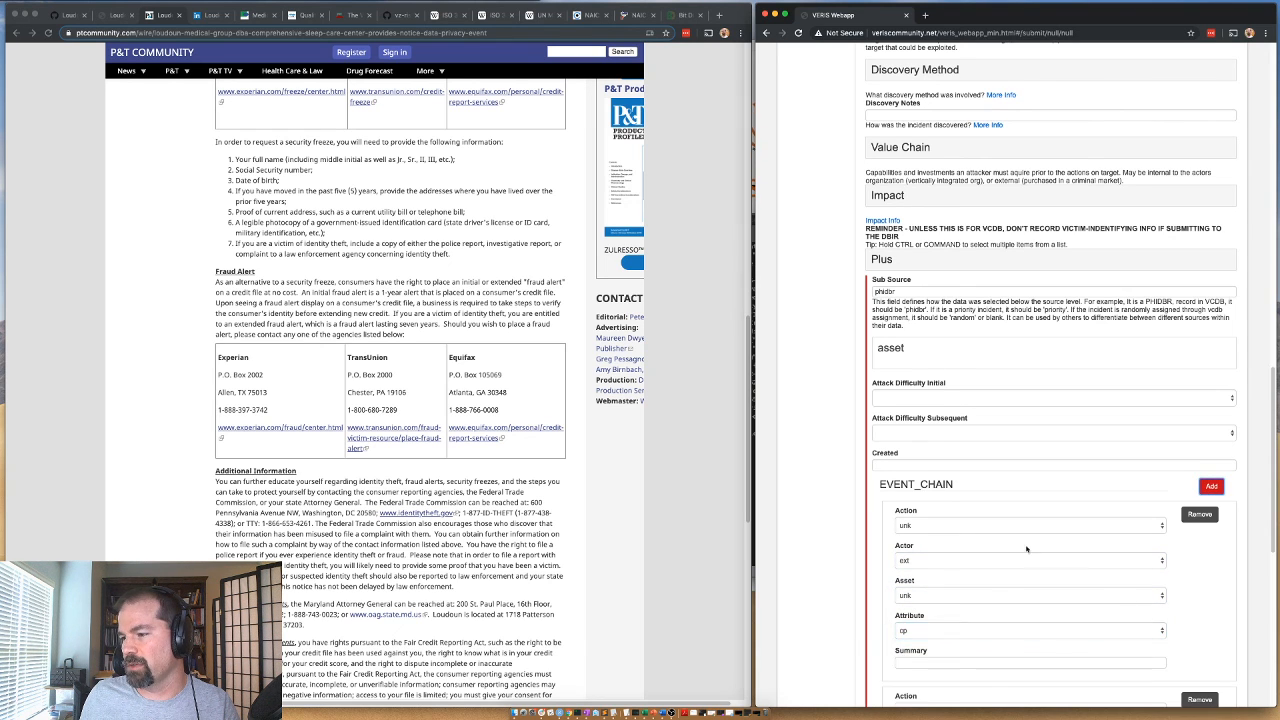
{"action": "scroll", "coordinate": [842, 592], "scroll_direction": "down", "scroll_amount": 5}
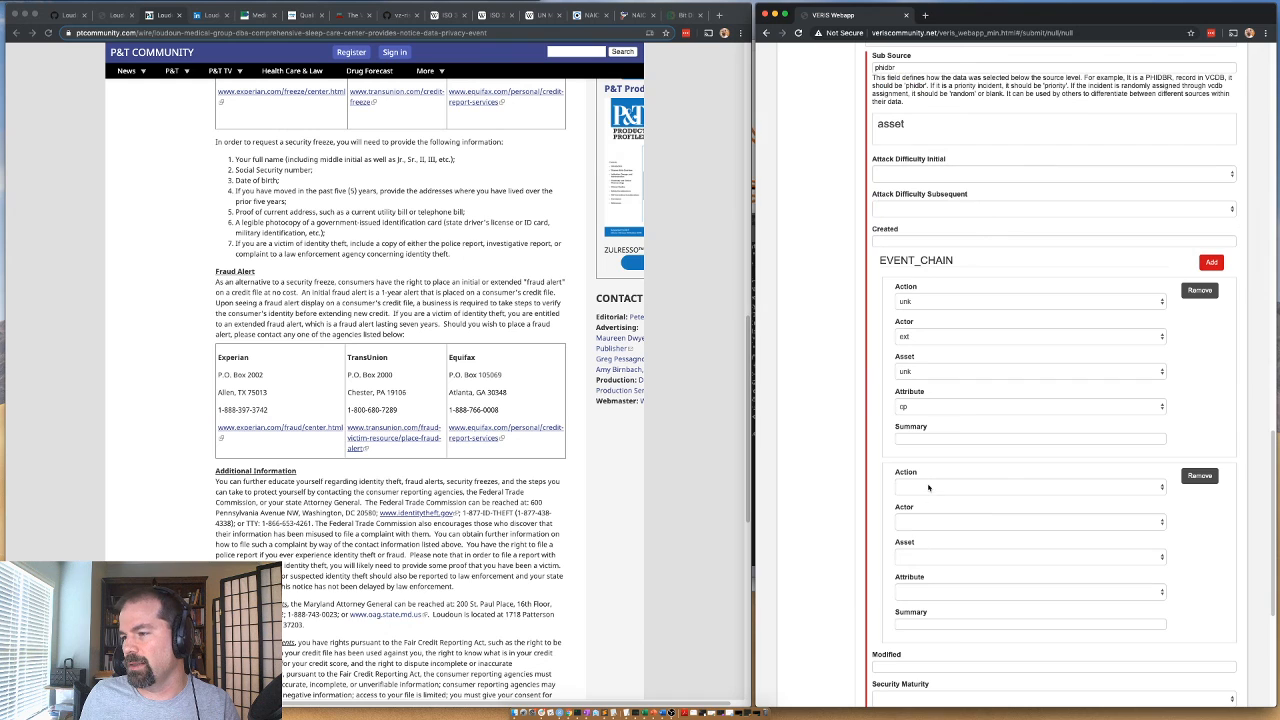
{"action": "left_click", "coordinate": [928, 487]}
{"action": "left_click", "coordinate": [908, 540]}
{"action": "left_click", "coordinate": [906, 522]}
{"action": "left_click", "coordinate": [908, 531]}
{"action": "left_click", "coordinate": [908, 557]}
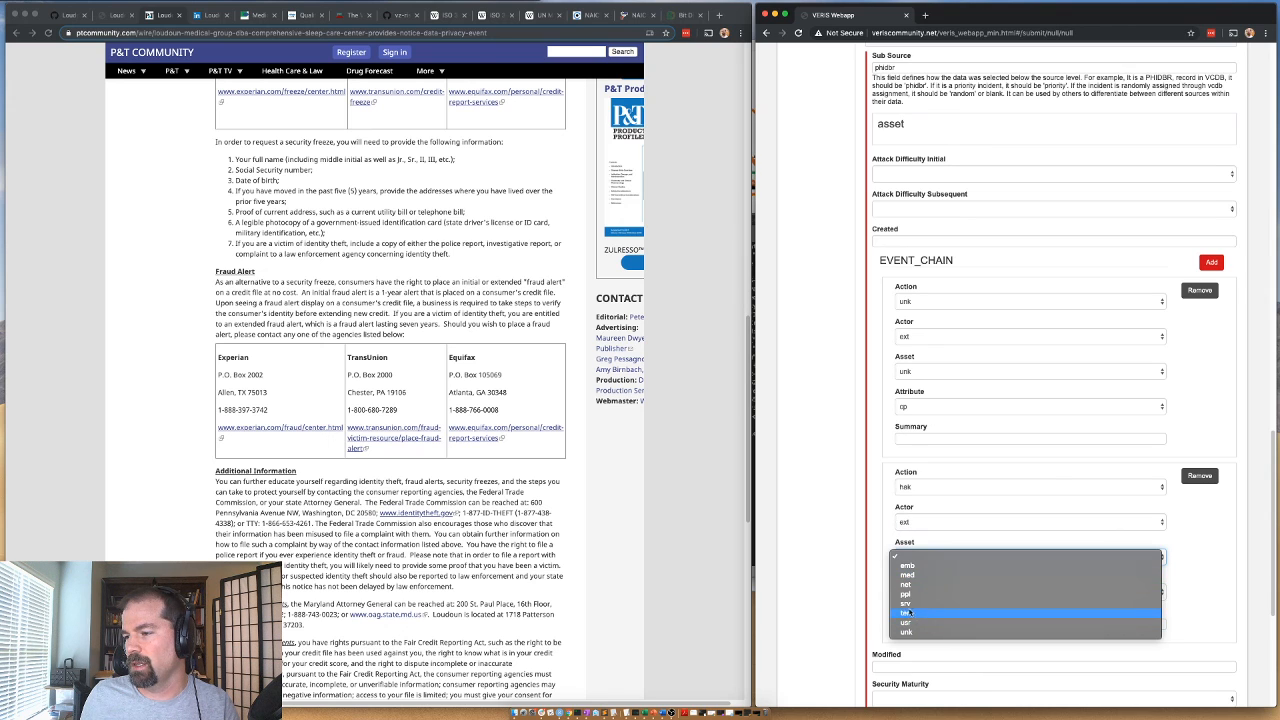
{"action": "left_click", "coordinate": [908, 603]}
{"action": "left_click", "coordinate": [910, 591]}
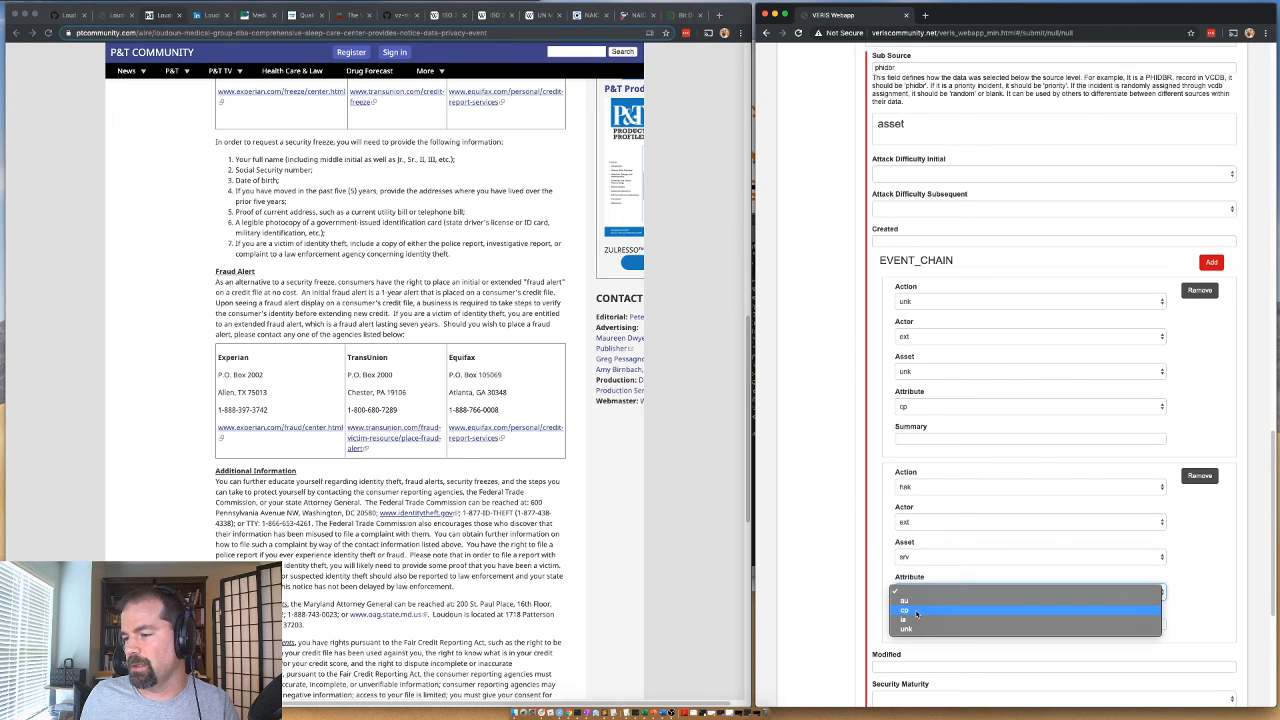
{"action": "left_click", "coordinate": [916, 610]}
Set the Analysis Status to Validated and save the incident.
{"action": "scroll", "coordinate": [858, 627], "scroll_direction": "down", "scroll_amount": 3}
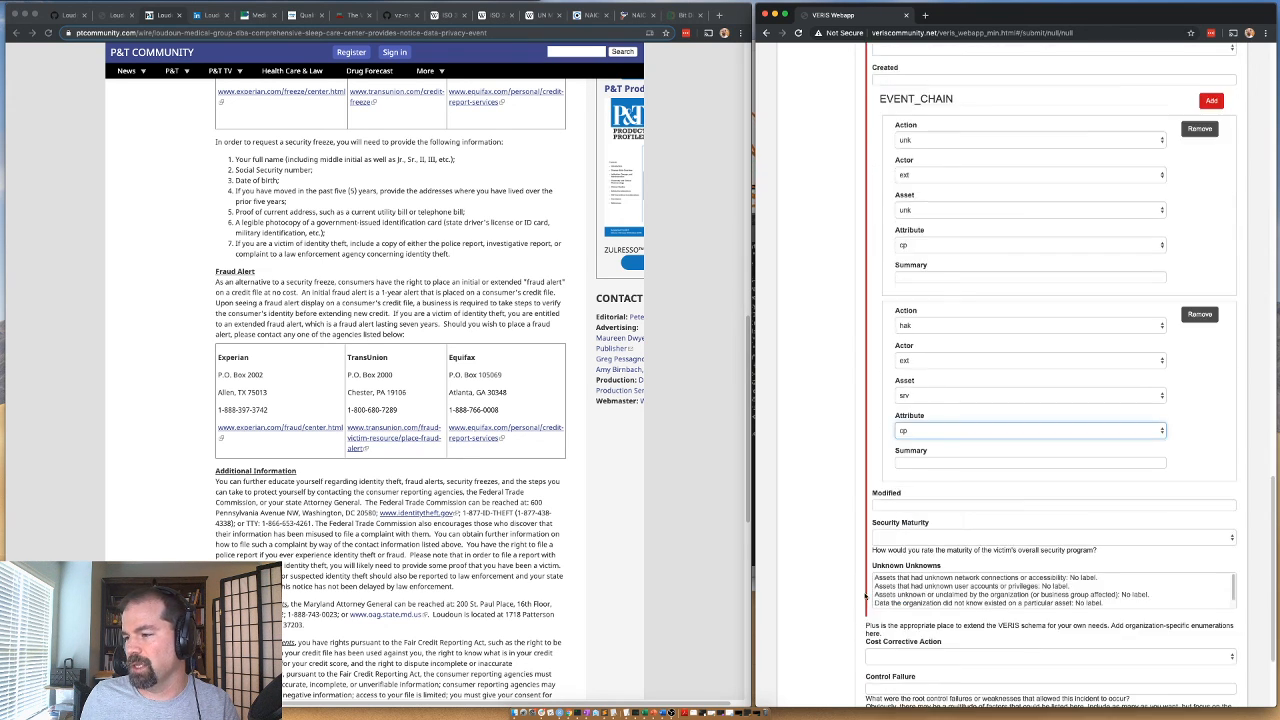
{"action": "scroll", "coordinate": [849, 531], "scroll_direction": "down", "scroll_amount": 2}
{"action": "left_click", "coordinate": [887, 664]}
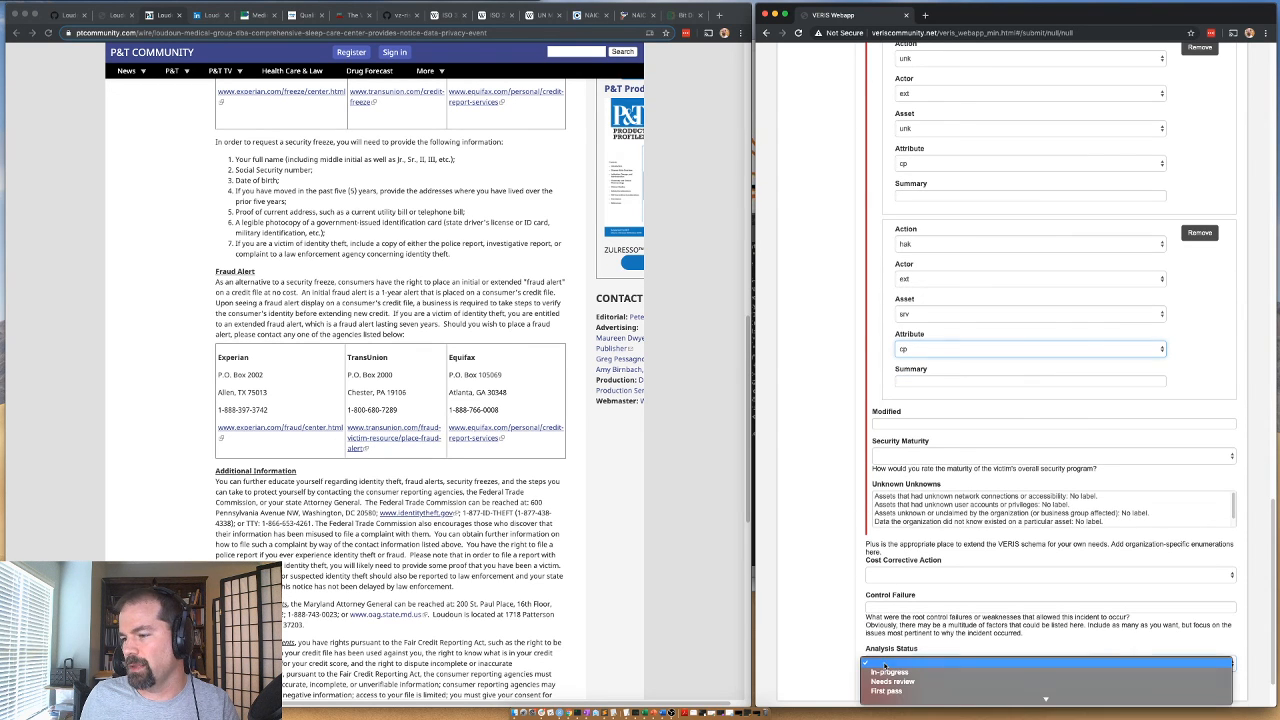
{"action": "scroll", "coordinate": [893, 682], "scroll_direction": "down", "scroll_amount": 2}
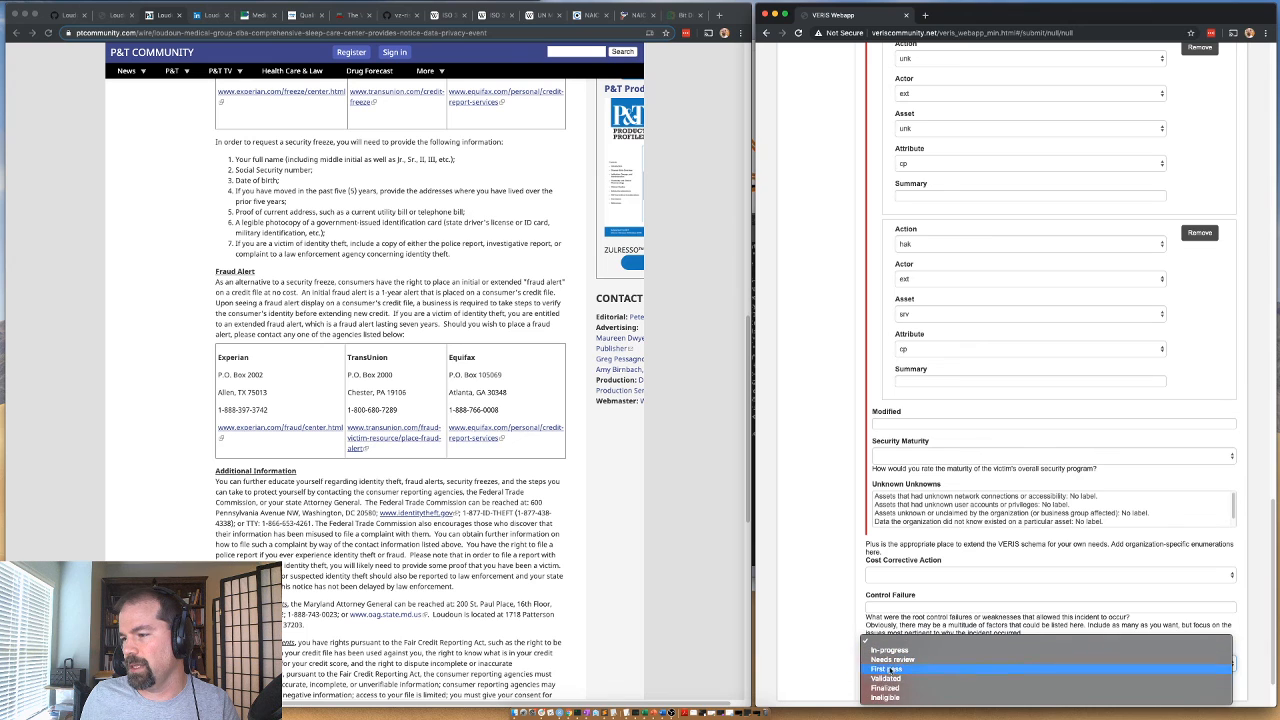
{"action": "left_click", "coordinate": [885, 679]}
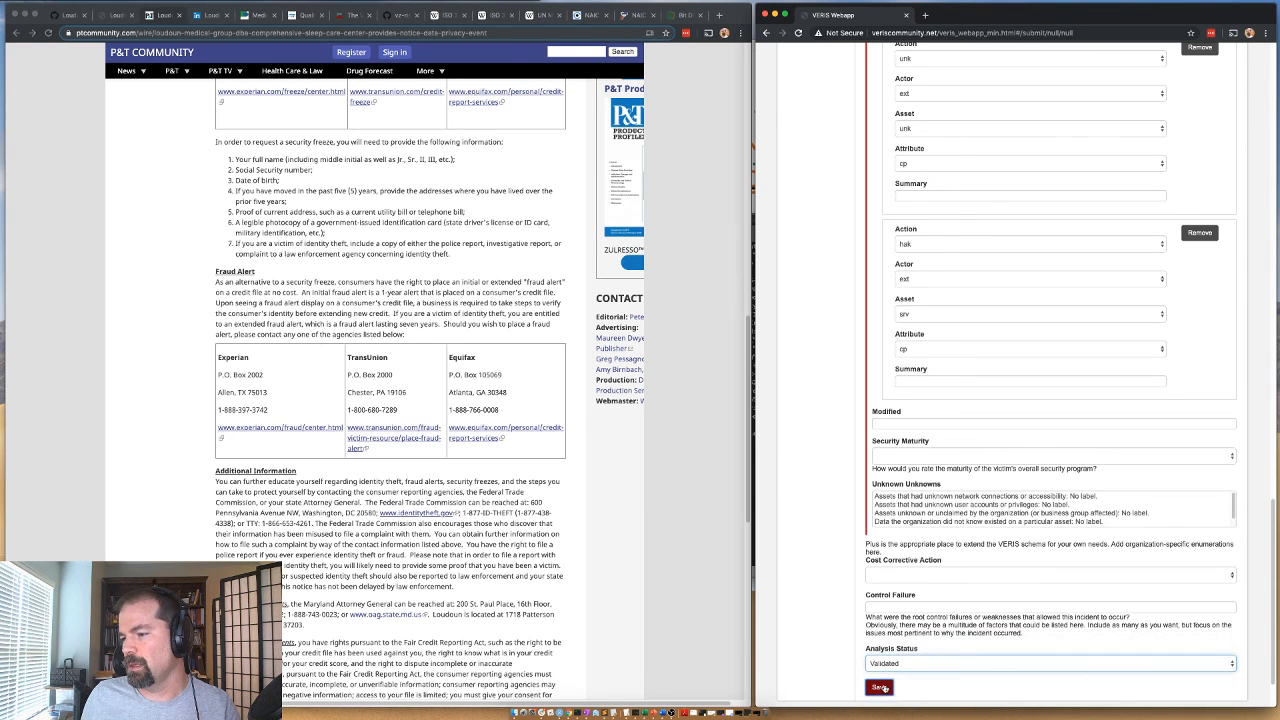
{"action": "left_click", "coordinate": [879, 686]}
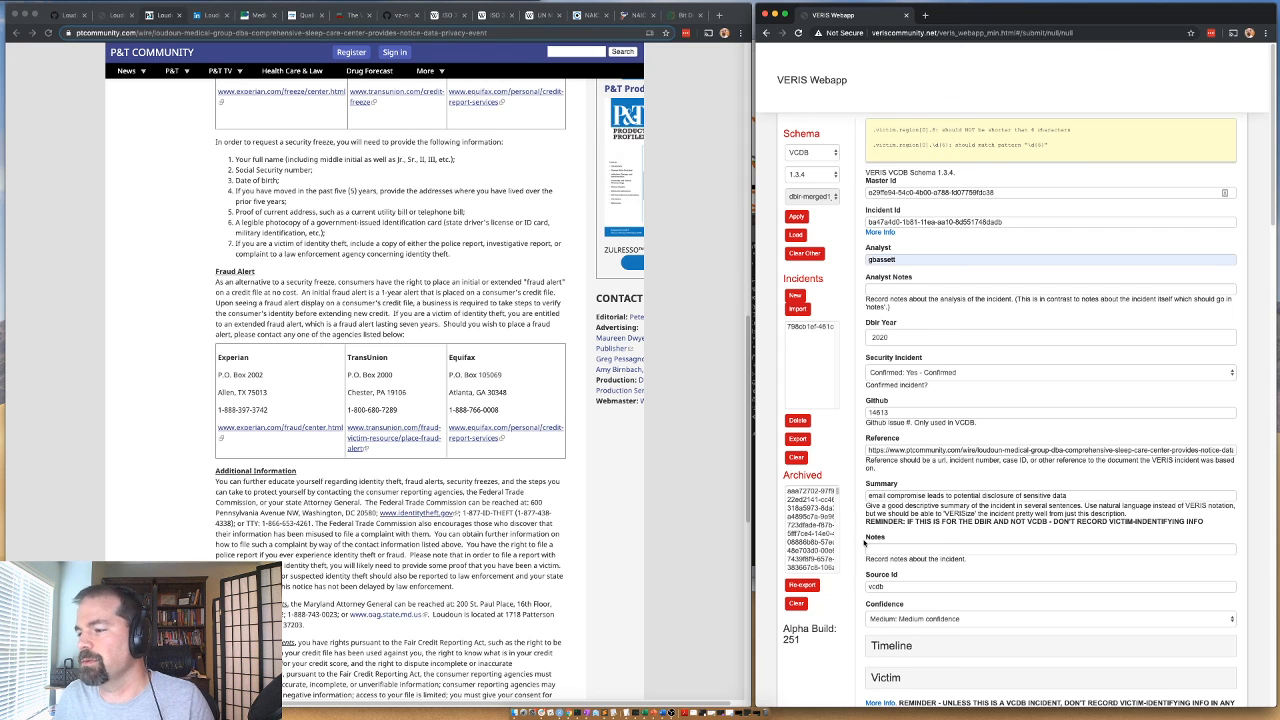
Expand the Victim section and move the value US-VA from Region to State.
{"action": "scroll", "coordinate": [864, 543], "scroll_direction": "down", "scroll_amount": 5}
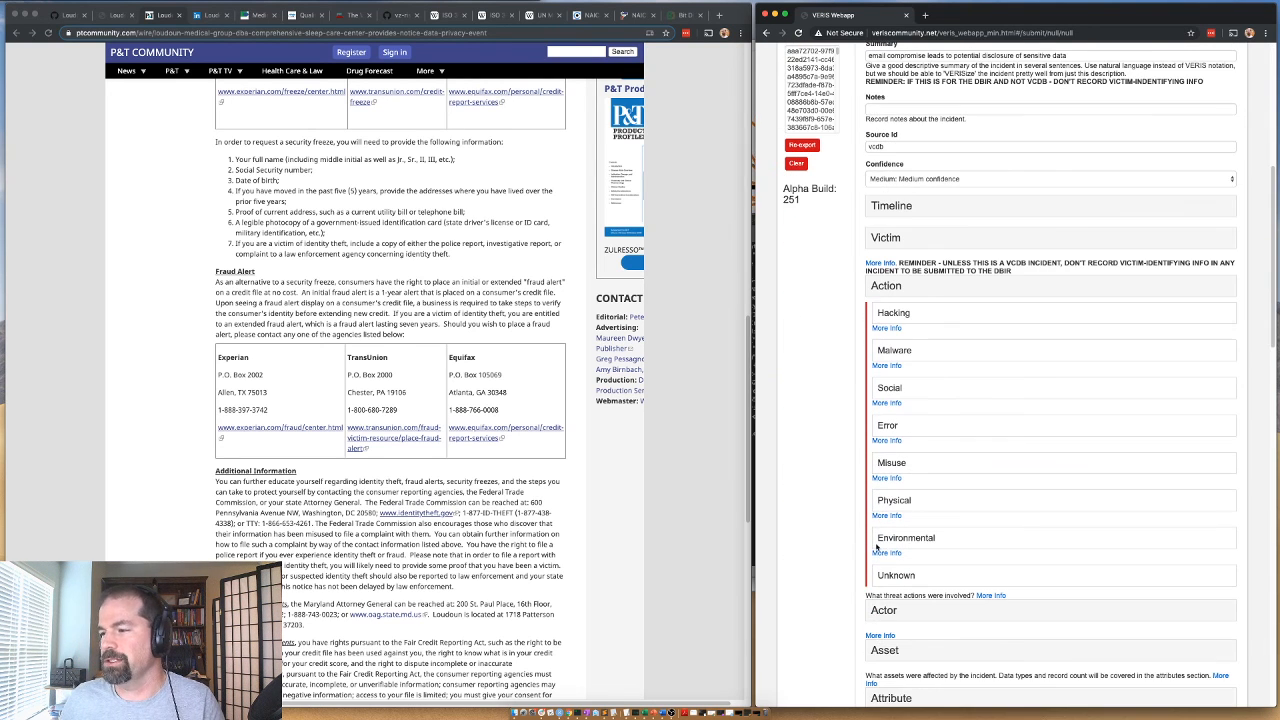
{"action": "scroll", "coordinate": [862, 497], "scroll_direction": "up", "scroll_amount": 1}
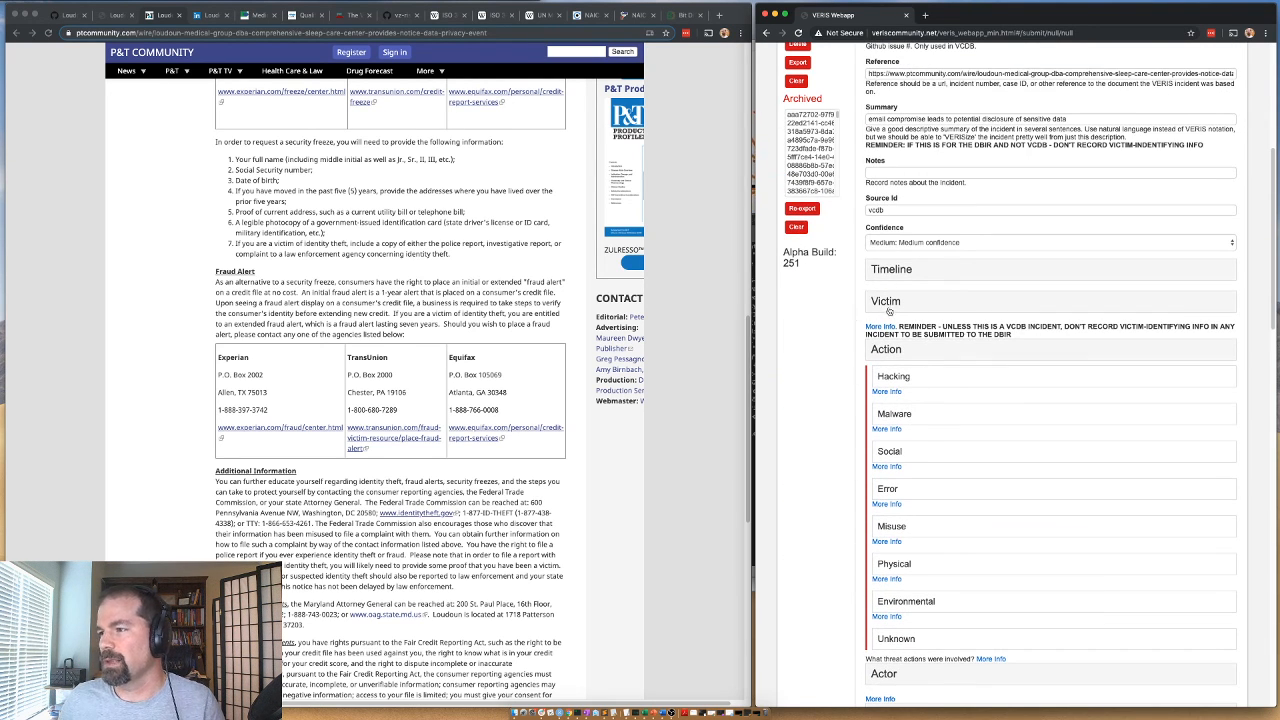
{"action": "left_click", "coordinate": [886, 302]}
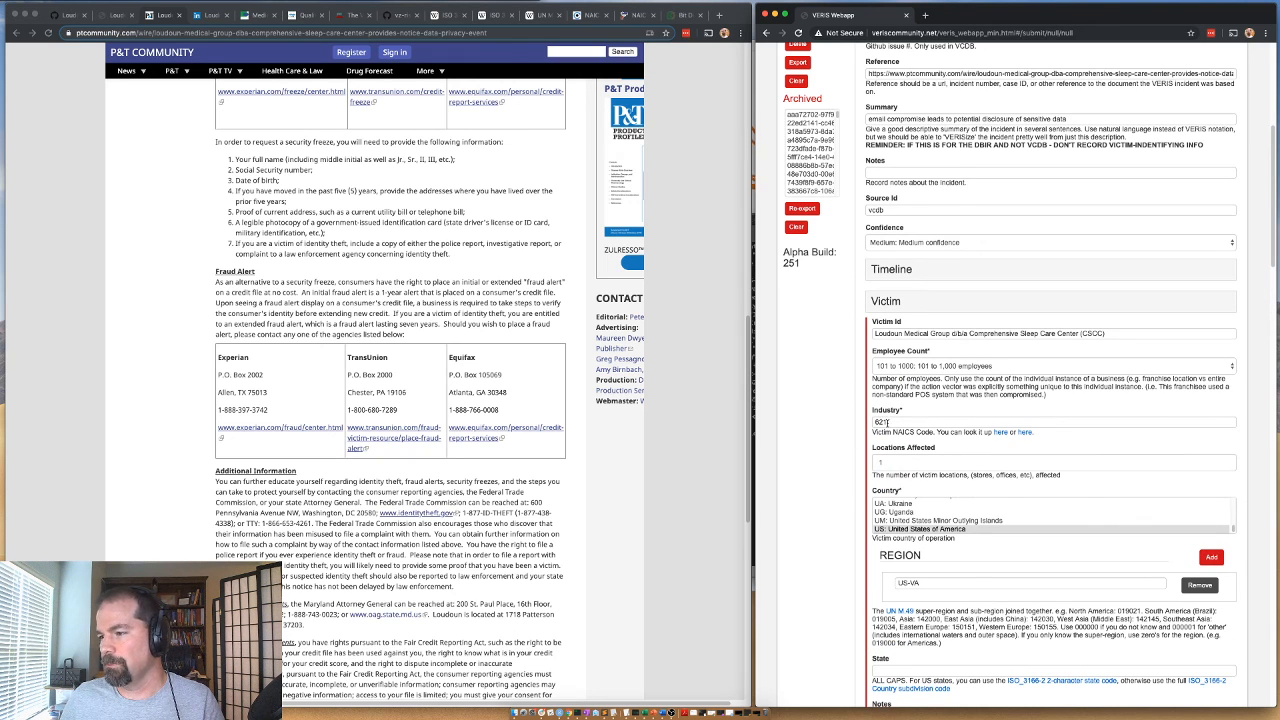
{"action": "left_click_drag", "start_coordinate": [928, 584], "coordinate": [888, 584]}
{"action": "key", "text": "super+x"}
{"action": "scroll", "coordinate": [898, 612], "scroll_direction": "down", "scroll_amount": 1}
{"action": "left_click", "coordinate": [899, 659]}
{"action": "key", "text": "super+v"}
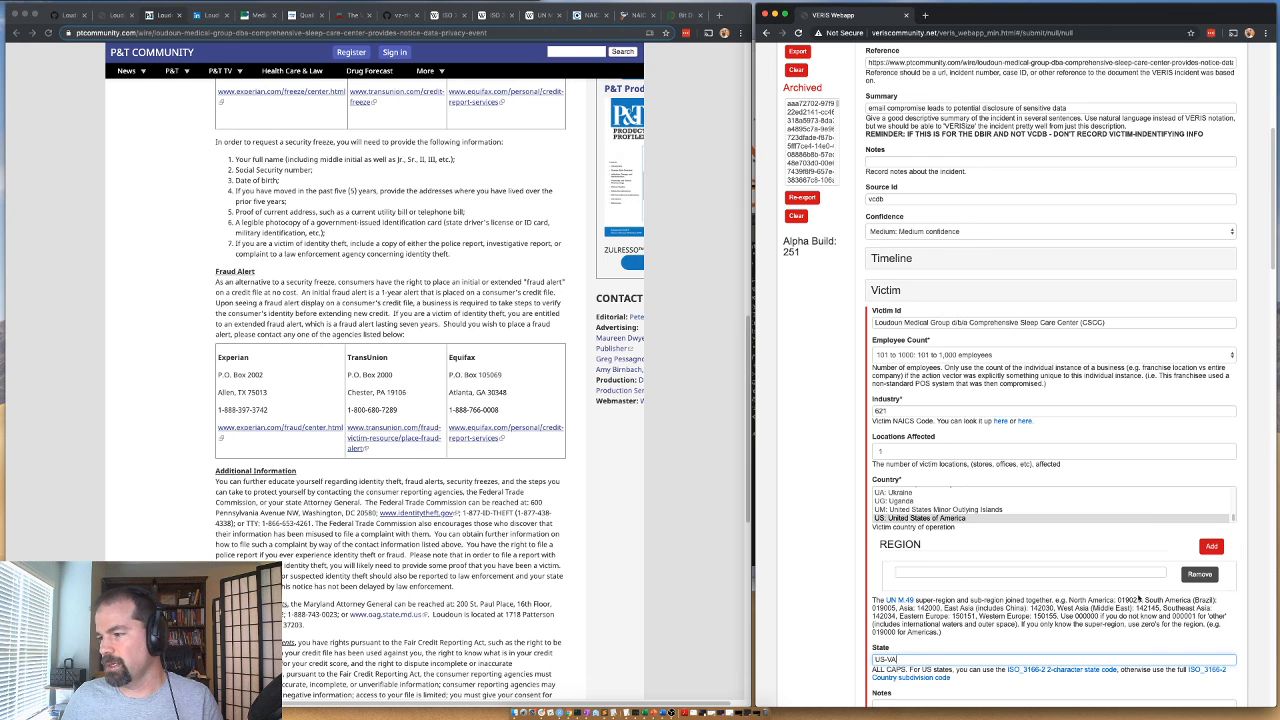
Copy the North America code 019021 from the help text into the victim's Region, and save the incident again.
{"action": "double_click", "coordinate": [1130, 600]}
{"action": "left_click", "coordinate": [1009, 571]}
{"action": "key", "text": "super+v"}
{"action": "scroll", "coordinate": [837, 577], "scroll_direction": "down", "scroll_amount": 20}
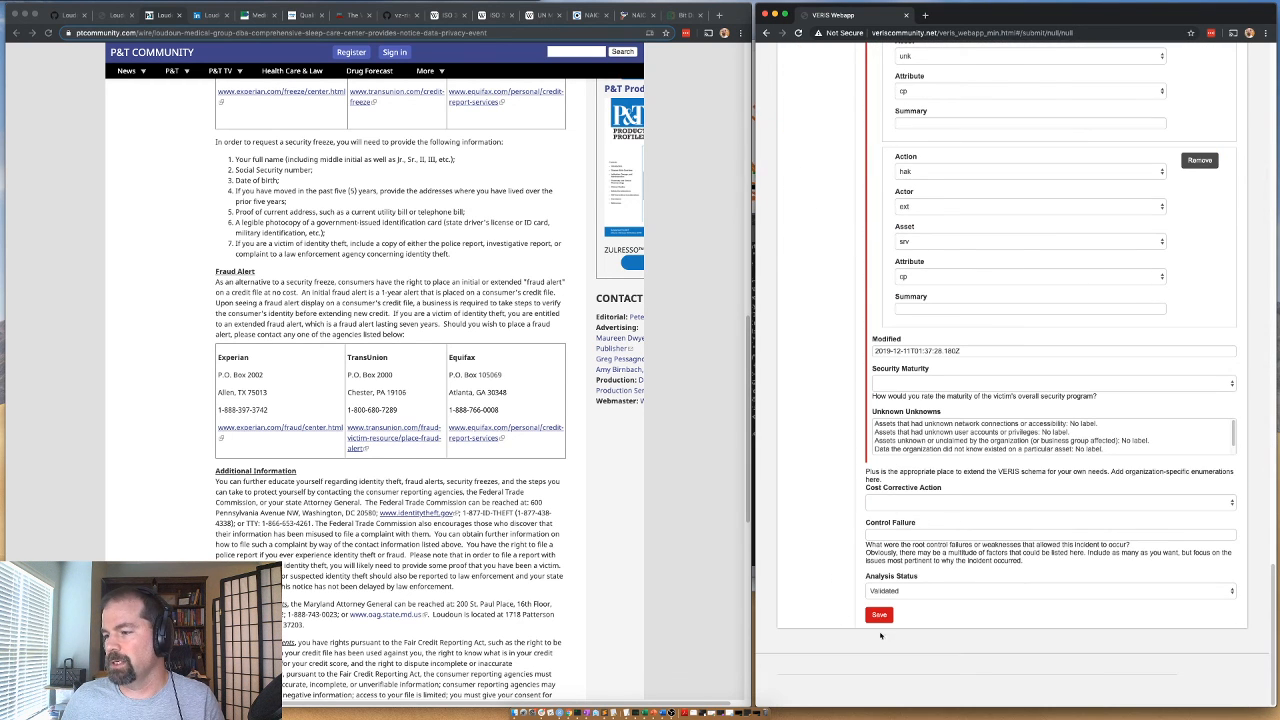
{"action": "left_click", "coordinate": [879, 615]}
Select the complete JSON output of the saved incident and bring the article's browser window to the front.
{"action": "left_click_drag", "start_coordinate": [868, 295], "coordinate": [793, 150]}
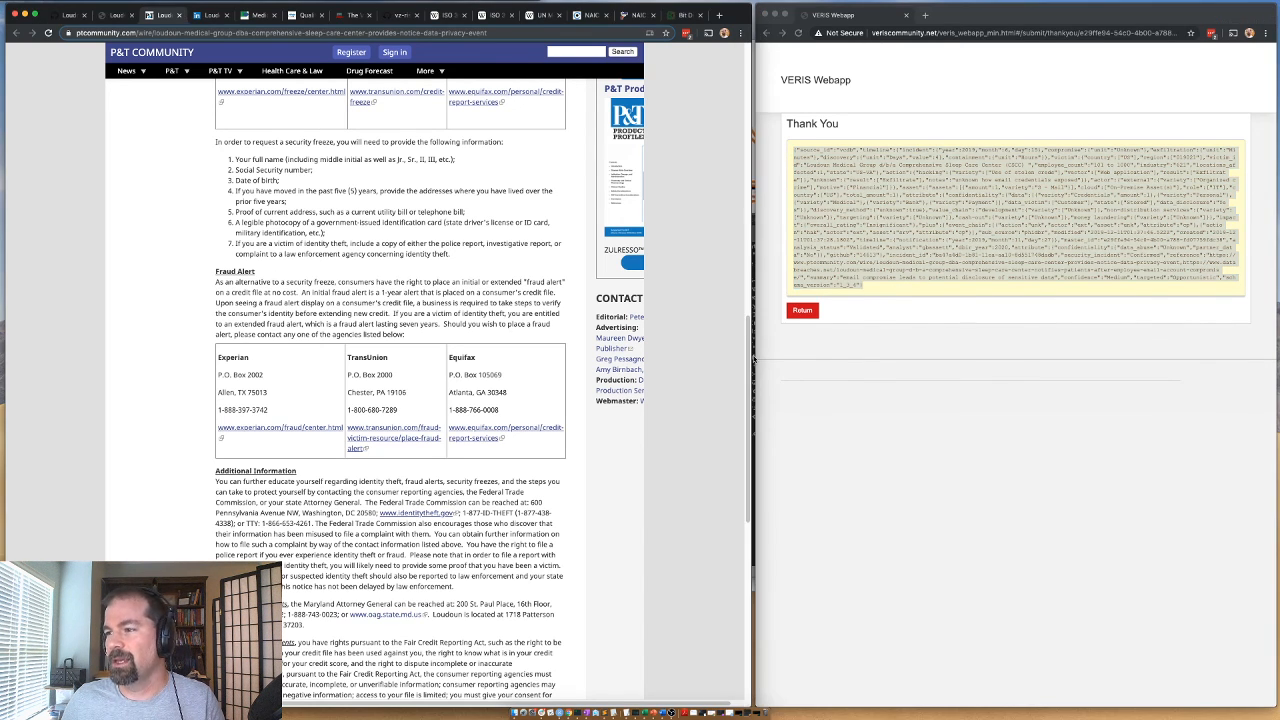
{"action": "left_click", "coordinate": [753, 359]}
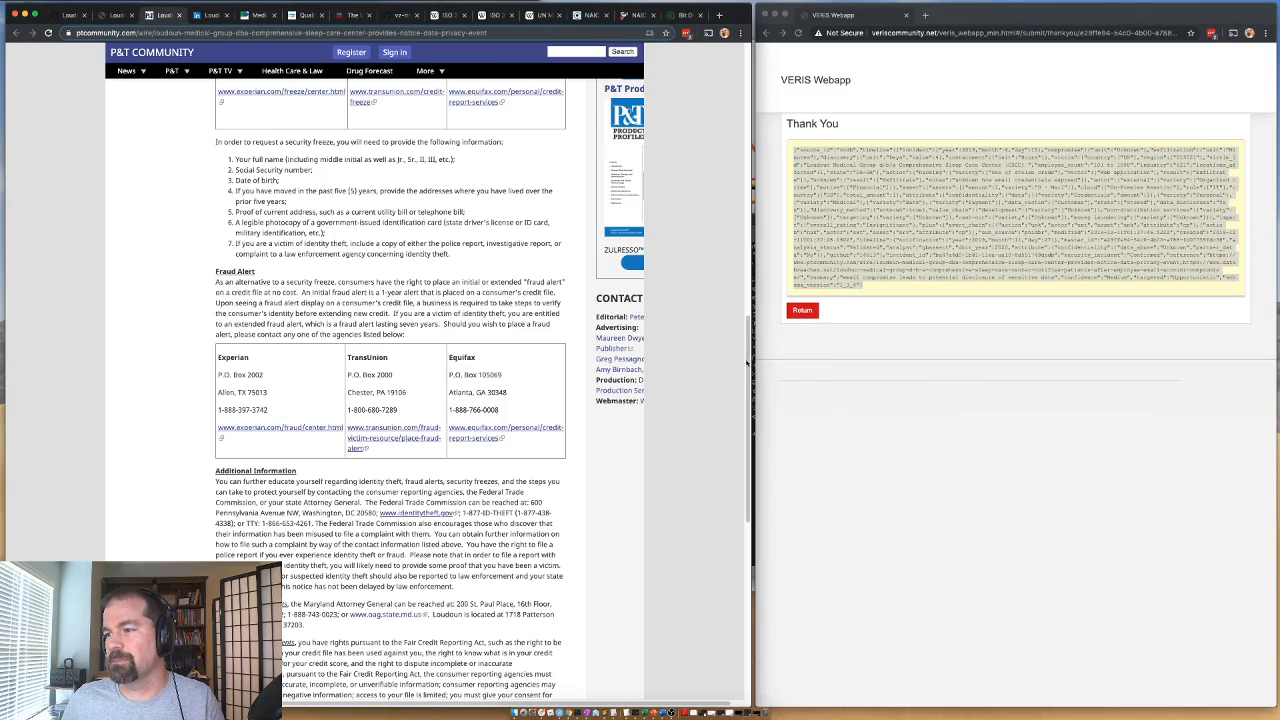
Paste the copied incident JSON into a new file in the text editor, and return the VERIS Webapp to a blank incident form.
{"action": "key", "text": "ctrl+Up"}
{"action": "left_click", "coordinate": [758, 500]}
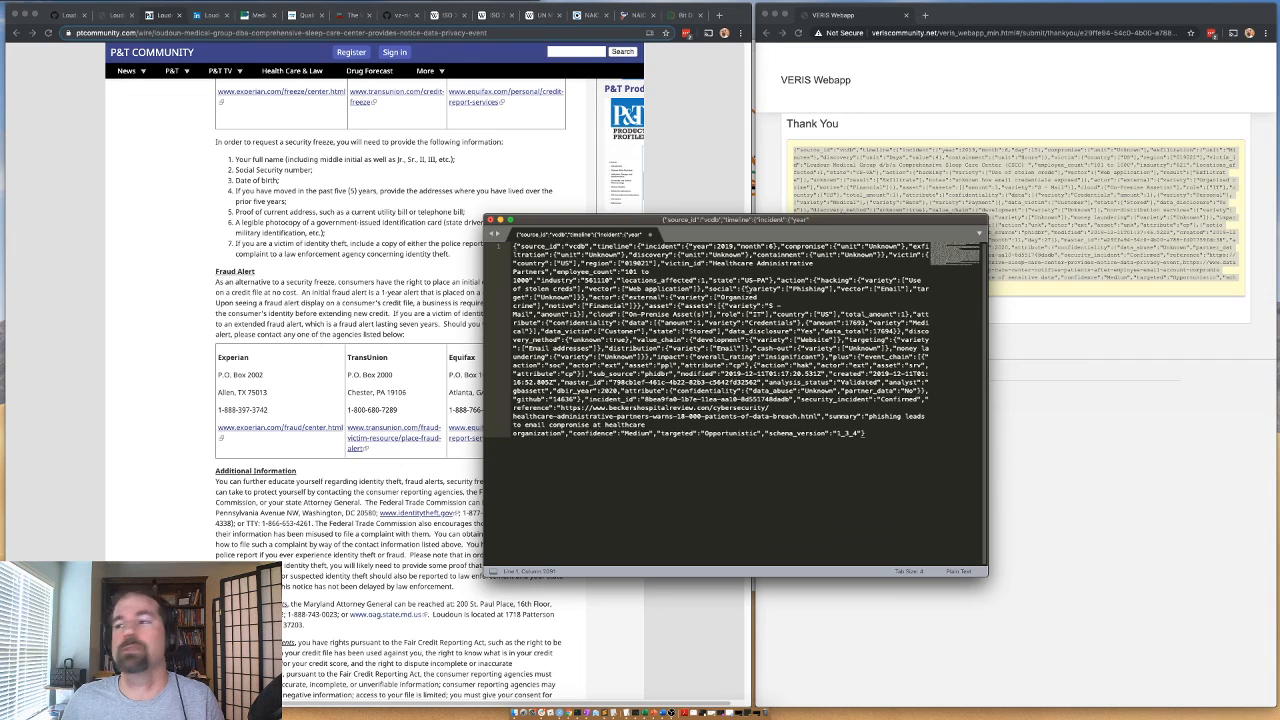
{"action": "key", "text": "super+n"}
{"action": "key", "text": "super+v"}
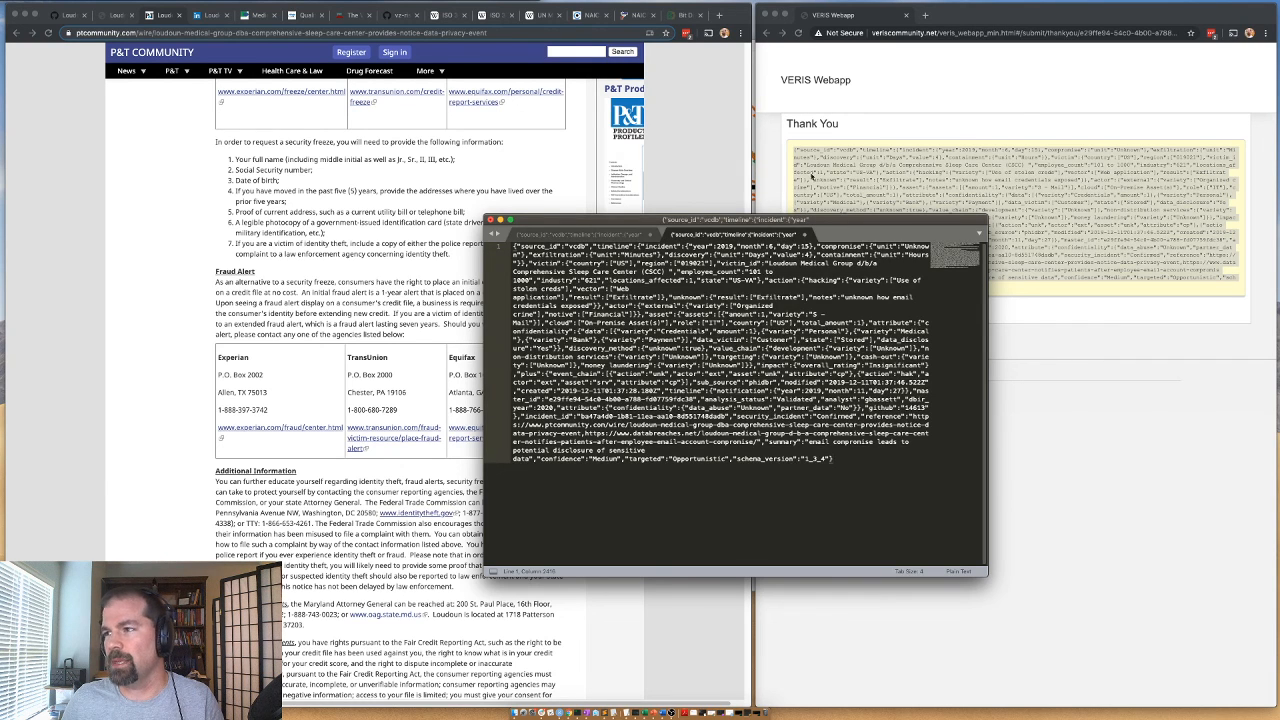
{"action": "left_click", "coordinate": [802, 183]}
{"action": "left_click", "coordinate": [800, 310]}
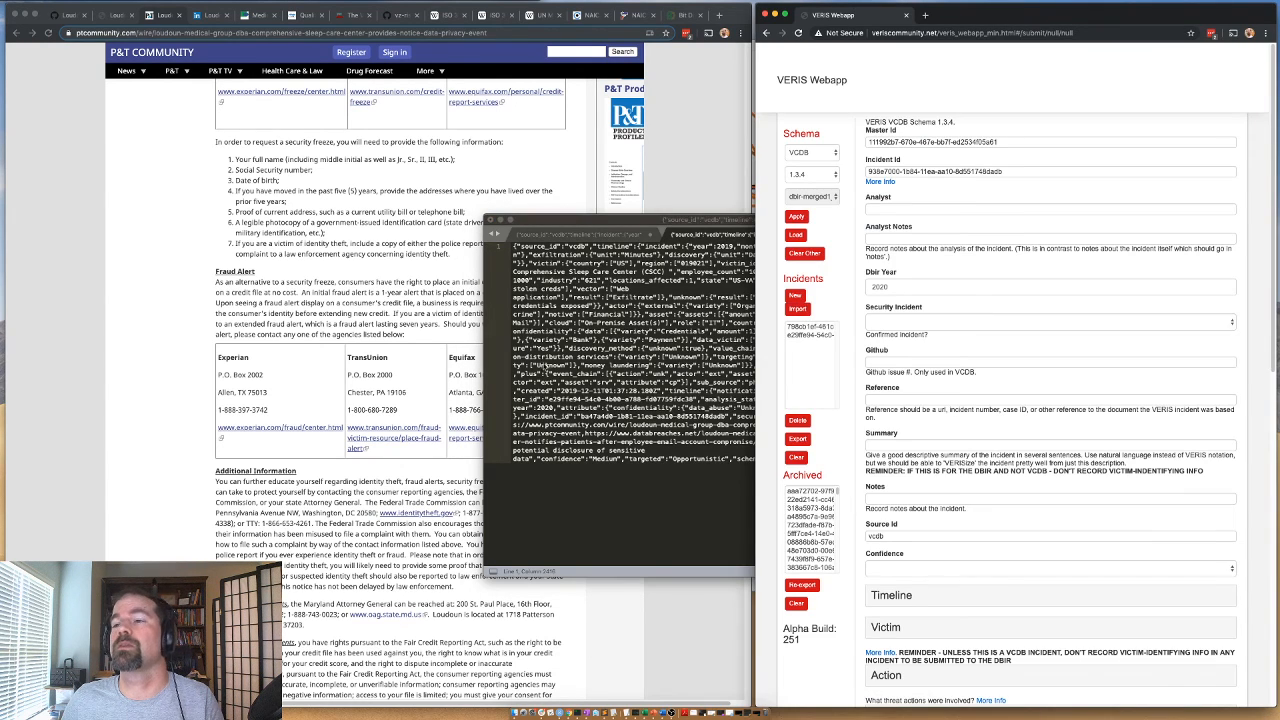
Close the two Loudoun Medical Group article pages and go back from issue #14613 to the list of assigned VCDB issues.
{"action": "left_click", "coordinate": [341, 281]}
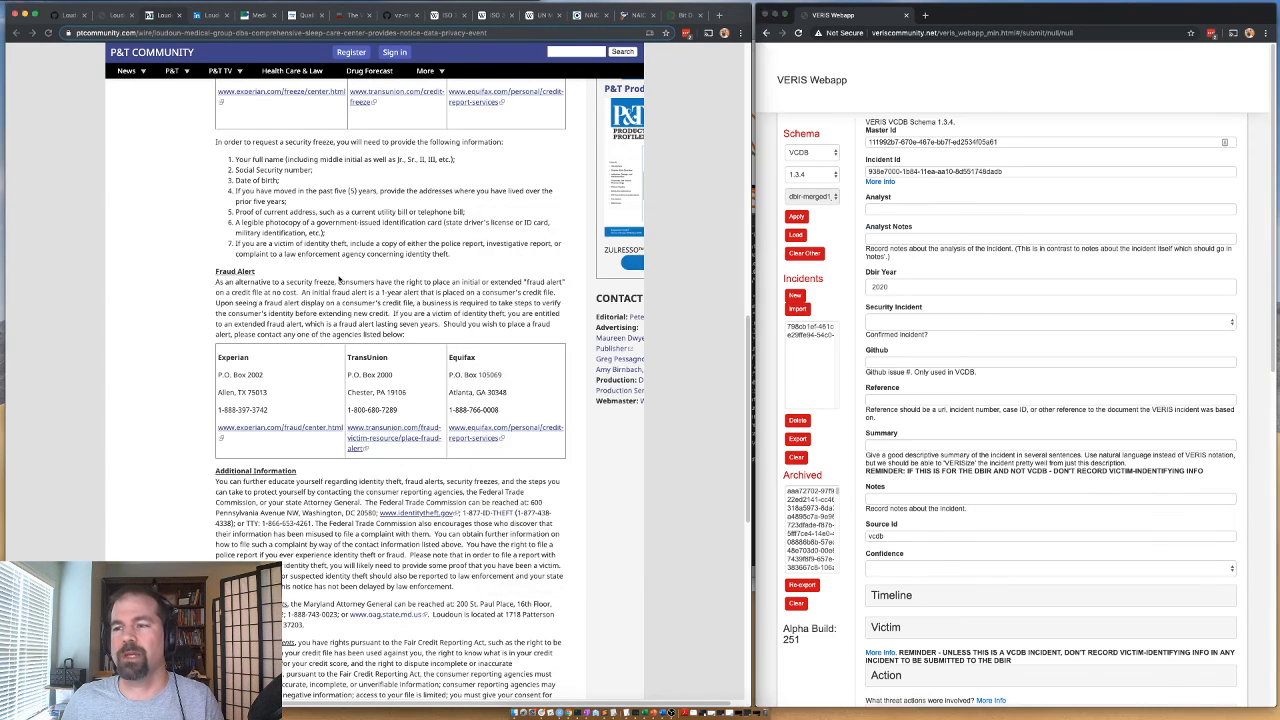
{"action": "left_click", "coordinate": [180, 16]}
{"action": "left_click", "coordinate": [120, 15]}
{"action": "left_click", "coordinate": [131, 15]}
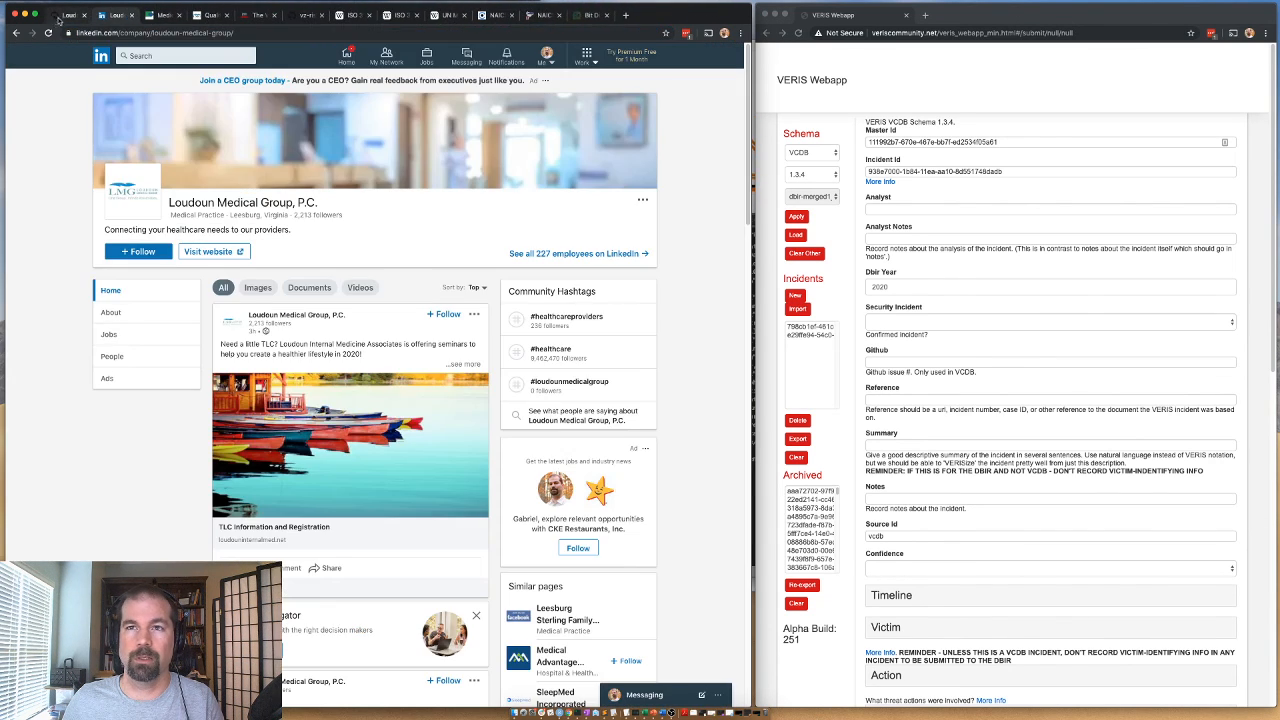
{"action": "left_click", "coordinate": [60, 16]}
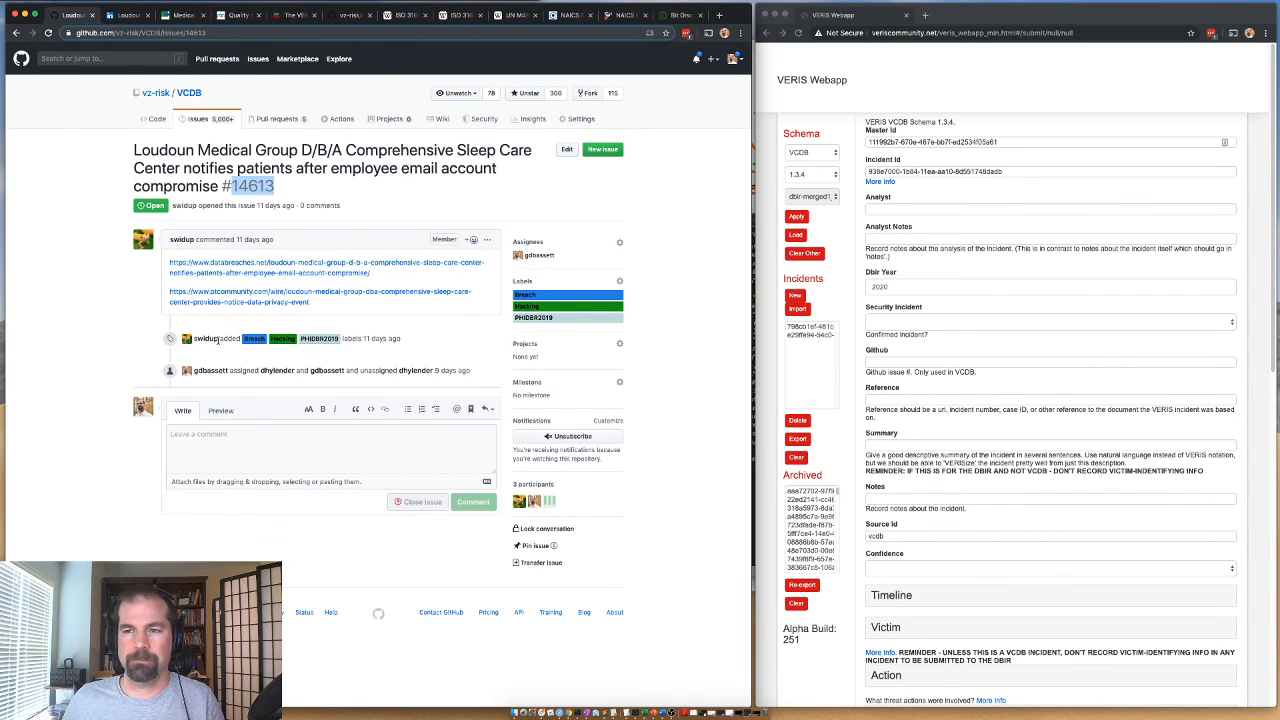
{"action": "left_click", "coordinate": [16, 33]}
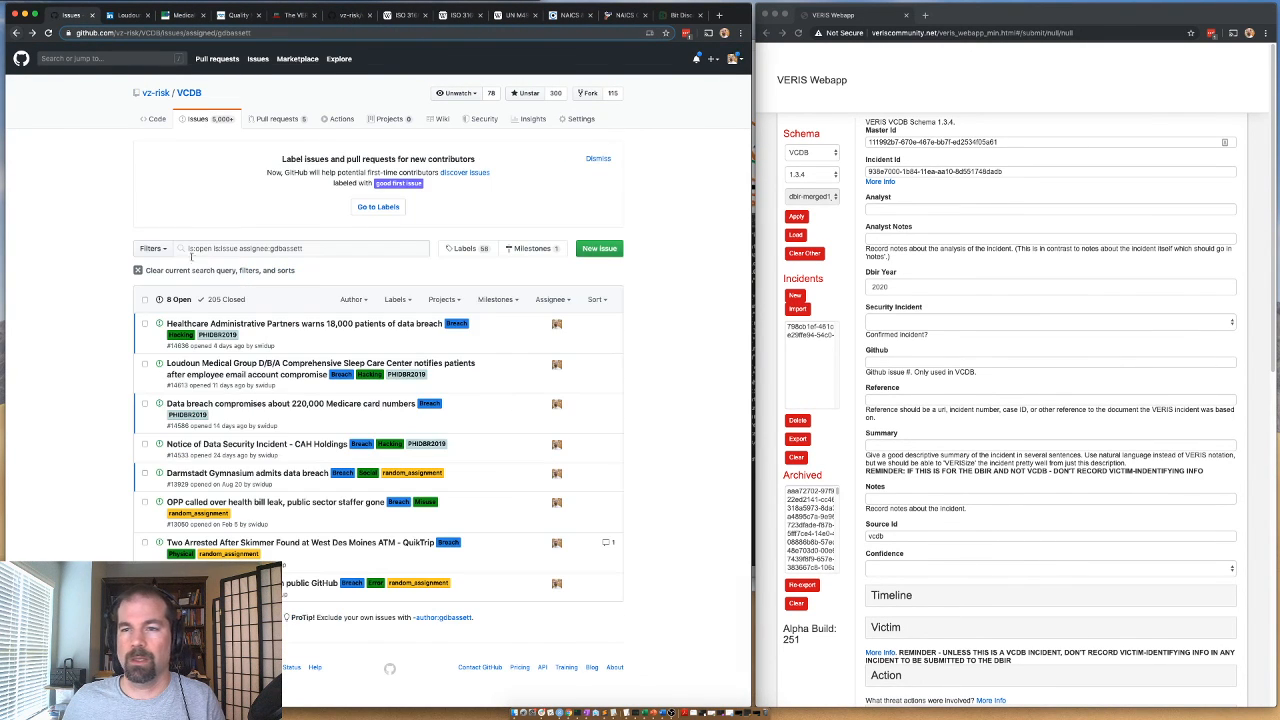
Open the issue "Data breach compromises about 220,000 Medicare card numbers" and read its linked WHSV article in a separate tab.
{"action": "left_click", "coordinate": [207, 404]}
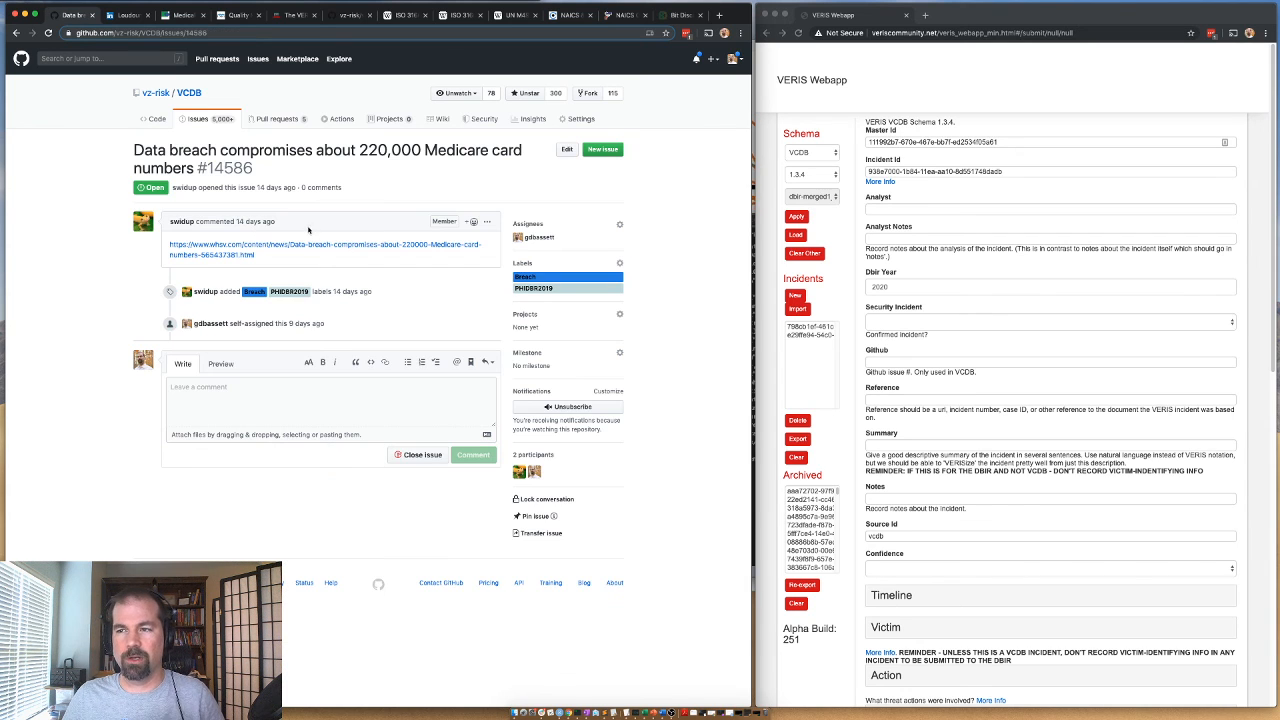
{"action": "right_click", "coordinate": [319, 244]}
{"action": "left_click", "coordinate": [331, 251]}
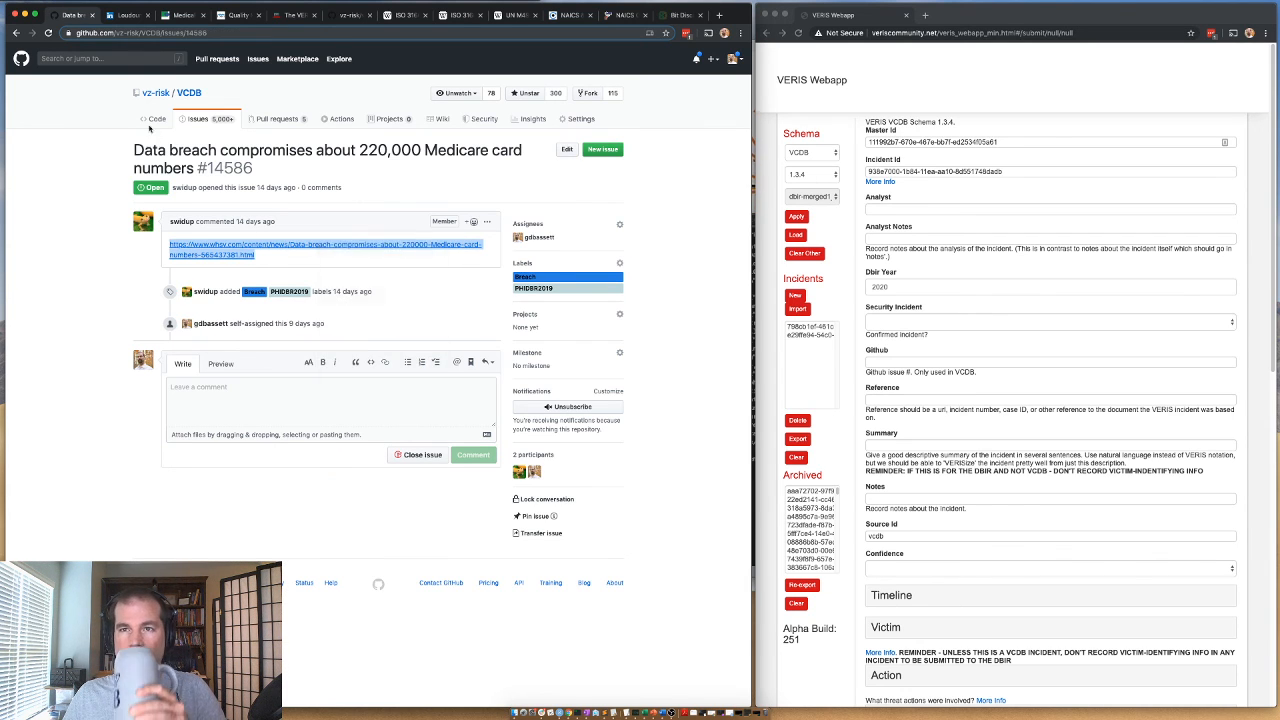
{"action": "left_click", "coordinate": [126, 15]}
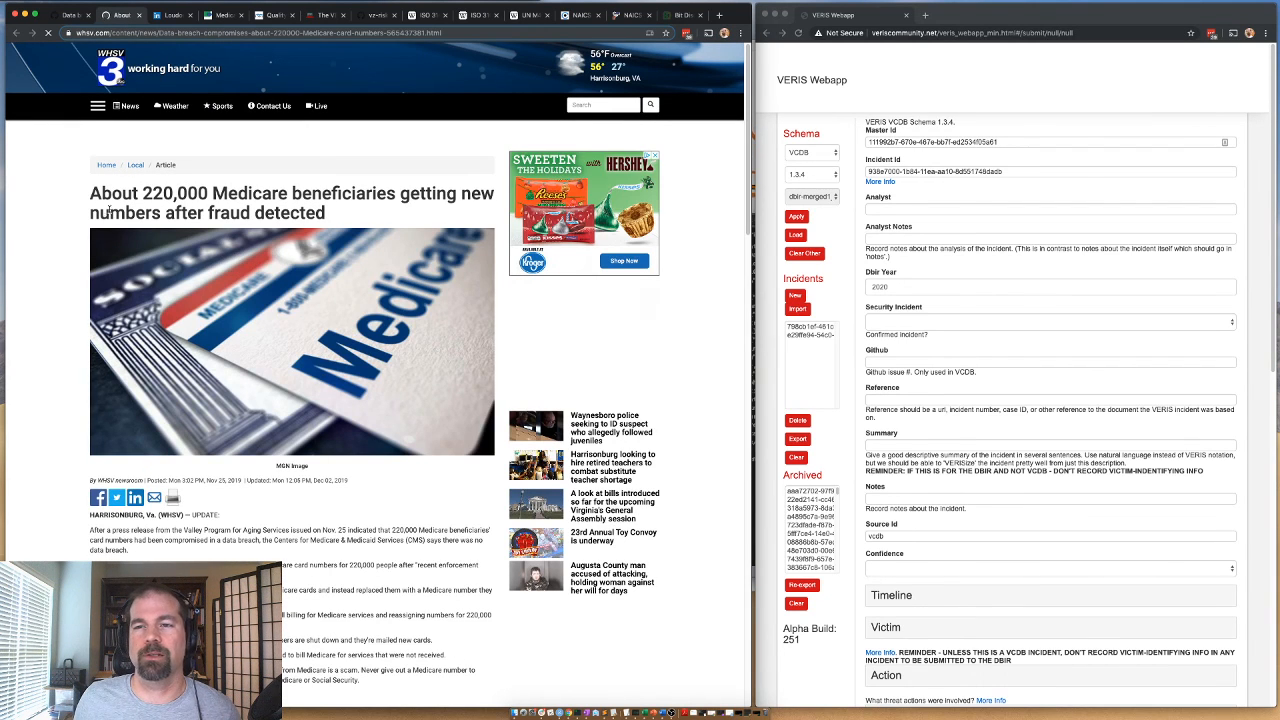
{"action": "scroll", "coordinate": [170, 230], "scroll_direction": "down", "scroll_amount": 2}
{"action": "scroll", "coordinate": [110, 210], "scroll_direction": "down", "scroll_amount": 1}
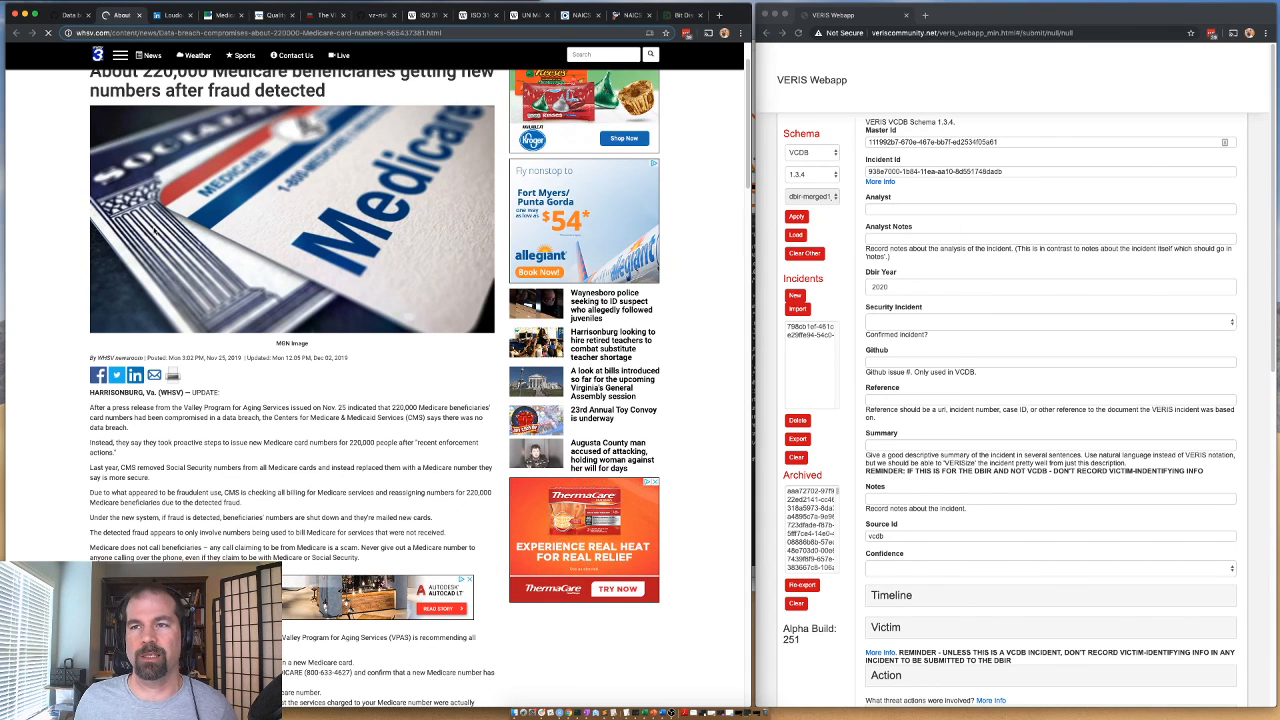
{"action": "scroll", "coordinate": [175, 255], "scroll_direction": "down", "scroll_amount": 1}
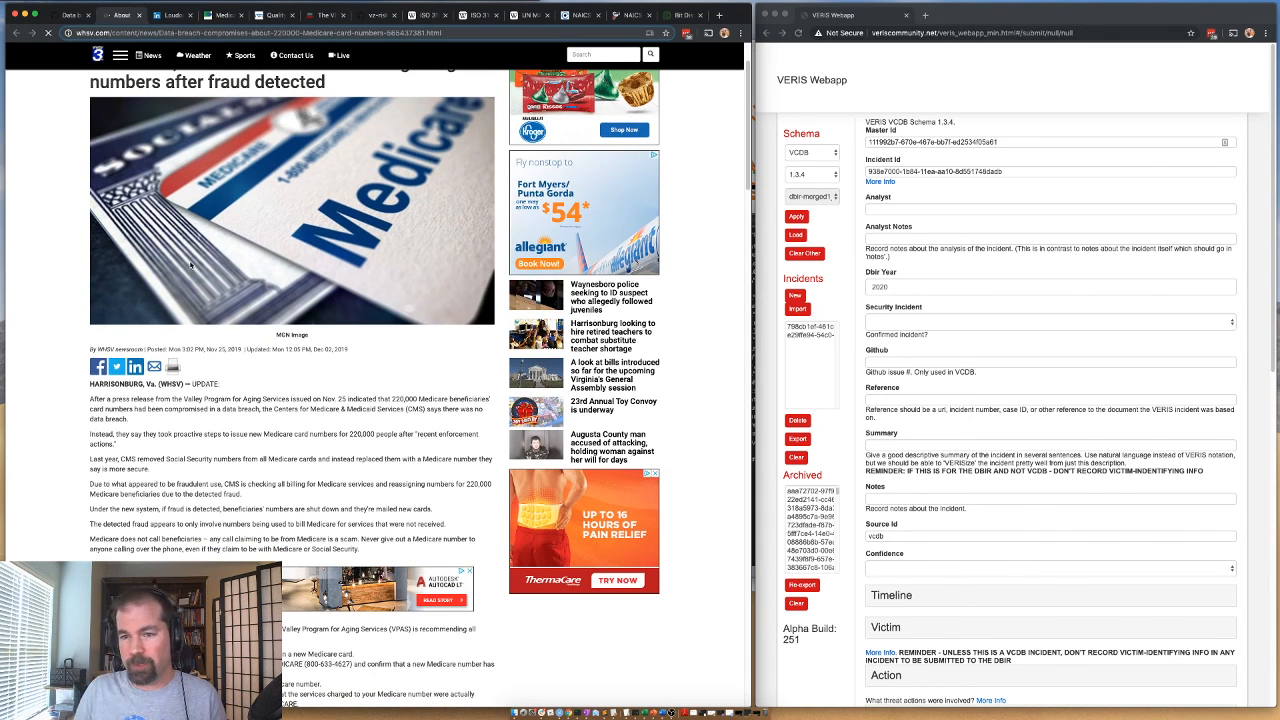
{"action": "scroll", "coordinate": [180, 260], "scroll_direction": "down", "scroll_amount": 5}
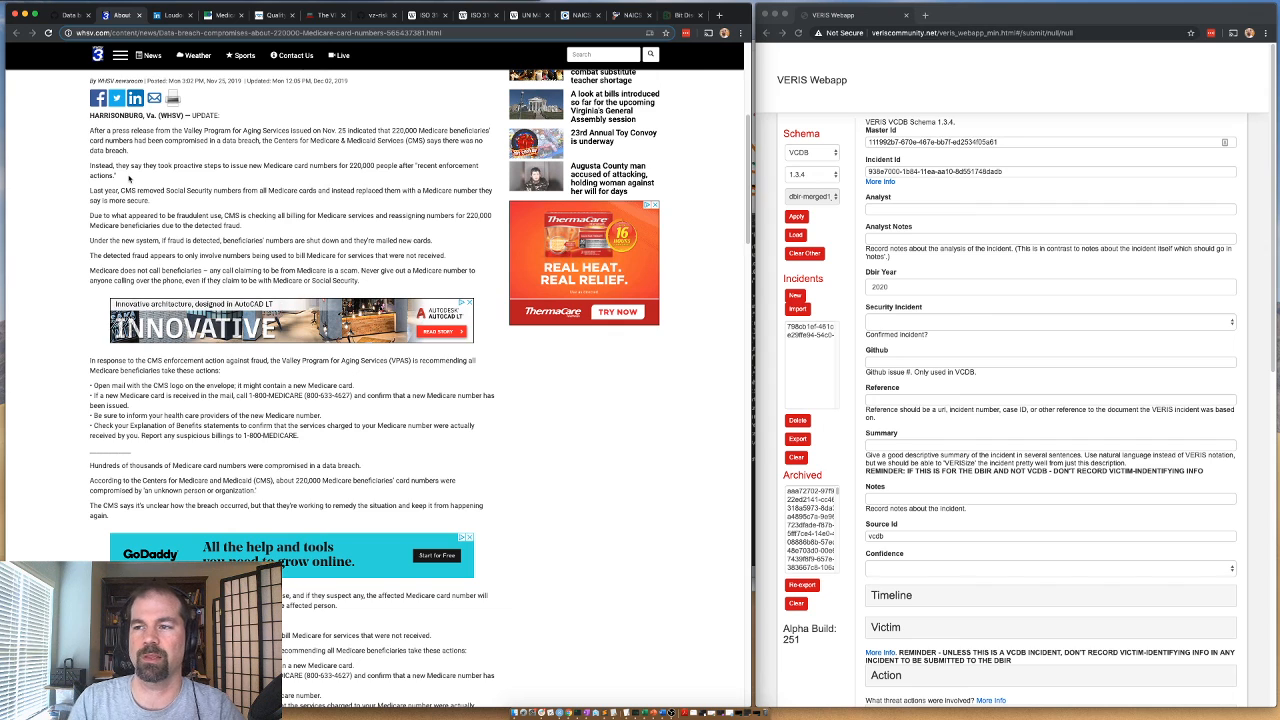
Return to issue #14586 and select the invalid label for it.
{"action": "left_click", "coordinate": [70, 16]}
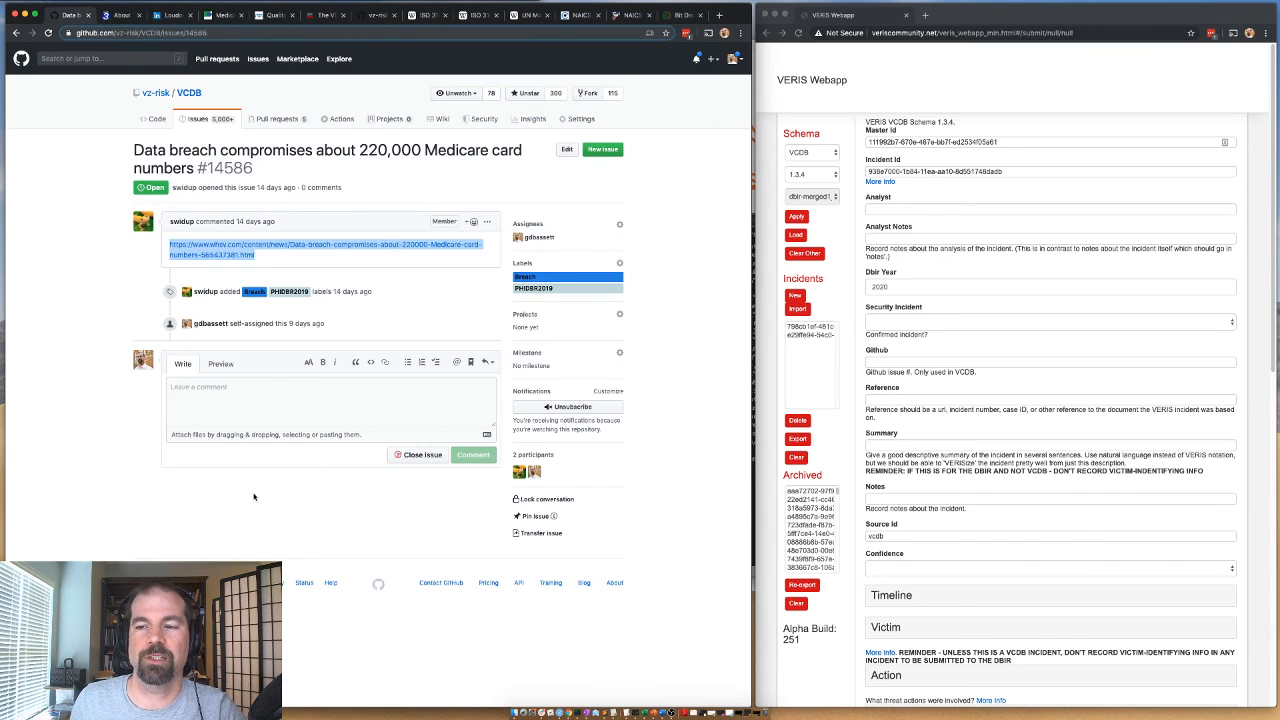
{"action": "left_click", "coordinate": [622, 262]}
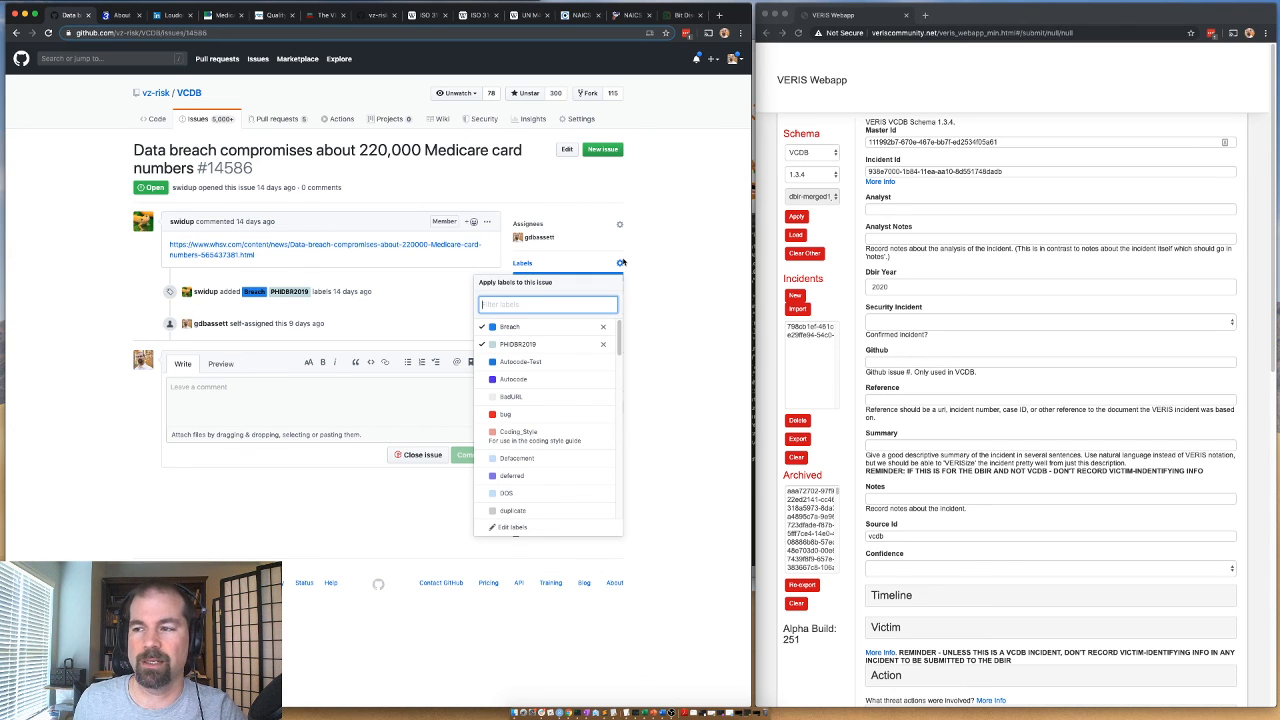
{"action": "scroll", "coordinate": [548, 430], "scroll_direction": "down", "scroll_amount": 5}
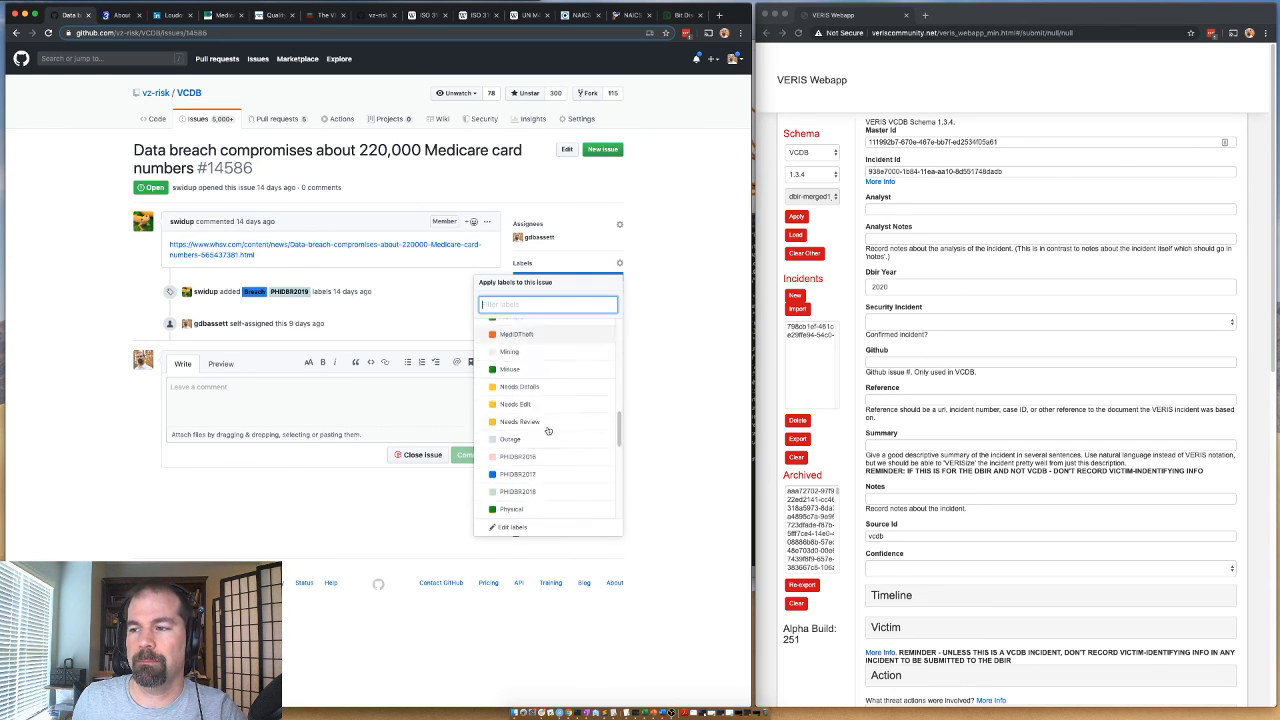
{"action": "scroll", "coordinate": [545, 425], "scroll_direction": "down", "scroll_amount": 2}
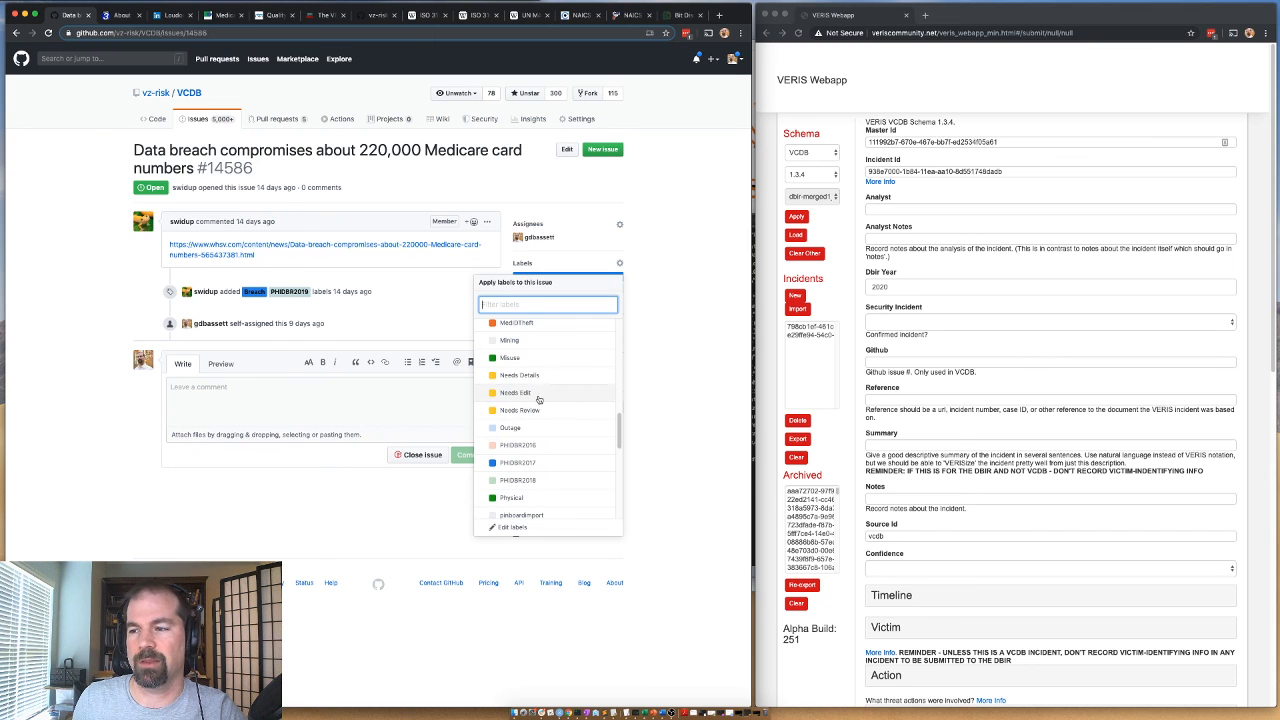
{"action": "scroll", "coordinate": [548, 410], "scroll_direction": "down", "scroll_amount": 5}
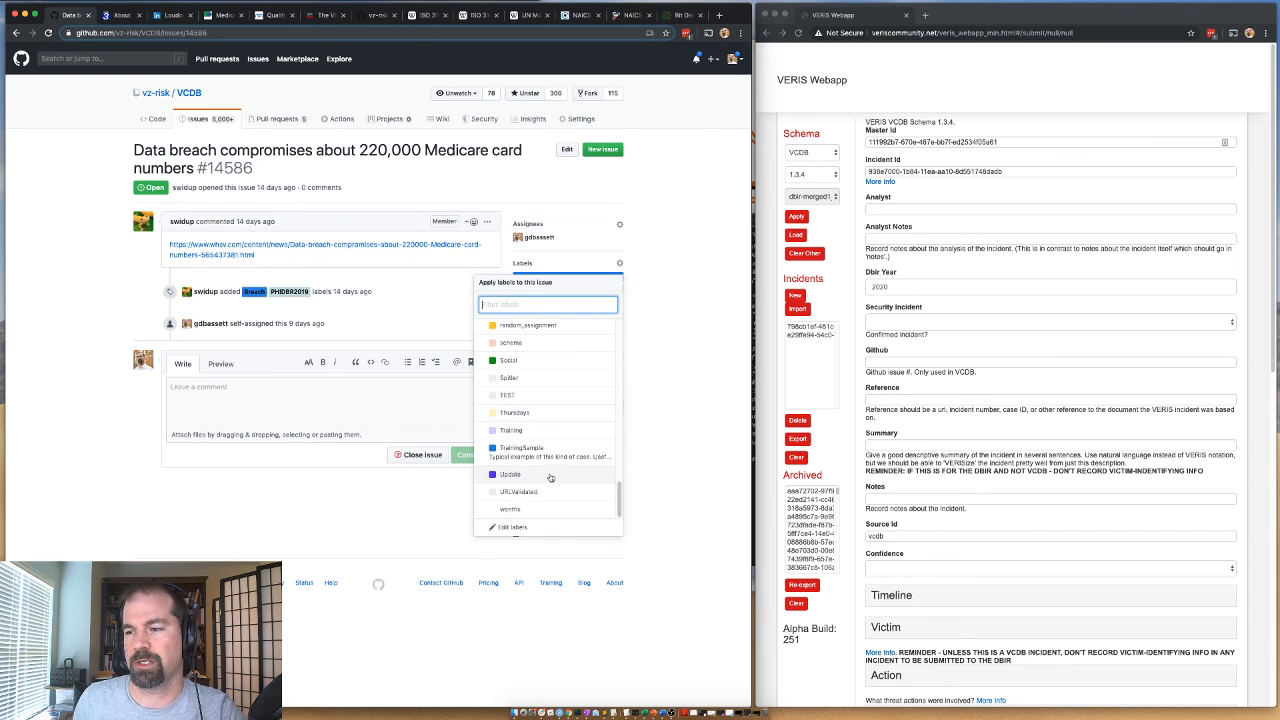
{"action": "scroll", "coordinate": [550, 478], "scroll_direction": "up", "scroll_amount": 12}
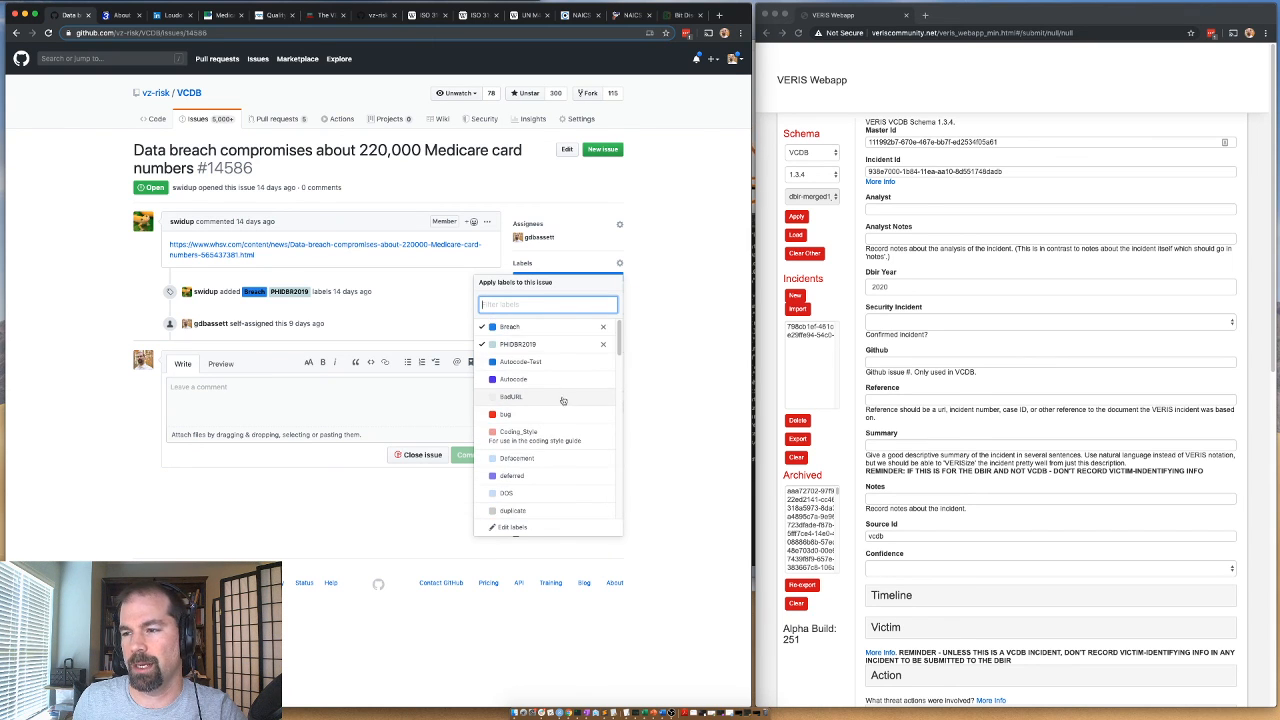
{"action": "scroll", "coordinate": [540, 440], "scroll_direction": "down", "scroll_amount": 2}
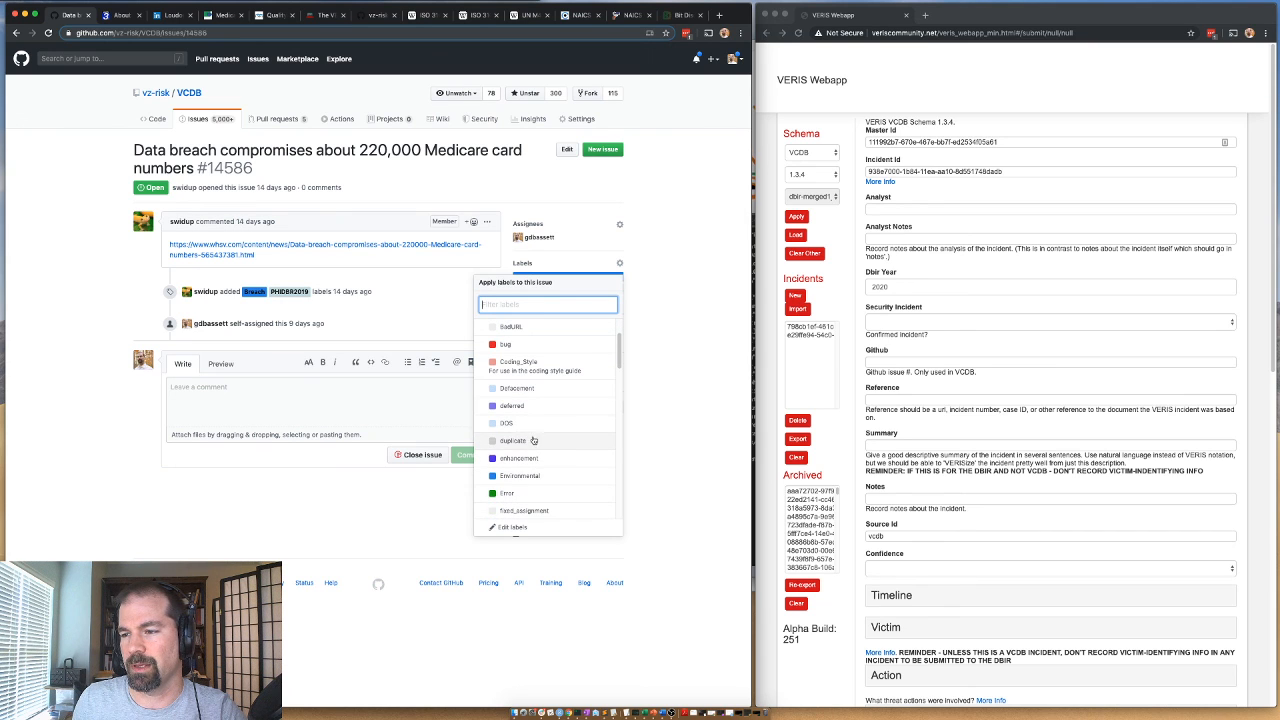
{"action": "scroll", "coordinate": [540, 442], "scroll_direction": "down", "scroll_amount": 2}
{"action": "scroll", "coordinate": [560, 445], "scroll_direction": "down", "scroll_amount": 5}
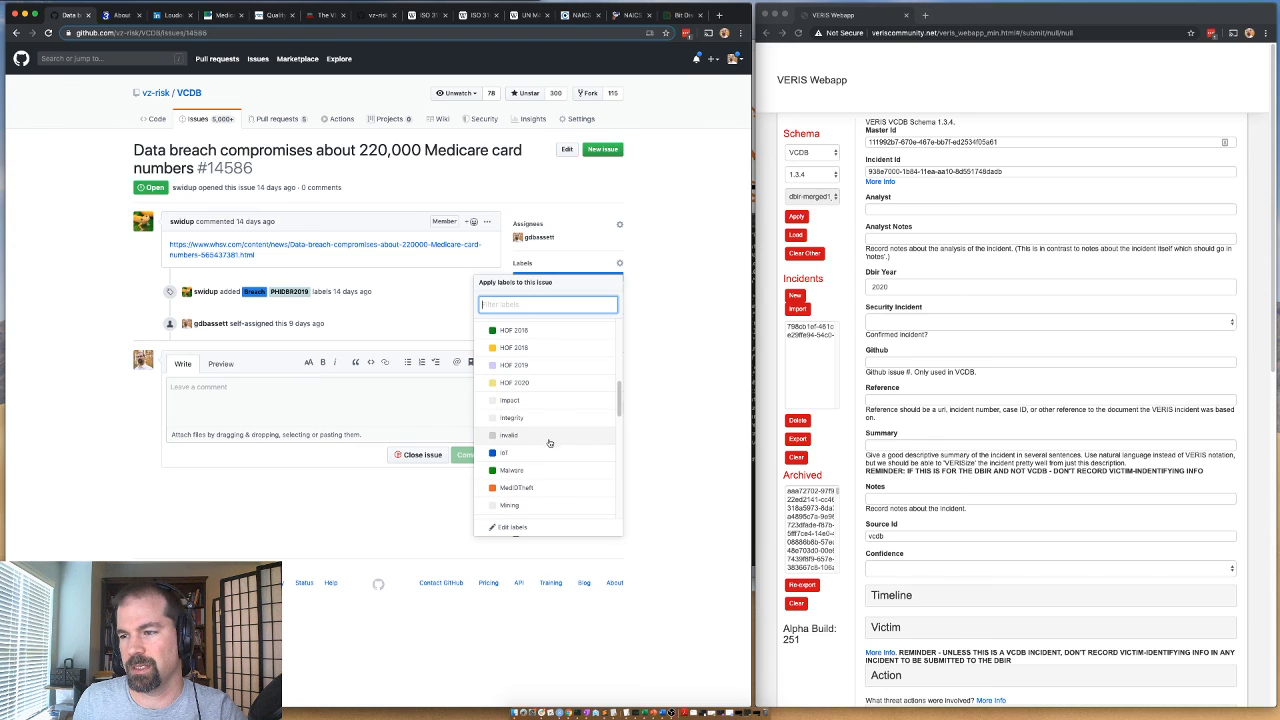
{"action": "left_click", "coordinate": [527, 438]}
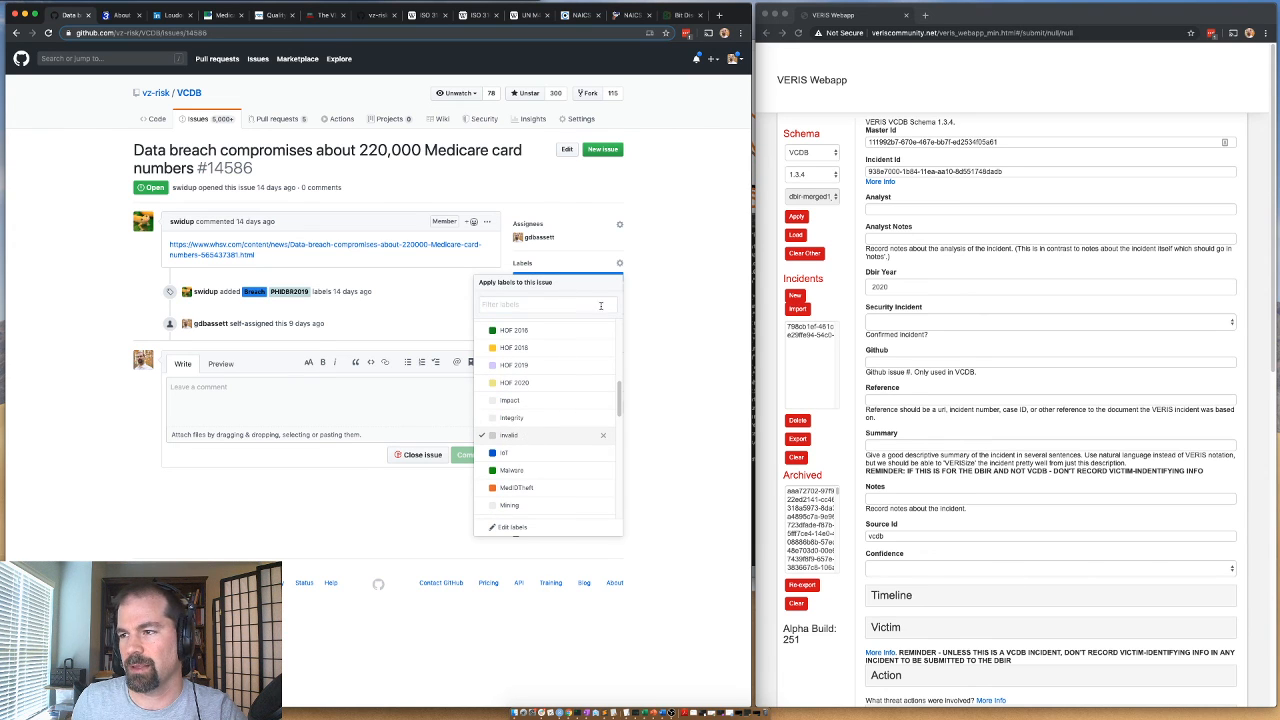
Look through the remaining labels for issue #14586 and apply the label selection.
{"action": "scroll", "coordinate": [535, 440], "scroll_direction": "down", "scroll_amount": 3}
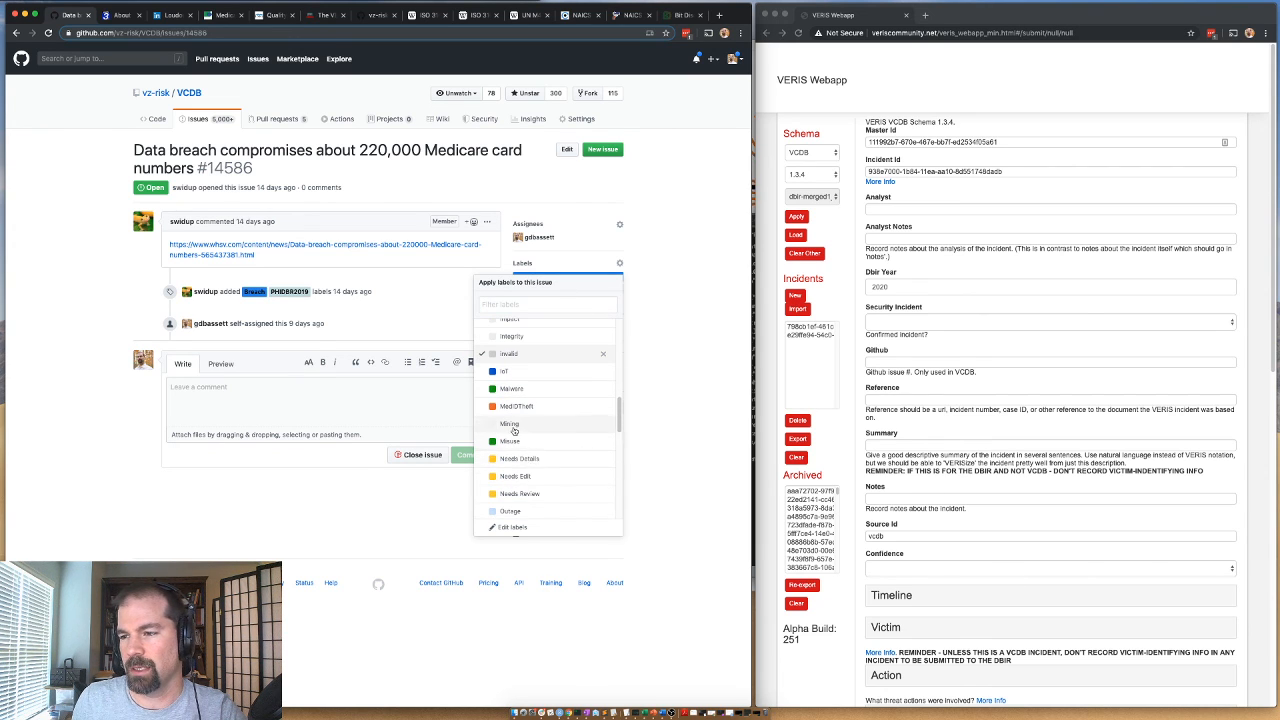
{"action": "scroll", "coordinate": [530, 436], "scroll_direction": "down", "scroll_amount": 5}
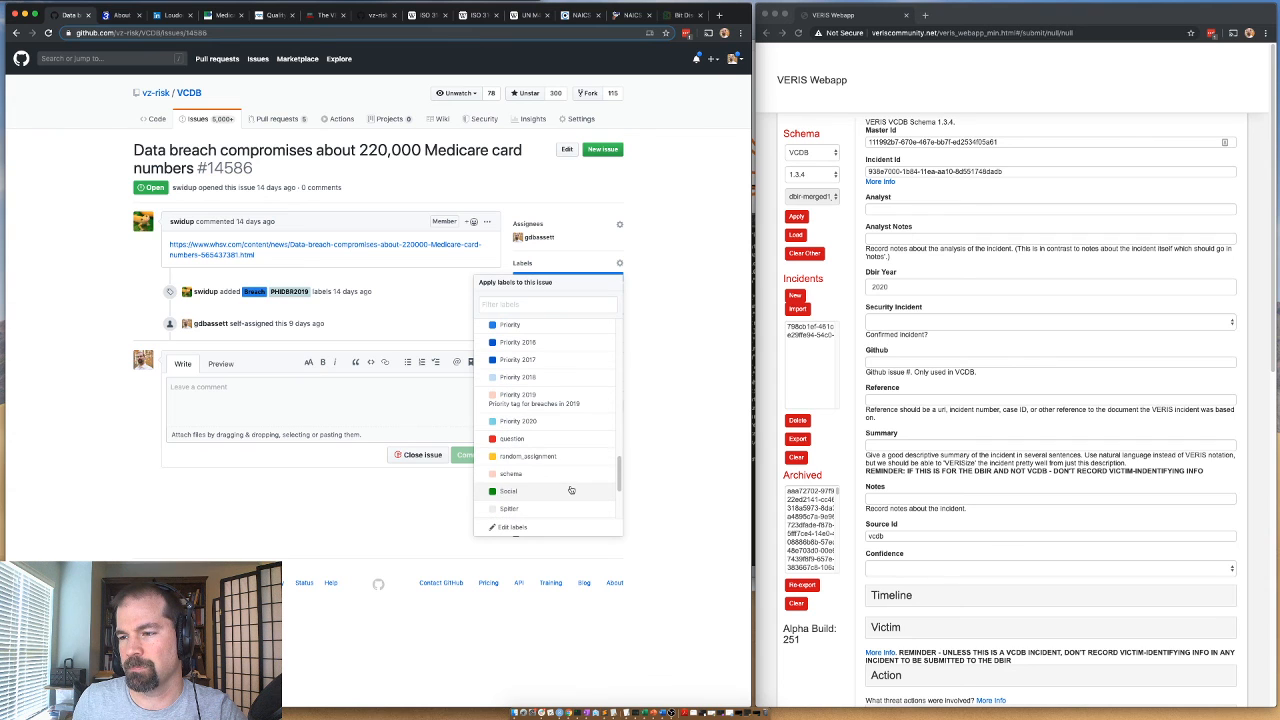
{"action": "scroll", "coordinate": [520, 468], "scroll_direction": "down", "scroll_amount": 3}
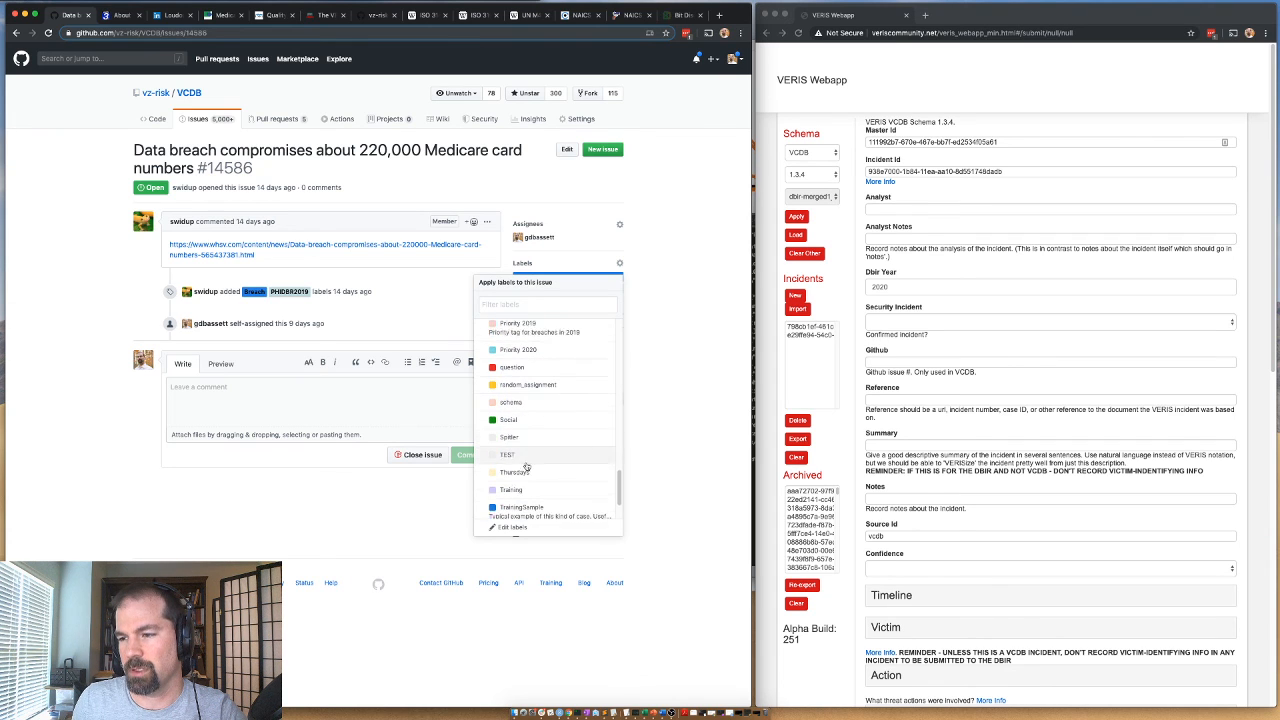
{"action": "scroll", "coordinate": [540, 470], "scroll_direction": "down", "scroll_amount": 2}
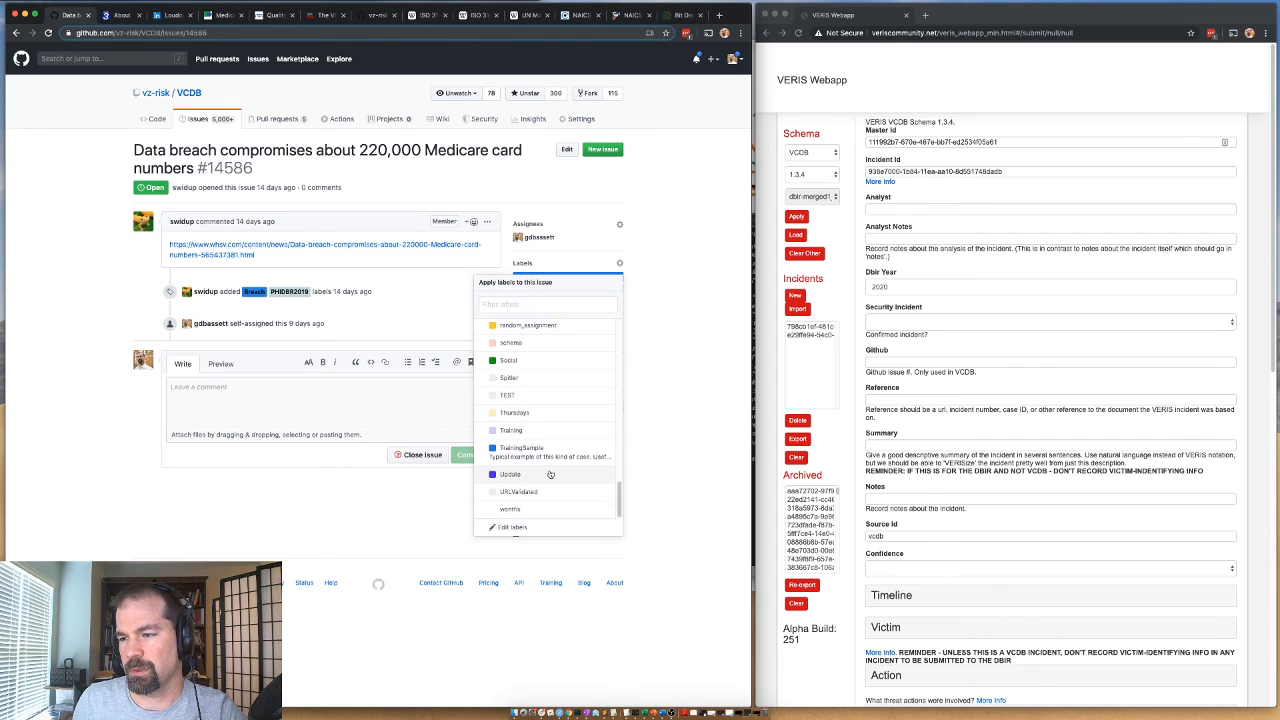
{"action": "scroll", "coordinate": [558, 478], "scroll_direction": "up", "scroll_amount": 10}
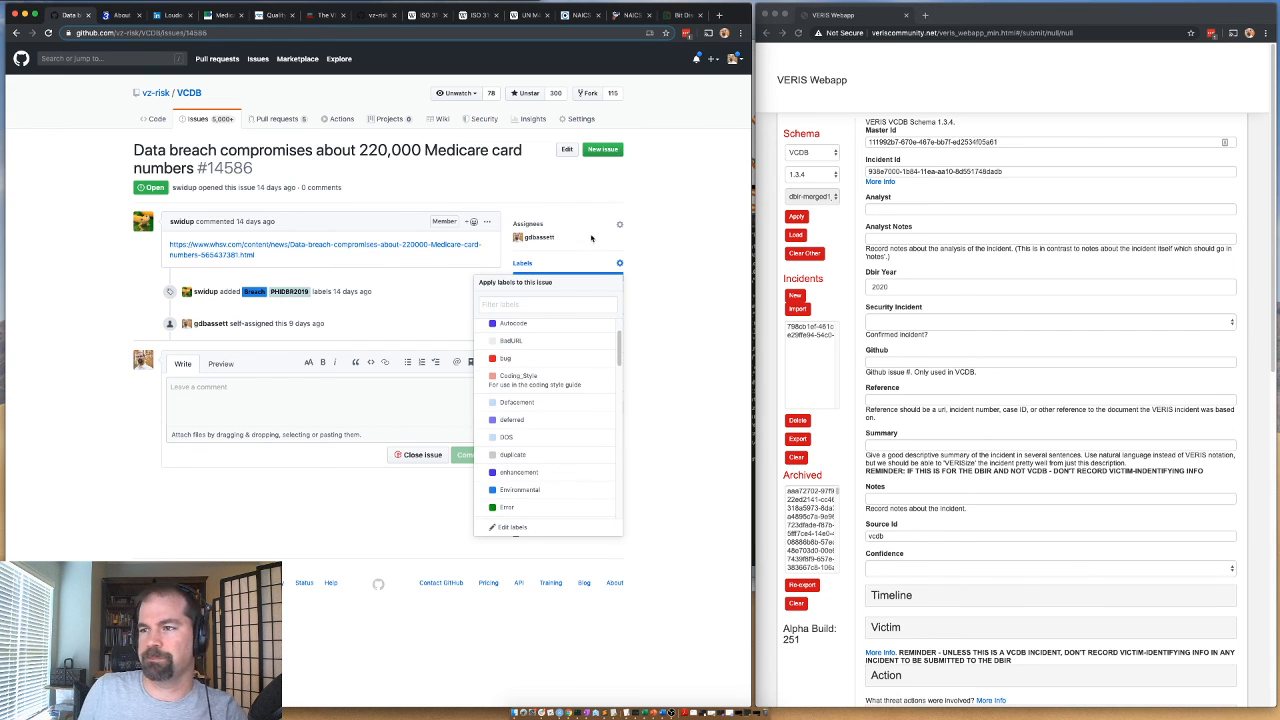
{"action": "left_click", "coordinate": [685, 230]}
Remove the current assignee from issue #14586.
{"action": "left_click", "coordinate": [619, 224]}
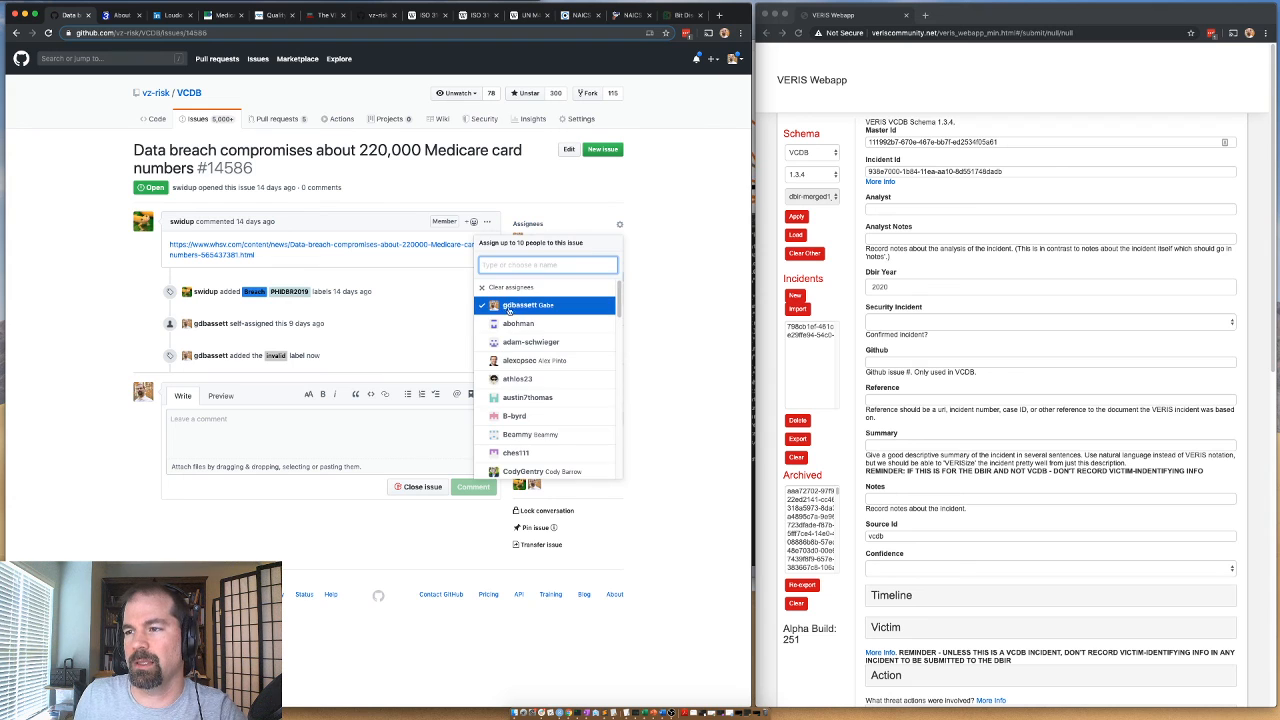
{"action": "left_click", "coordinate": [504, 310]}
{"action": "left_click", "coordinate": [353, 489]}
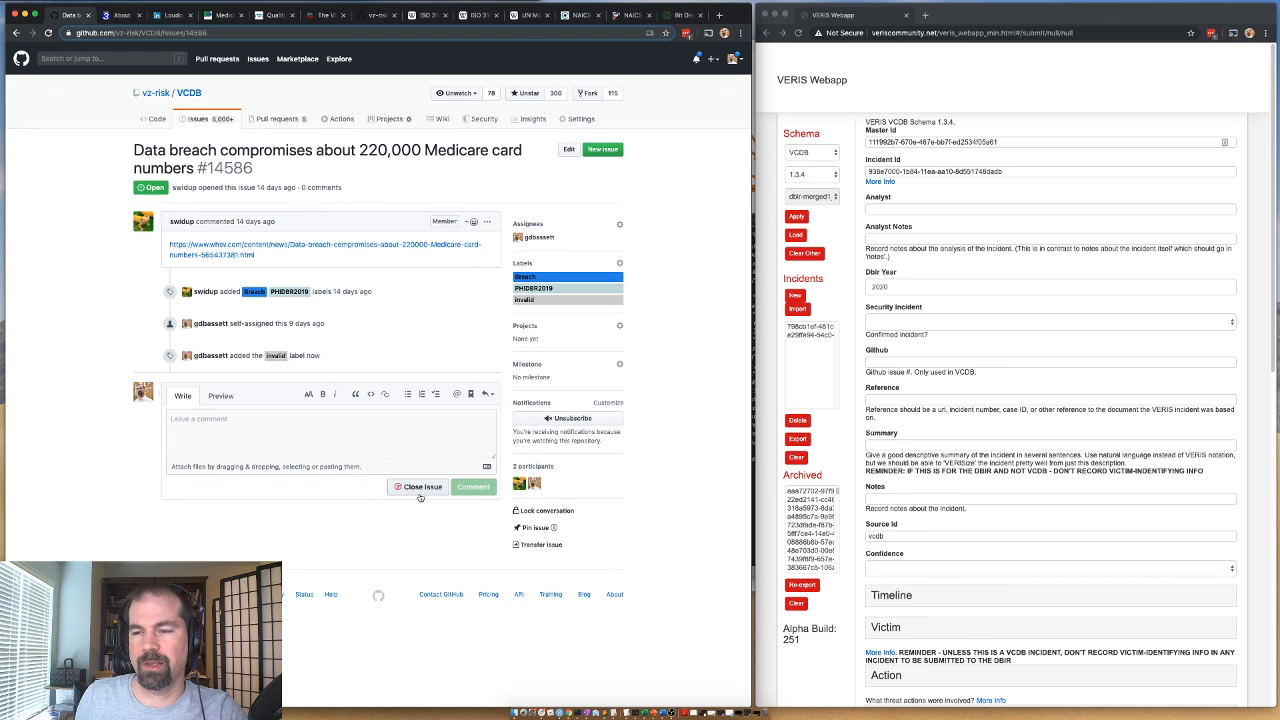
Begin a comment on issue #14586 with the sentence "Not a breach.".
{"action": "left_click", "coordinate": [323, 455]}
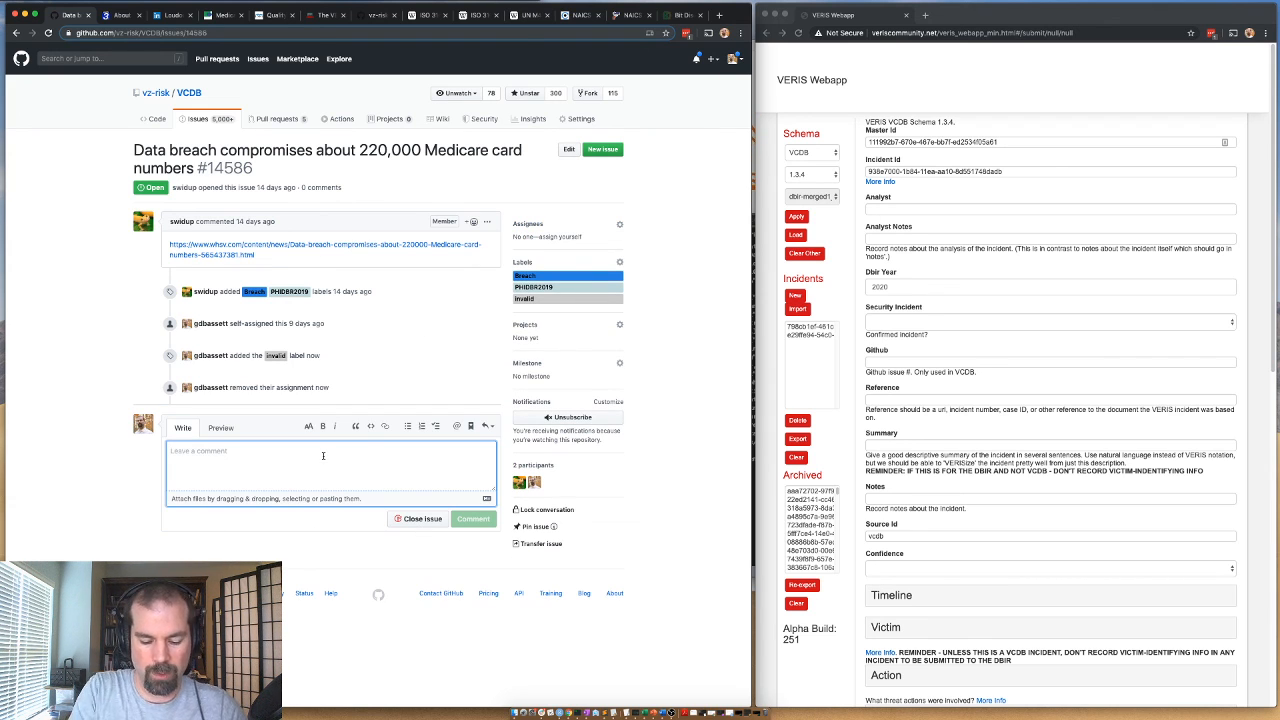
{"action": "type", "text": "THIS"}
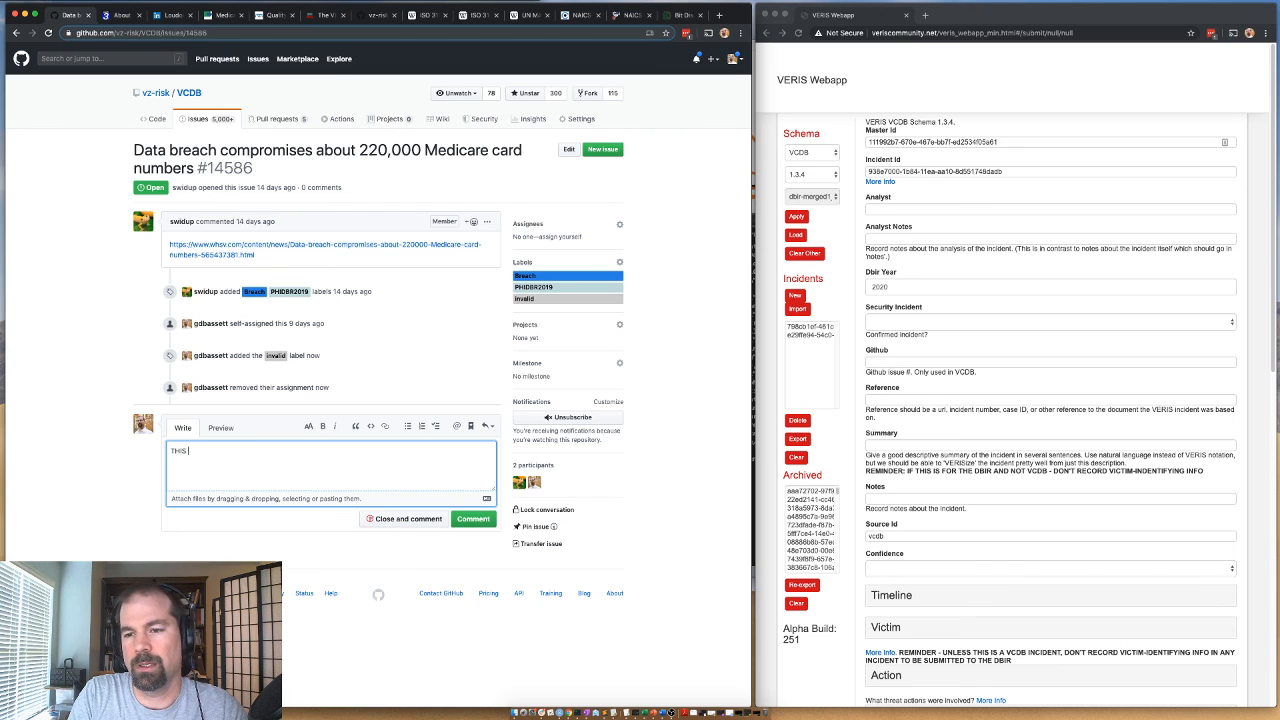
{"action": "key", "text": "BackSpace"}
{"action": "key", "text": "BackSpace"}
{"action": "key", "text": "BackSpace"}
{"action": "key", "text": "BackSpace"}
{"action": "type", "text": "NOT A"}
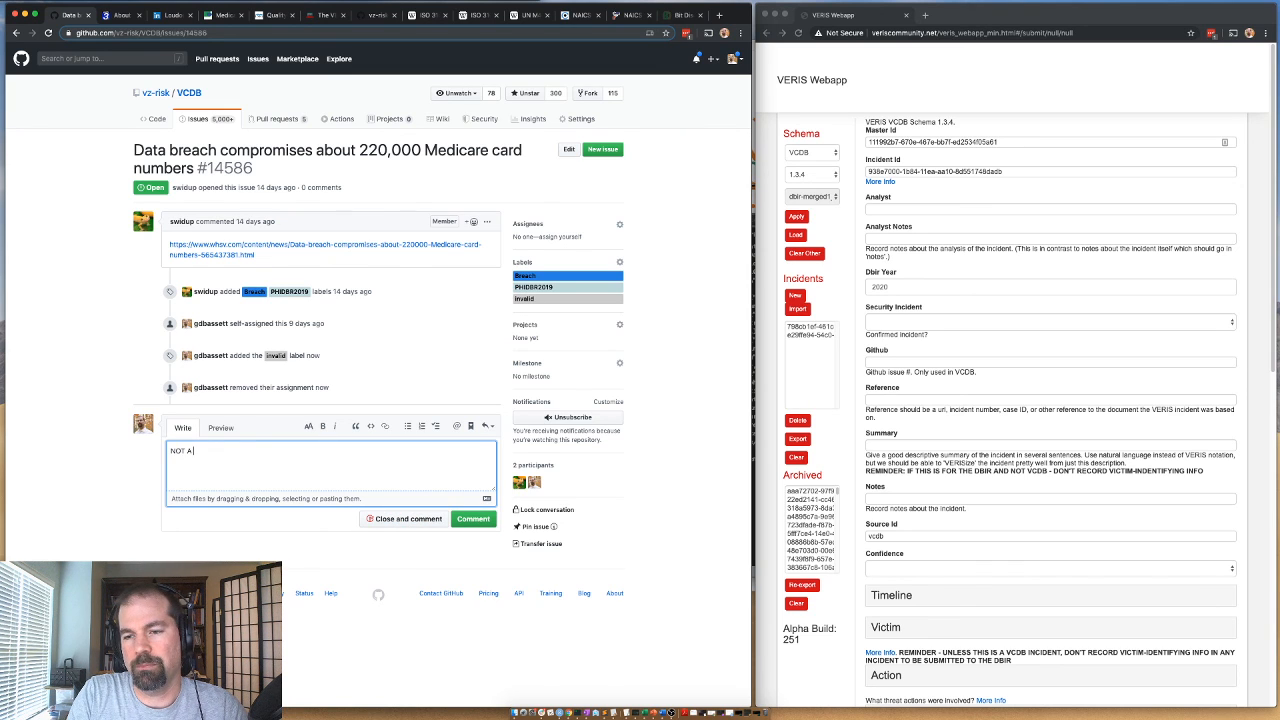
{"action": "key", "text": "BackSpace"}
{"action": "key", "text": "BackSpace"}
{"action": "type", "text": "ot a brea"}
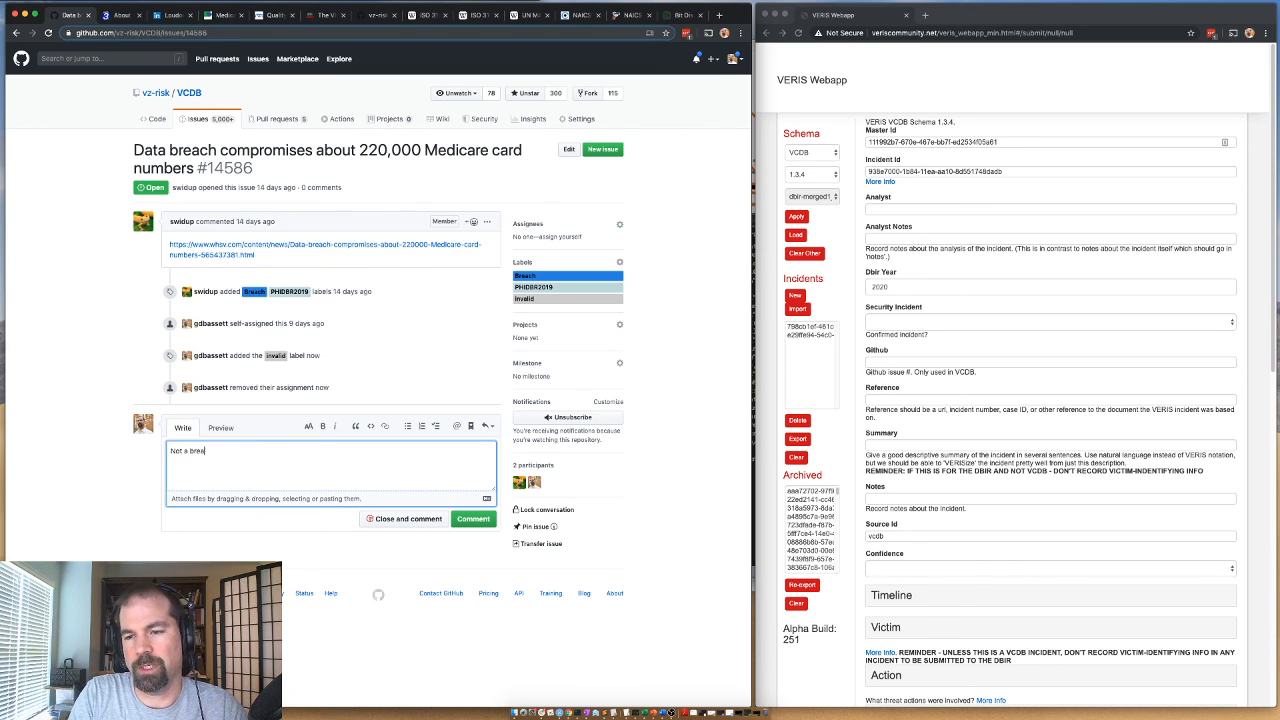
{"action": "type", "text": "ch.  Fraud dete"}
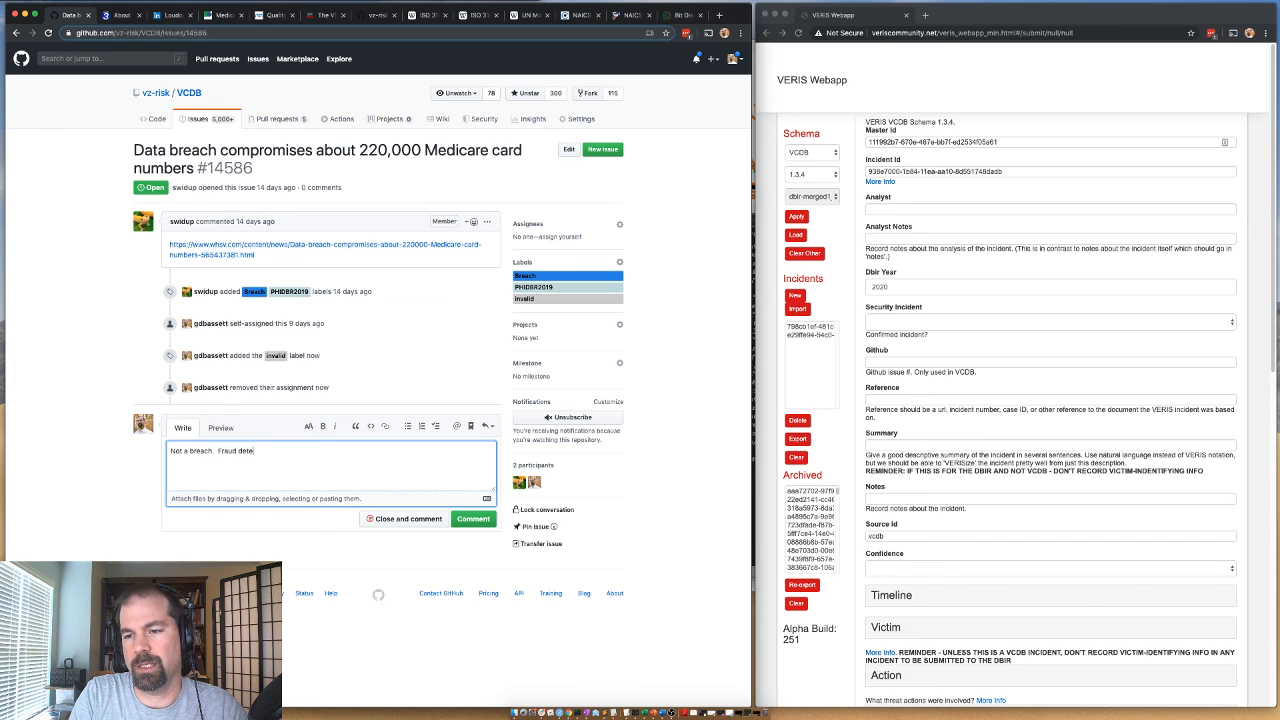
{"action": "type", "text": "cted on medicare "}
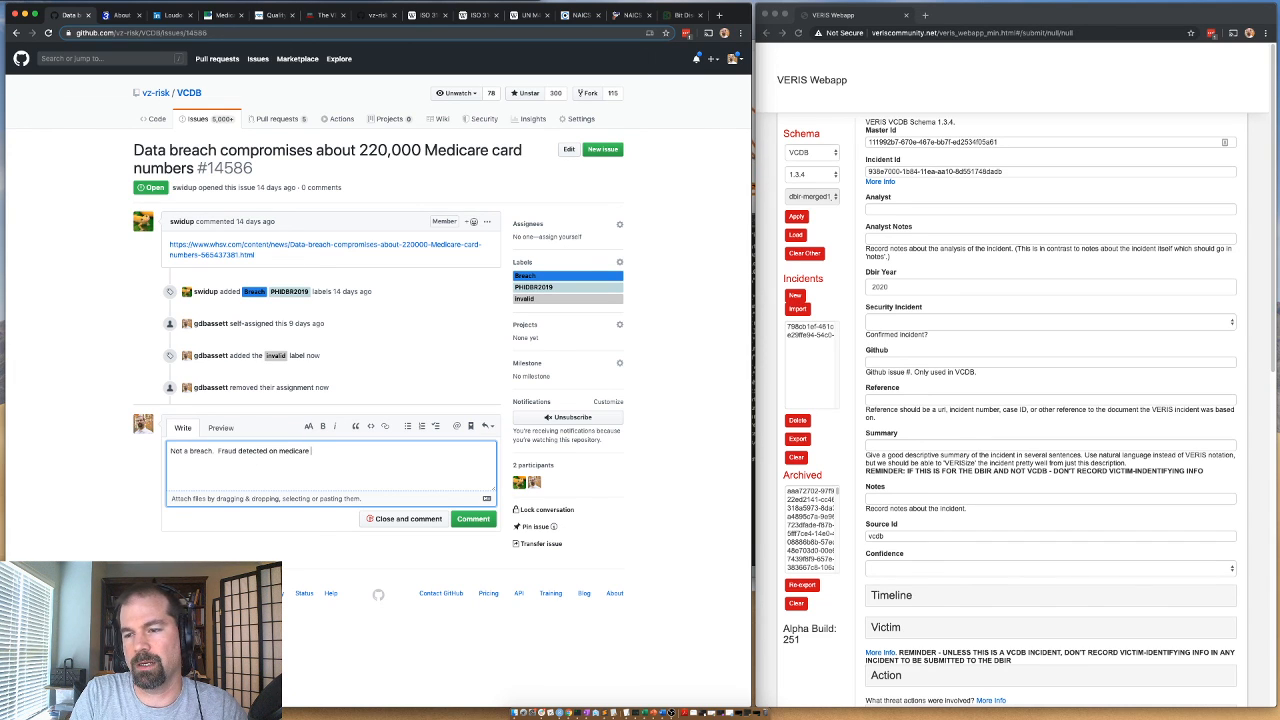
{"action": "type", "text": "card numbers, but source of"}
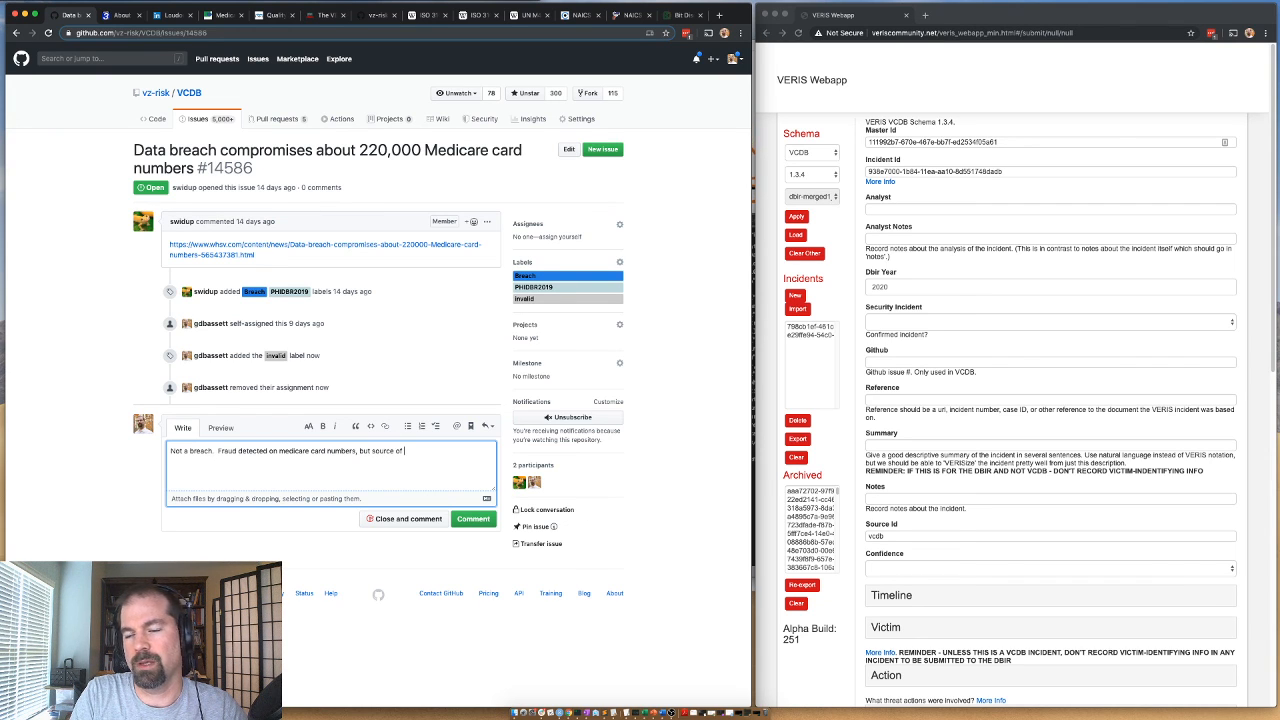
{"action": "type", "text": " numbers f"}
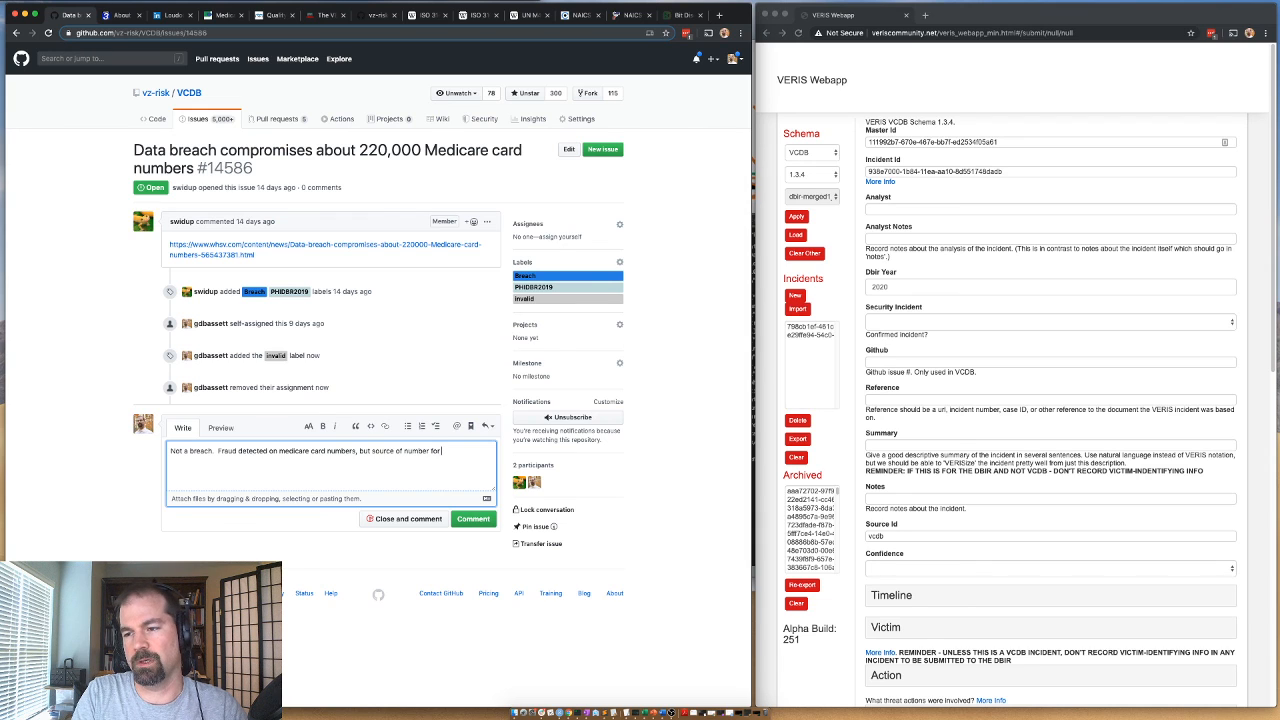
{"action": "type", "text": "ra"}
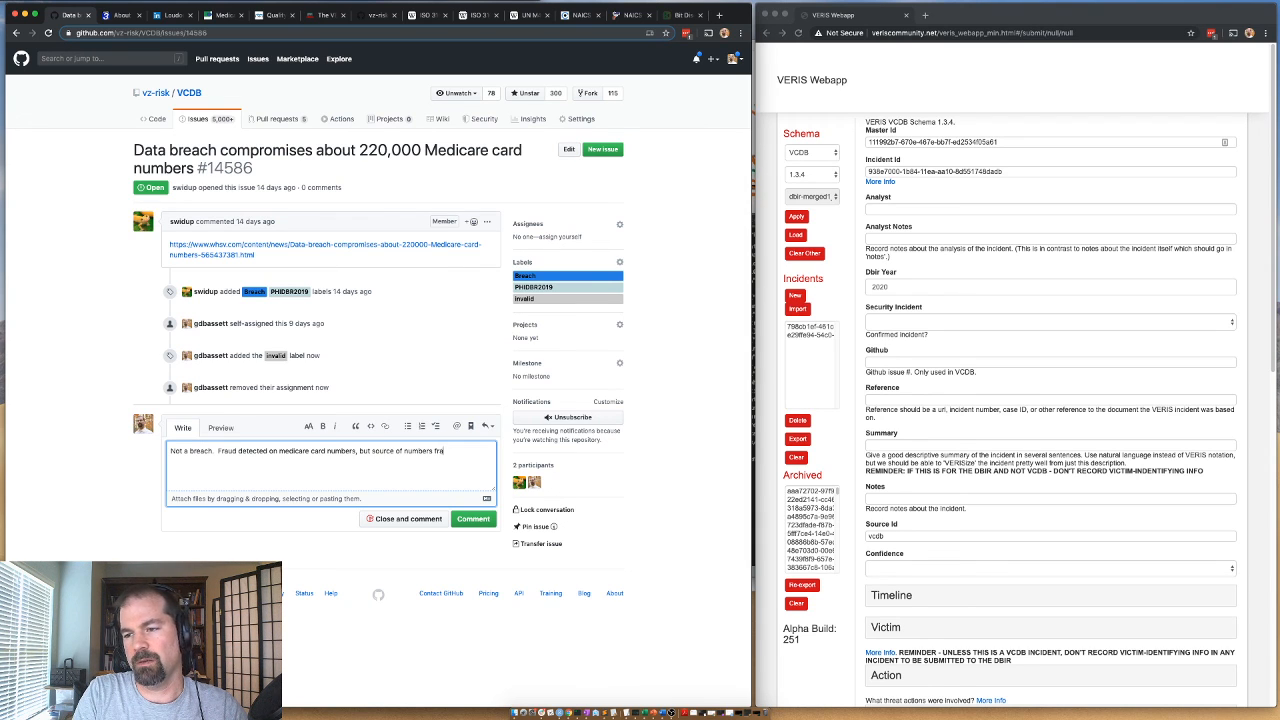
{"action": "type", "text": "ud is not known"}
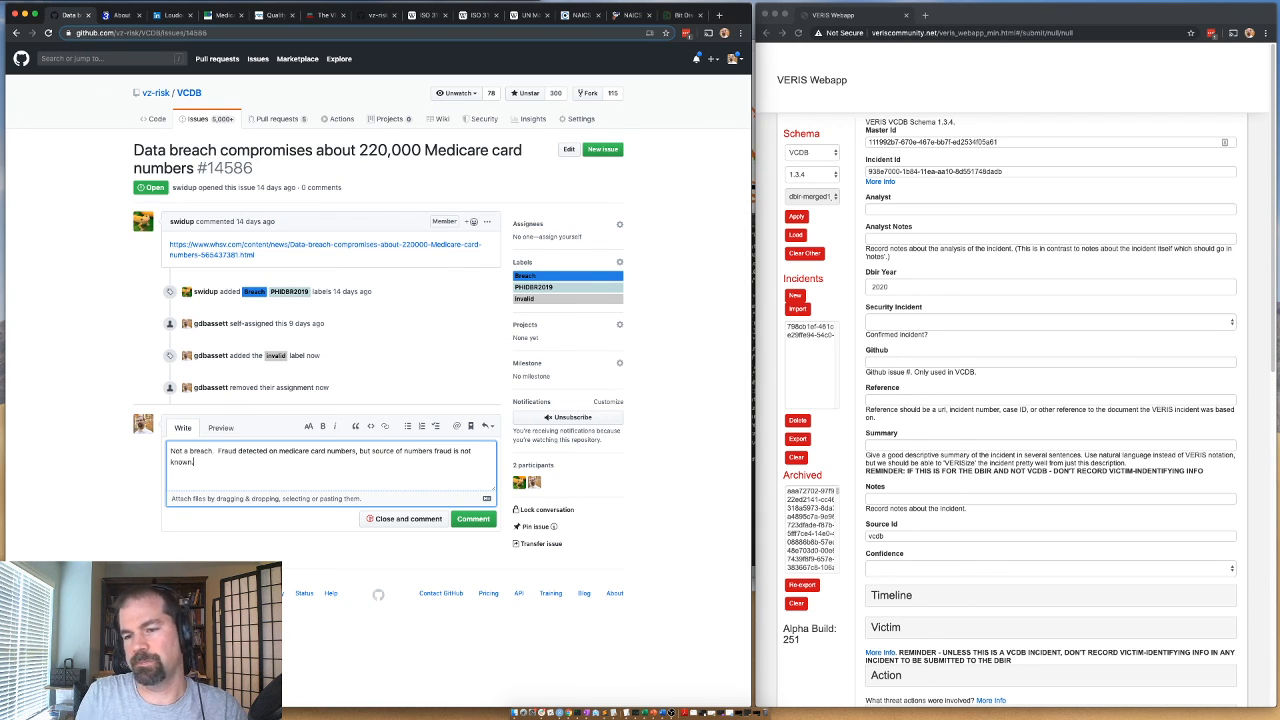
{"action": "type", "text": "."}
Add "Fraud detected on medicare card numbers, but source of numbers fraud is not known." to the comment and close the issue with it.
{"action": "left_click", "coordinate": [411, 521]}
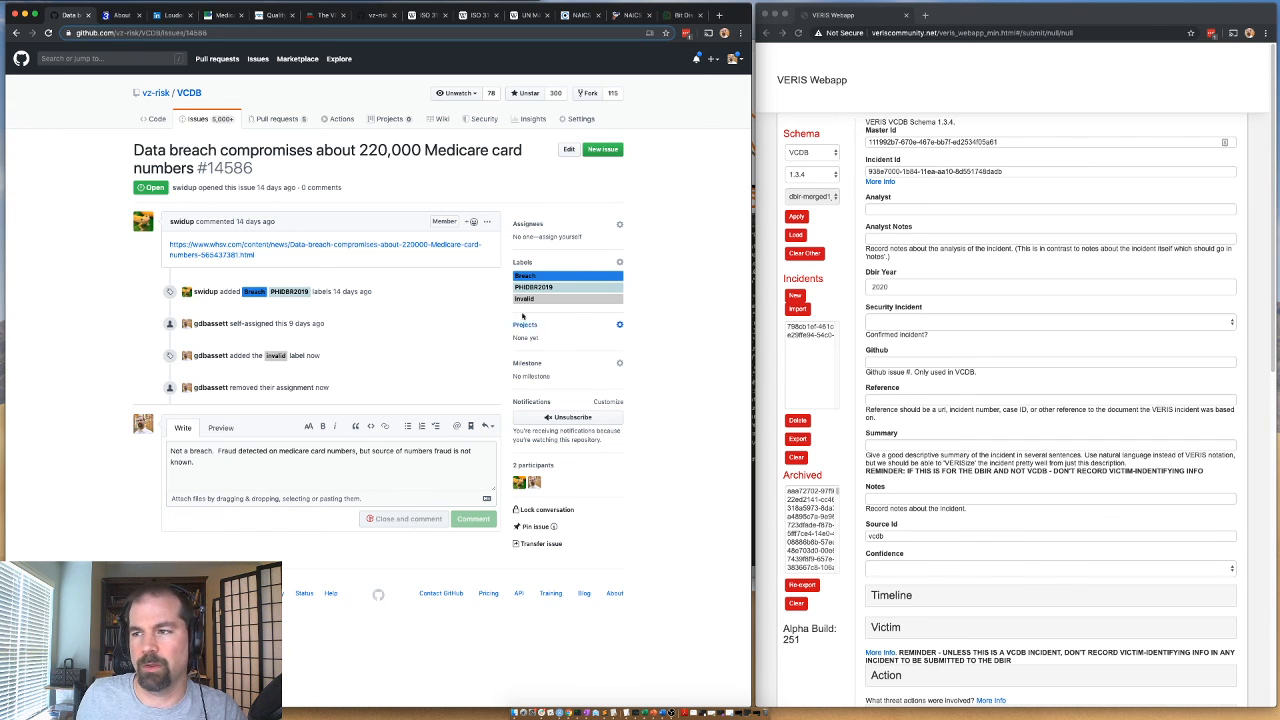
Return to the assigned issues list, open "Notice of Data Security Incident - CAH Holdings", and open its PR Newswire link in a new tab.
{"action": "left_click", "coordinate": [17, 33]}
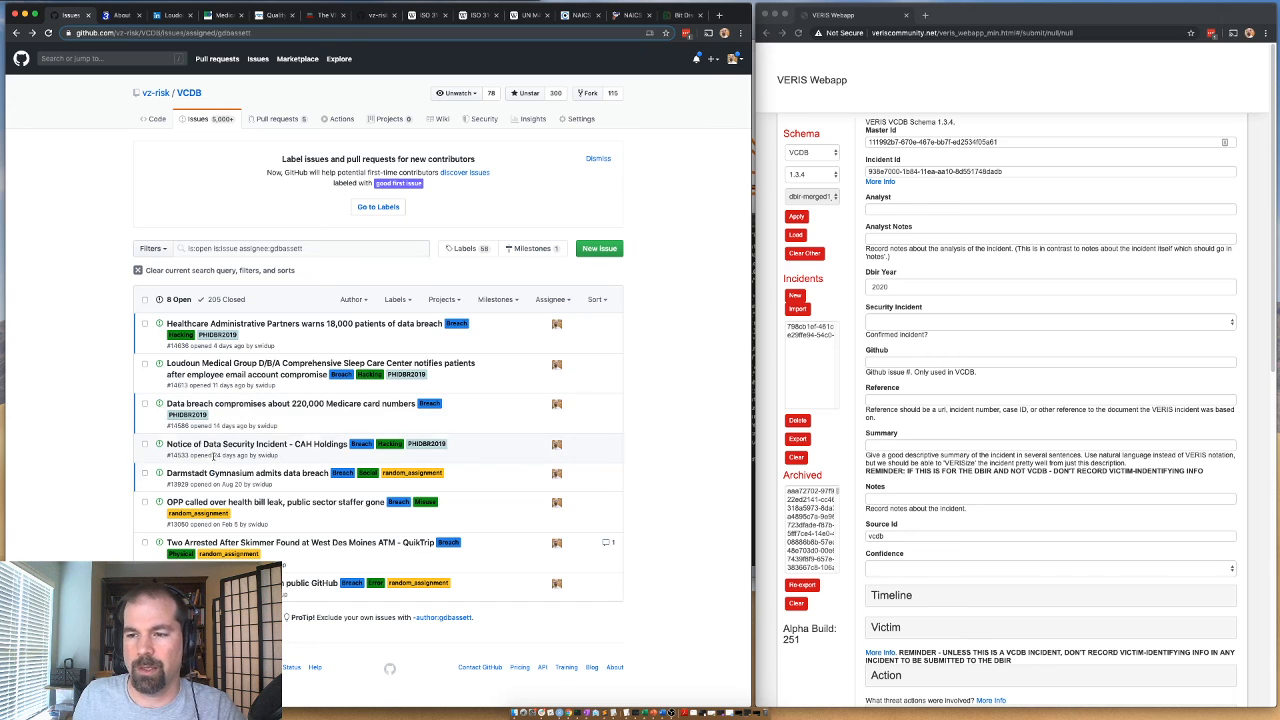
{"action": "mouse_move", "coordinate": [214, 449]}
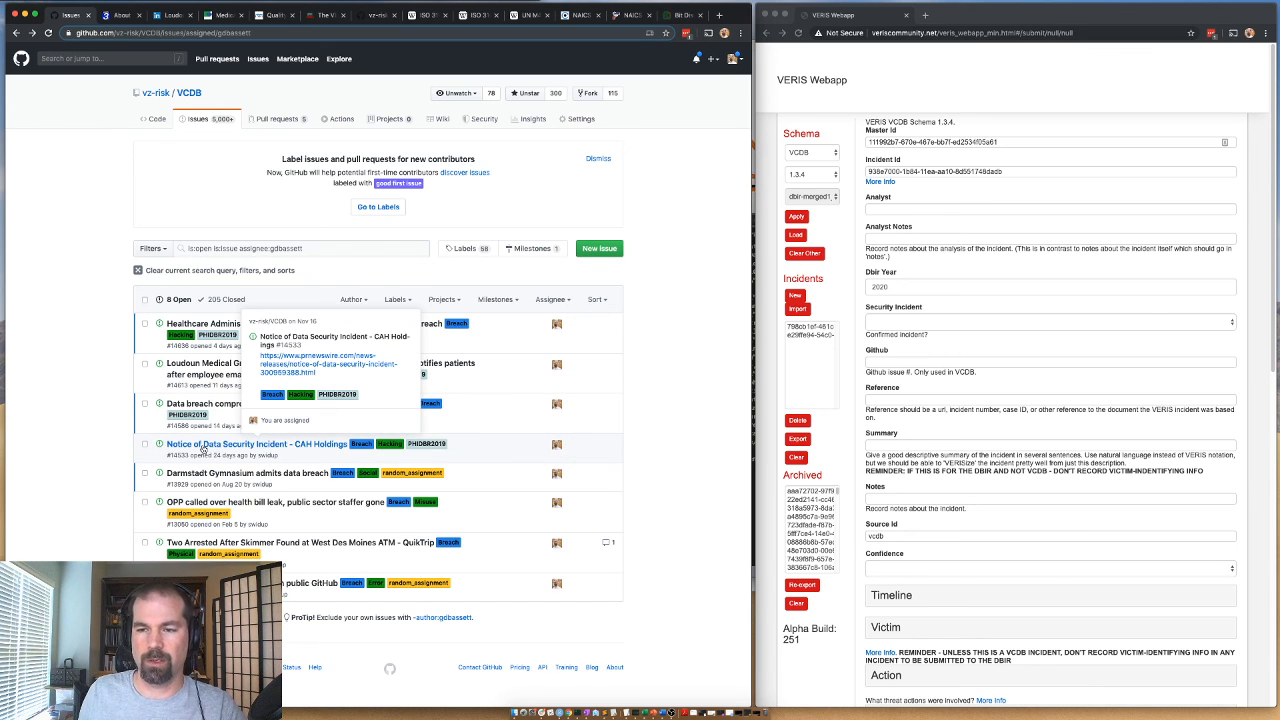
{"action": "left_click", "coordinate": [200, 449]}
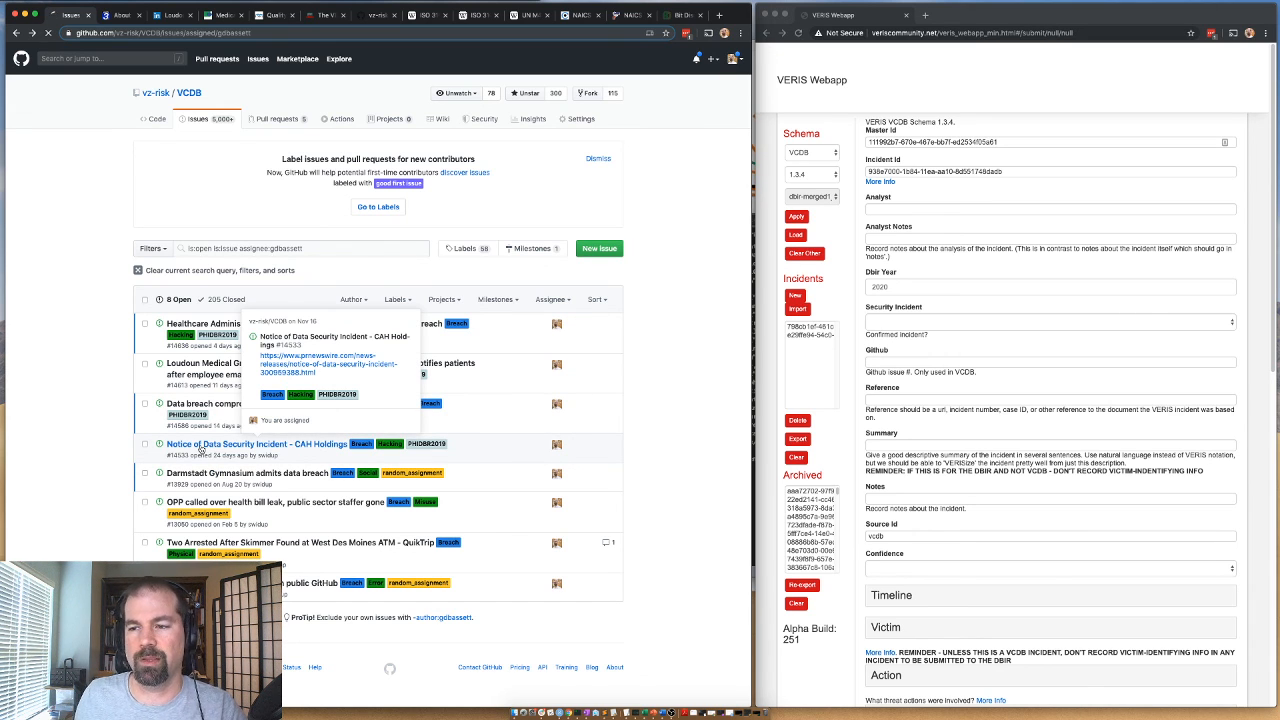
{"action": "right_click", "coordinate": [241, 227]}
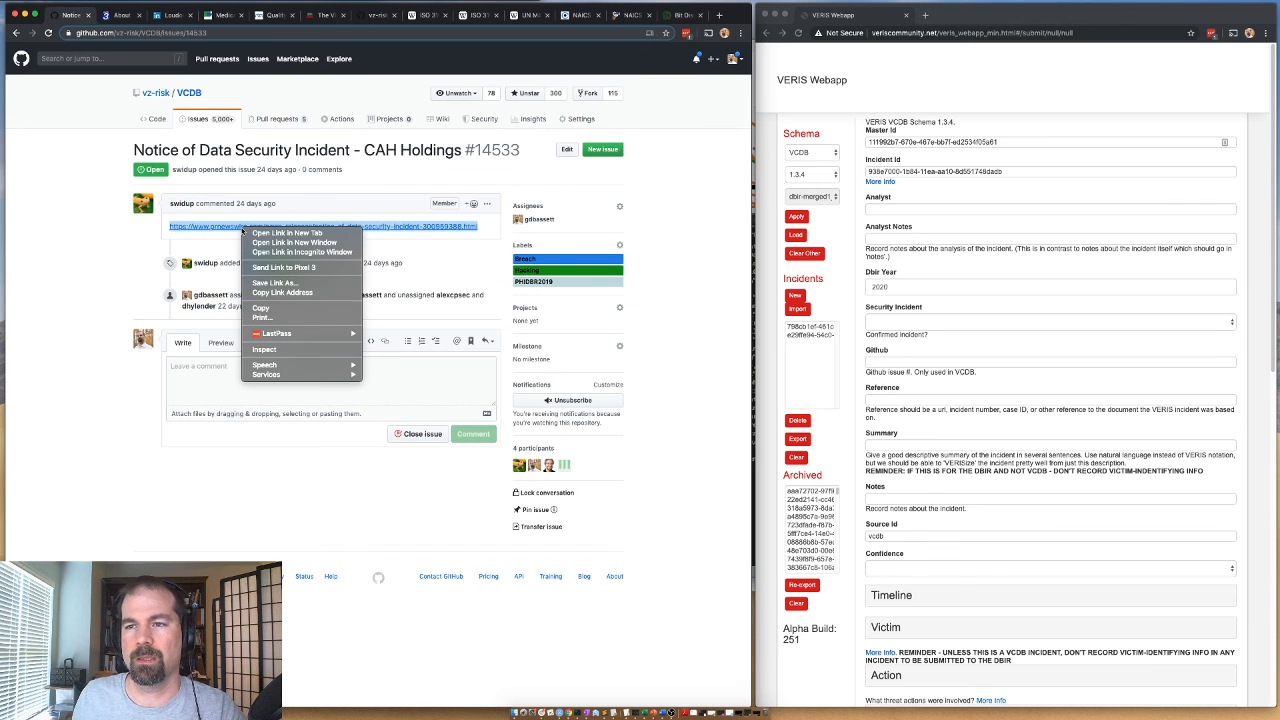
{"action": "left_click", "coordinate": [296, 234]}
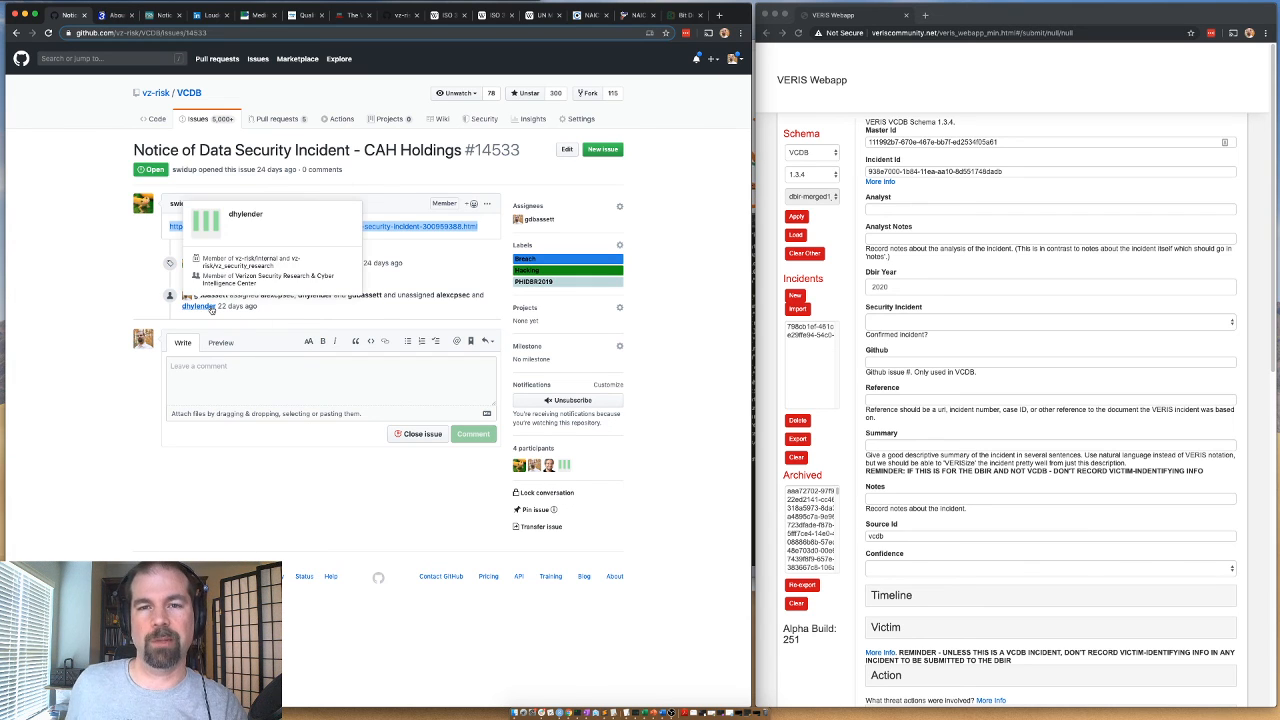
Close the WHSV Medicare article and read the CAH Holdings data security notice on PR Newswire.
{"action": "mouse_move", "coordinate": [323, 300]}
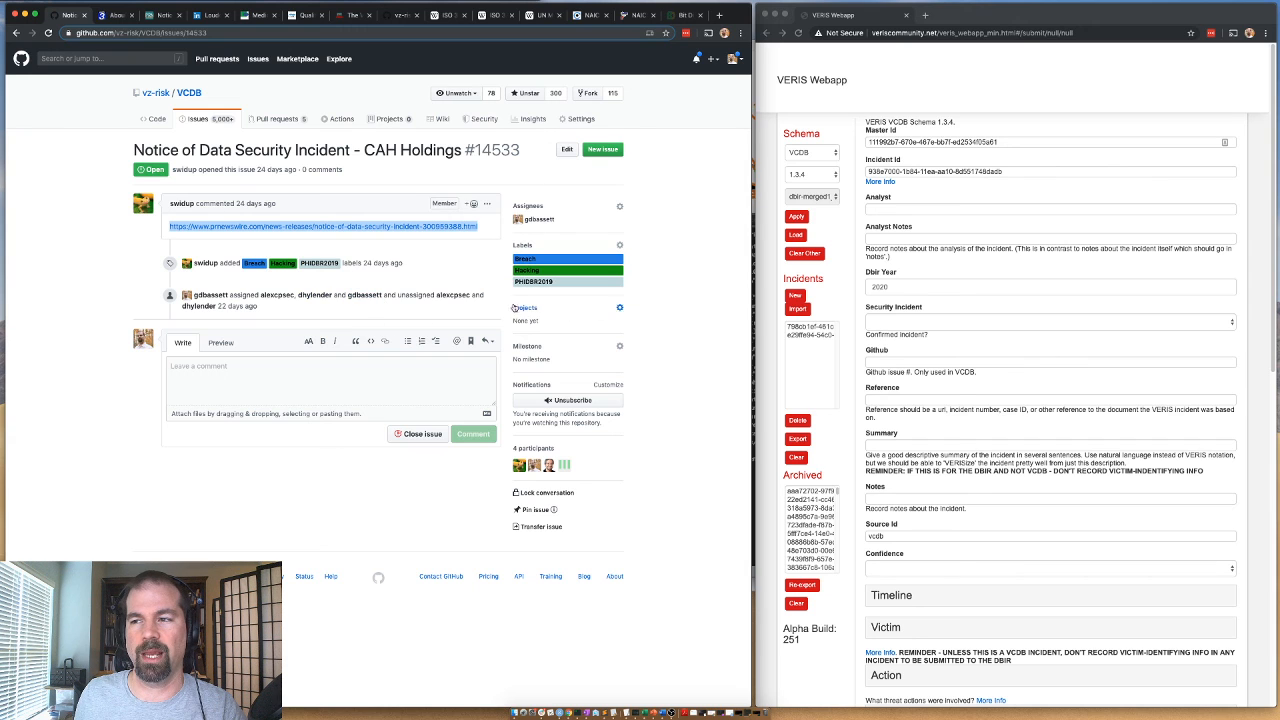
{"action": "left_click", "coordinate": [116, 17]}
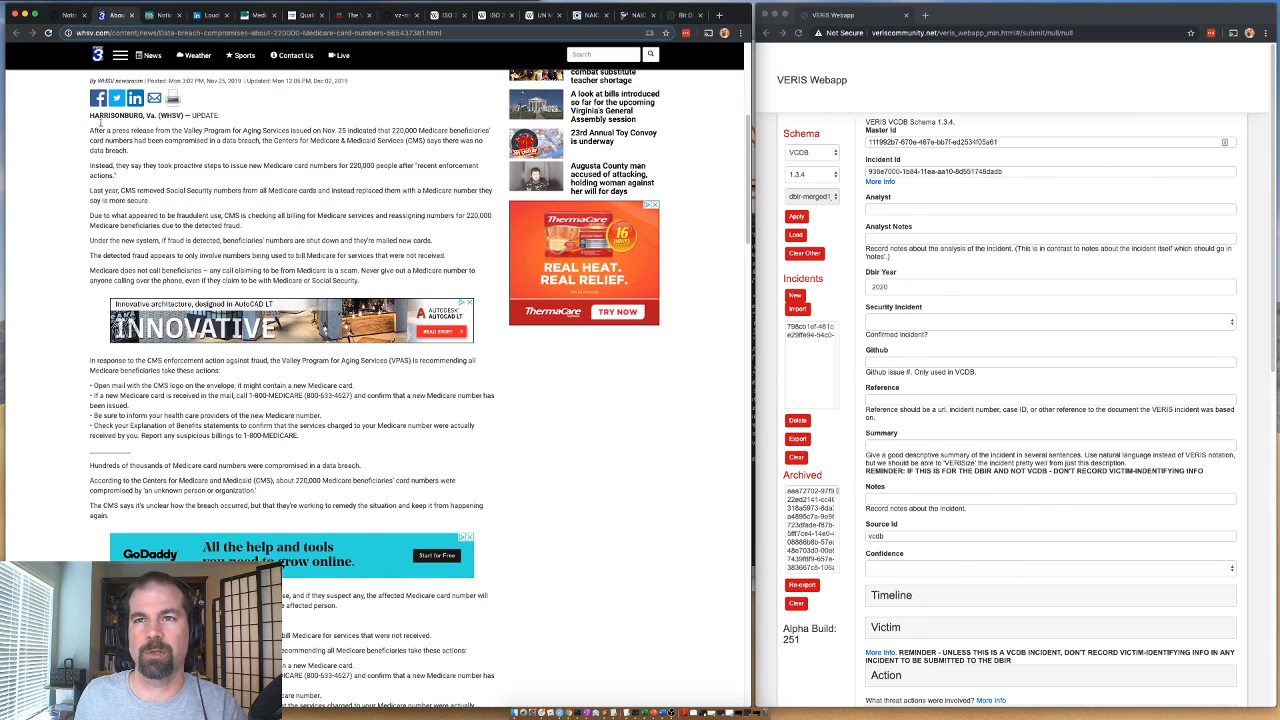
{"action": "scroll", "coordinate": [120, 130], "scroll_direction": "up", "scroll_amount": 4}
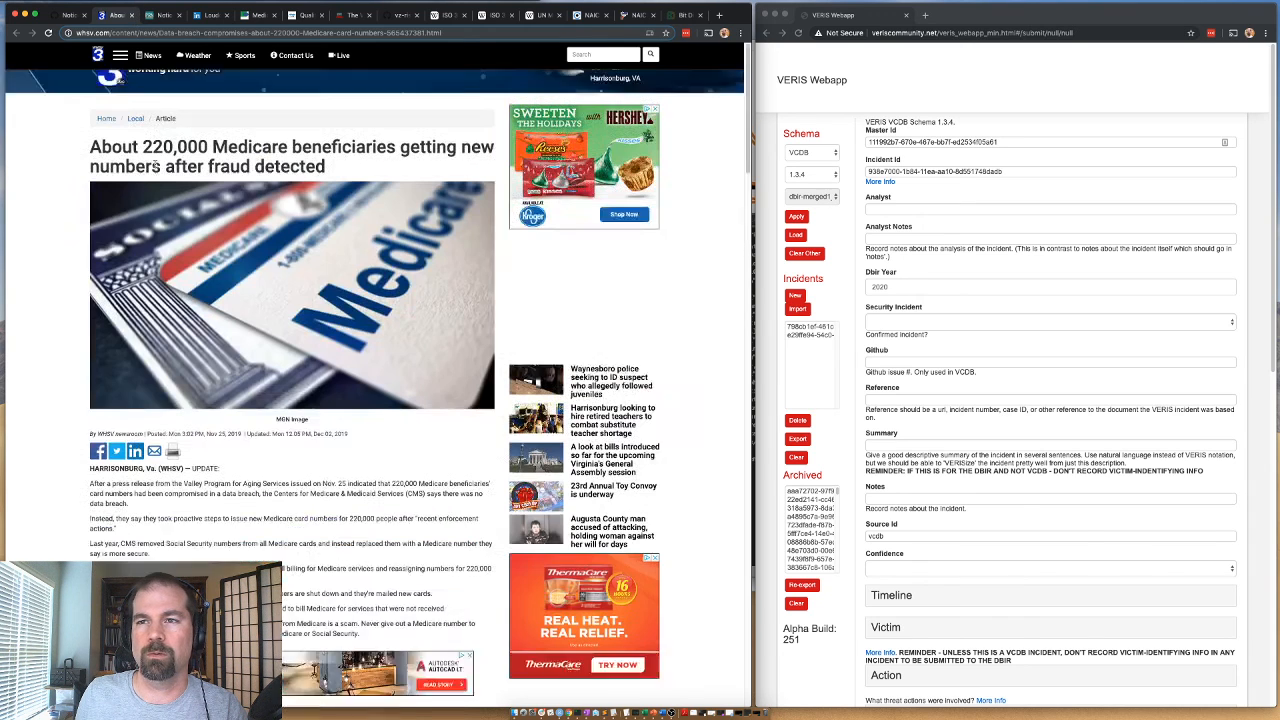
{"action": "left_click", "coordinate": [131, 16]}
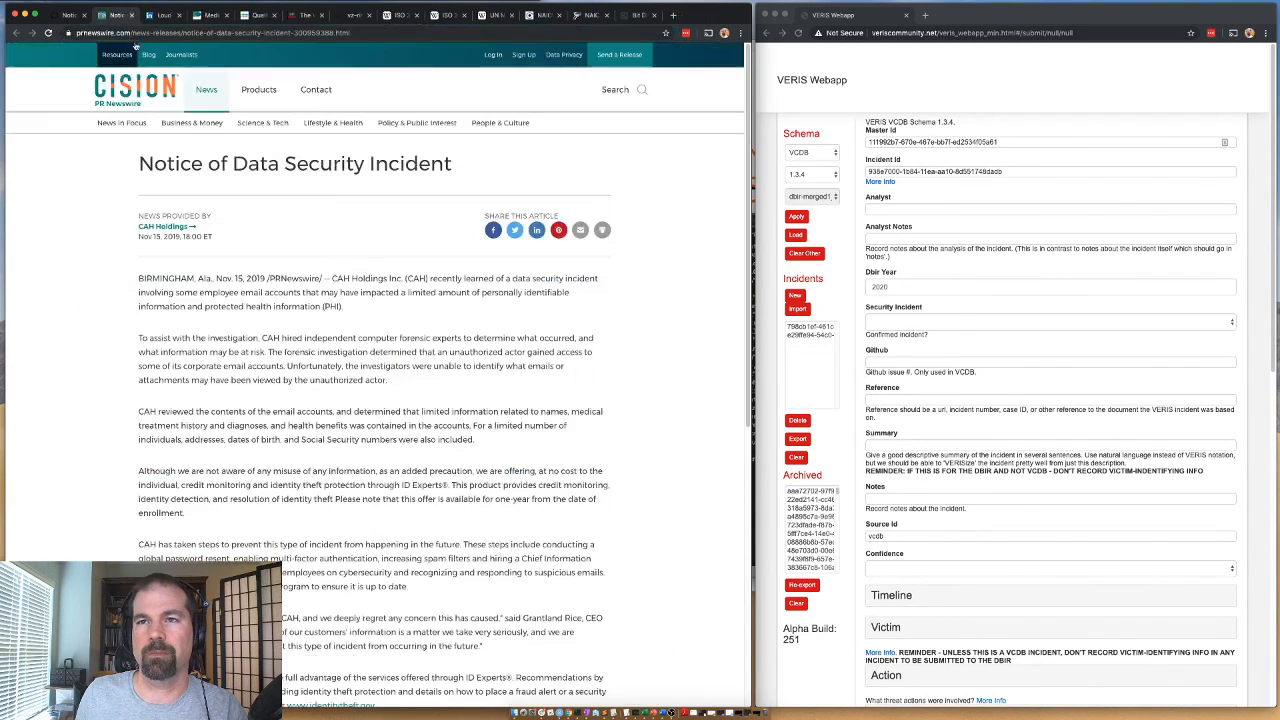
{"action": "scroll", "coordinate": [172, 326], "scroll_direction": "down", "scroll_amount": 2}
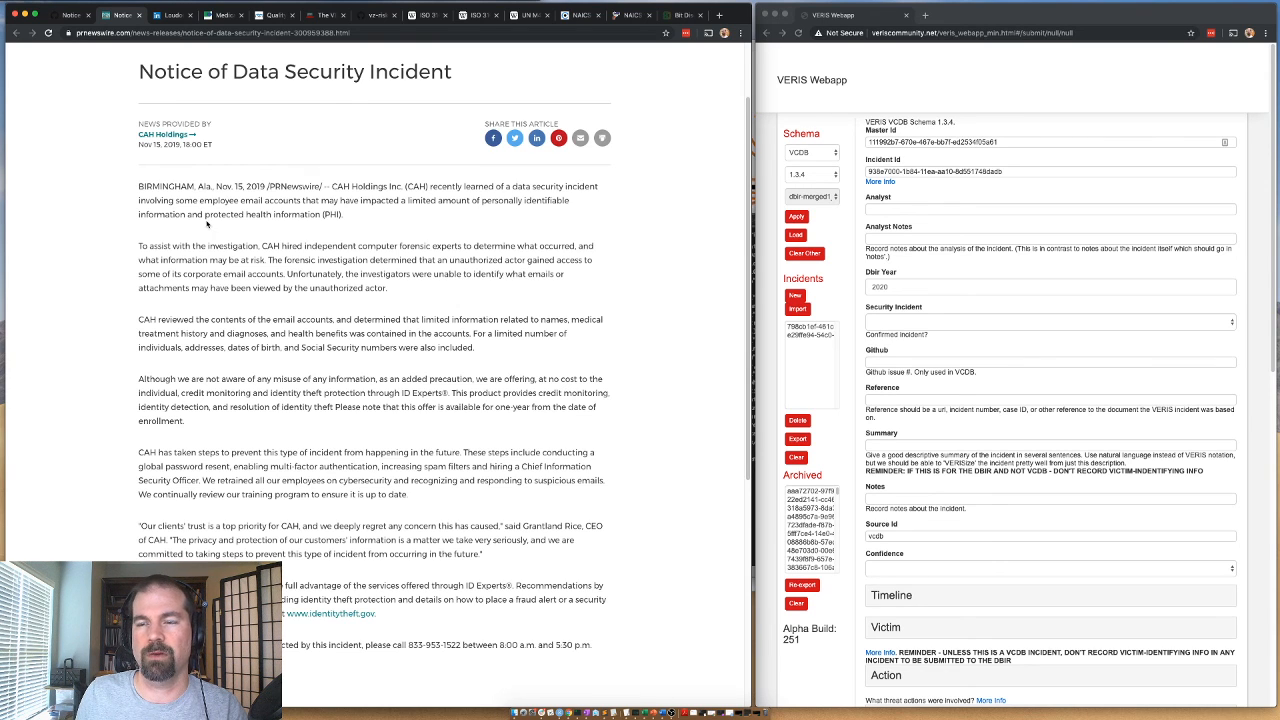
{"action": "scroll", "coordinate": [207, 224], "scroll_direction": "down", "scroll_amount": 1}
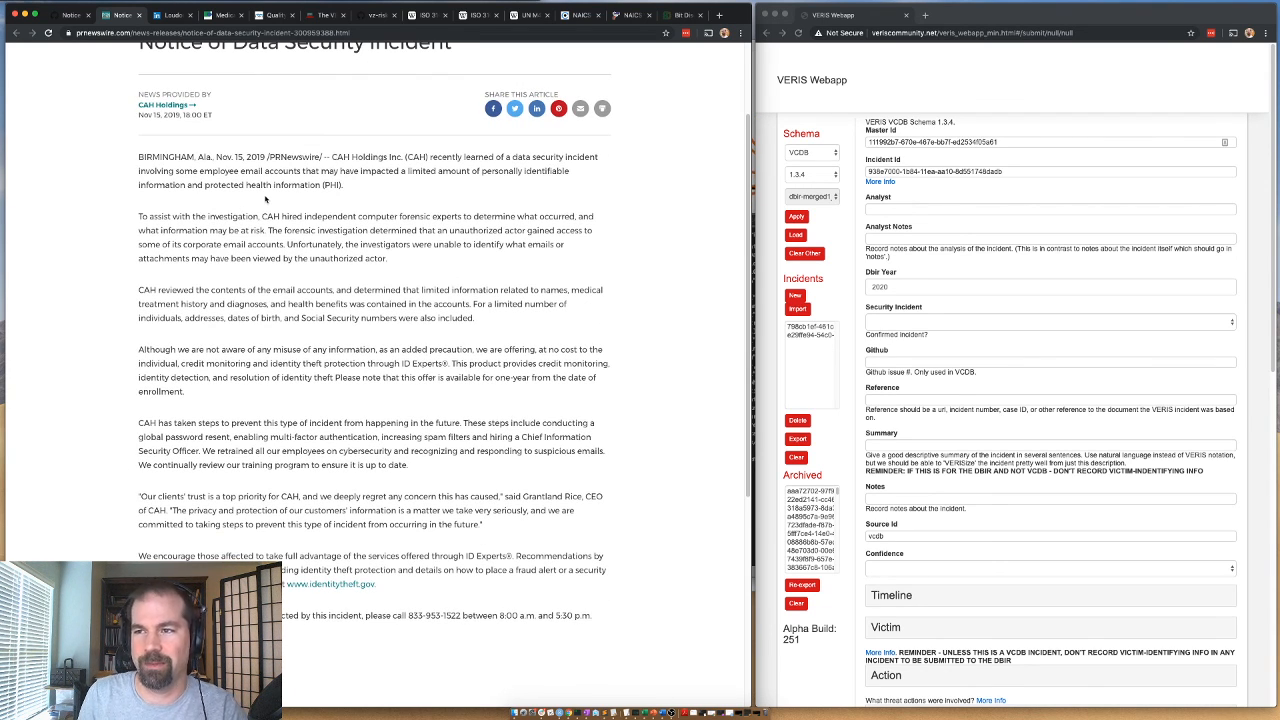
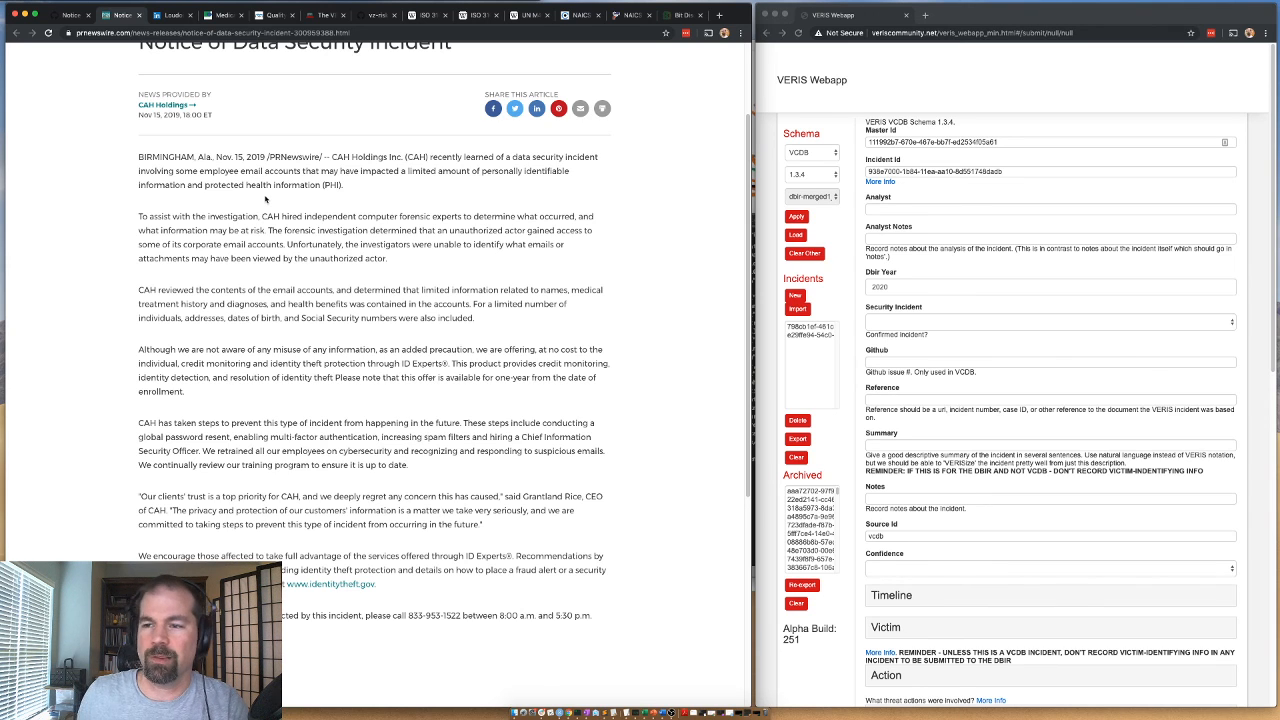
Examine the CAH Holdings notice's paragraphs on credit monitoring, preventive measures and employee retraining for clues to the attack method.
{"action": "left_click_drag", "start_coordinate": [253, 365], "coordinate": [572, 378]}
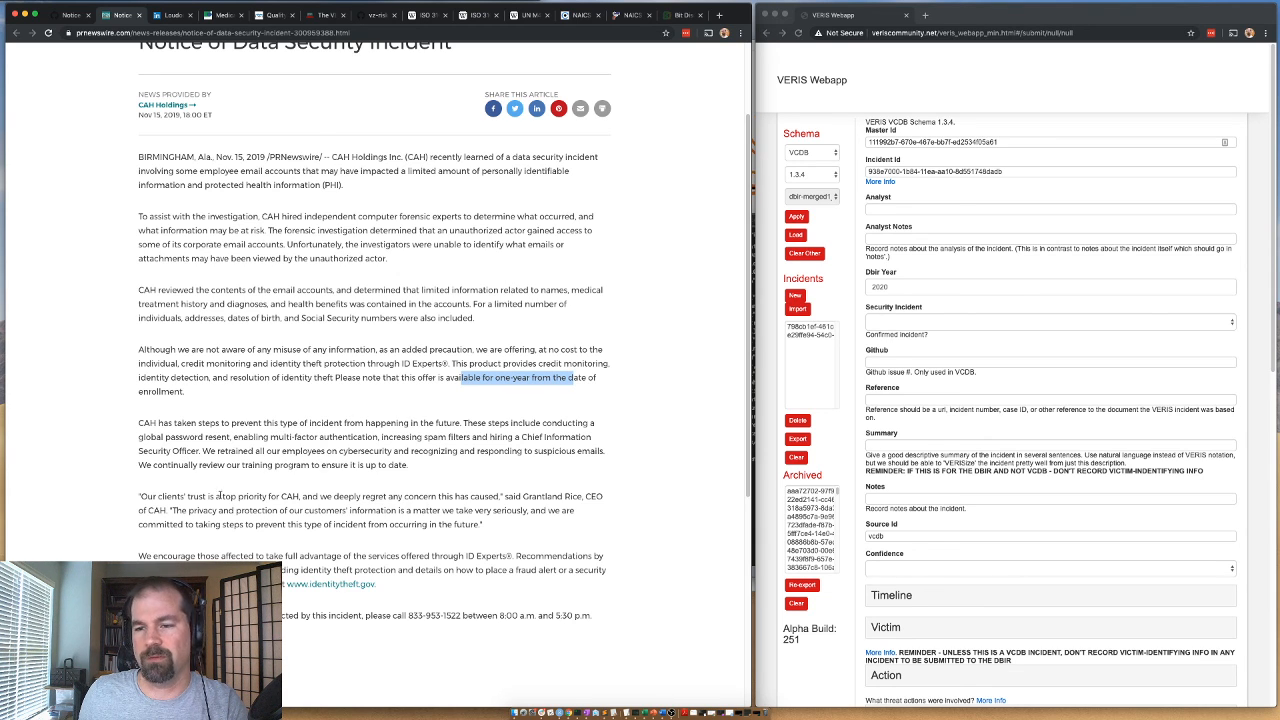
{"action": "left_click_drag", "start_coordinate": [235, 437], "coordinate": [465, 421]}
{"action": "left_click_drag", "start_coordinate": [382, 437], "coordinate": [243, 437]}
{"action": "left_click_drag", "start_coordinate": [438, 437], "coordinate": [199, 451]}
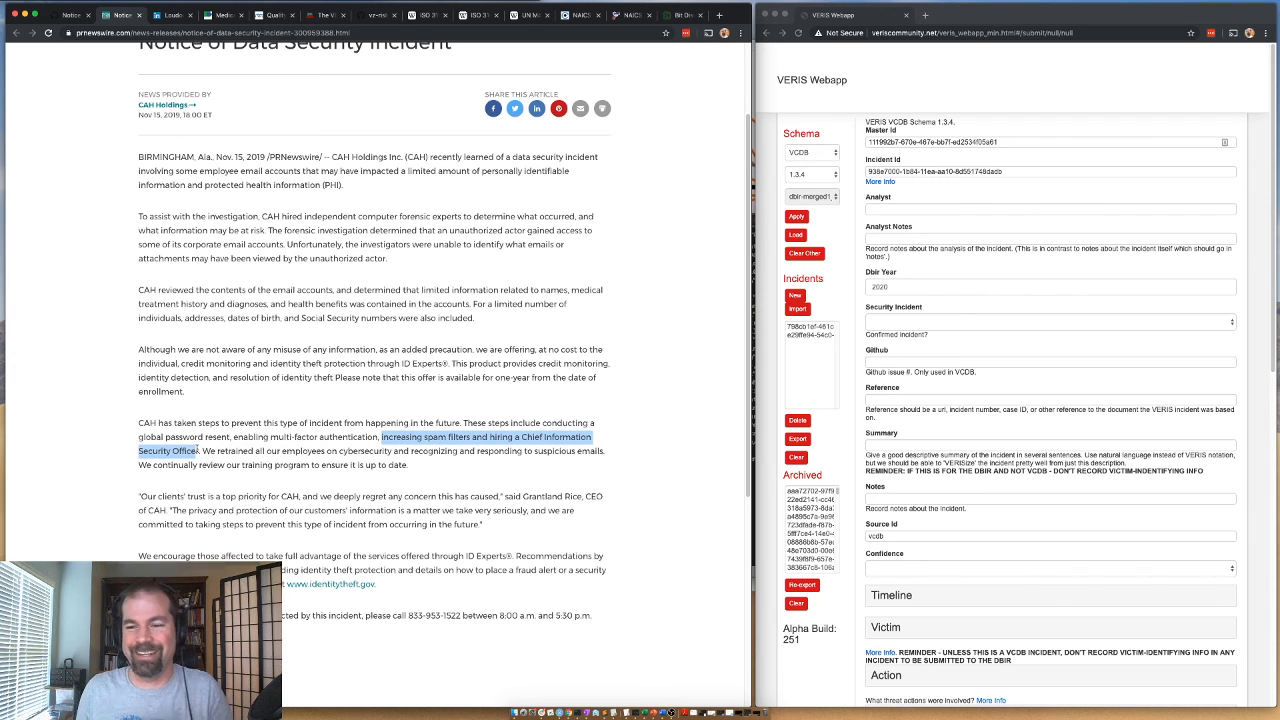
{"action": "left_click", "coordinate": [233, 450]}
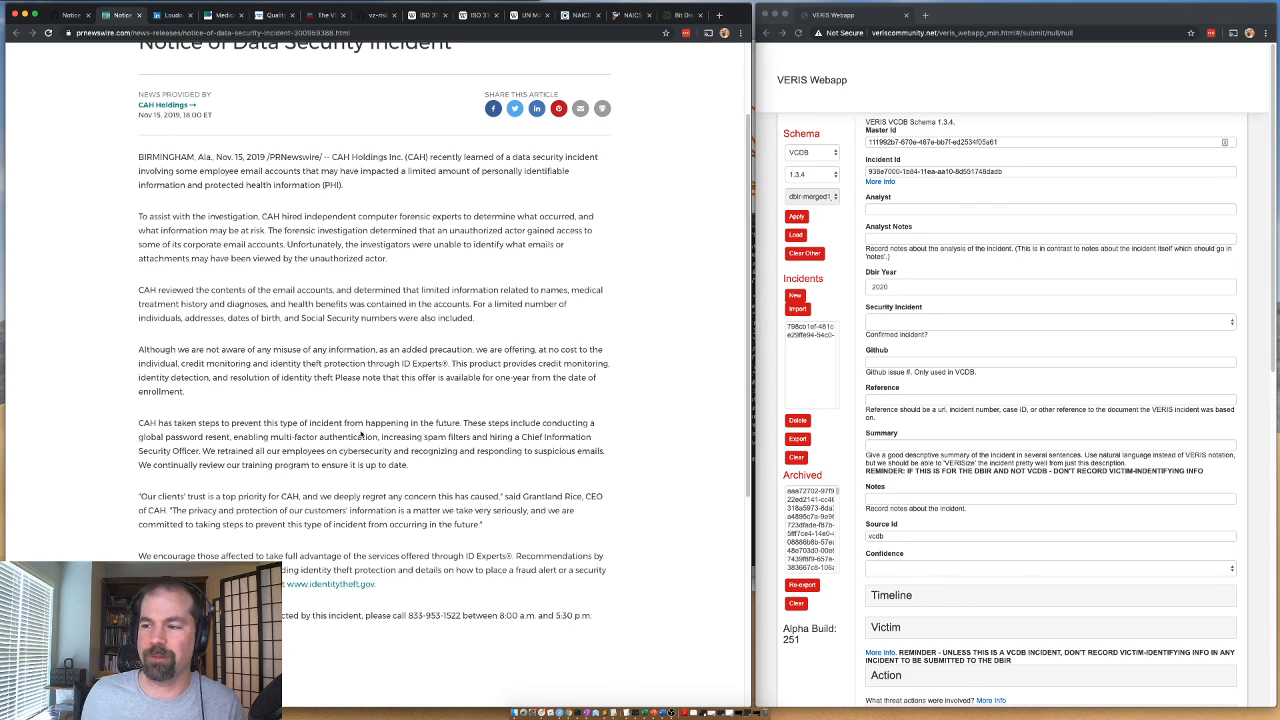
{"action": "left_click_drag", "start_coordinate": [602, 451], "coordinate": [523, 451]}
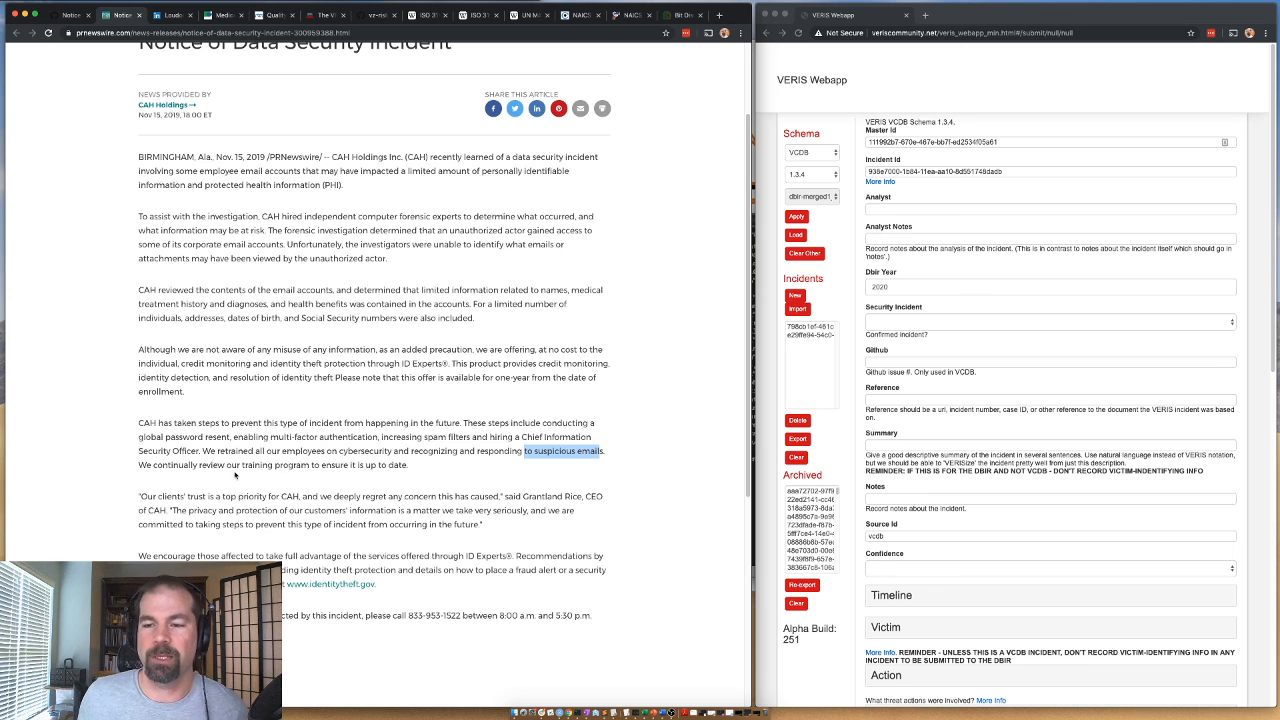
{"action": "left_click_drag", "start_coordinate": [262, 465], "coordinate": [355, 465]}
Fill in the analyst's username for the VERIS incident and set Security Incident to "Confirmed: Yes - Confirmed".
{"action": "left_click", "coordinate": [901, 209]}
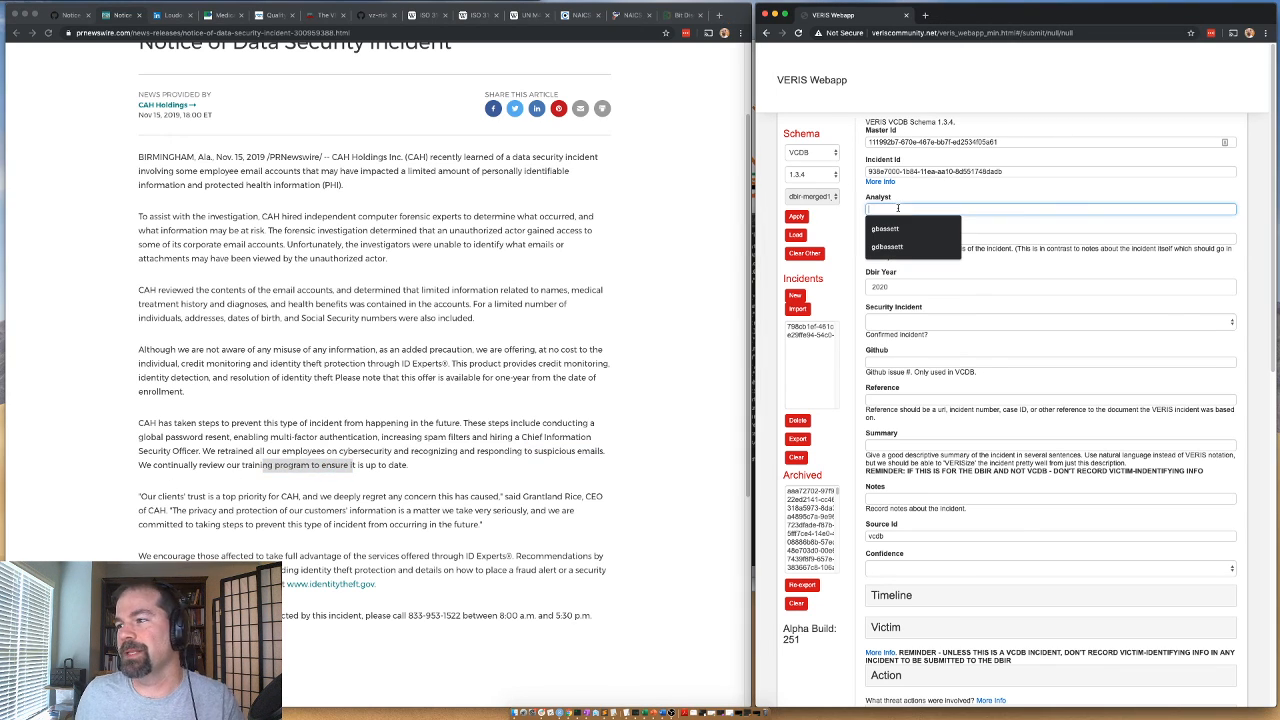
{"action": "left_click", "coordinate": [892, 228]}
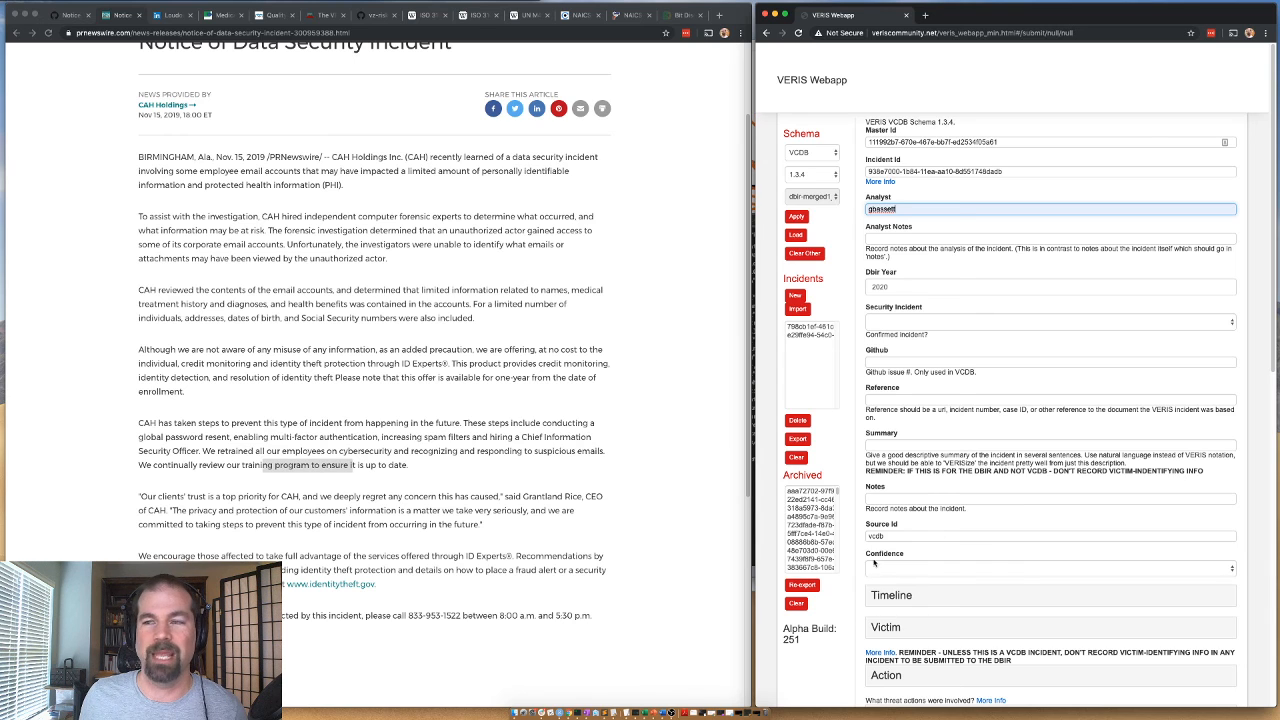
{"action": "scroll", "coordinate": [808, 522], "scroll_direction": "down", "scroll_amount": 2}
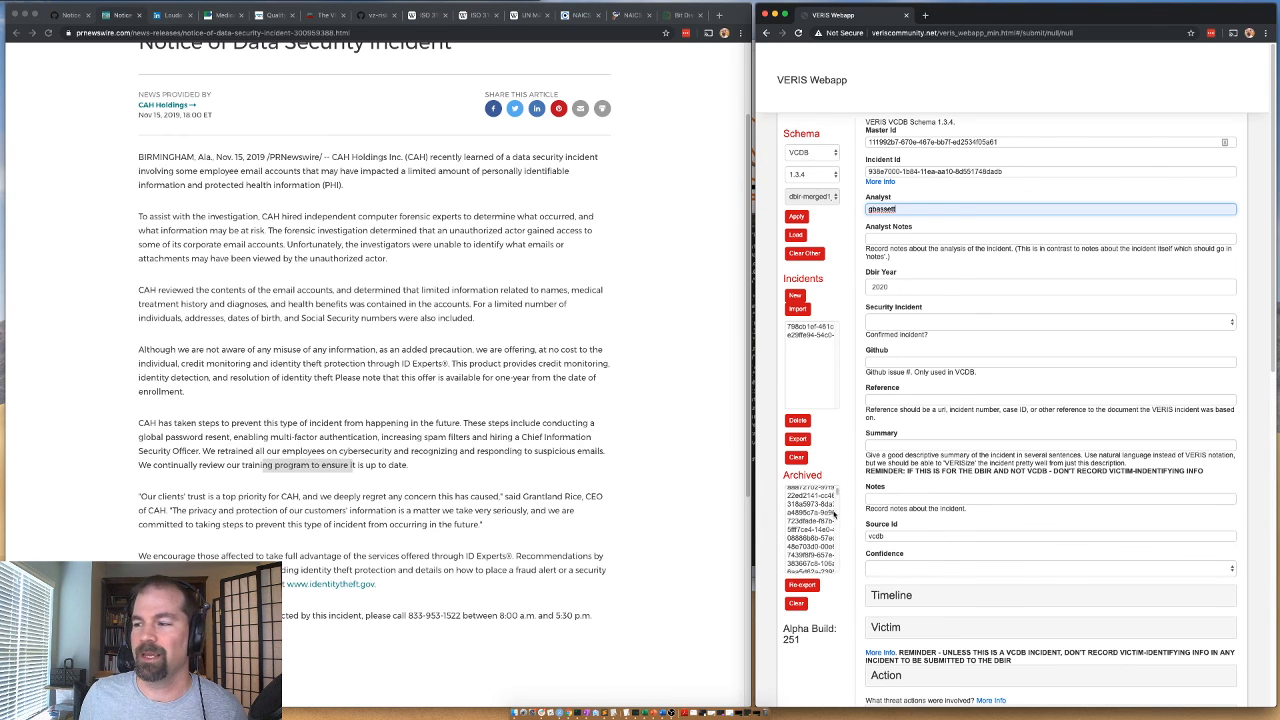
{"action": "scroll", "coordinate": [878, 551], "scroll_direction": "down", "scroll_amount": 1}
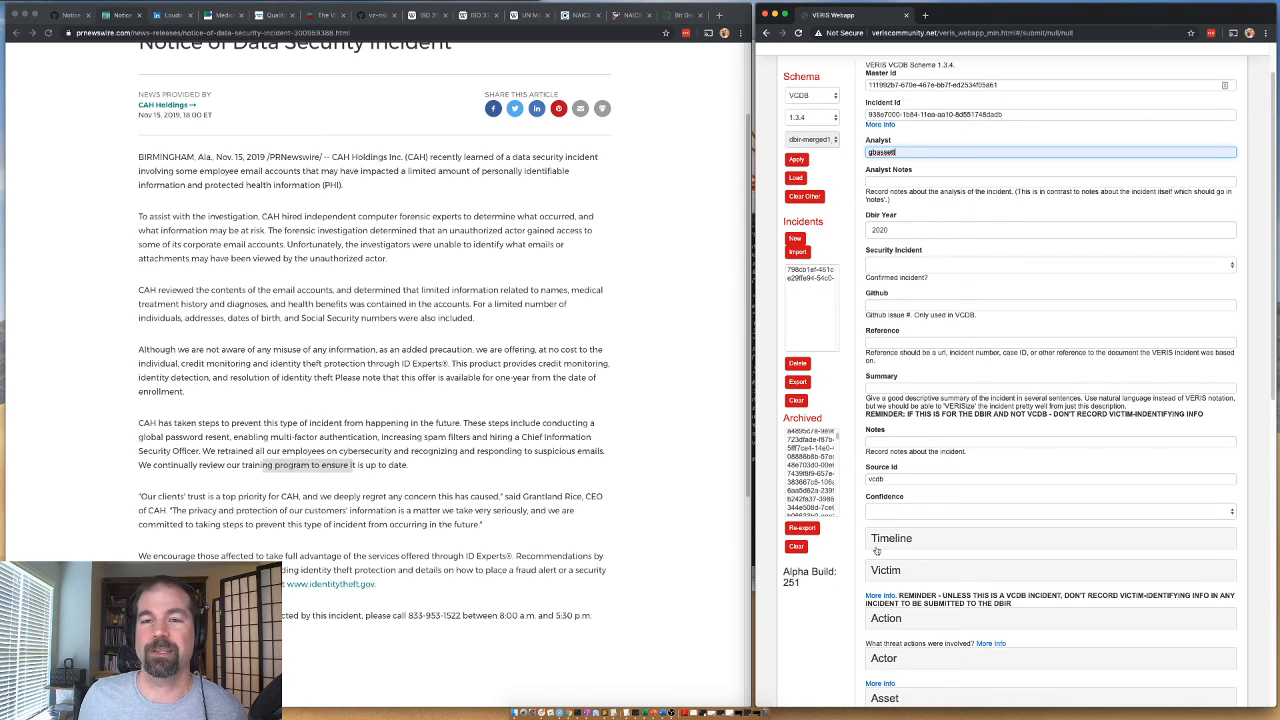
{"action": "left_click", "coordinate": [881, 543]}
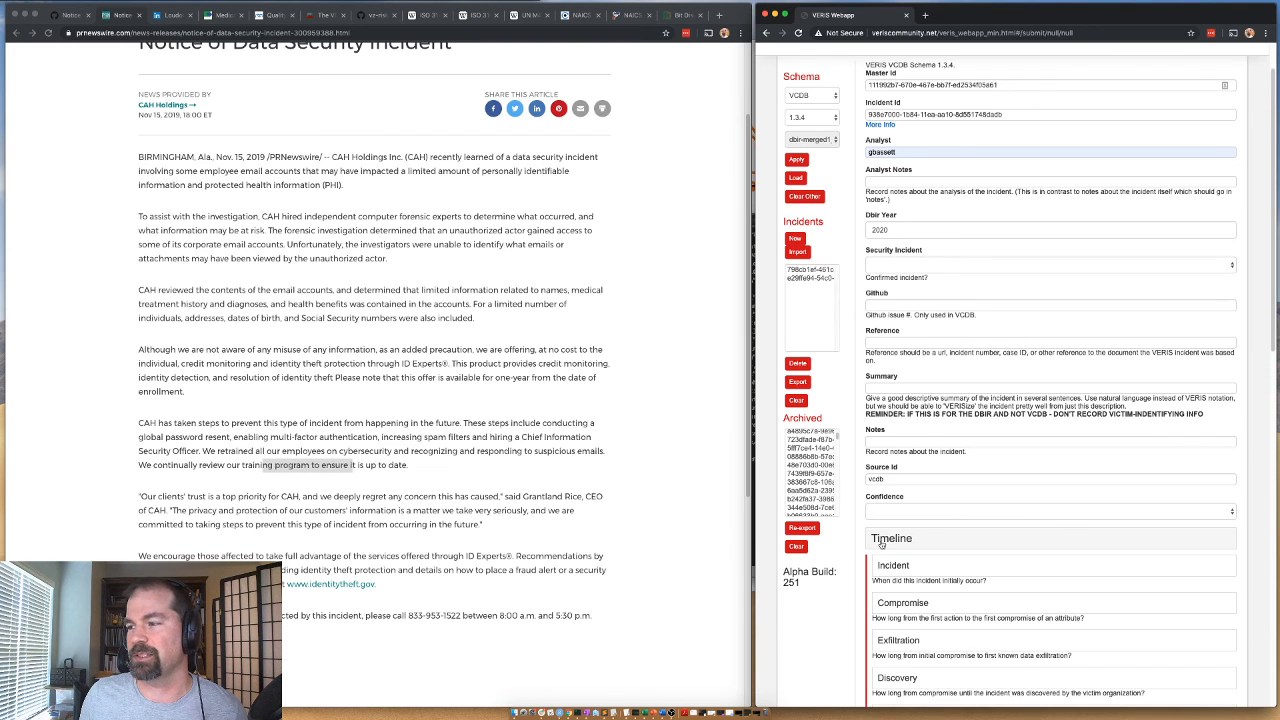
{"action": "left_click", "coordinate": [881, 541]}
{"action": "left_click", "coordinate": [886, 265]}
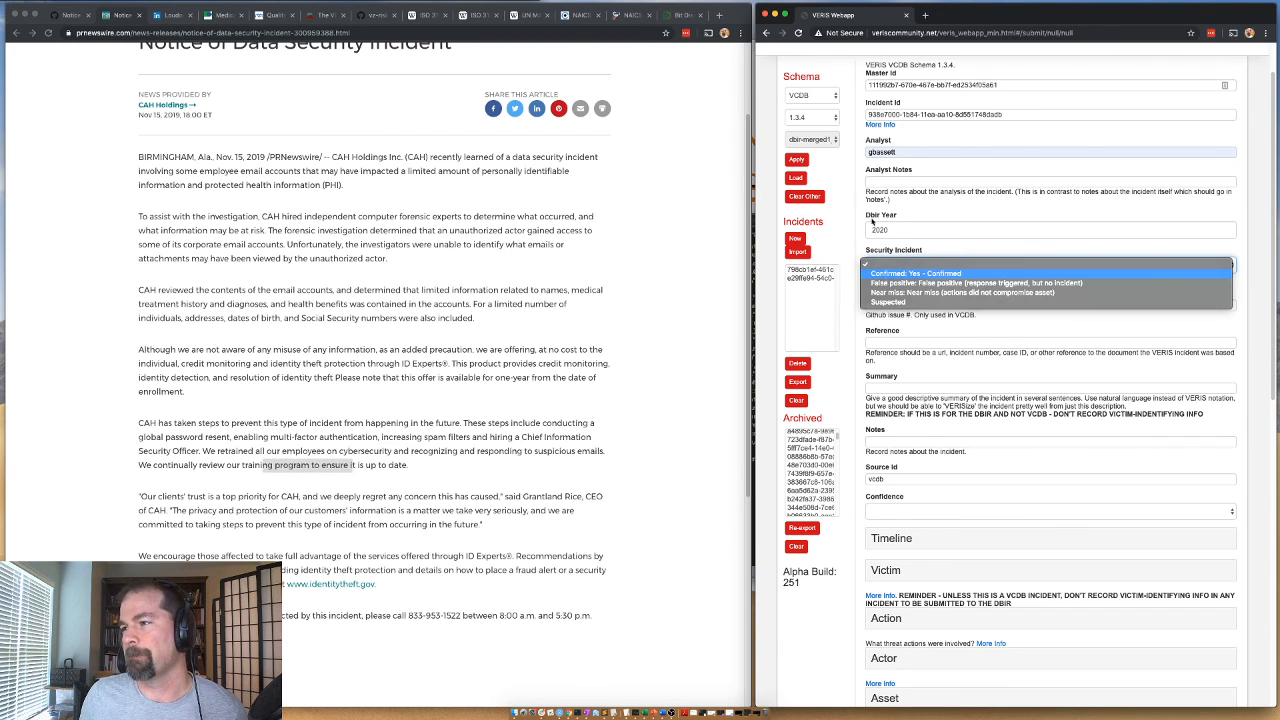
{"action": "left_click", "coordinate": [886, 273]}
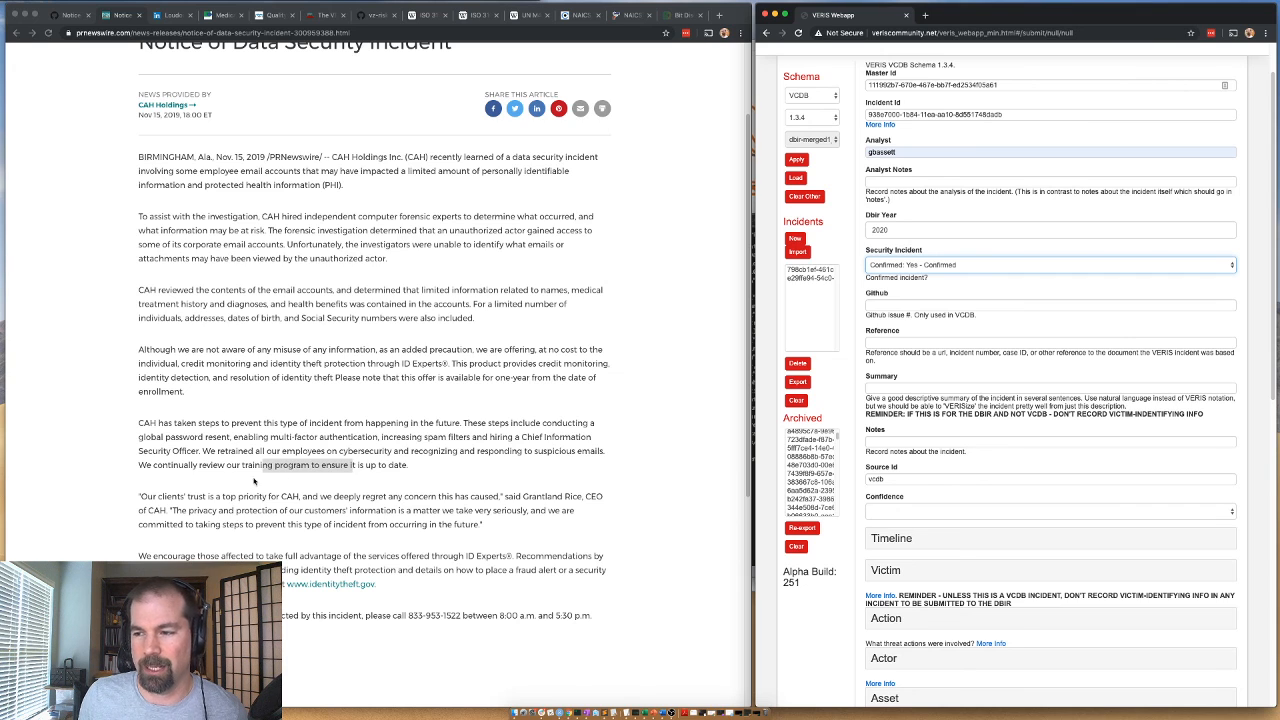
Check when CAH Holdings learned of the incident, and copy issue number 14533 from its GitHub issue into the VERIS Github field.
{"action": "left_click", "coordinate": [240, 371]}
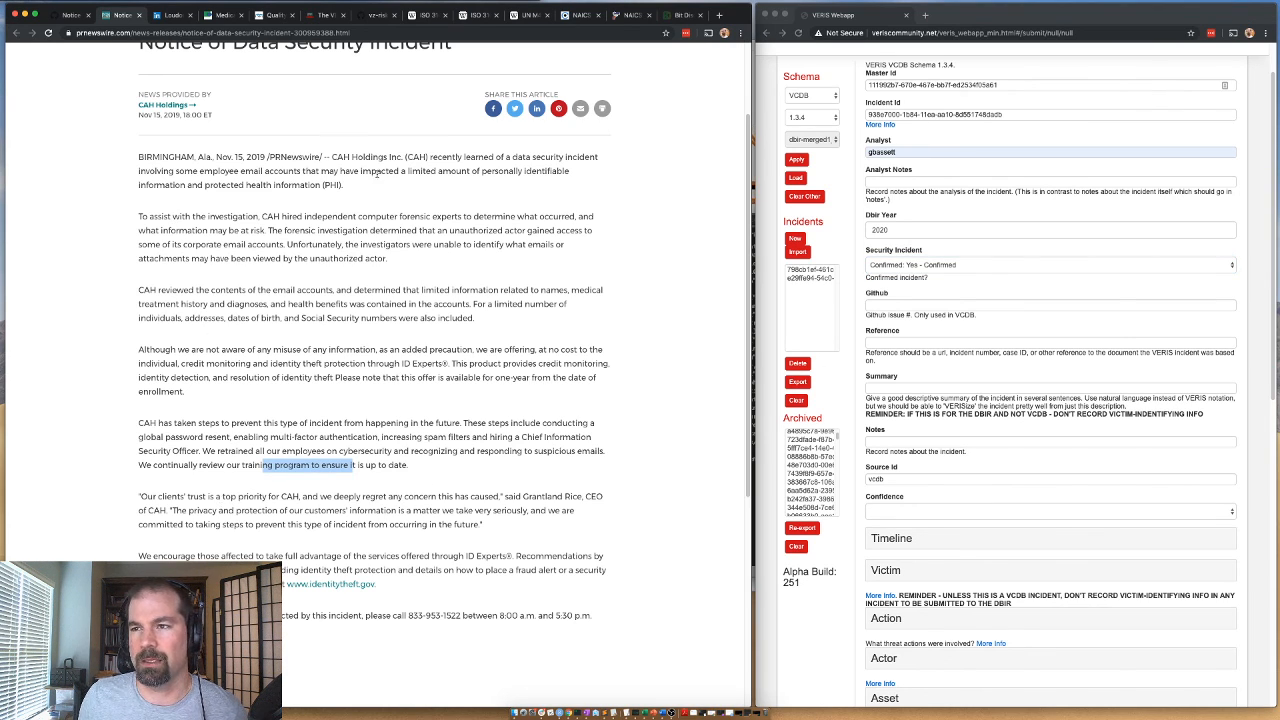
{"action": "left_click_drag", "start_coordinate": [497, 158], "coordinate": [533, 157]}
{"action": "left_click", "coordinate": [530, 158]}
{"action": "left_click_drag", "start_coordinate": [430, 158], "coordinate": [489, 156]}
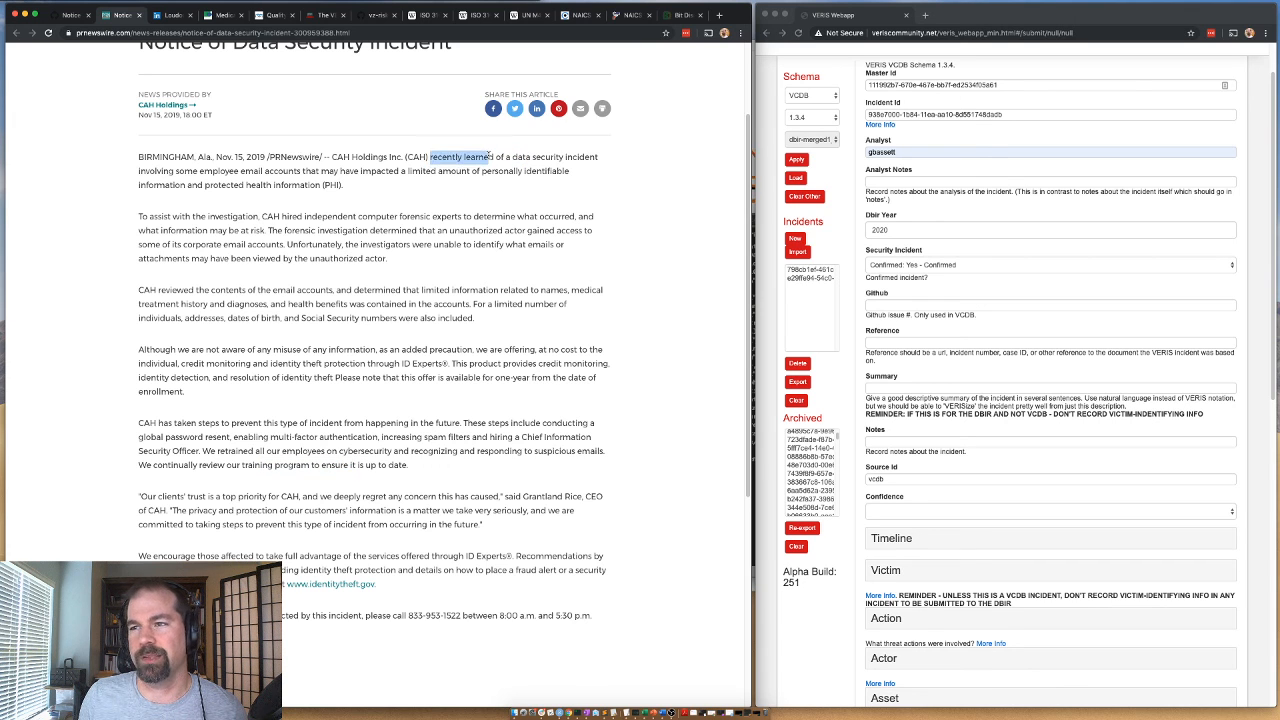
{"action": "scroll", "coordinate": [388, 145], "scroll_direction": "up", "scroll_amount": 2}
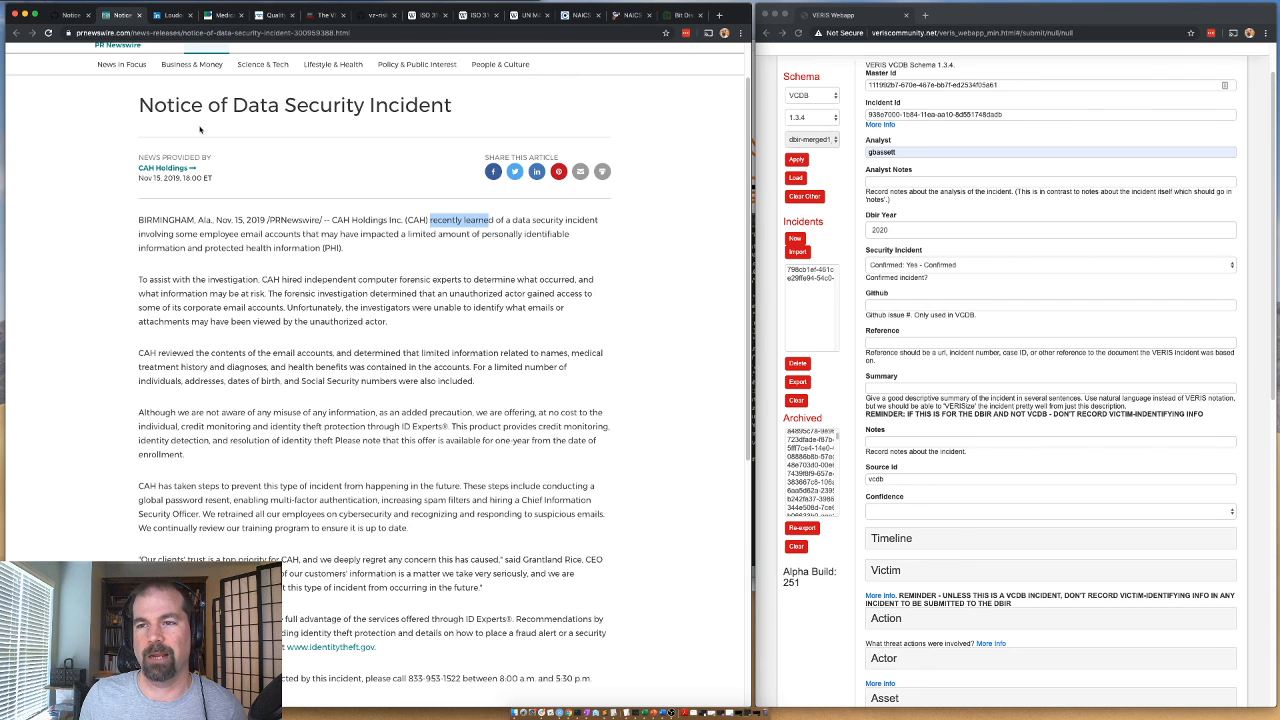
{"action": "left_click", "coordinate": [67, 20]}
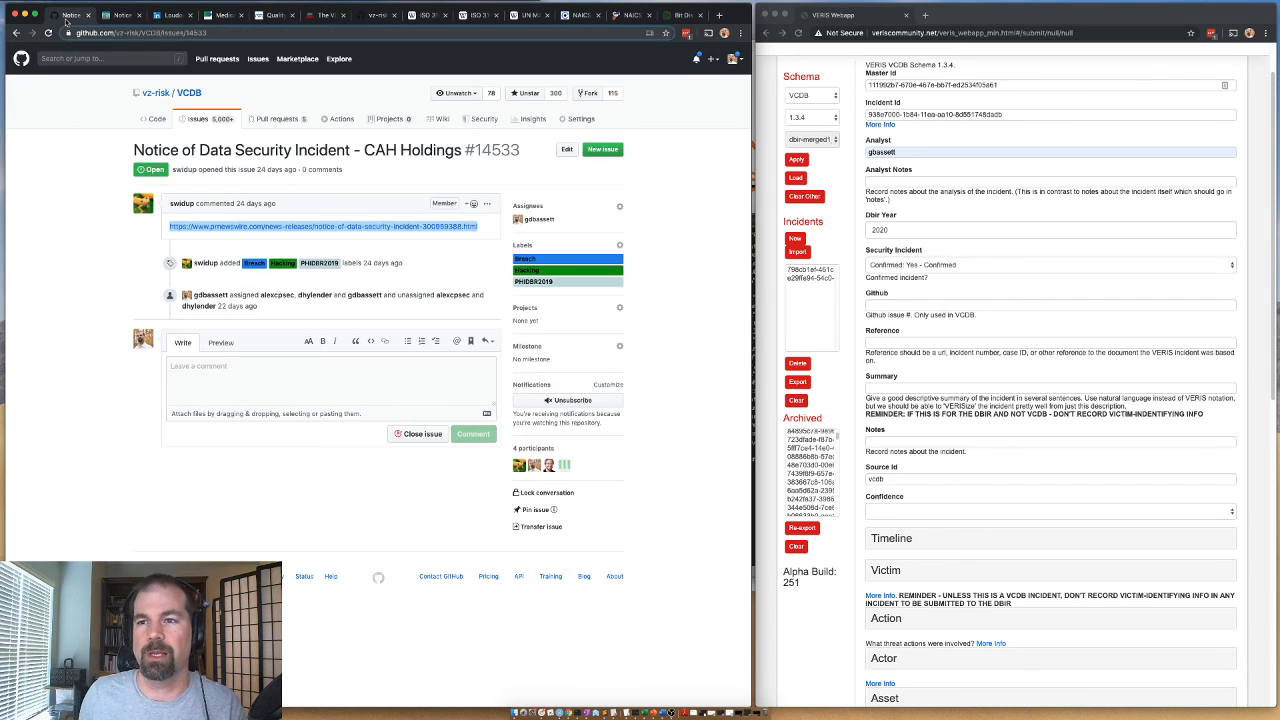
{"action": "left_click_drag", "start_coordinate": [523, 152], "coordinate": [473, 152]}
{"action": "key", "text": "super+c"}
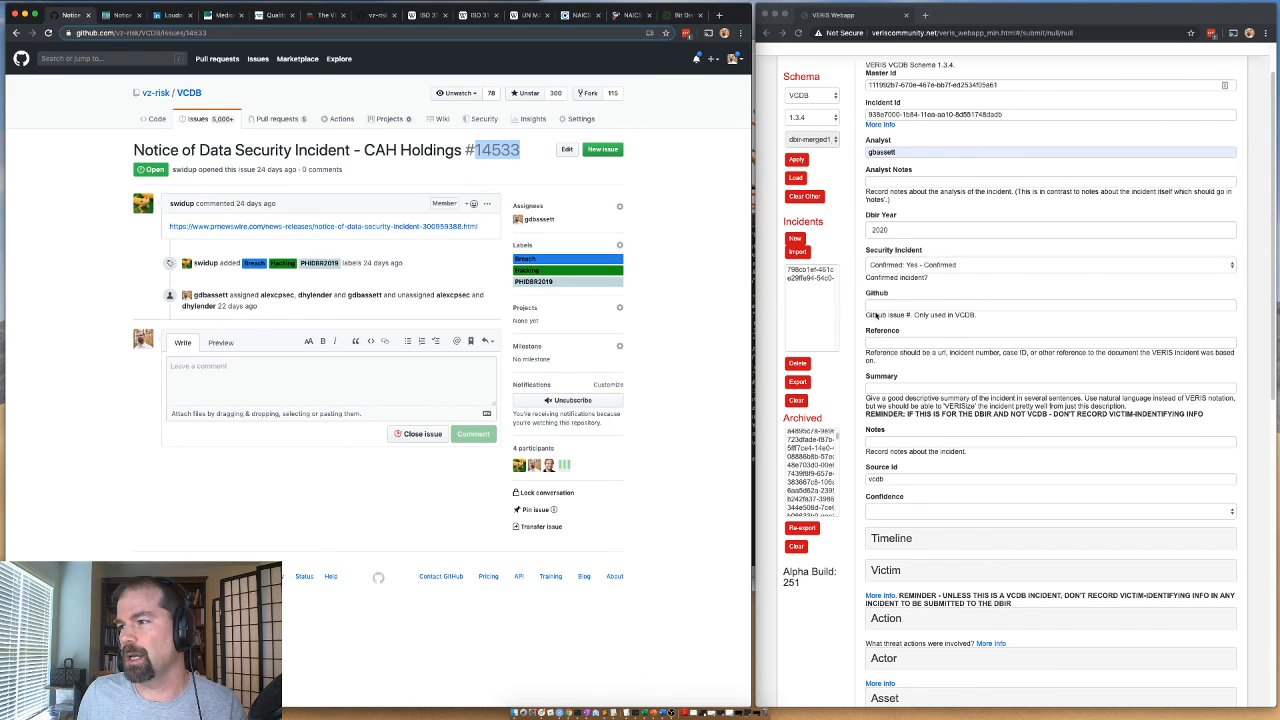
{"action": "left_click", "coordinate": [876, 306]}
{"action": "key", "text": "super+v"}
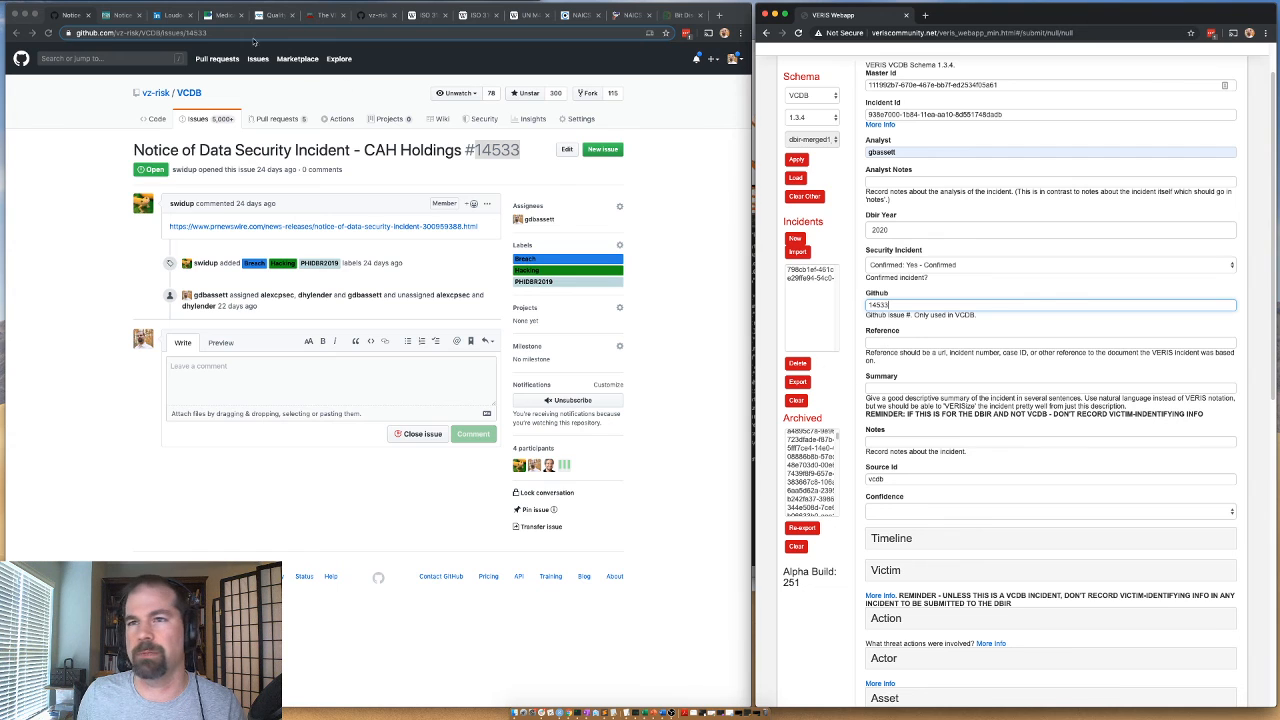
Copy the PR Newswire notice's web address into the VERIS incident's Reference field.
{"action": "left_click", "coordinate": [120, 15]}
{"action": "left_click", "coordinate": [128, 33]}
{"action": "key", "text": "super+c"}
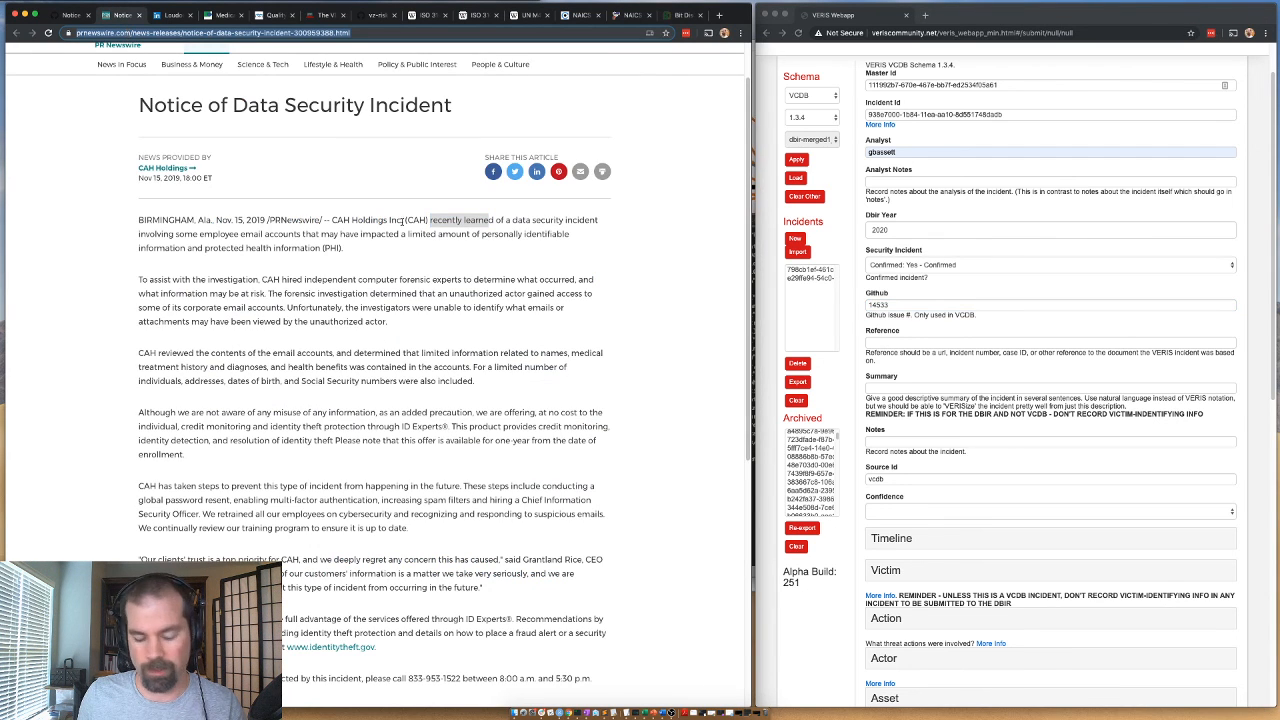
{"action": "left_click", "coordinate": [901, 344]}
{"action": "key", "text": "super+v"}
Enter the summary "phishing compromises multiple email accounts leading to disclosure of PHI and PII in those accounts".
{"action": "left_click", "coordinate": [897, 387]}
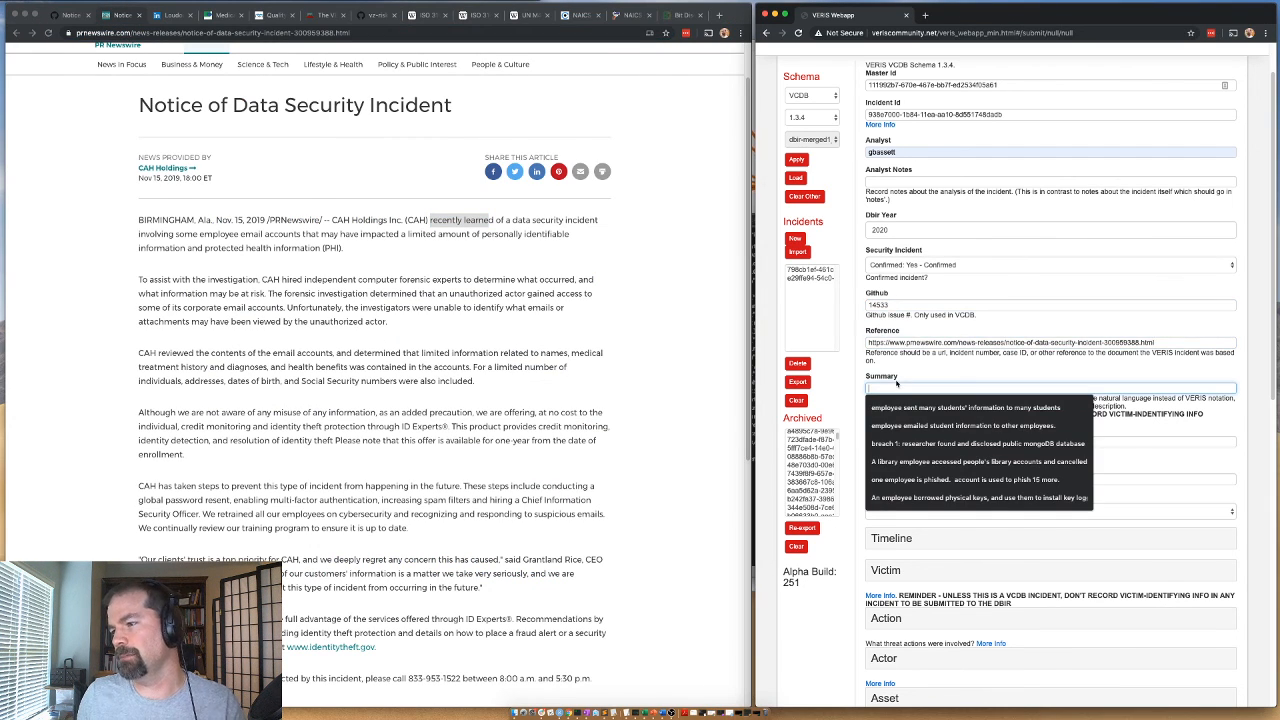
{"action": "type", "text": "phishing co"}
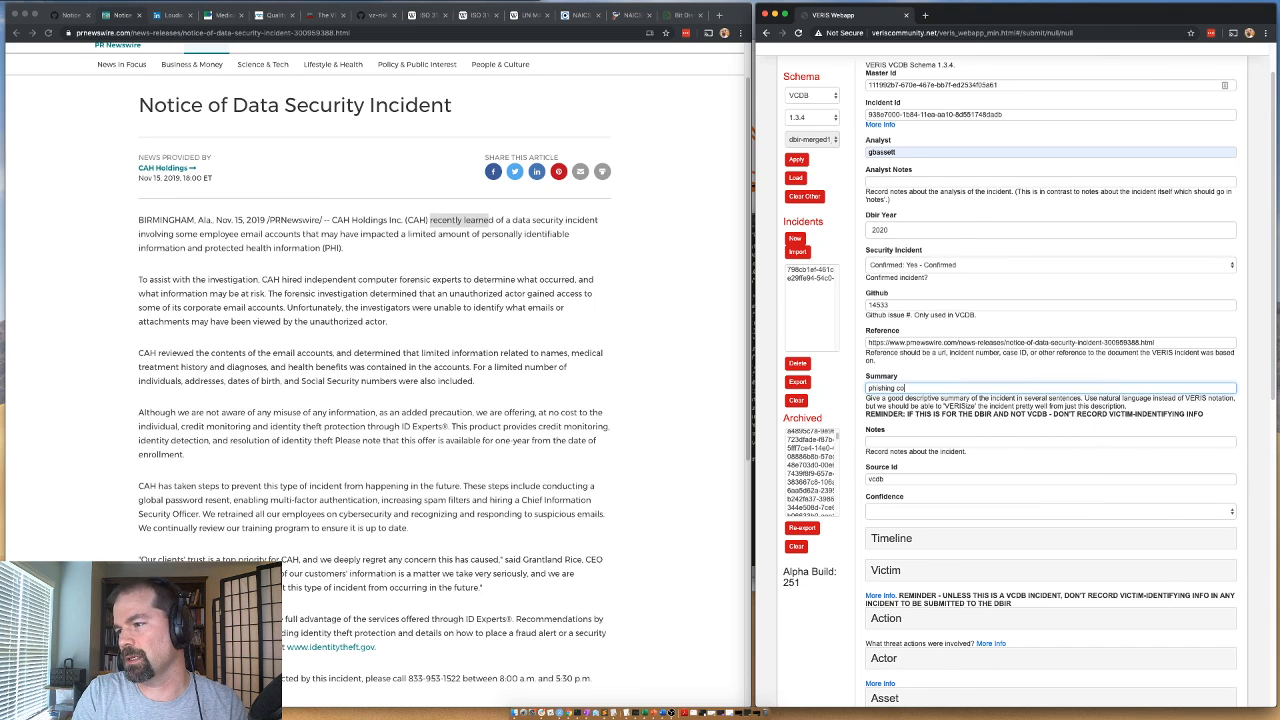
{"action": "type", "text": "a"}
{"action": "type", "text": "mpromise"}
{"action": "type", "text": "s multiple "}
{"action": "type", "text": "email accounts lead"}
{"action": "type", "text": "ing to disclosure of"}
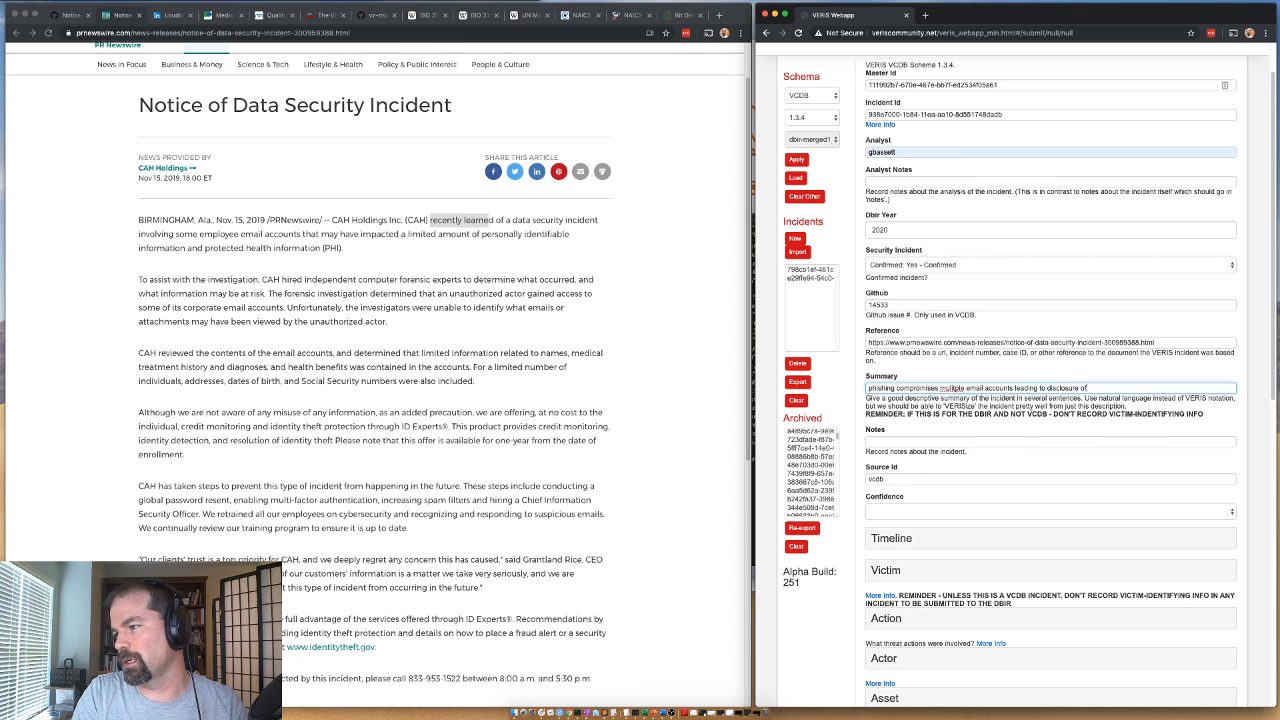
{"action": "type", "text": " PHI and PII in those accounts"}
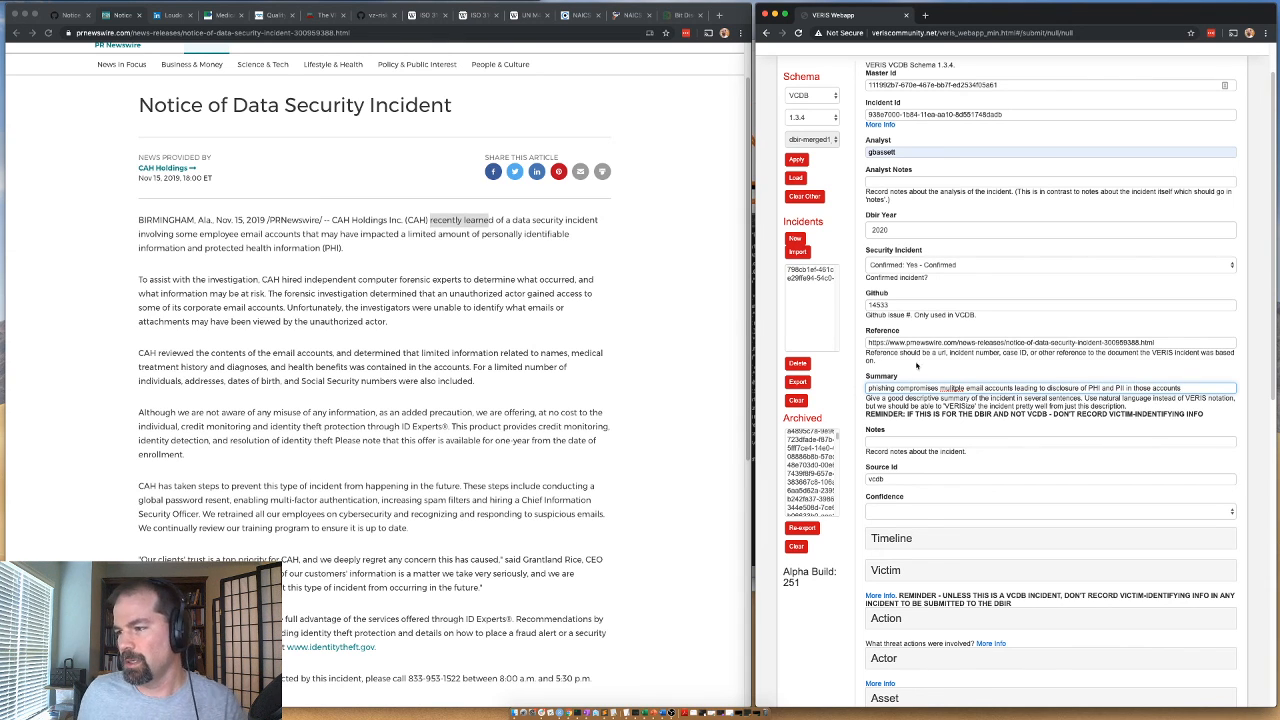
Set the confidence to "Medium: Medium confidence" and the incident year in the timeline to 2019.
{"action": "left_click", "coordinate": [890, 511]}
{"action": "left_click", "coordinate": [880, 540]}
{"action": "left_click", "coordinate": [881, 541]}
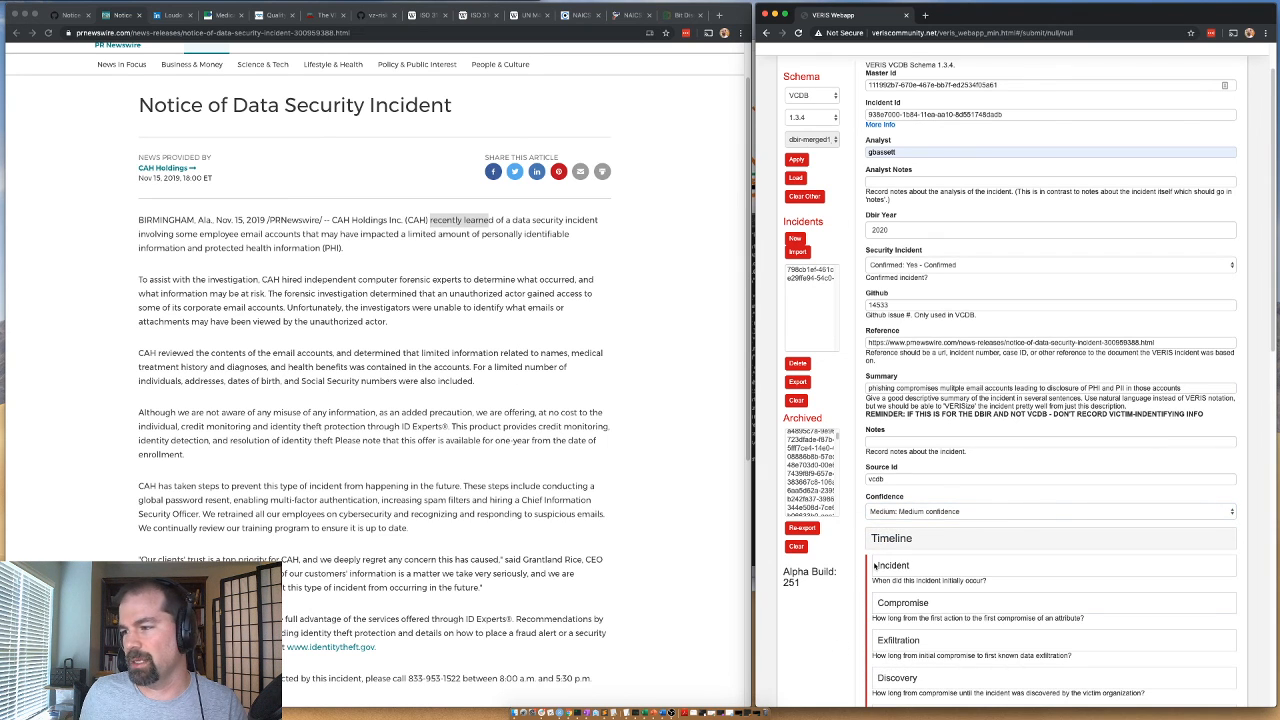
{"action": "left_click", "coordinate": [920, 563]}
{"action": "scroll", "coordinate": [890, 440], "scroll_direction": "down", "scroll_amount": 3}
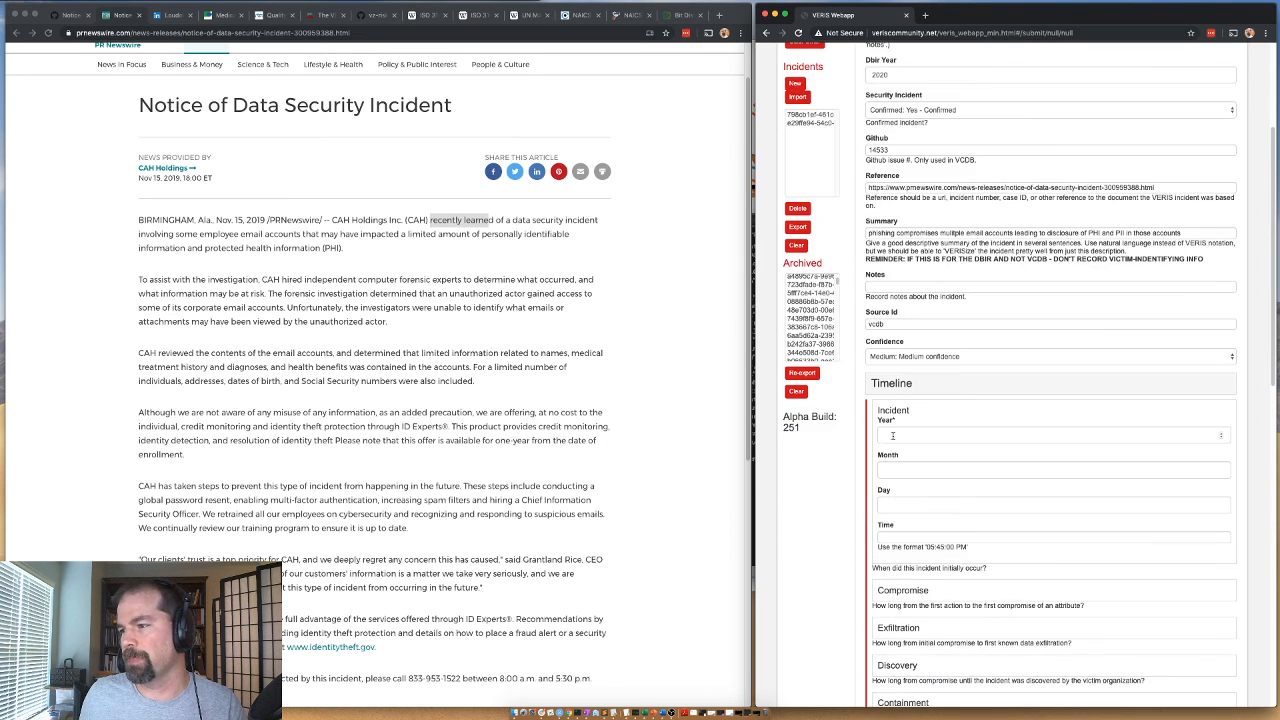
{"action": "left_click", "coordinate": [890, 438]}
{"action": "type", "text": "2019"}
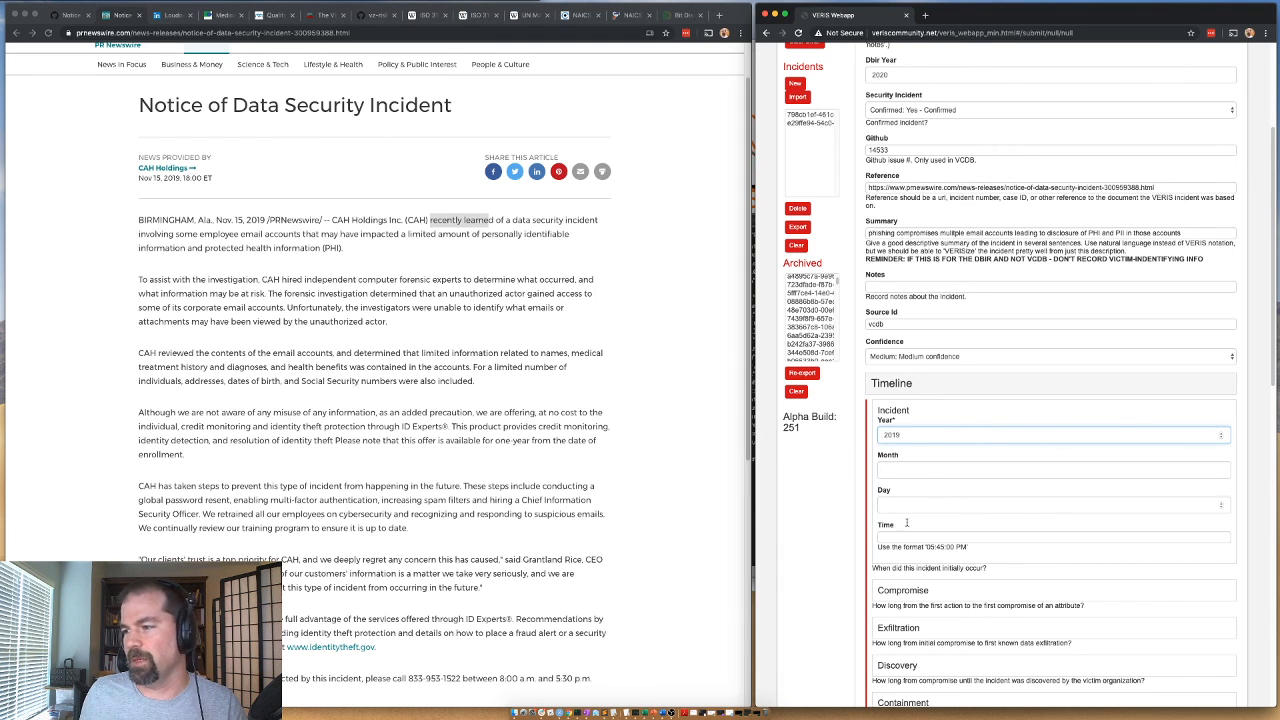
Set the Compromise and Exfiltration units in the timeline to Unknown.
{"action": "scroll", "coordinate": [886, 552], "scroll_direction": "down", "scroll_amount": 1}
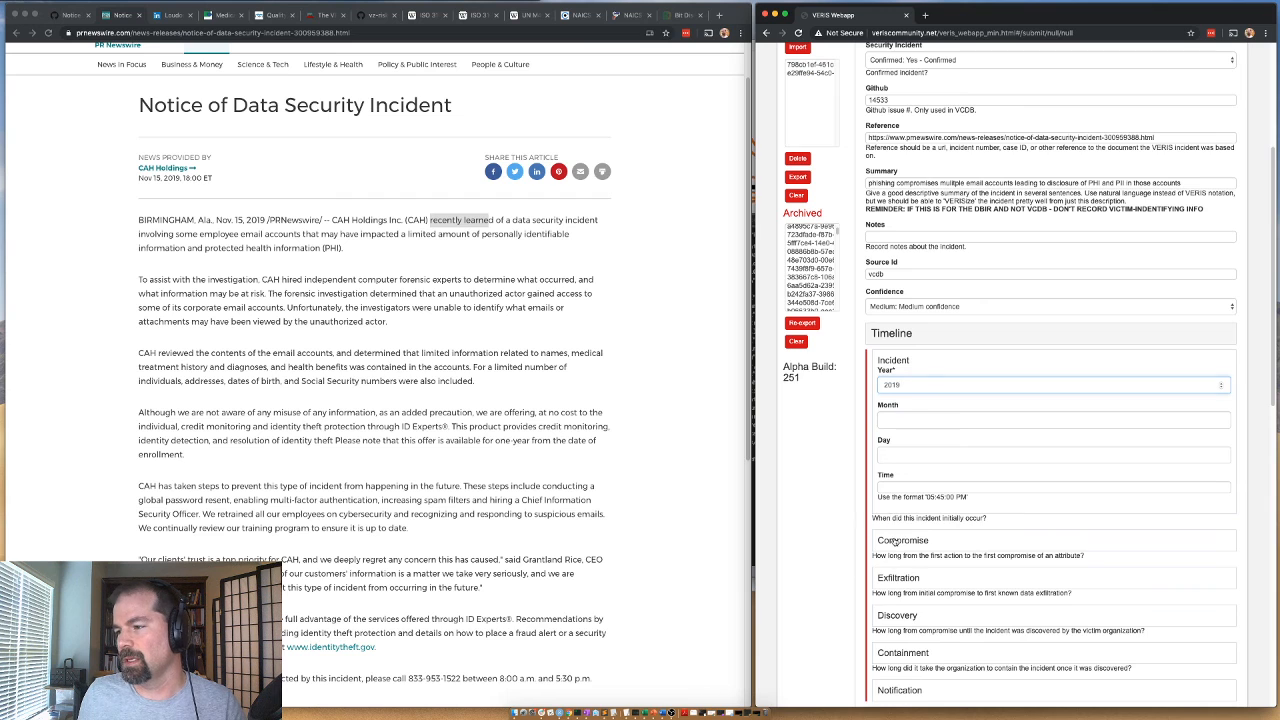
{"action": "left_click", "coordinate": [893, 542]}
{"action": "scroll", "coordinate": [893, 542], "scroll_direction": "down", "scroll_amount": 2}
{"action": "left_click", "coordinate": [900, 484]}
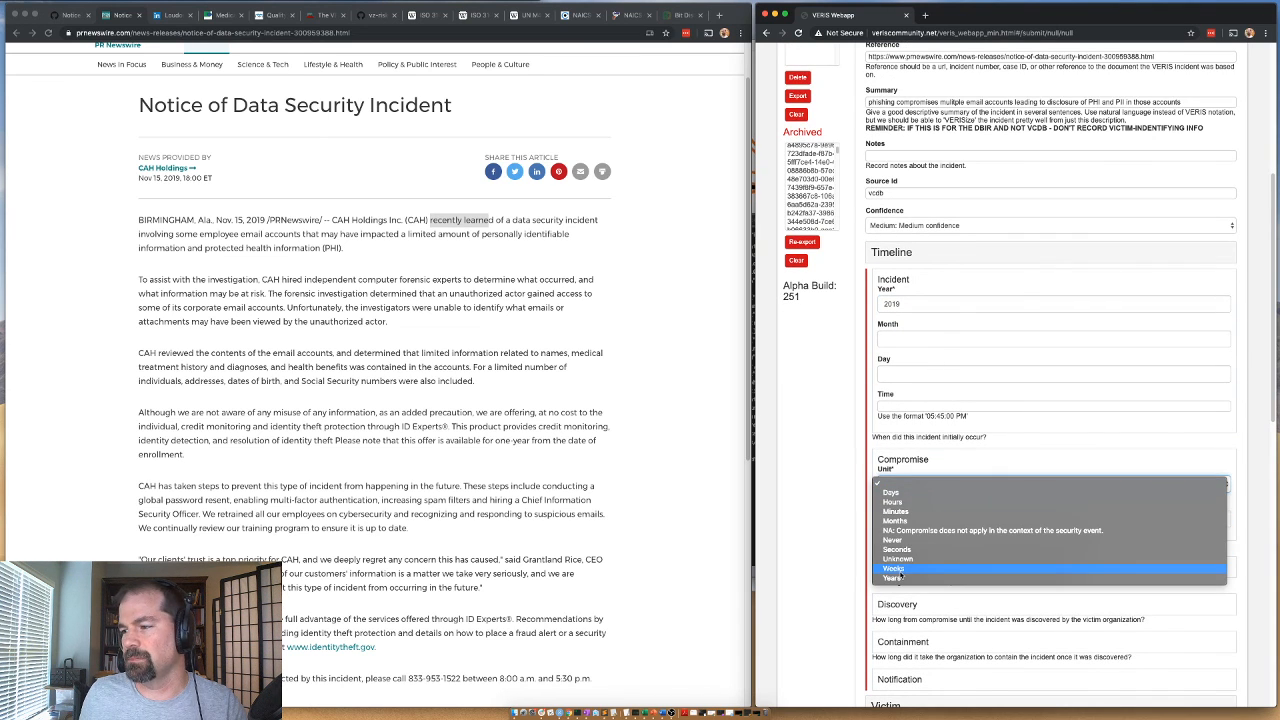
{"action": "left_click", "coordinate": [898, 560]}
{"action": "left_click", "coordinate": [900, 460]}
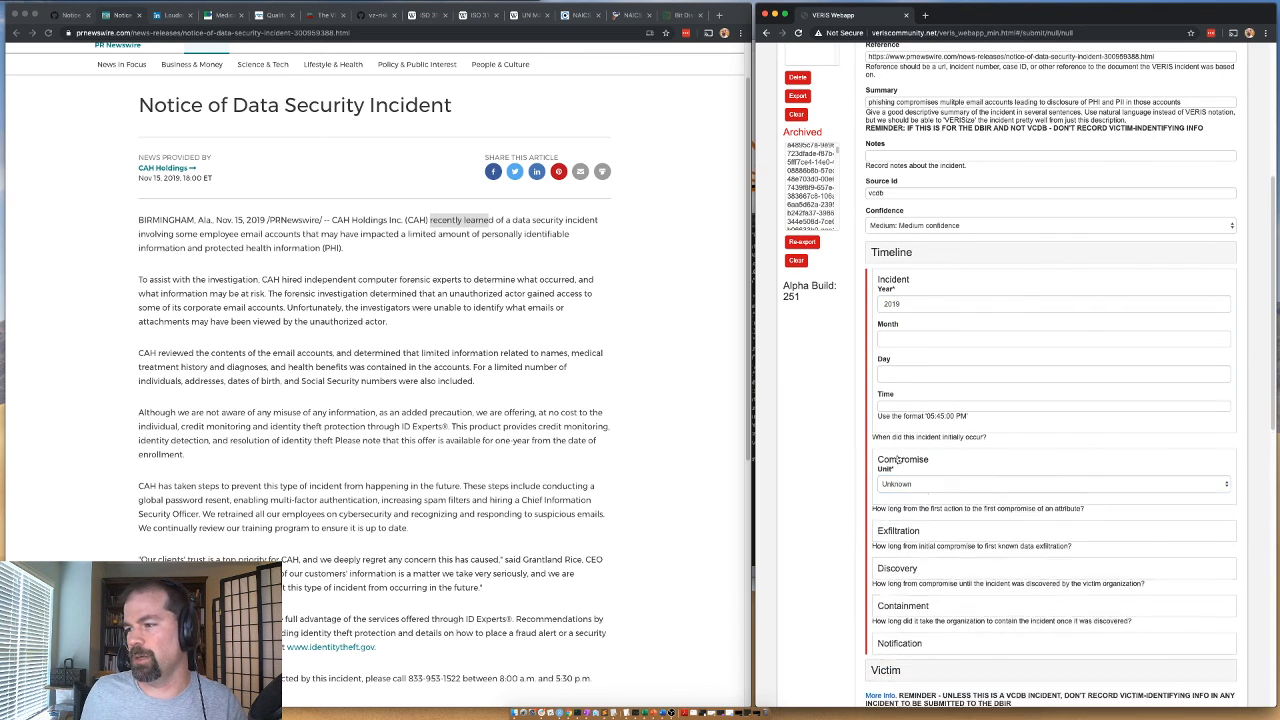
{"action": "left_click", "coordinate": [899, 497]}
{"action": "left_click", "coordinate": [895, 521]}
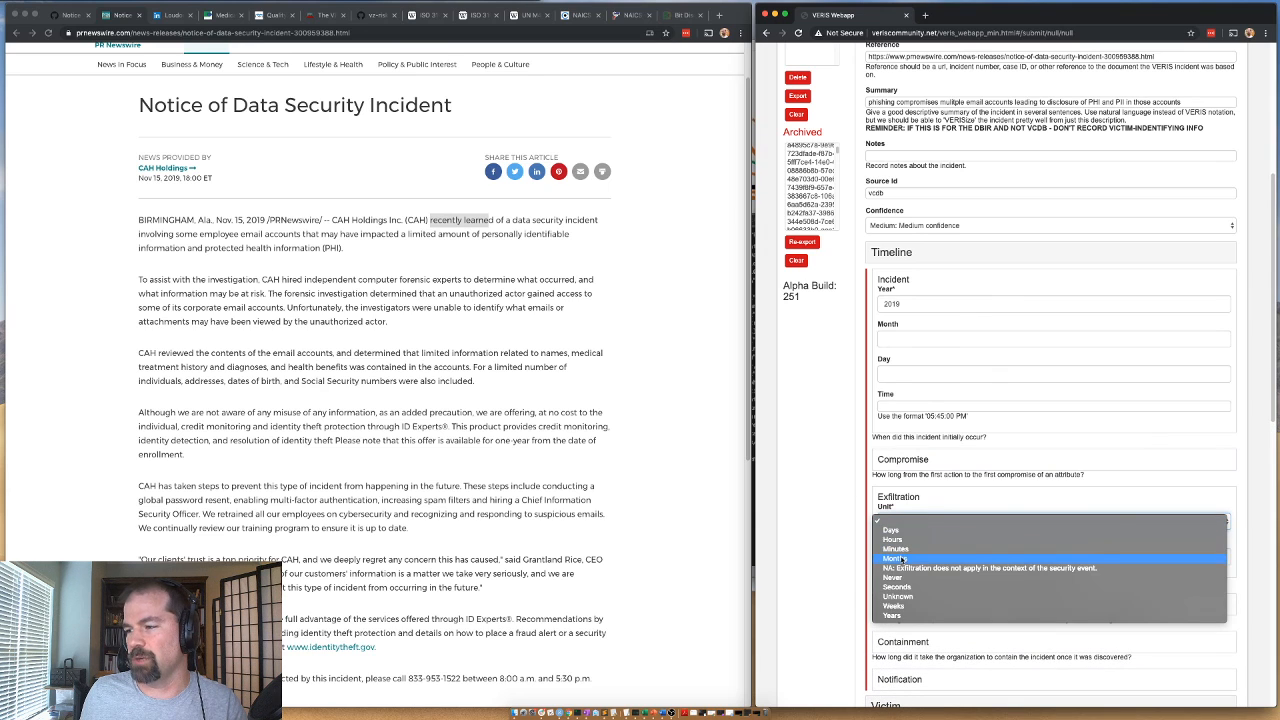
{"action": "left_click", "coordinate": [890, 597]}
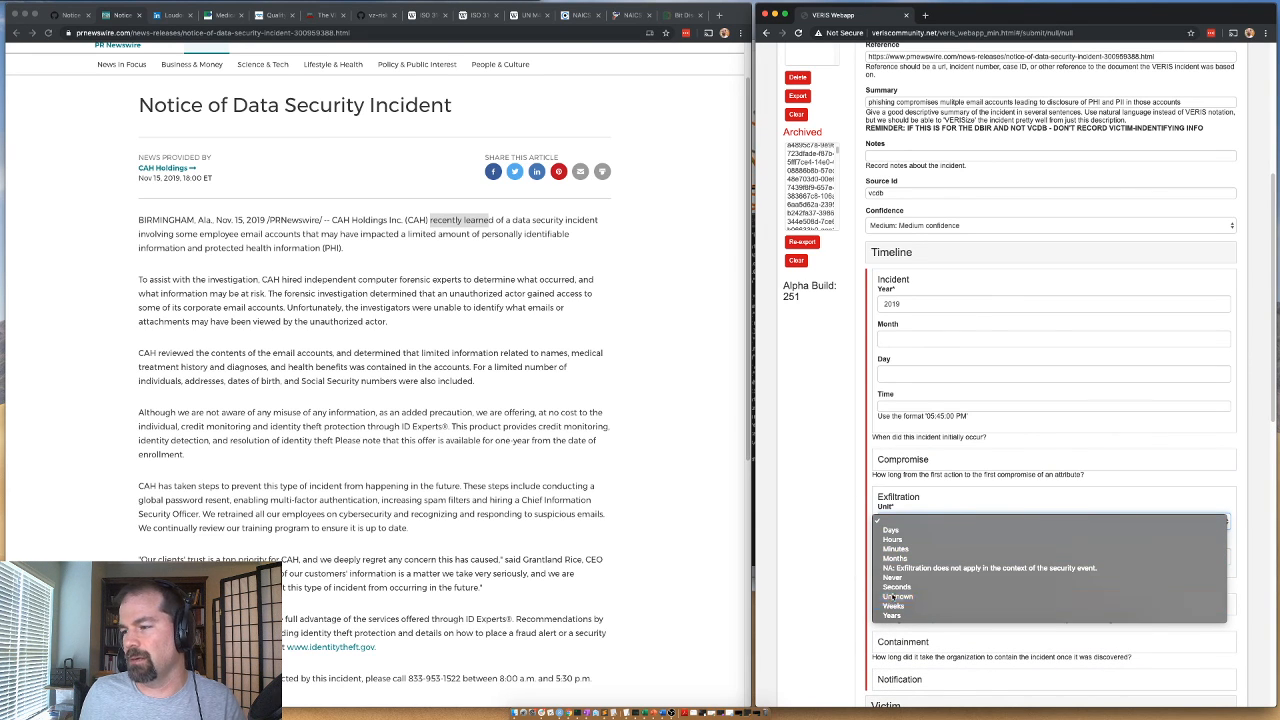
{"action": "left_click", "coordinate": [905, 499]}
Set the Discovery and Containment units to Unknown and collapse the Timeline section.
{"action": "left_click", "coordinate": [896, 536]}
{"action": "left_click", "coordinate": [897, 558]}
{"action": "left_click", "coordinate": [897, 634]}
{"action": "left_click", "coordinate": [897, 534]}
{"action": "left_click", "coordinate": [903, 571]}
{"action": "left_click", "coordinate": [883, 597]}
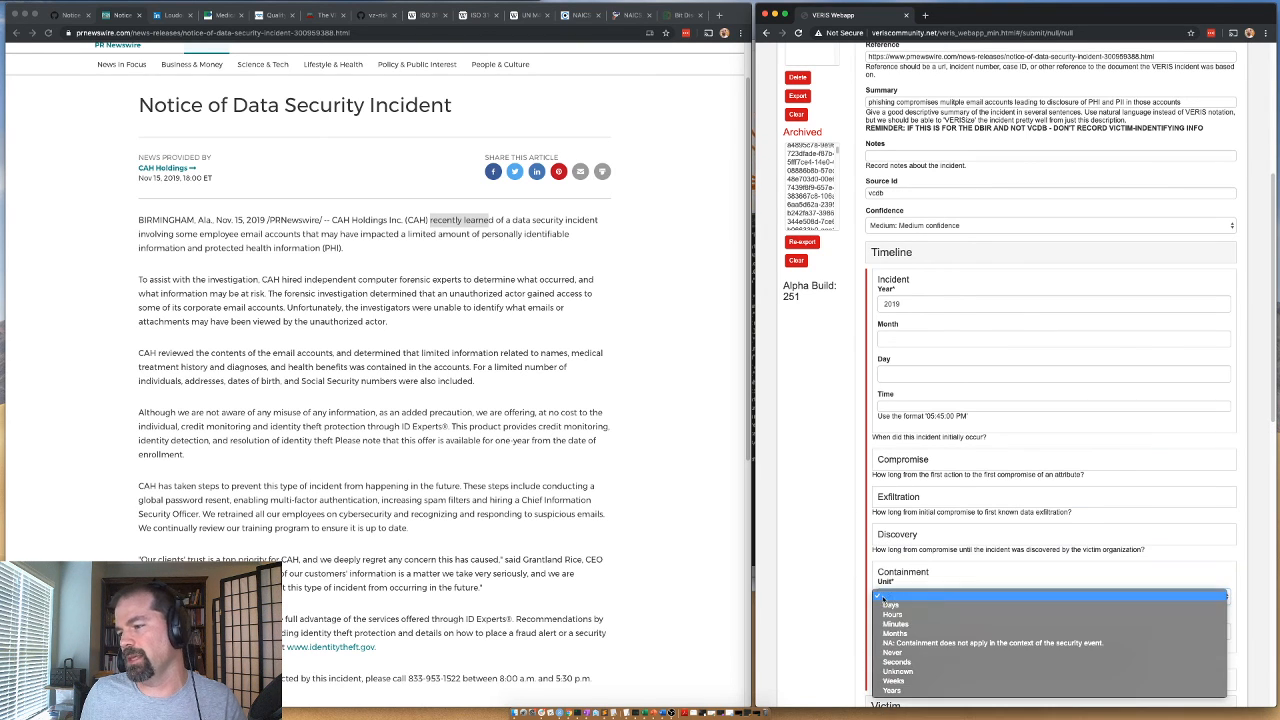
{"action": "left_click", "coordinate": [897, 671]}
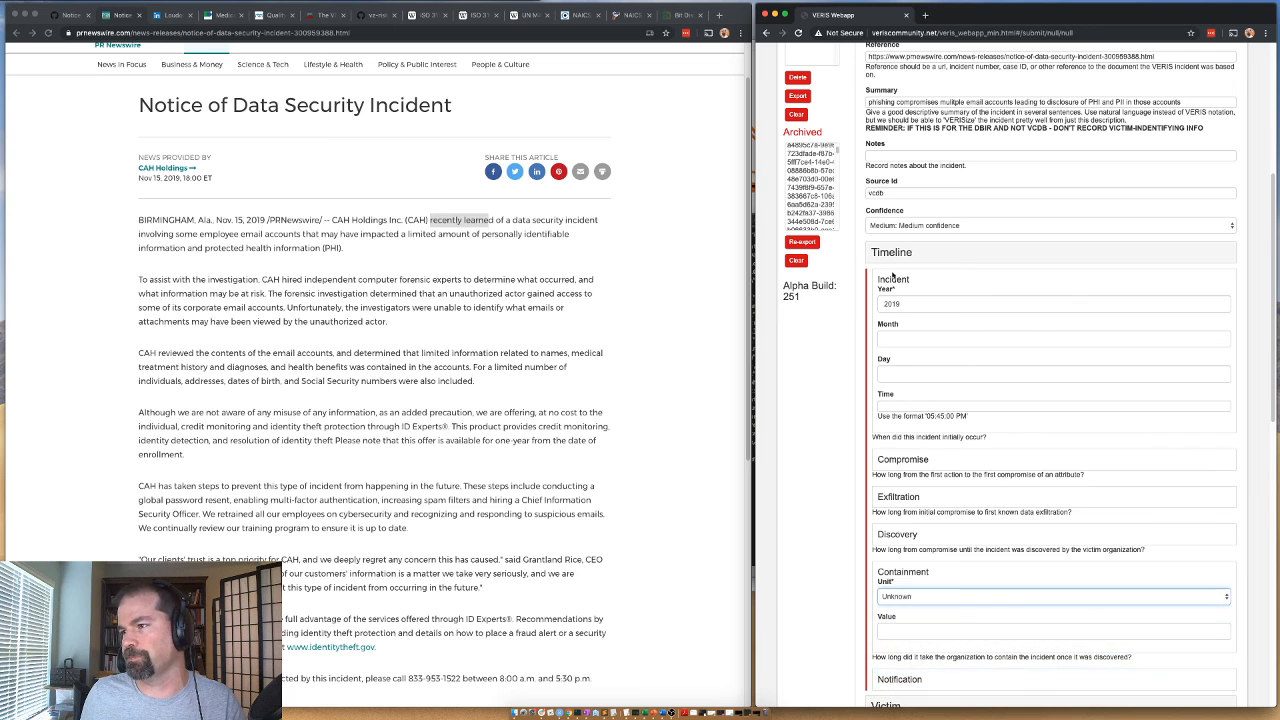
{"action": "left_click", "coordinate": [888, 257]}
Expand the Victim section and search Google for "CAH Holdings Inc", copying the company name from the breach notice.
{"action": "left_click", "coordinate": [886, 285]}
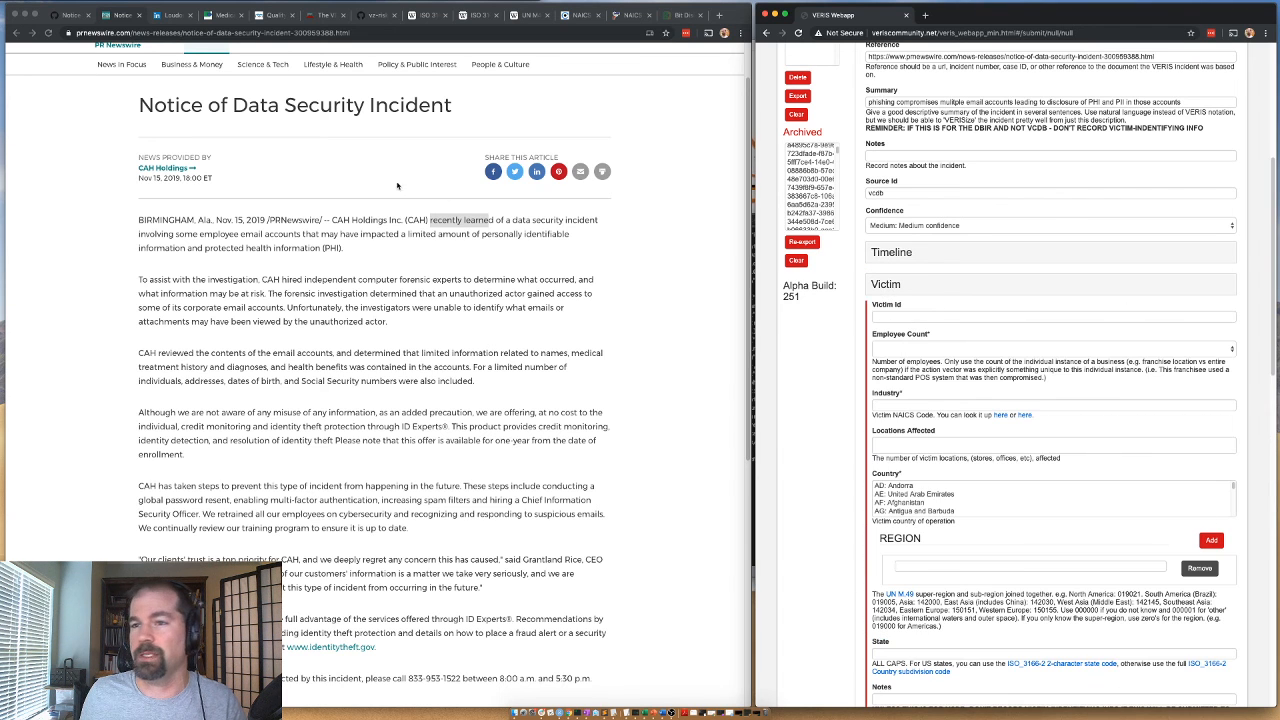
{"action": "left_click_drag", "start_coordinate": [332, 220], "coordinate": [401, 223]}
{"action": "key", "text": "ctrl+c"}
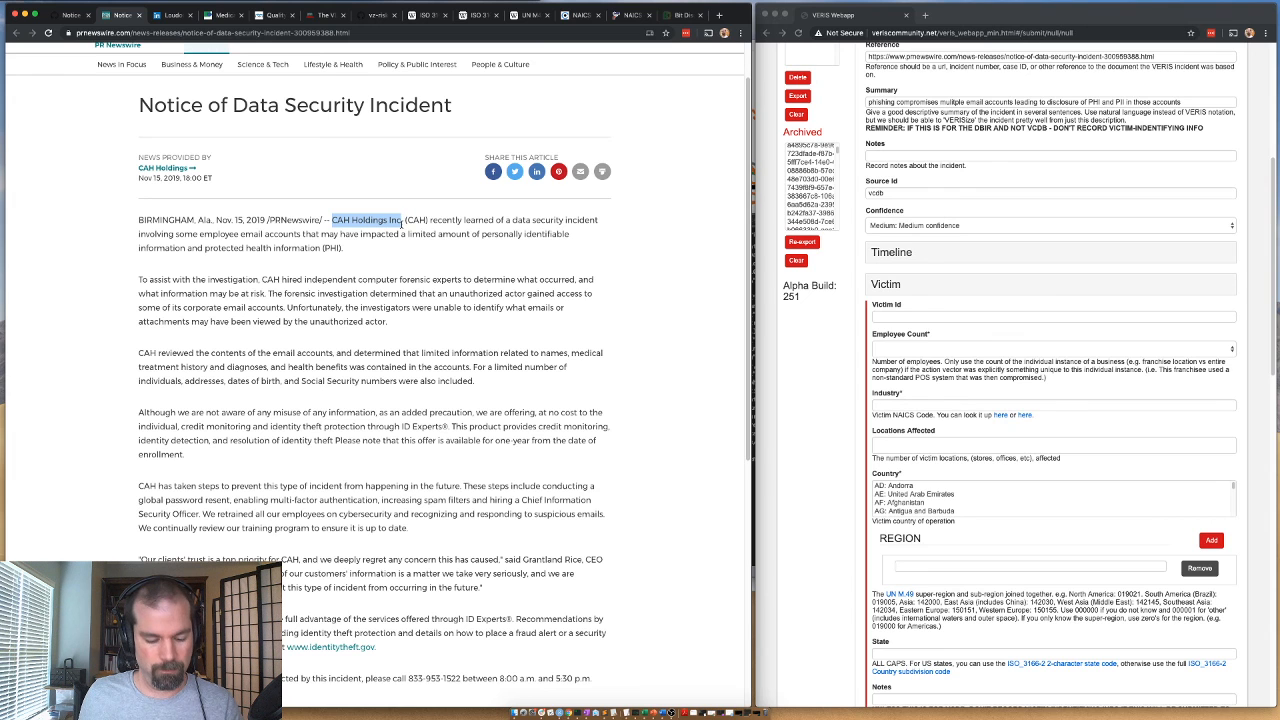
{"action": "key", "text": "ctrl+Tab"}
{"action": "key", "text": "ctrl+Tab"}
{"action": "key", "text": "ctrl+Tab"}
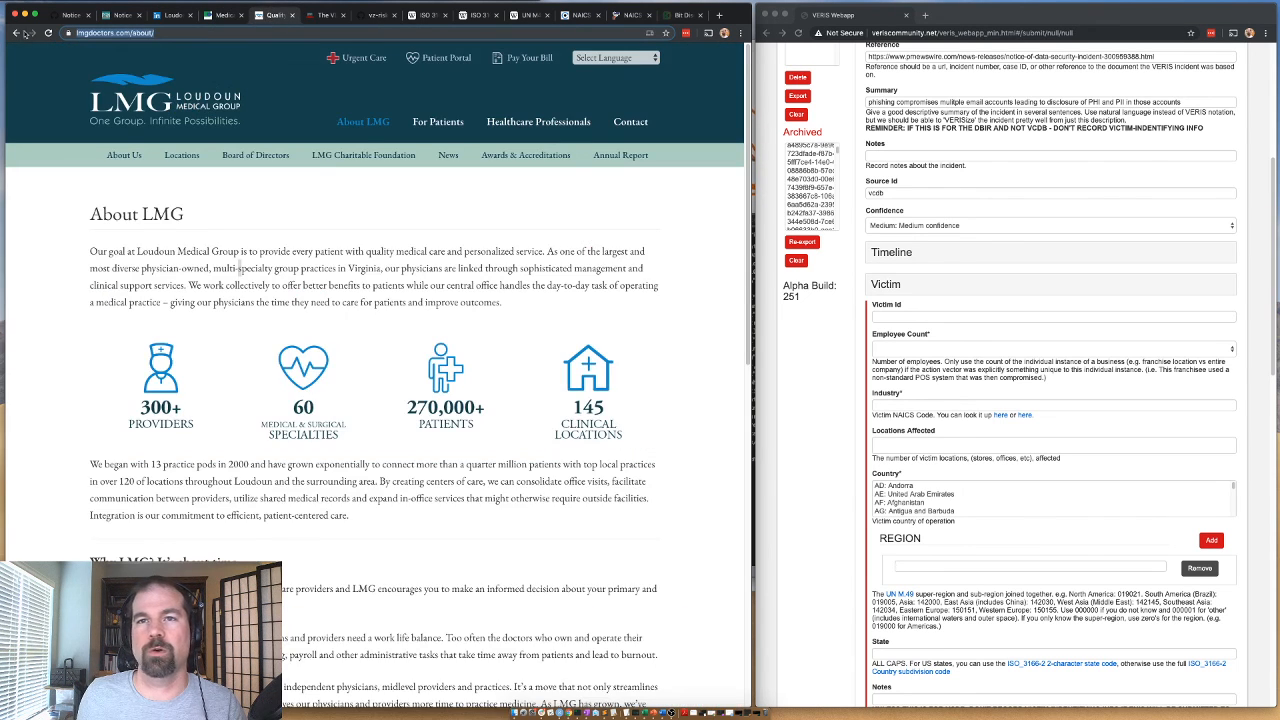
{"action": "left_click", "coordinate": [16, 33]}
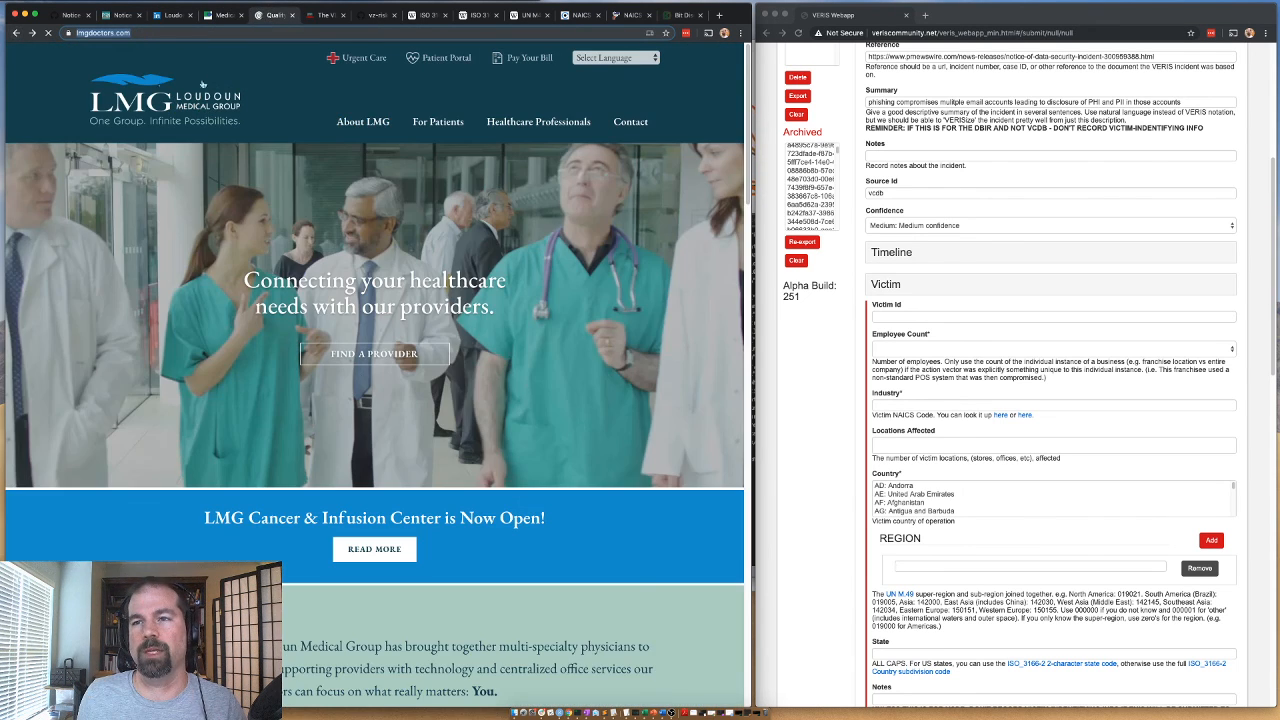
{"action": "left_click", "coordinate": [16, 33]}
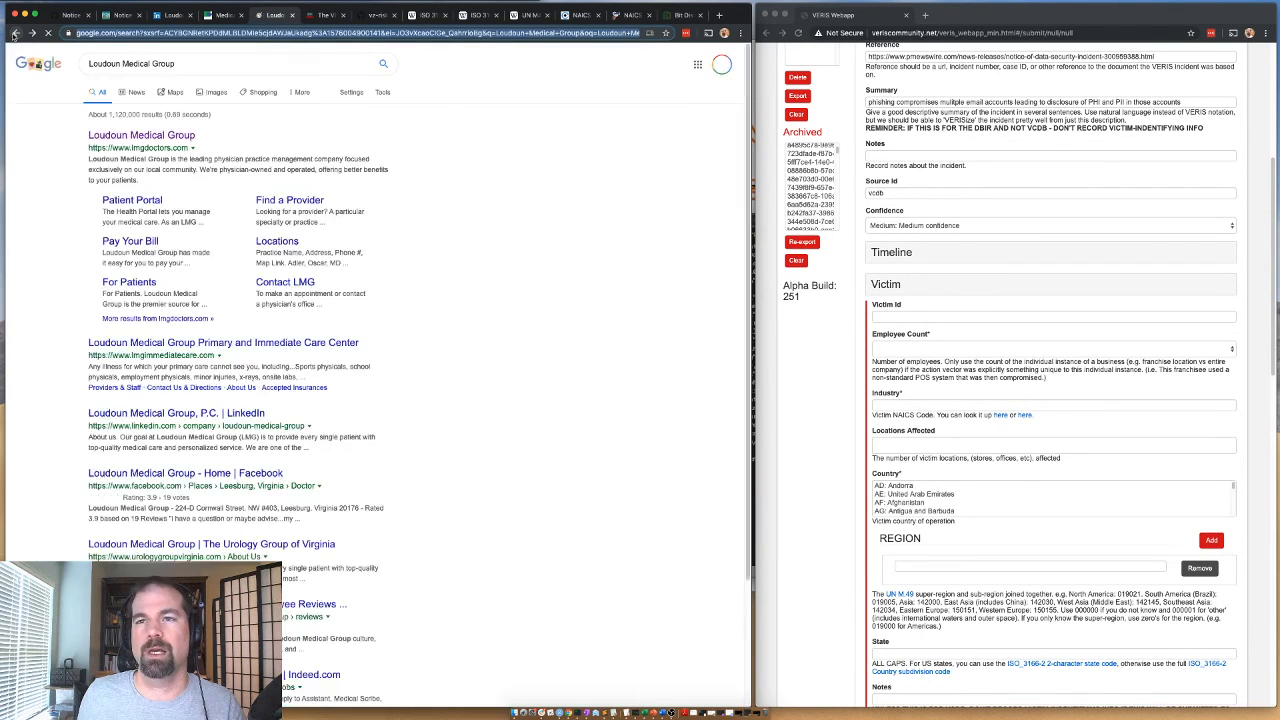
{"action": "left_click", "coordinate": [203, 62]}
{"action": "key", "text": "ctrl+a"}
{"action": "key", "text": "ctrl+v"}
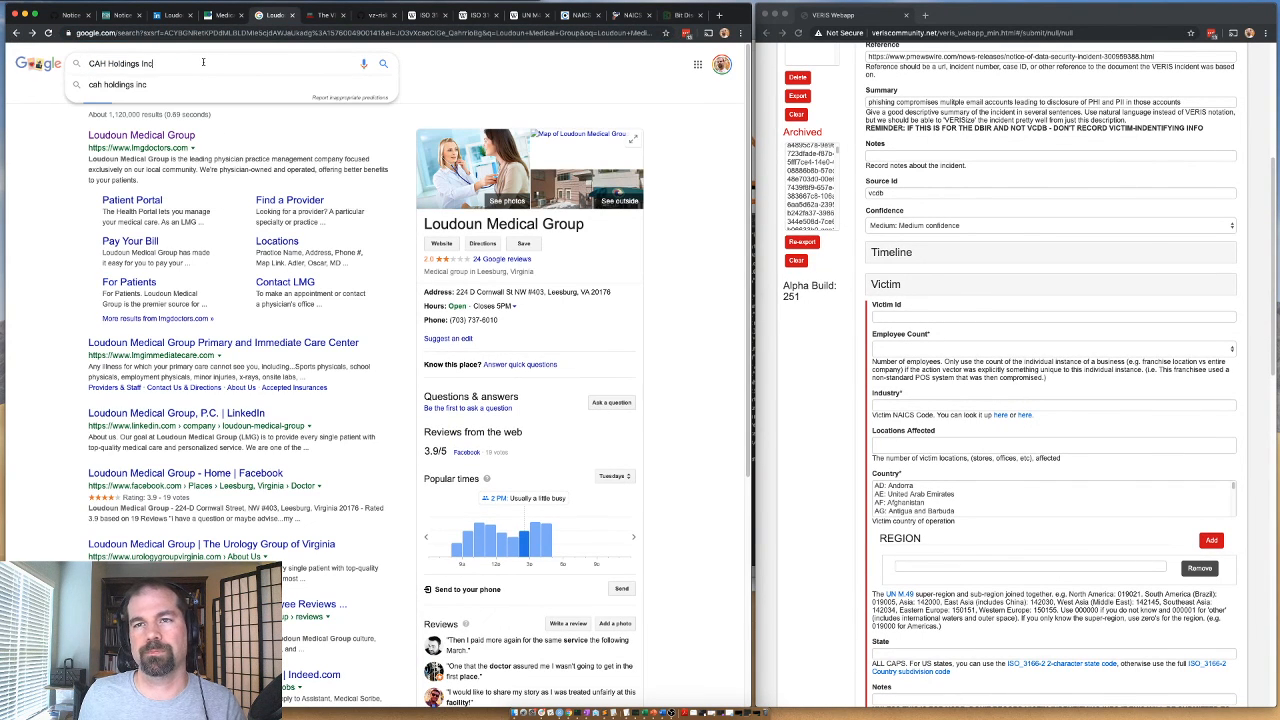
{"action": "key", "text": "Return"}
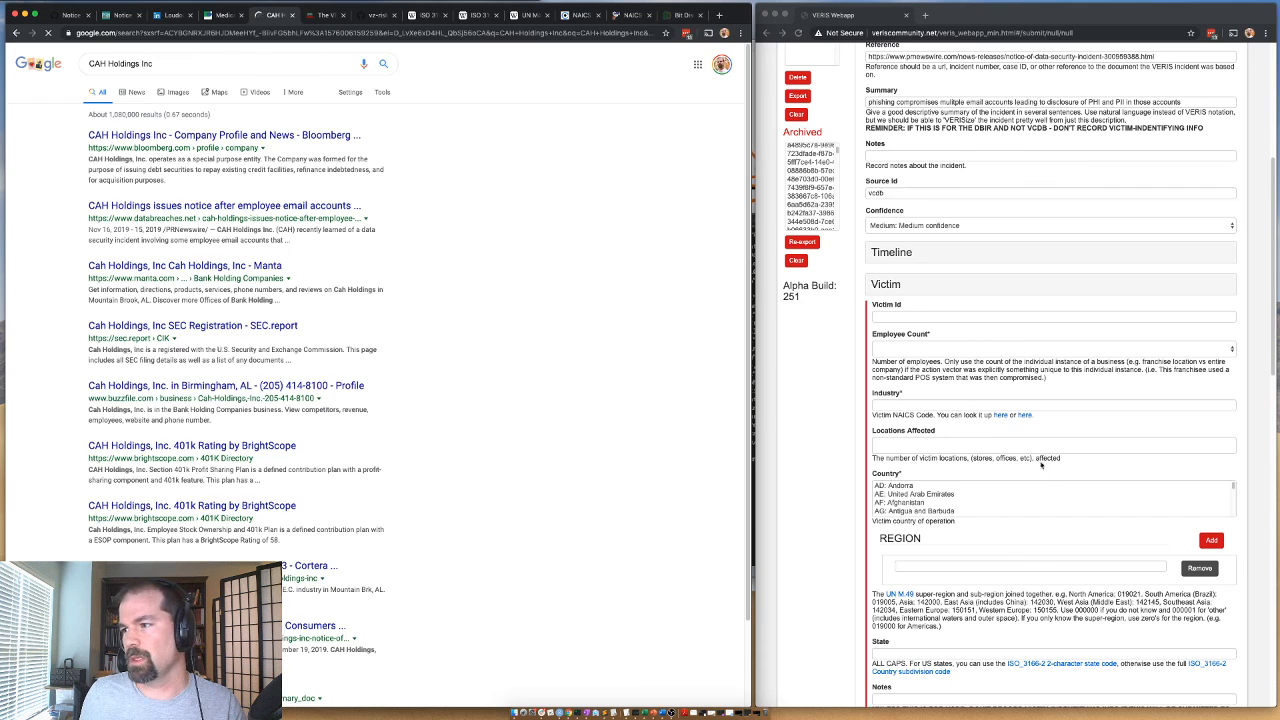
Enter "CAH Holdings Inc" as the Victim Id.
{"action": "left_click", "coordinate": [896, 317]}
{"action": "key", "text": "ctrl+v"}
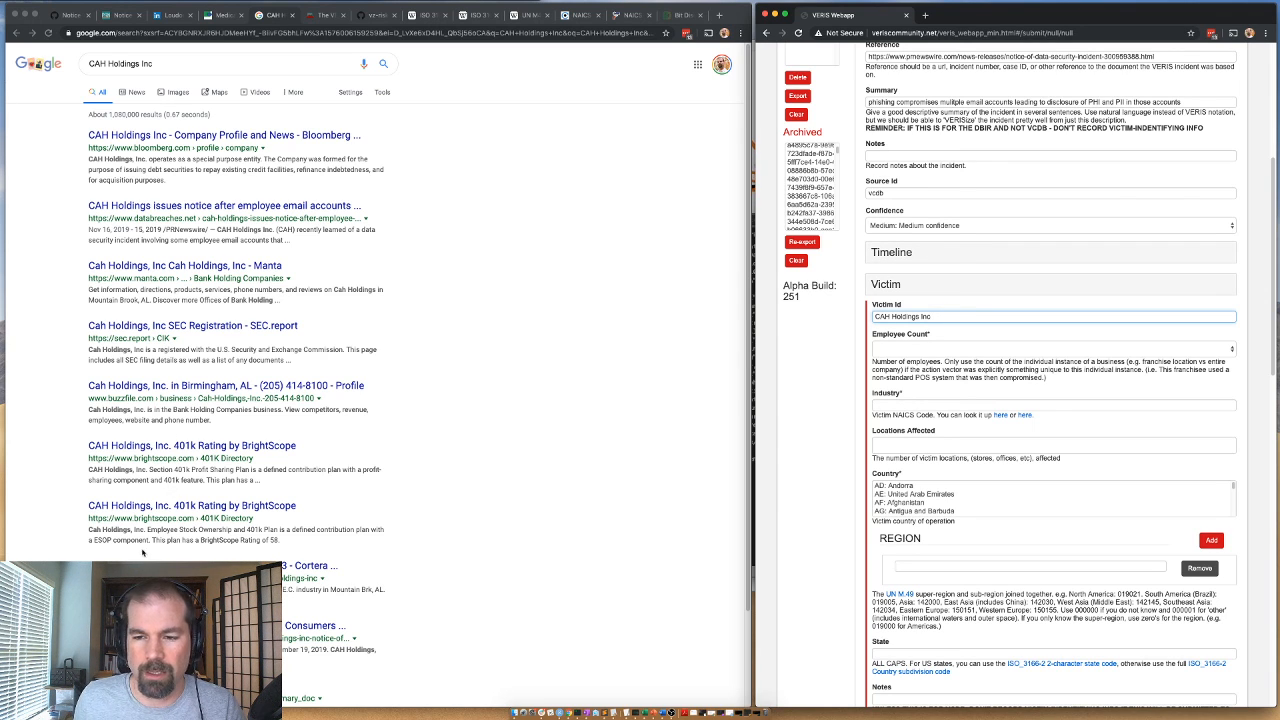
Look through the Google results and check the Bloomberg company profile of CAH Holdings Inc for industry and employee details.
{"action": "key", "text": "super+grave"}
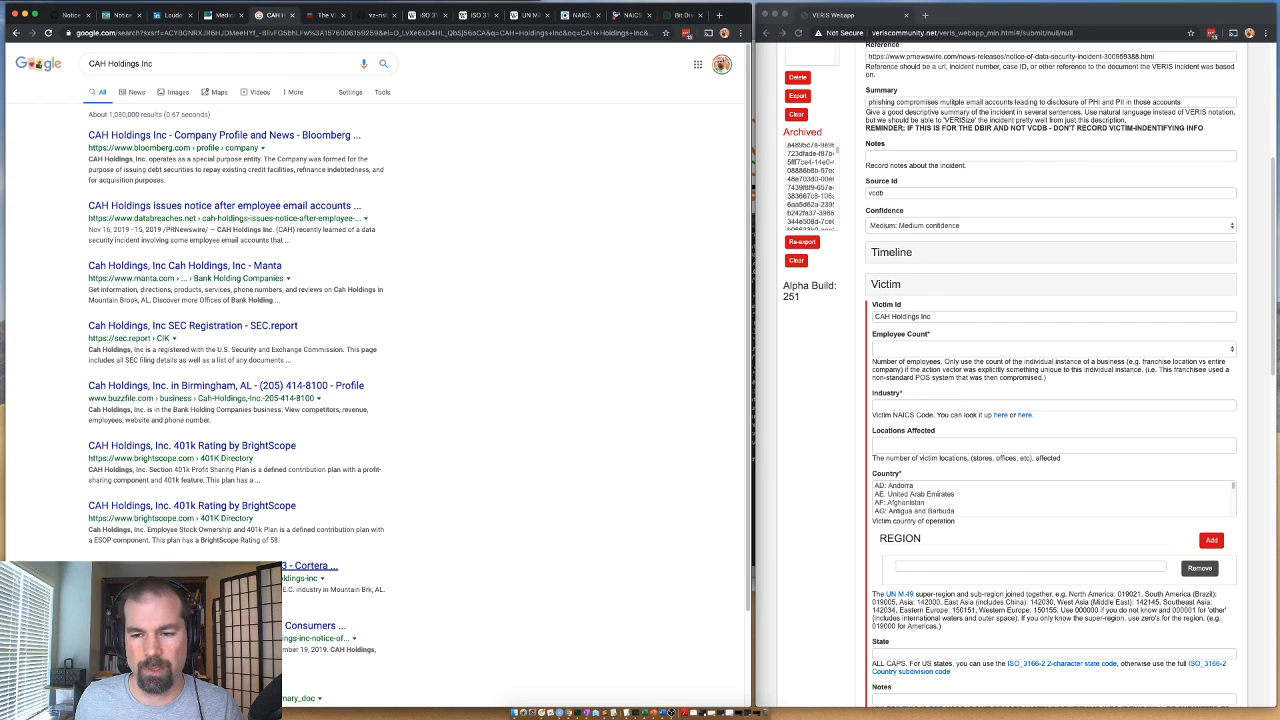
{"action": "scroll", "coordinate": [375, 380], "scroll_direction": "down", "scroll_amount": 1}
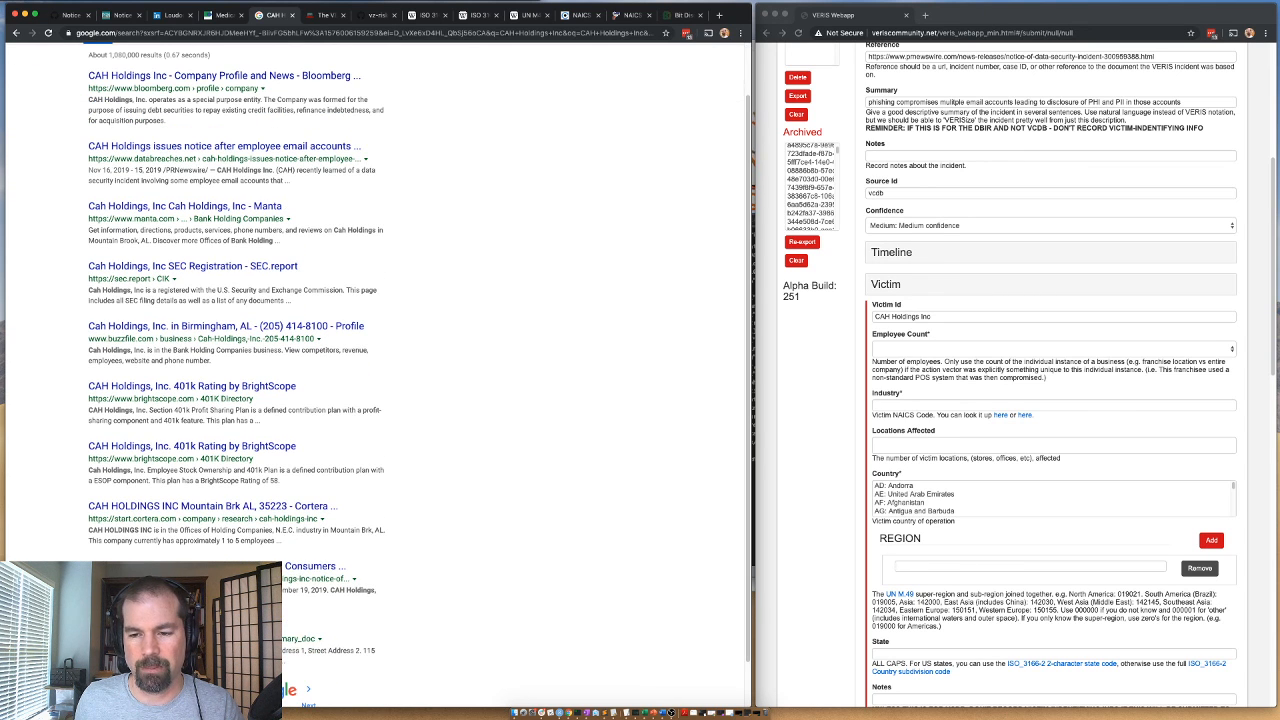
{"action": "scroll", "coordinate": [148, 270], "scroll_direction": "up", "scroll_amount": 1}
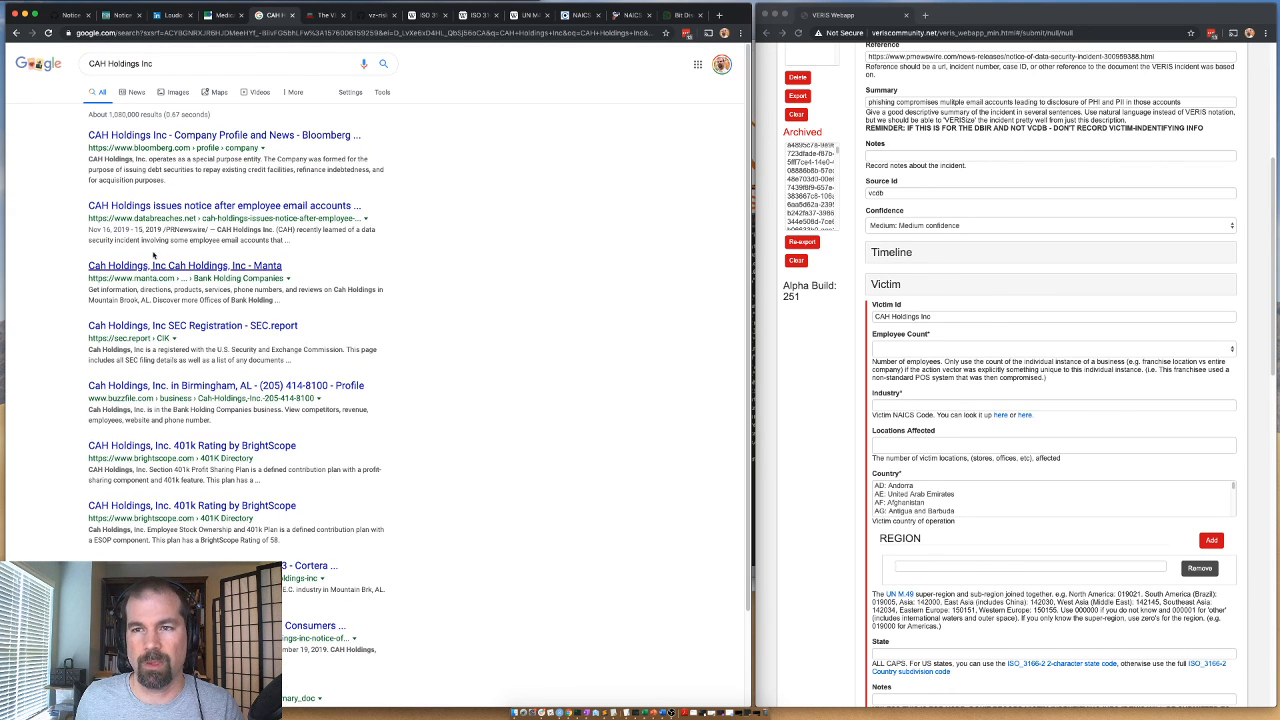
{"action": "left_click", "coordinate": [148, 134]}
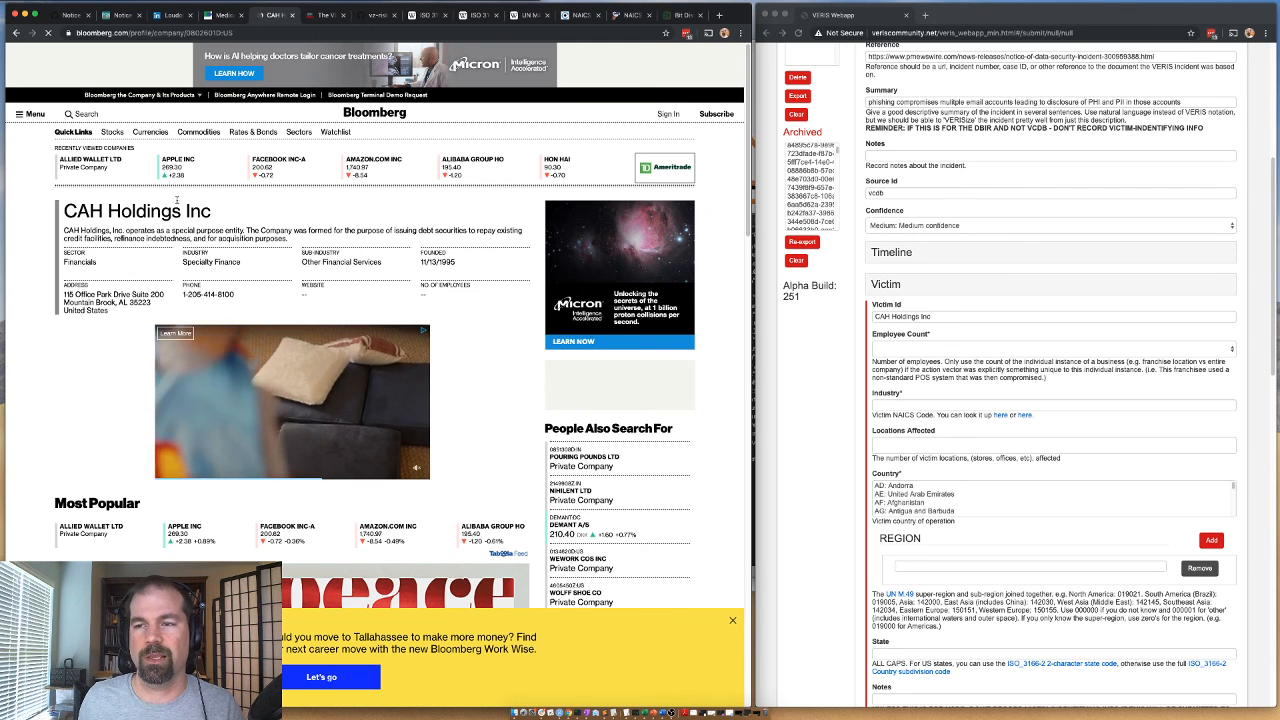
{"action": "left_click", "coordinate": [15, 33]}
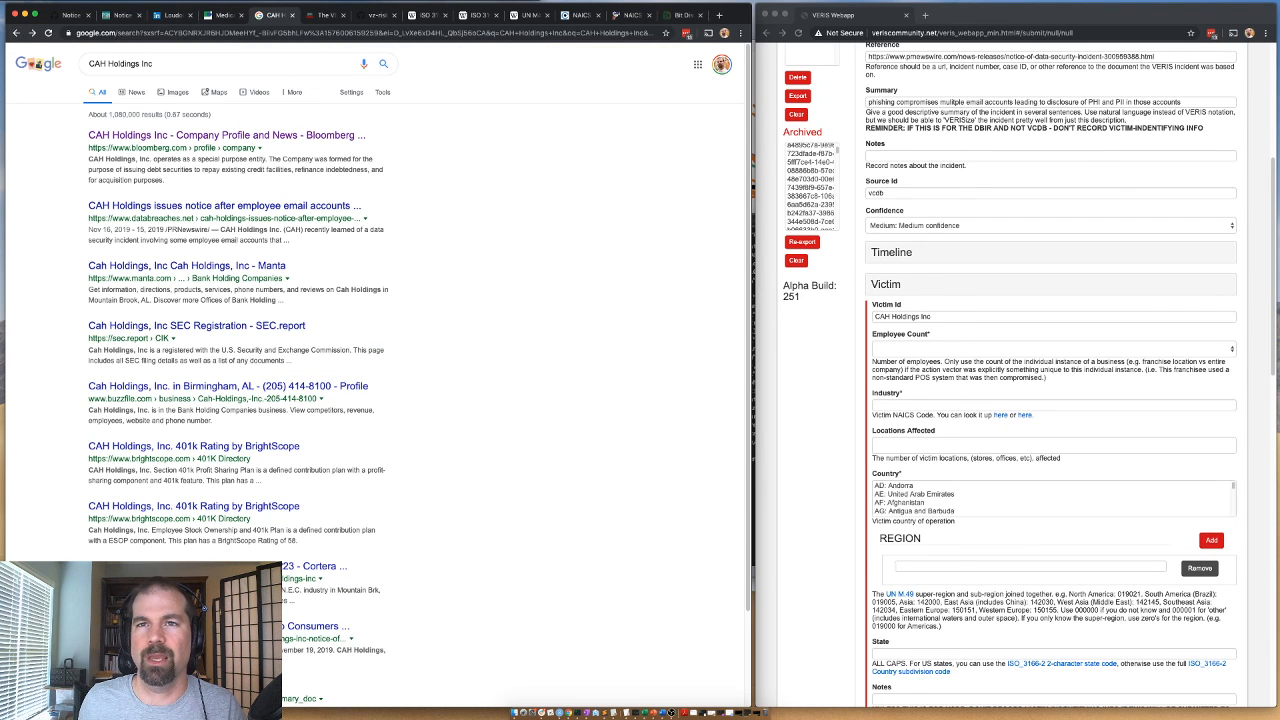
{"action": "left_click", "coordinate": [15, 33]}
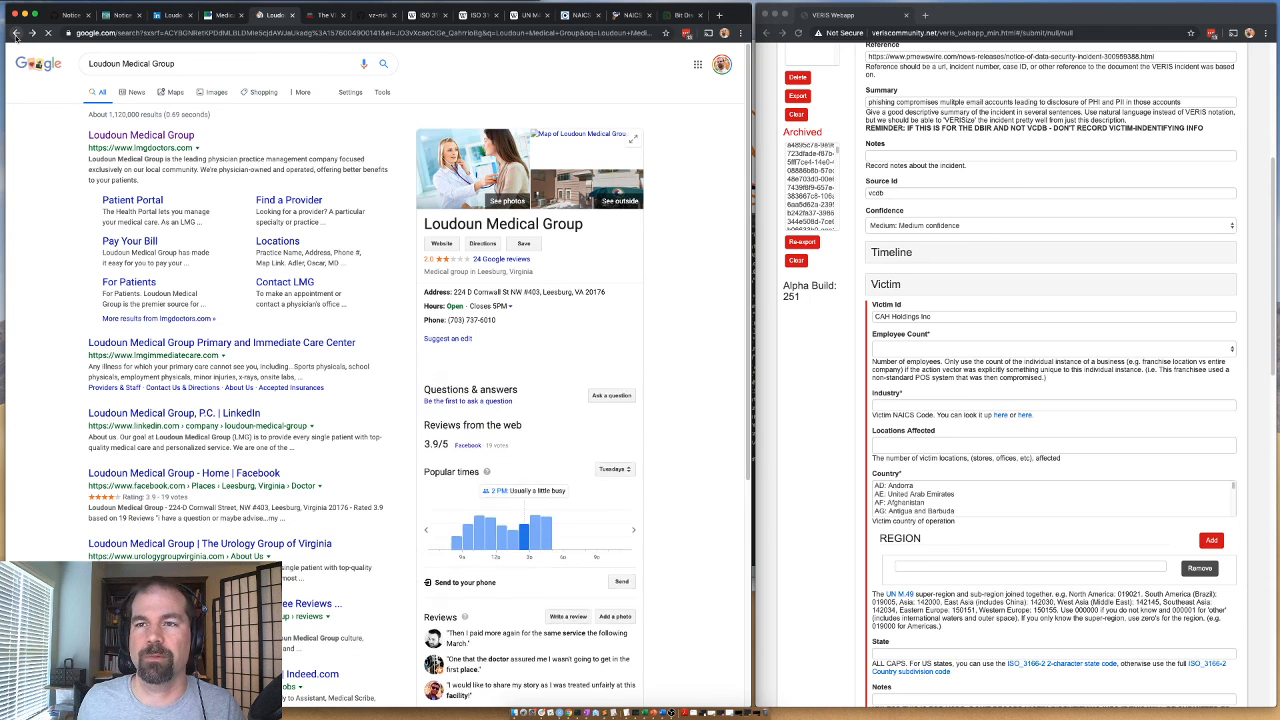
Return to the PR Newswire data security notice and copy the CEO's name from the quoted statement.
{"action": "left_click", "coordinate": [70, 15]}
{"action": "left_click", "coordinate": [118, 15]}
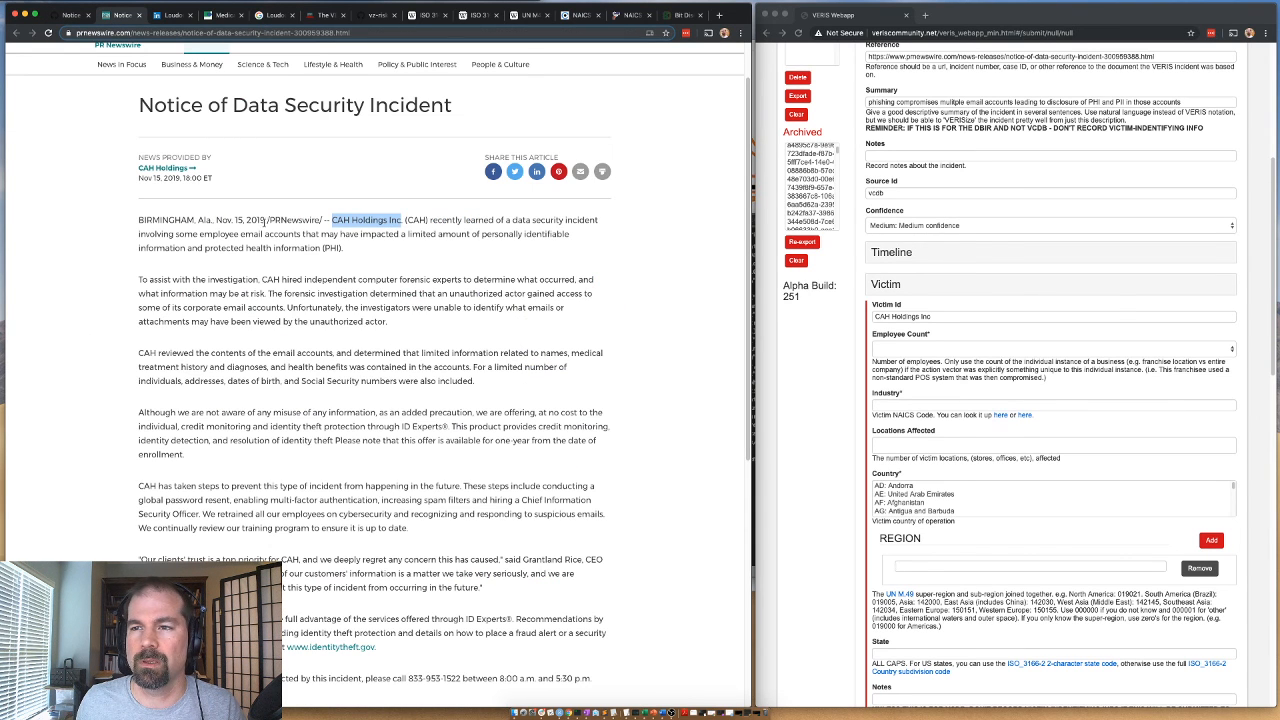
{"action": "scroll", "coordinate": [323, 252], "scroll_direction": "down", "scroll_amount": 5}
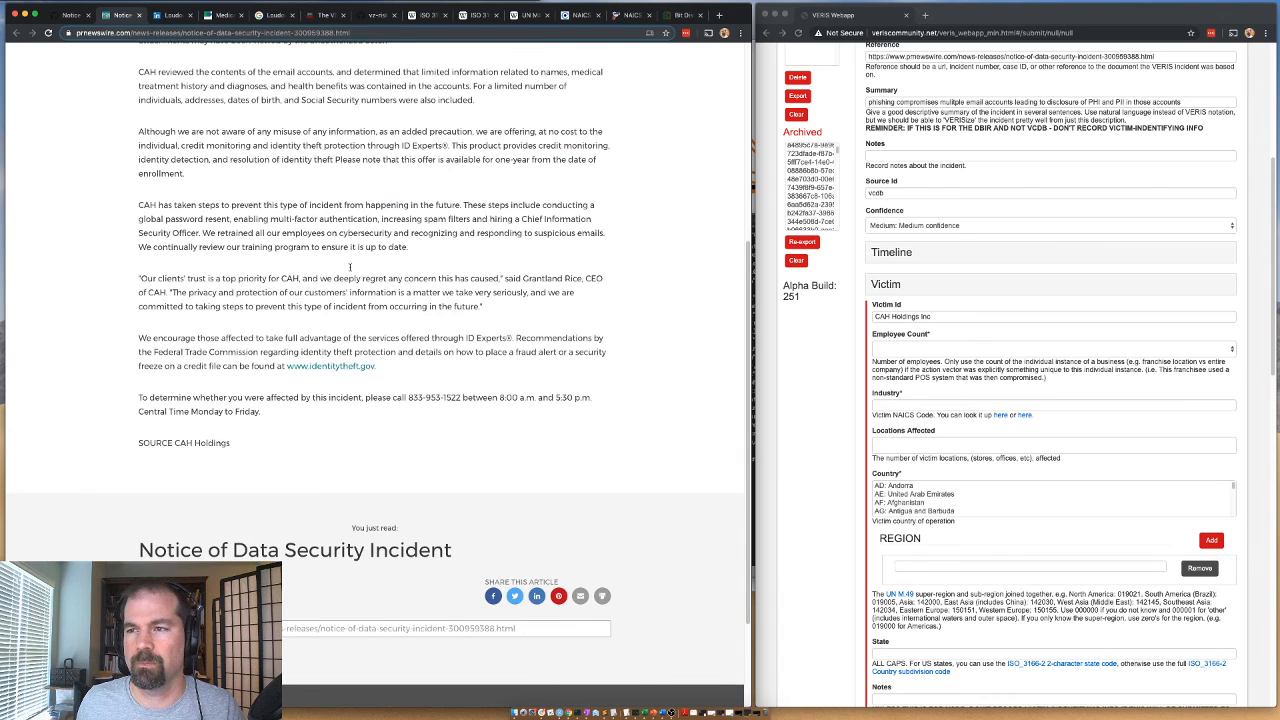
{"action": "scroll", "coordinate": [354, 279], "scroll_direction": "up", "scroll_amount": 1}
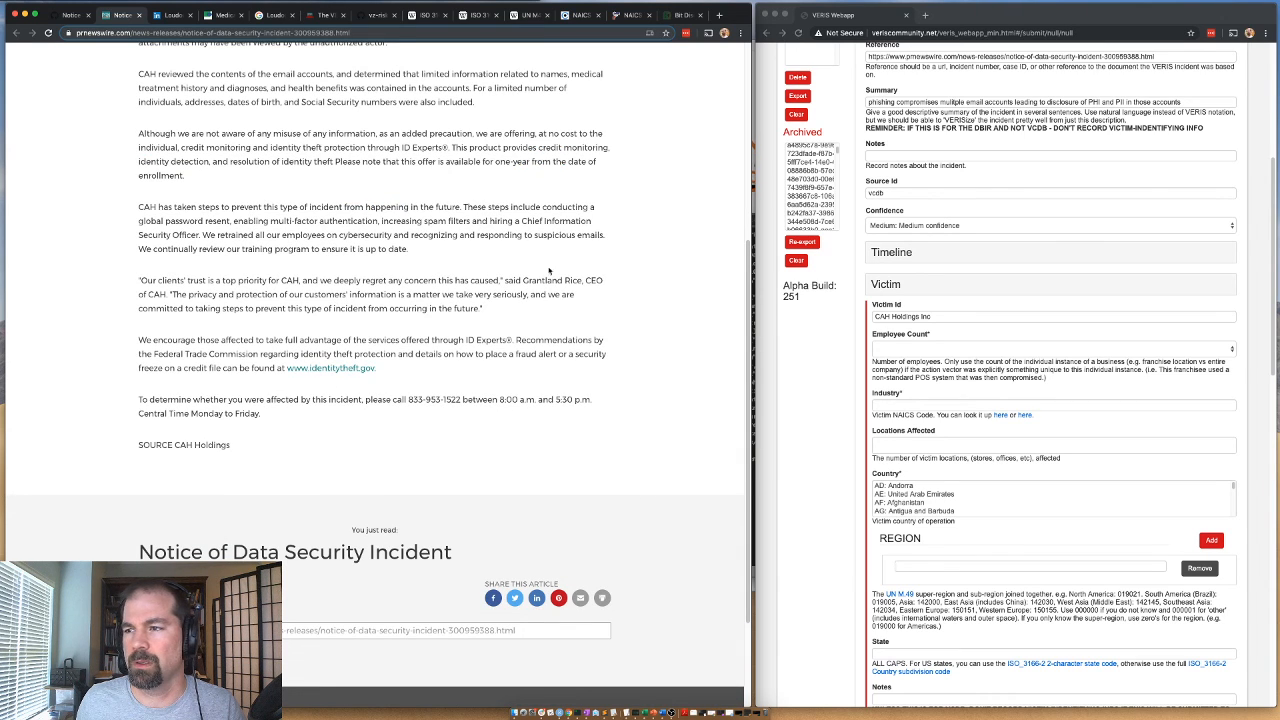
{"action": "left_click_drag", "start_coordinate": [524, 280], "coordinate": [580, 281]}
{"action": "key", "text": "super+c"}
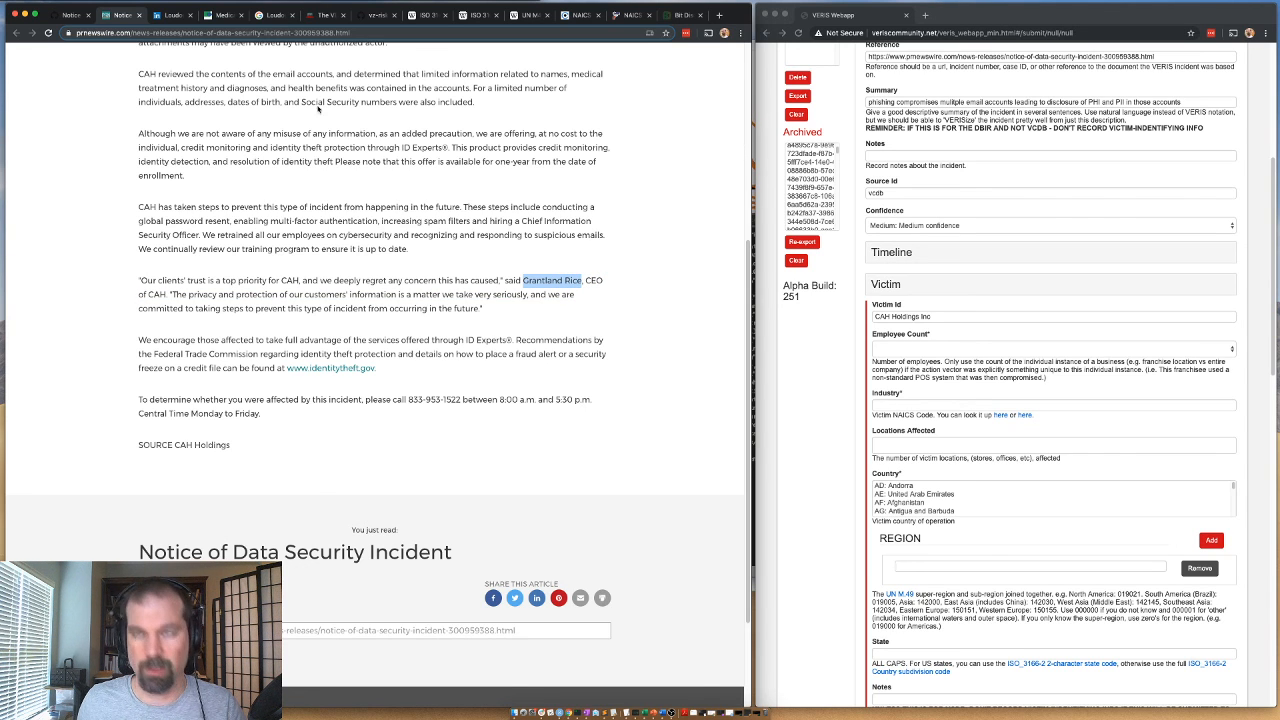
Search Google for the CEO's name together with "CAH" and open the LinkedIn profile of the Cobbs, Allen & Hall CEO.
{"action": "left_click", "coordinate": [272, 15]}
{"action": "triple_click", "coordinate": [204, 64]}
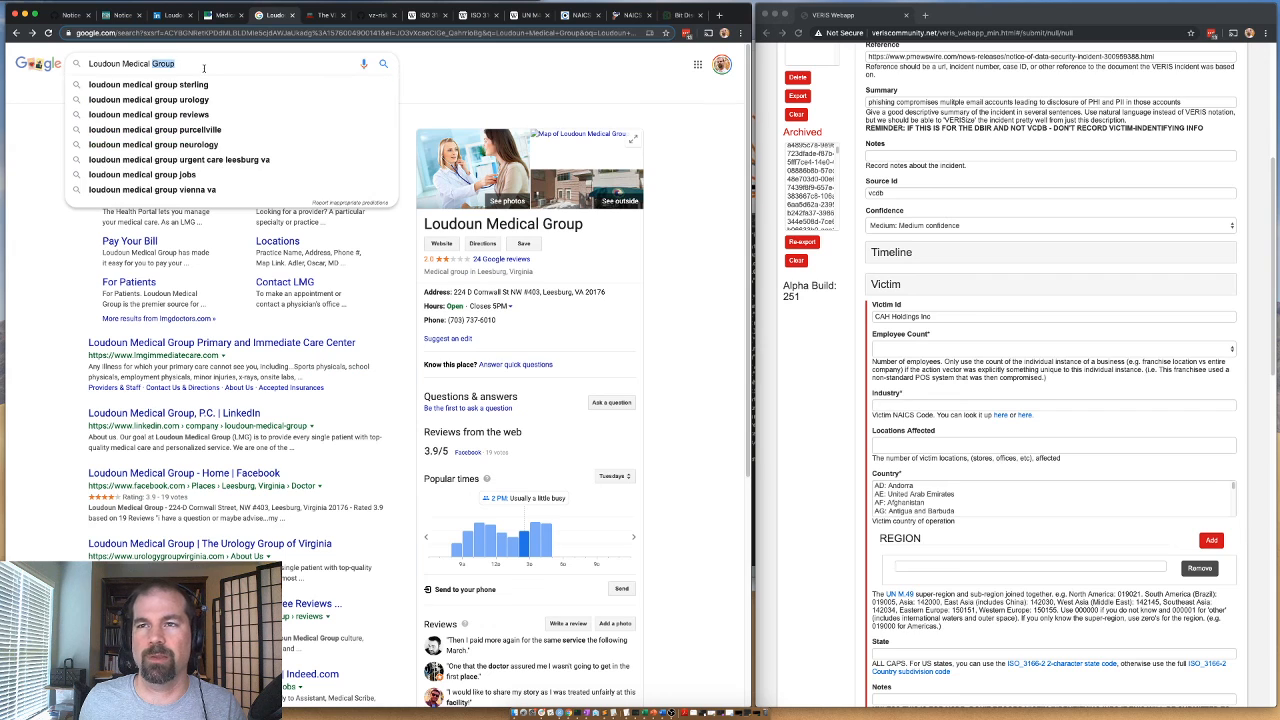
{"action": "key", "text": "super+v"}
{"action": "type", "text": "C"}
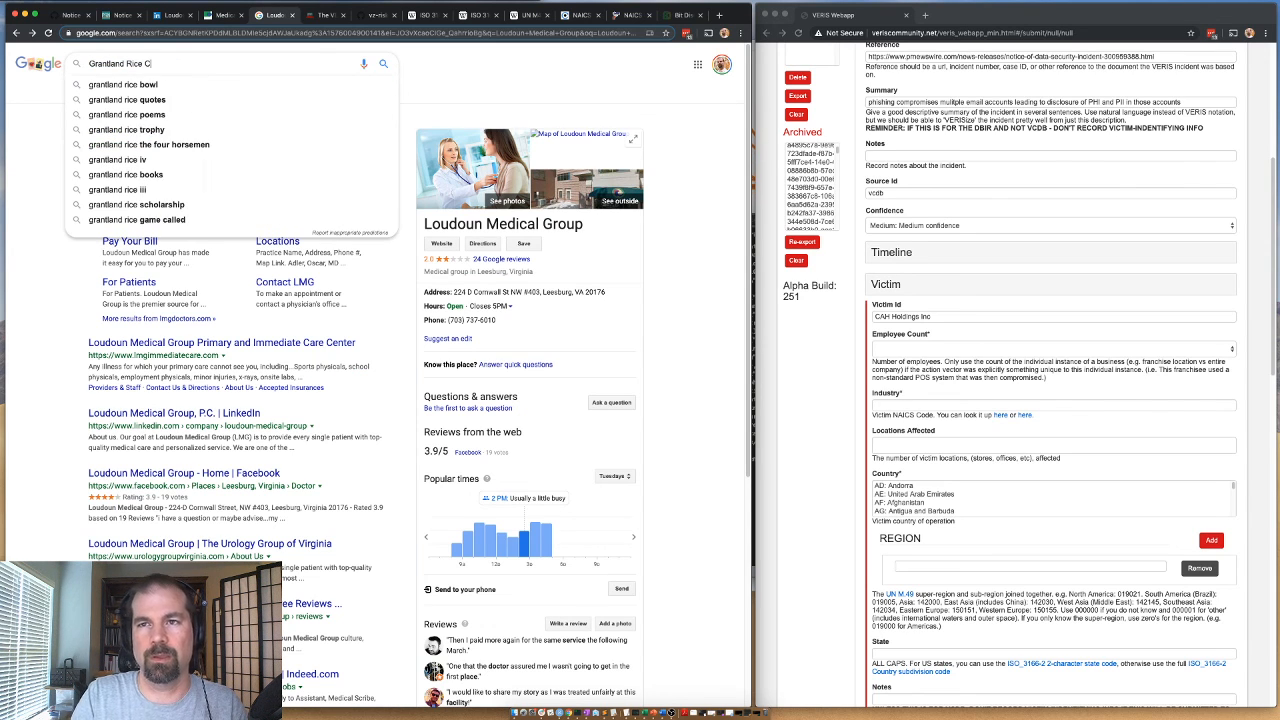
{"action": "type", "text": "AH"}
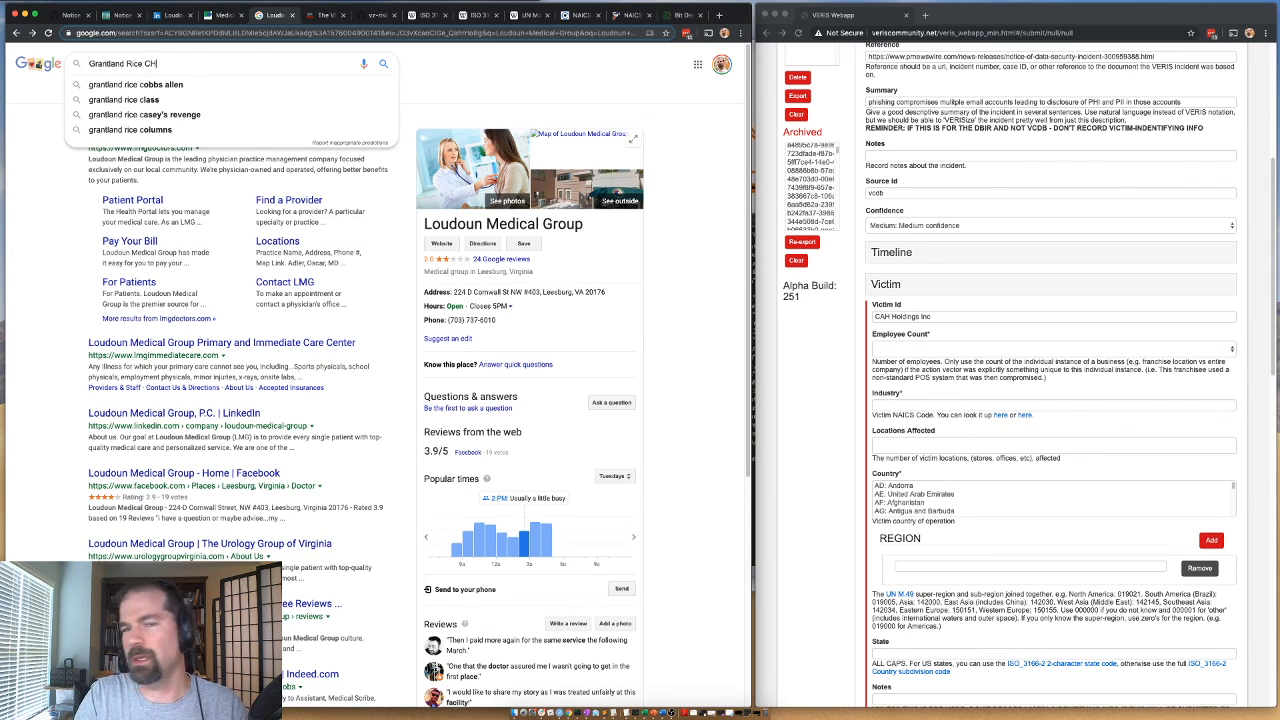
{"action": "key", "text": "BackSpace"}
{"action": "type", "text": "AH"}
{"action": "key", "text": "Return"}
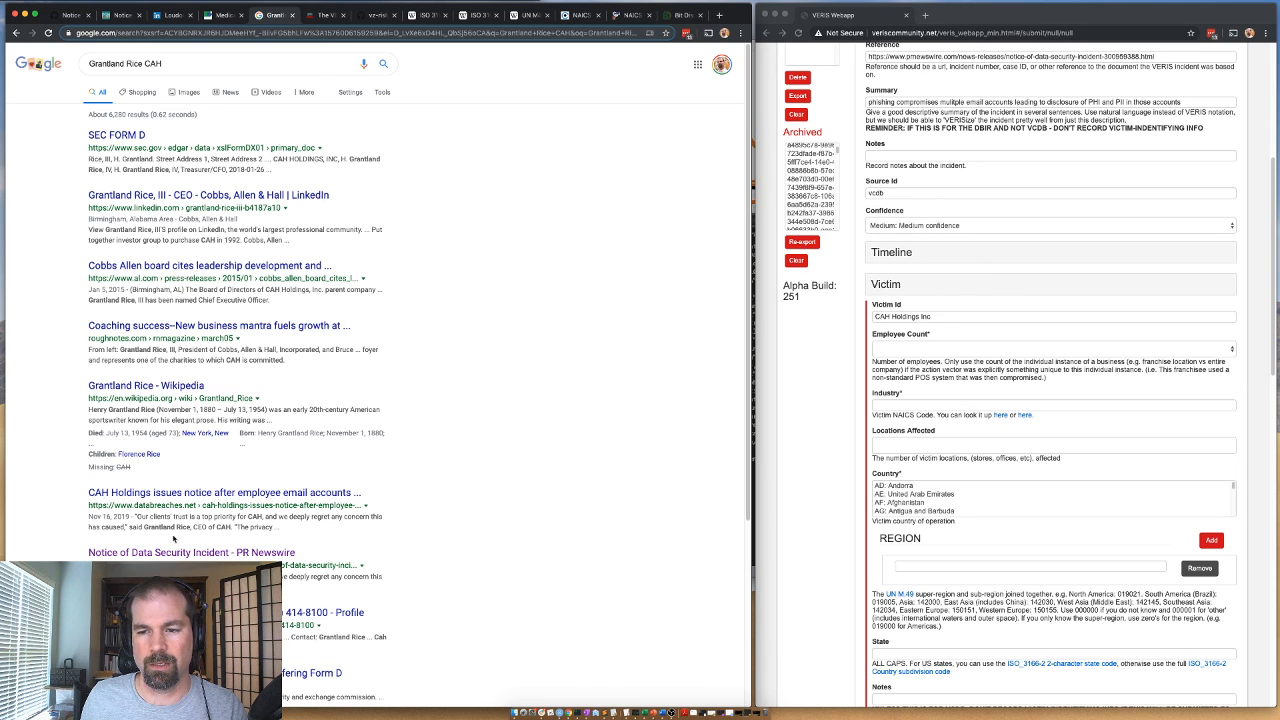
{"action": "left_click", "coordinate": [156, 197]}
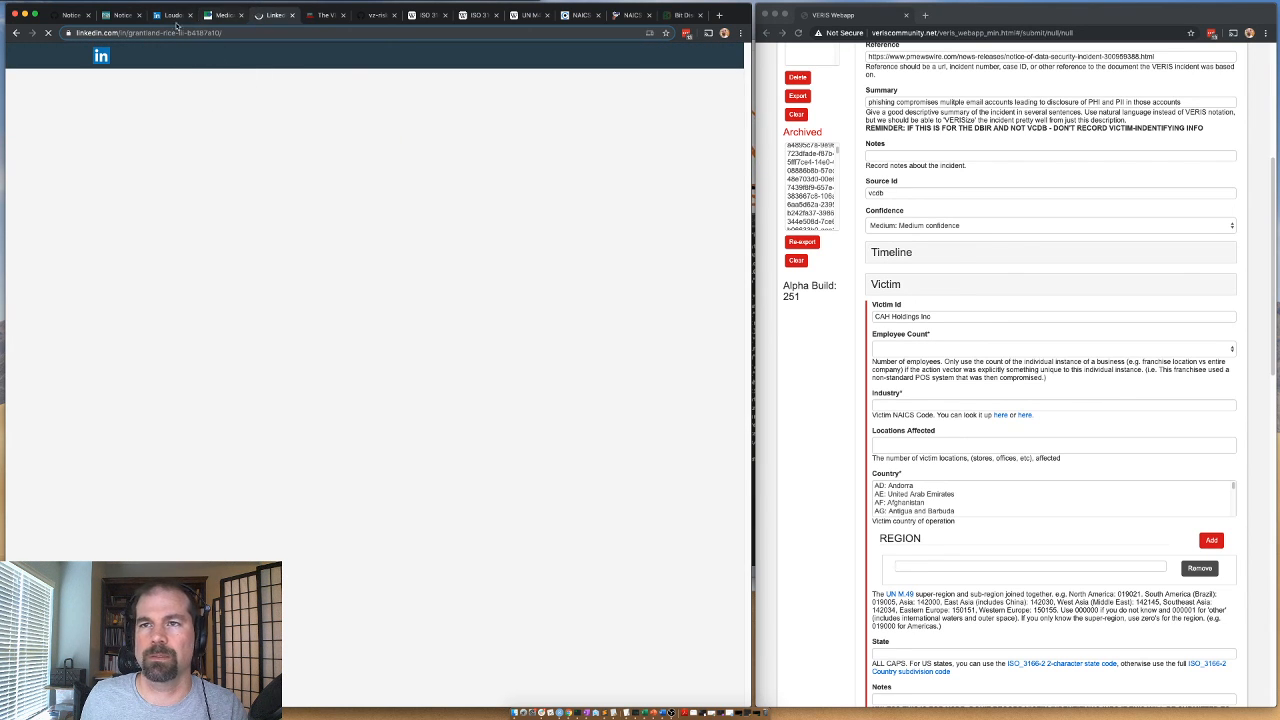
{"action": "left_click", "coordinate": [212, 16]}
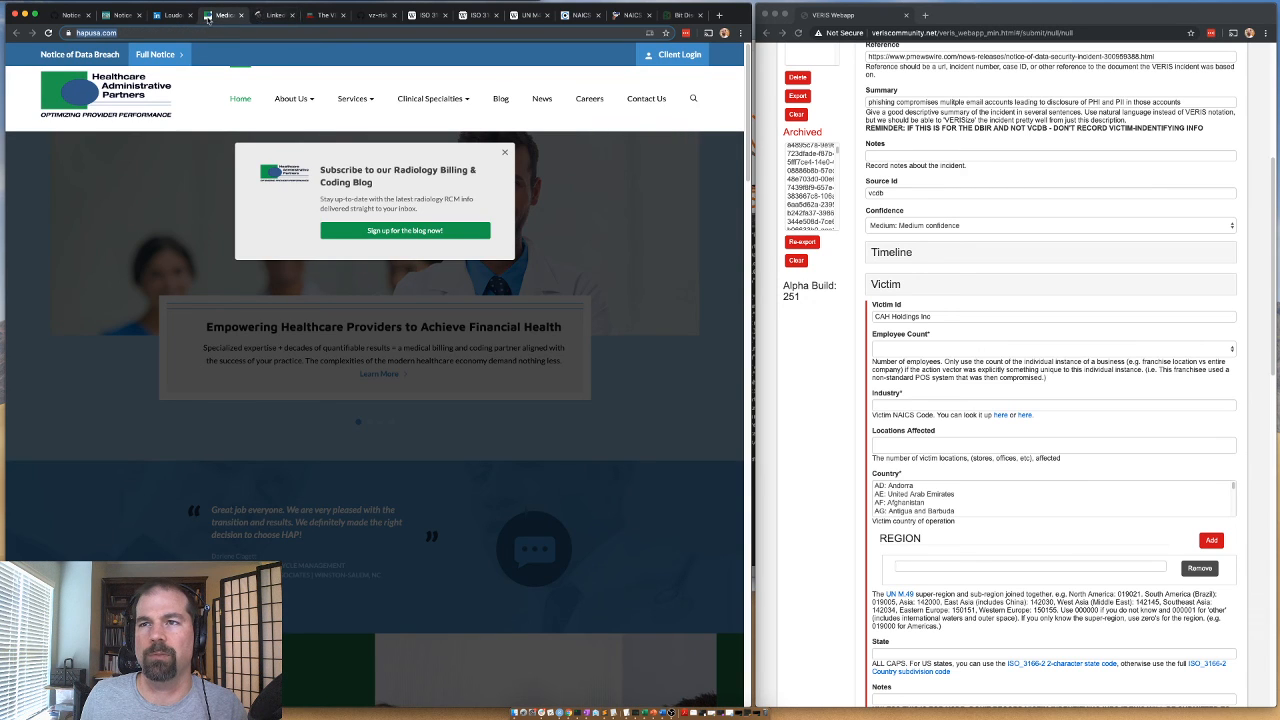
{"action": "type", "text": "cob"}
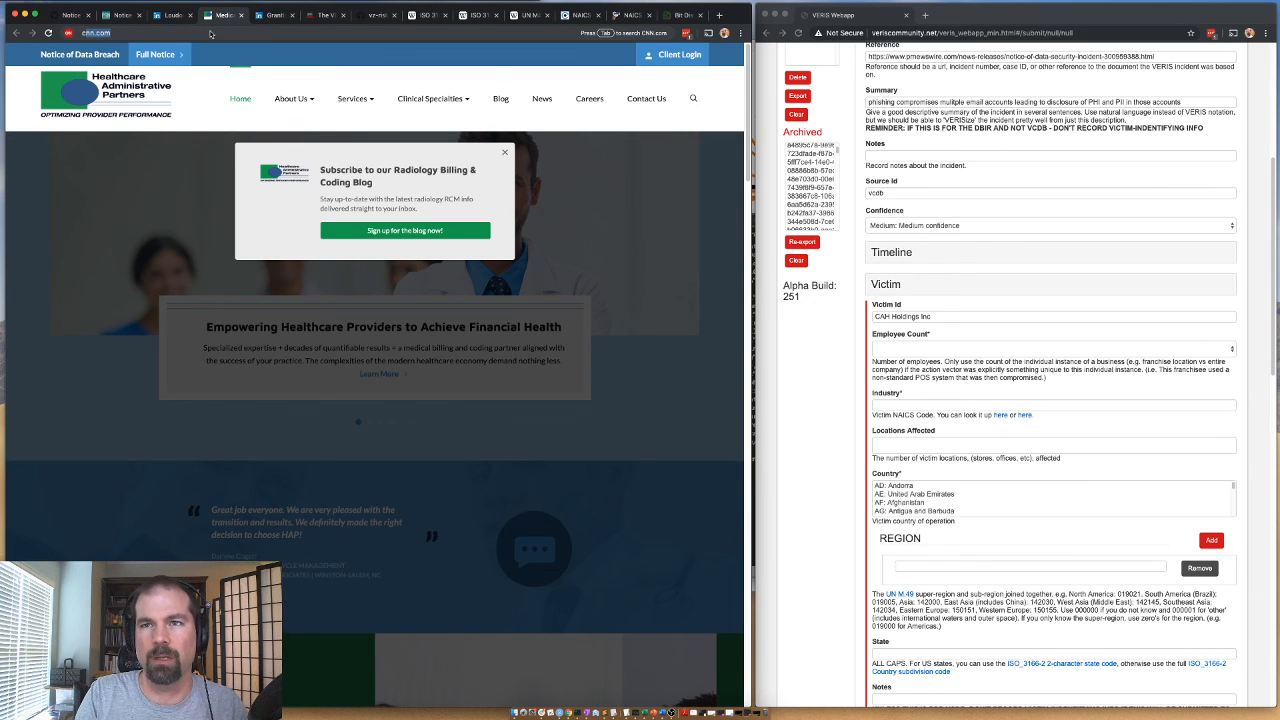
{"action": "left_click", "coordinate": [268, 15]}
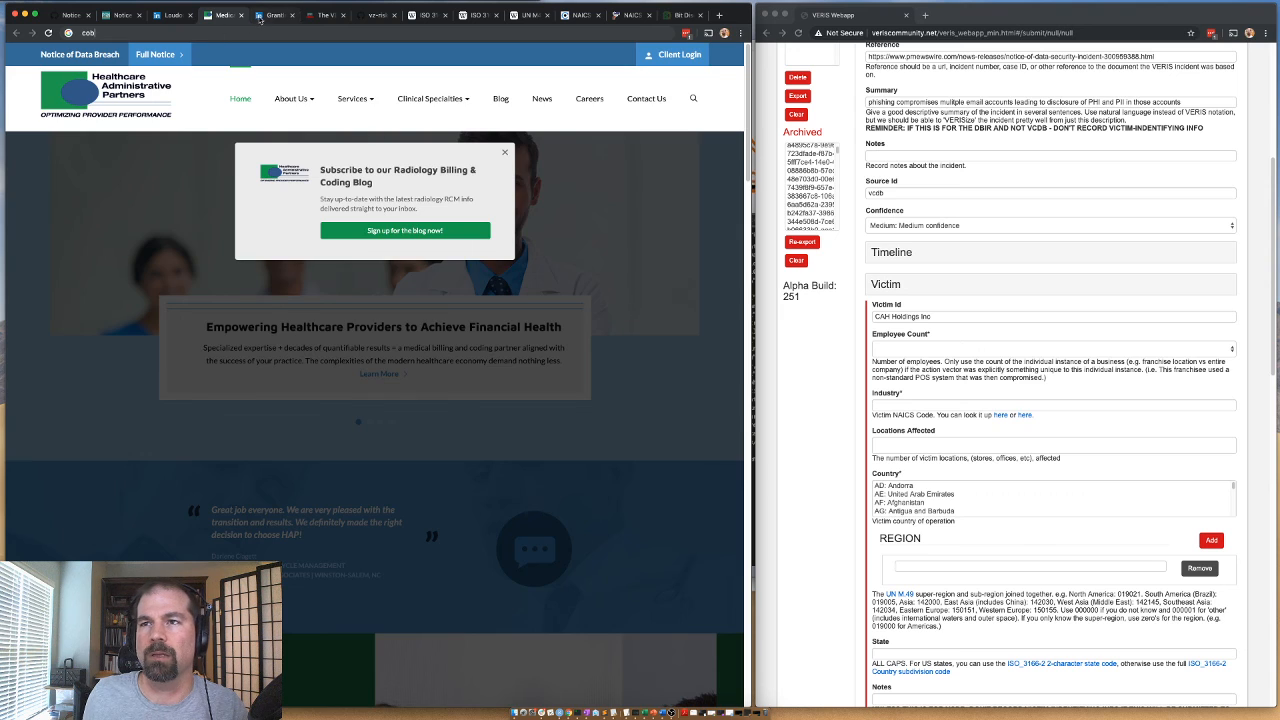
Search LinkedIn for "cah holdings" and open the company page of CAH HOLDINGS LTD.
{"action": "left_click", "coordinate": [168, 16]}
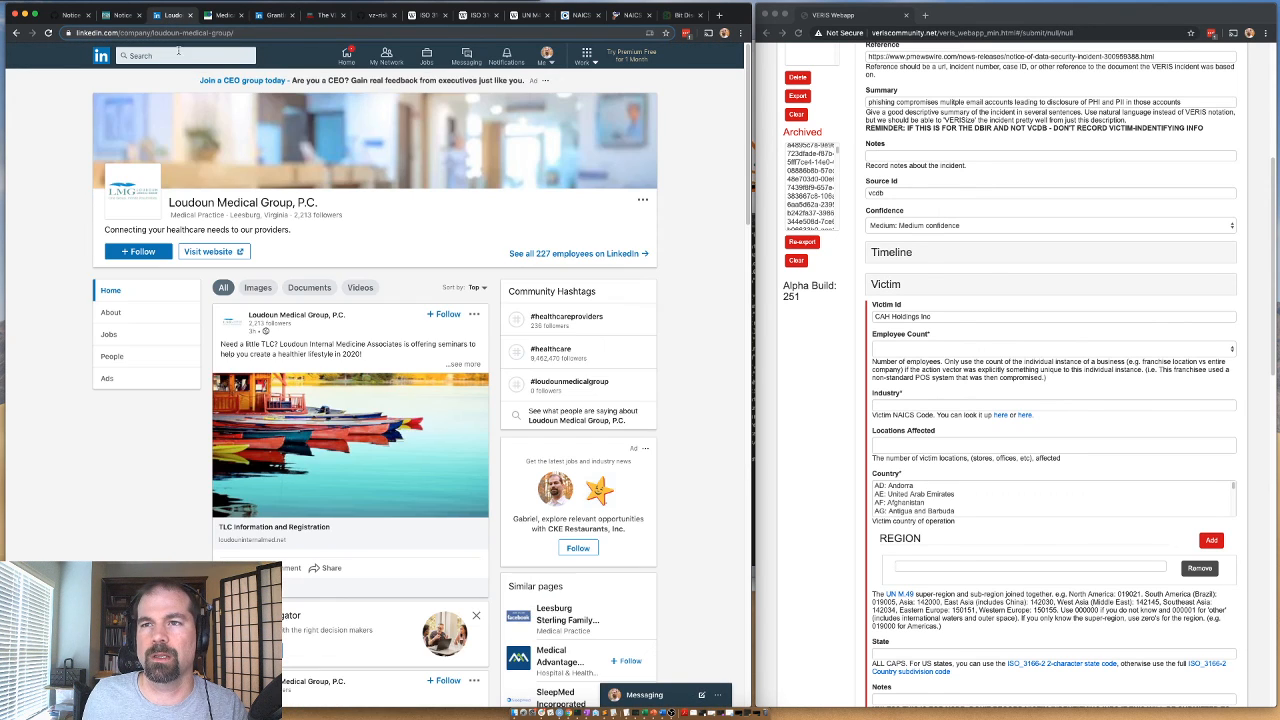
{"action": "left_click", "coordinate": [178, 55]}
{"action": "key", "text": "ctrl+v"}
{"action": "type", "text": "cah holdings"}
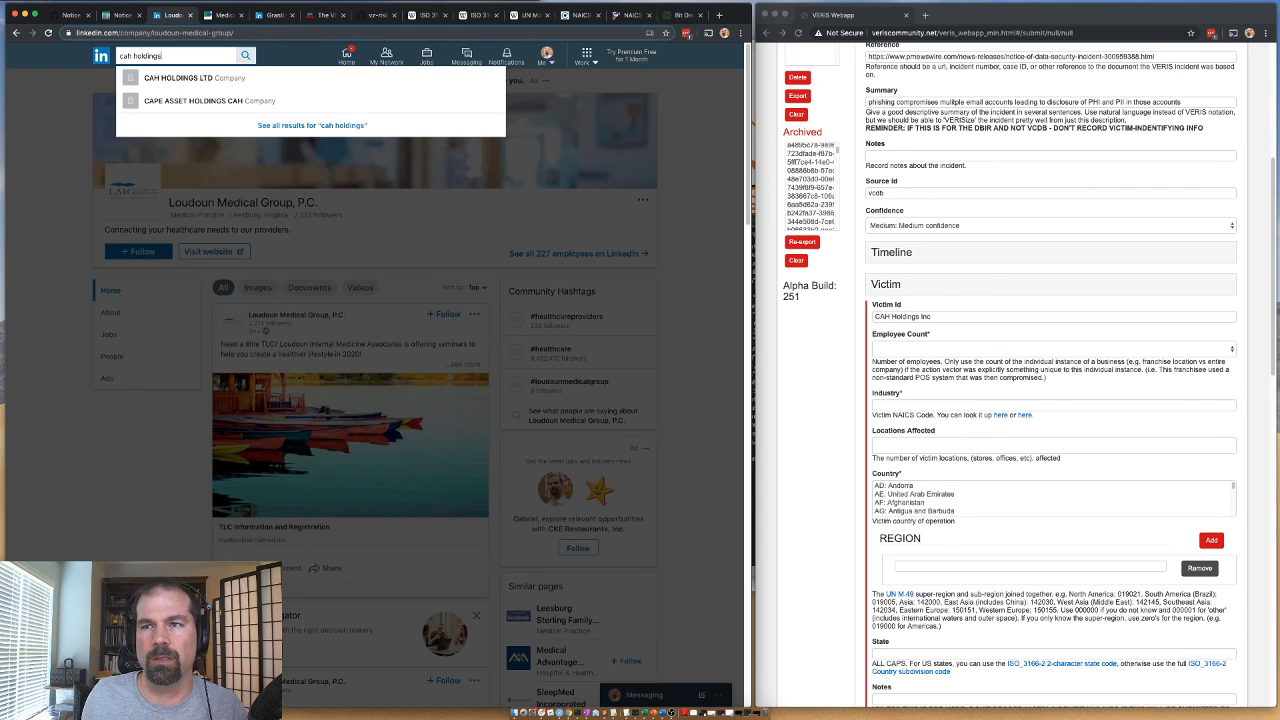
{"action": "left_click", "coordinate": [165, 79]}
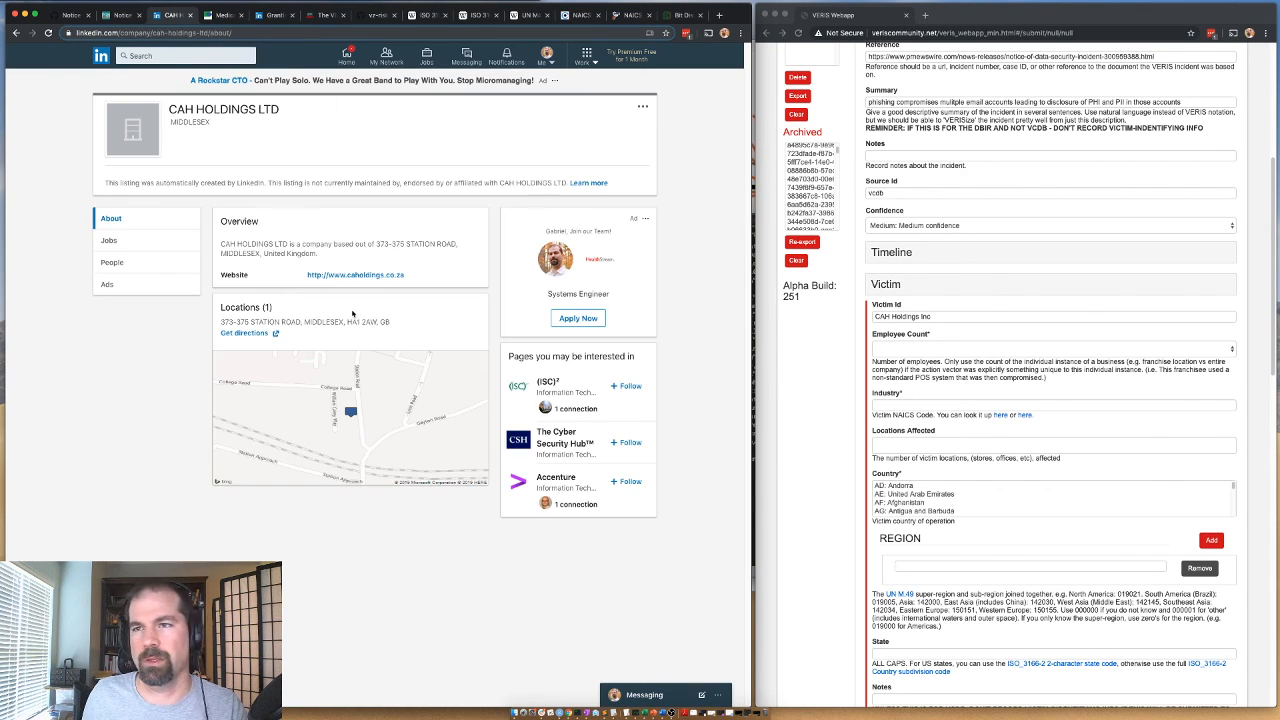
Run a LinkedIn search for "cah holdings inc".
{"action": "left_click", "coordinate": [166, 57]}
{"action": "type", "text": "cah"}
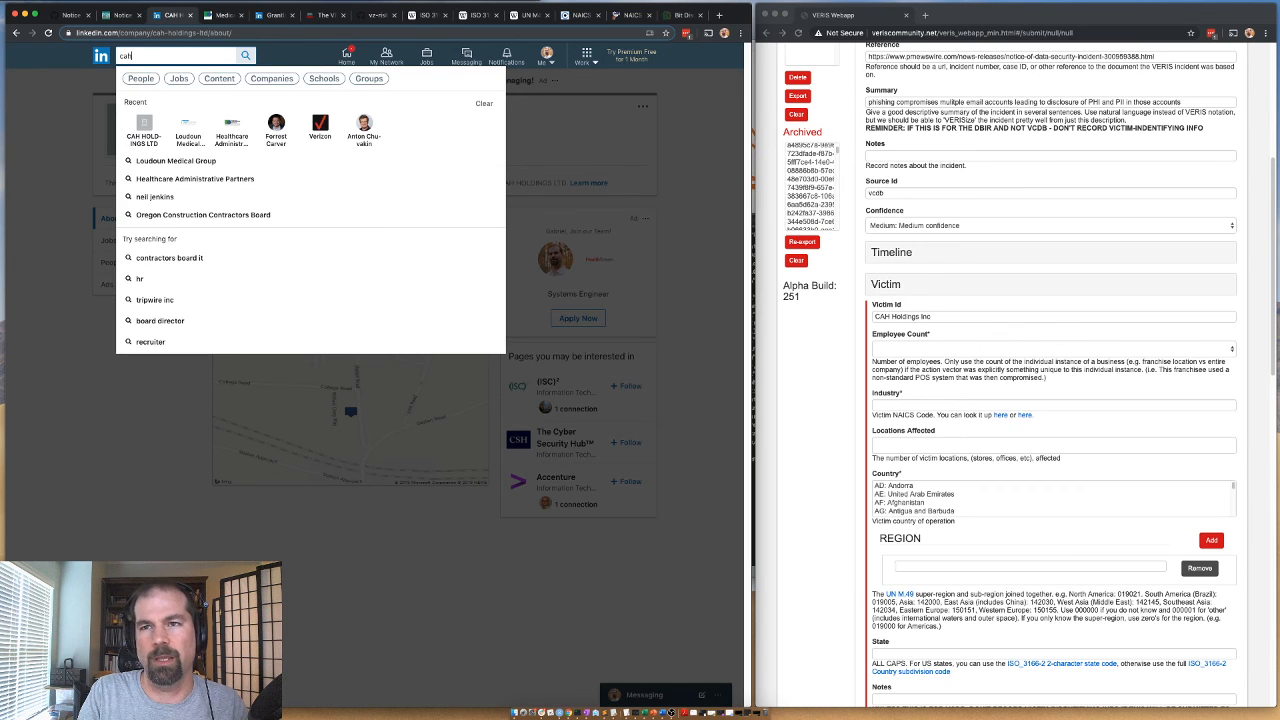
{"action": "type", "text": " holdings inc"}
{"action": "key", "text": "Return"}
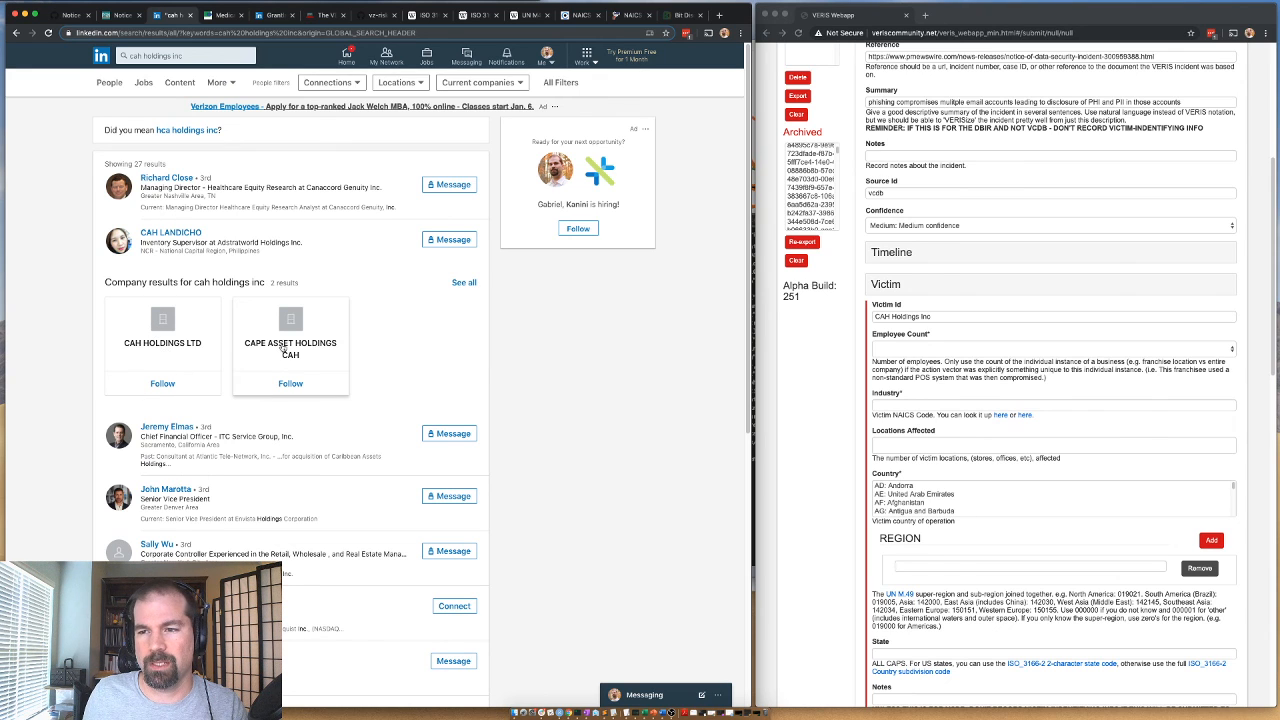
Search LinkedIn for the company under the name "cobbs allen hall holdings inc".
{"action": "left_click", "coordinate": [157, 54]}
{"action": "type", "text": "cobbs al"}
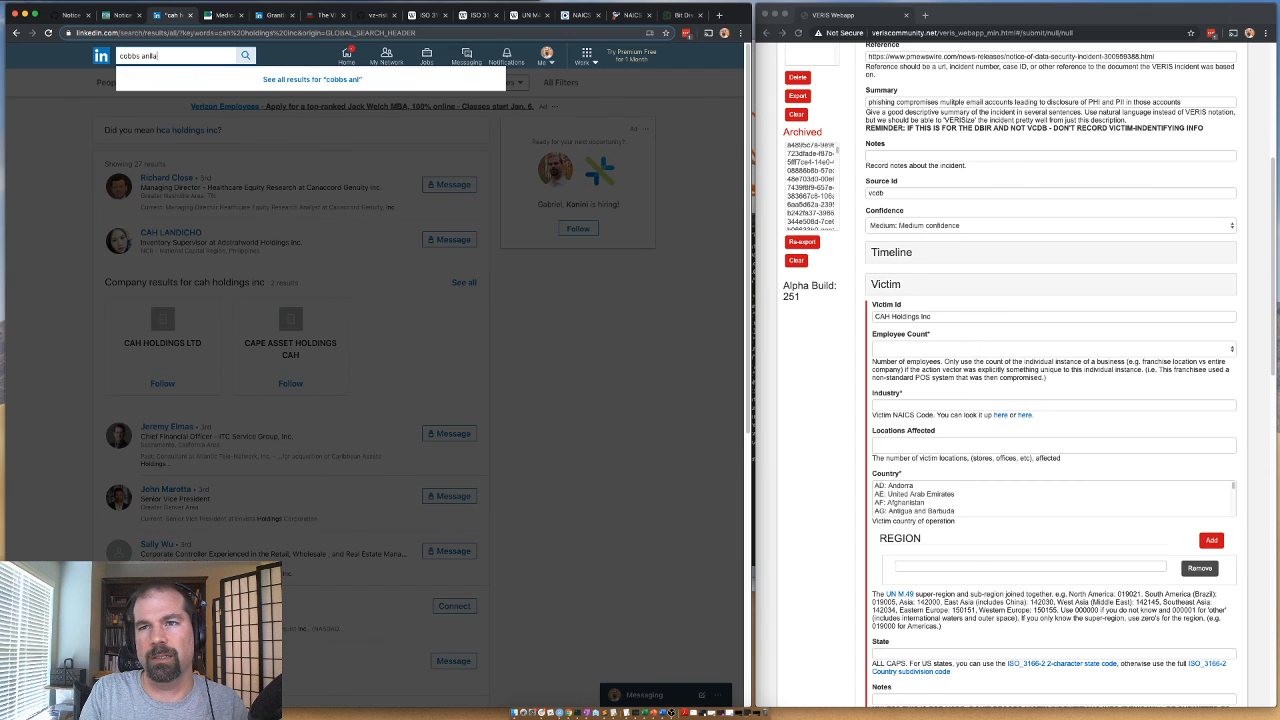
{"action": "type", "text": "len hall"}
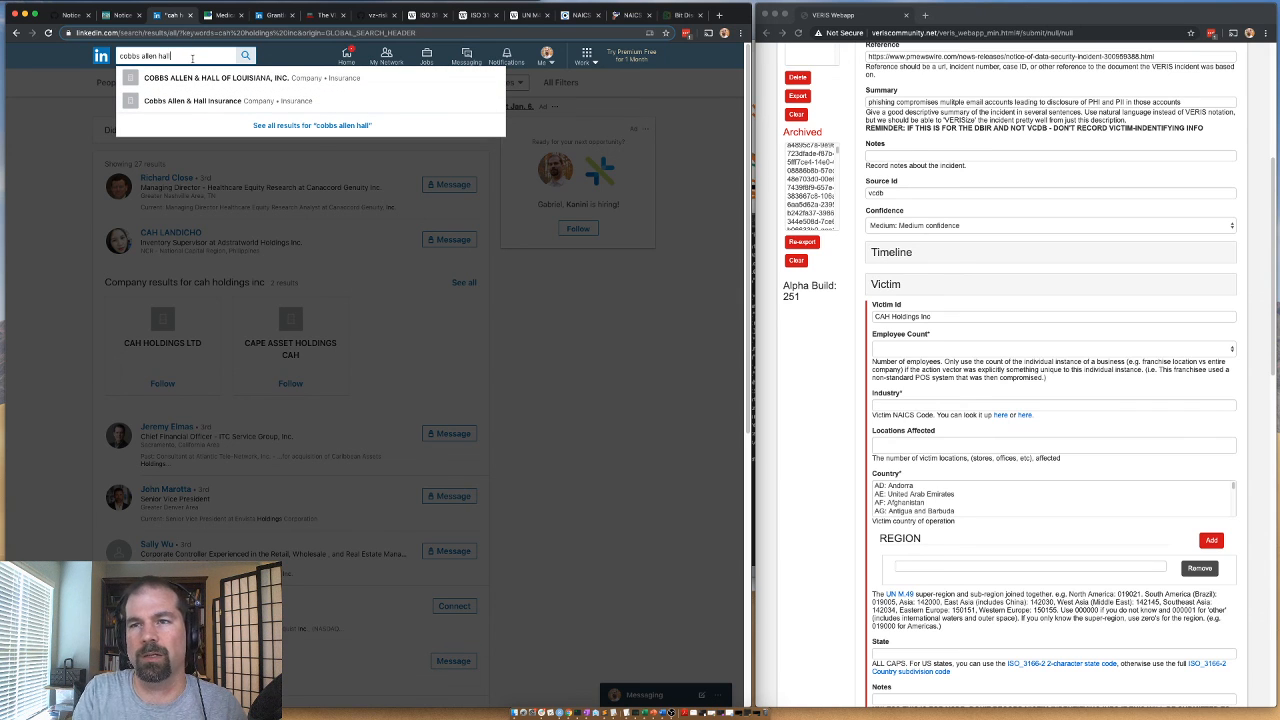
{"action": "key", "text": "BackSpace"}
{"action": "key", "text": "BackSpace"}
{"action": "key", "text": "BackSpace"}
{"action": "type", "text": "holdings inc"}
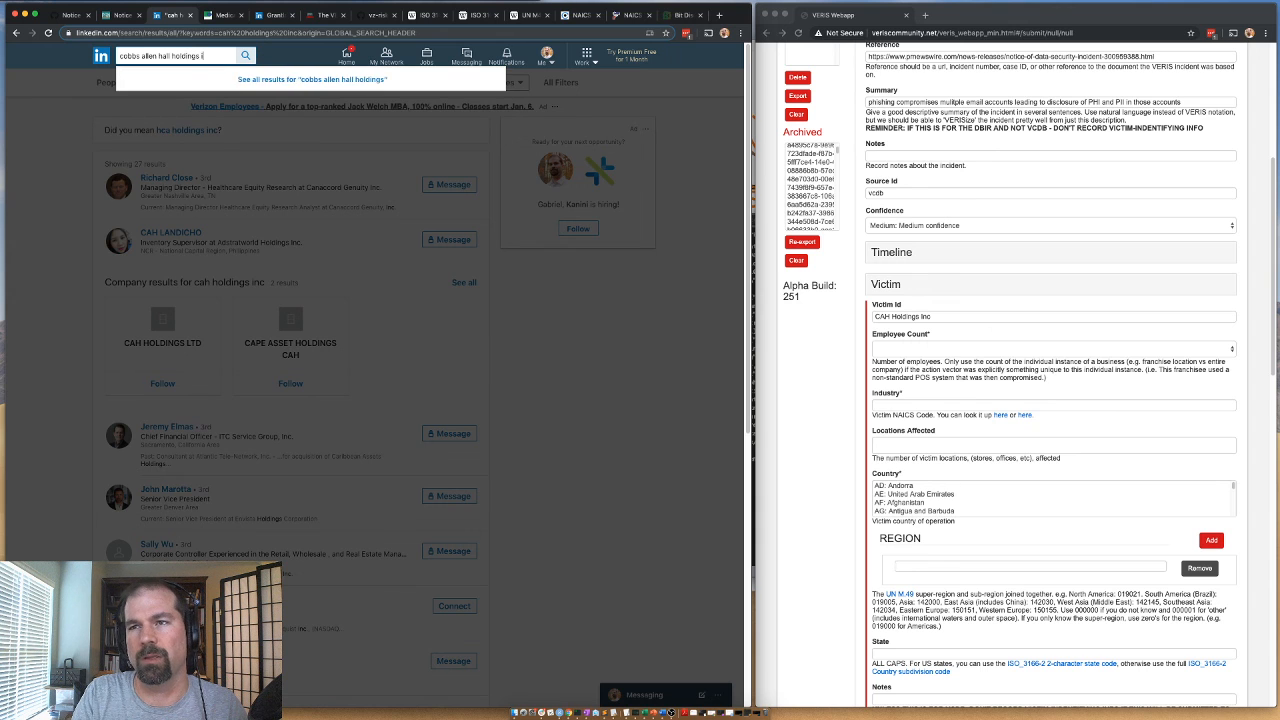
{"action": "key", "text": "Return"}
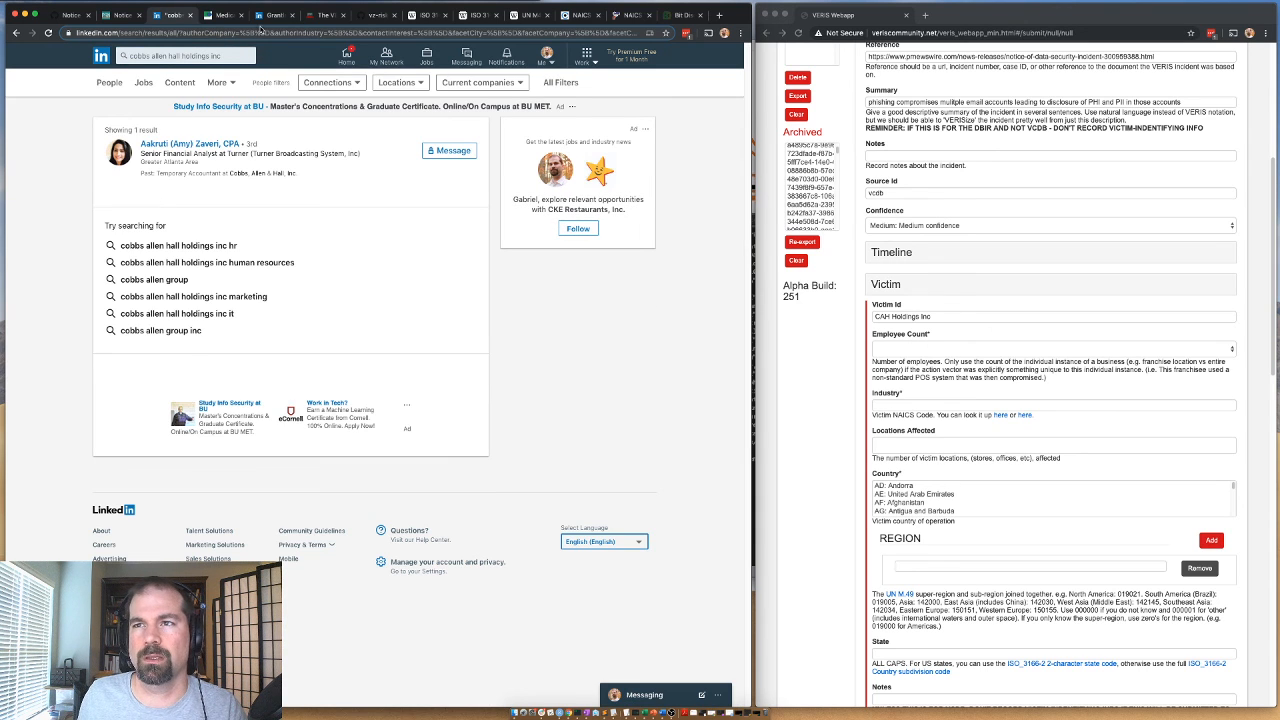
Return to the Cobbs, Allen & Hall CEO's LinkedIn profile and open the company page listed under Experience.
{"action": "left_click", "coordinate": [230, 15]}
{"action": "left_click", "coordinate": [268, 15]}
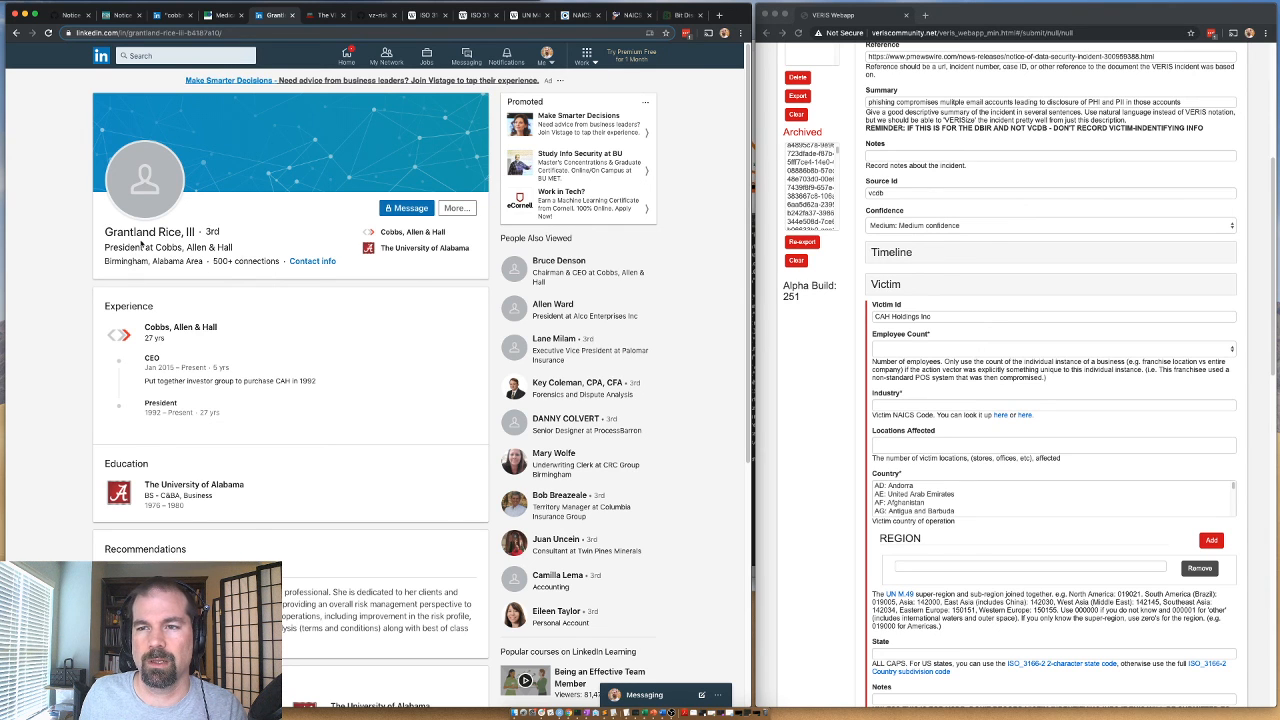
{"action": "scroll", "coordinate": [157, 399], "scroll_direction": "down", "scroll_amount": 1}
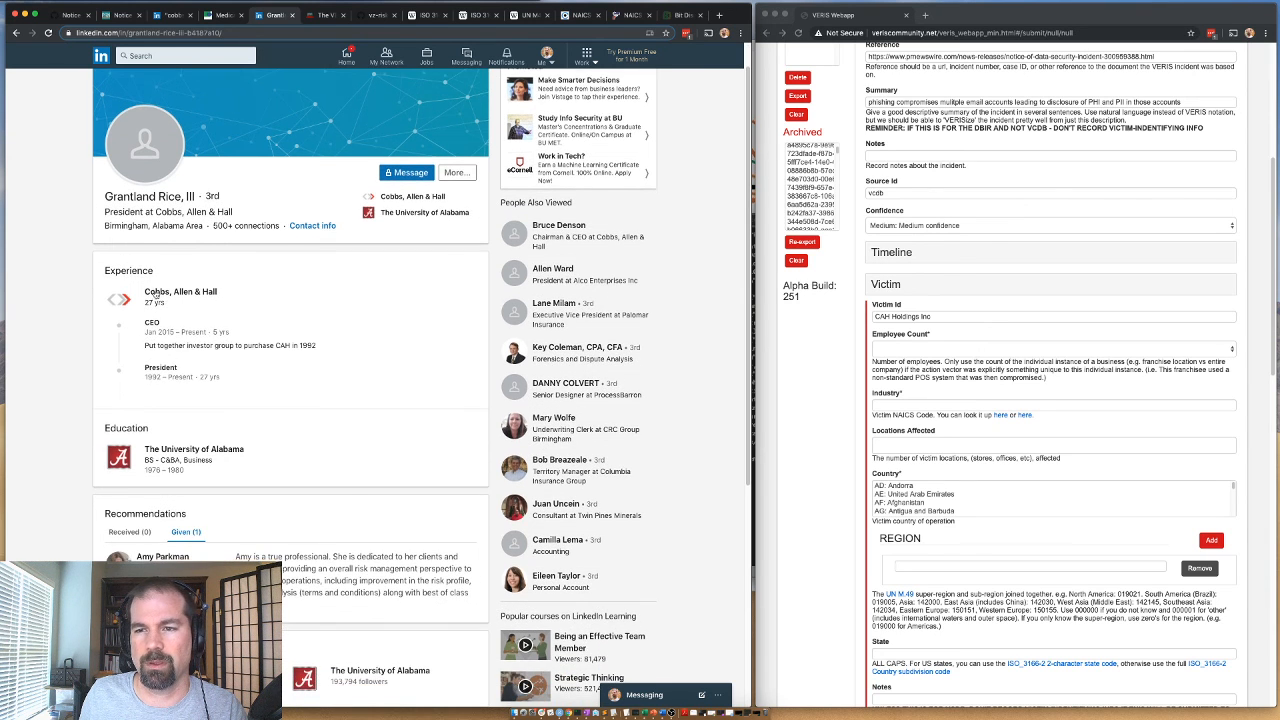
{"action": "left_click", "coordinate": [157, 291]}
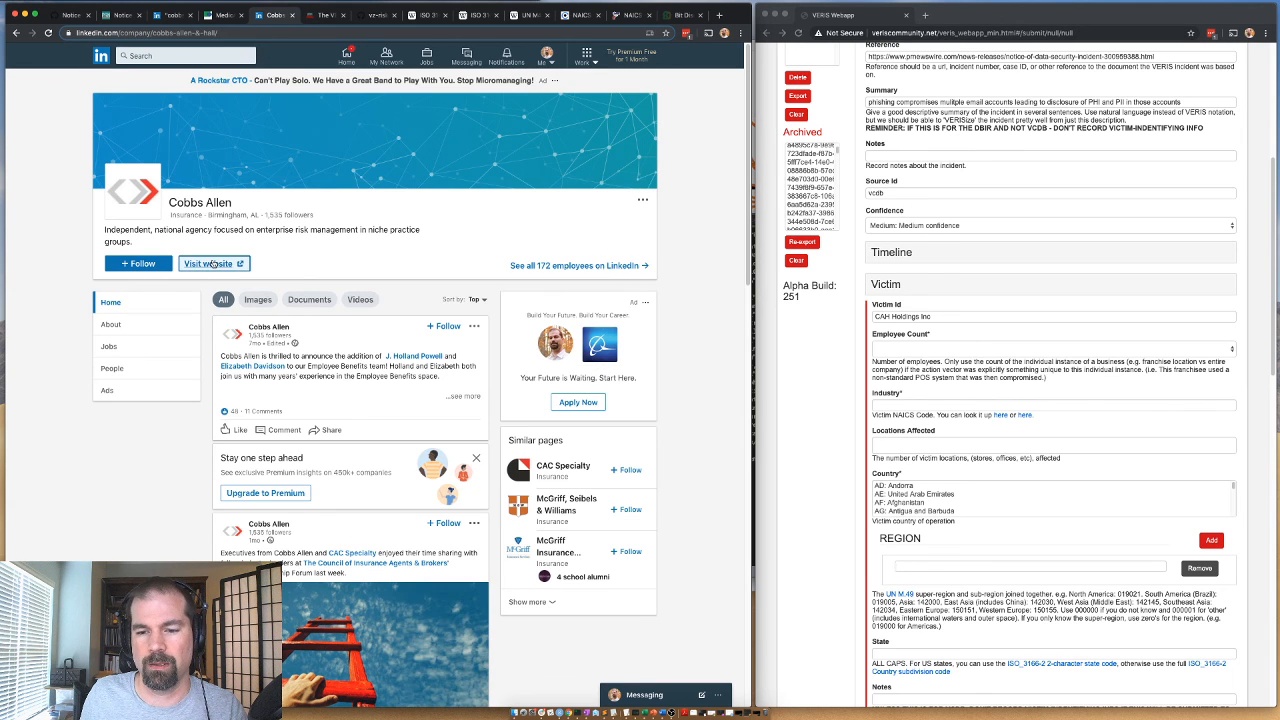
Open the Cobbs Allen website from its LinkedIn page in a new tab and copy its web address.
{"action": "right_click", "coordinate": [213, 263]}
{"action": "left_click", "coordinate": [258, 265]}
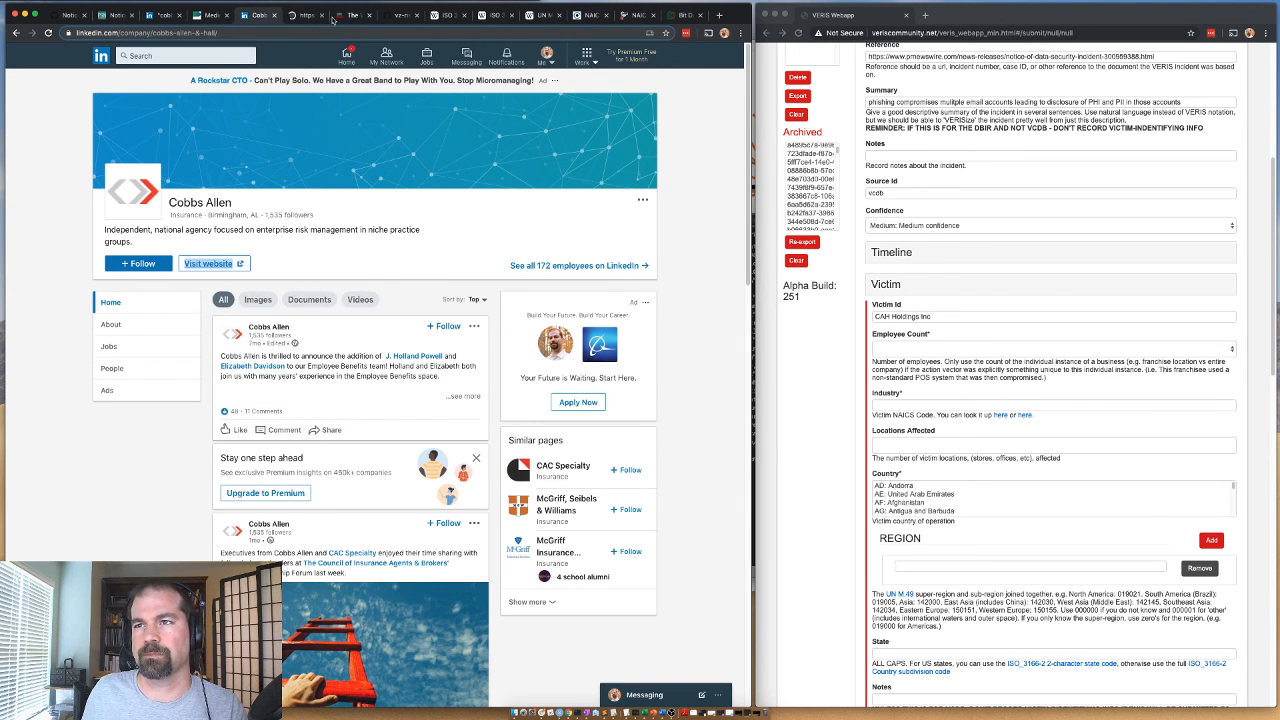
{"action": "left_click", "coordinate": [300, 16]}
{"action": "left_click", "coordinate": [277, 33]}
{"action": "key", "text": "ctrl+c"}
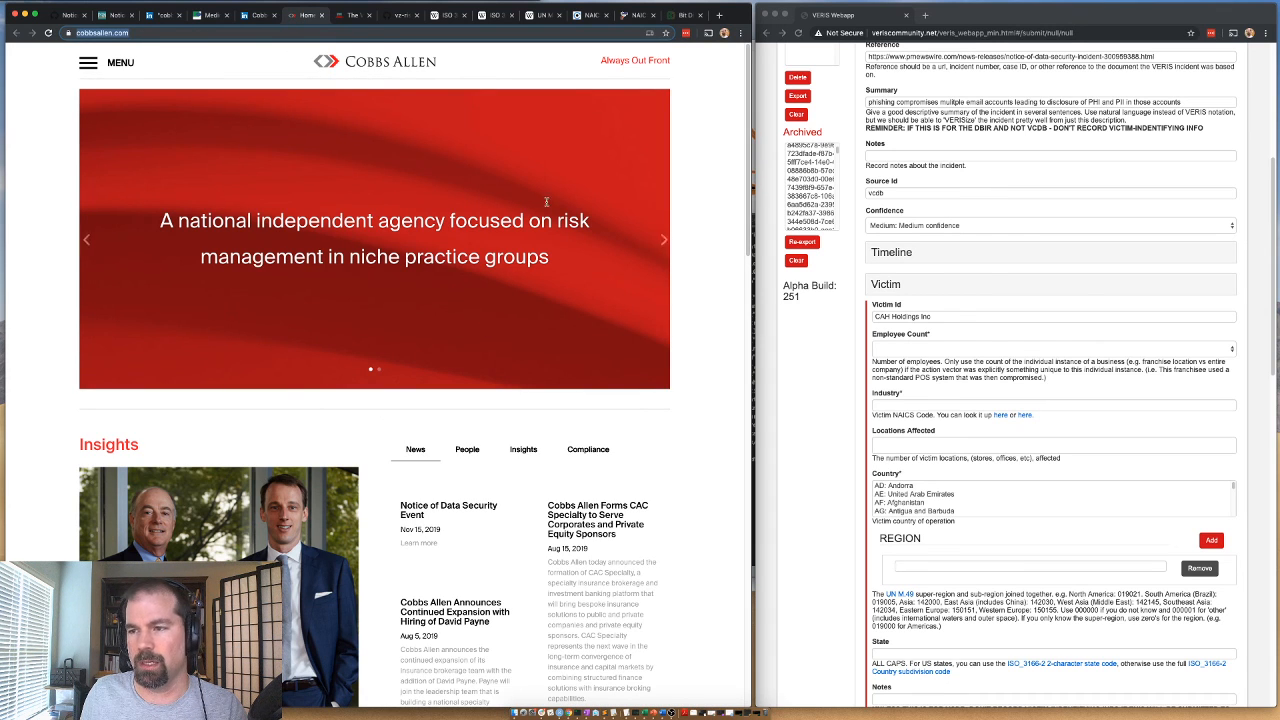
Search Google for "cobbs allen number of employees".
{"action": "type", "text": "cobbs "}
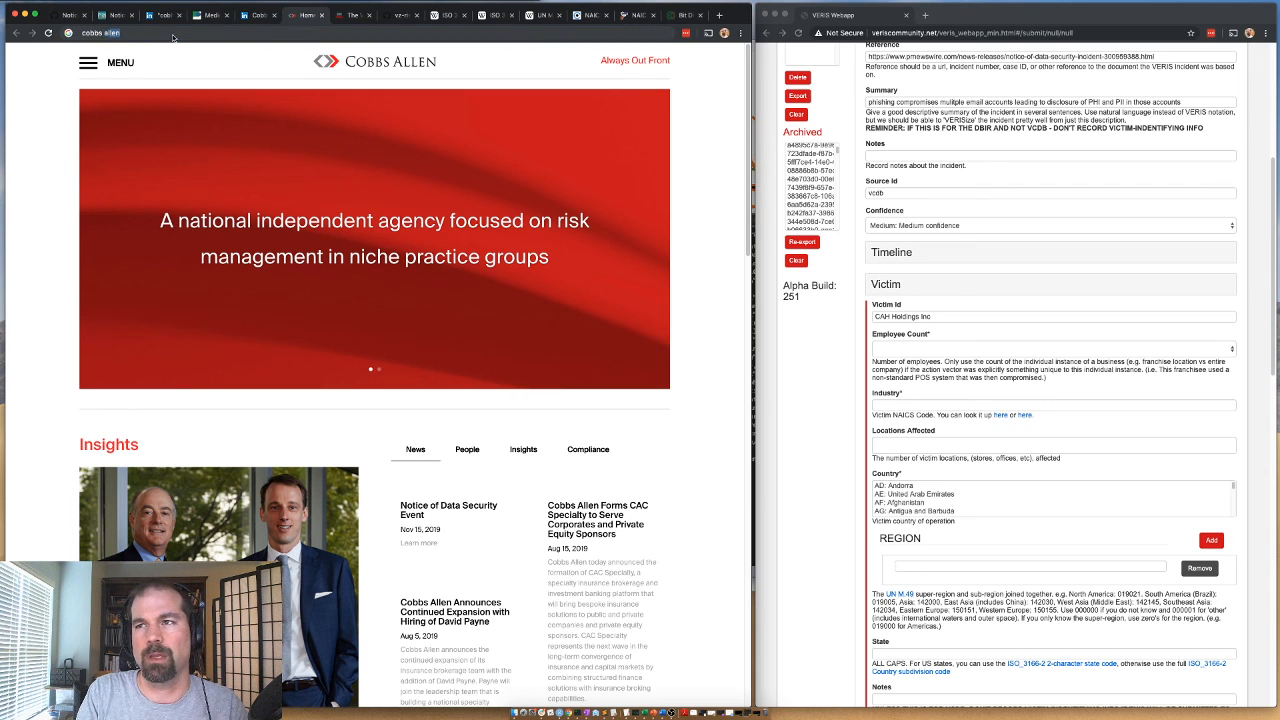
{"action": "type", "text": "allen number of employees"}
{"action": "key", "text": "Return"}
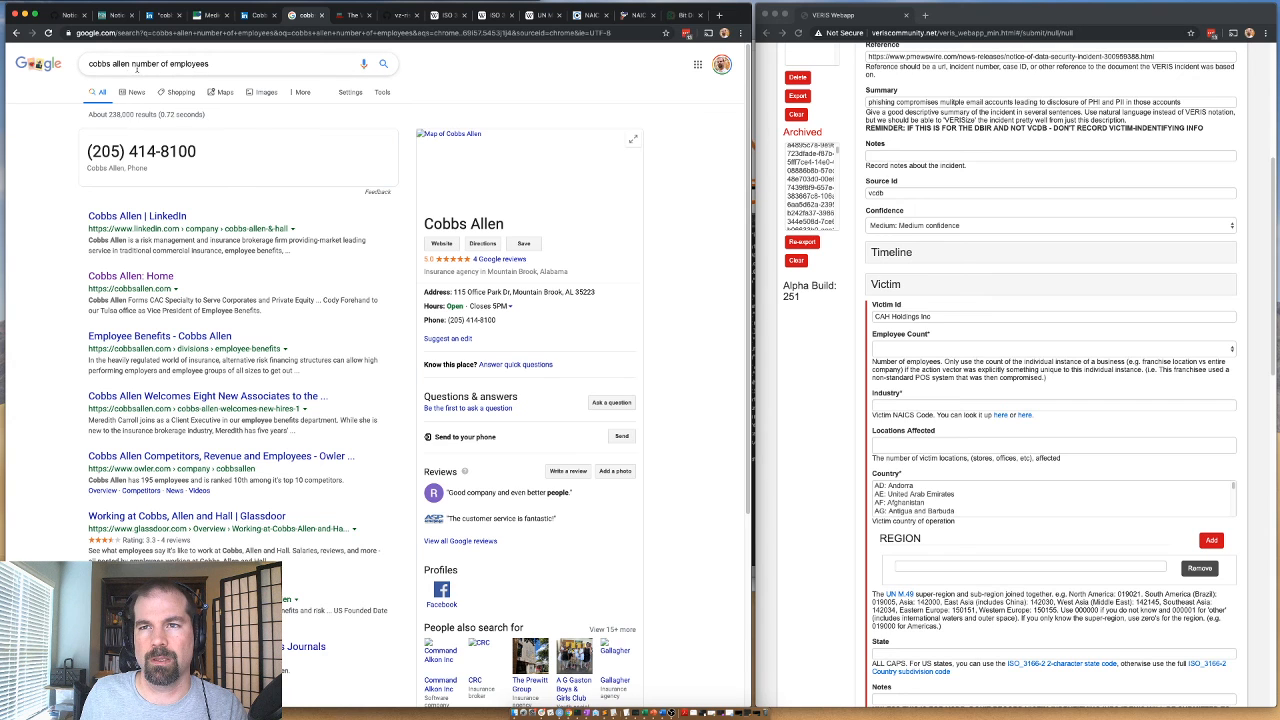
Check the staff size on the Cobbs Allen LinkedIn page and set the victim's Employee Count to 101 to 1000 in the VERIS form.
{"action": "left_click", "coordinate": [166, 15]}
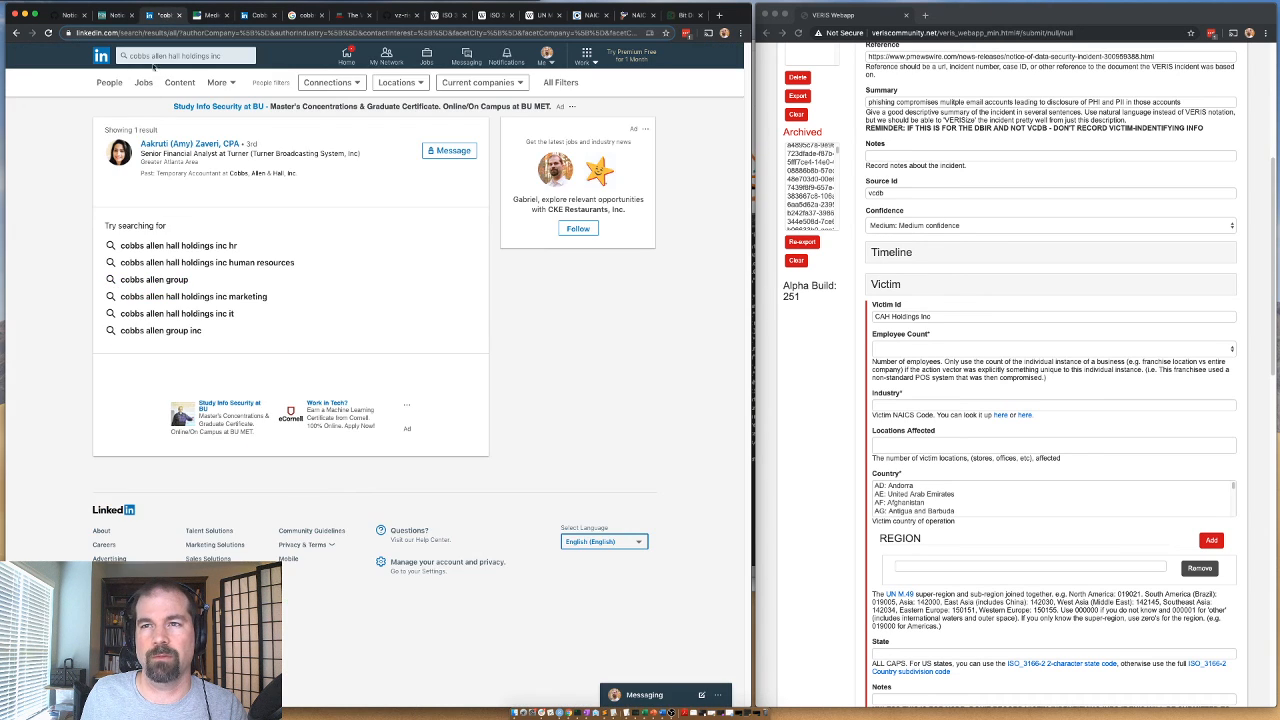
{"action": "left_click", "coordinate": [155, 56]}
{"action": "left_click", "coordinate": [256, 16]}
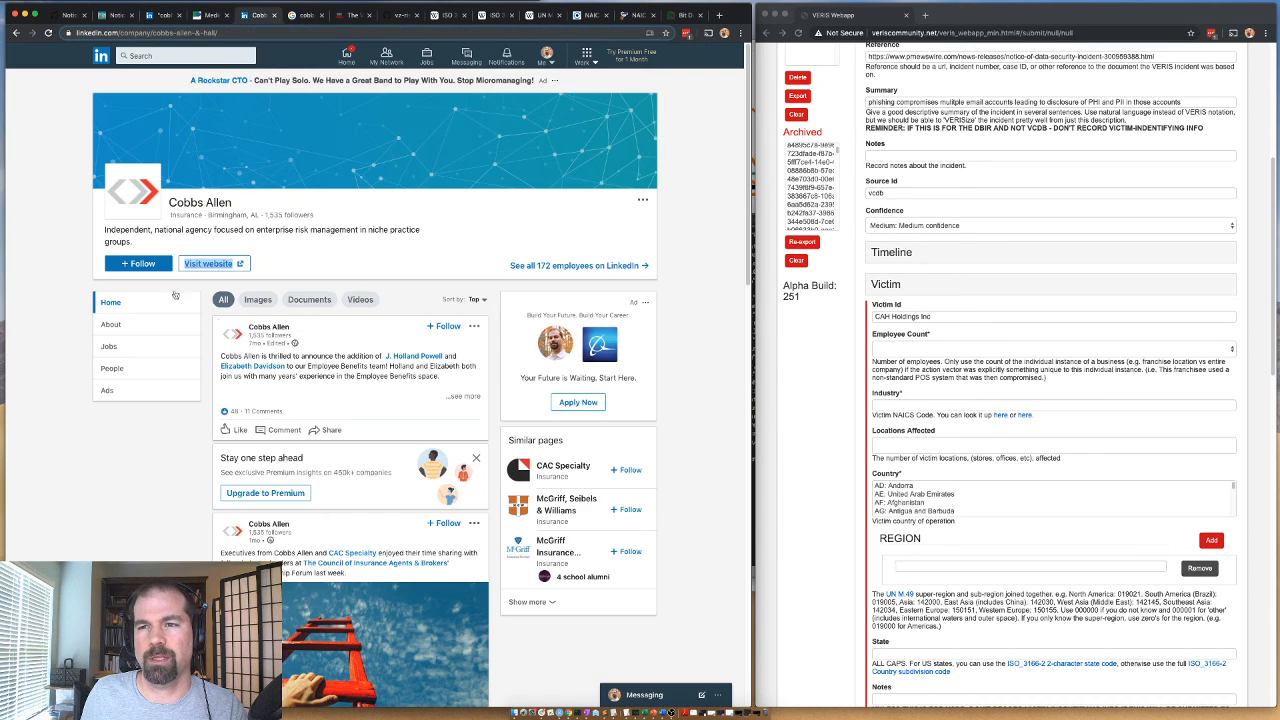
{"action": "left_click", "coordinate": [895, 355]}
{"action": "left_click", "coordinate": [895, 350]}
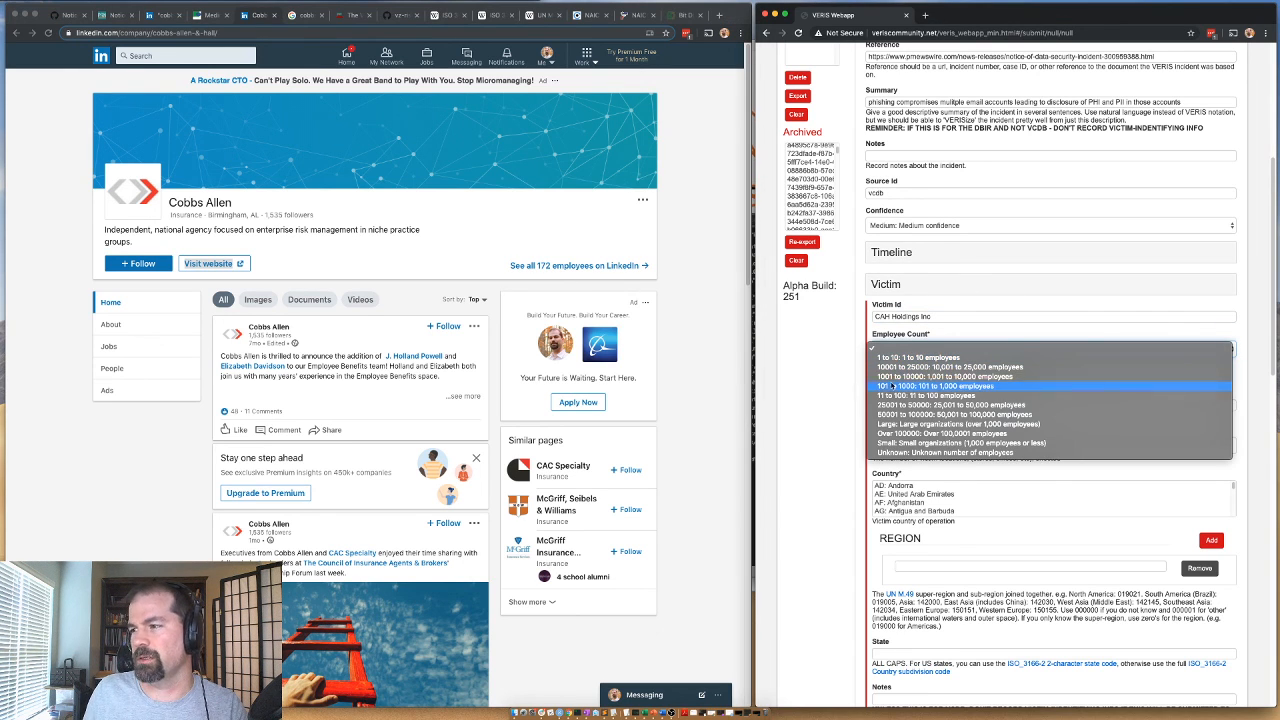
{"action": "left_click", "coordinate": [885, 386]}
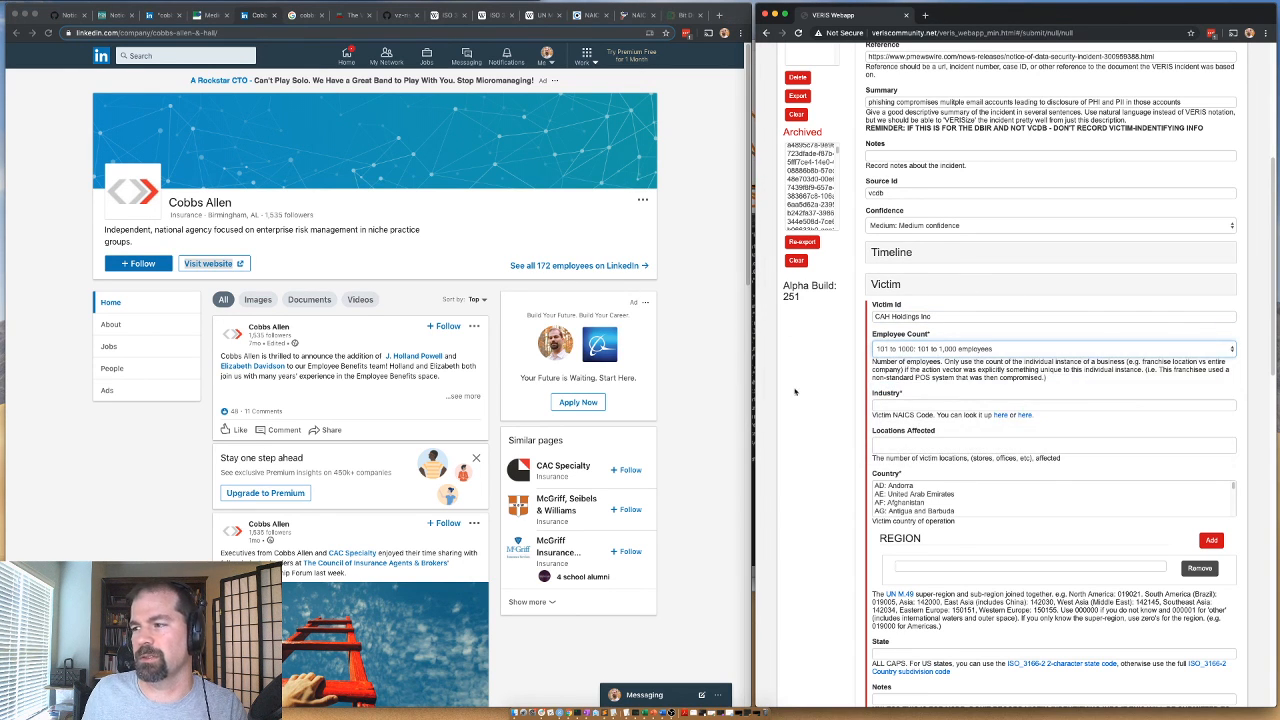
{"action": "triple_click", "coordinate": [905, 317]}
{"action": "key", "text": "ctrl+v"}
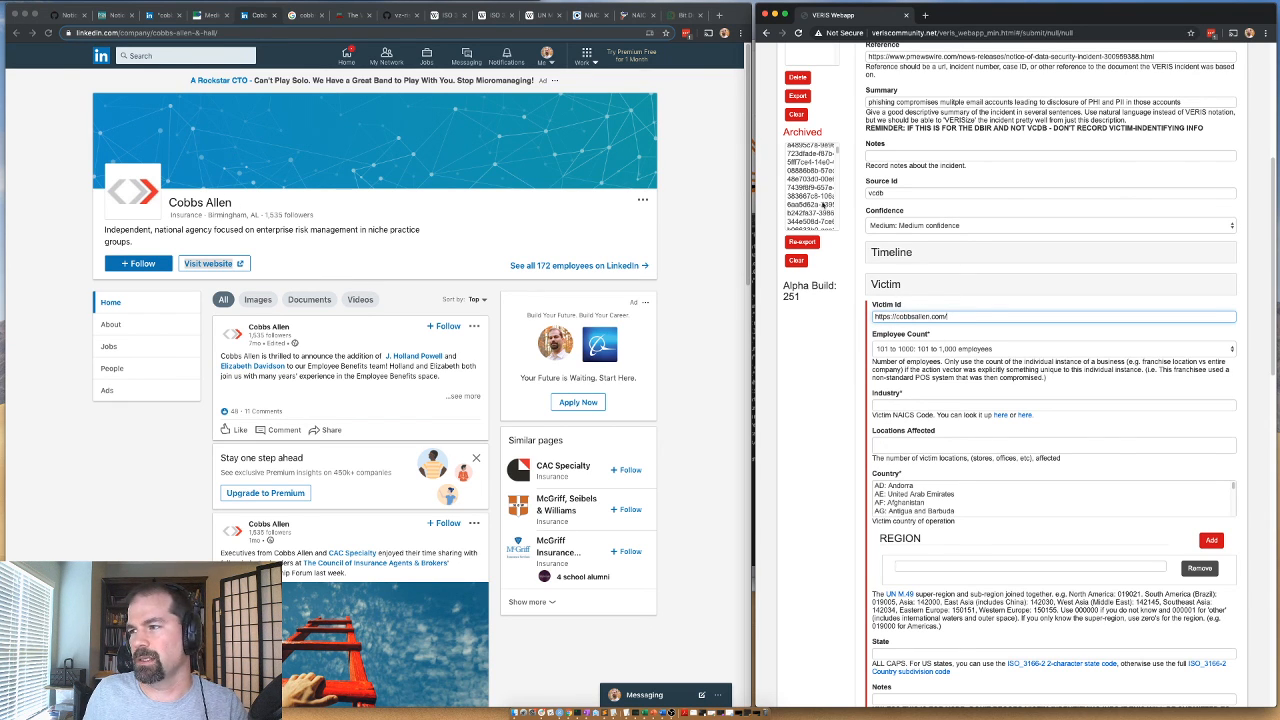
Switch to Bit Discovery, remove all domains from the Verizon report inventory and try to add the Cobbs Allen domain.
{"action": "left_click", "coordinate": [686, 15]}
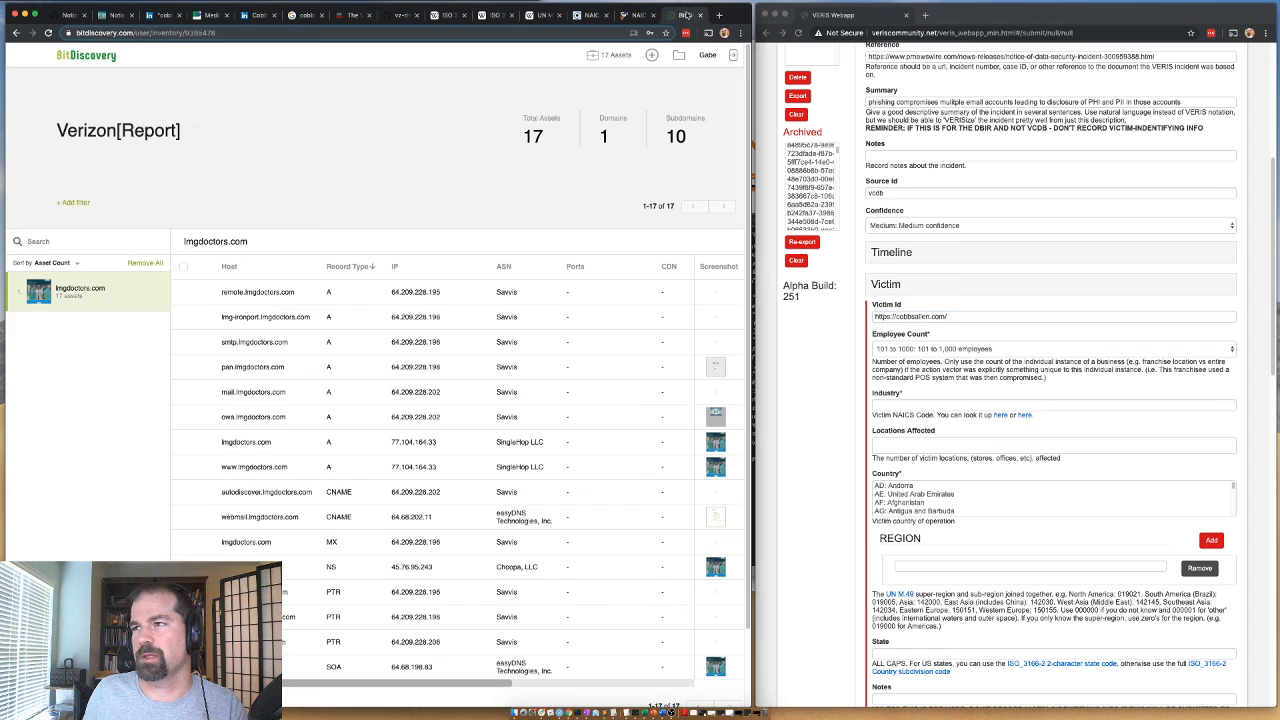
{"action": "left_click", "coordinate": [149, 264]}
{"action": "left_click", "coordinate": [398, 398]}
{"action": "key", "text": "super+v"}
{"action": "left_click", "coordinate": [533, 146]}
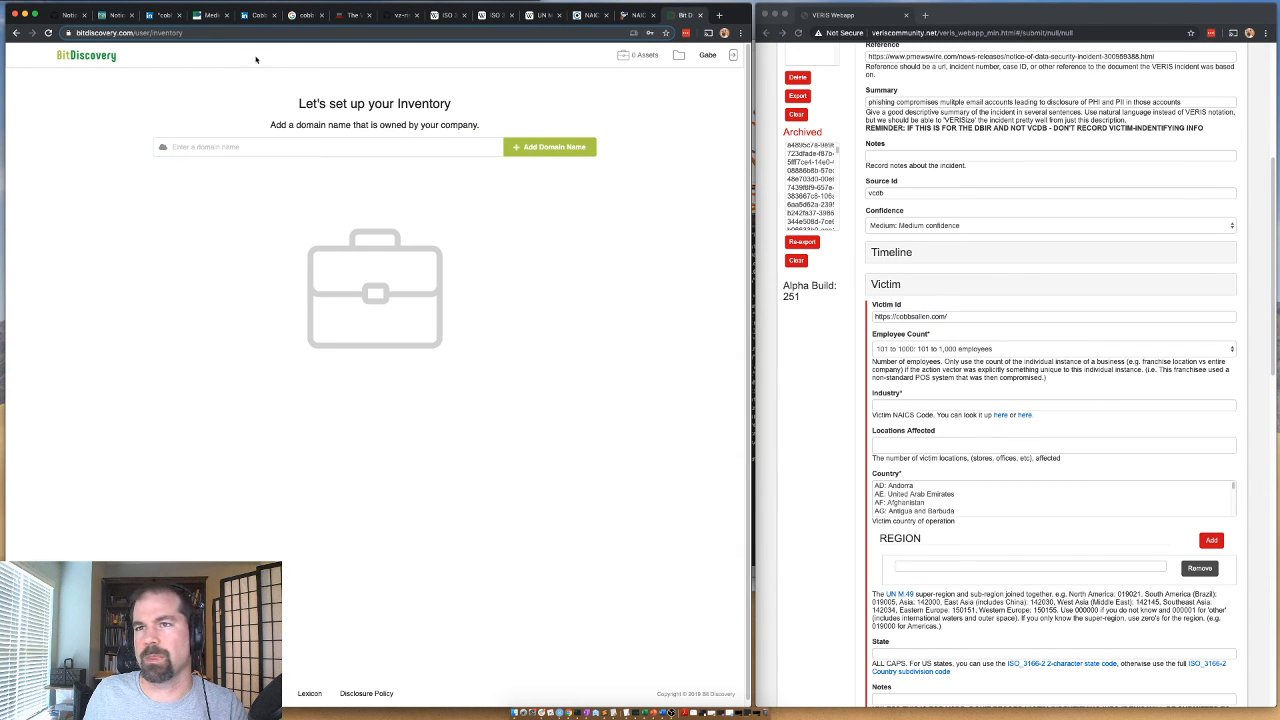
Copy the company name from the Cobbs Allen LinkedIn page and set the Victim Id to "Cobbs Allen".
{"action": "left_click", "coordinate": [153, 16]}
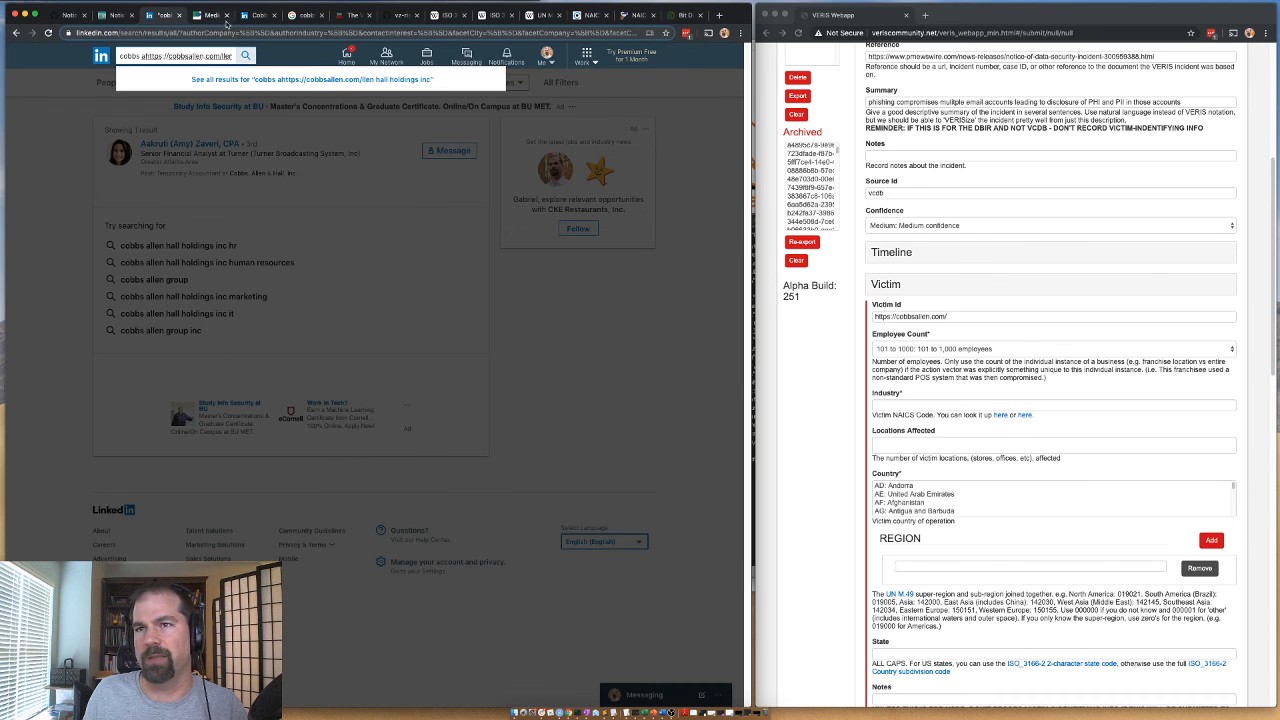
{"action": "left_click", "coordinate": [256, 15]}
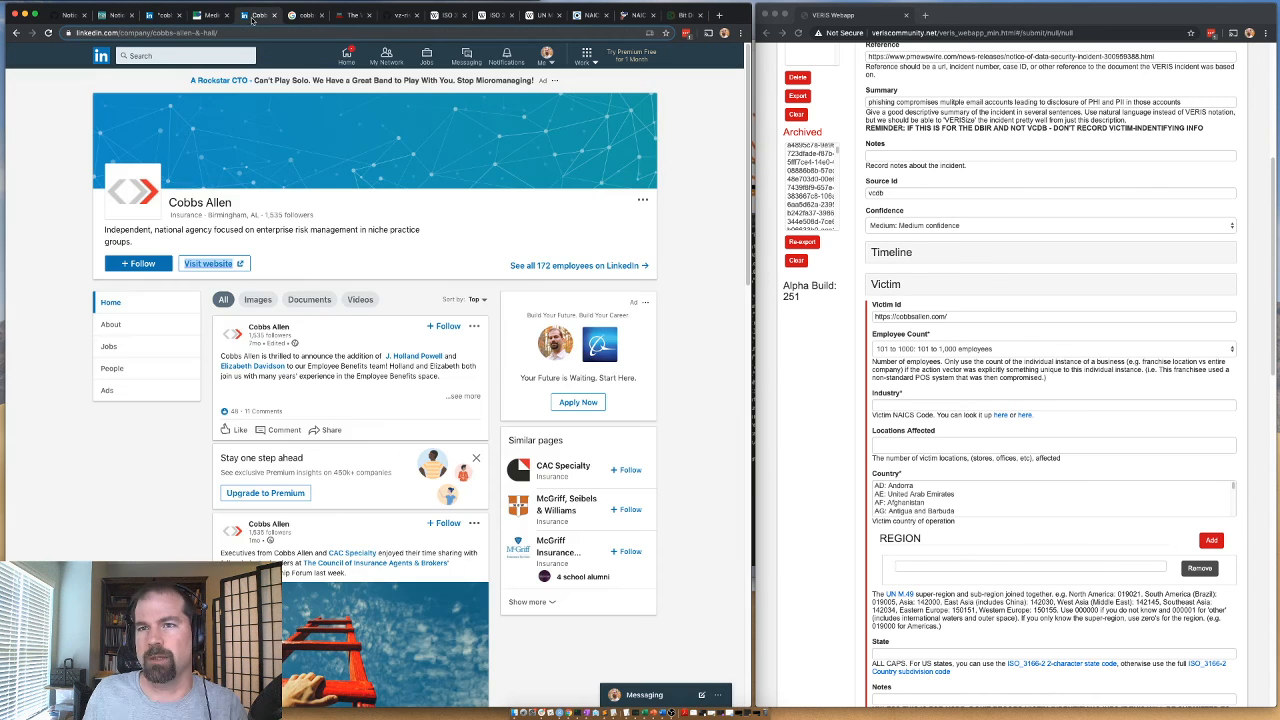
{"action": "left_click_drag", "start_coordinate": [240, 204], "coordinate": [167, 203]}
{"action": "key", "text": "super+c"}
{"action": "left_click", "coordinate": [937, 314]}
{"action": "key", "text": "super+a"}
{"action": "key", "text": "super+v"}
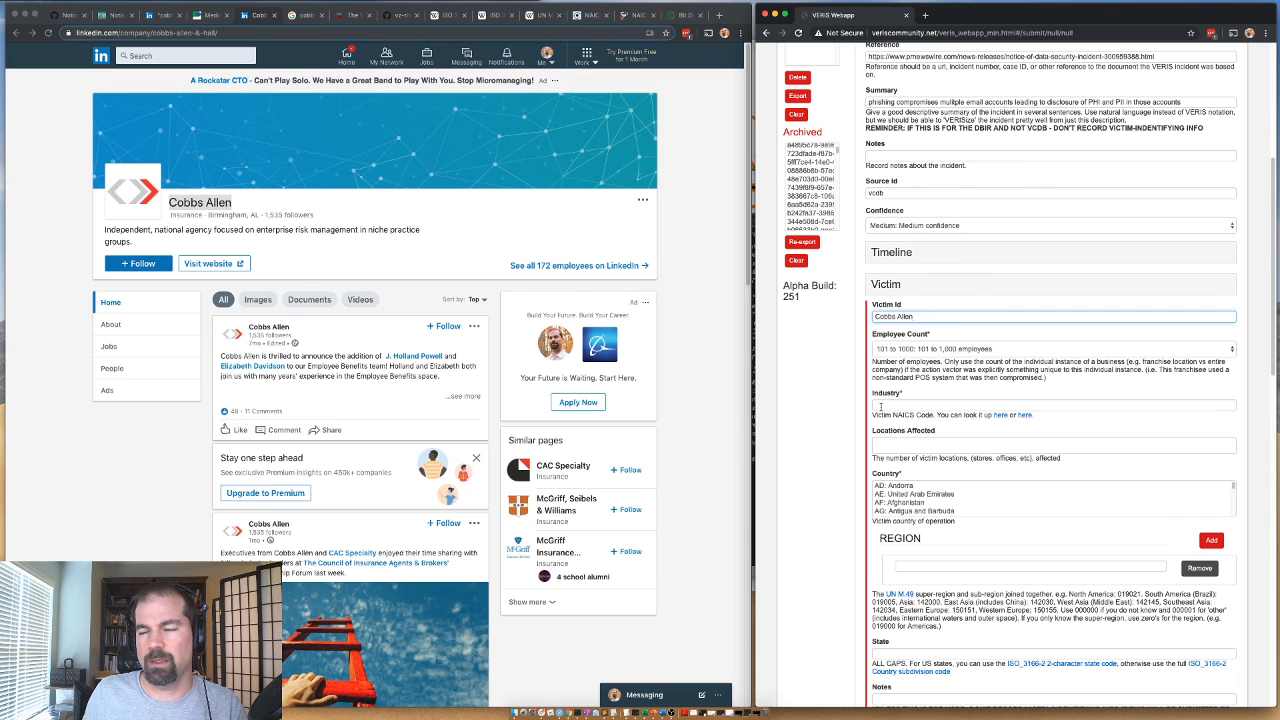
Find "insurance" in the NAICS code list and review the insurance codes under Sector 52: Finance and Insurance.
{"action": "left_click", "coordinate": [880, 406]}
{"action": "left_click", "coordinate": [637, 15]}
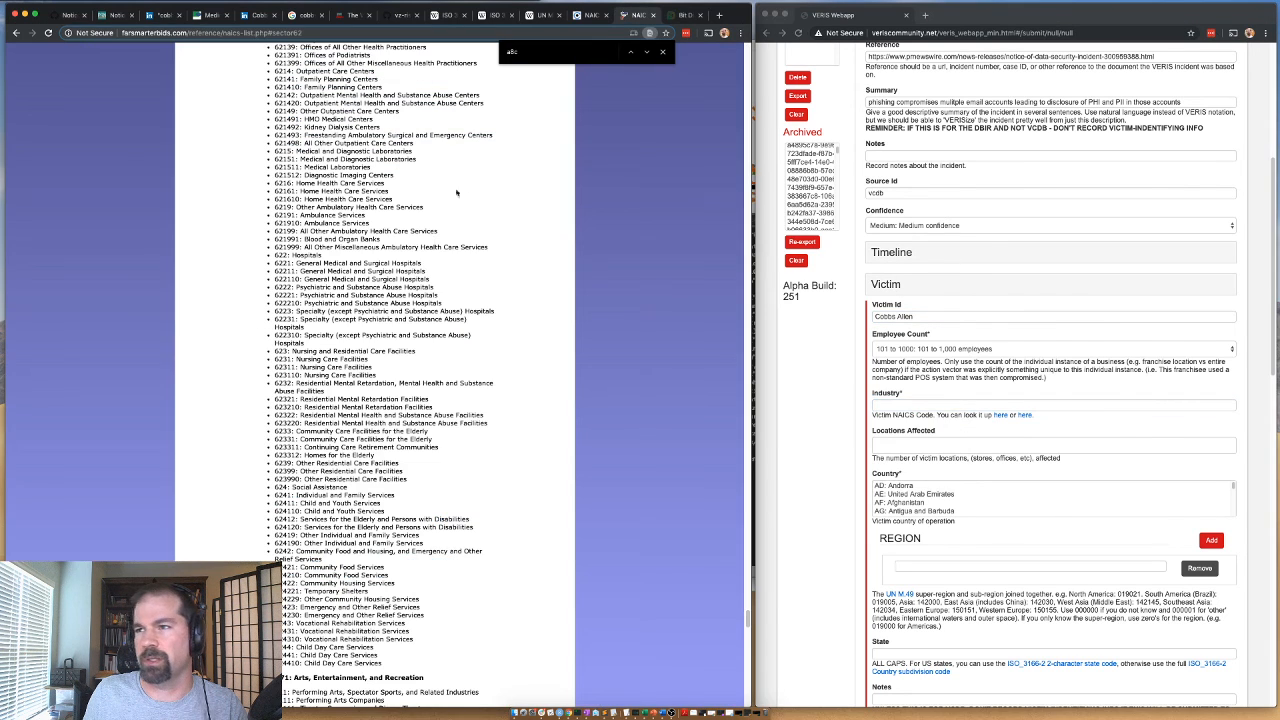
{"action": "type", "text": "insurance"}
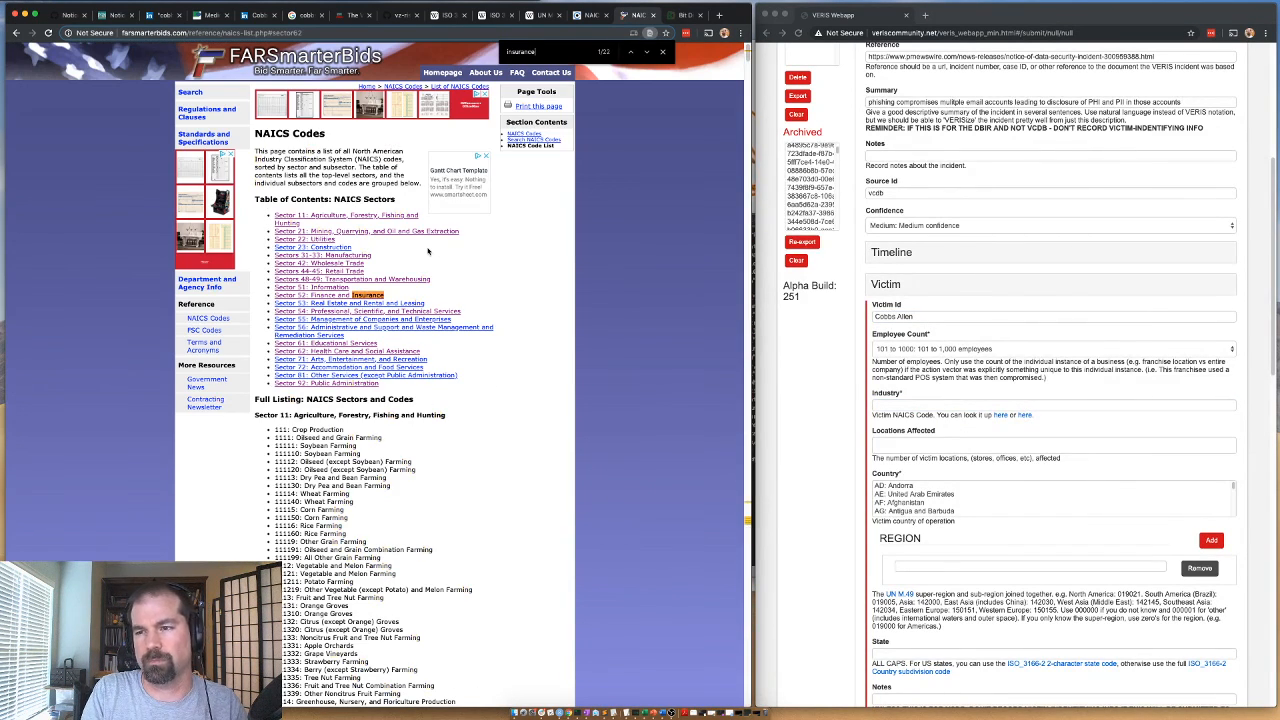
{"action": "left_click", "coordinate": [352, 296]}
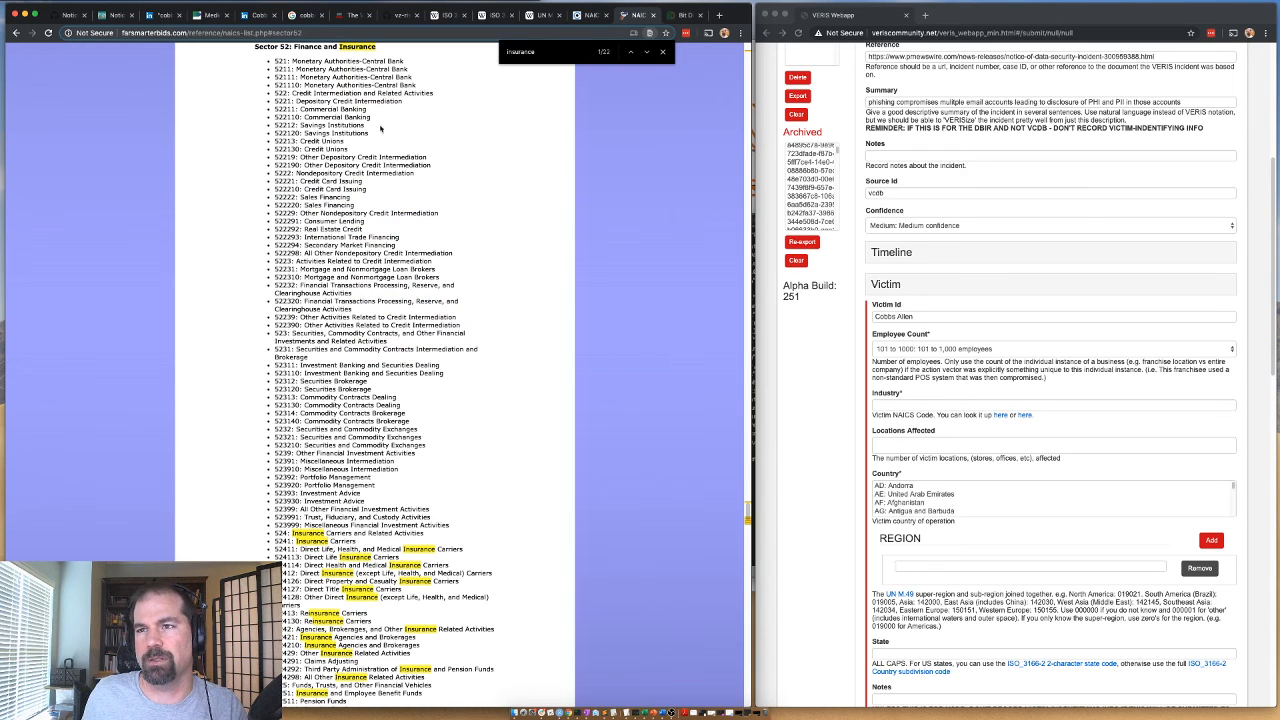
{"action": "scroll", "coordinate": [499, 348], "scroll_direction": "down", "scroll_amount": 6}
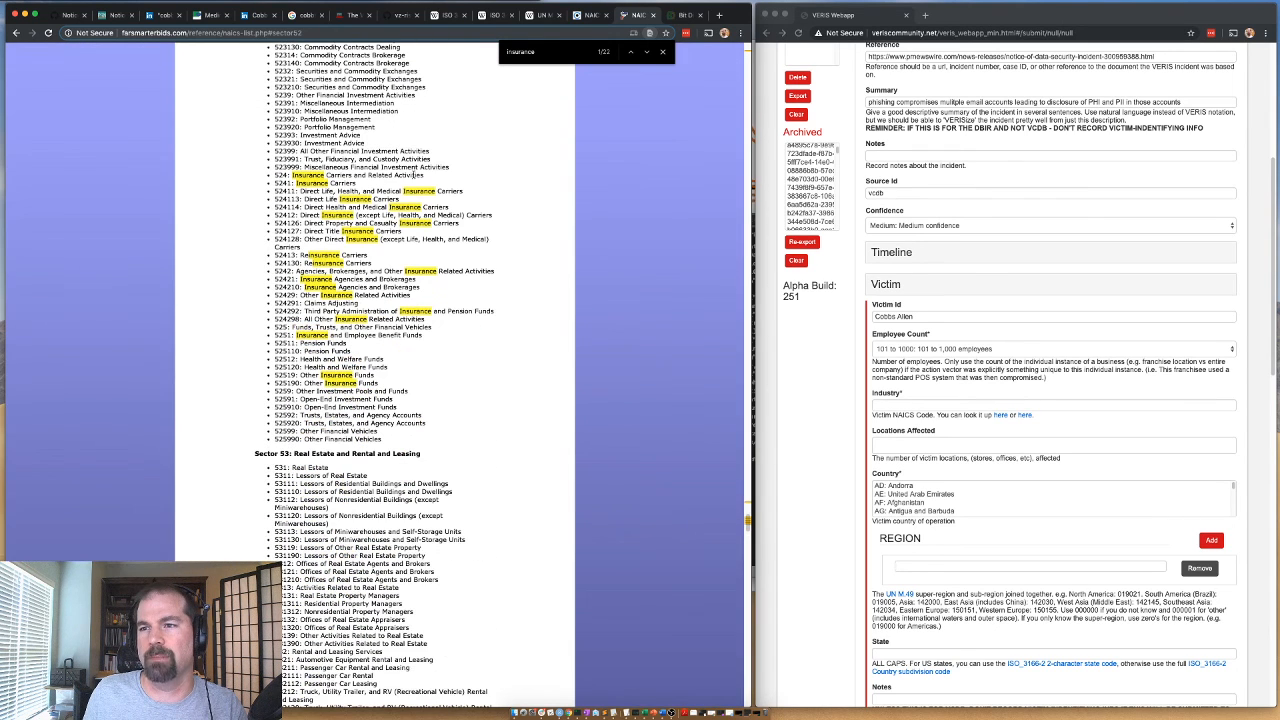
Open the Cobbs Allen website from the Google results and examine its home page for the line of business and office locations.
{"action": "left_click", "coordinate": [305, 15]}
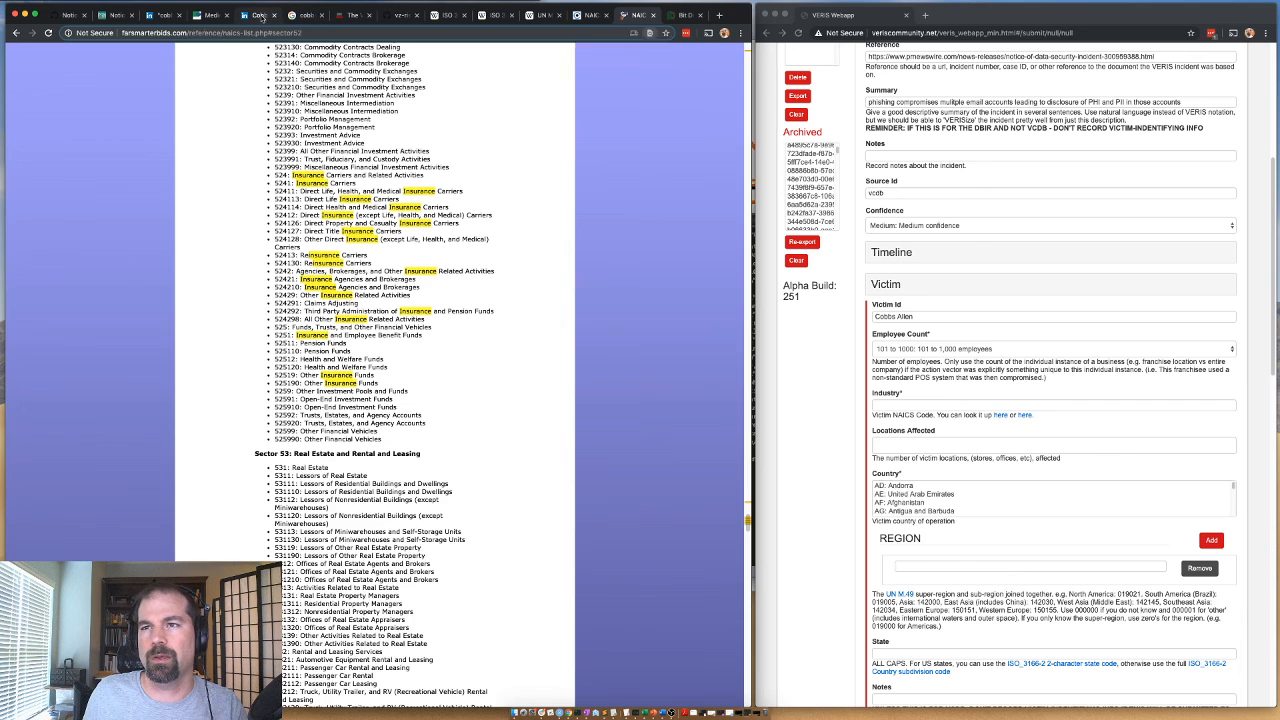
{"action": "left_click", "coordinate": [232, 36]}
{"action": "key", "text": "super+v"}
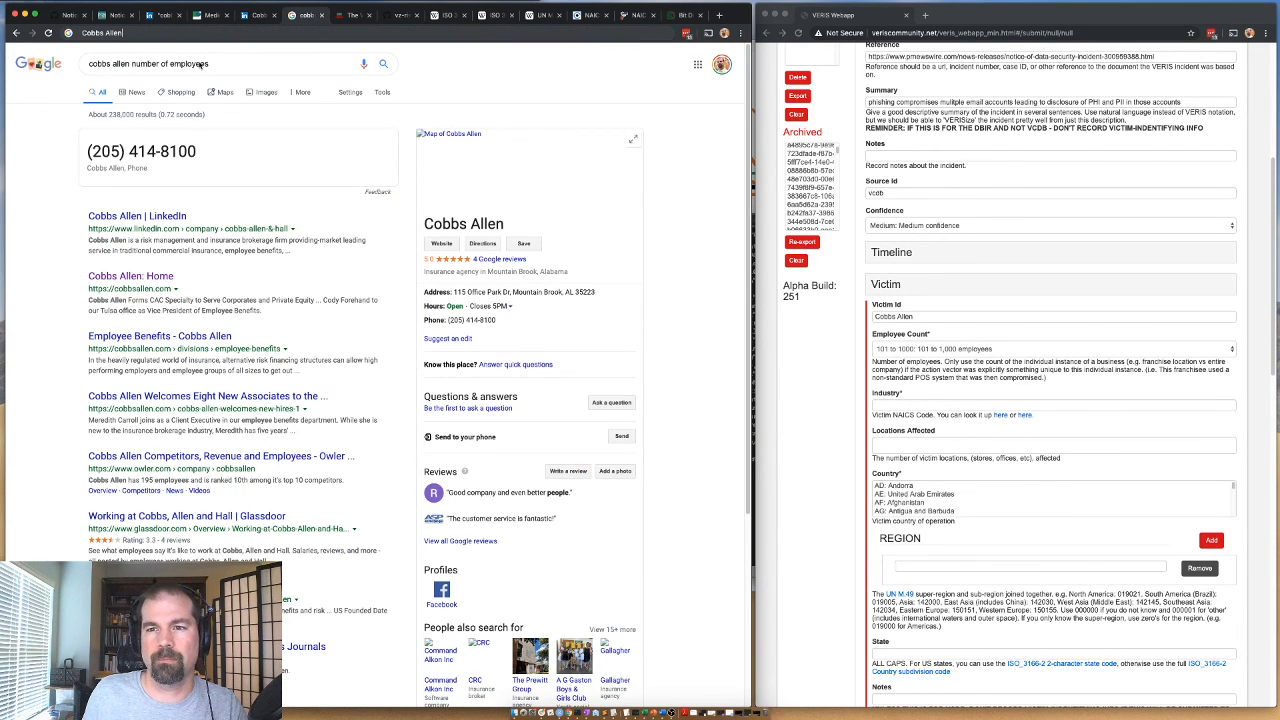
{"action": "left_click", "coordinate": [130, 276]}
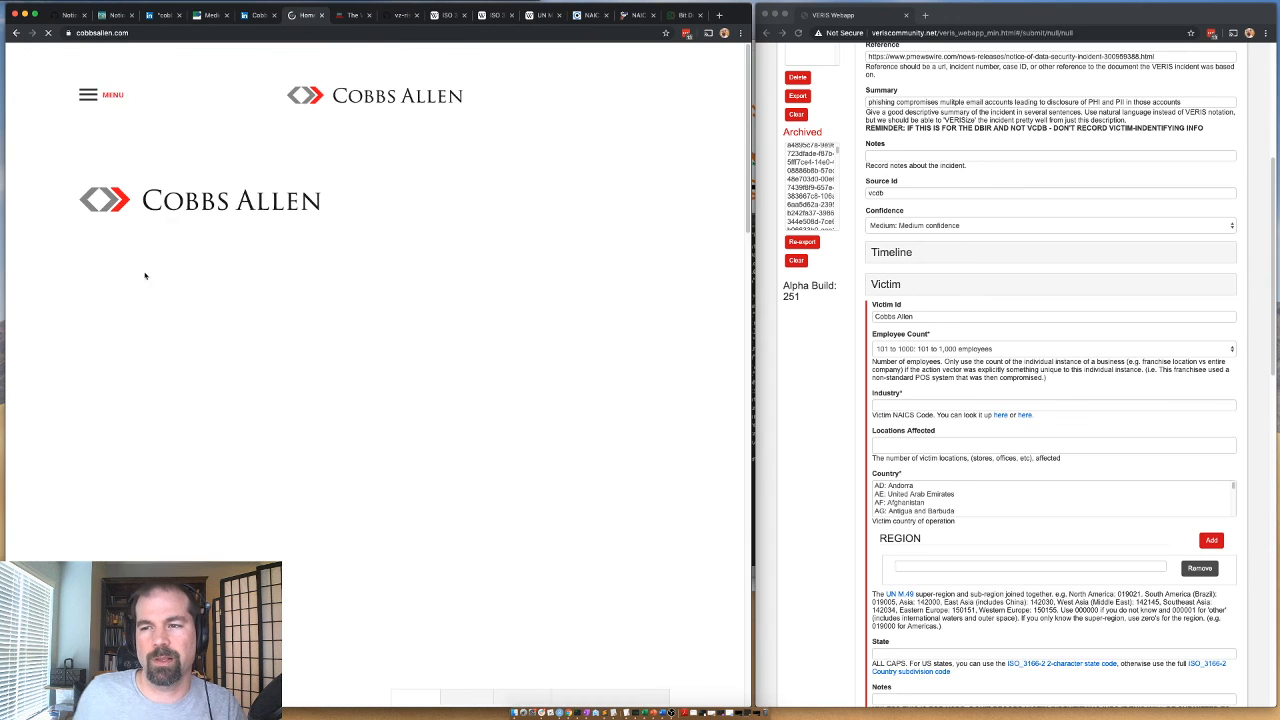
{"action": "scroll", "coordinate": [255, 255], "scroll_direction": "down", "scroll_amount": 1}
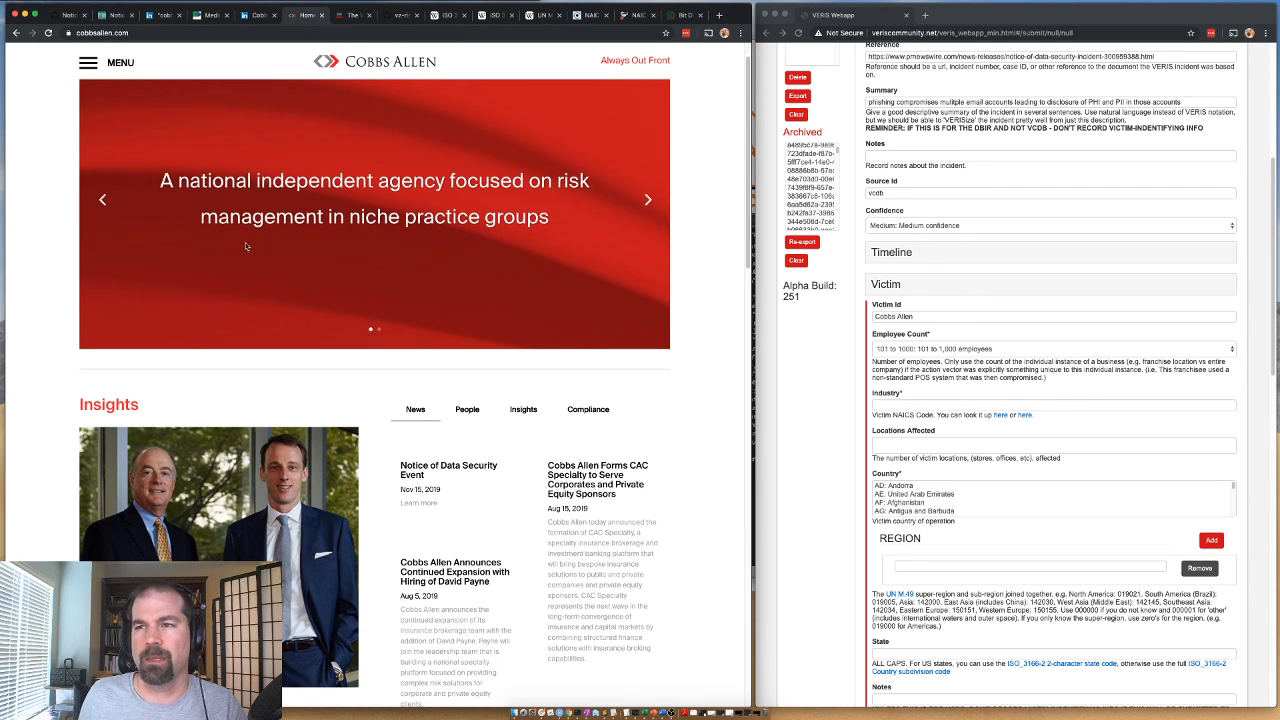
{"action": "left_click", "coordinate": [648, 201]}
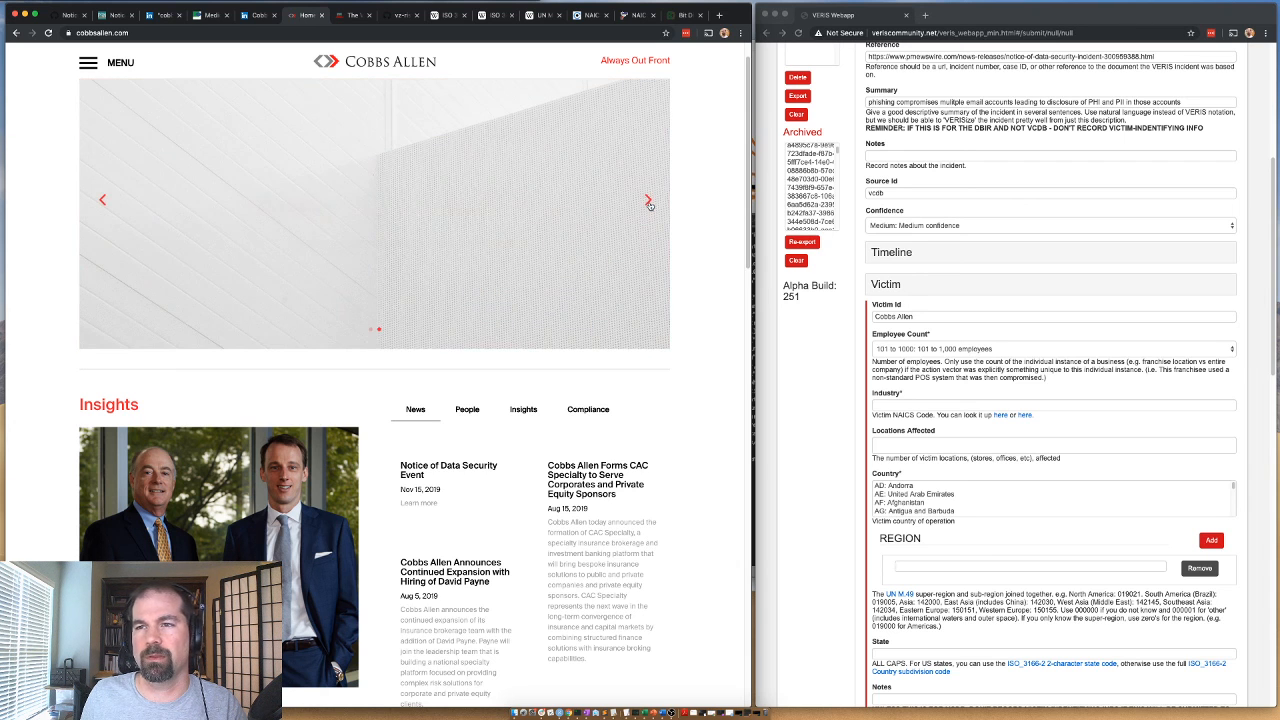
{"action": "left_click", "coordinate": [649, 205]}
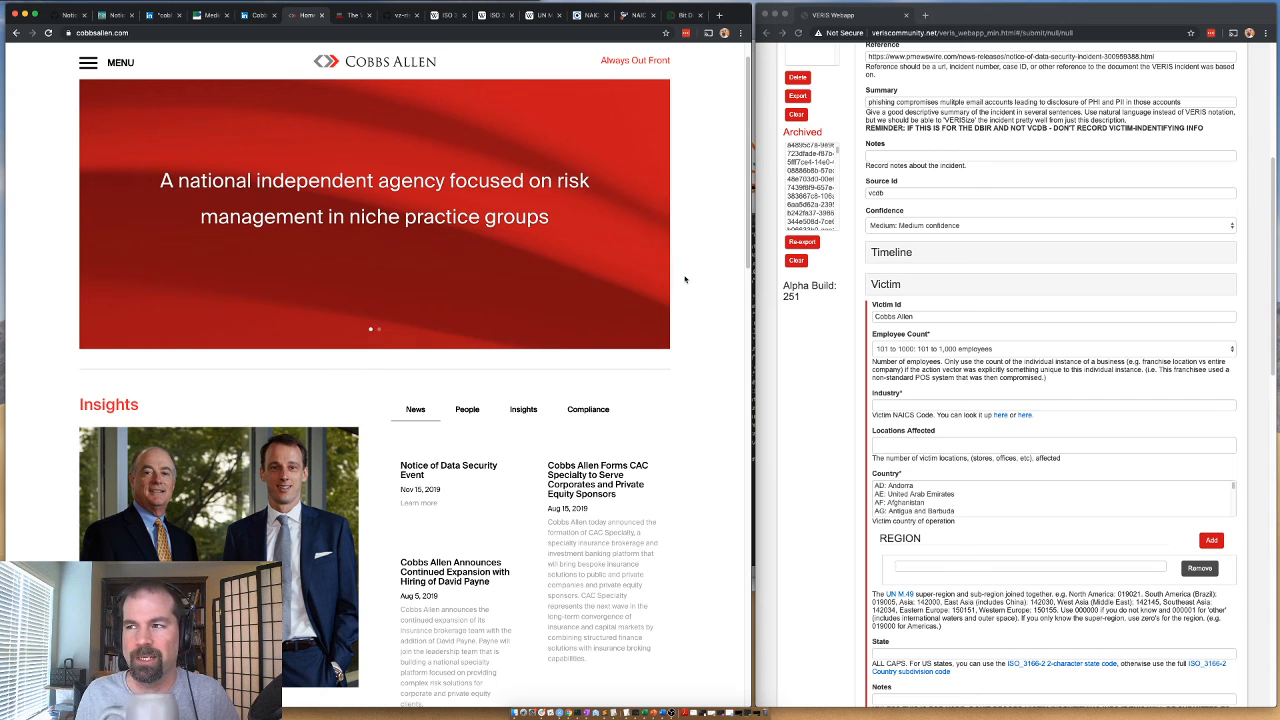
{"action": "scroll", "coordinate": [685, 290], "scroll_direction": "down", "scroll_amount": 1}
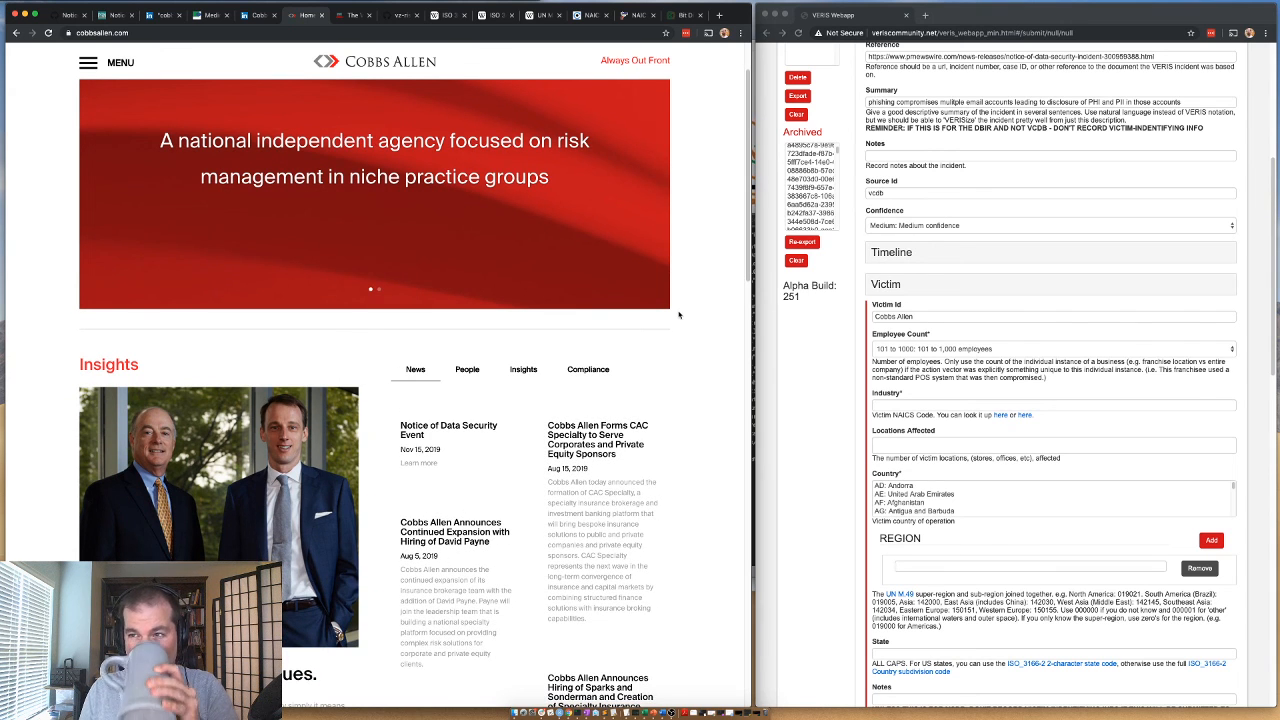
{"action": "scroll", "coordinate": [678, 316], "scroll_direction": "down", "scroll_amount": 10}
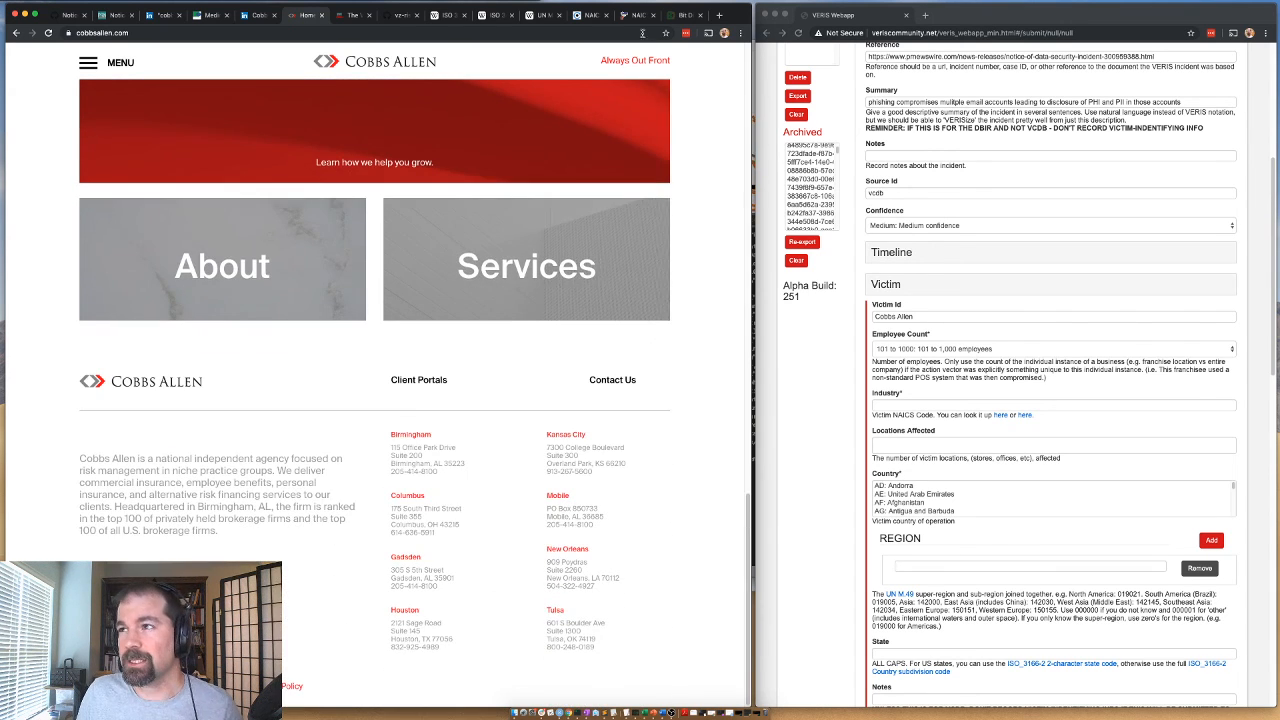
Copy the NAICS code for Other Insurance Funds from the list and set the victim's Industry to 525190.
{"action": "left_click", "coordinate": [640, 15]}
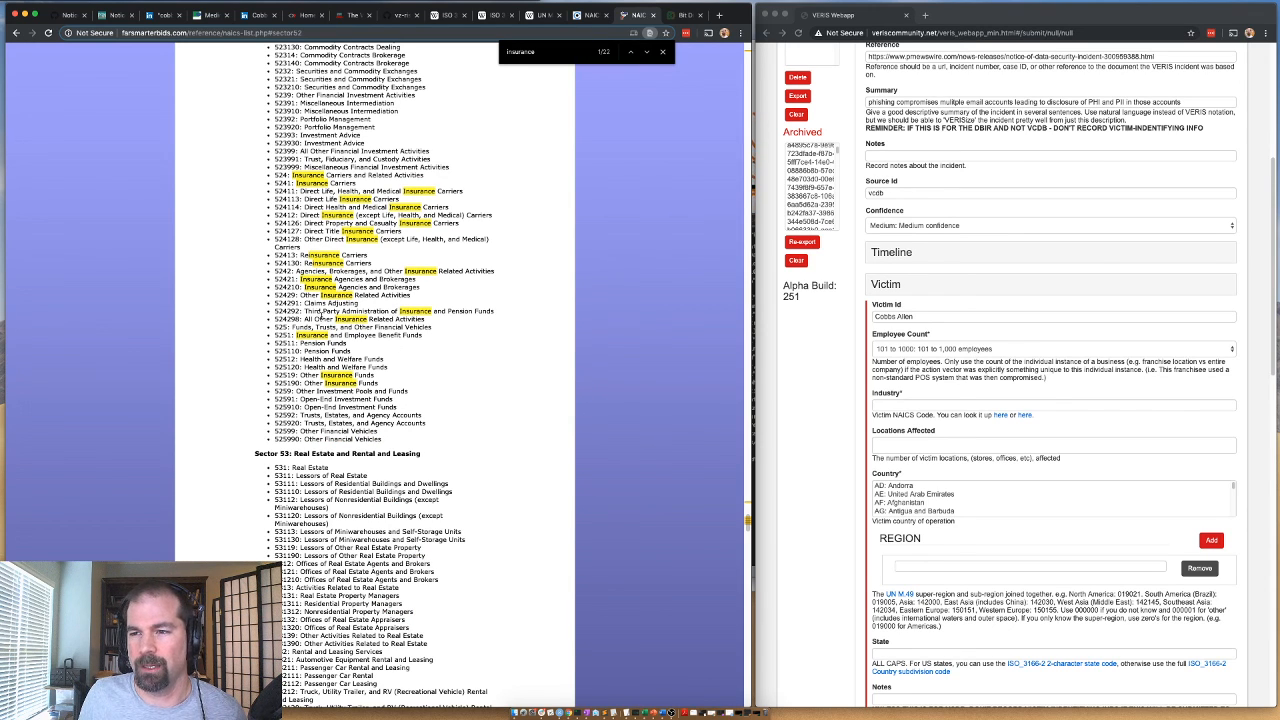
{"action": "double_click", "coordinate": [288, 383]}
{"action": "key", "text": "super+c"}
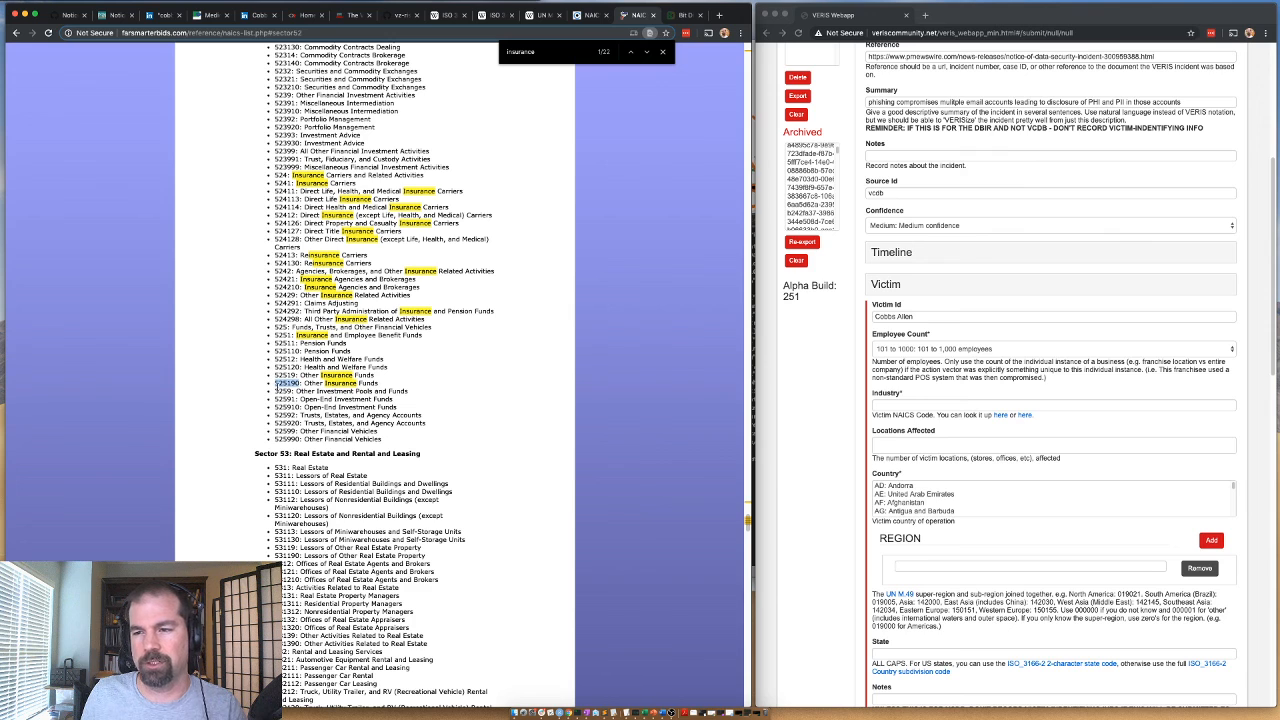
{"action": "left_click", "coordinate": [889, 405]}
{"action": "key", "text": "super+v"}
Set Locations Affected to 1 and choose US: United States of America as the victim's country.
{"action": "key", "text": "Tab"}
{"action": "type", "text": "1"}
{"action": "left_click", "coordinate": [889, 488]}
{"action": "key", "text": "u"}
{"action": "key", "text": "Down"}
{"action": "key", "text": "Down"}
{"action": "key", "text": "Down"}
{"action": "key", "text": "Down"}
{"action": "key", "text": "Up"}
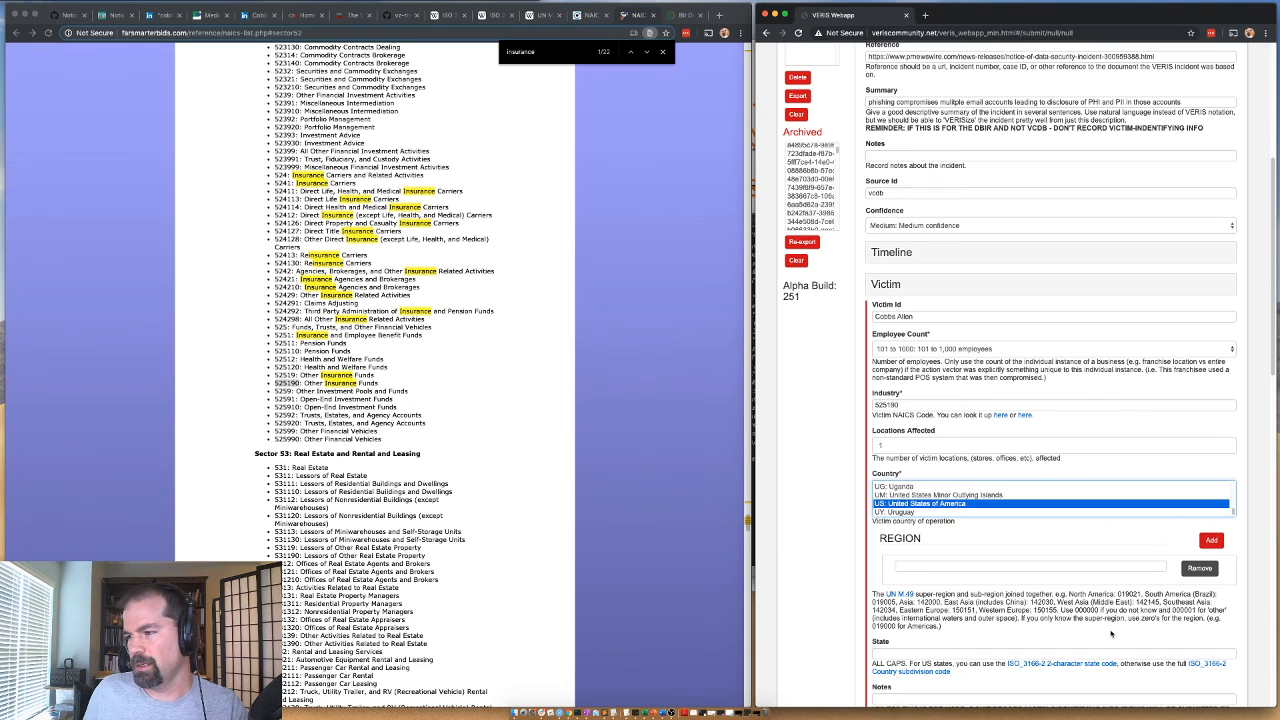
Copy the North America code from the region help text and set the victim's region to 019021.
{"action": "double_click", "coordinate": [1120, 594]}
{"action": "key", "text": "super+c"}
{"action": "left_click", "coordinate": [1000, 567]}
{"action": "key", "text": "super+v"}
Enter US-LA as the victim's state.
{"action": "scroll", "coordinate": [908, 590], "scroll_direction": "down", "scroll_amount": 2}
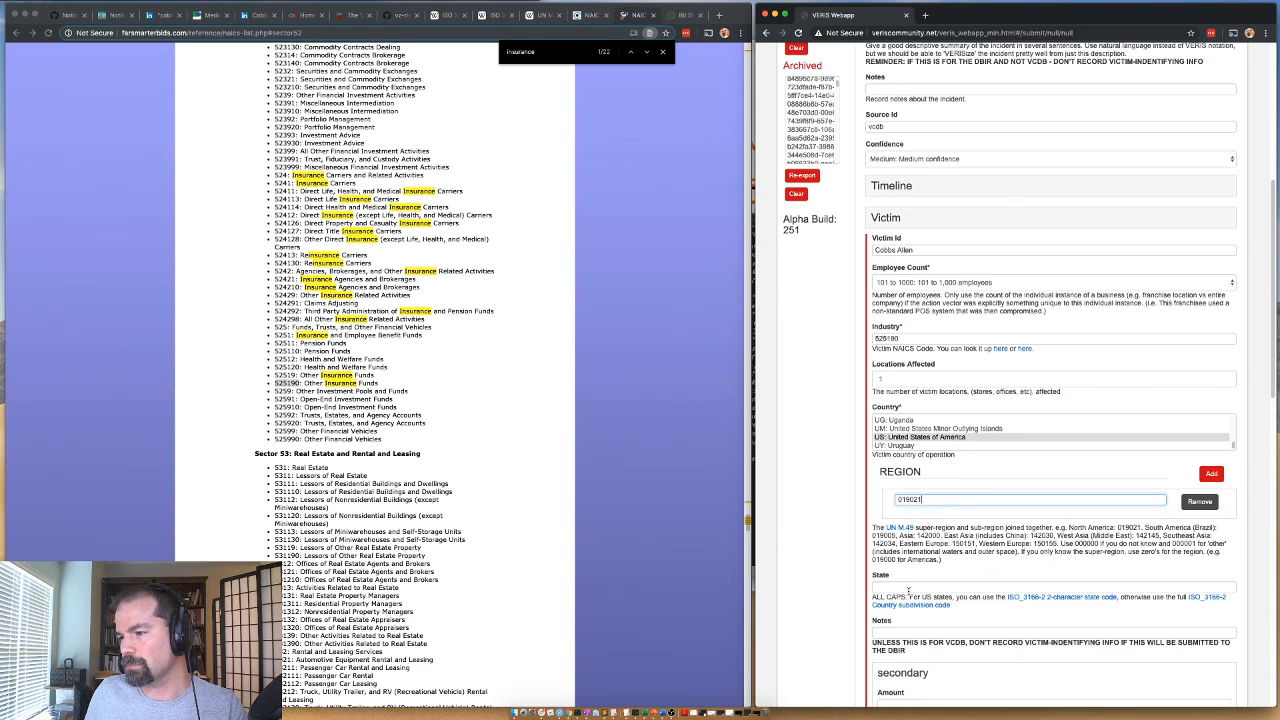
{"action": "left_click", "coordinate": [908, 588]}
{"action": "type", "text": "US-"}
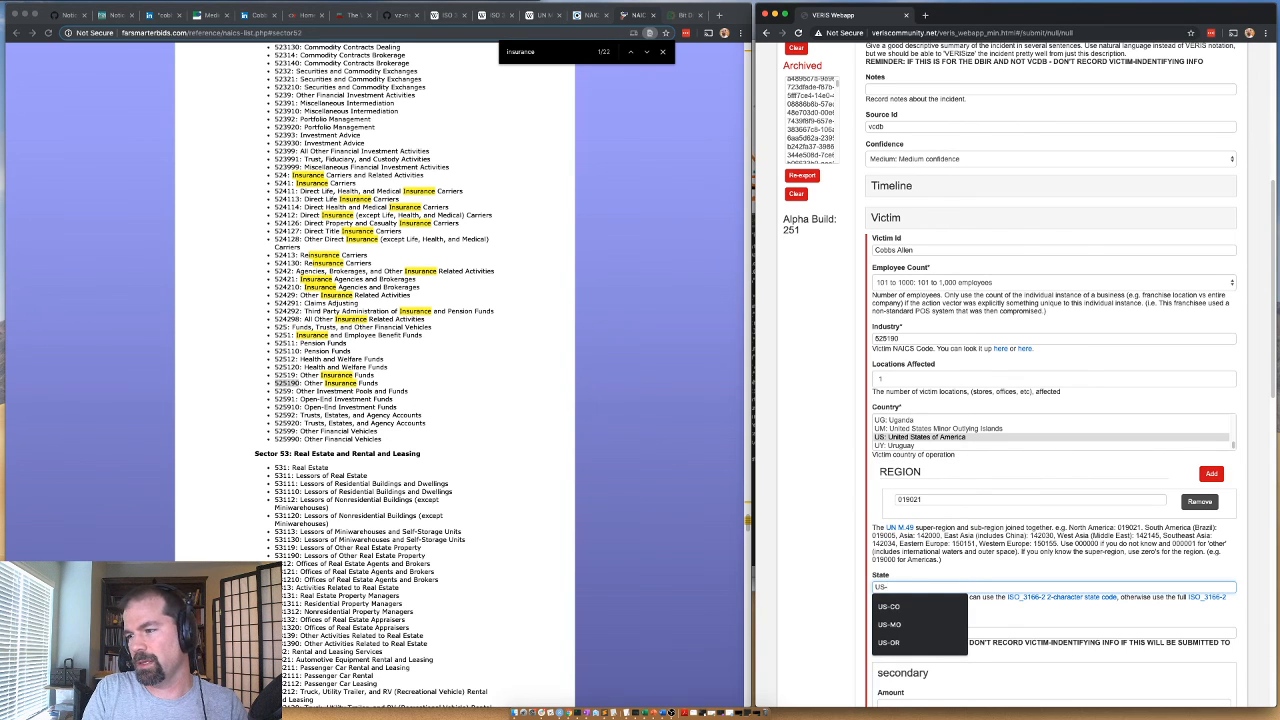
{"action": "type", "text": "LA"}
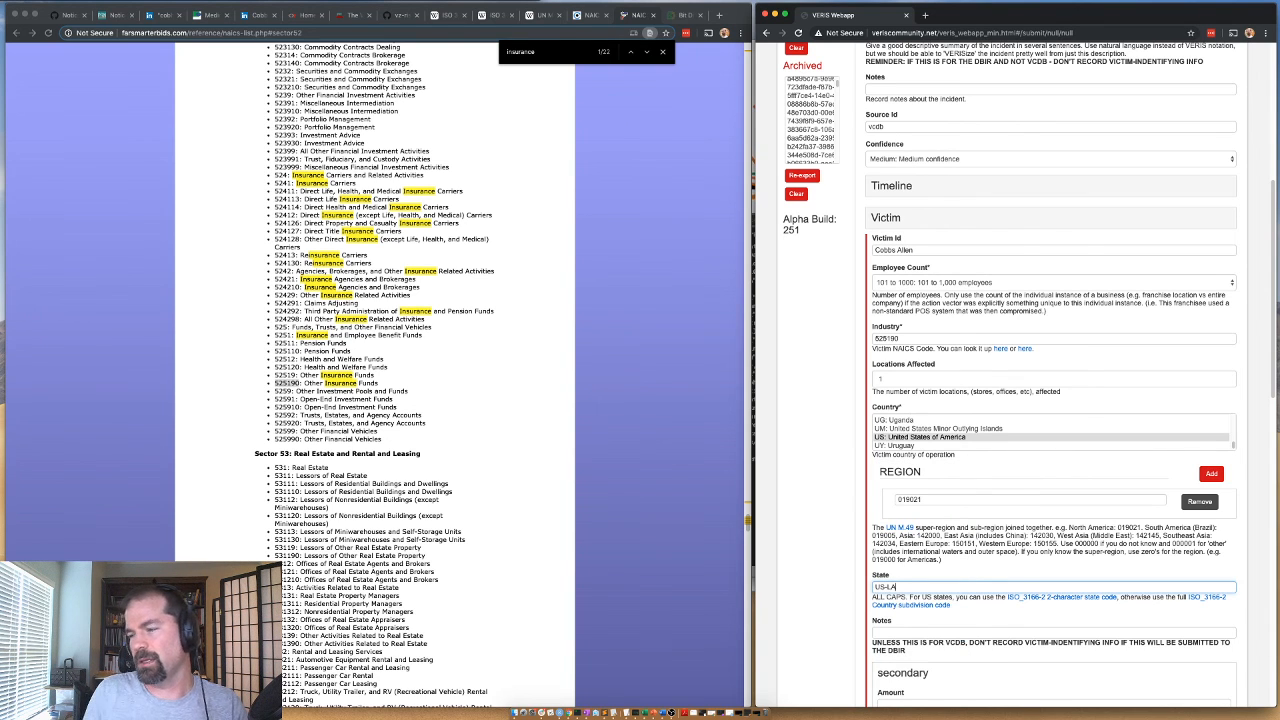
Check the office locations on the Cobbs Allen website, correct the victim's State to US-AL and collapse the Victim section.
{"action": "left_click", "coordinate": [298, 17]}
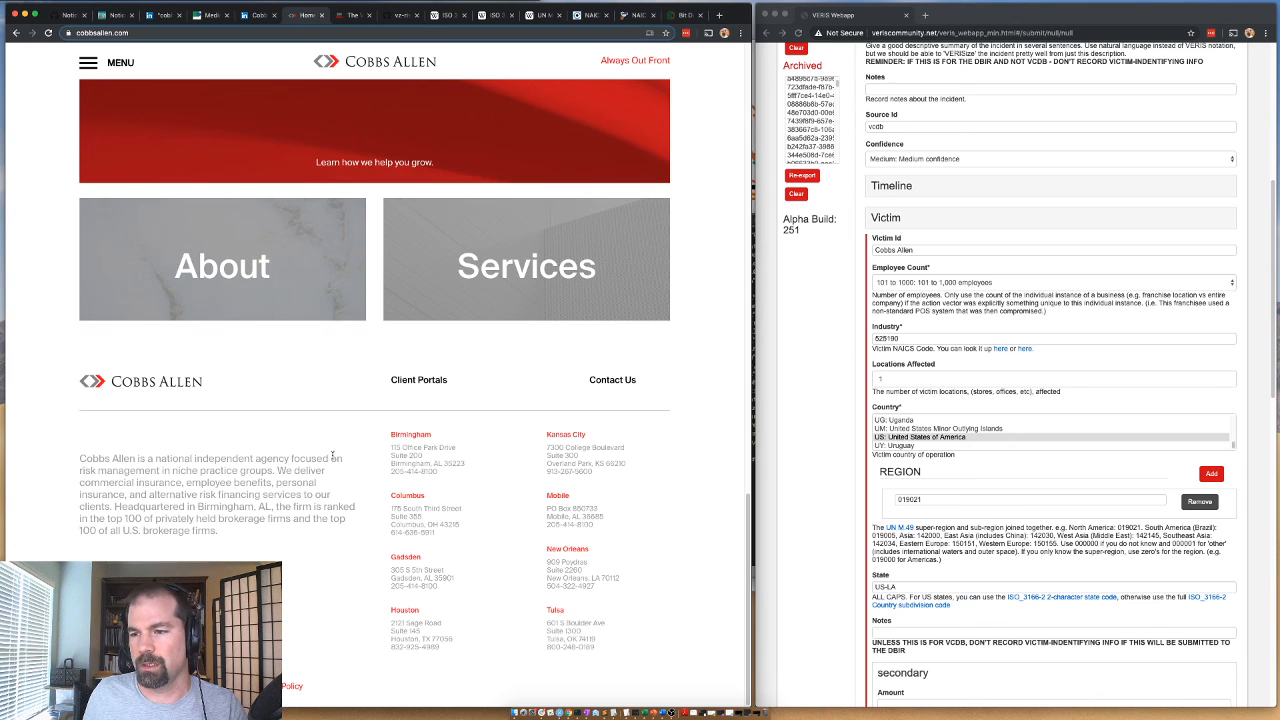
{"action": "left_click", "coordinate": [900, 588]}
{"action": "key", "text": "BackSpace"}
{"action": "key", "text": "BackSpace"}
{"action": "type", "text": "A"}
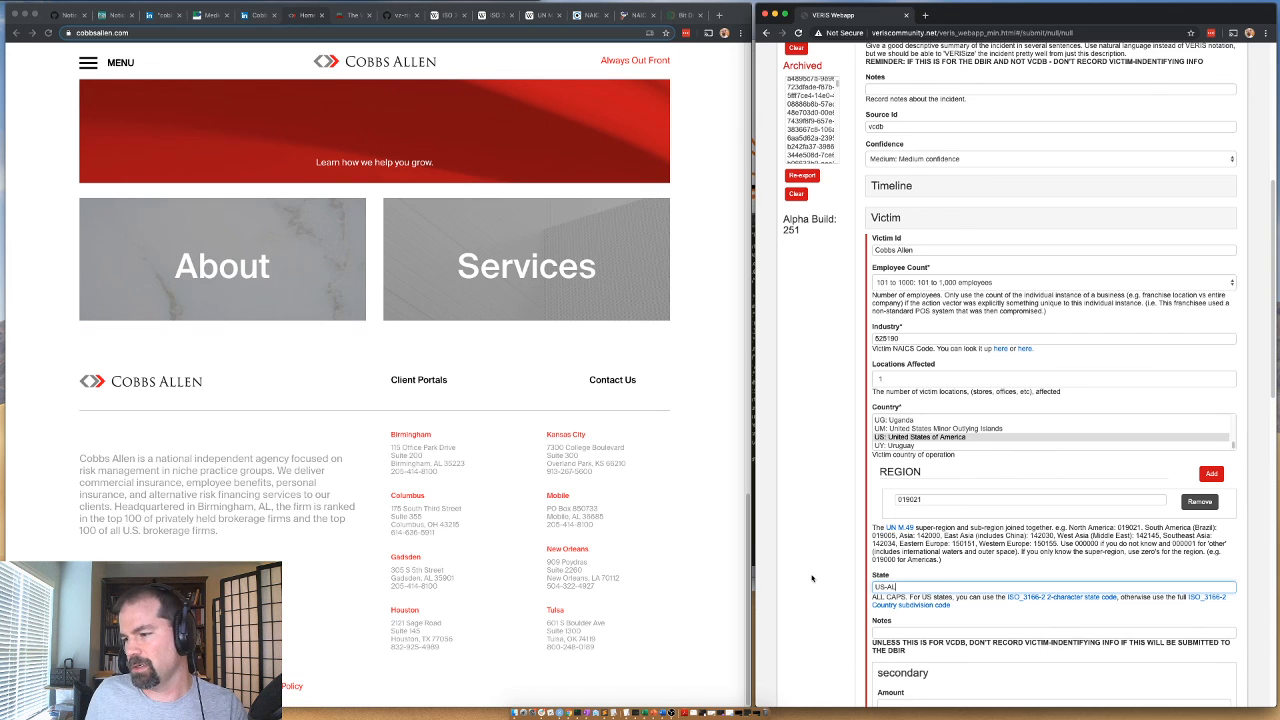
{"action": "left_click", "coordinate": [888, 220]}
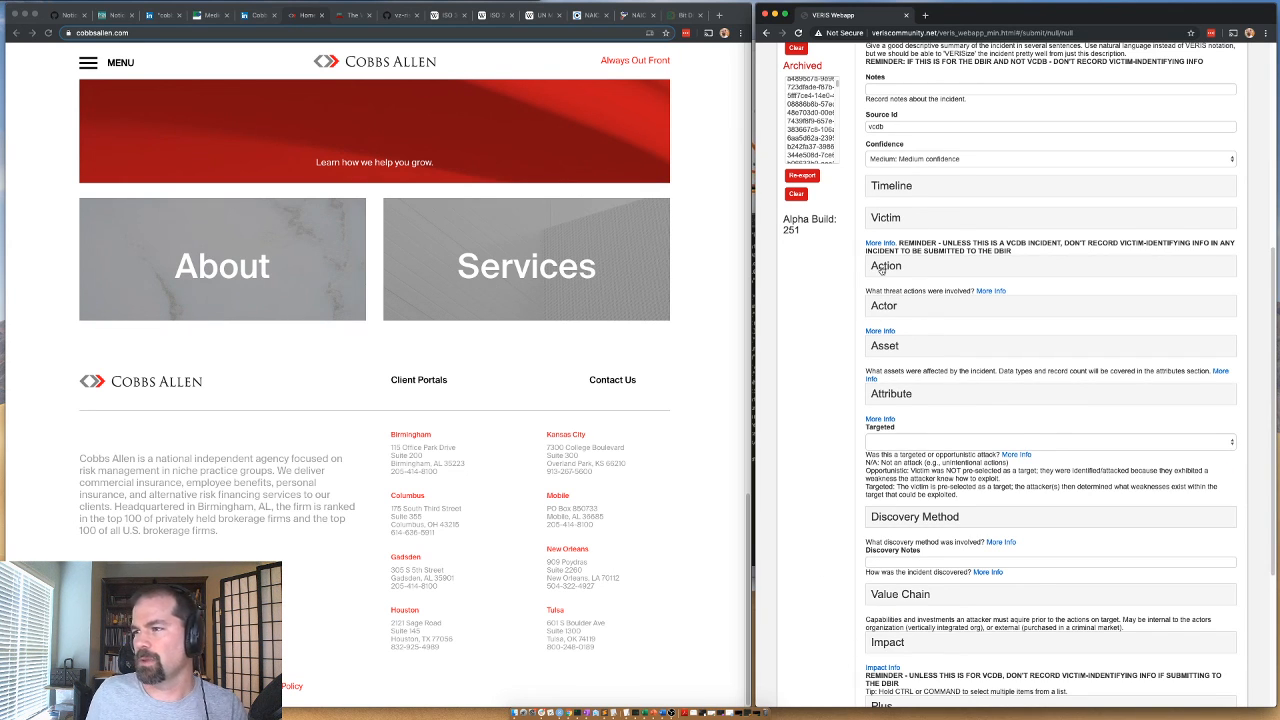
Record a Social action with variety Phishing, vector Email and target Unknown.
{"action": "left_click", "coordinate": [881, 267]}
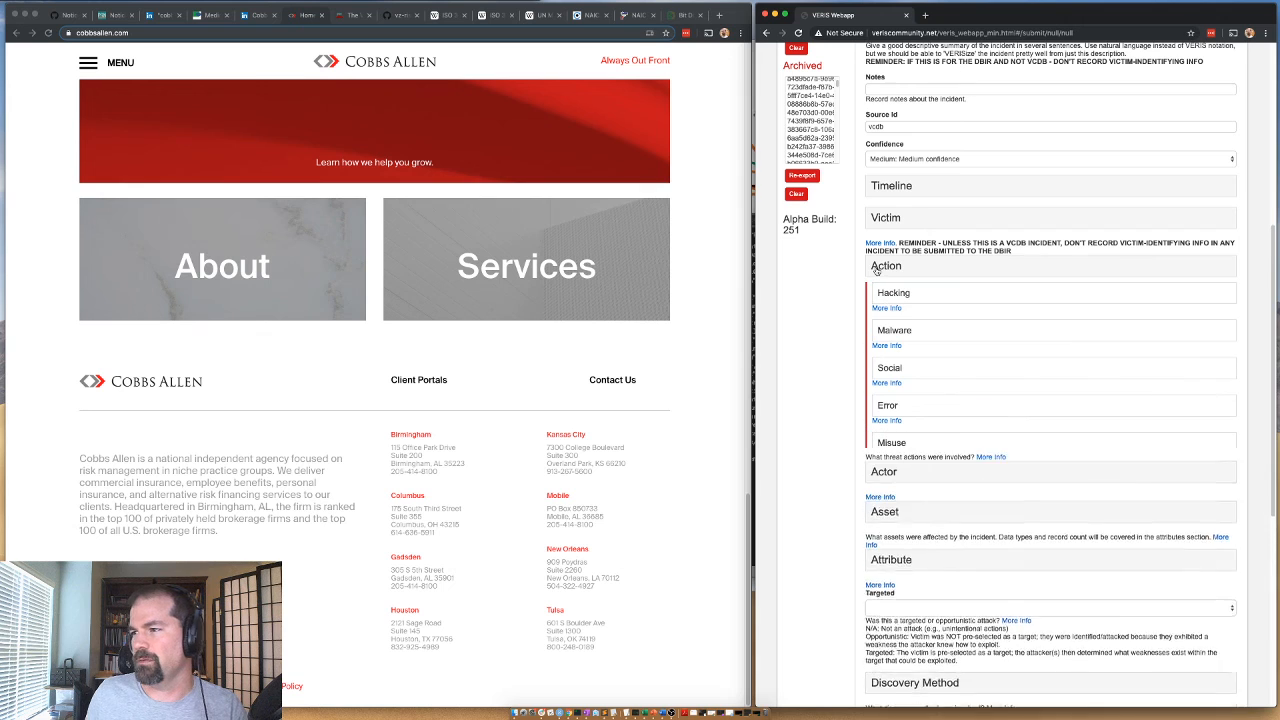
{"action": "left_click", "coordinate": [902, 372]}
{"action": "scroll", "coordinate": [907, 405], "scroll_direction": "down", "scroll_amount": 5}
{"action": "scroll", "coordinate": [908, 410], "scroll_direction": "up", "scroll_amount": 2}
{"action": "left_click", "coordinate": [893, 389]}
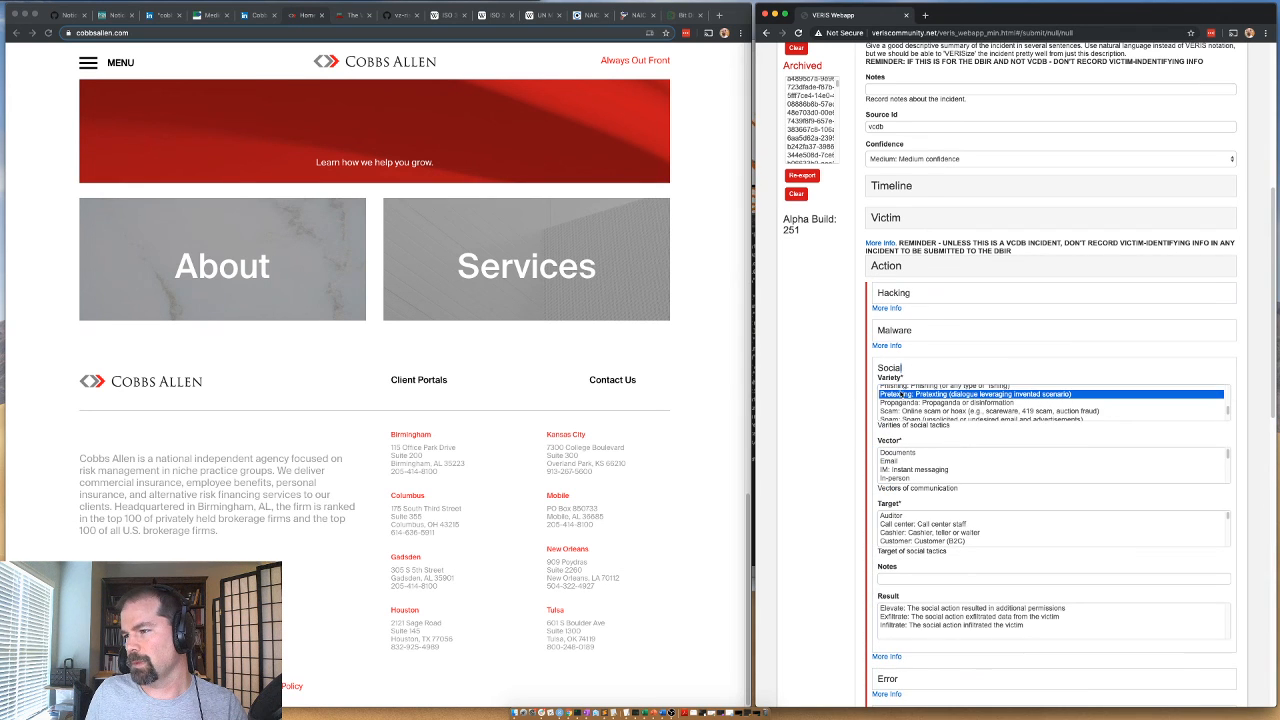
{"action": "left_click", "coordinate": [912, 461]}
{"action": "scroll", "coordinate": [902, 546], "scroll_direction": "down", "scroll_amount": 3}
{"action": "scroll", "coordinate": [903, 543], "scroll_direction": "down", "scroll_amount": 3}
{"action": "left_click", "coordinate": [905, 541]}
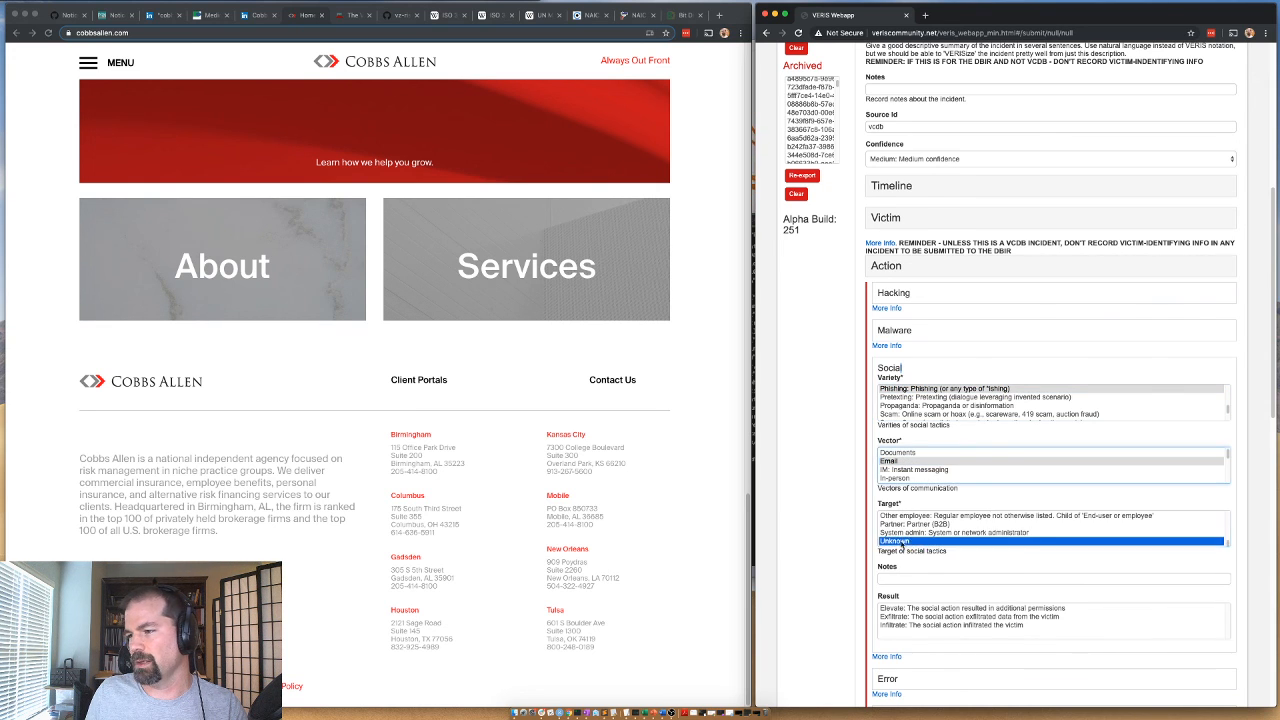
{"action": "left_click", "coordinate": [900, 369]}
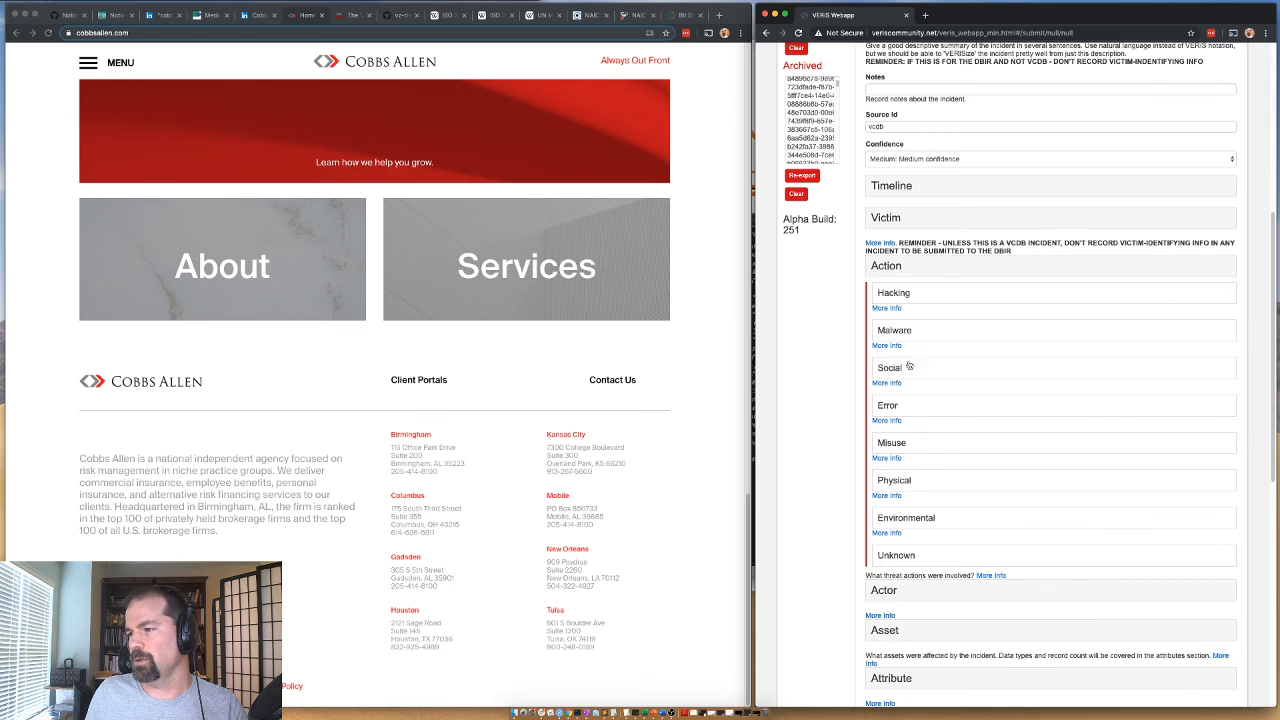
Set the Social action's Result to Exfiltrate.
{"action": "left_click", "coordinate": [900, 369]}
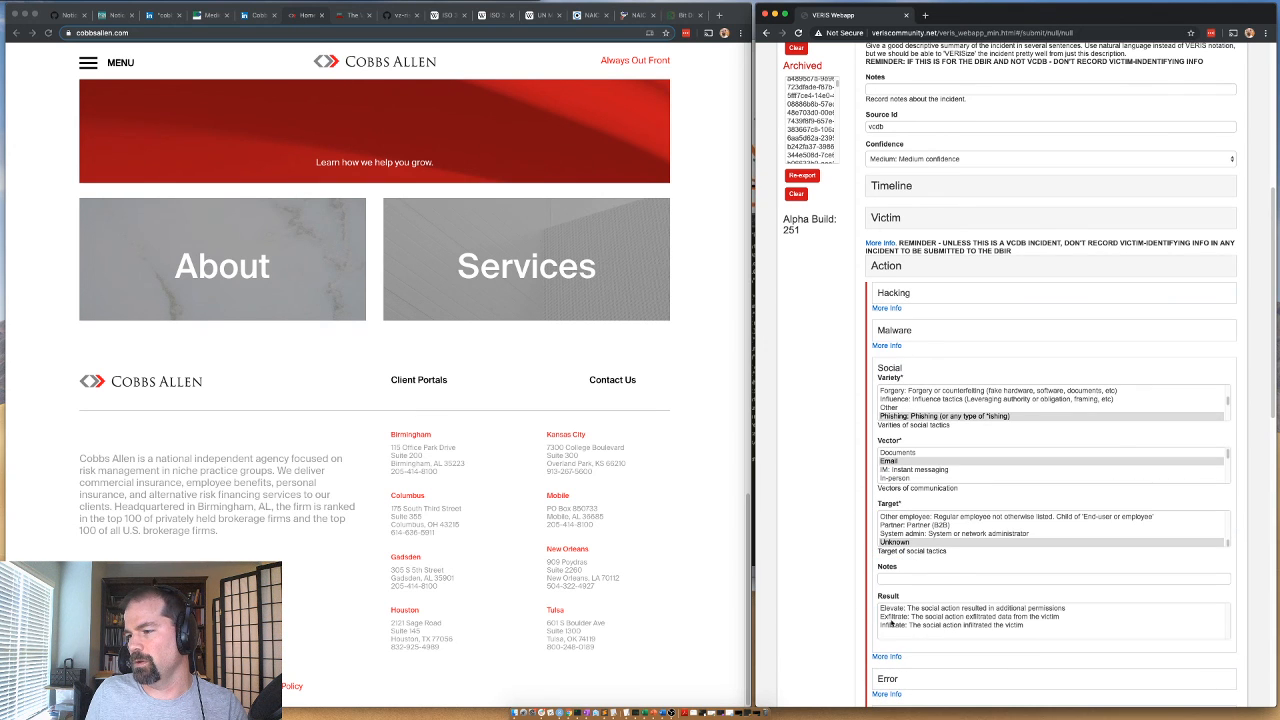
{"action": "left_click", "coordinate": [898, 617]}
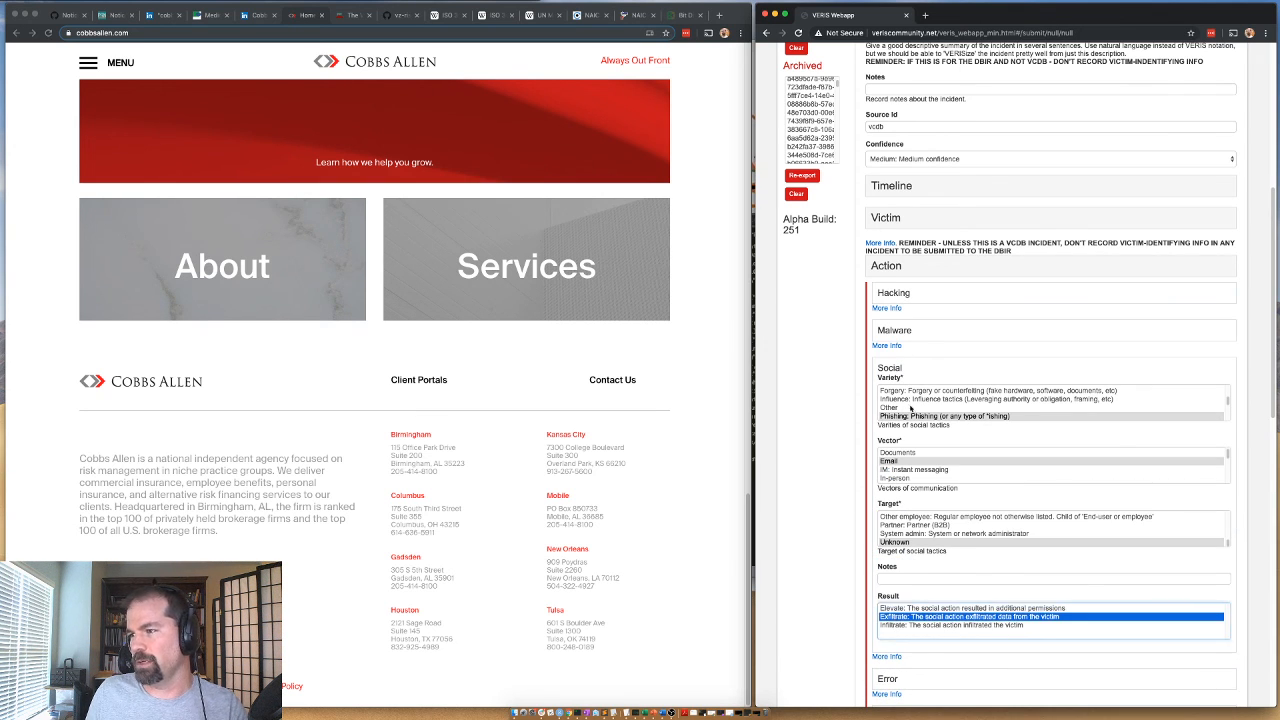
{"action": "left_click", "coordinate": [899, 369]}
Record a Hacking action with variety Use of stolen creds, vector Web application and results Exfiltrate and Infiltrate.
{"action": "left_click", "coordinate": [893, 293]}
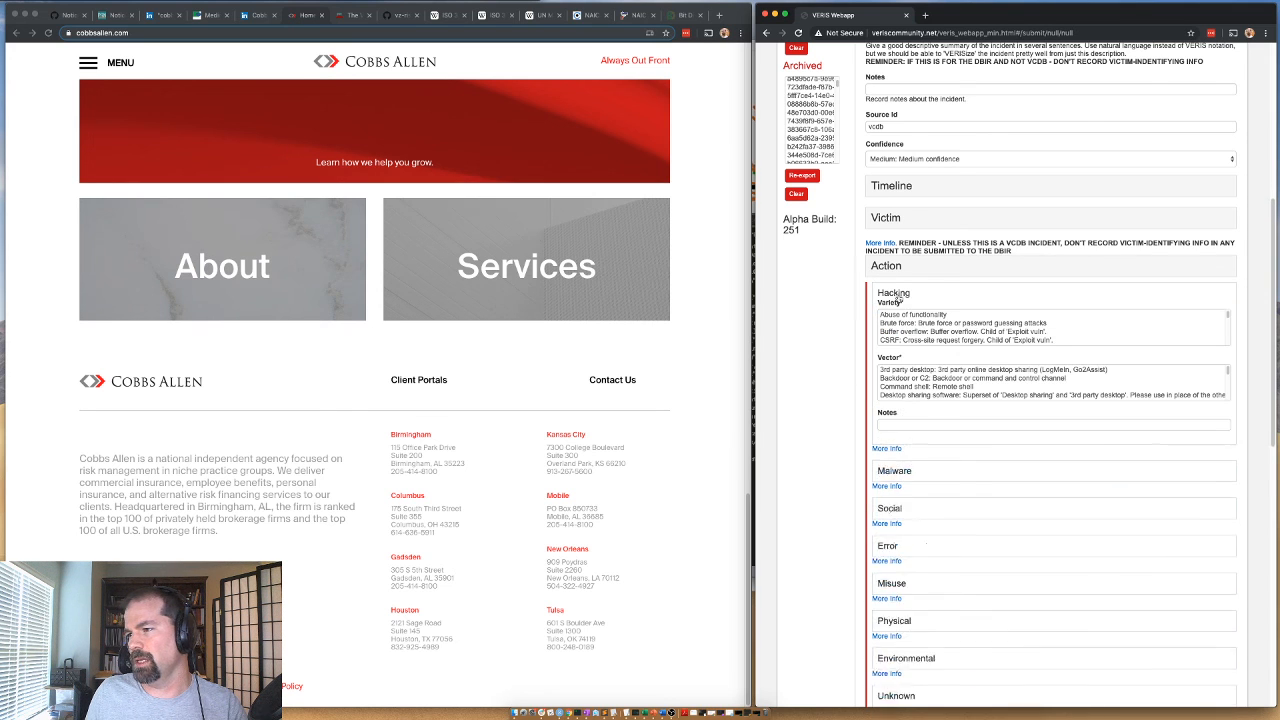
{"action": "left_click_drag", "start_coordinate": [898, 462], "coordinate": [898, 468]}
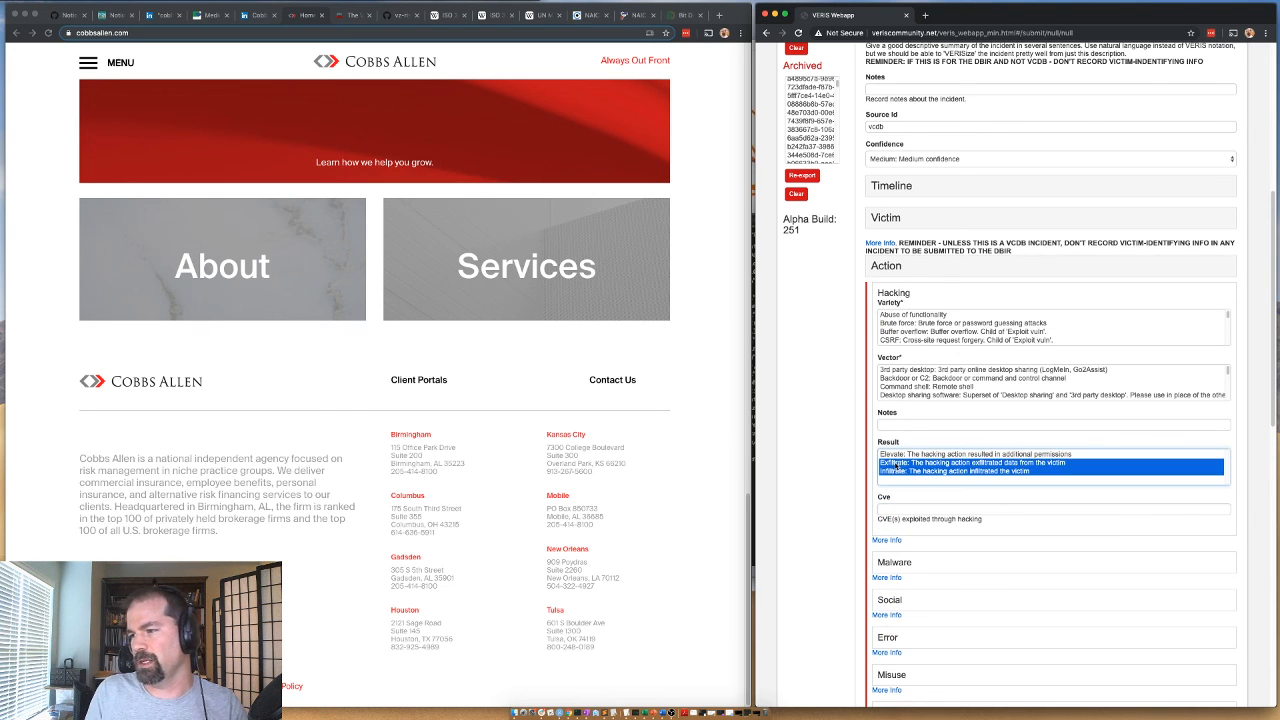
{"action": "scroll", "coordinate": [917, 318], "scroll_direction": "down", "scroll_amount": 8}
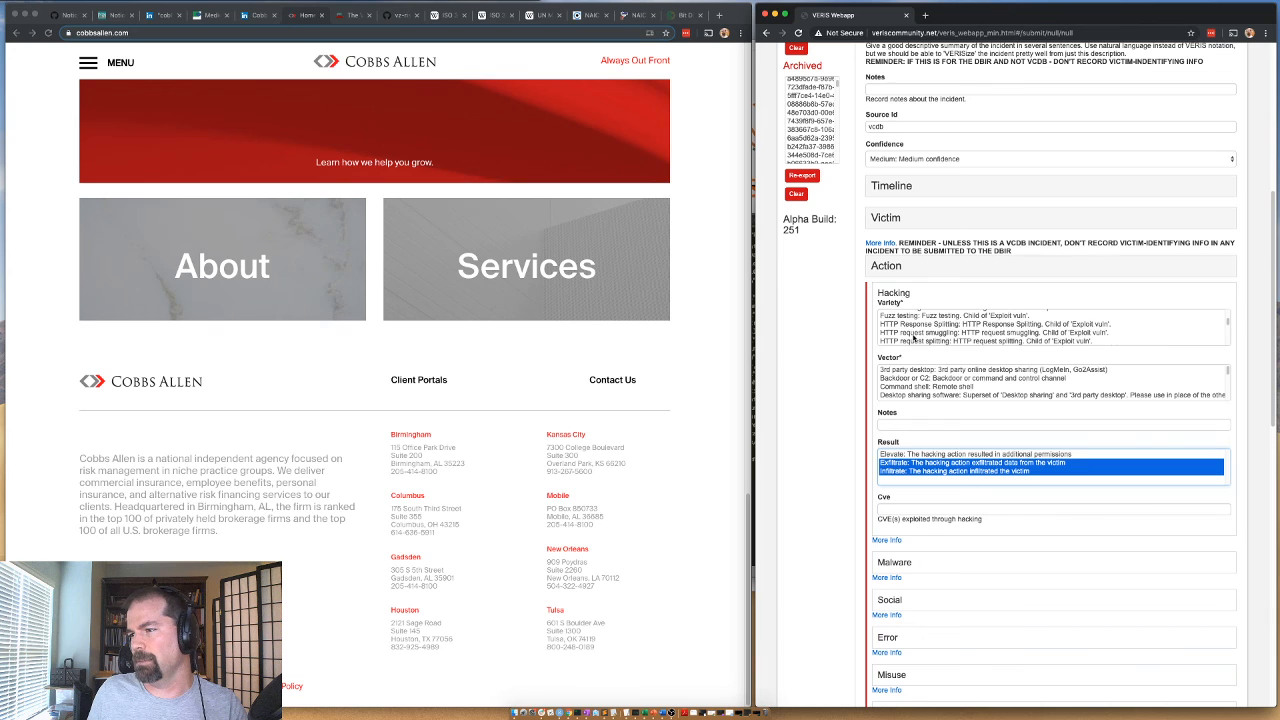
{"action": "scroll", "coordinate": [912, 341], "scroll_direction": "down", "scroll_amount": 3}
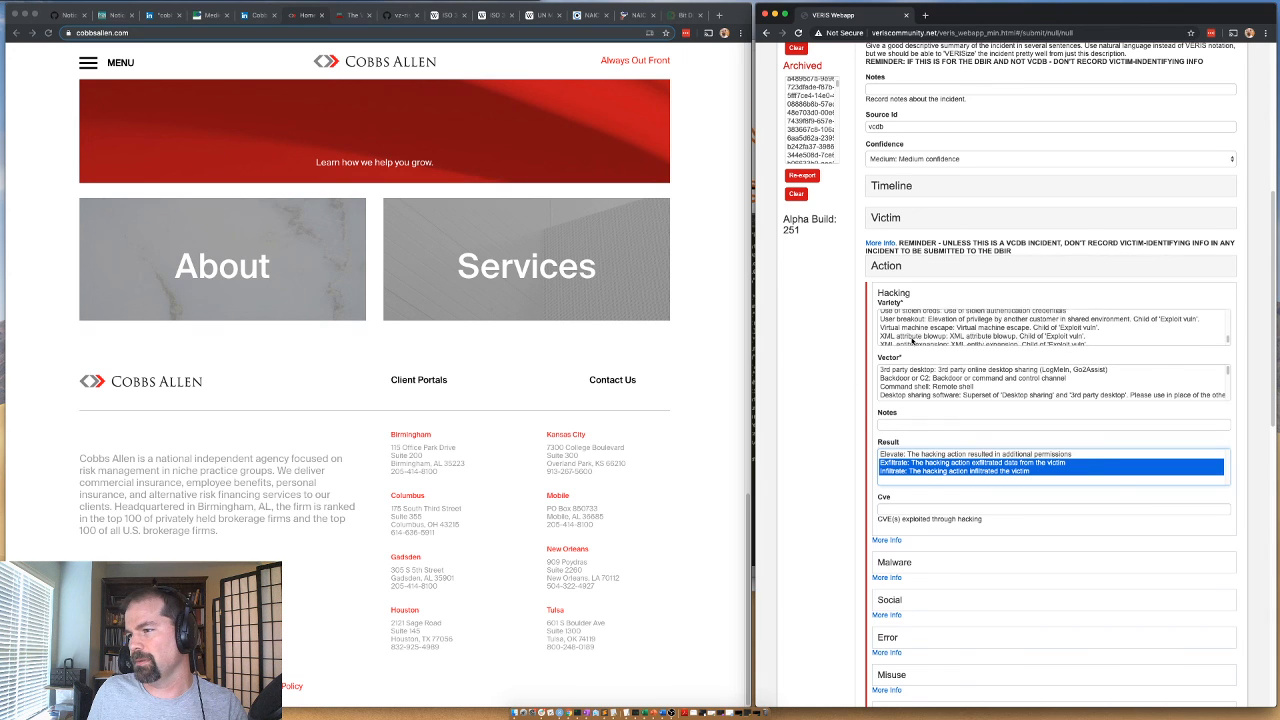
{"action": "scroll", "coordinate": [912, 341], "scroll_direction": "up", "scroll_amount": 6}
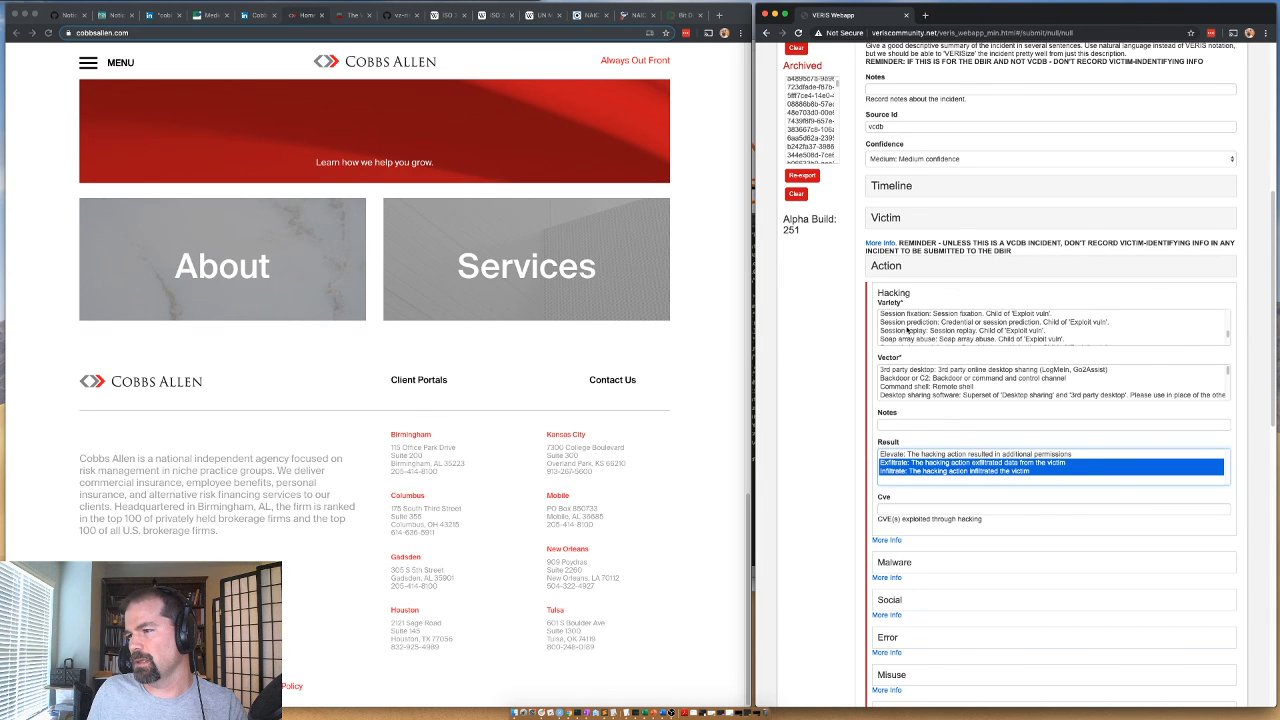
{"action": "scroll", "coordinate": [912, 329], "scroll_direction": "down", "scroll_amount": 3}
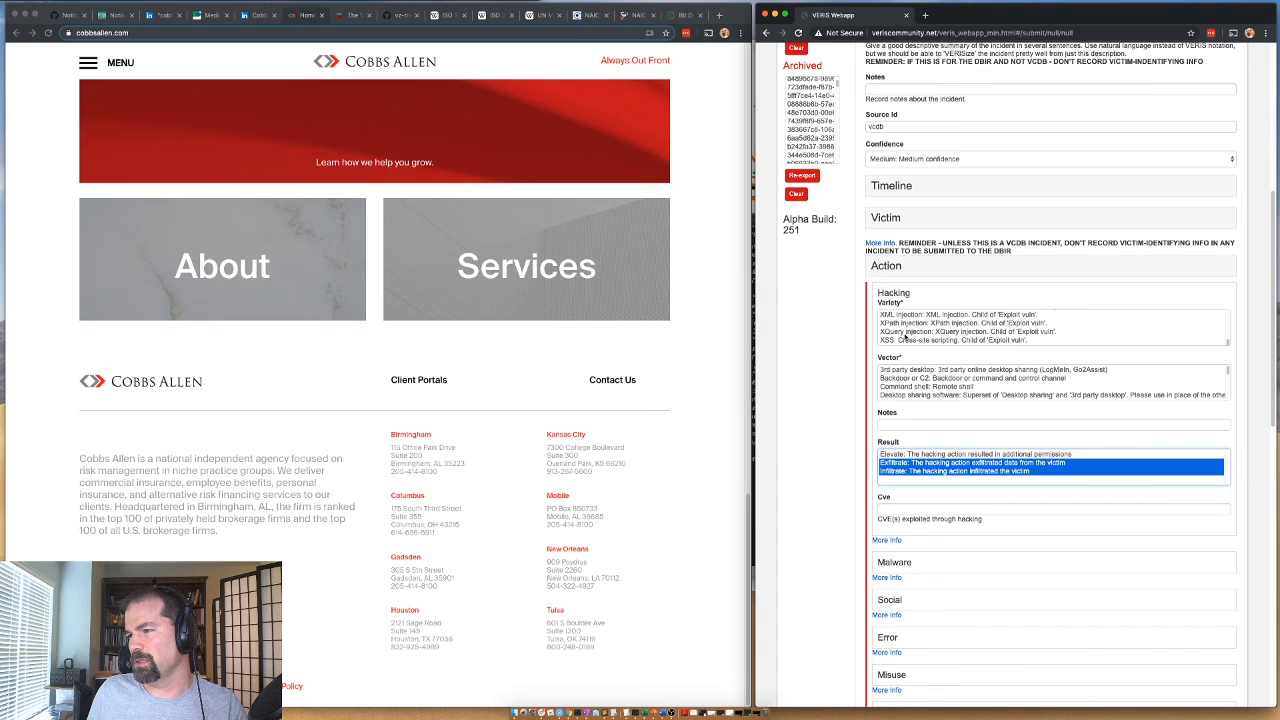
{"action": "scroll", "coordinate": [891, 328], "scroll_direction": "down", "scroll_amount": 3}
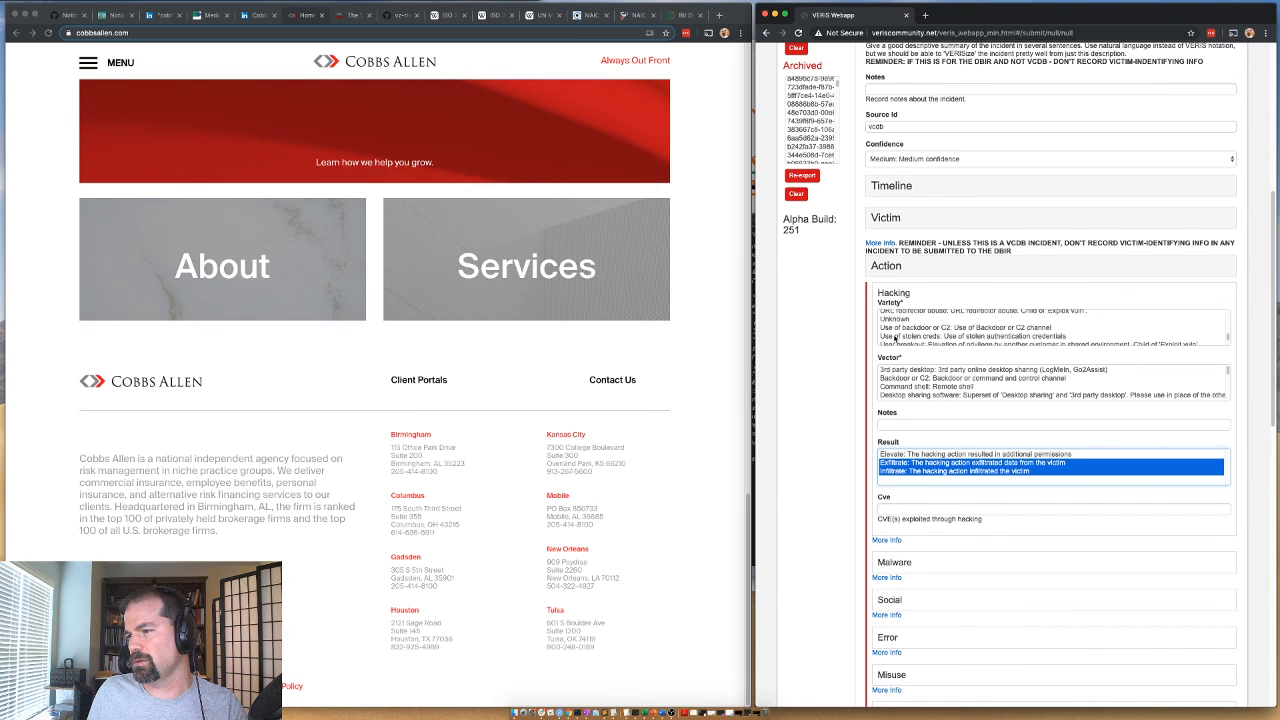
{"action": "left_click", "coordinate": [907, 337]}
{"action": "scroll", "coordinate": [895, 385], "scroll_direction": "down", "scroll_amount": 5}
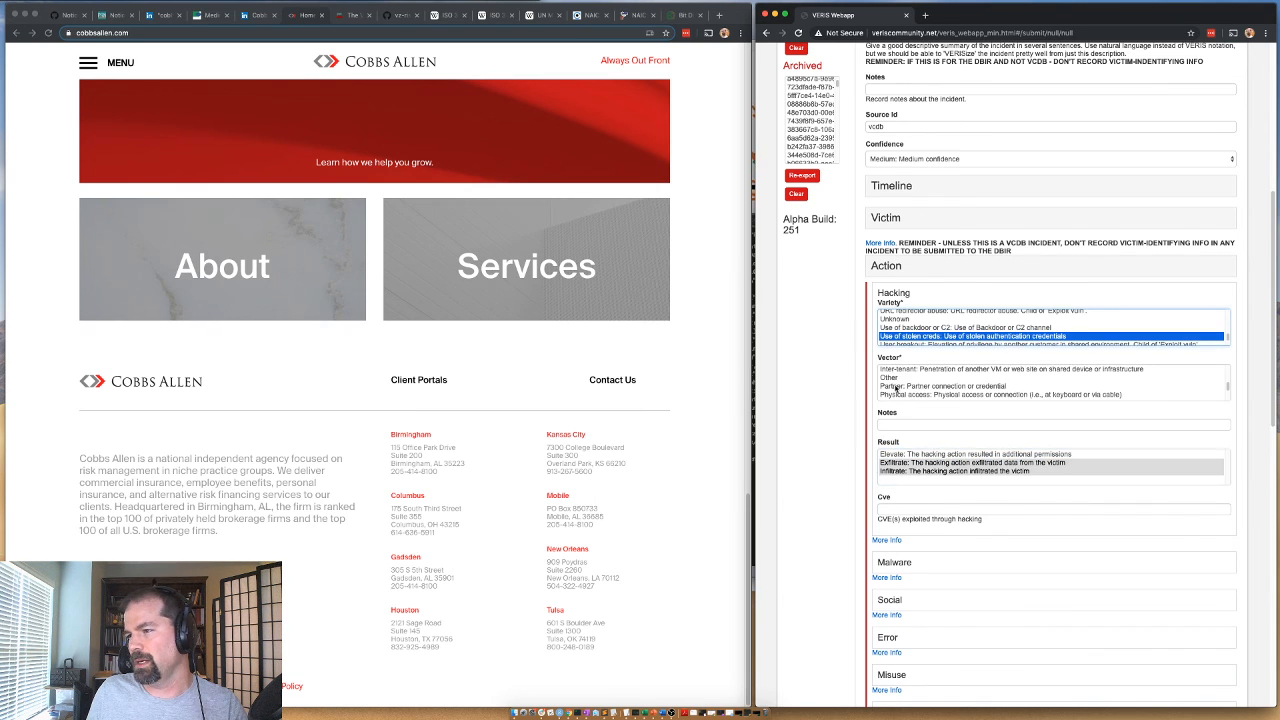
{"action": "left_click", "coordinate": [901, 395]}
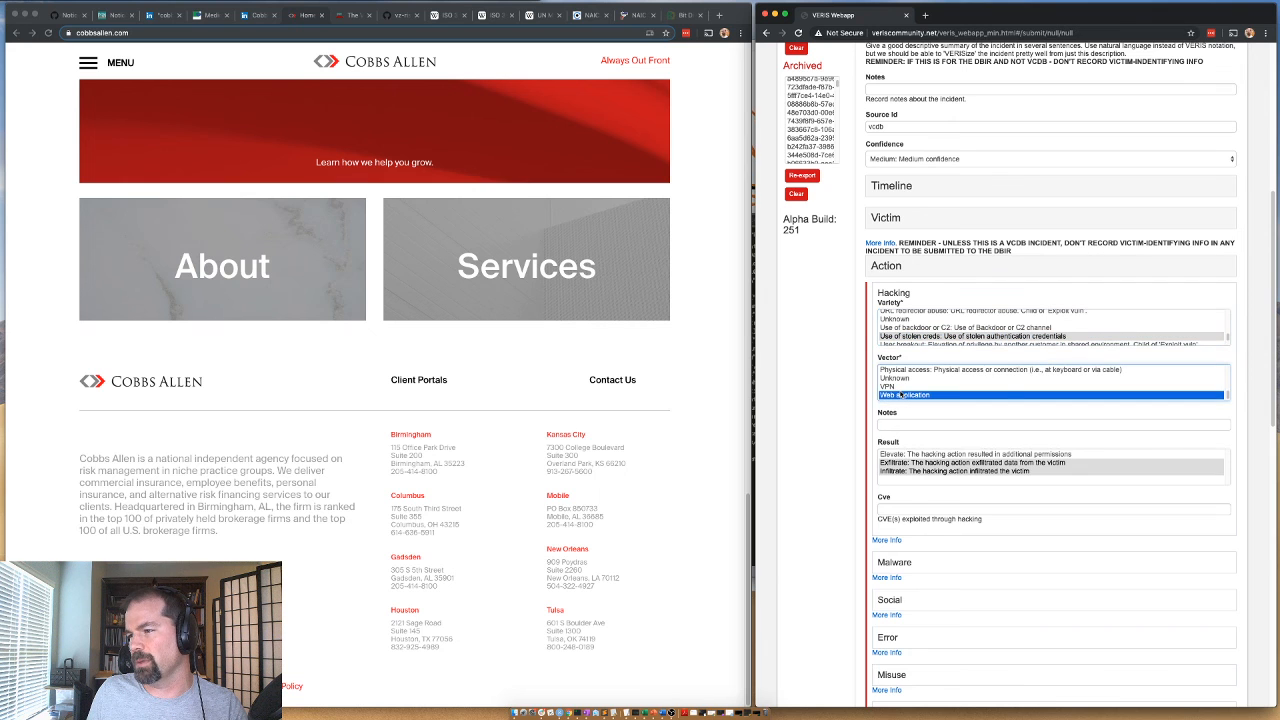
{"action": "left_click", "coordinate": [905, 292]}
{"action": "left_click", "coordinate": [895, 267]}
Record an External actor with variety Organized crime and motive Financial, leaving its country unselected.
{"action": "left_click", "coordinate": [889, 307]}
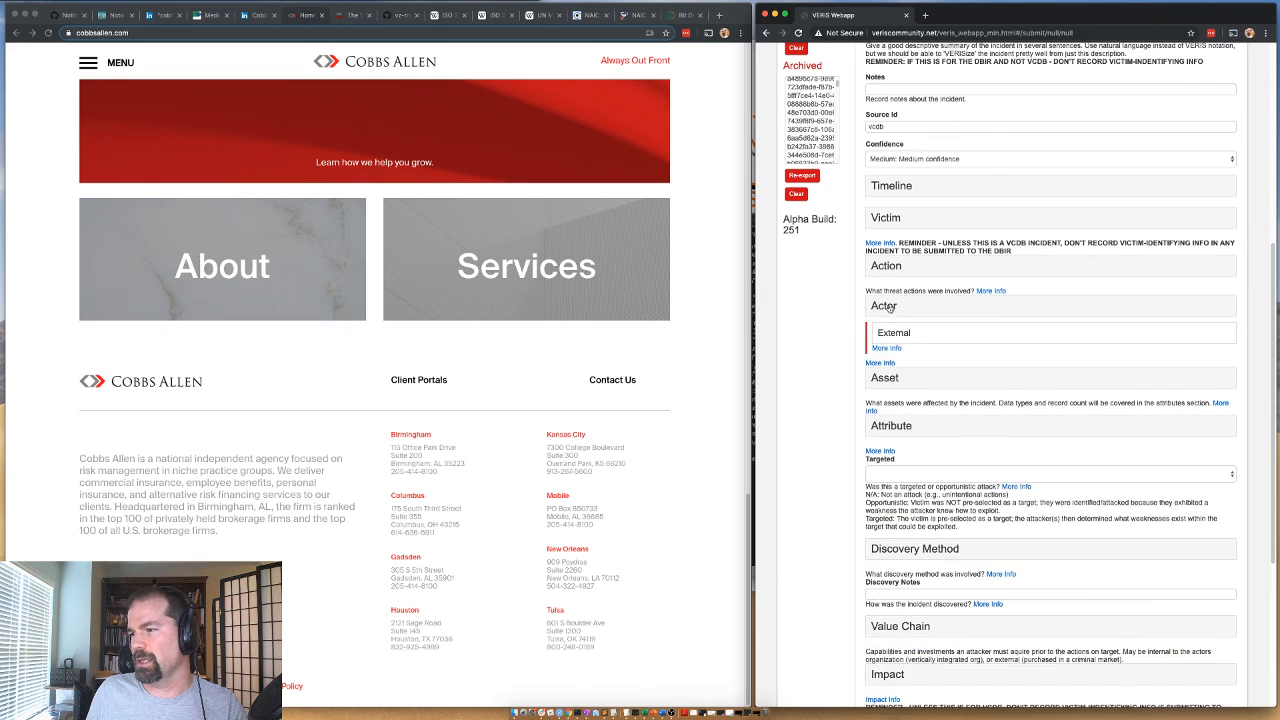
{"action": "left_click", "coordinate": [893, 332]}
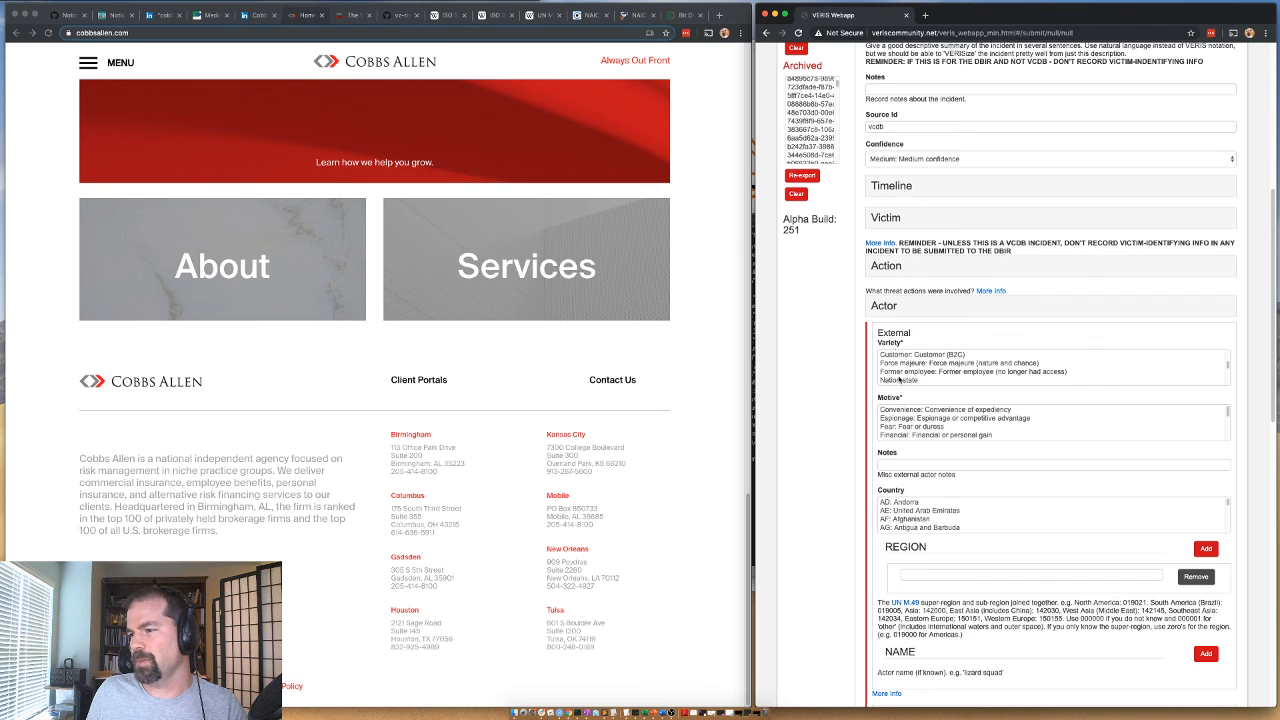
{"action": "scroll", "coordinate": [899, 374], "scroll_direction": "down", "scroll_amount": 1}
{"action": "left_click", "coordinate": [899, 373]}
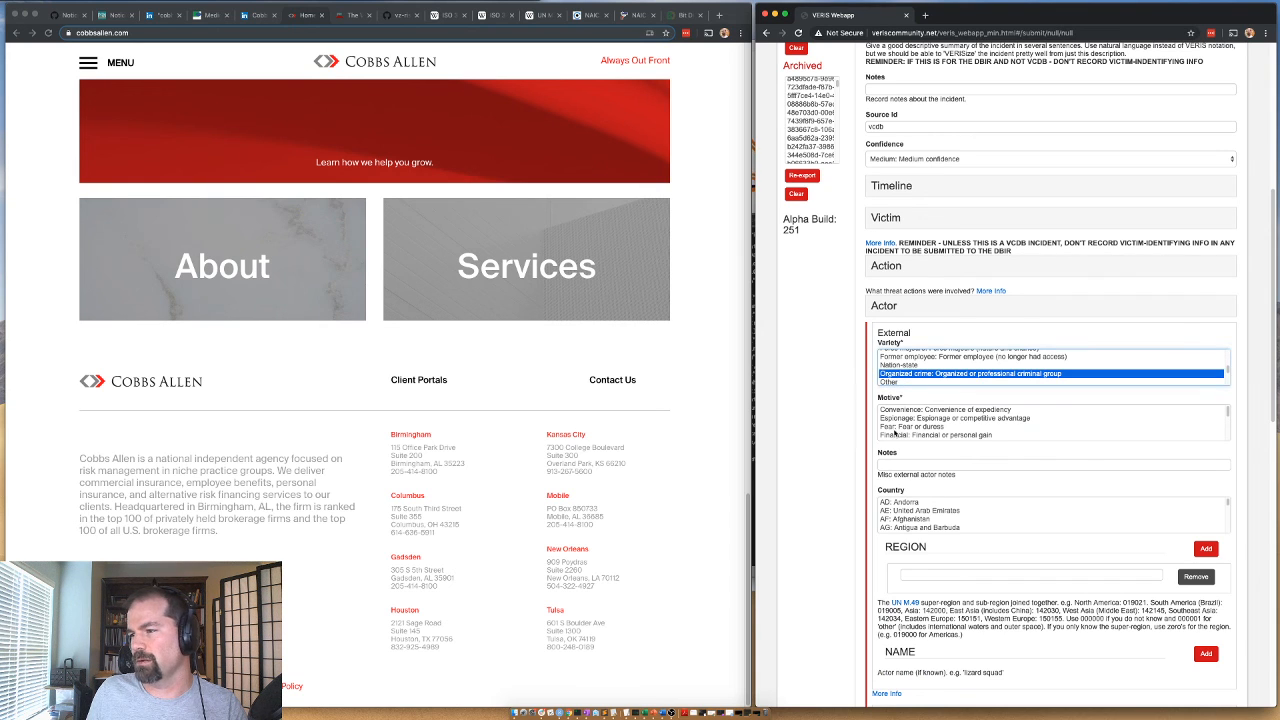
{"action": "left_click", "coordinate": [897, 434]}
{"action": "left_click", "coordinate": [897, 519]}
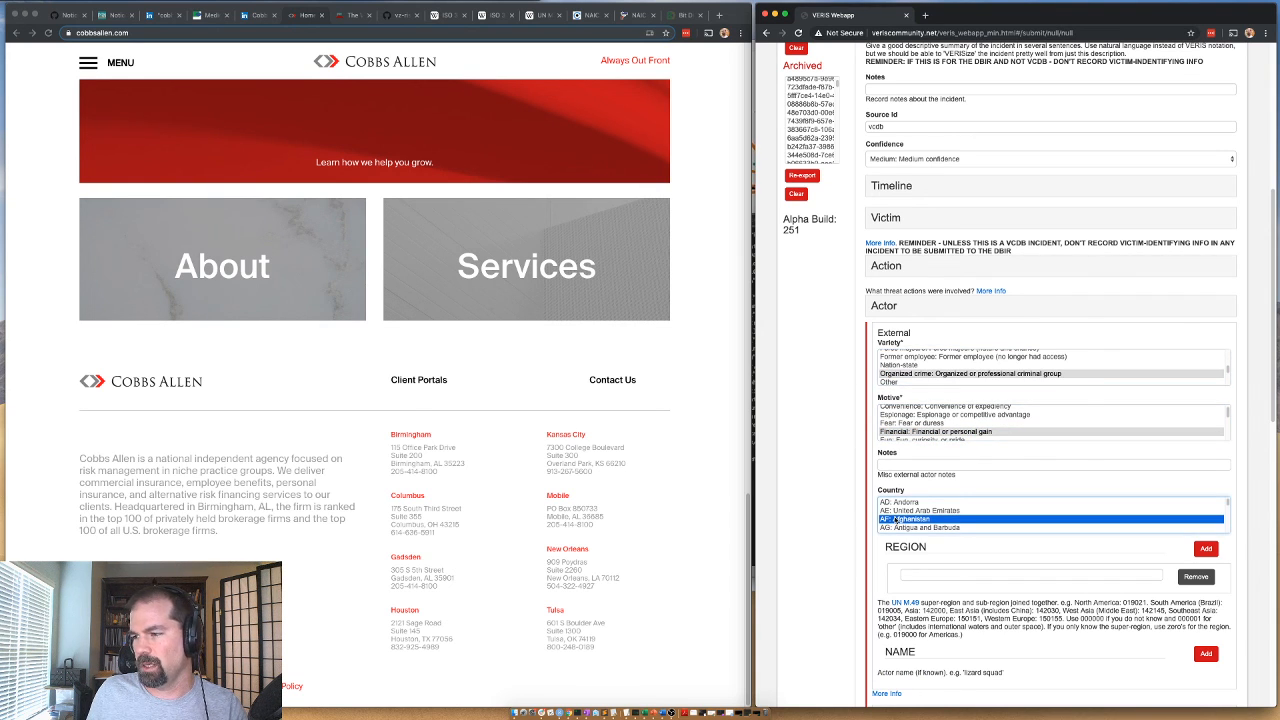
{"action": "left_click", "coordinate": [903, 310]}
Set the Asset total amount to 1 and enter one affected asset of variety S - Mail with amount 1.
{"action": "left_click", "coordinate": [888, 351]}
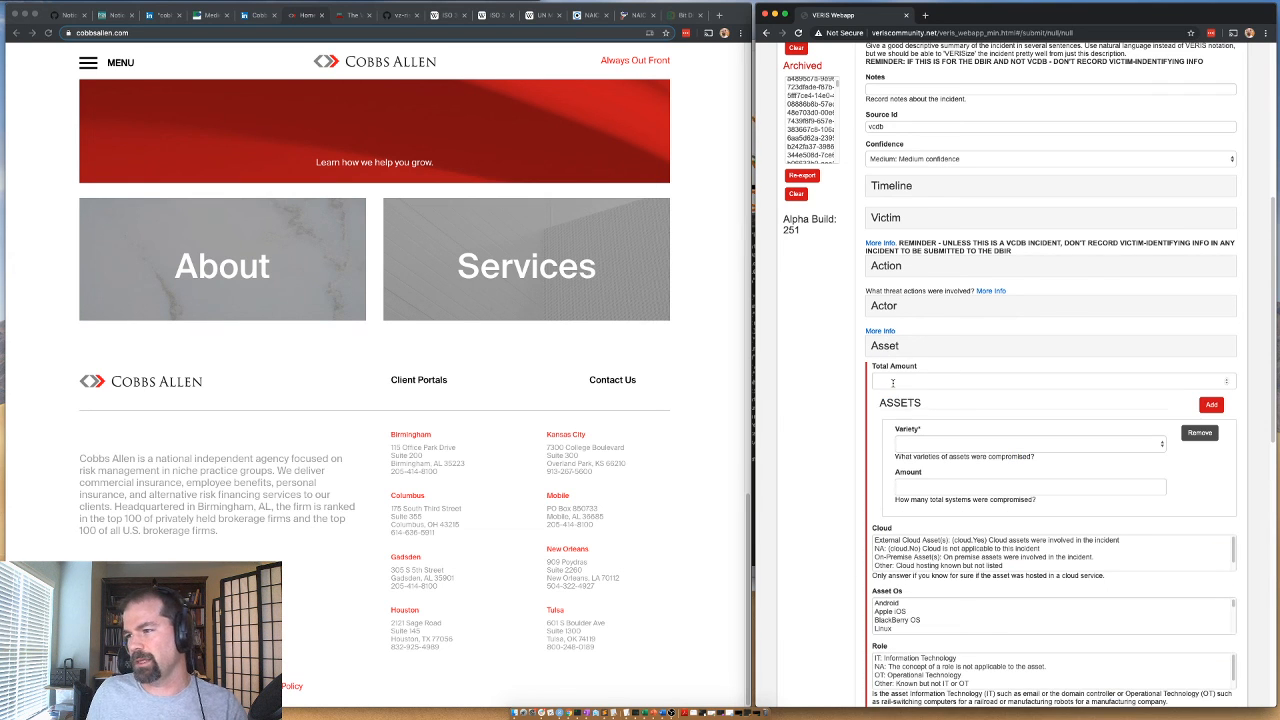
{"action": "left_click", "coordinate": [882, 381]}
{"action": "type", "text": "1"}
{"action": "left_click", "coordinate": [905, 444]}
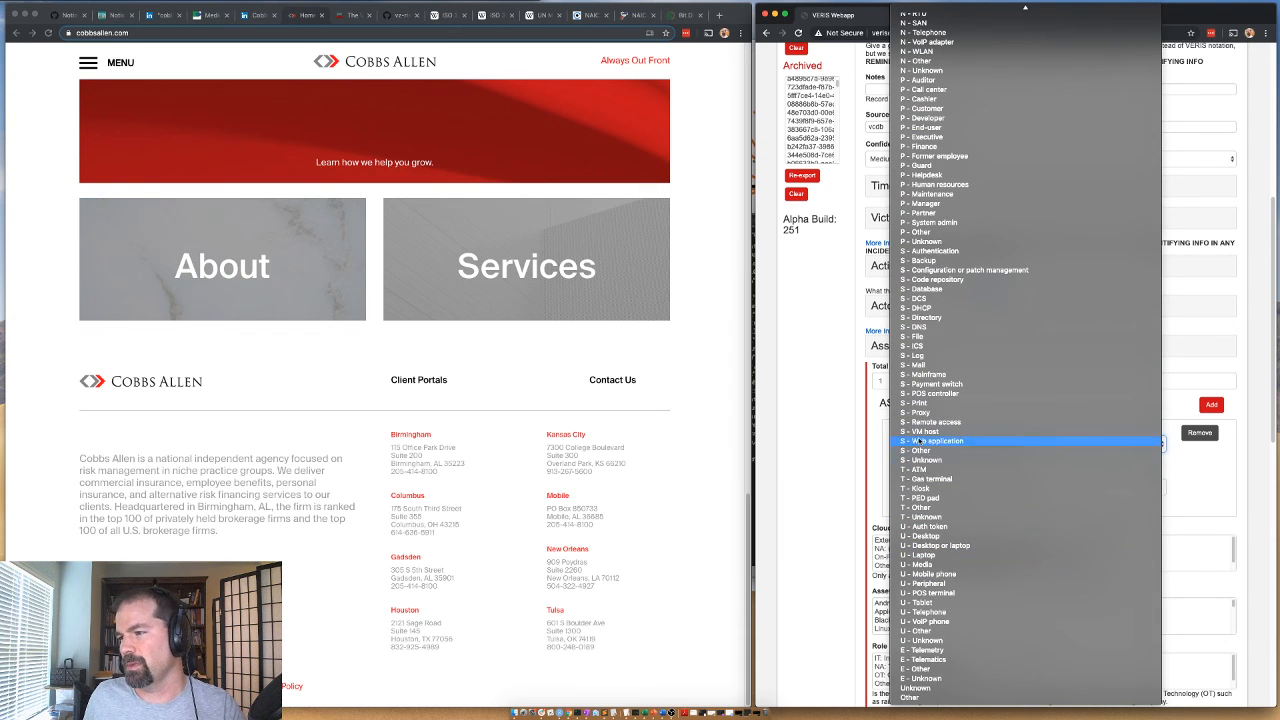
{"action": "left_click", "coordinate": [928, 447]}
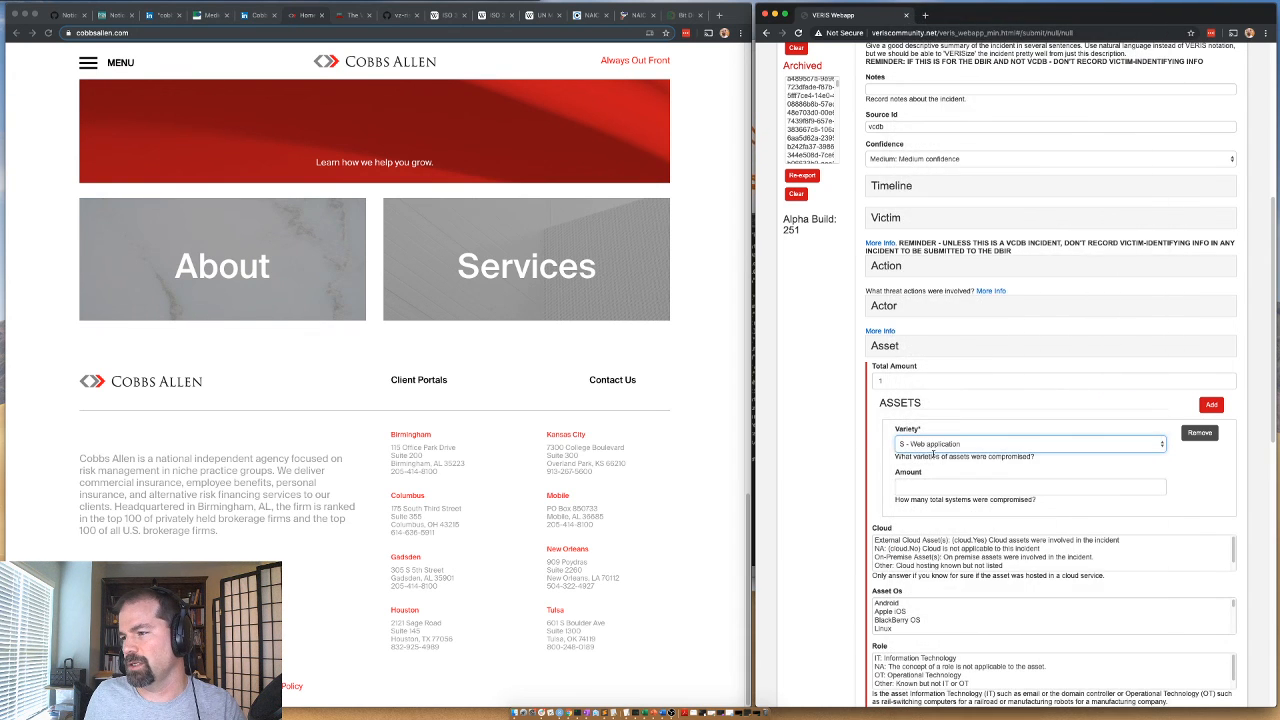
{"action": "left_click", "coordinate": [928, 446]}
{"action": "left_click", "coordinate": [928, 368]}
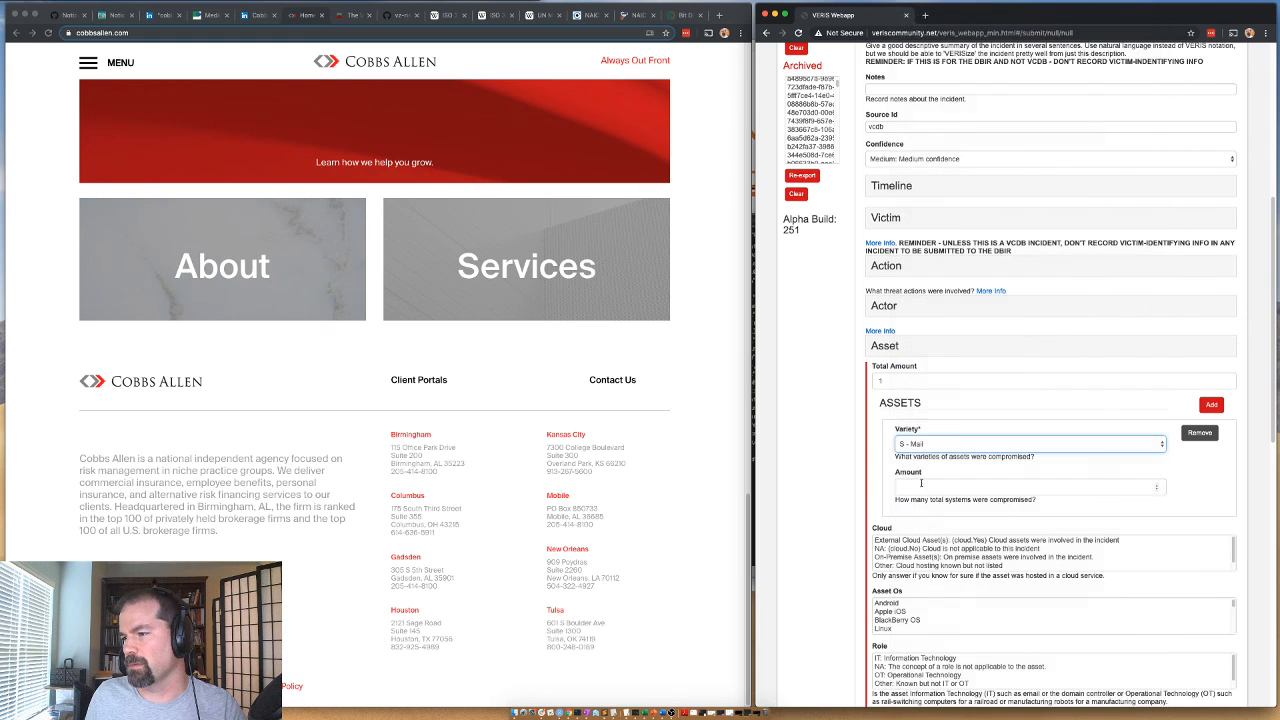
{"action": "left_click", "coordinate": [925, 488]}
{"action": "left_click", "coordinate": [815, 484]}
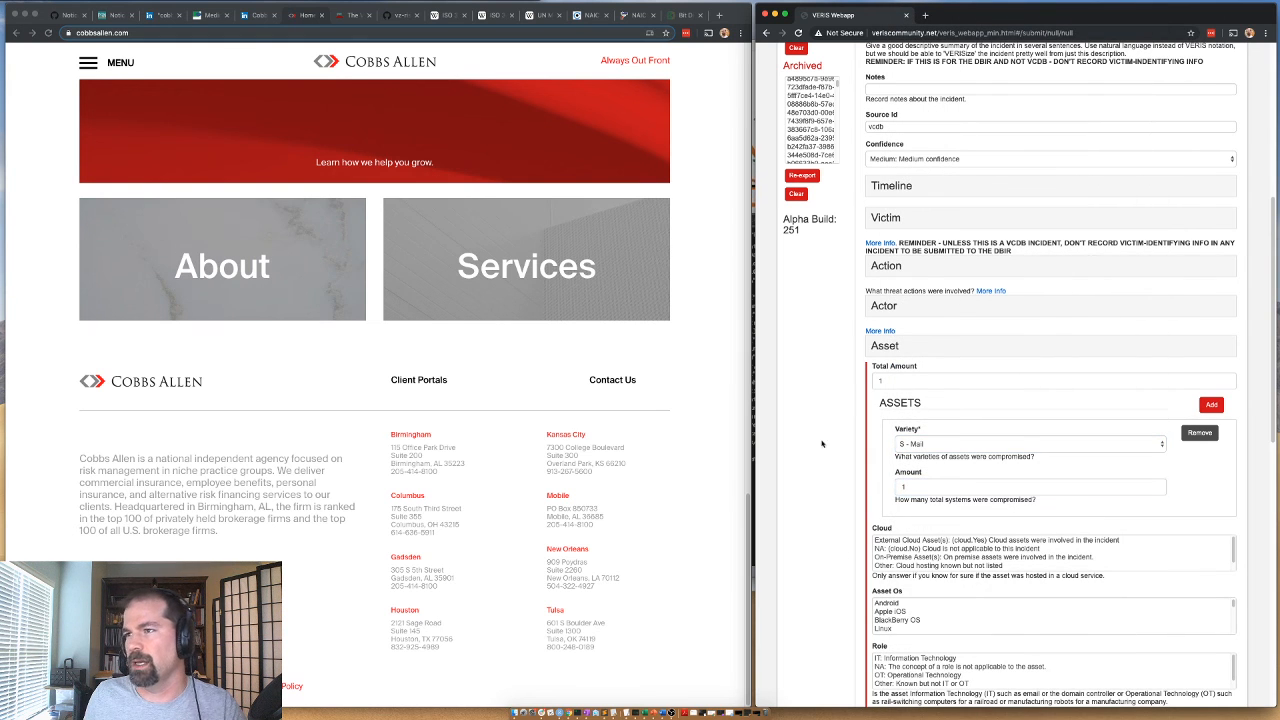
Check the hosting of cobbsallen.com hosts in the BitDiscovery inventory and set the asset's Cloud field to On-Premise Asset(s).
{"action": "left_click", "coordinate": [680, 15]}
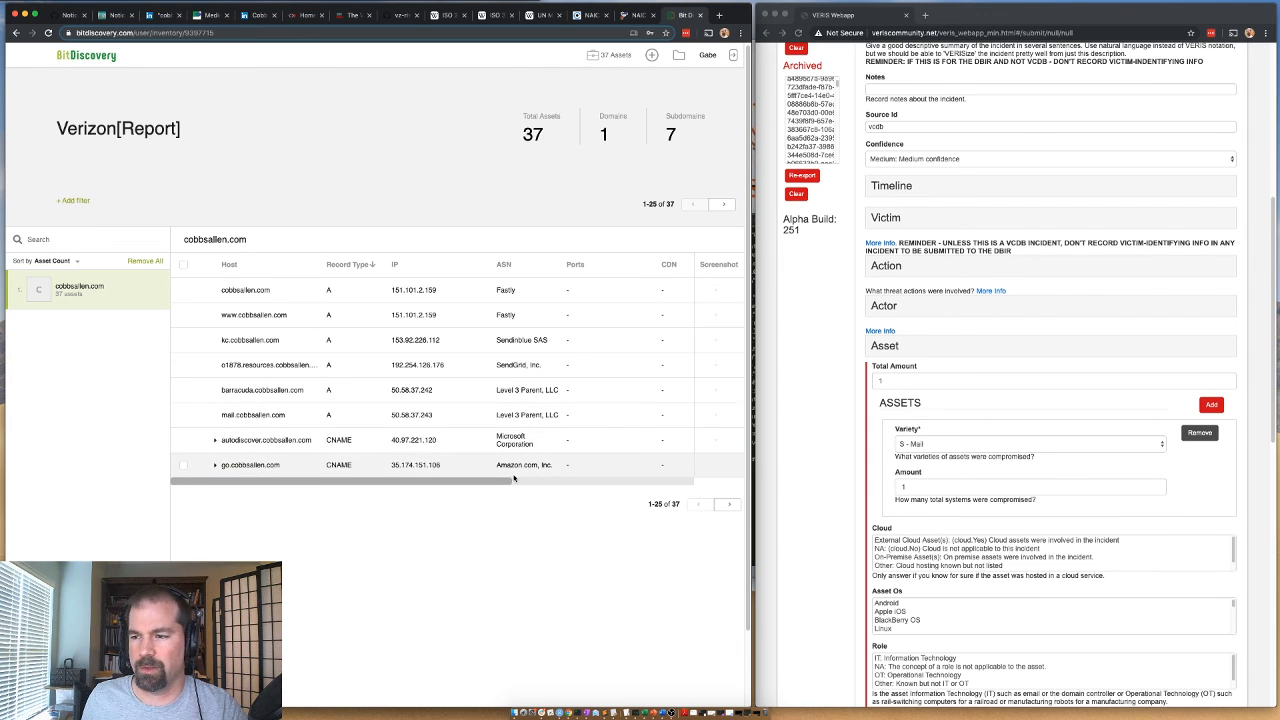
{"action": "left_click_drag", "start_coordinate": [340, 485], "coordinate": [376, 481]}
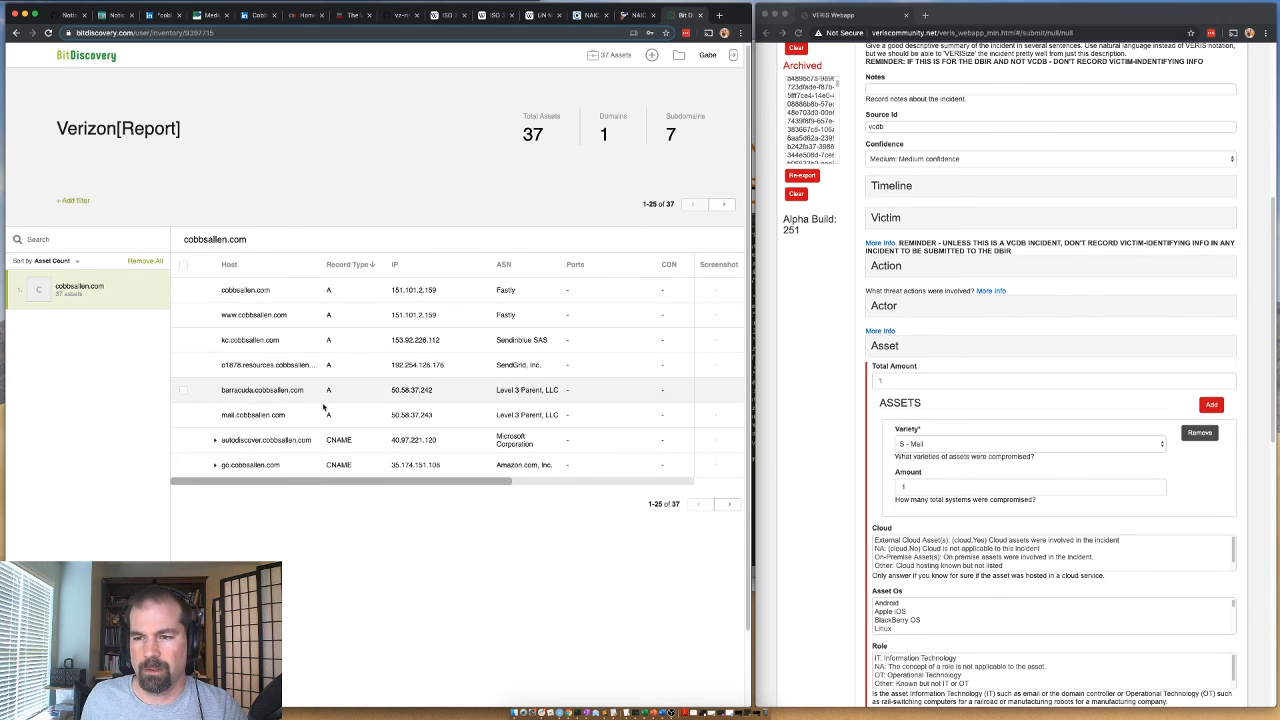
{"action": "left_click_drag", "start_coordinate": [469, 476], "coordinate": [677, 472]}
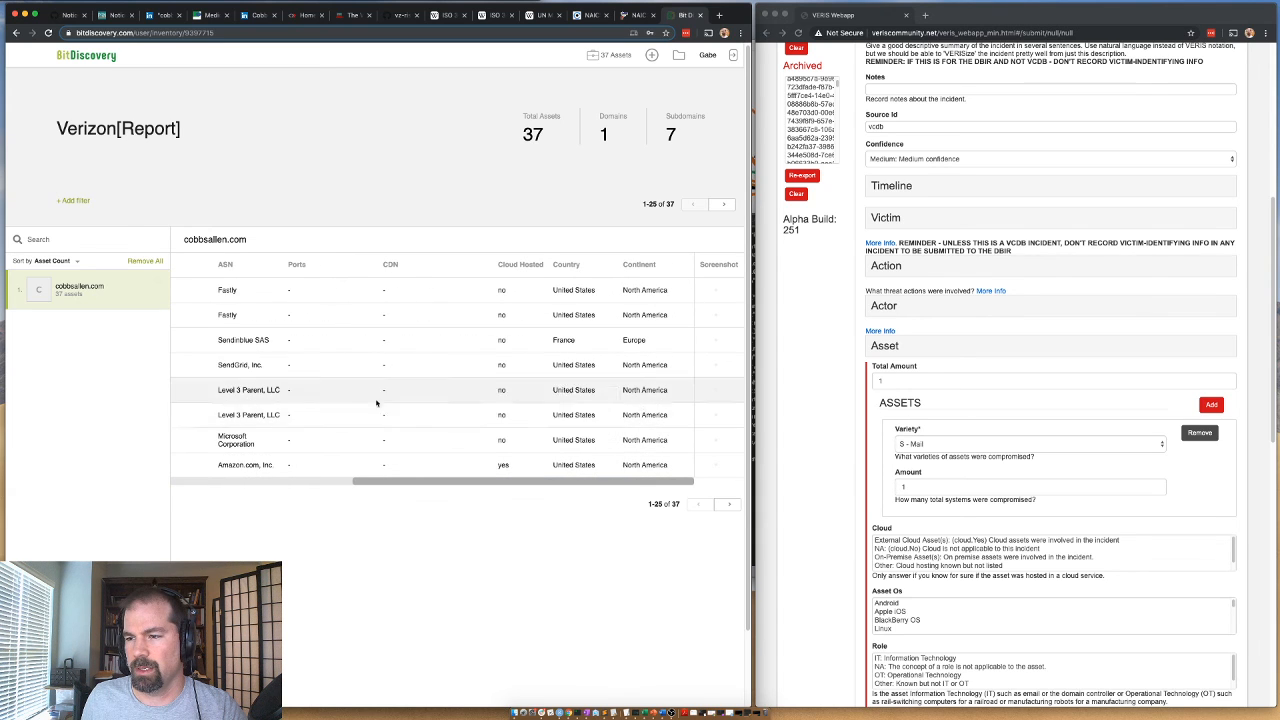
{"action": "left_click_drag", "start_coordinate": [448, 481], "coordinate": [265, 491]}
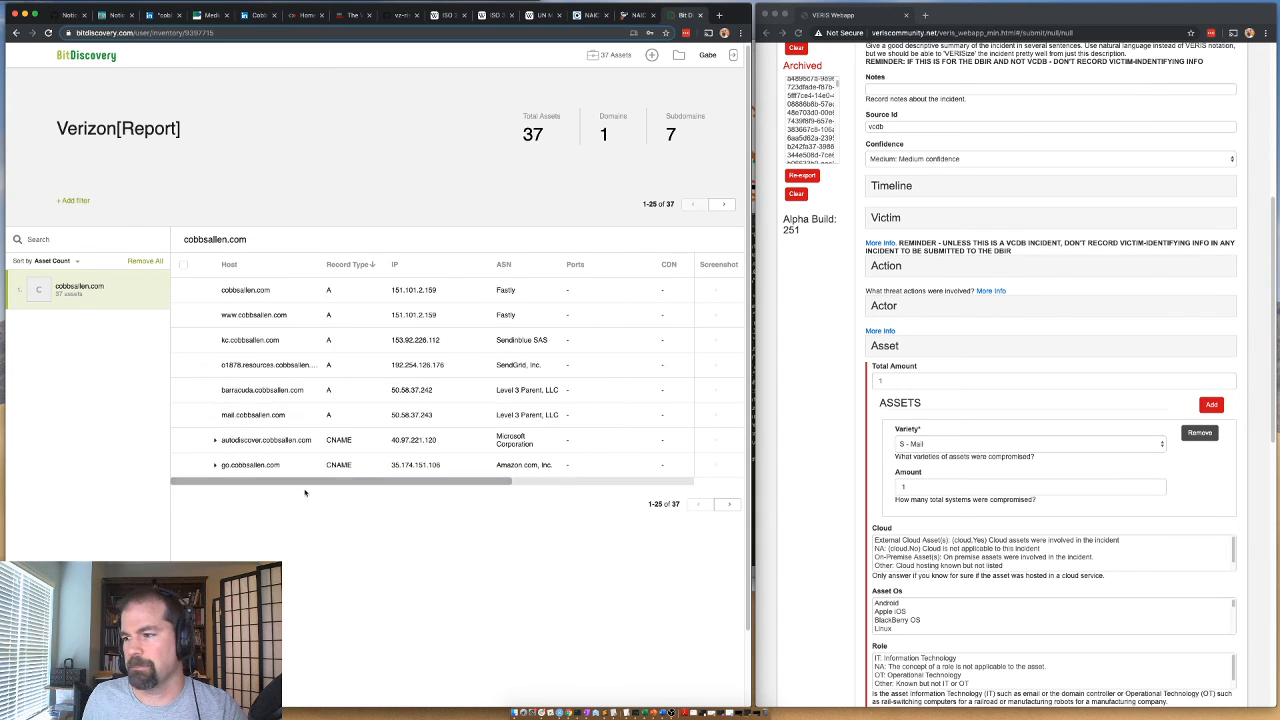
{"action": "left_click", "coordinate": [916, 558]}
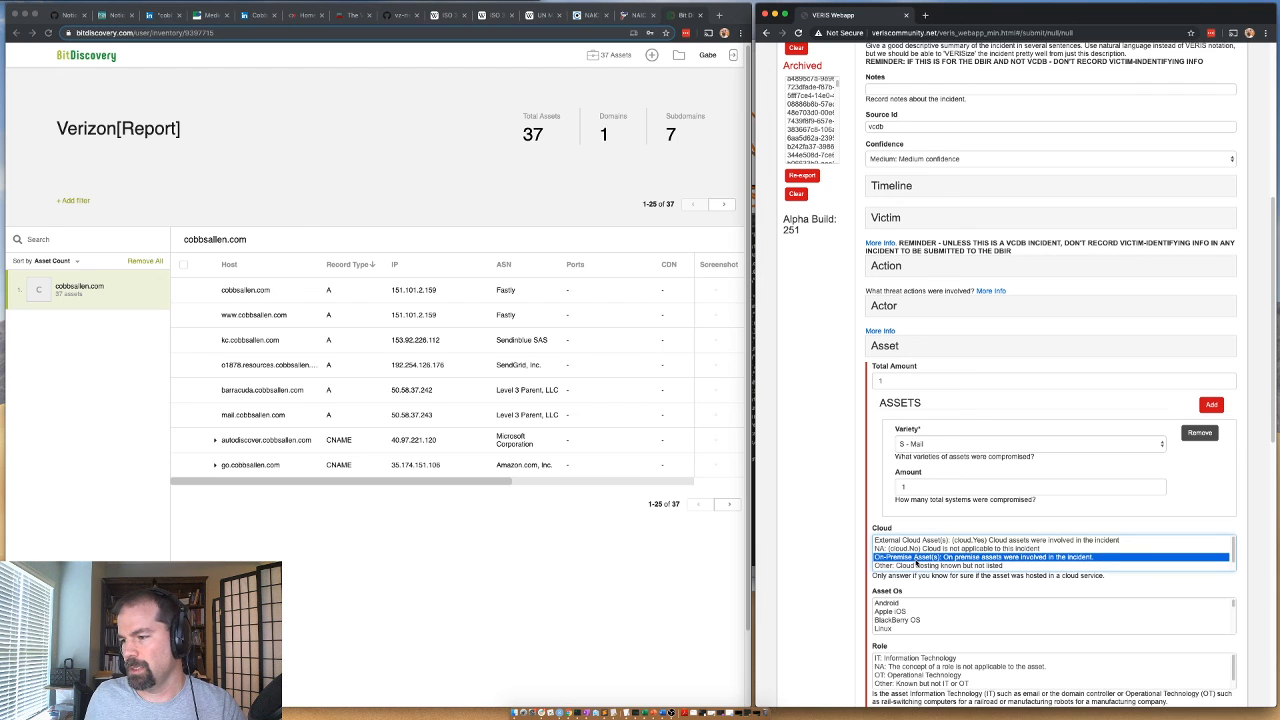
{"action": "left_click", "coordinate": [631, 484]}
{"action": "left_click", "coordinate": [632, 483]}
{"action": "left_click_drag", "start_coordinate": [632, 483], "coordinate": [329, 489]}
Set the asset's Role to IT: Information Technology and its Country to US: United States of America, and collapse the Asset section.
{"action": "scroll", "coordinate": [979, 692], "scroll_direction": "down", "scroll_amount": 1}
{"action": "scroll", "coordinate": [979, 692], "scroll_direction": "down", "scroll_amount": 1}
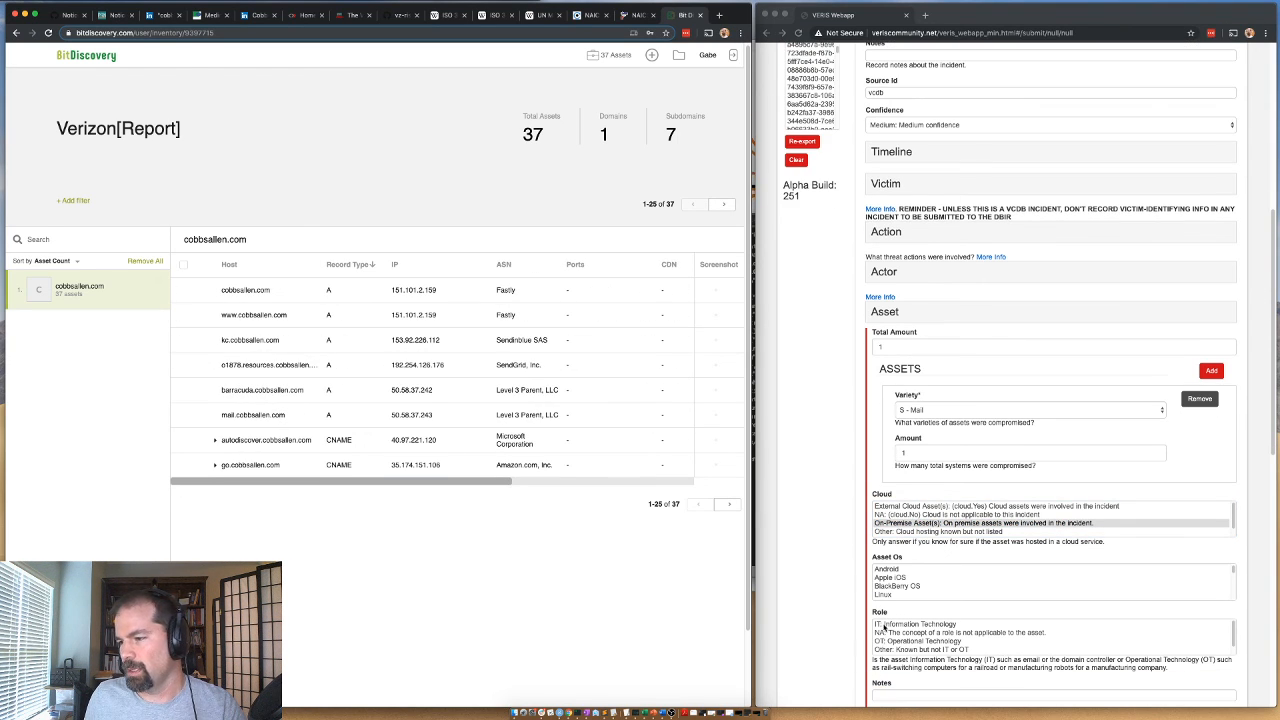
{"action": "left_click", "coordinate": [884, 626]}
{"action": "scroll", "coordinate": [918, 537], "scroll_direction": "down", "scroll_amount": 6}
{"action": "left_click", "coordinate": [902, 461]}
{"action": "left_click", "coordinate": [903, 474]}
{"action": "key", "text": "u"}
{"action": "key", "text": "u"}
{"action": "key", "text": "u"}
{"action": "key", "text": "u"}
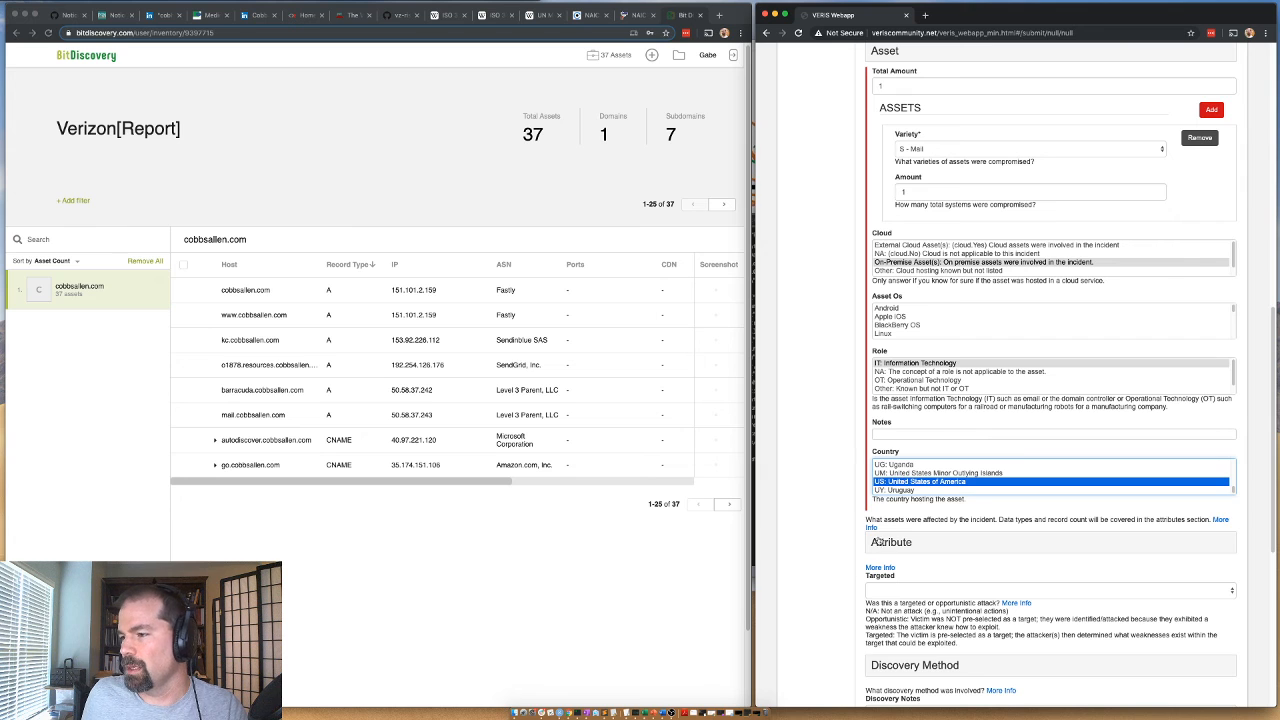
{"action": "scroll", "coordinate": [860, 170], "scroll_direction": "up", "scroll_amount": 2}
{"action": "left_click", "coordinate": [875, 126]}
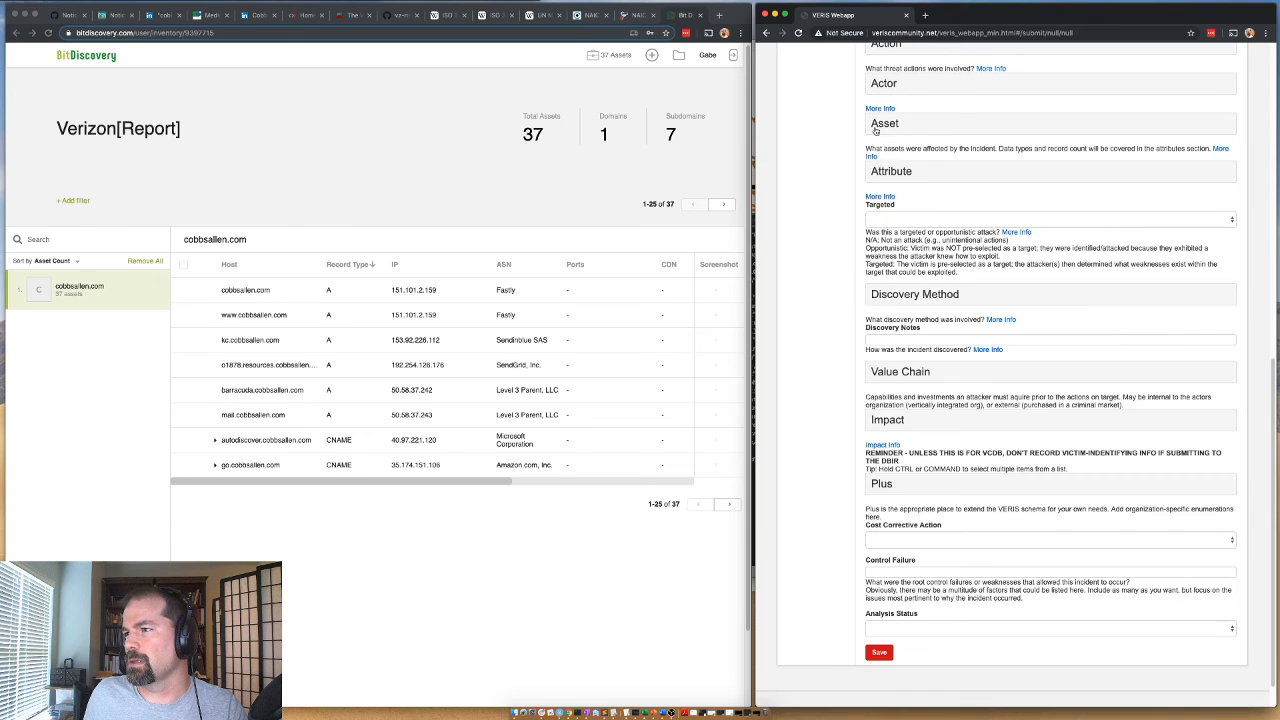
Expand the Attribute and Confidentiality sections and set Data Disclosure to Yes (confirmed).
{"action": "left_click", "coordinate": [880, 171]}
{"action": "left_click", "coordinate": [889, 200]}
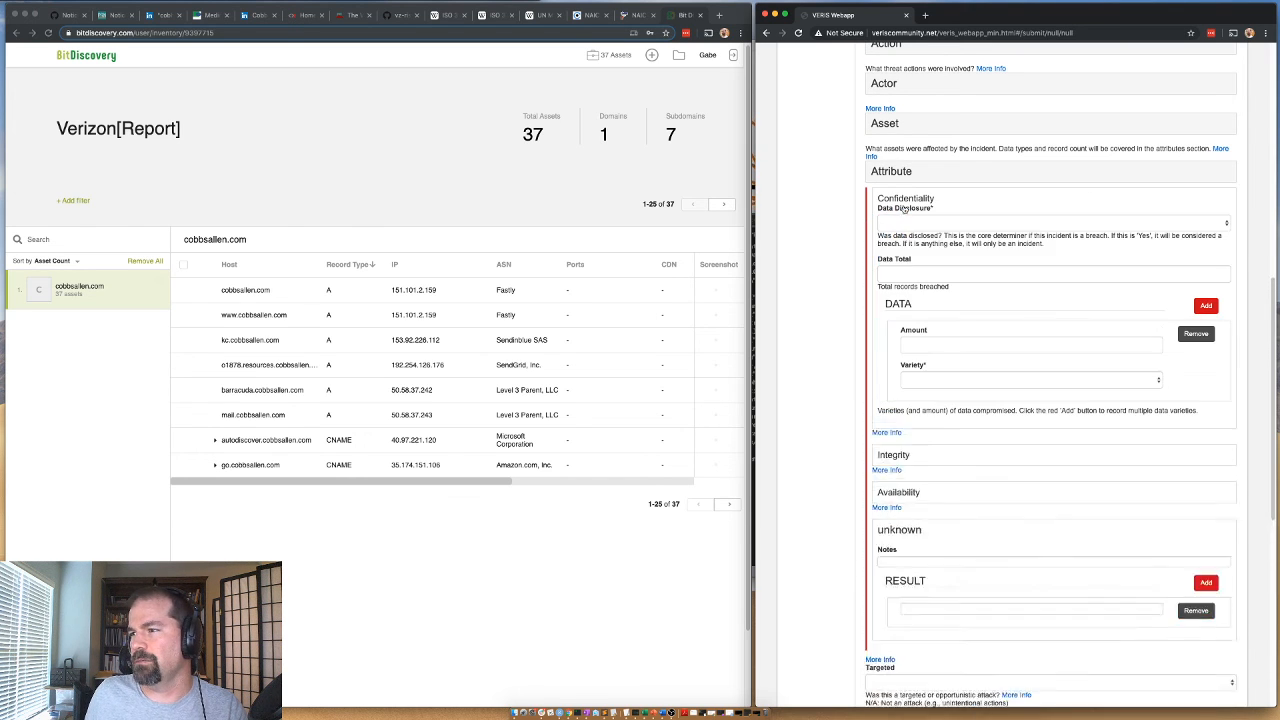
{"action": "left_click", "coordinate": [912, 224]}
{"action": "left_click", "coordinate": [905, 260]}
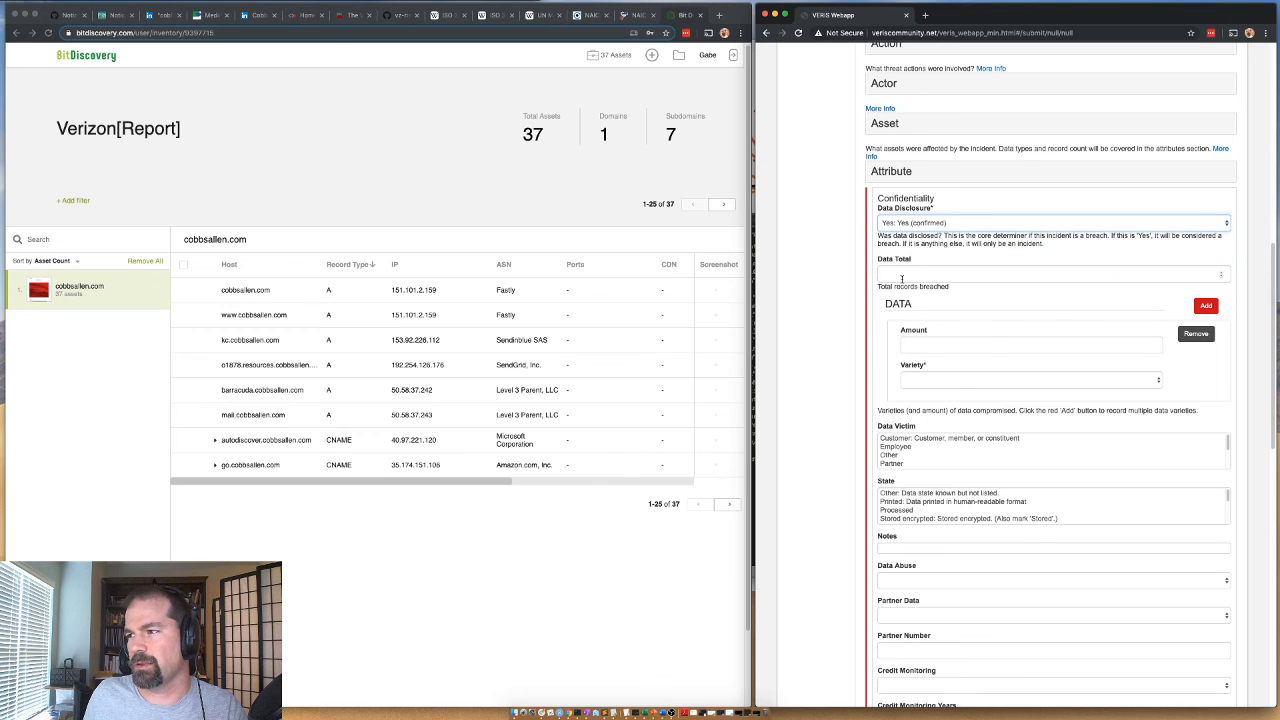
{"action": "left_click", "coordinate": [930, 345]}
{"action": "type", "text": "2100000"}
{"action": "left_click", "coordinate": [930, 380]}
{"action": "left_click", "coordinate": [940, 344]}
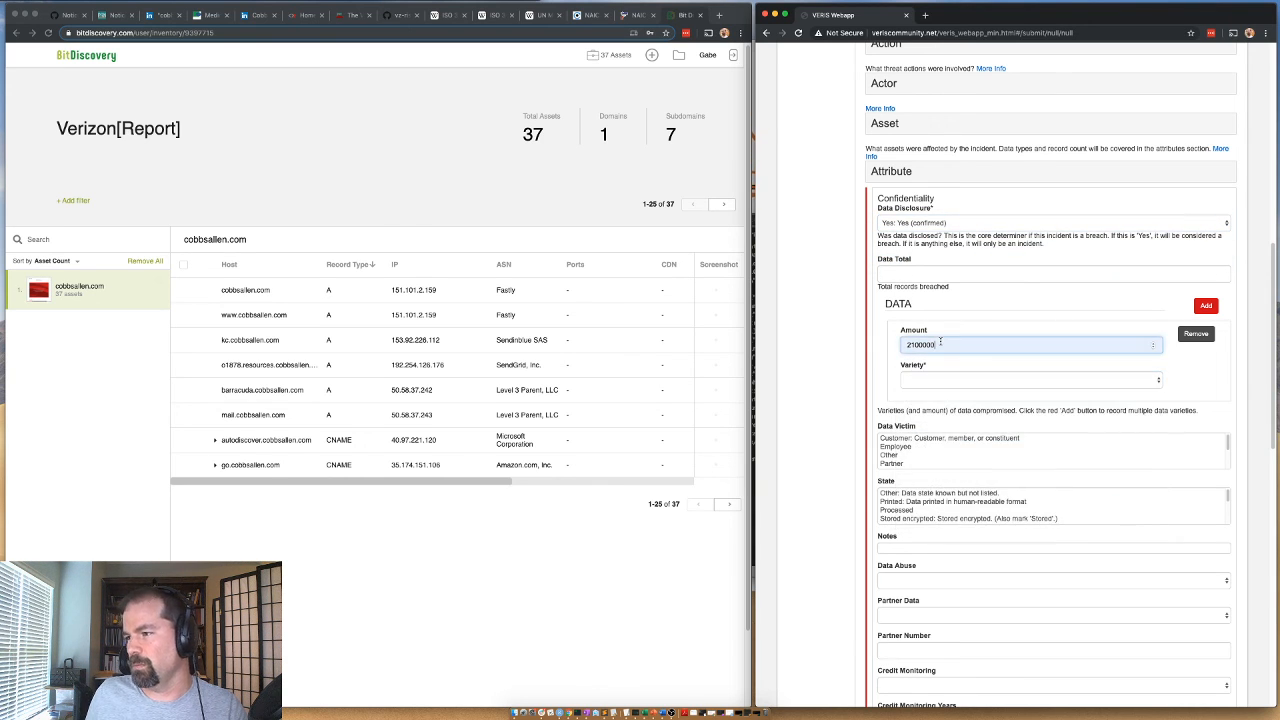
{"action": "key", "text": "BackSpace"}
{"action": "key", "text": "BackSpace"}
{"action": "key", "text": "BackSpace"}
{"action": "key", "text": "BackSpace"}
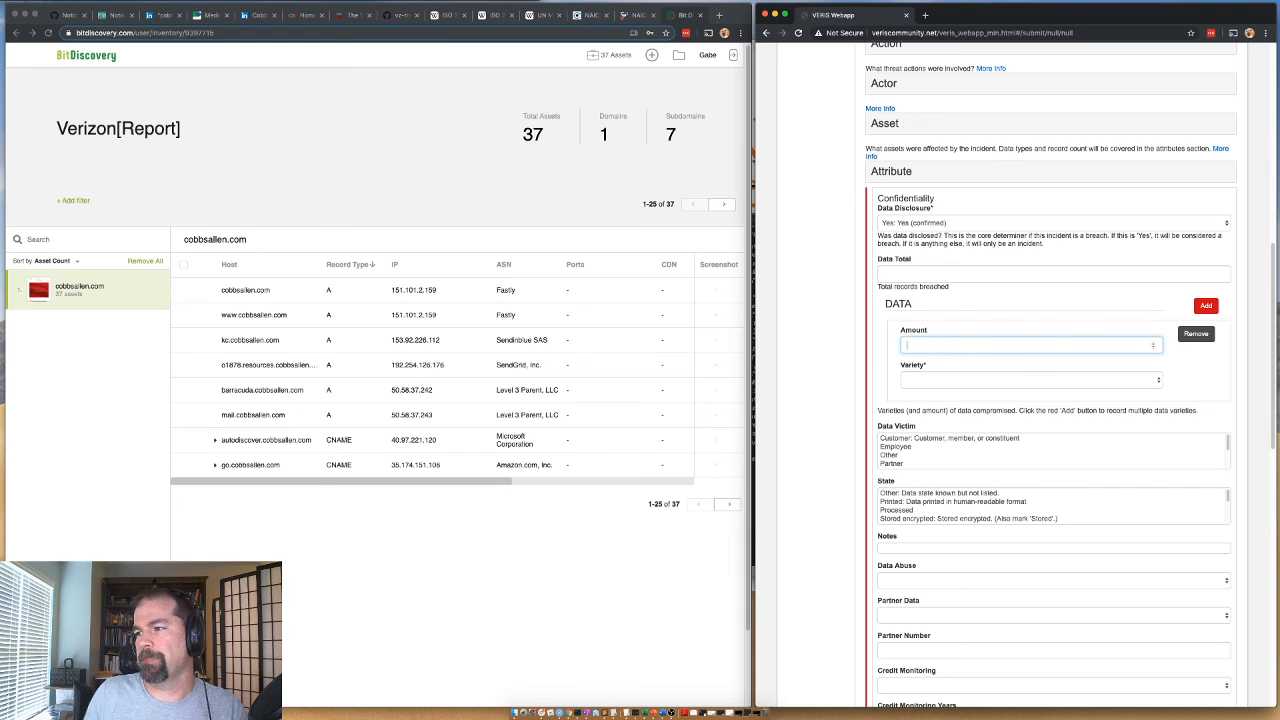
Set the first compromised data entry's variety to Credentials, leaving its amount blank, and add a second data entry.
{"action": "left_click", "coordinate": [944, 378]}
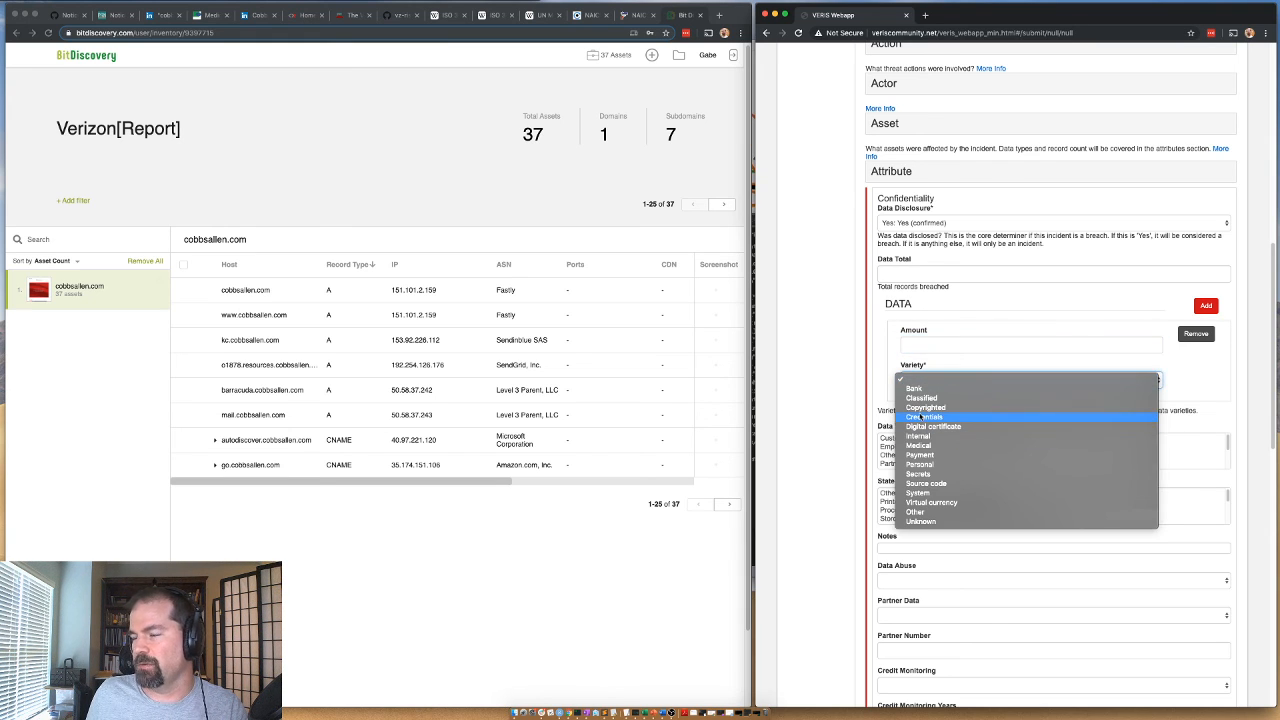
{"action": "left_click", "coordinate": [921, 417]}
{"action": "left_click", "coordinate": [1206, 305]}
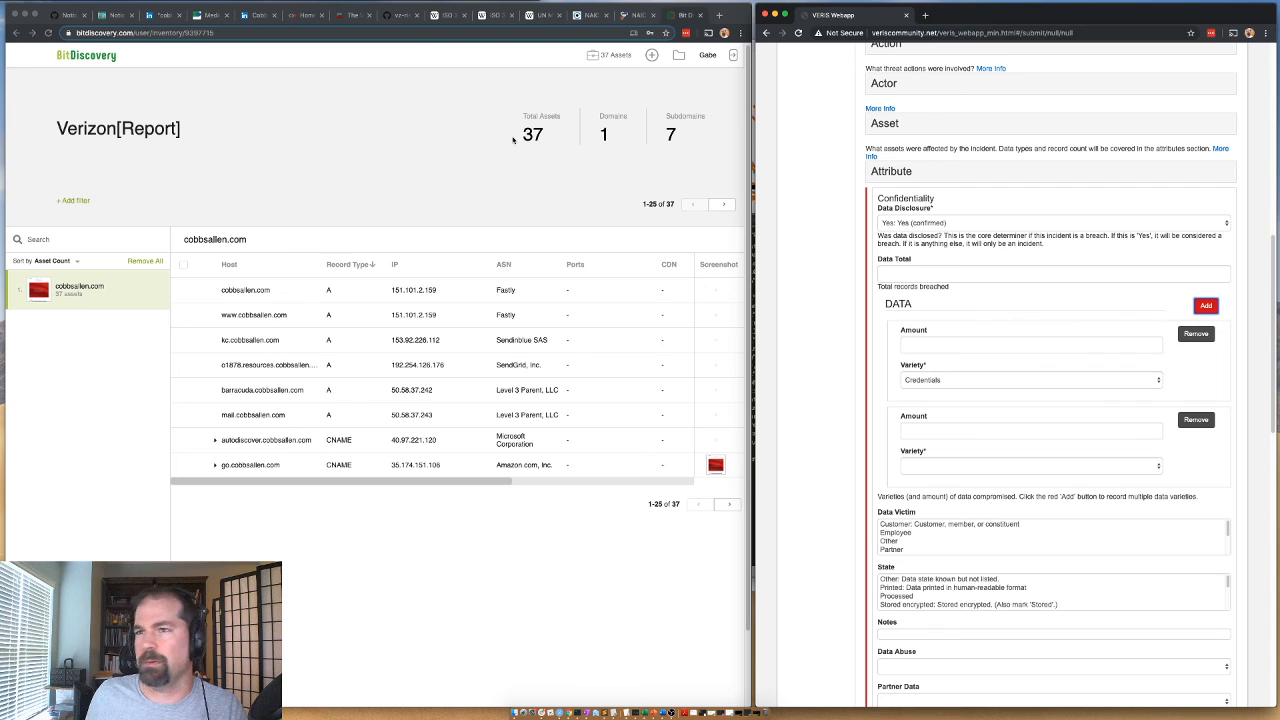
Check the exposed data types in the CAH Holdings press release and record data entries of variety Personal and Medical.
{"action": "left_click", "coordinate": [117, 16]}
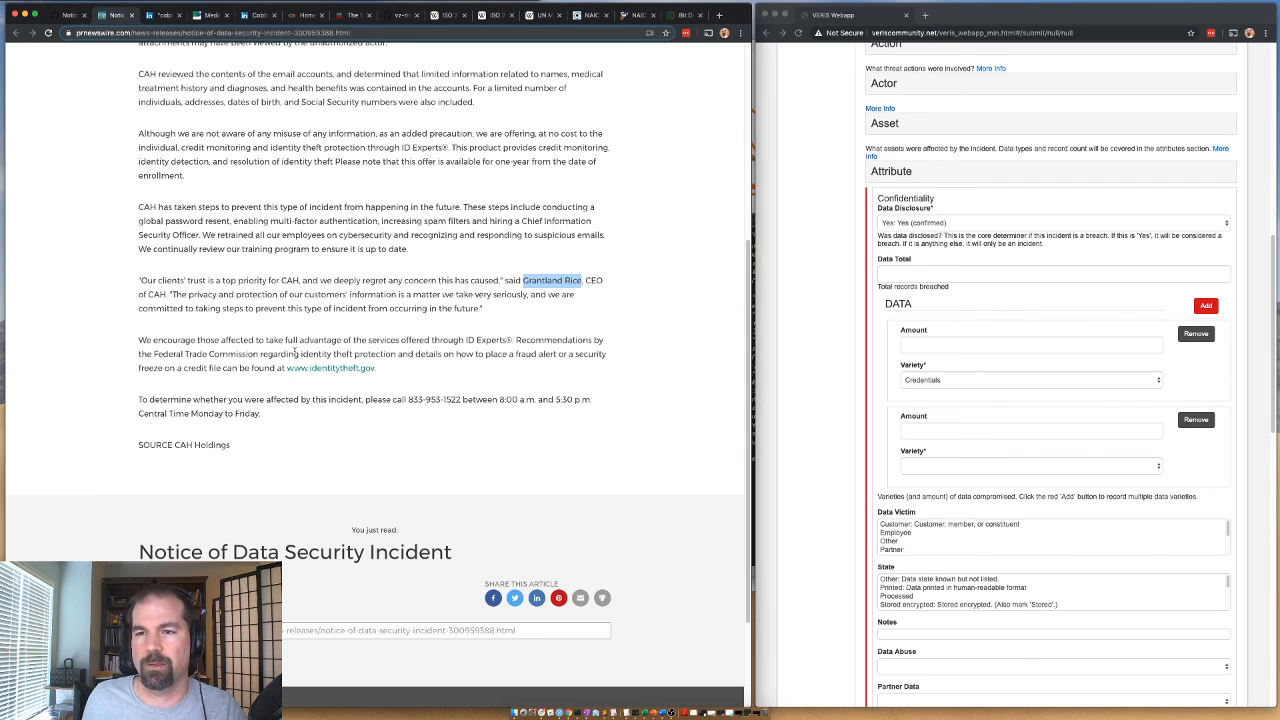
{"action": "scroll", "coordinate": [500, 233], "scroll_direction": "up", "scroll_amount": 3}
{"action": "left_click", "coordinate": [359, 187]}
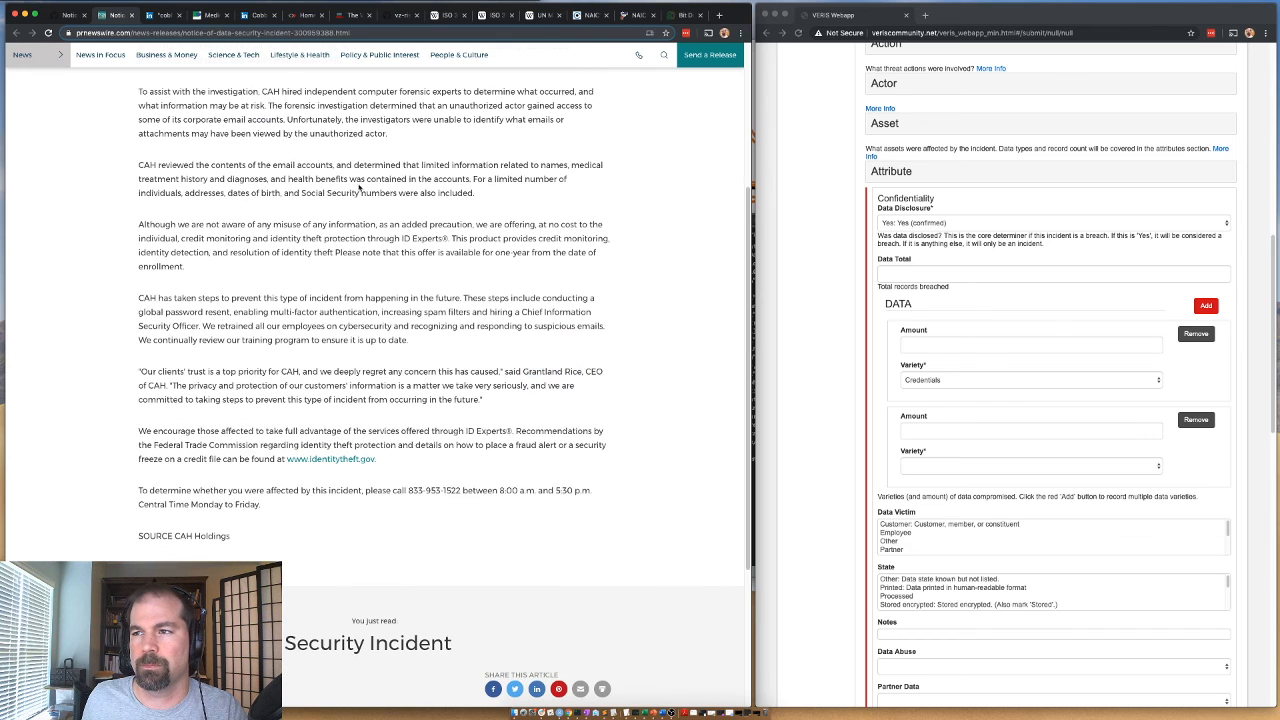
{"action": "left_click_drag", "start_coordinate": [487, 178], "coordinate": [484, 198]}
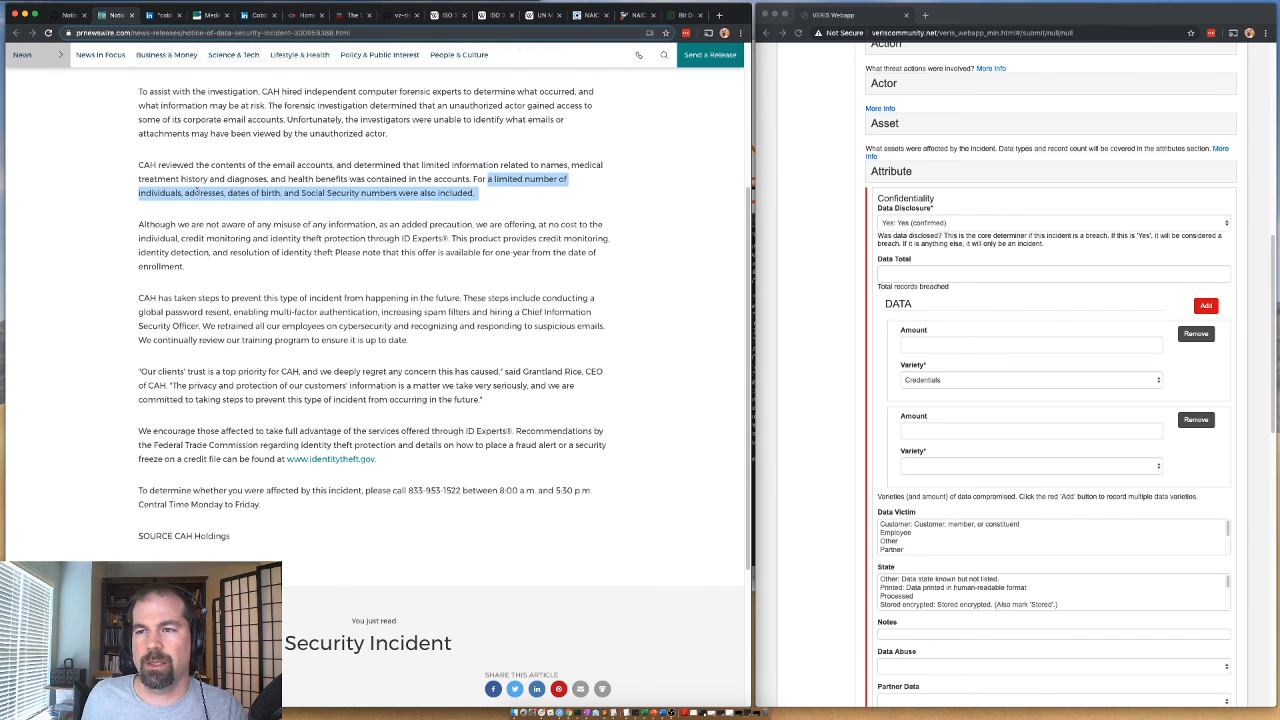
{"action": "scroll", "coordinate": [290, 193], "scroll_direction": "up", "scroll_amount": 3}
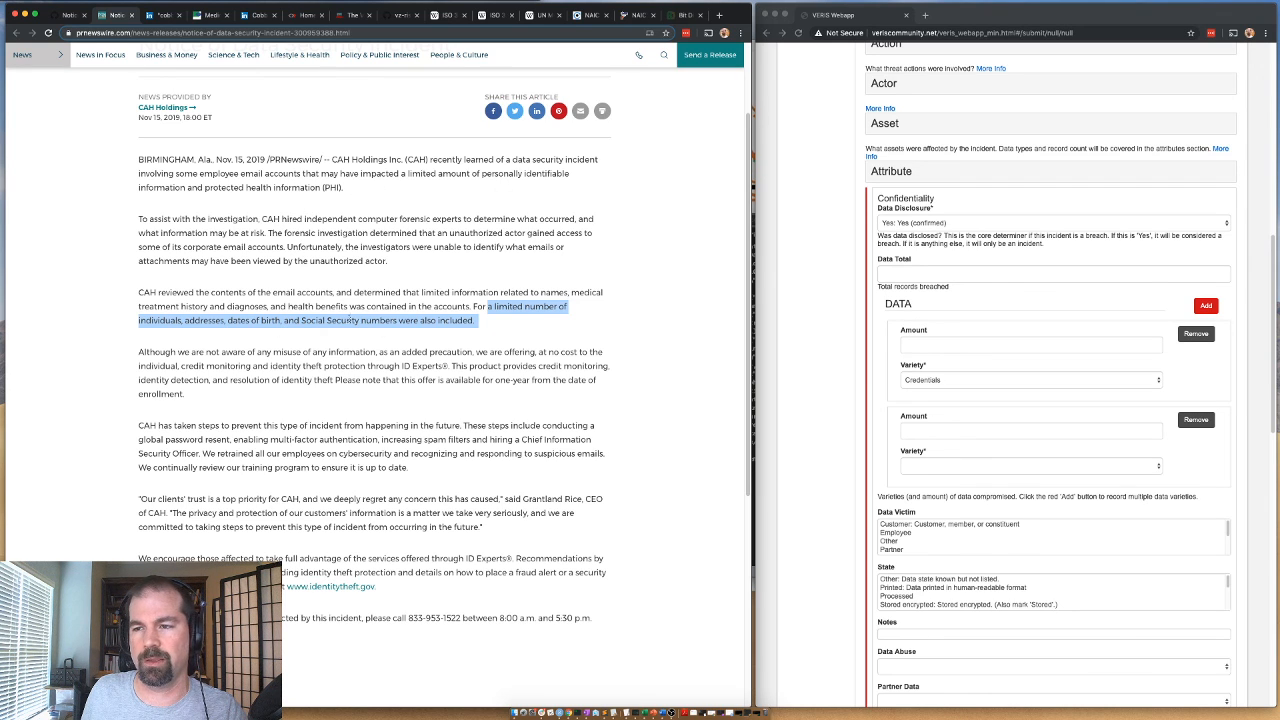
{"action": "left_click", "coordinate": [957, 464]}
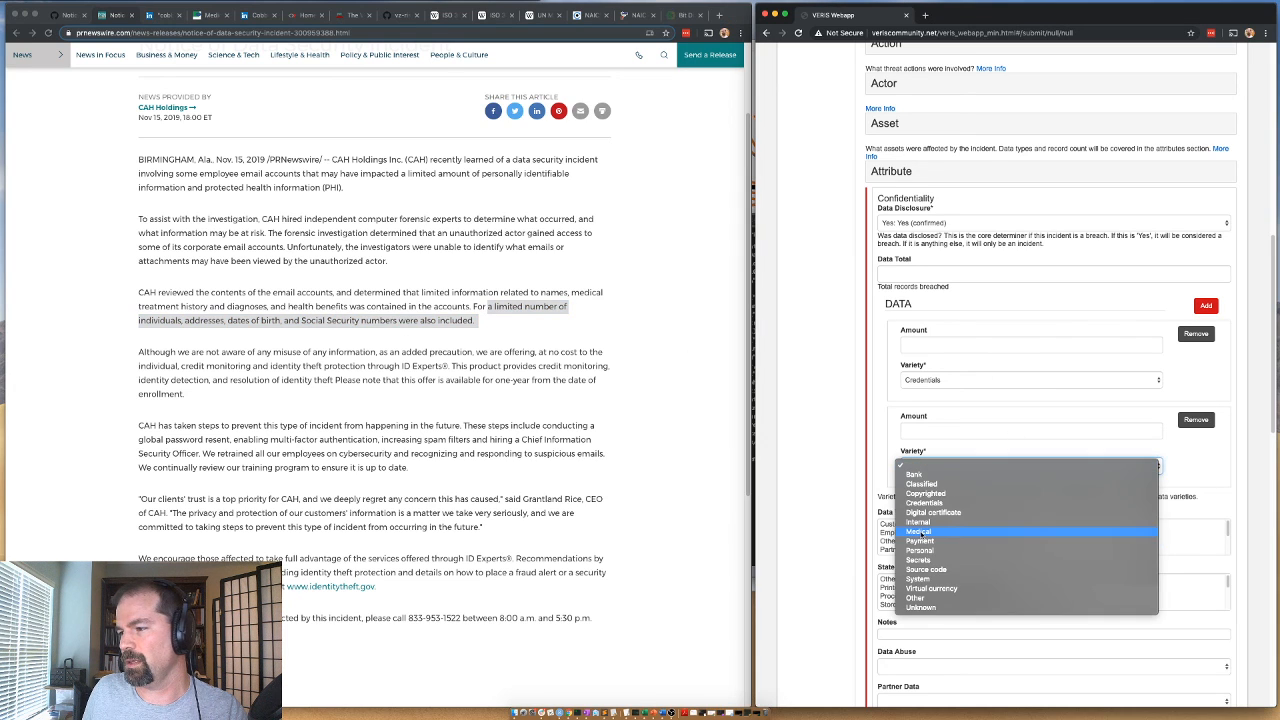
{"action": "left_click", "coordinate": [920, 550]}
{"action": "left_click", "coordinate": [1206, 305]}
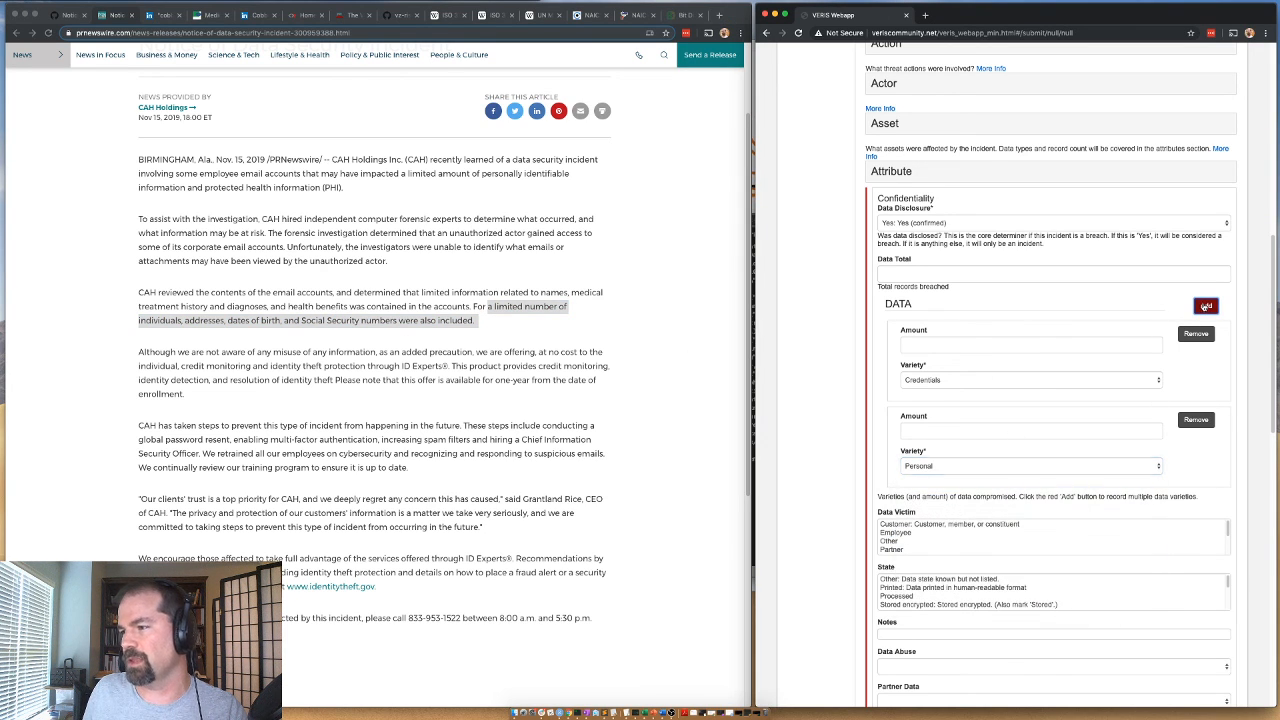
{"action": "left_click", "coordinate": [919, 556]}
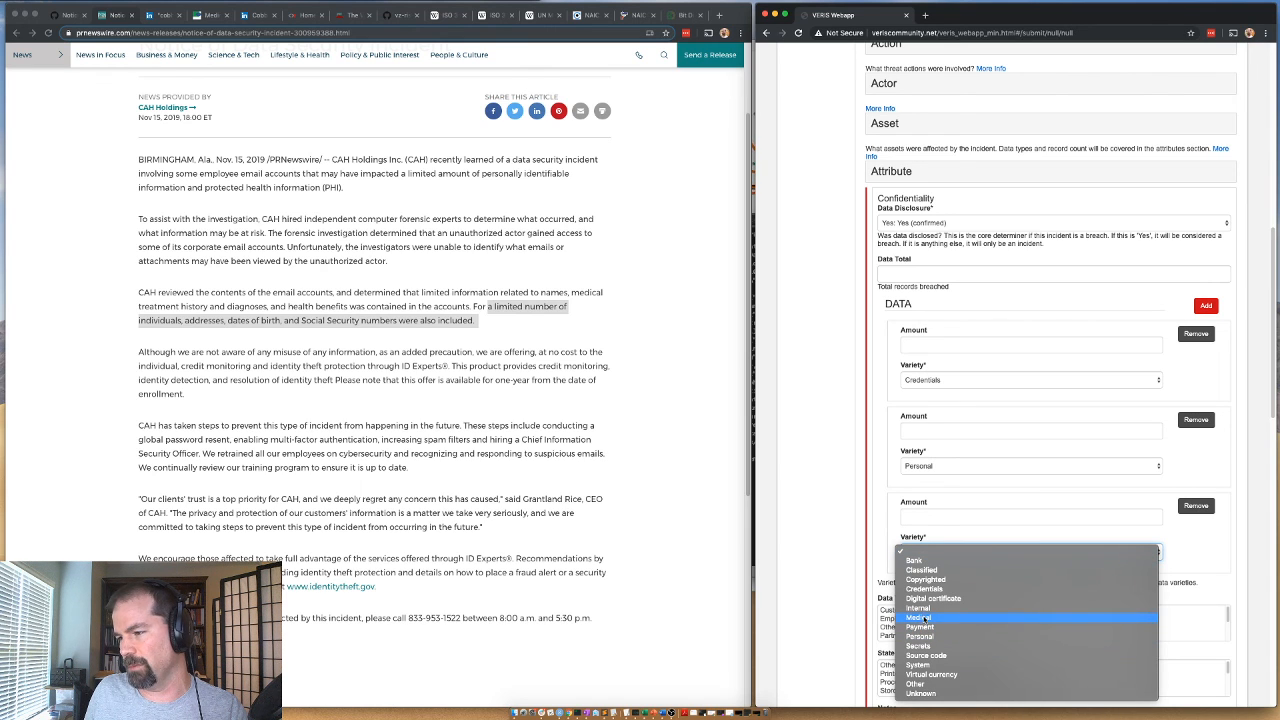
{"action": "left_click", "coordinate": [920, 618]}
Set Data Victim to Customer, data State to Stored (encrypted, unencrypted or unknown) and Data Abuse to Unknown.
{"action": "left_click", "coordinate": [895, 610]}
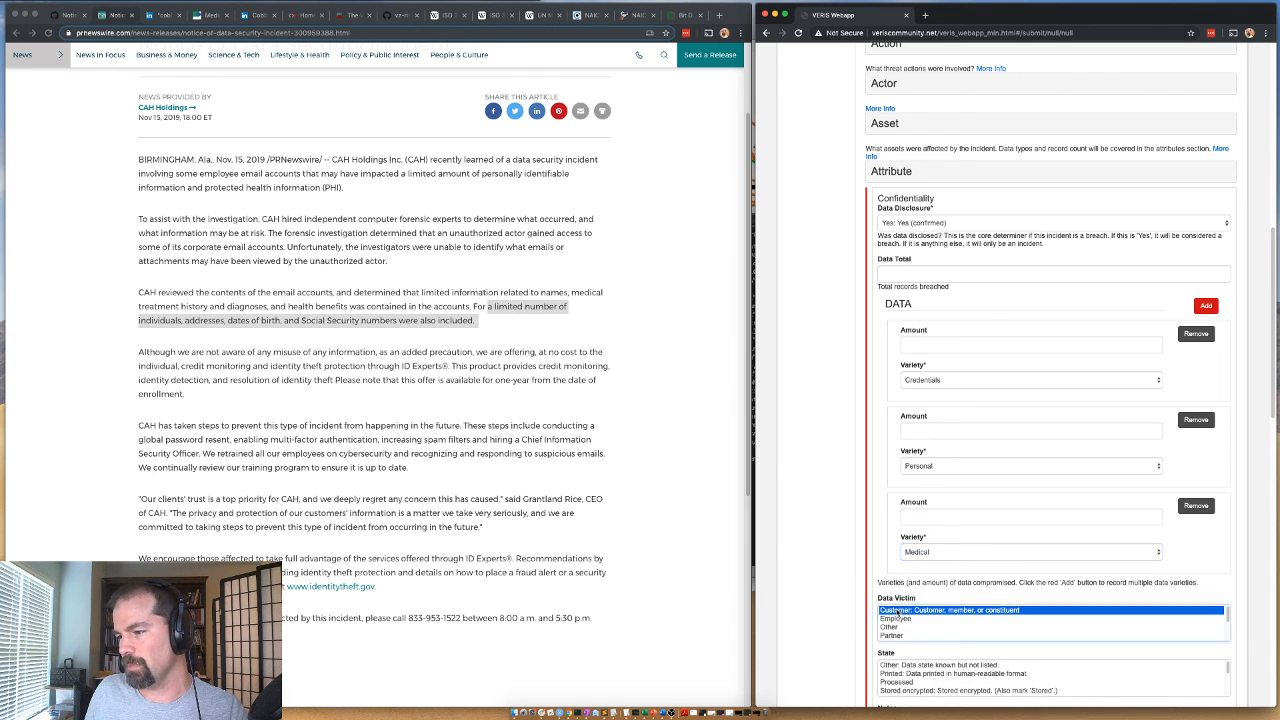
{"action": "scroll", "coordinate": [902, 684], "scroll_direction": "down", "scroll_amount": 1}
{"action": "left_click", "coordinate": [903, 690]}
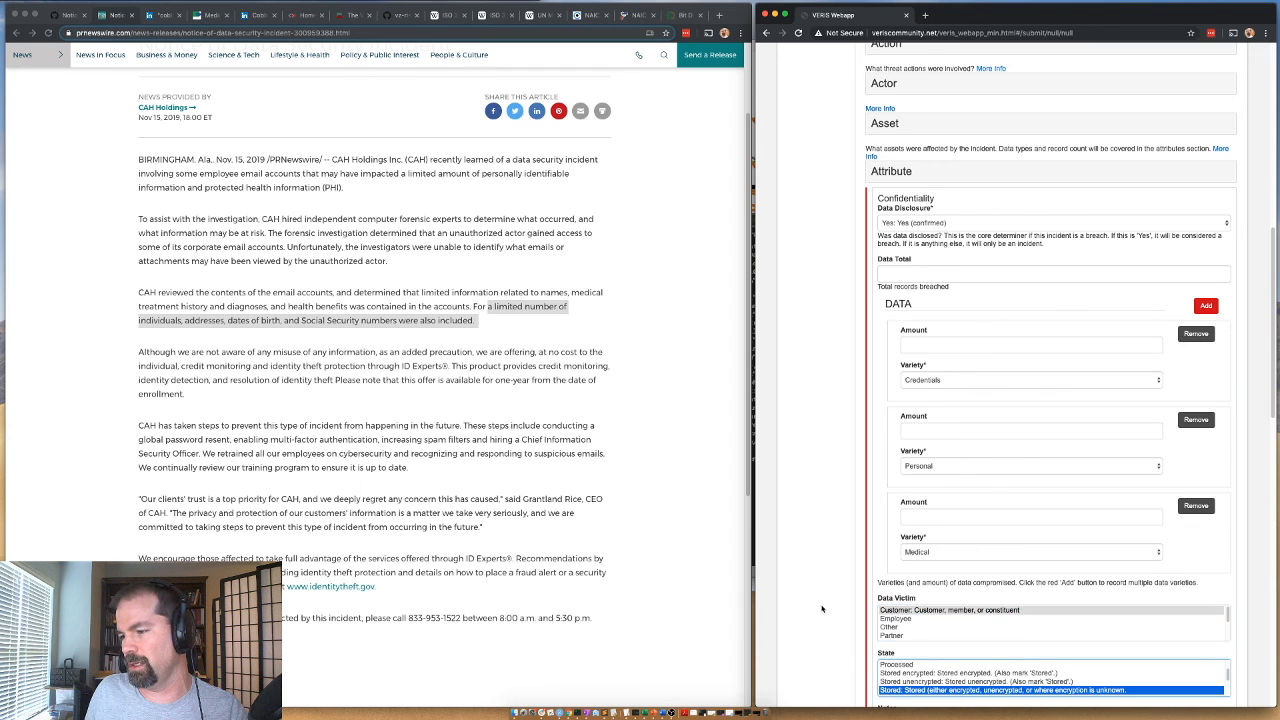
{"action": "scroll", "coordinate": [857, 587], "scroll_direction": "down", "scroll_amount": 2}
{"action": "left_click", "coordinate": [891, 672]}
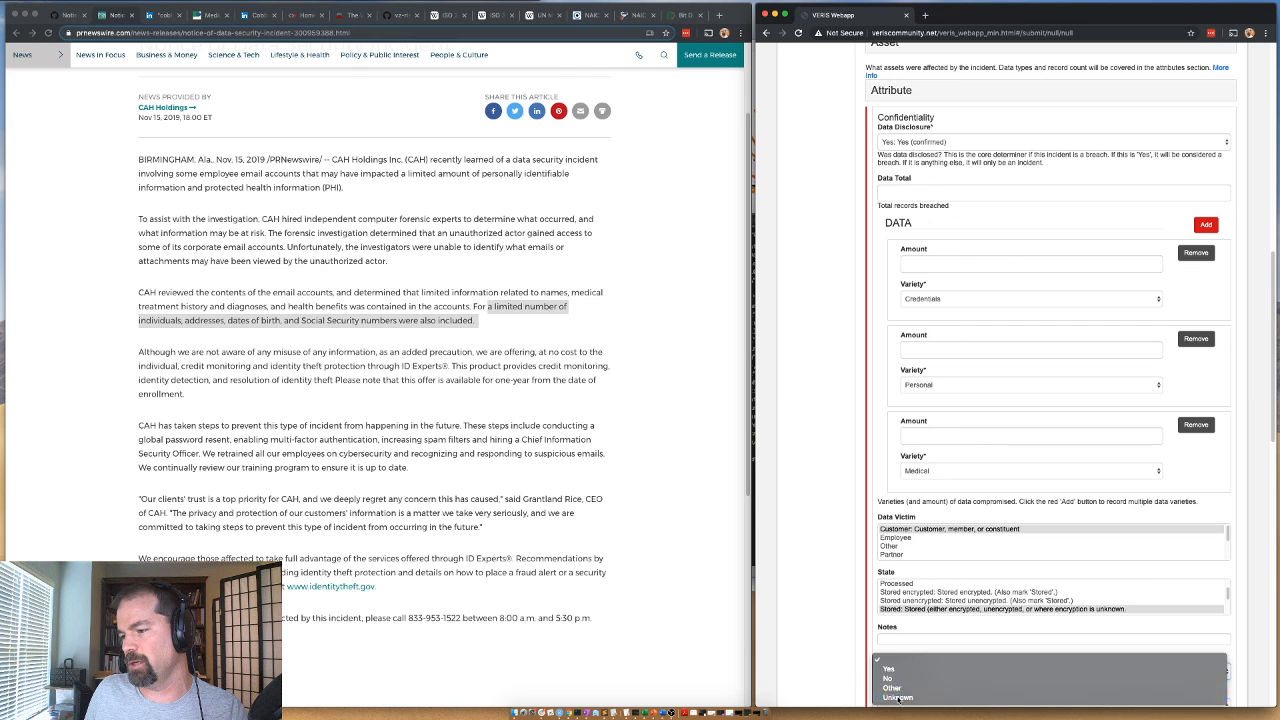
{"action": "left_click", "coordinate": [893, 698]}
Leave Partner Data unselected and collapse the Attribute section.
{"action": "scroll", "coordinate": [824, 622], "scroll_direction": "down", "scroll_amount": 1}
{"action": "scroll", "coordinate": [824, 622], "scroll_direction": "down", "scroll_amount": 8}
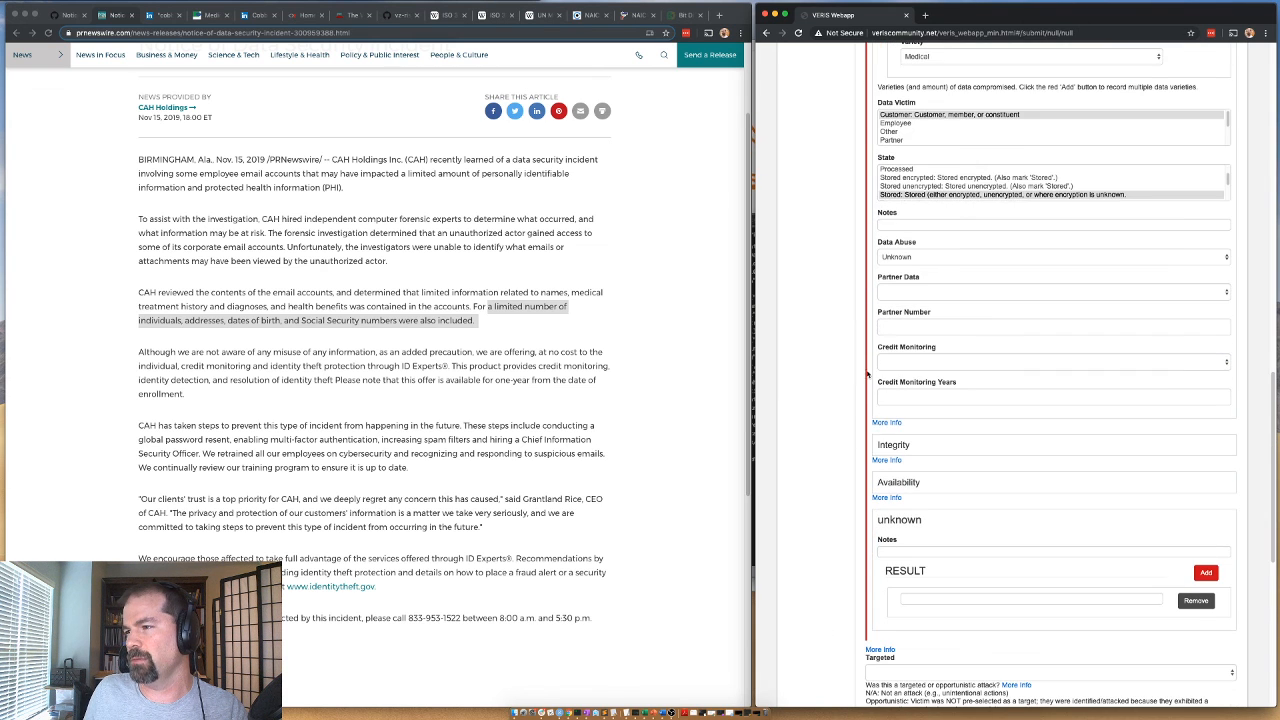
{"action": "left_click", "coordinate": [900, 293]}
{"action": "left_click", "coordinate": [900, 310]}
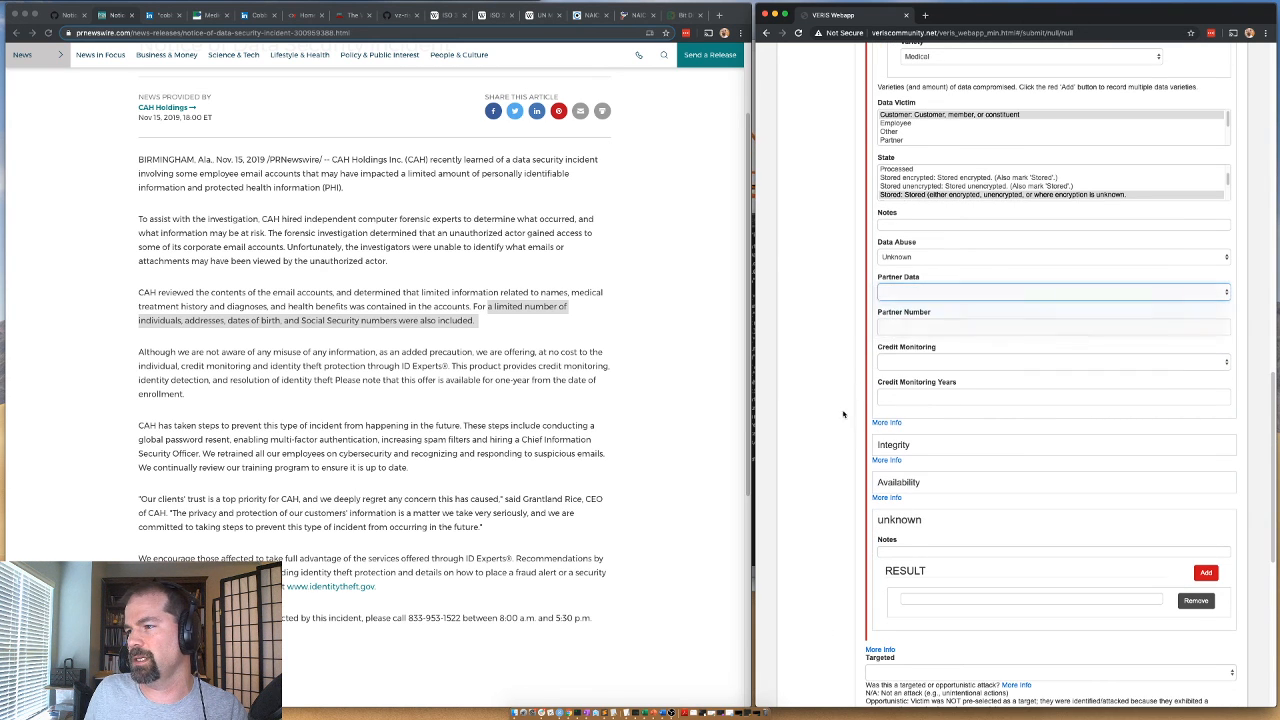
{"action": "scroll", "coordinate": [833, 400], "scroll_direction": "up", "scroll_amount": 5}
{"action": "scroll", "coordinate": [870, 200], "scroll_direction": "up", "scroll_amount": 9}
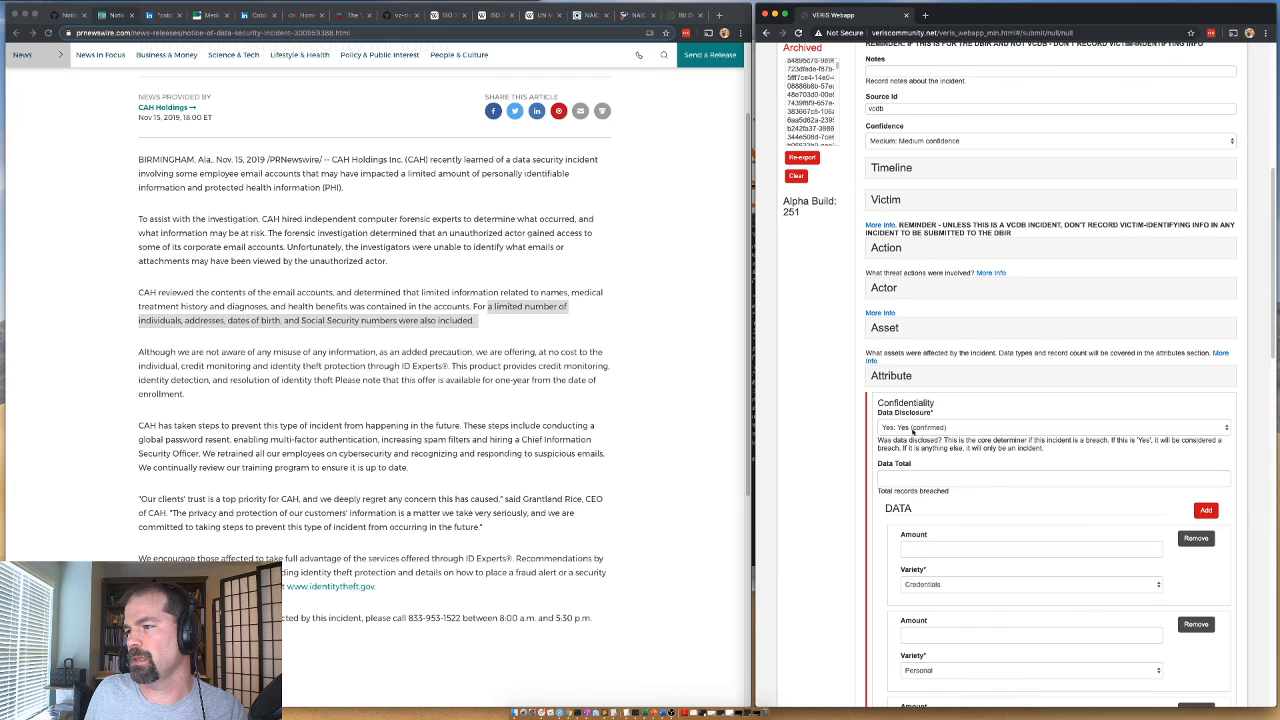
{"action": "left_click", "coordinate": [884, 376]}
Set Targeted to Opportunistic and mark the Discovery Method as unknown, collapsing that section.
{"action": "left_click", "coordinate": [889, 424]}
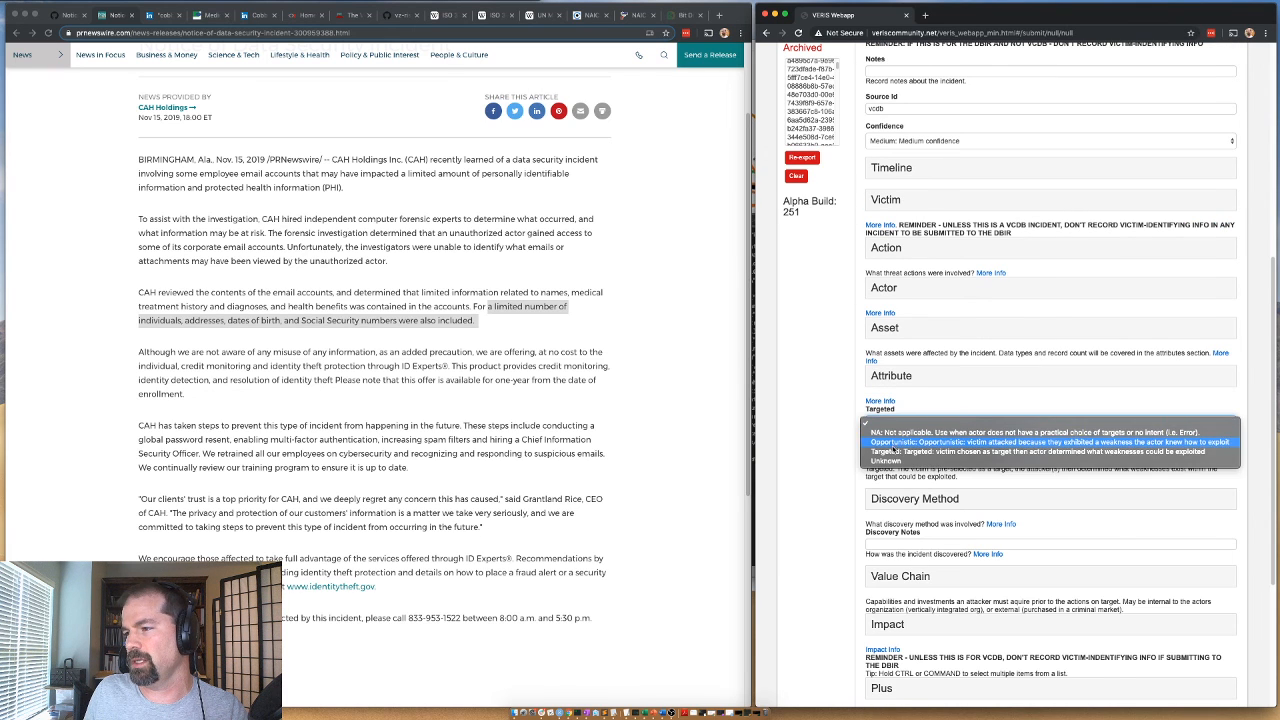
{"action": "left_click", "coordinate": [896, 446]}
{"action": "left_click", "coordinate": [914, 498]}
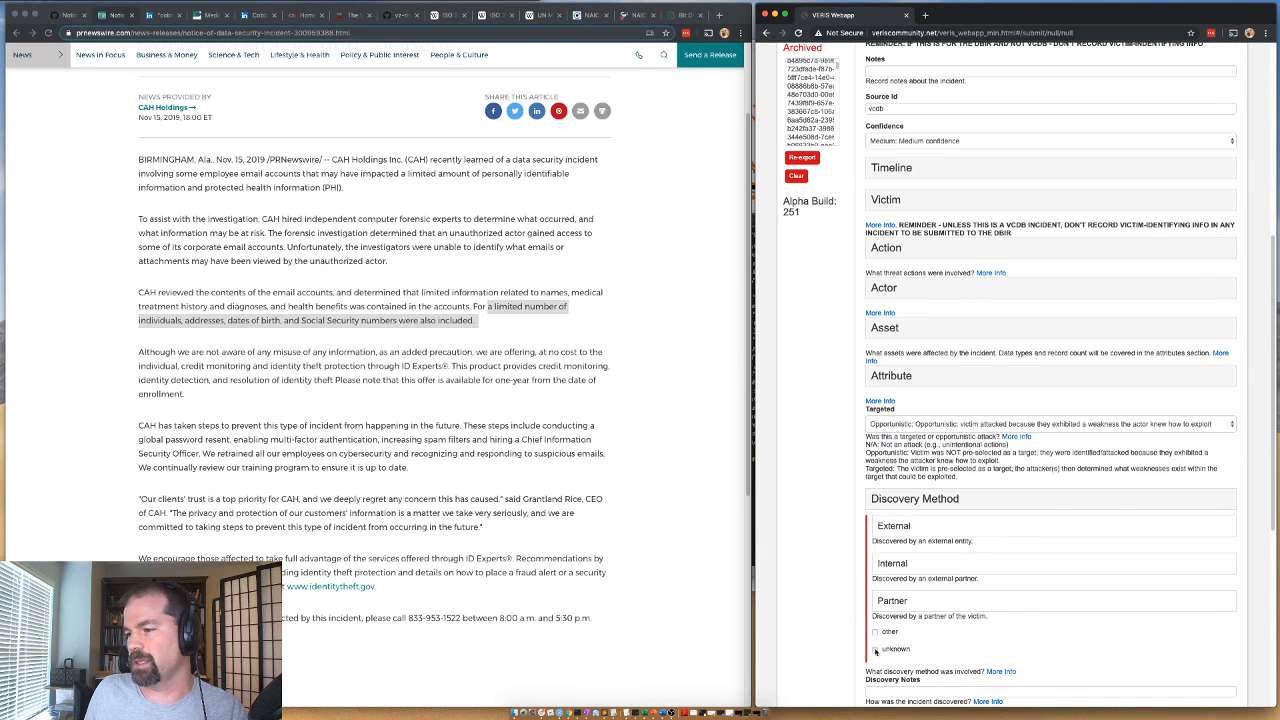
{"action": "left_click", "coordinate": [875, 649]}
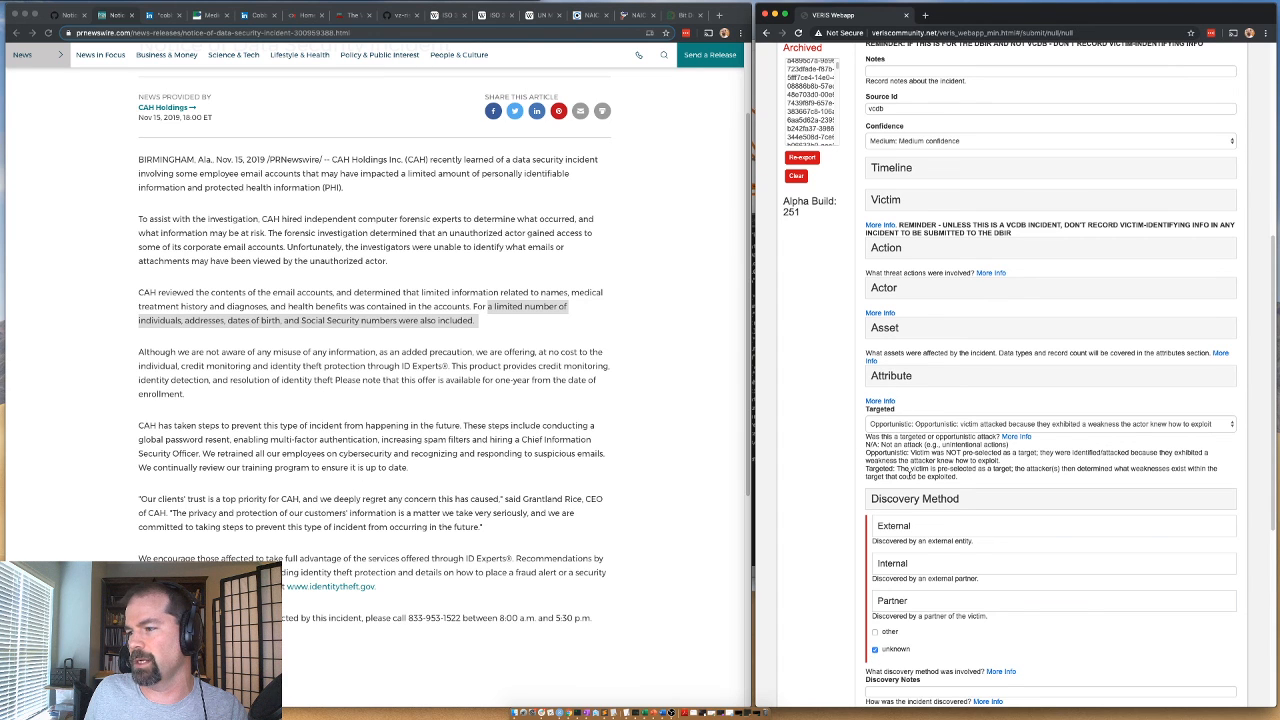
{"action": "left_click", "coordinate": [914, 498]}
In the Value Chain section, set the Development variety to Website and collapse Development.
{"action": "scroll", "coordinate": [900, 450], "scroll_direction": "down", "scroll_amount": 5}
{"action": "left_click", "coordinate": [893, 334]}
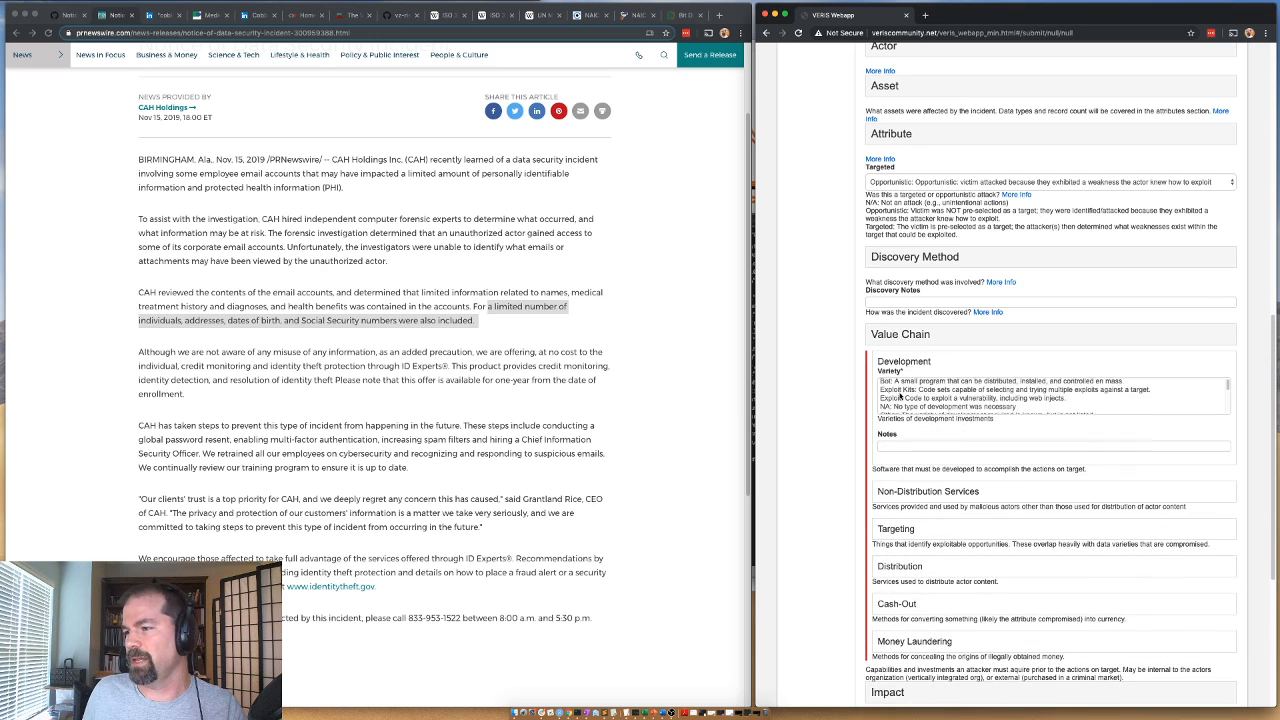
{"action": "scroll", "coordinate": [900, 396], "scroll_direction": "down", "scroll_amount": 2}
{"action": "left_click", "coordinate": [903, 409]}
{"action": "scroll", "coordinate": [850, 380], "scroll_direction": "down", "scroll_amount": 1}
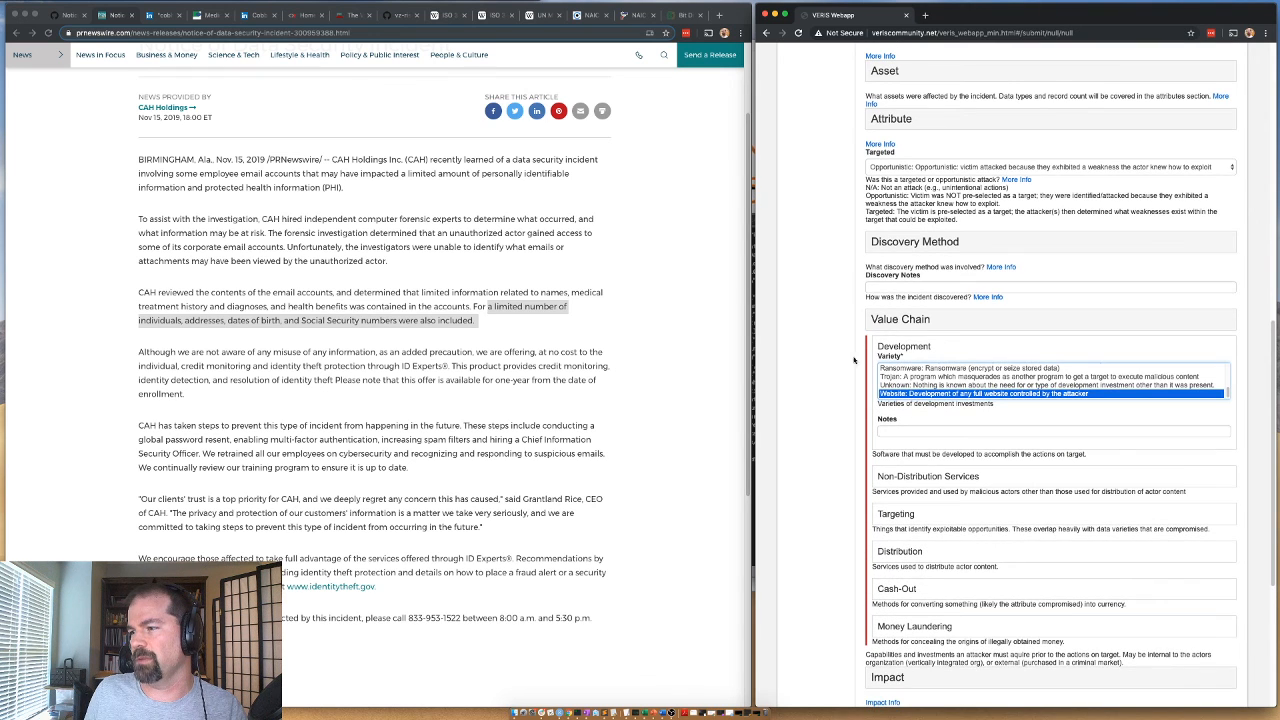
{"action": "left_click", "coordinate": [888, 349]}
Select a Non-Distribution Services variety and set the Targeting variety to Email addresses, collapsing both value chain groups.
{"action": "left_click", "coordinate": [899, 383]}
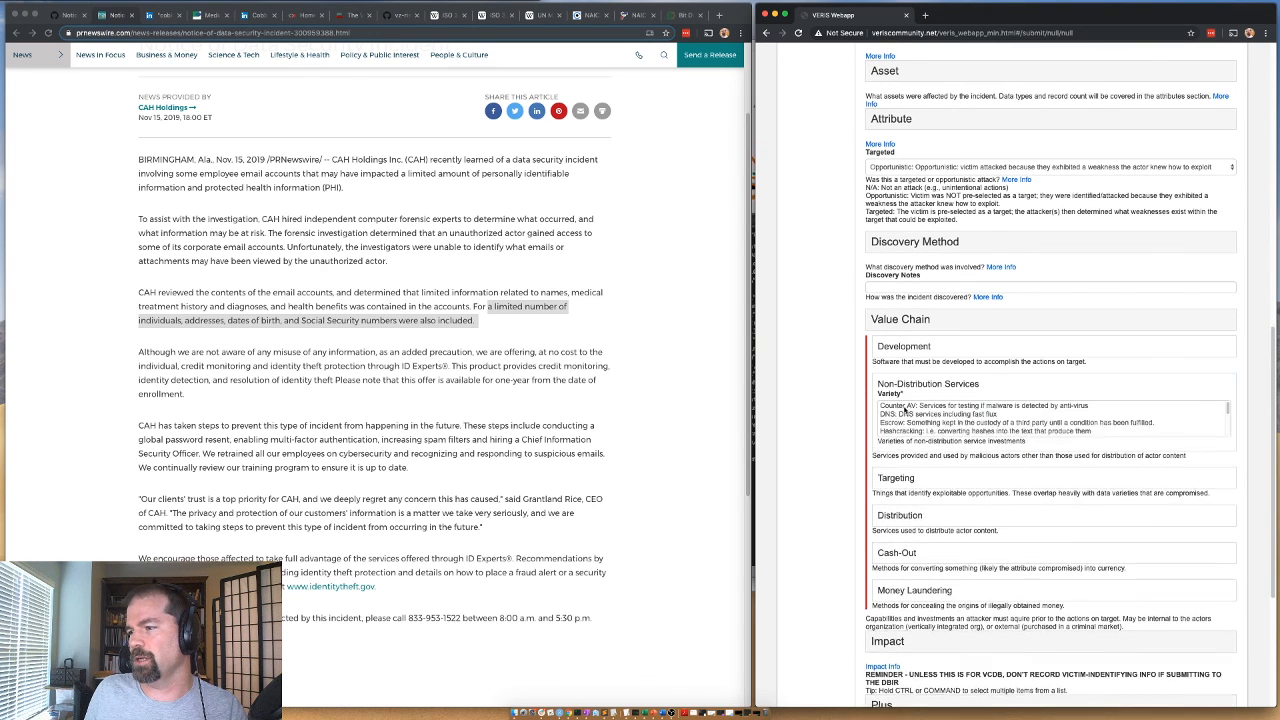
{"action": "left_click", "coordinate": [900, 427]}
{"action": "left_click", "coordinate": [890, 384]}
{"action": "left_click", "coordinate": [895, 421]}
{"action": "scroll", "coordinate": [888, 438], "scroll_direction": "down", "scroll_amount": 1}
{"action": "left_click", "coordinate": [890, 437]}
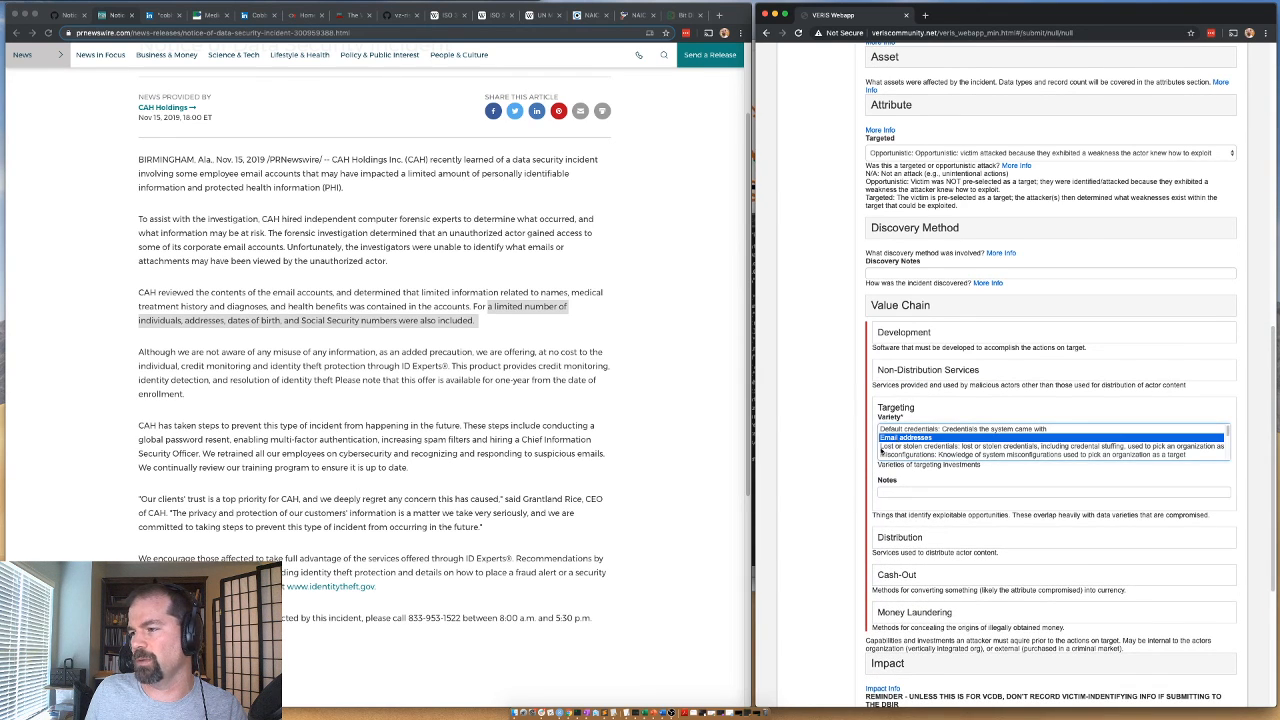
{"action": "left_click", "coordinate": [896, 411]}
Select a variety for both Distribution and Cash-Out in the value chain, collapsing each group.
{"action": "left_click", "coordinate": [899, 446]}
{"action": "left_click", "coordinate": [907, 483]}
{"action": "left_click", "coordinate": [899, 445]}
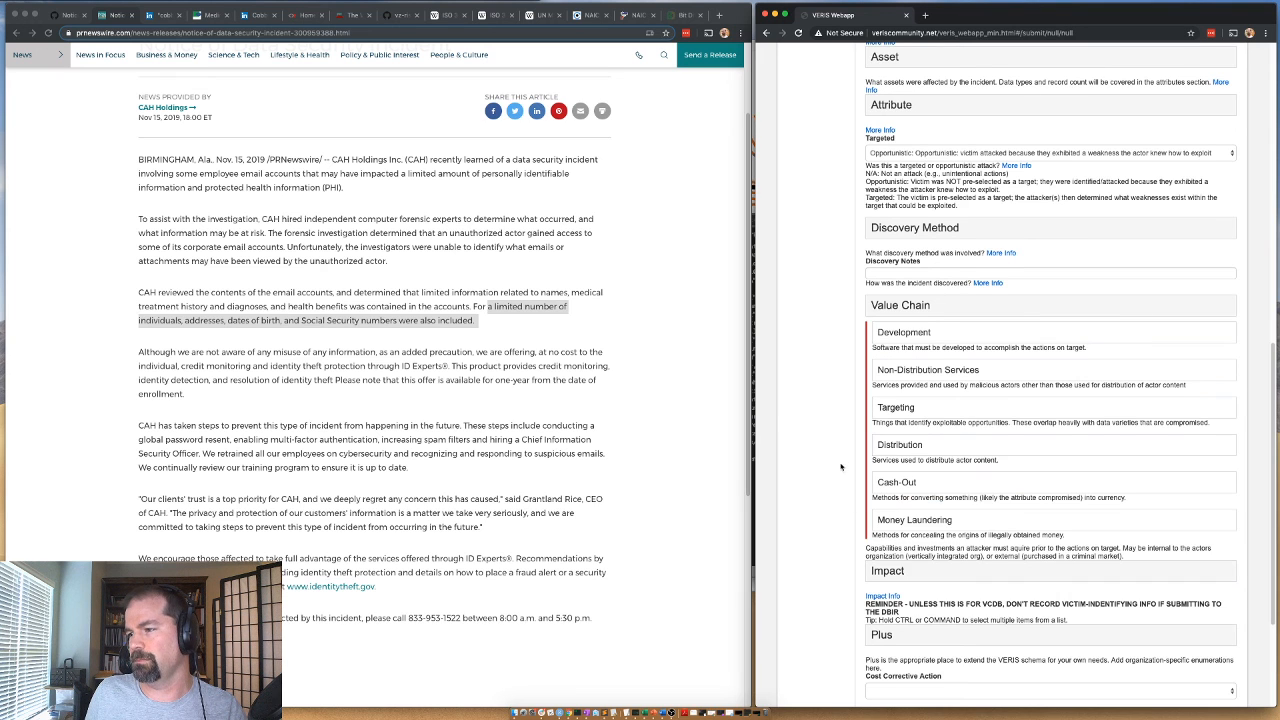
{"action": "scroll", "coordinate": [897, 465], "scroll_direction": "down", "scroll_amount": 1}
{"action": "left_click", "coordinate": [897, 474]}
{"action": "scroll", "coordinate": [905, 515], "scroll_direction": "down", "scroll_amount": 1}
{"action": "scroll", "coordinate": [906, 518], "scroll_direction": "down", "scroll_amount": 2}
{"action": "left_click", "coordinate": [906, 520]}
{"action": "left_click", "coordinate": [896, 473]}
Set the Money Laundering variety to Unknown and collapse that group.
{"action": "left_click", "coordinate": [898, 511]}
{"action": "scroll", "coordinate": [877, 556], "scroll_direction": "down", "scroll_amount": 1}
{"action": "left_click", "coordinate": [877, 557]}
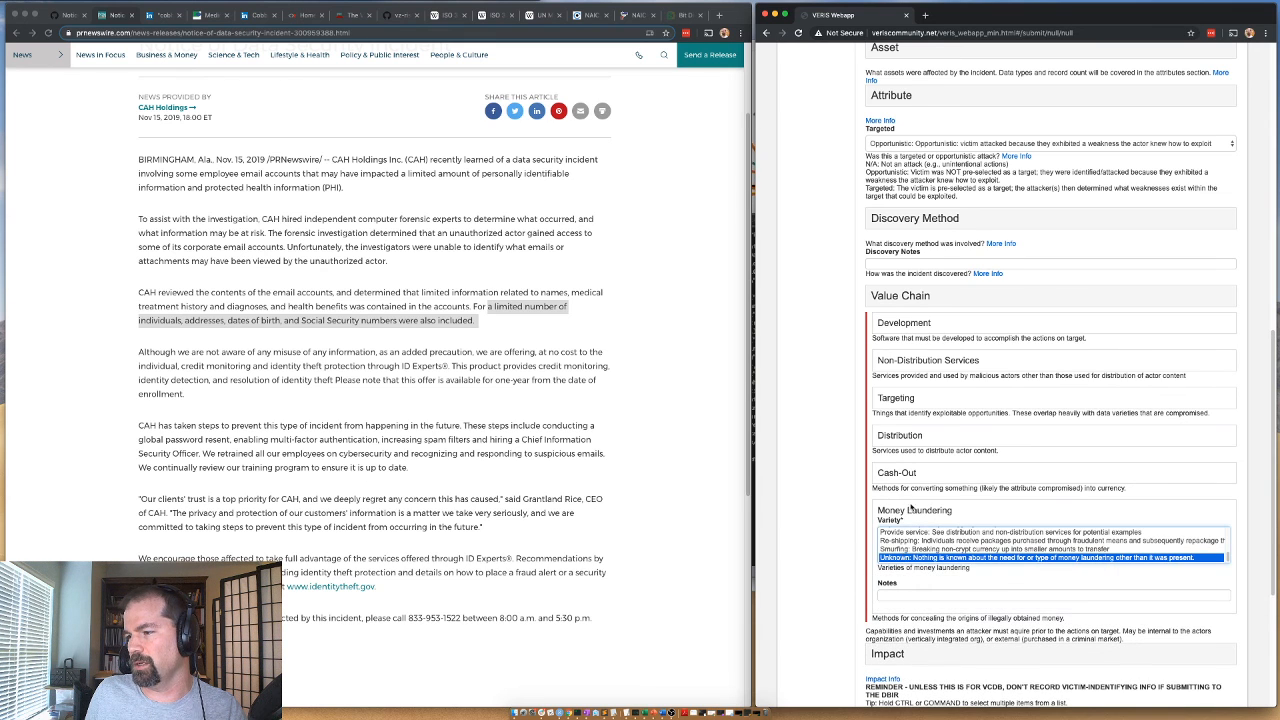
{"action": "left_click", "coordinate": [912, 510]}
Set the Impact section's Overall Rating to Insignificant and collapse the section.
{"action": "scroll", "coordinate": [867, 516], "scroll_direction": "down", "scroll_amount": 2}
{"action": "left_click", "coordinate": [889, 499]}
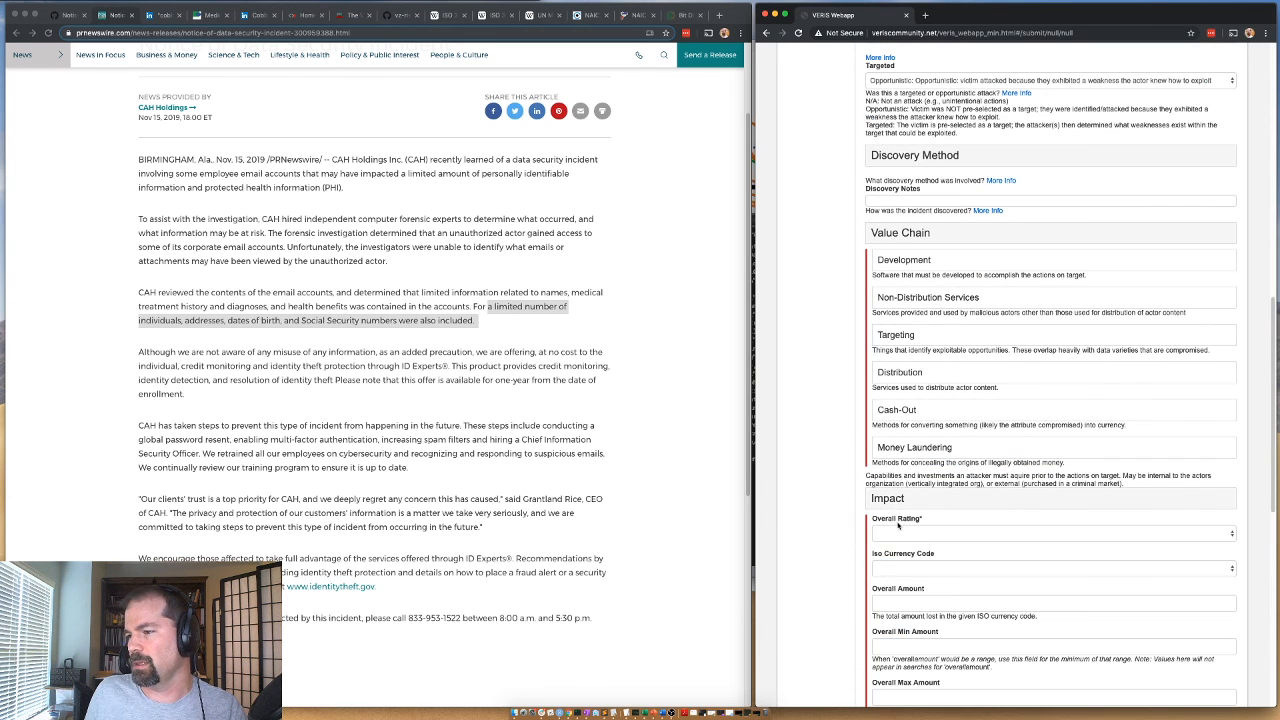
{"action": "left_click", "coordinate": [903, 528]}
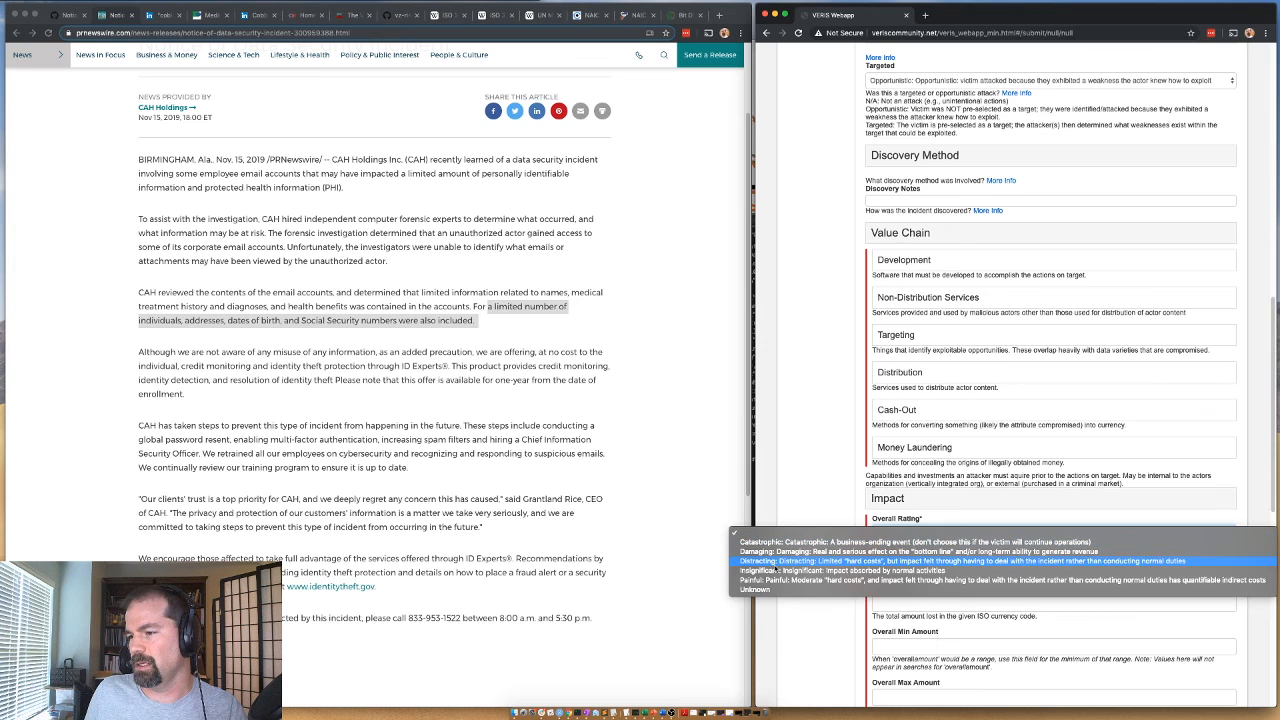
{"action": "left_click", "coordinate": [776, 570]}
{"action": "scroll", "coordinate": [886, 492], "scroll_direction": "down", "scroll_amount": 1}
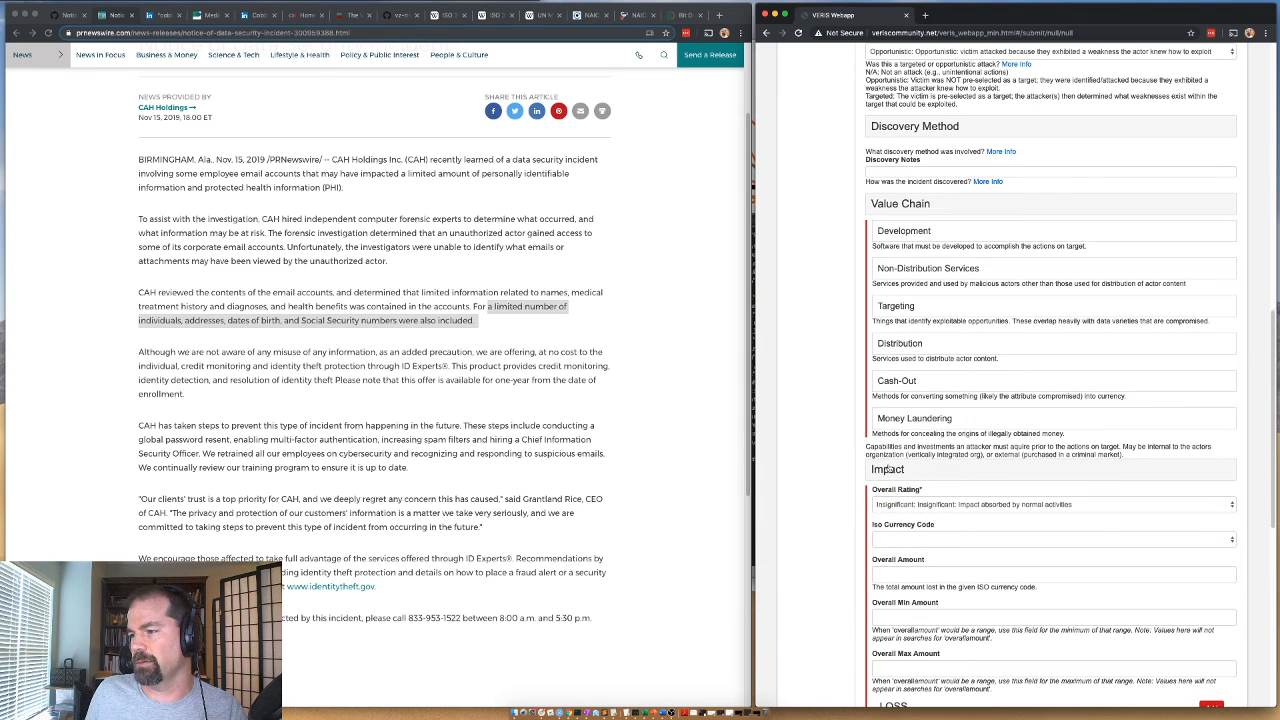
{"action": "left_click", "coordinate": [889, 469]}
Expand the Plus section and enter phidbr as the Sub Source.
{"action": "left_click", "coordinate": [882, 534]}
{"action": "left_click", "coordinate": [895, 565]}
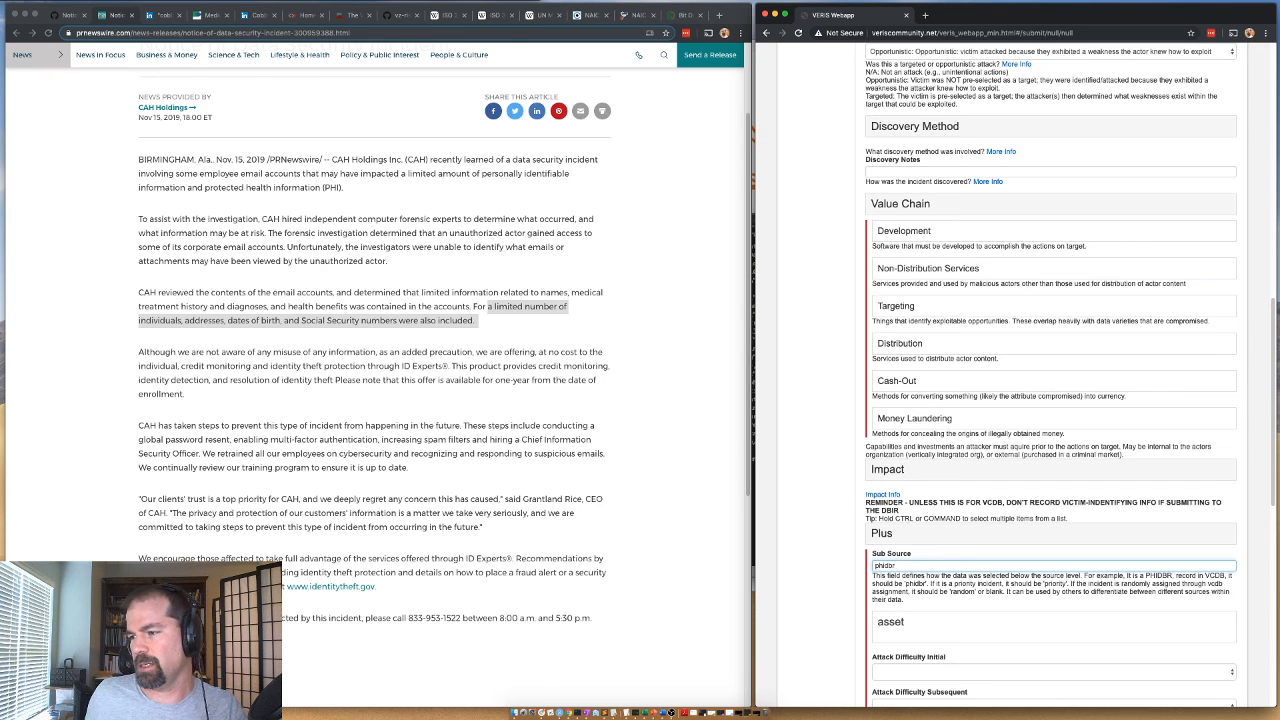
{"action": "scroll", "coordinate": [889, 593], "scroll_direction": "down", "scroll_amount": 5}
Fill the first event chain entry with action soc, actor ext, asset ppl and attribute cp.
{"action": "left_click", "coordinate": [912, 523]}
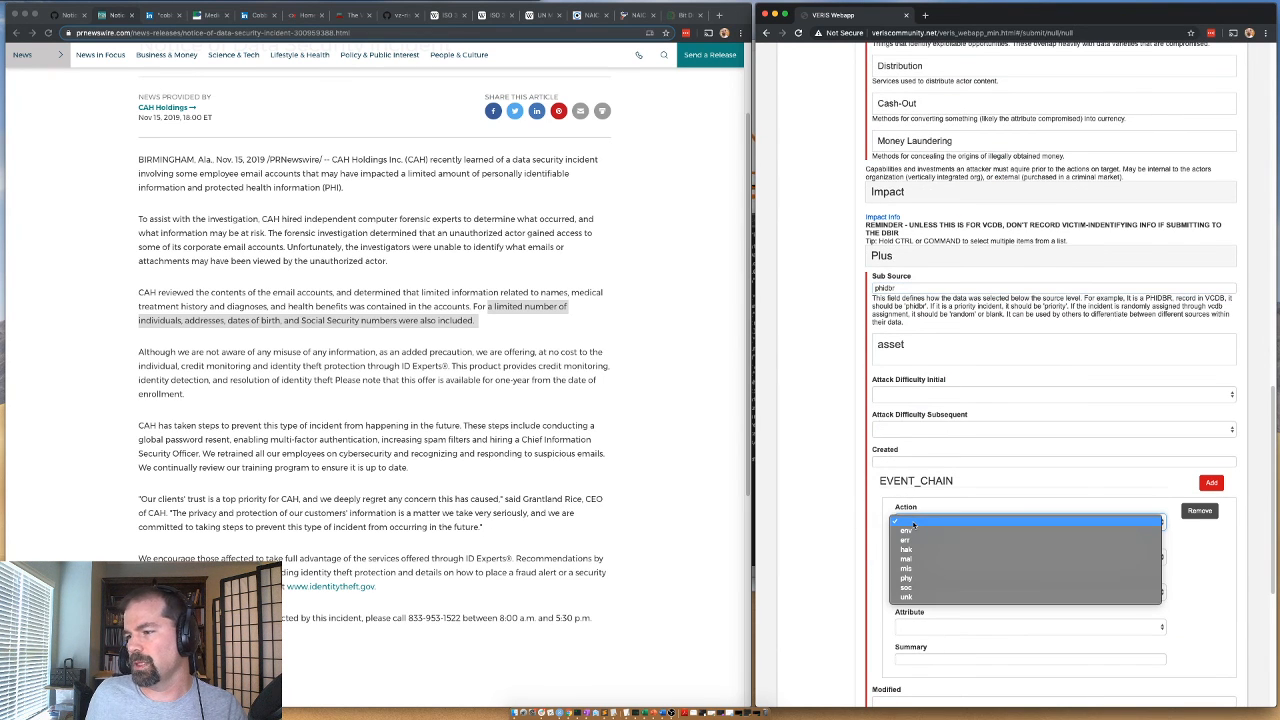
{"action": "key", "text": "Down"}
{"action": "key", "text": "Down"}
{"action": "key", "text": "Down"}
{"action": "key", "text": "Down"}
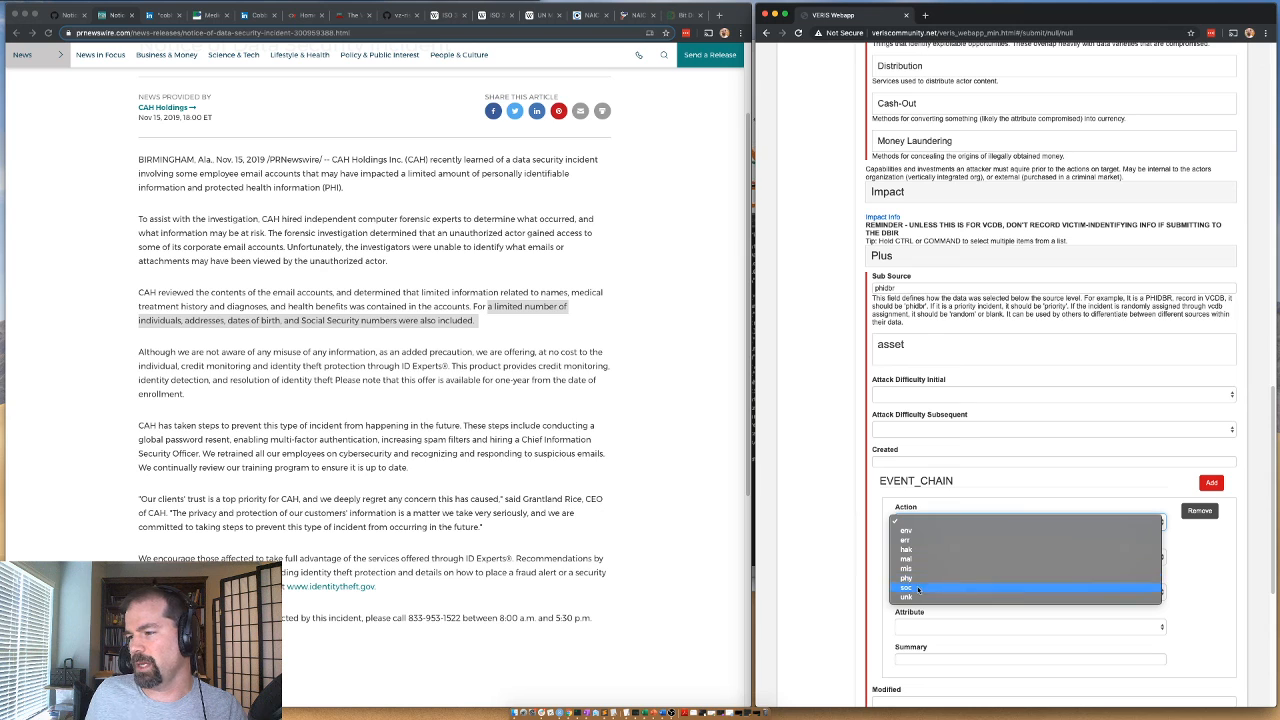
{"action": "key", "text": "Return"}
{"action": "left_click", "coordinate": [918, 562]}
{"action": "left_click", "coordinate": [918, 567]}
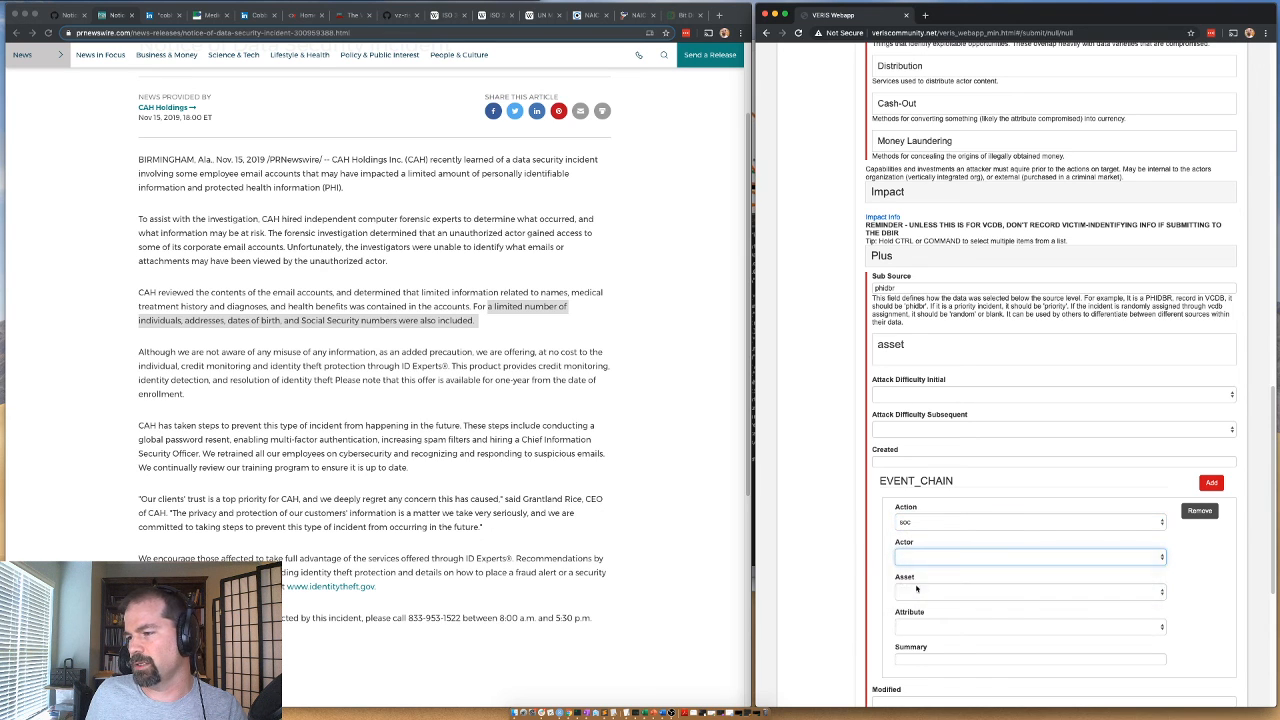
{"action": "left_click", "coordinate": [916, 591]}
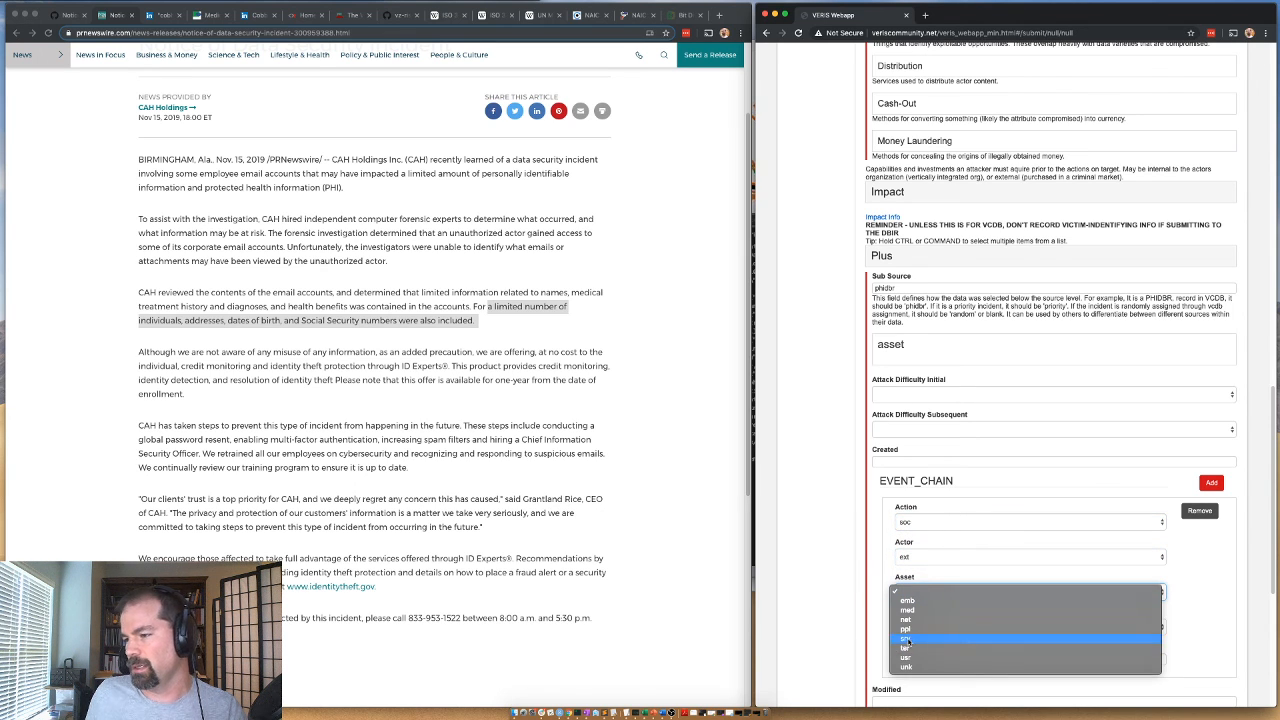
{"action": "left_click", "coordinate": [910, 630]}
{"action": "left_click", "coordinate": [912, 627]}
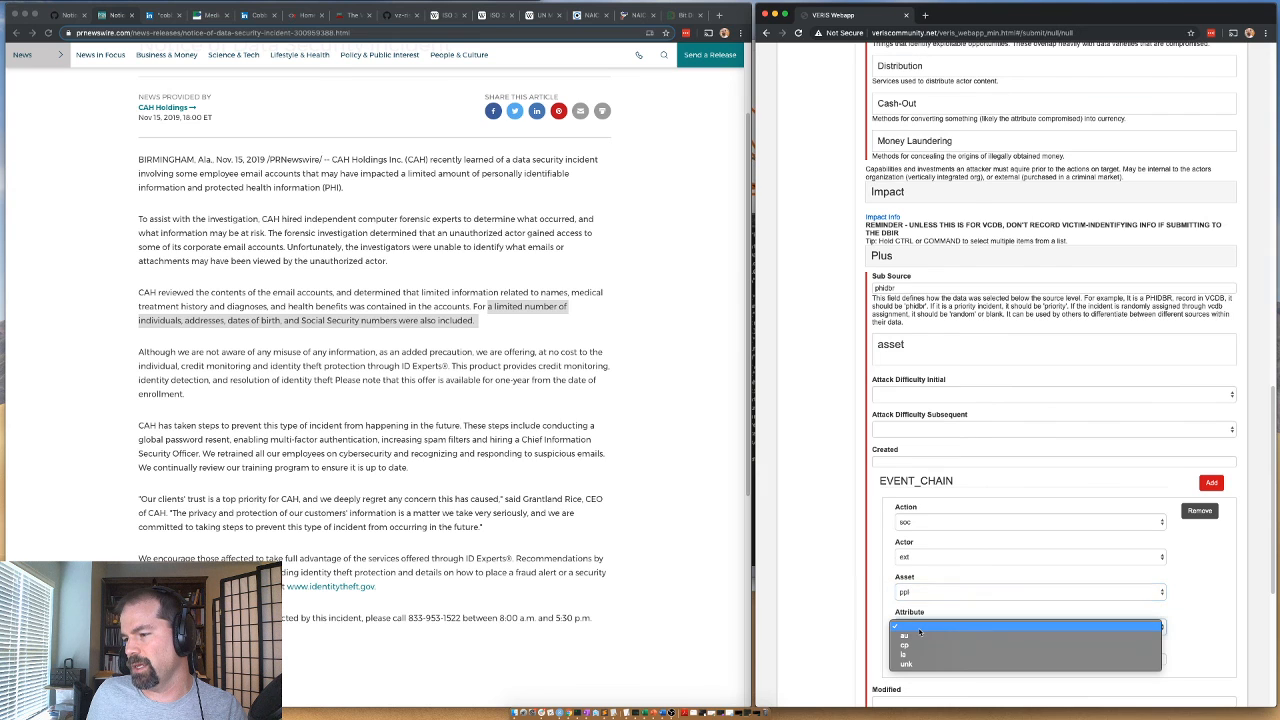
{"action": "left_click", "coordinate": [926, 646]}
Add a second event chain entry with action hak, actor ext, asset srv and attribute cp.
{"action": "left_click", "coordinate": [1211, 482]}
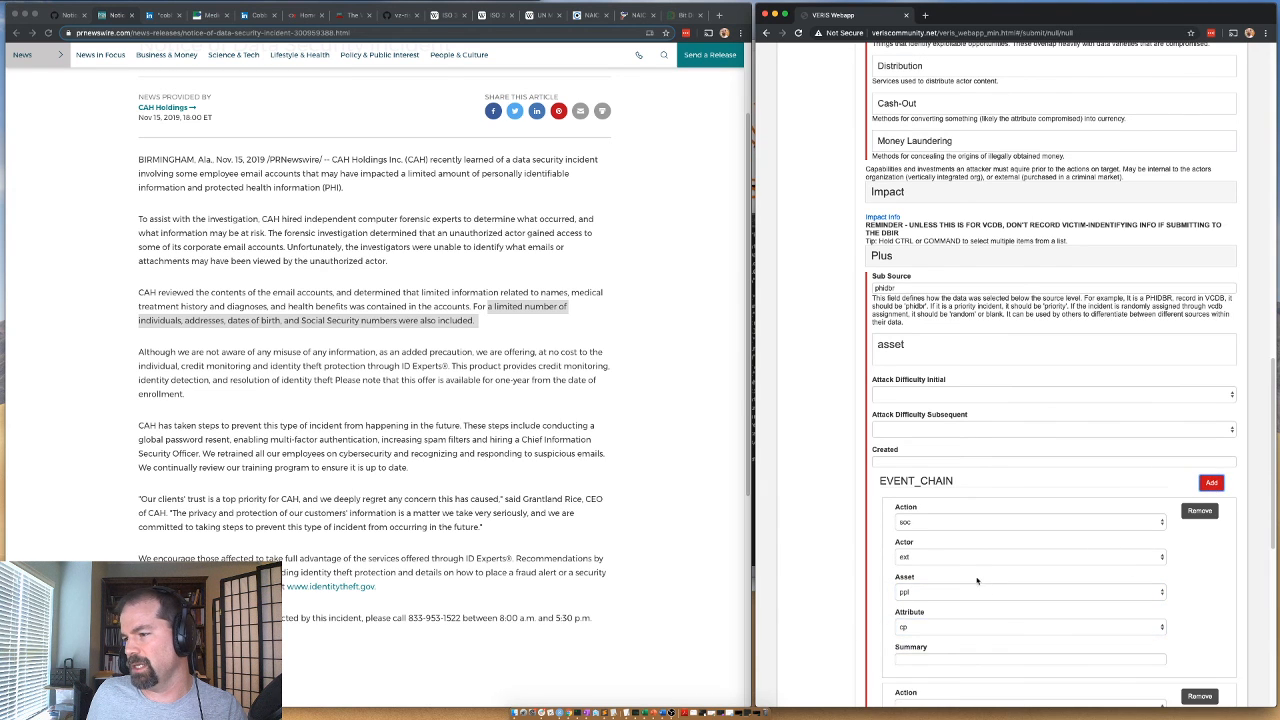
{"action": "scroll", "coordinate": [935, 399], "scroll_direction": "down", "scroll_amount": 5}
{"action": "left_click", "coordinate": [930, 428]}
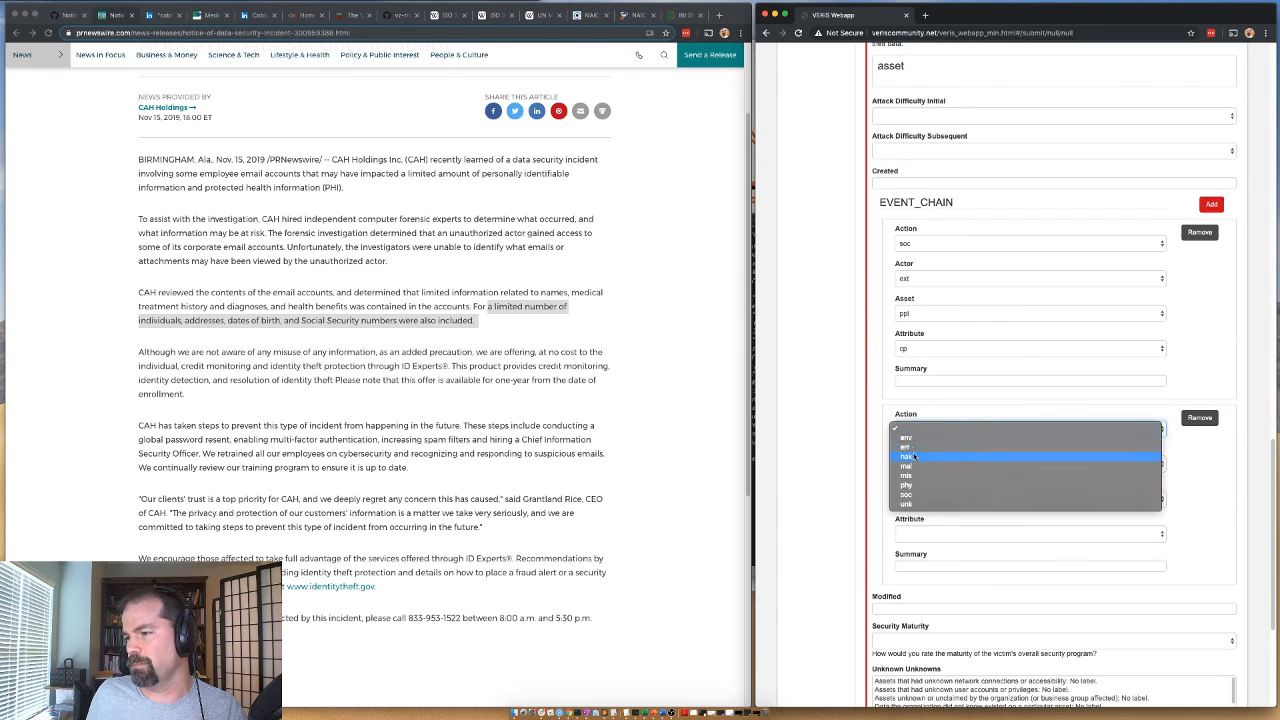
{"action": "left_click", "coordinate": [918, 457]}
{"action": "left_click", "coordinate": [918, 460]}
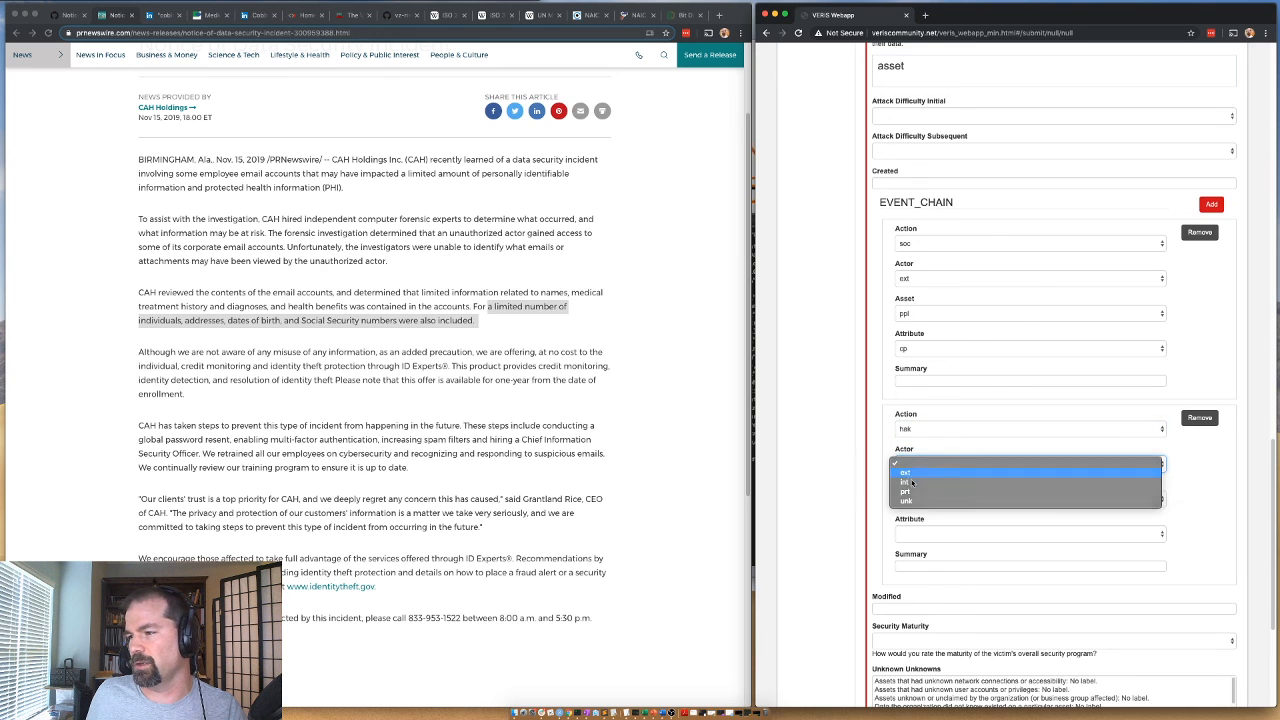
{"action": "left_click", "coordinate": [911, 474]}
{"action": "left_click", "coordinate": [918, 498]}
{"action": "left_click", "coordinate": [919, 546]}
{"action": "left_click", "coordinate": [908, 530]}
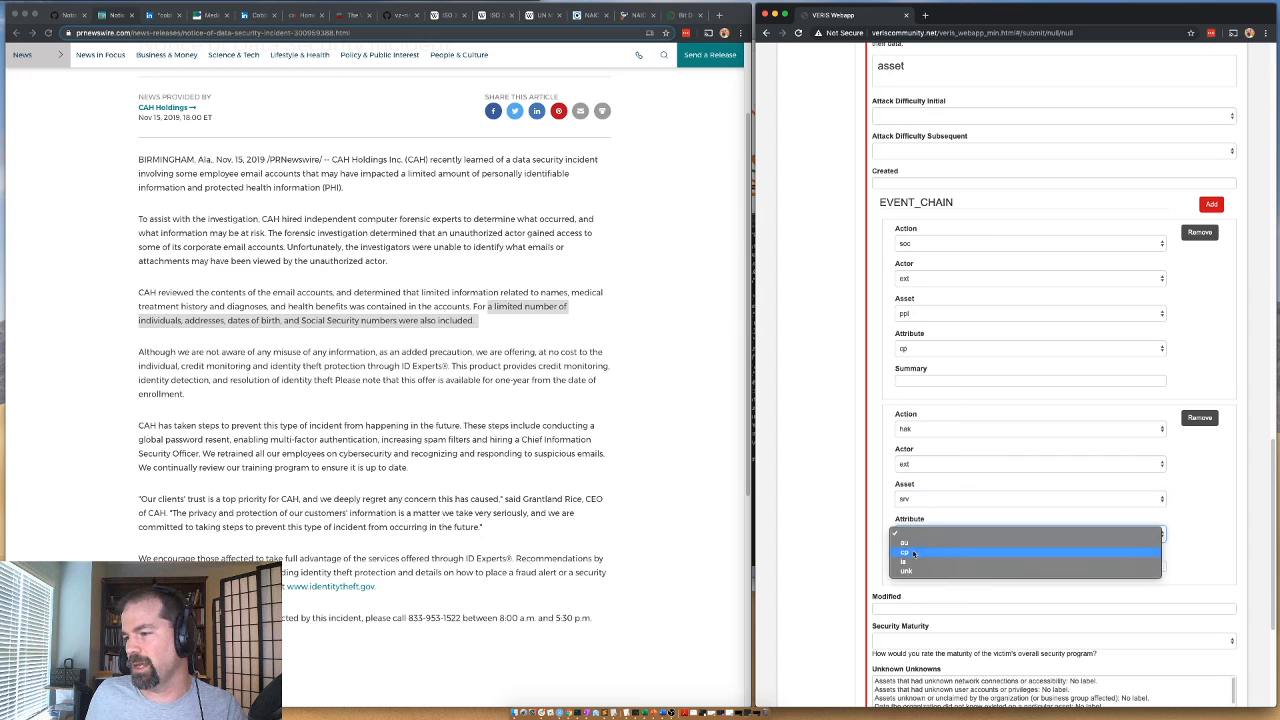
{"action": "left_click", "coordinate": [912, 546]}
Set the Analysis Status to Validated and submit the incident.
{"action": "scroll", "coordinate": [832, 520], "scroll_direction": "down", "scroll_amount": 5}
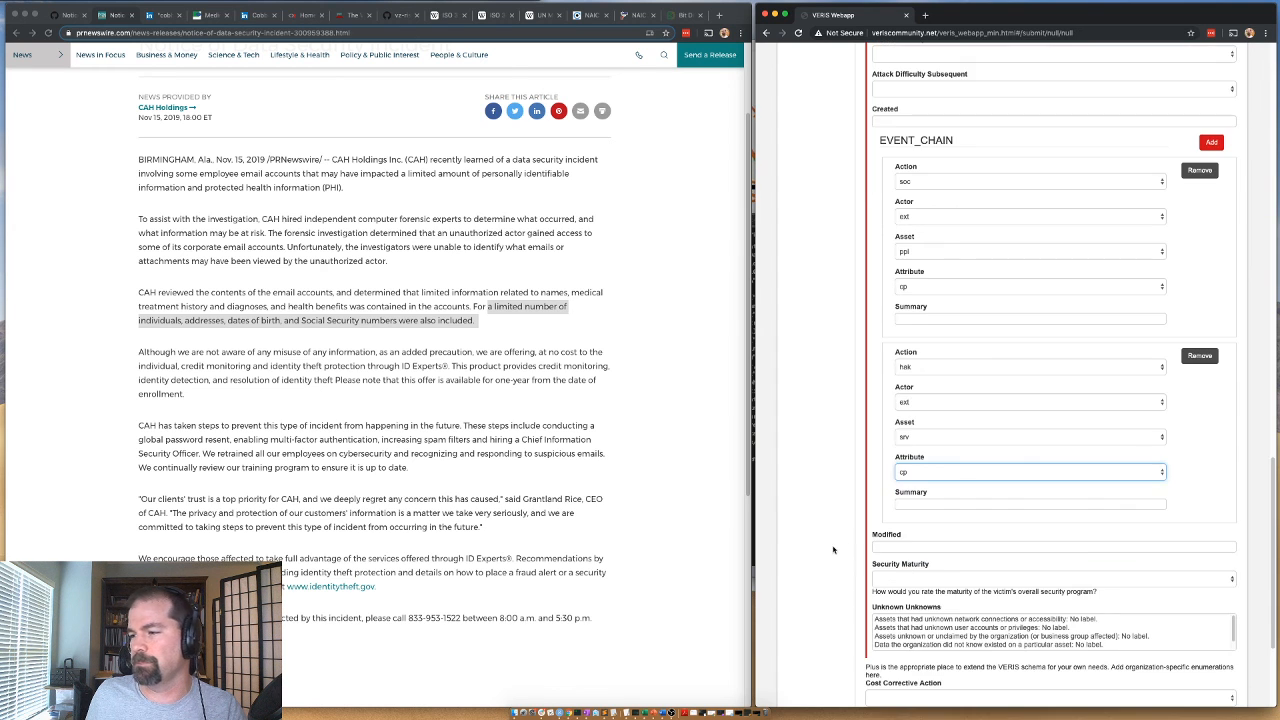
{"action": "left_click", "coordinate": [887, 593]}
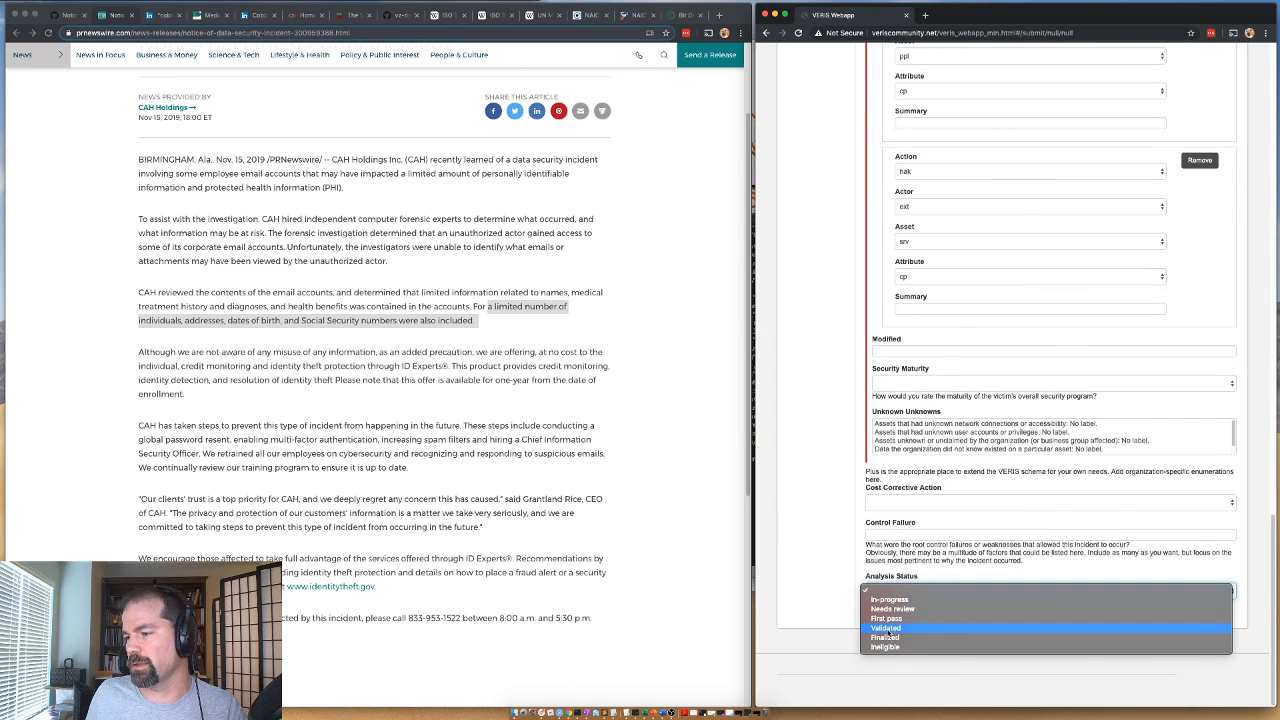
{"action": "left_click", "coordinate": [892, 632]}
{"action": "left_click", "coordinate": [878, 615]}
Copy the submitted incident's full JSON and paste it into a new file in the text editor.
{"action": "left_click_drag", "start_coordinate": [851, 282], "coordinate": [788, 150]}
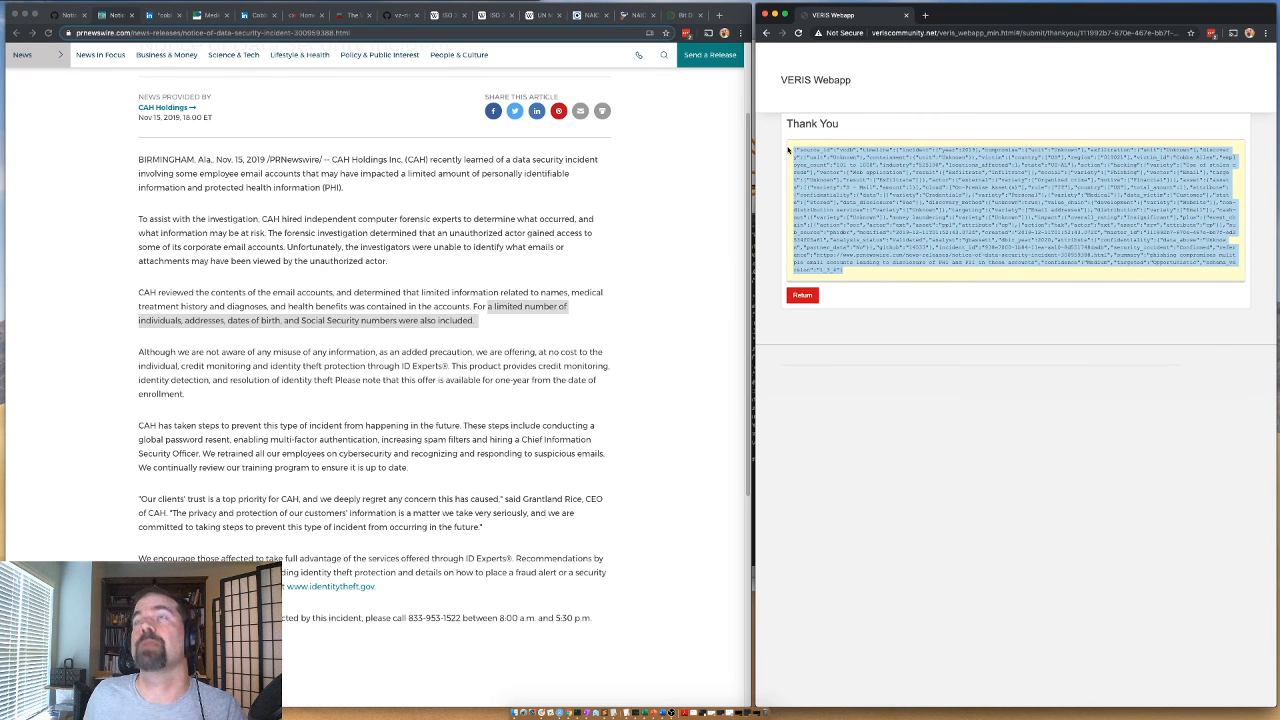
{"action": "left_click", "coordinate": [753, 335]}
{"action": "key", "text": "ctrl+Up"}
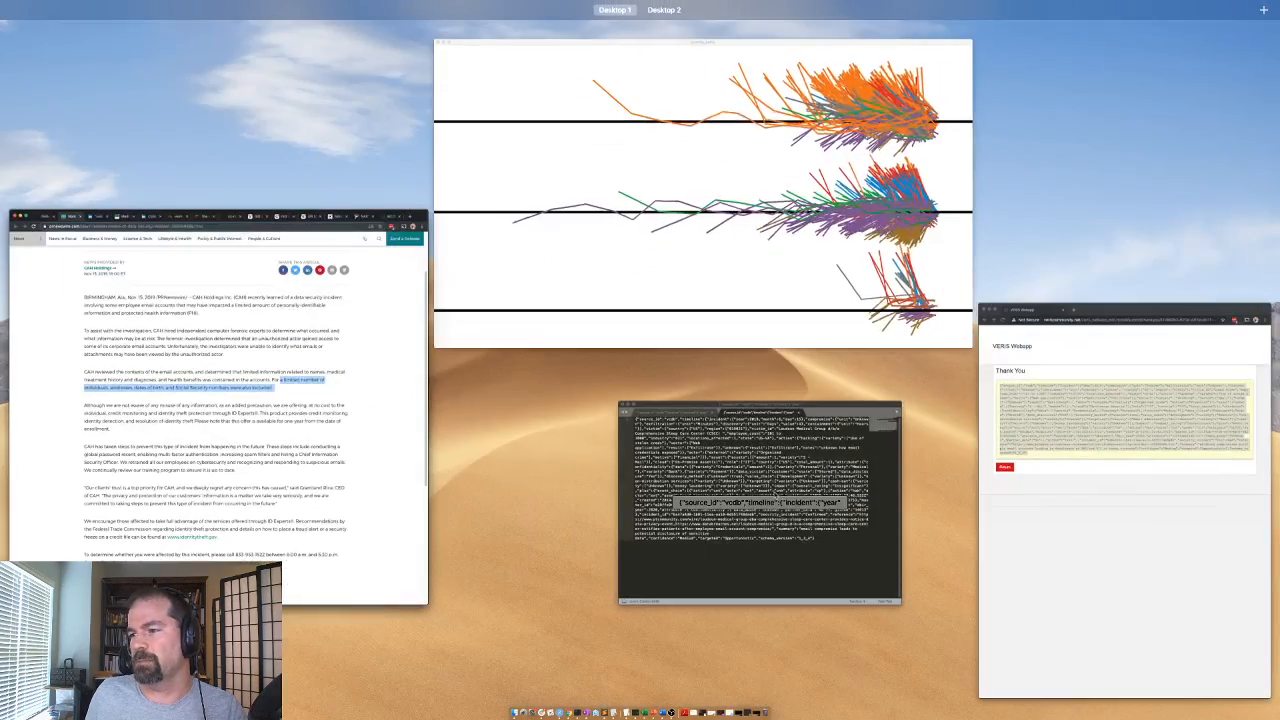
{"action": "left_click", "coordinate": [757, 460]}
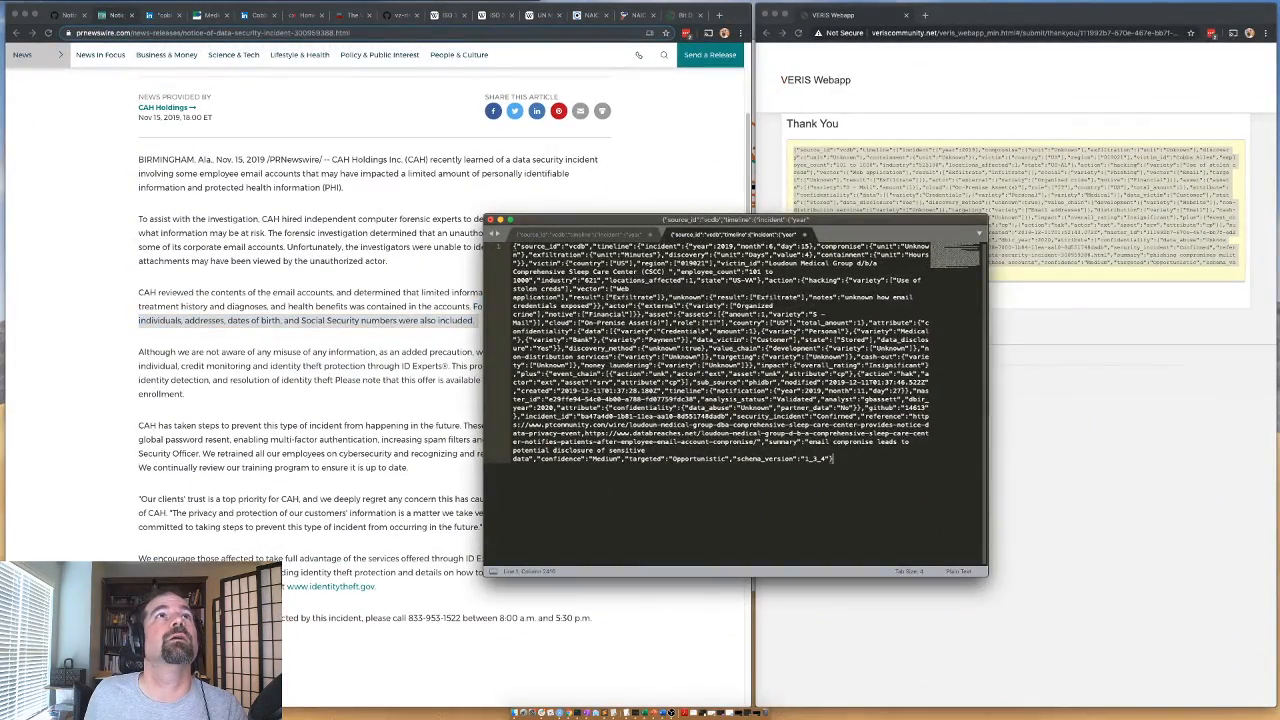
{"action": "key", "text": "super+n"}
{"action": "key", "text": "super+v"}
Switch back to the VERIS Webapp and return from the Thank You page to a blank incident form.
{"action": "left_click", "coordinate": [396, 293]}
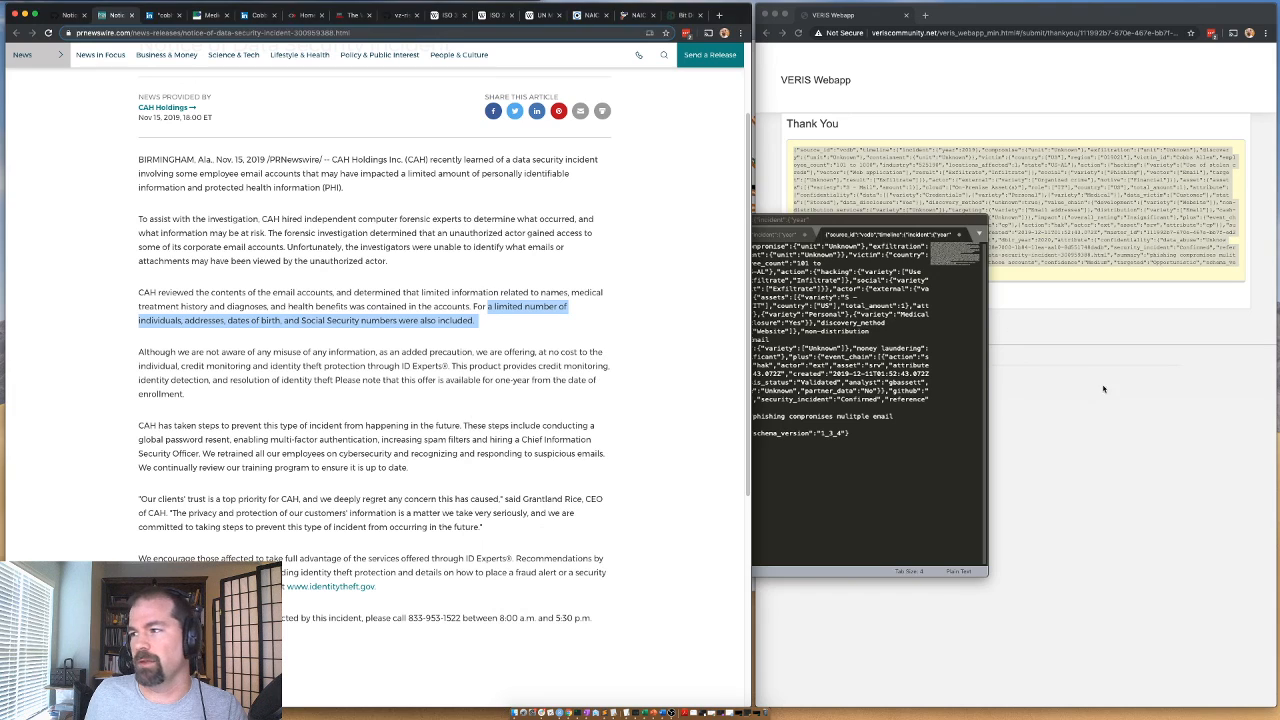
{"action": "left_click", "coordinate": [1104, 389]}
{"action": "left_click", "coordinate": [803, 297]}
Close the press release page and mark GitHub issue #14533 as closed.
{"action": "left_click", "coordinate": [368, 258]}
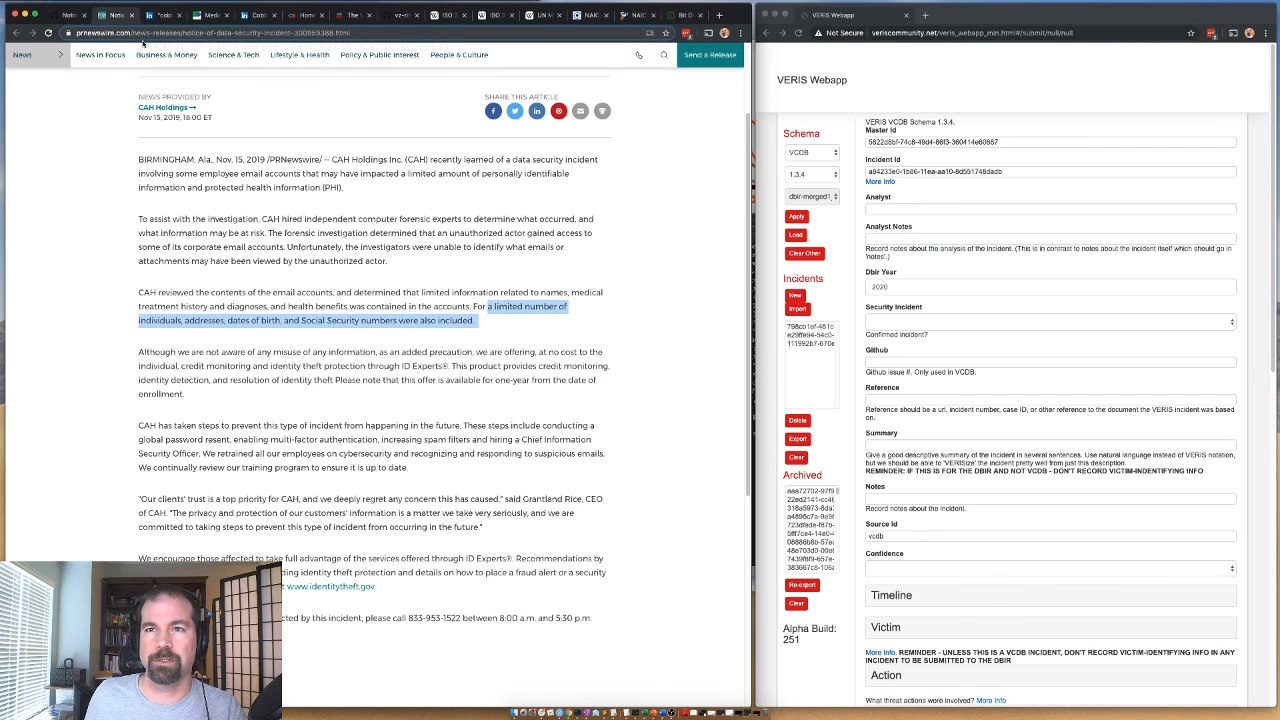
{"action": "left_click", "coordinate": [135, 15]}
{"action": "left_click", "coordinate": [68, 15]}
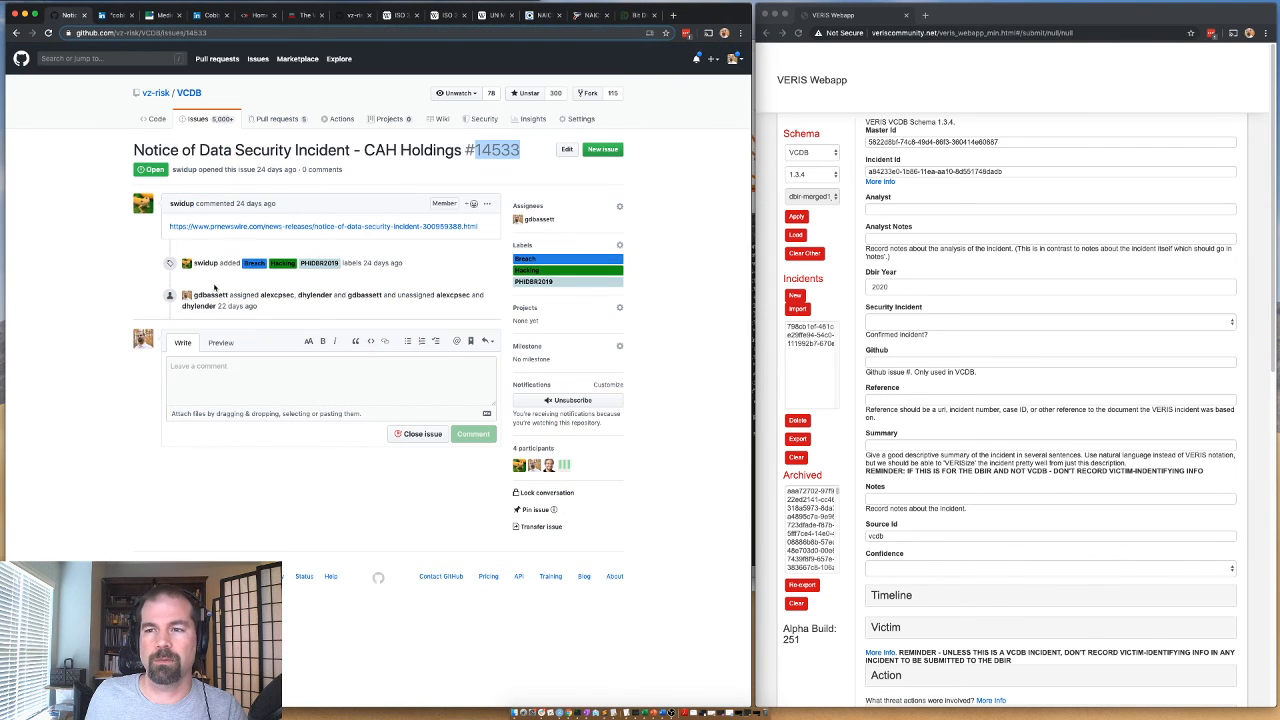
{"action": "left_click", "coordinate": [417, 439]}
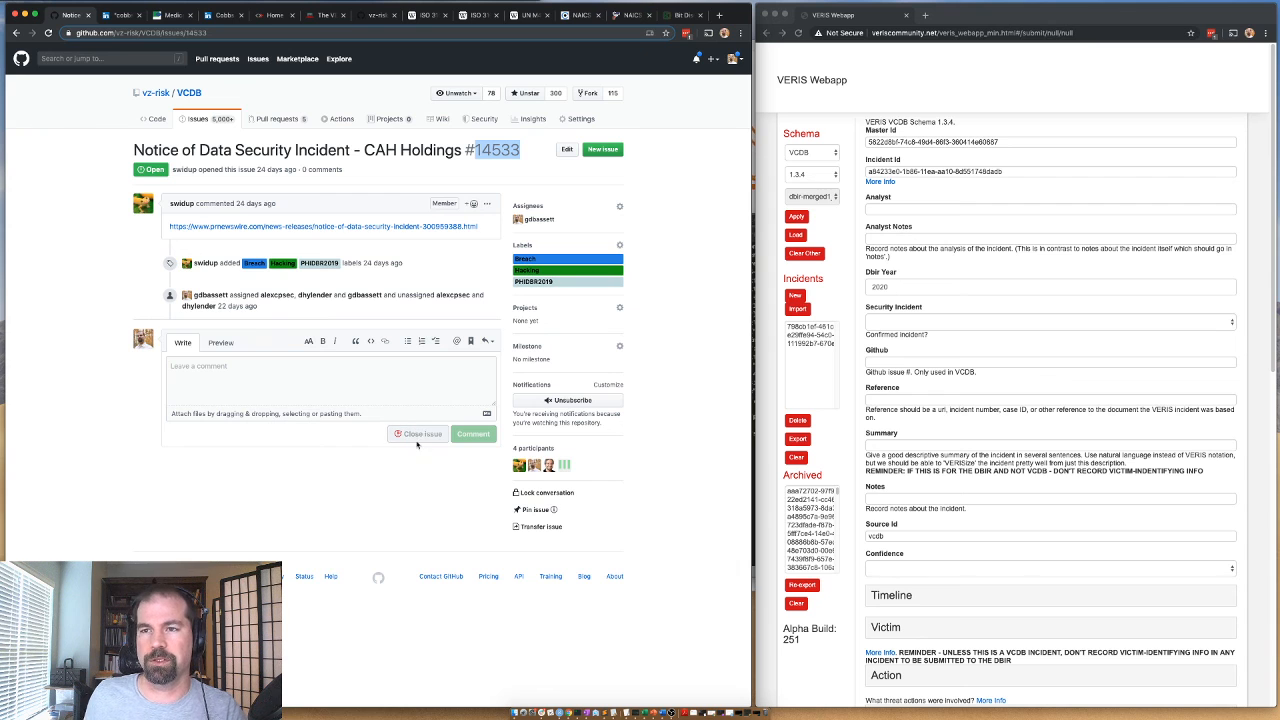
Go back to the assigned issues list and open the Darmstadt Gymnasium data breach issue.
{"action": "left_click", "coordinate": [17, 33]}
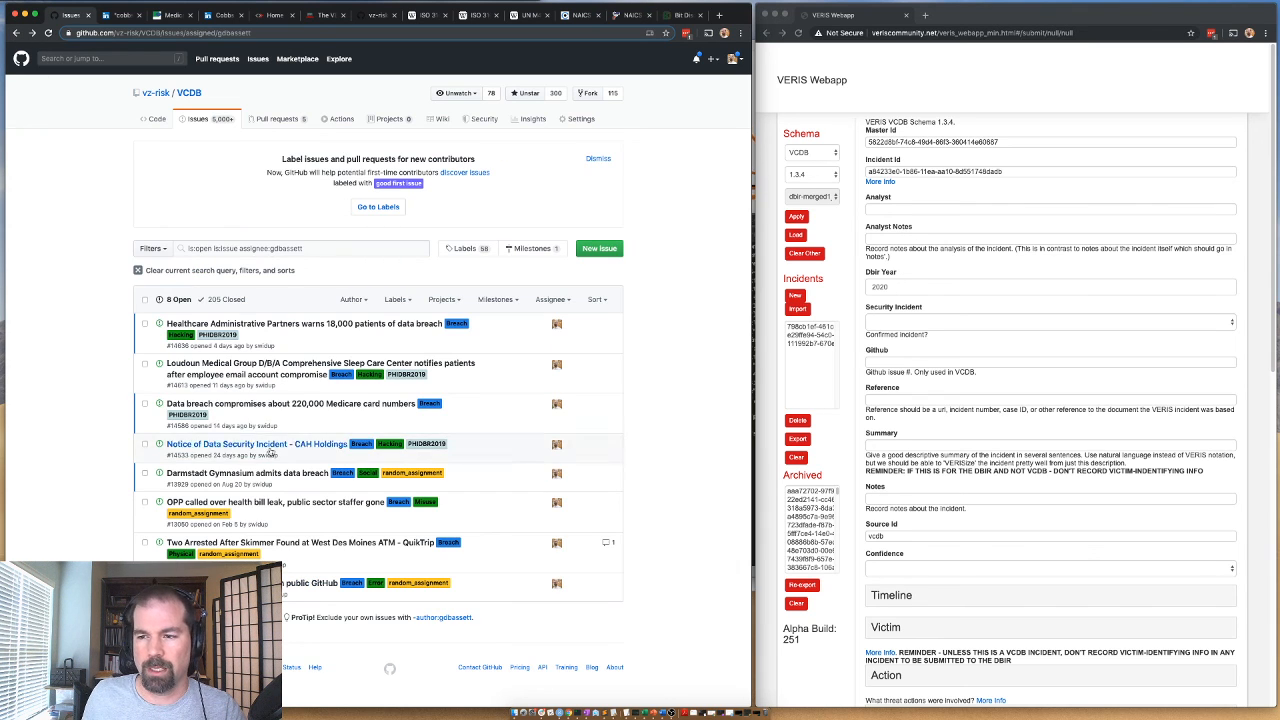
{"action": "mouse_move", "coordinate": [237, 480]}
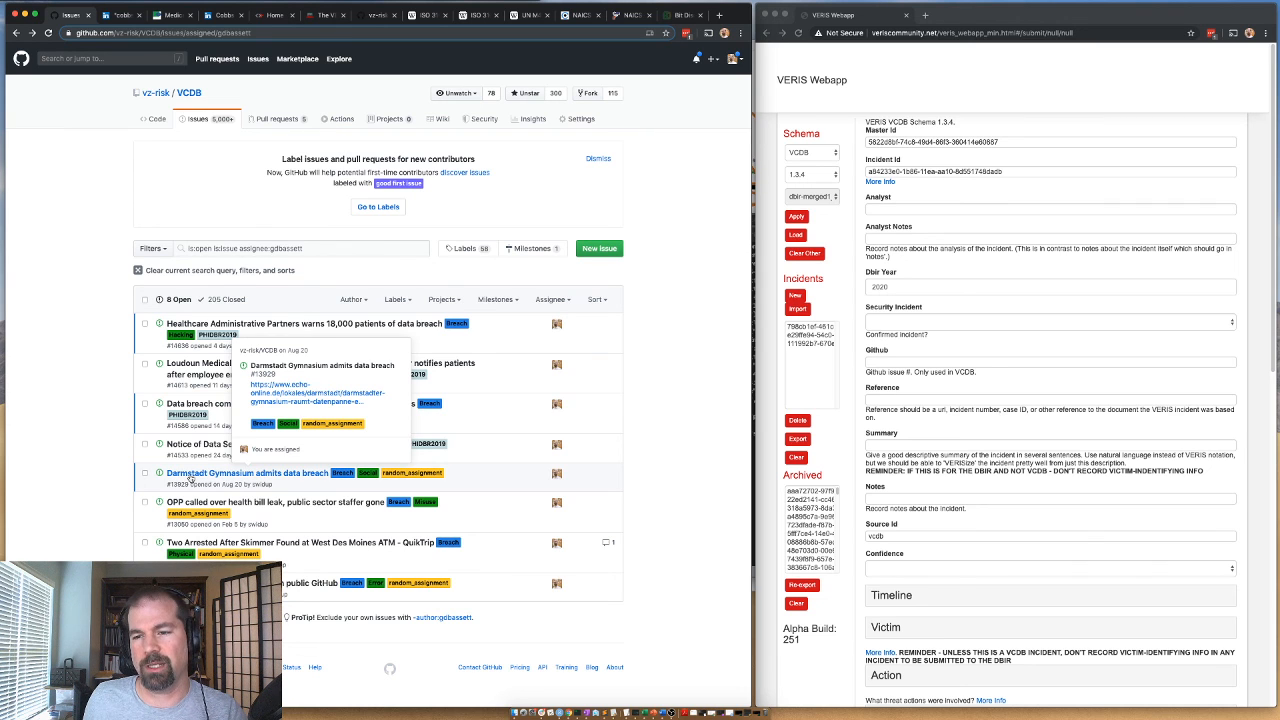
{"action": "left_click", "coordinate": [190, 479]}
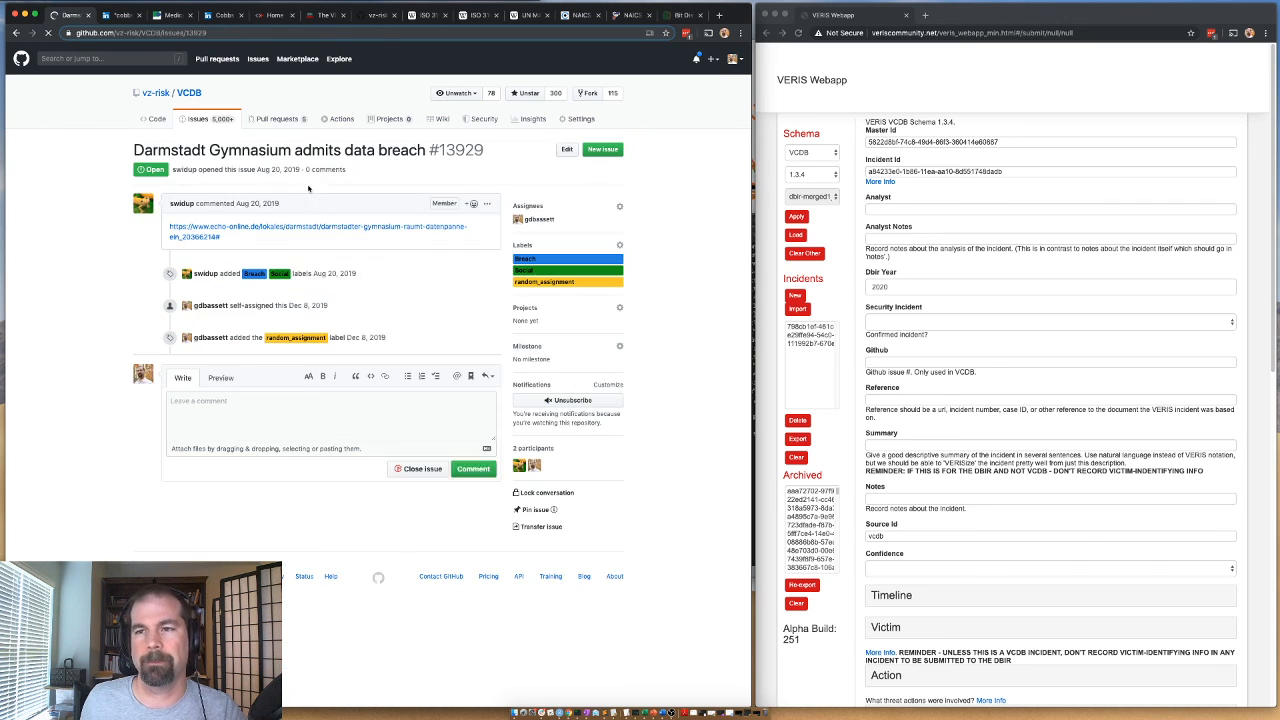
Open the issue's linked echo-online.de article in a new tab, translate it from German and look through its content.
{"action": "right_click", "coordinate": [203, 237]}
{"action": "left_click", "coordinate": [232, 243]}
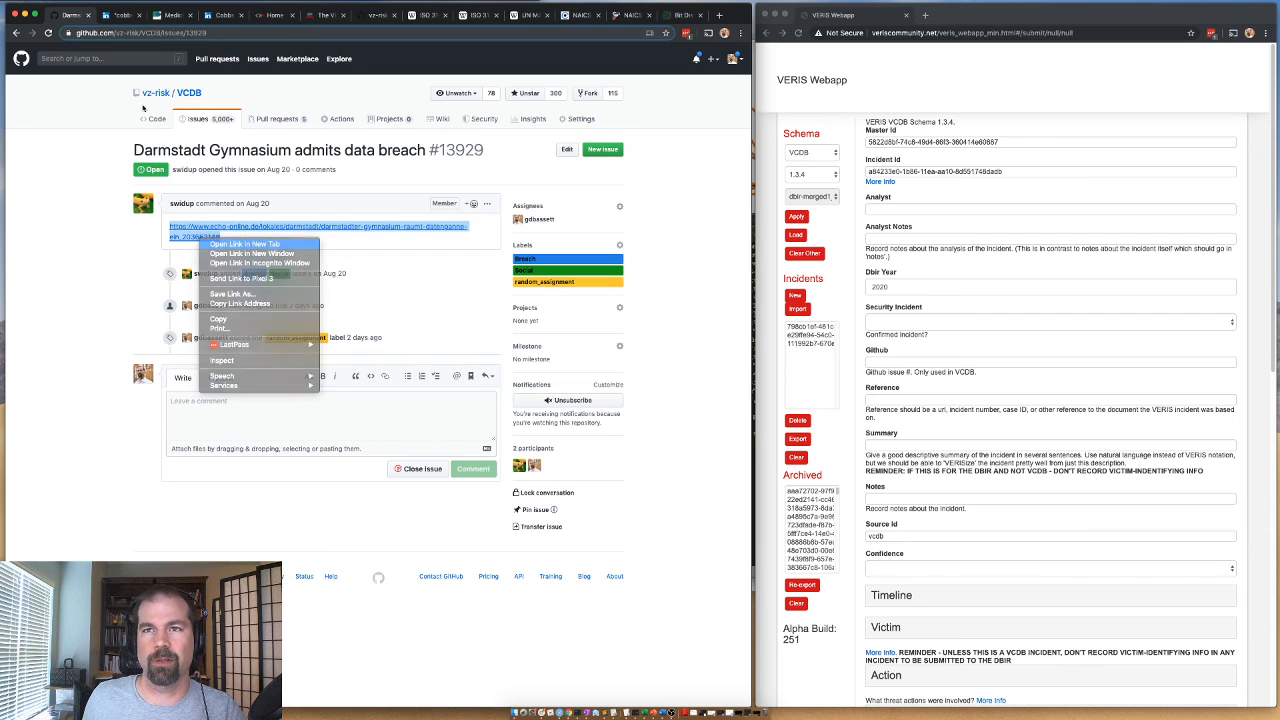
{"action": "left_click", "coordinate": [114, 15]}
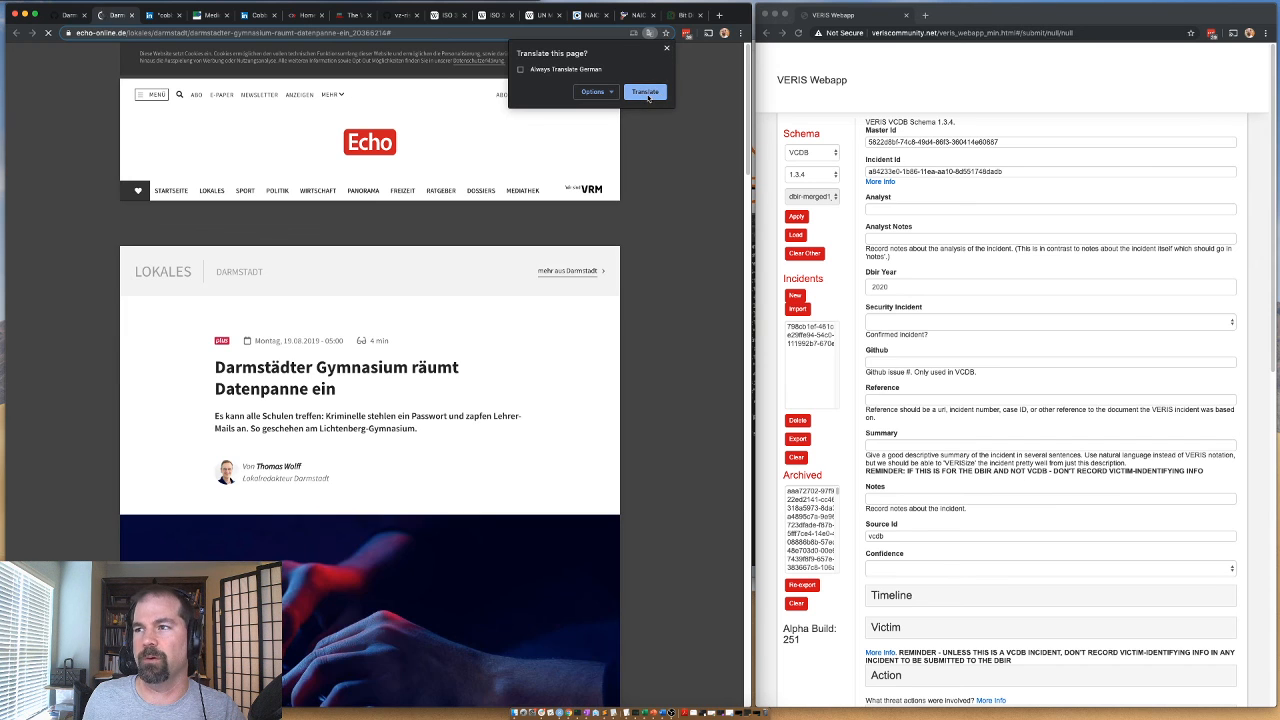
{"action": "left_click", "coordinate": [646, 92]}
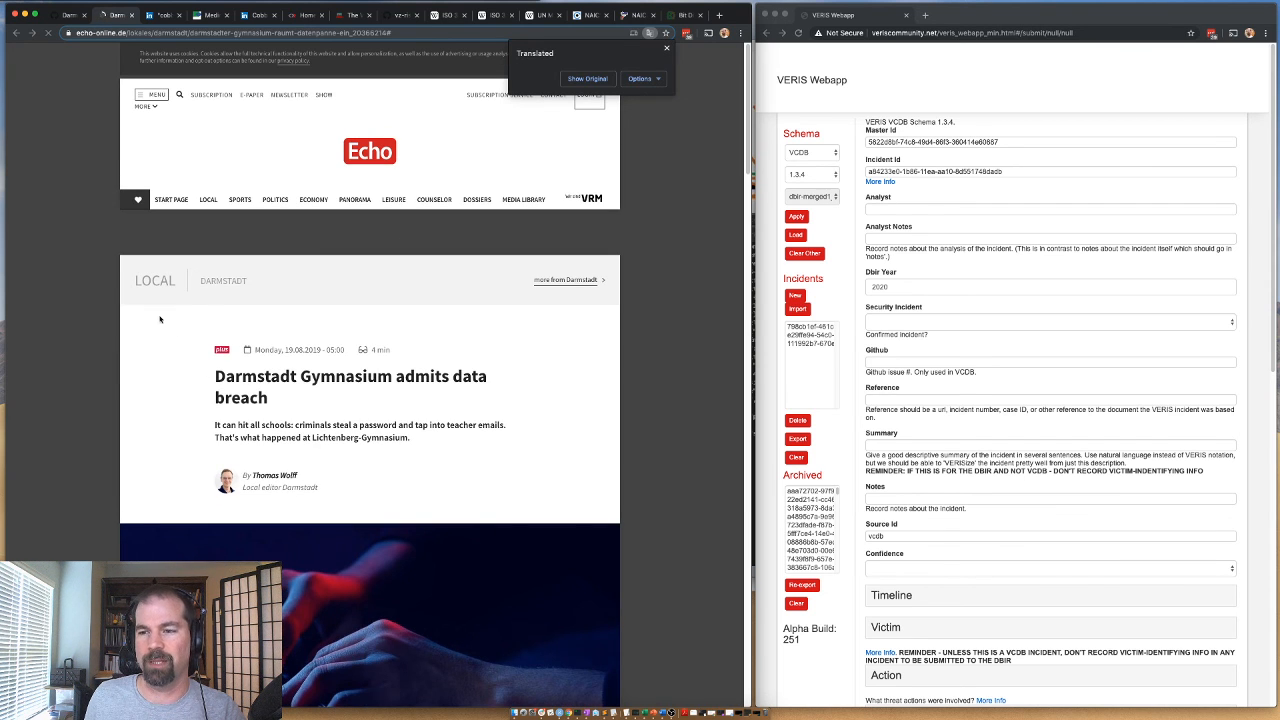
{"action": "scroll", "coordinate": [120, 408], "scroll_direction": "down", "scroll_amount": 1}
{"action": "scroll", "coordinate": [118, 325], "scroll_direction": "down", "scroll_amount": 1}
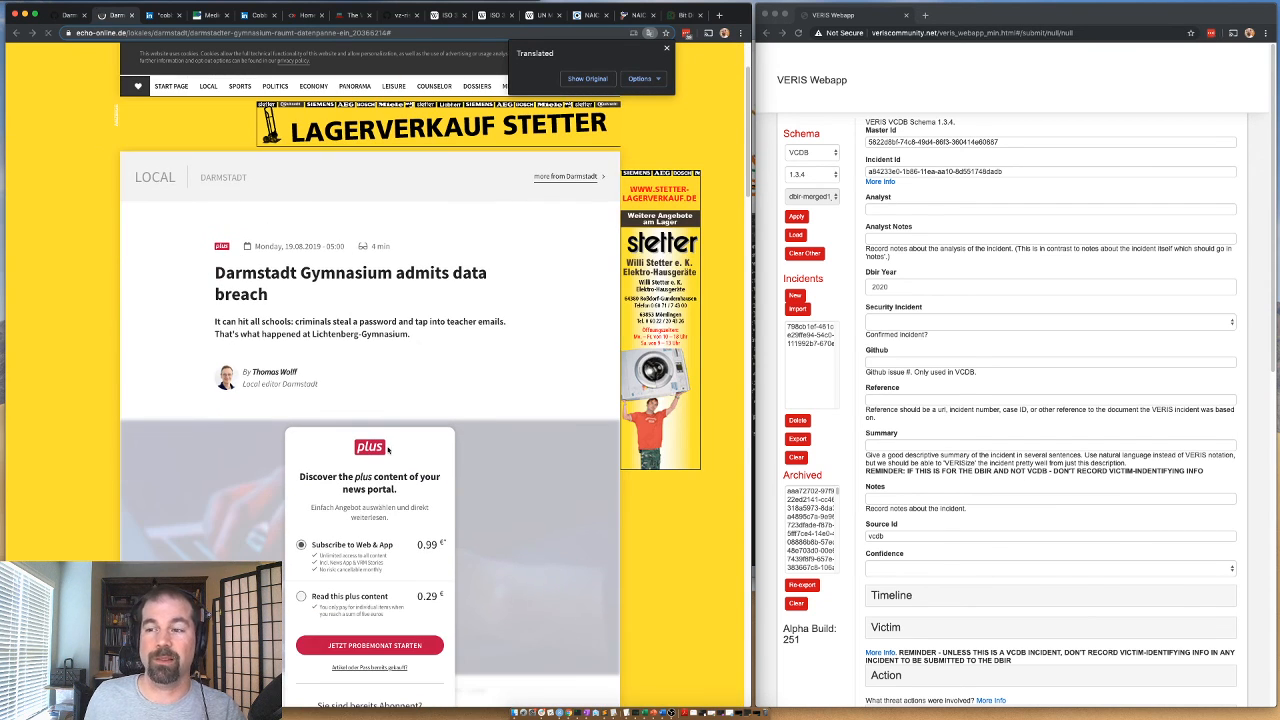
{"action": "scroll", "coordinate": [269, 422], "scroll_direction": "down", "scroll_amount": 1}
{"action": "scroll", "coordinate": [345, 322], "scroll_direction": "down", "scroll_amount": 1}
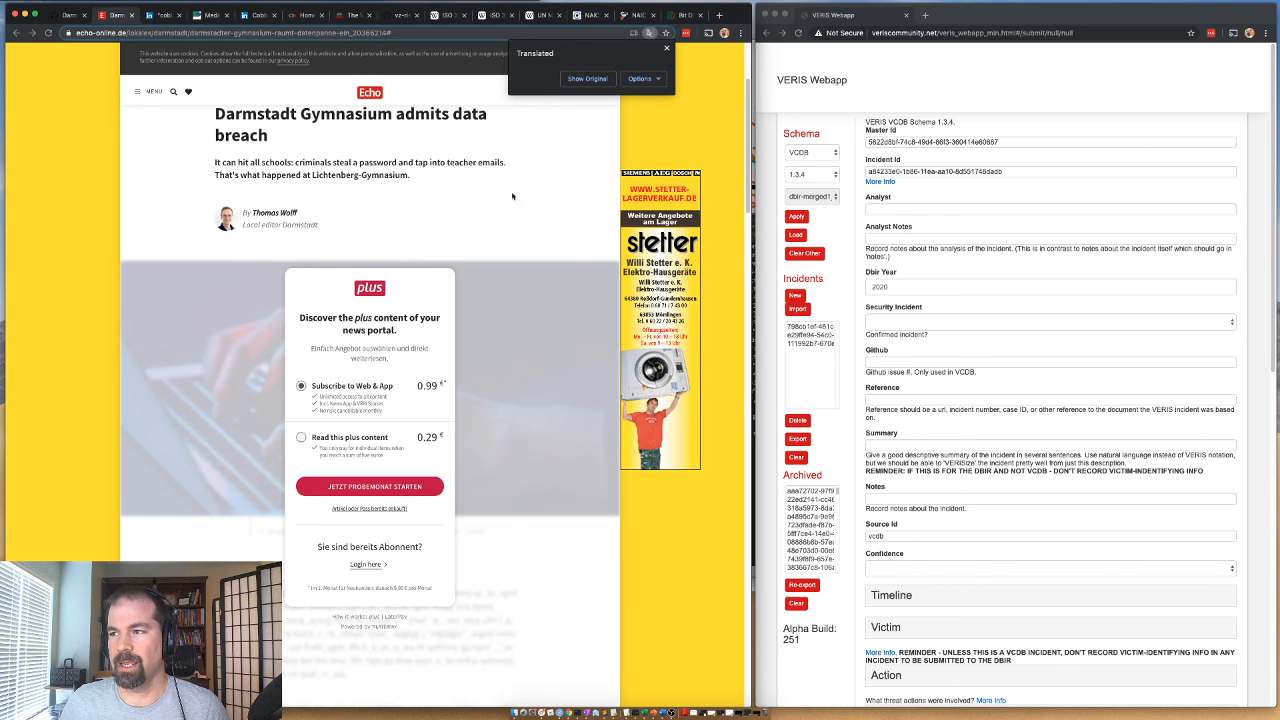
Return to GitHub issue #13929 and select its title text.
{"action": "left_click", "coordinate": [73, 13]}
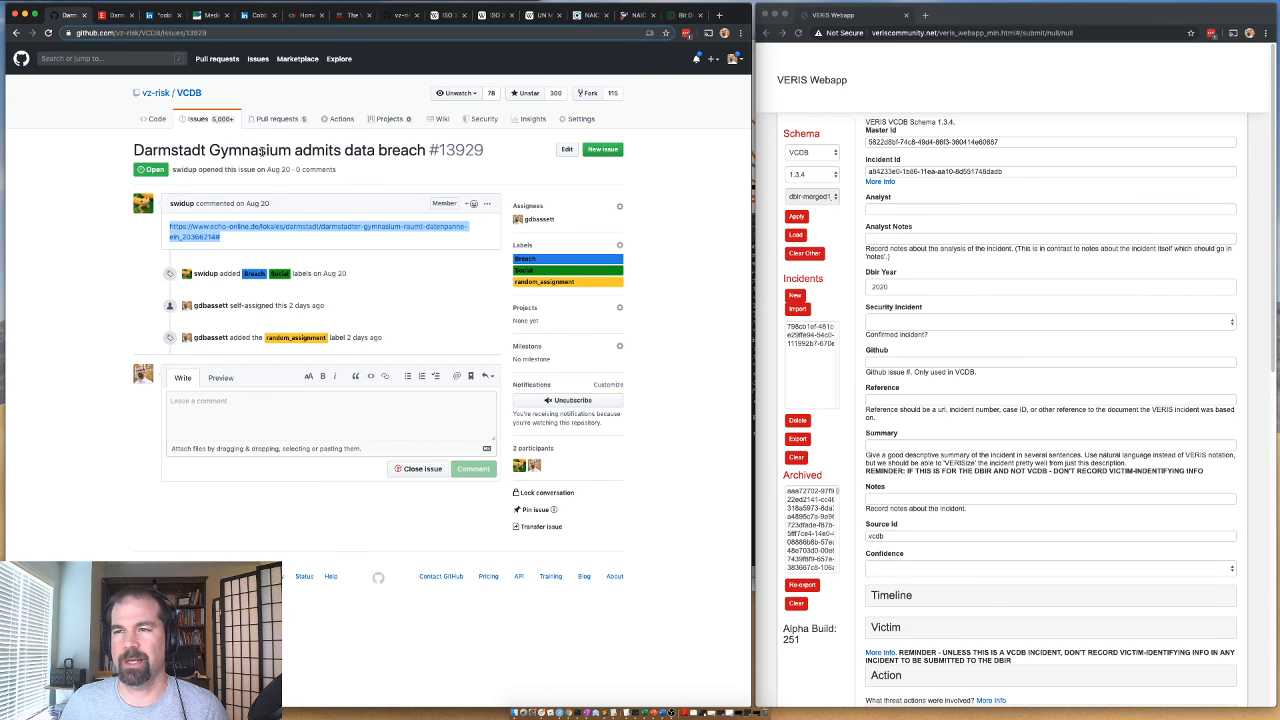
{"action": "left_click_drag", "start_coordinate": [133, 149], "coordinate": [430, 150]}
{"action": "key", "text": "ctrl+c"}
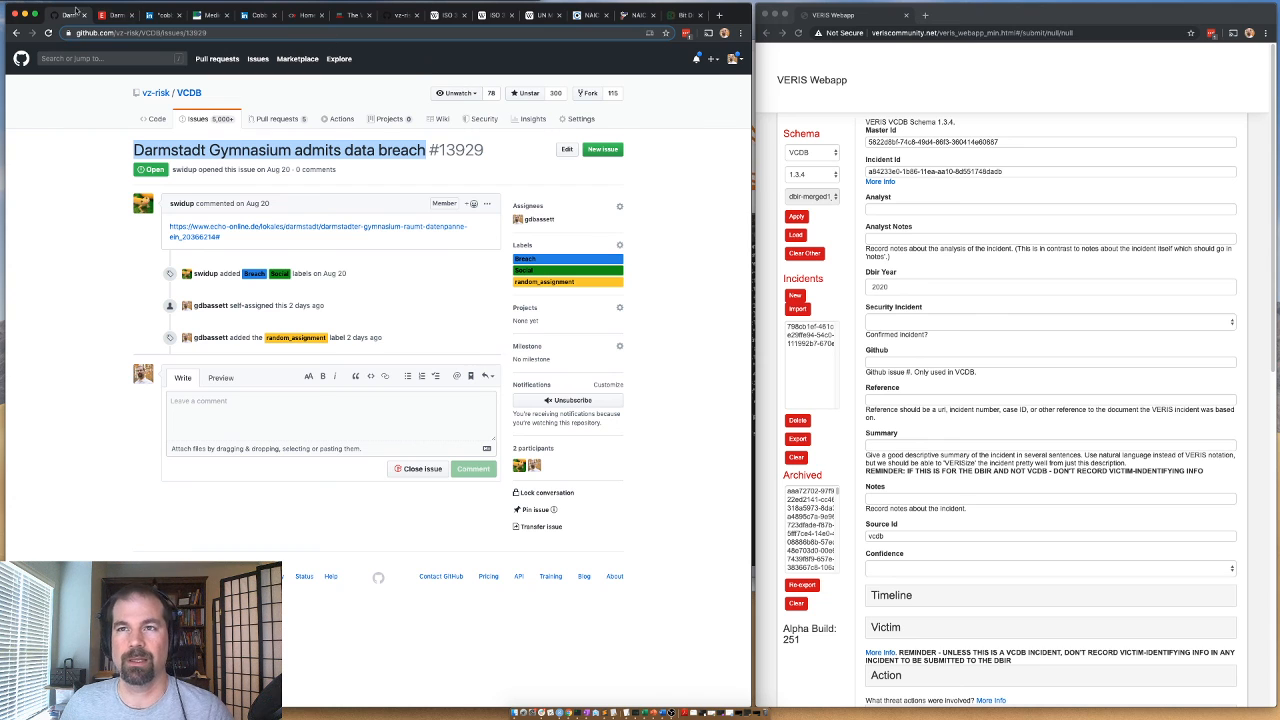
Find the open Cobbs Allen website page and take it back to its Google search results.
{"action": "left_click", "coordinate": [262, 18]}
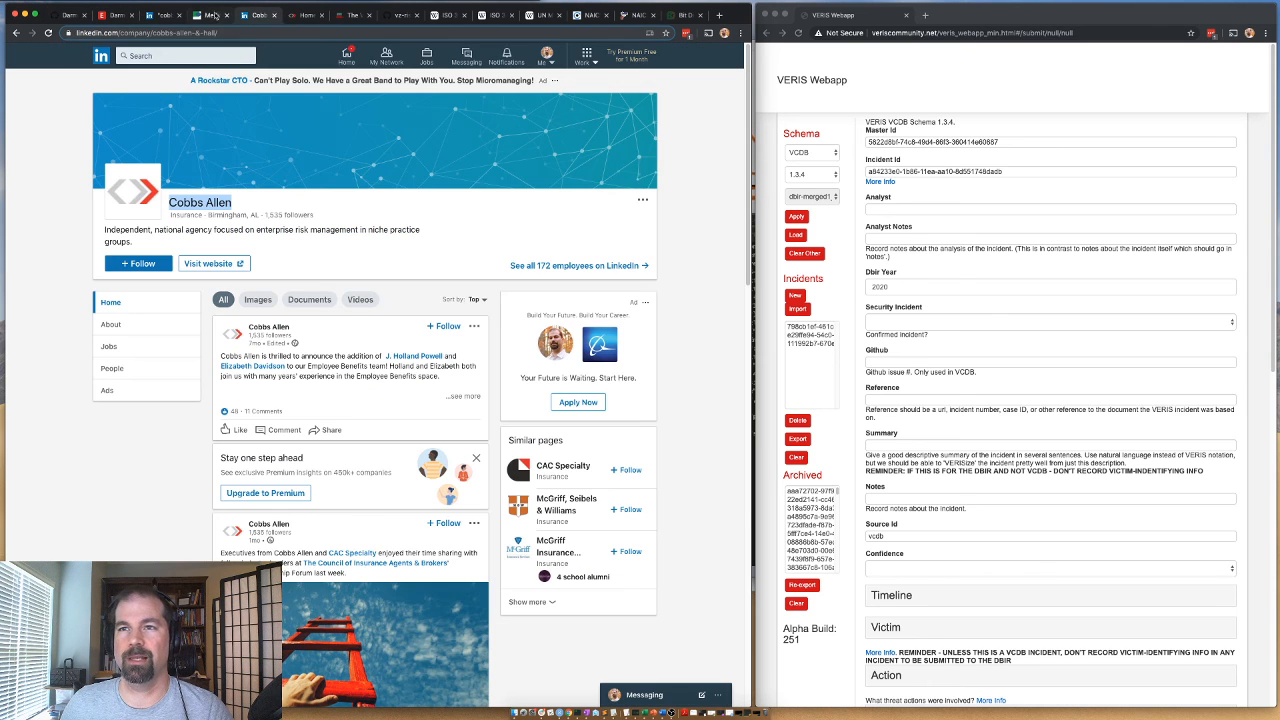
{"action": "left_click", "coordinate": [213, 15]}
{"action": "left_click", "coordinate": [304, 16]}
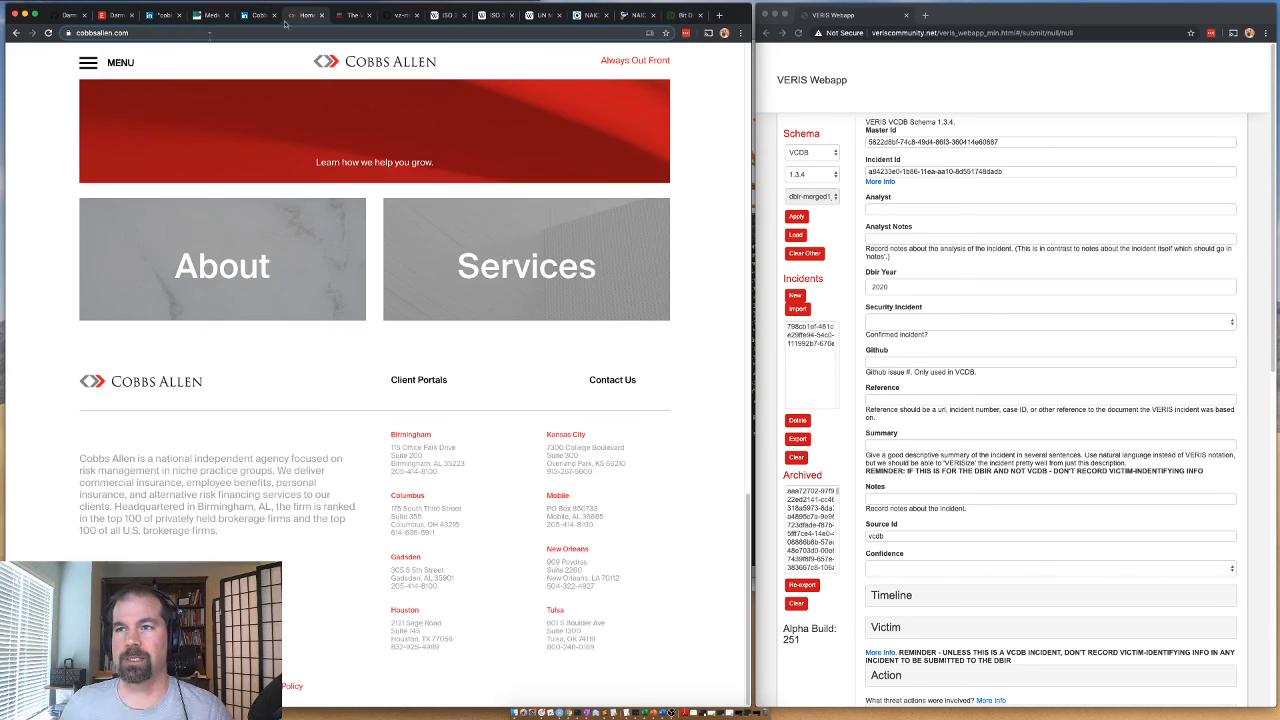
{"action": "left_click", "coordinate": [17, 35]}
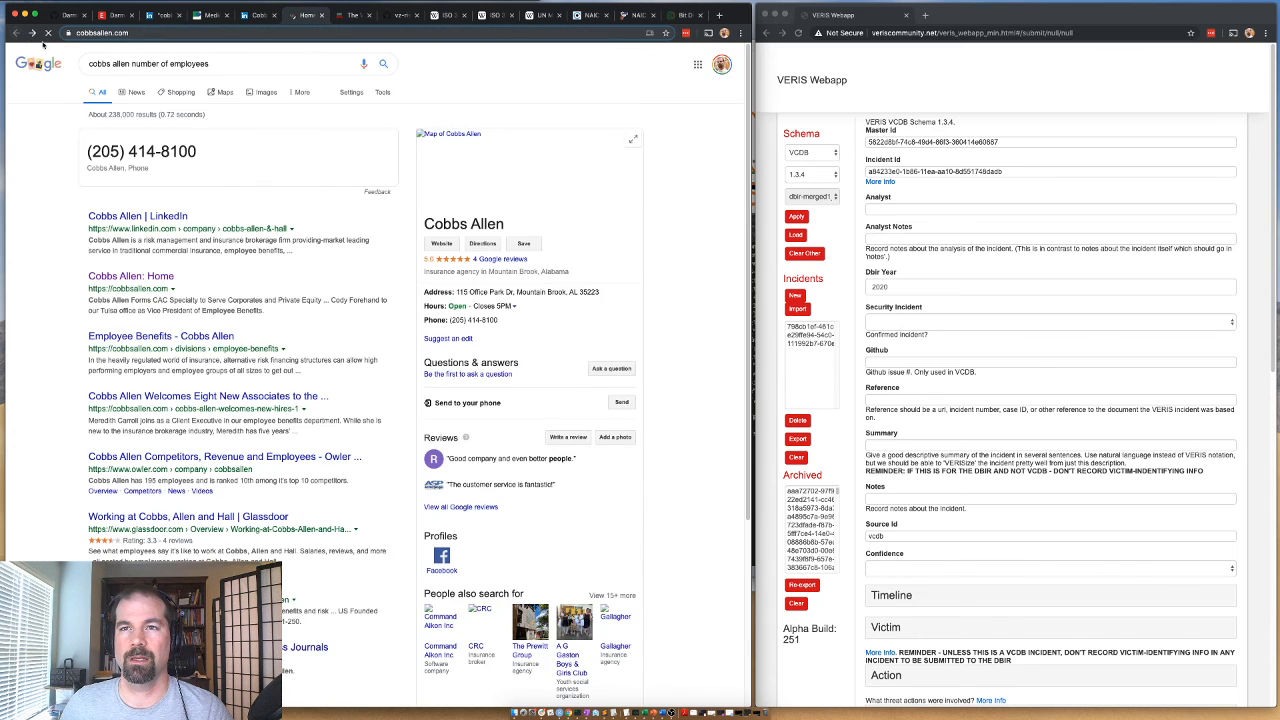
{"action": "left_click", "coordinate": [33, 33]}
{"action": "left_click", "coordinate": [18, 34]}
{"action": "triple_click", "coordinate": [196, 66]}
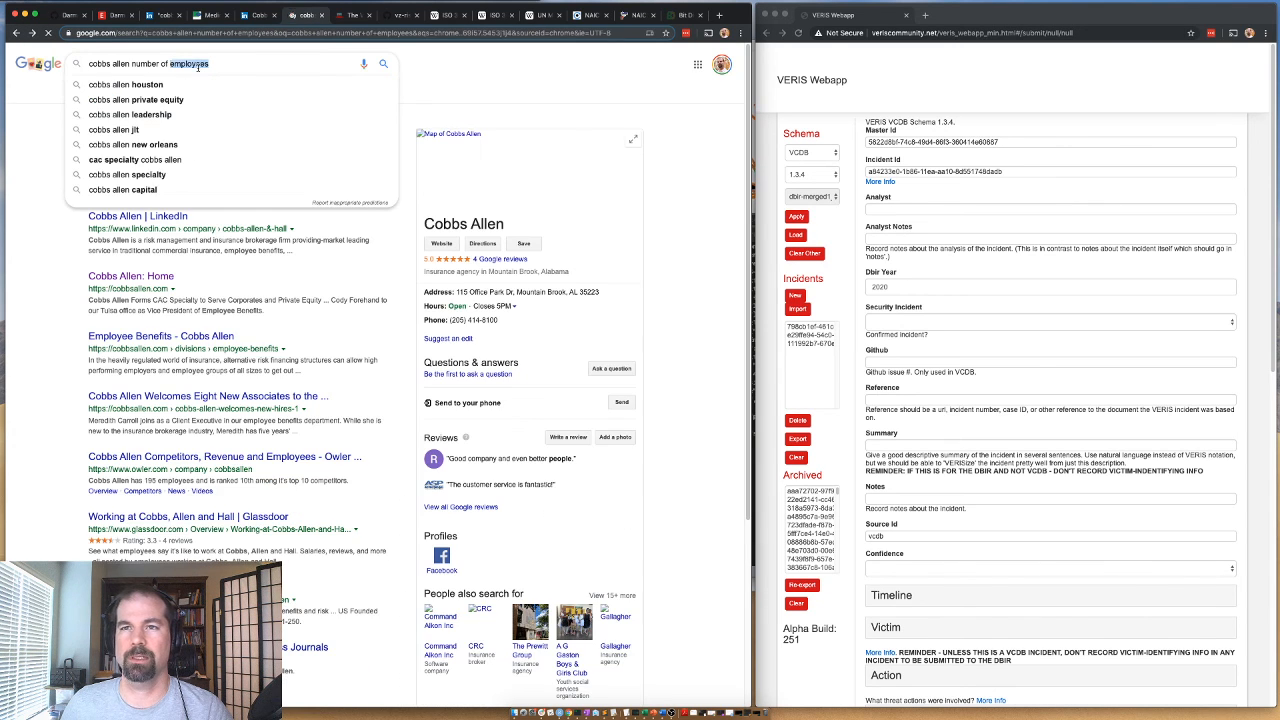
{"action": "key", "text": "Escape"}
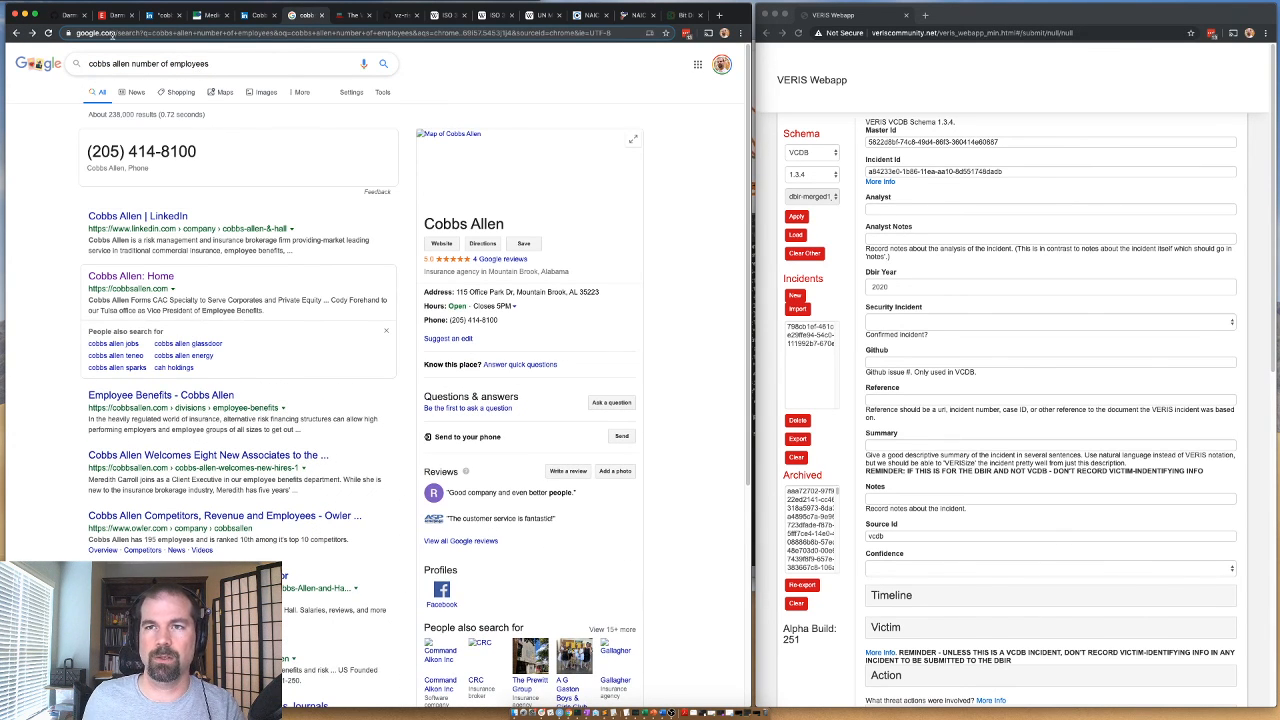
Copy the title "Darmstadt Gymnasium admits data breach" from the GitHub issue.
{"action": "left_click", "coordinate": [72, 15]}
{"action": "right_click", "coordinate": [228, 157]}
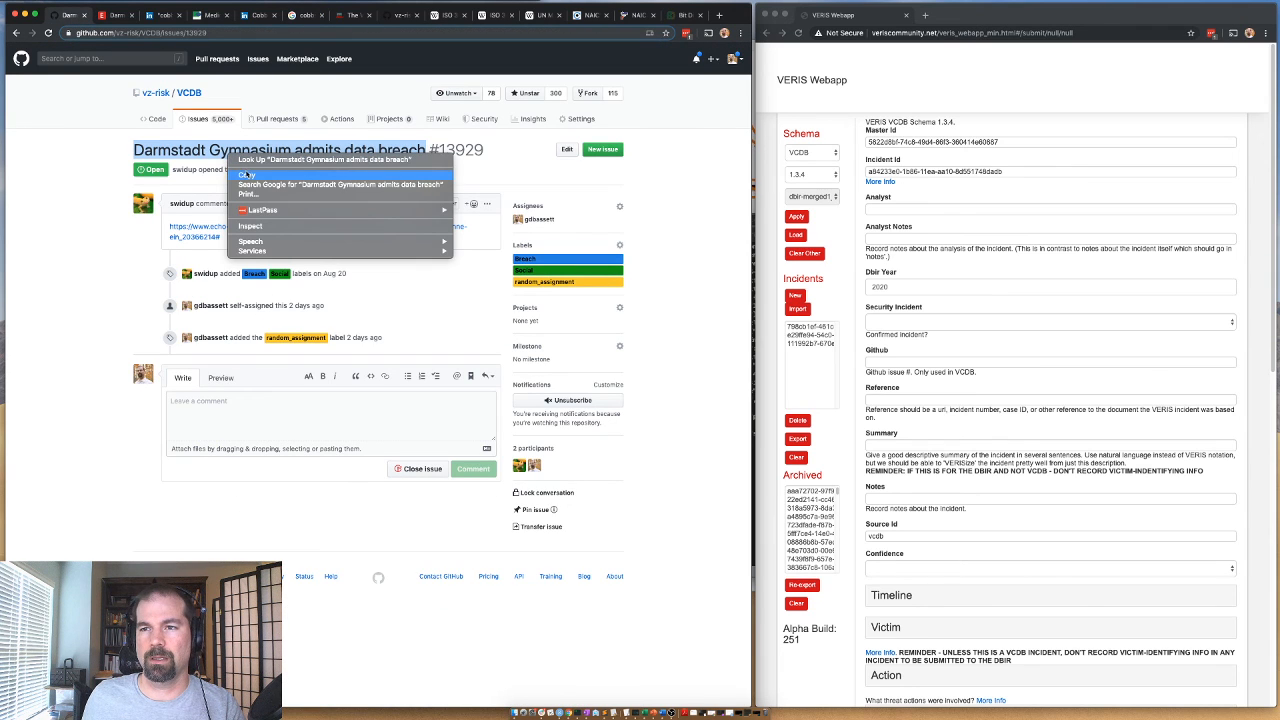
{"action": "left_click", "coordinate": [246, 175]}
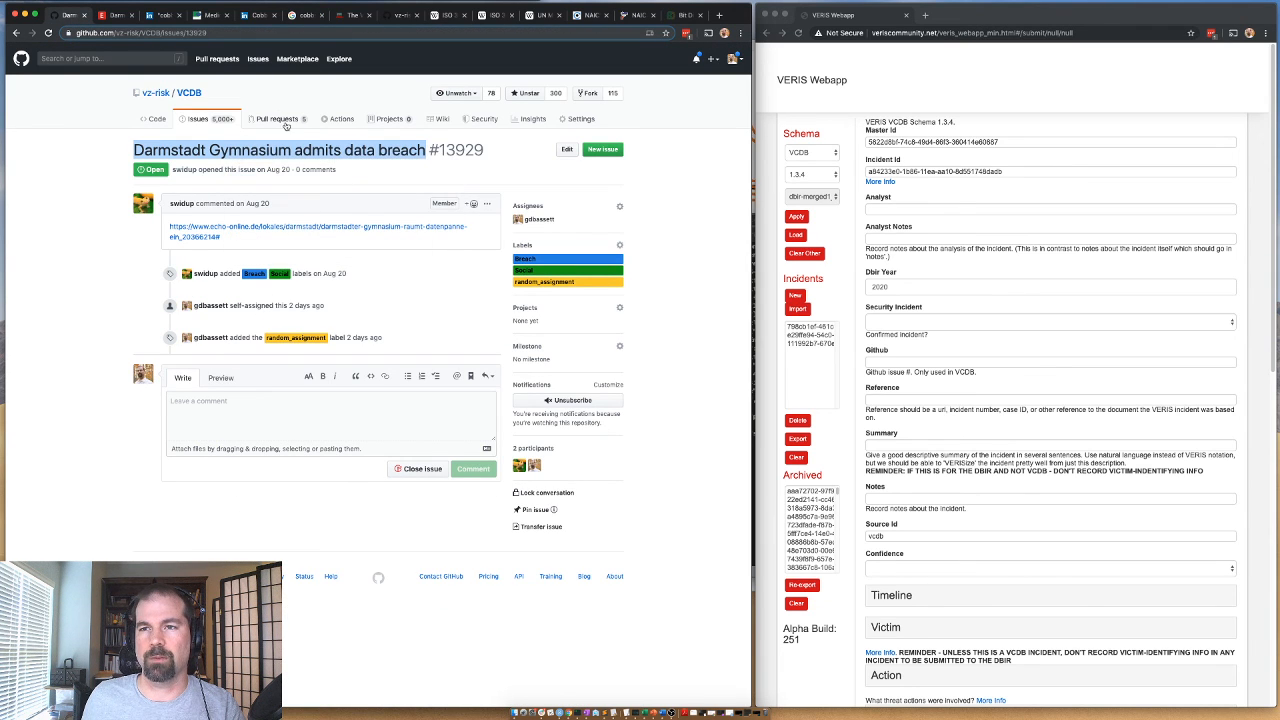
Search Google for "Darmstadt Gymnasium data breach", using the copied issue title without the word "admits".
{"action": "left_click", "coordinate": [305, 15]}
{"action": "triple_click", "coordinate": [180, 64]}
{"action": "key", "text": "ctrl+v"}
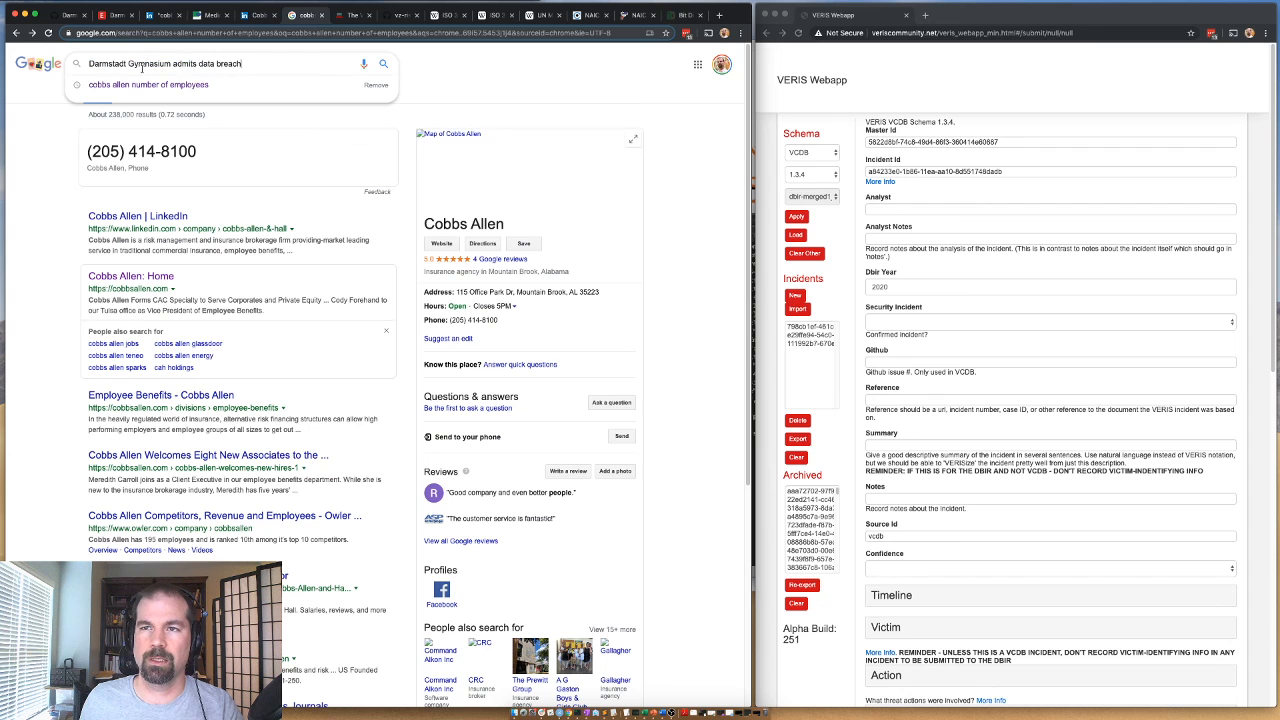
{"action": "double_click", "coordinate": [186, 63]}
{"action": "key", "text": "BackSpace"}
{"action": "key", "text": "Return"}
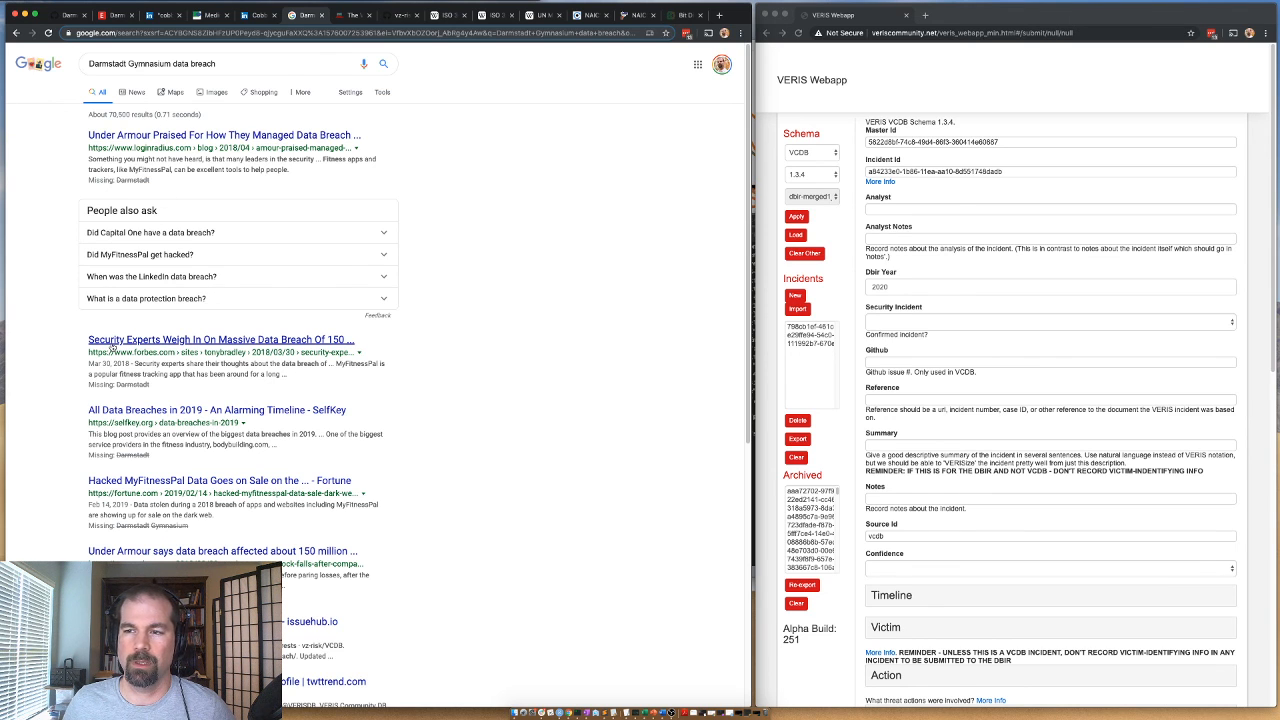
Look through the search results for another source on the Darmstadt Gymnasium breach, checking the issuehub.io result in a separate tab.
{"action": "scroll", "coordinate": [113, 344], "scroll_direction": "down", "scroll_amount": 1}
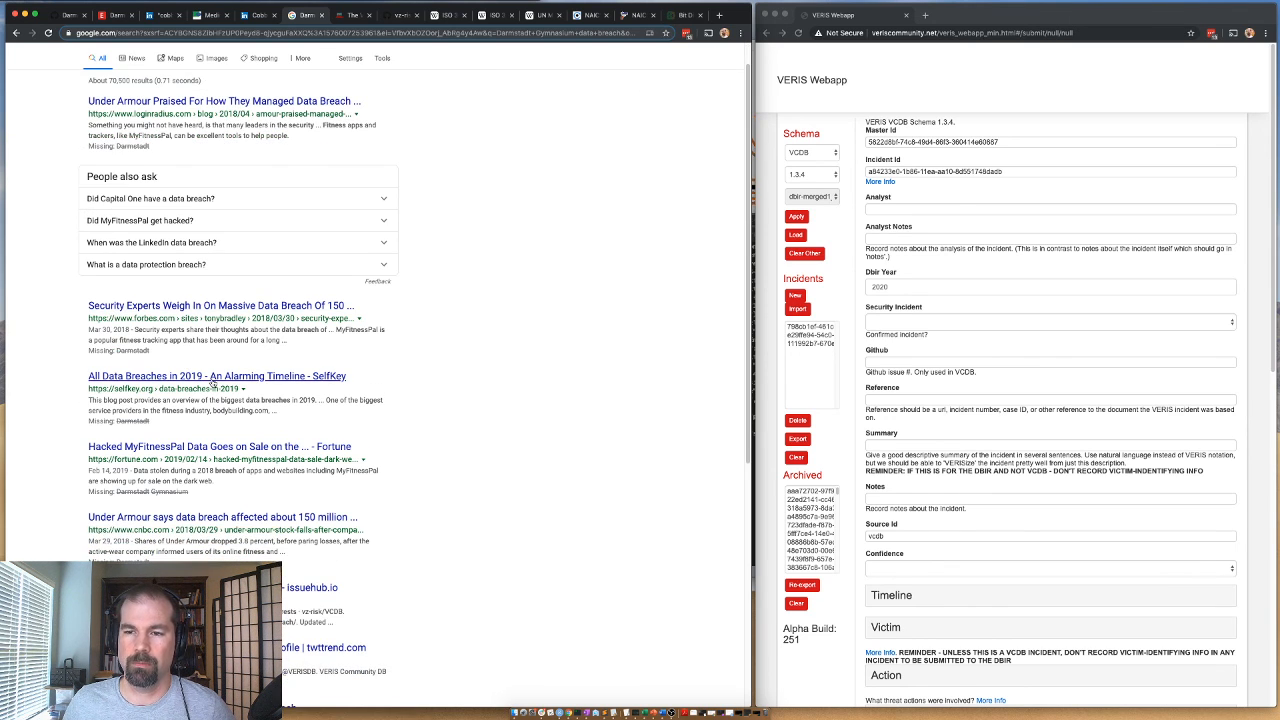
{"action": "scroll", "coordinate": [211, 383], "scroll_direction": "down", "scroll_amount": 2}
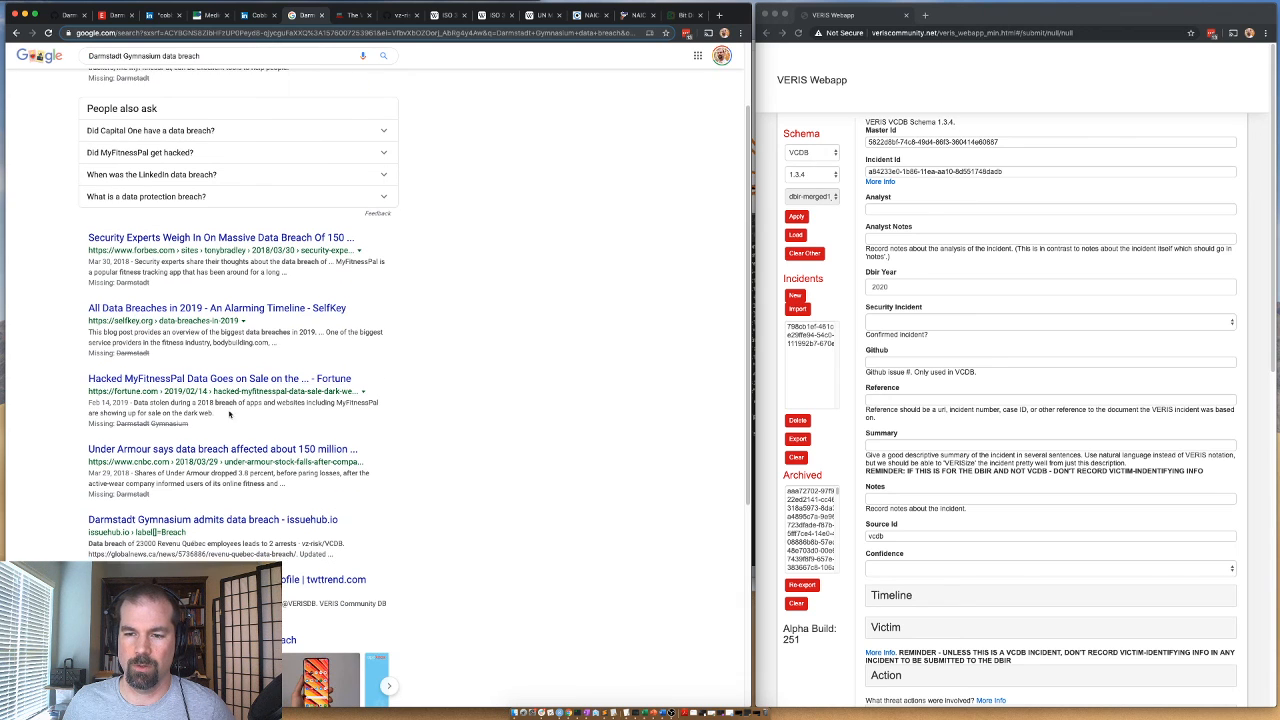
{"action": "scroll", "coordinate": [154, 524], "scroll_direction": "down", "scroll_amount": 2}
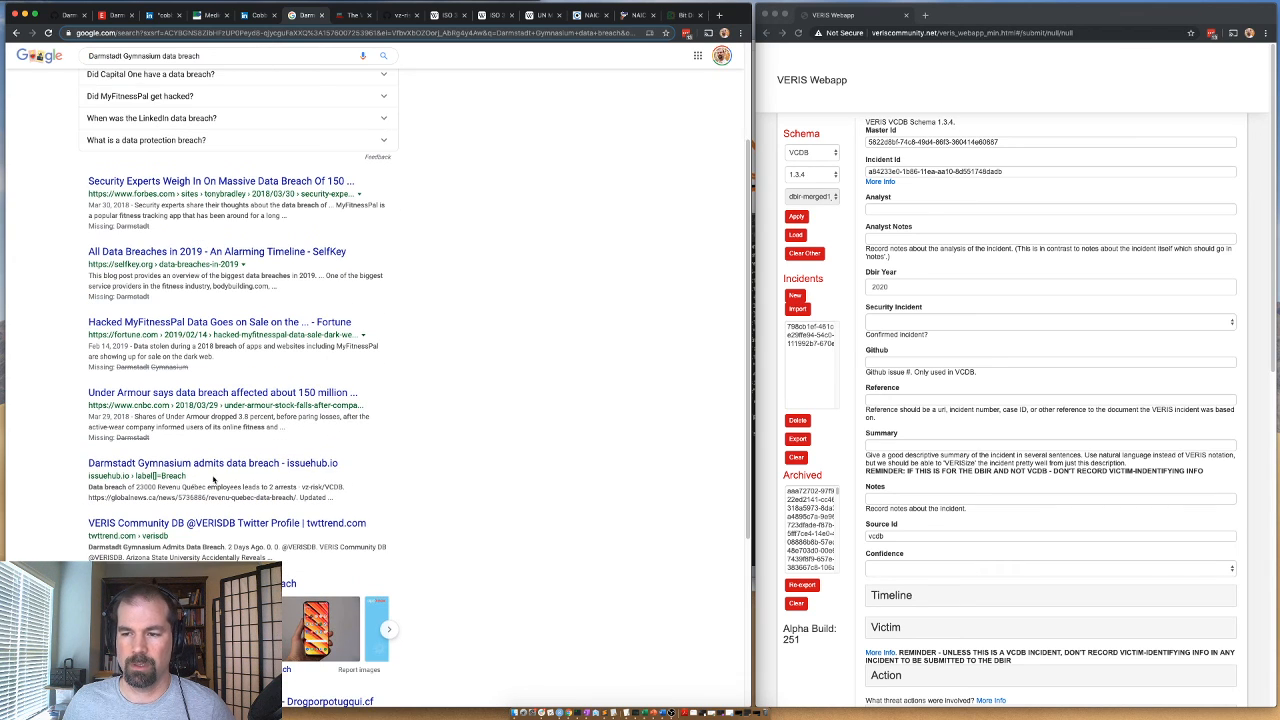
{"action": "right_click", "coordinate": [212, 463]}
{"action": "left_click", "coordinate": [237, 464]}
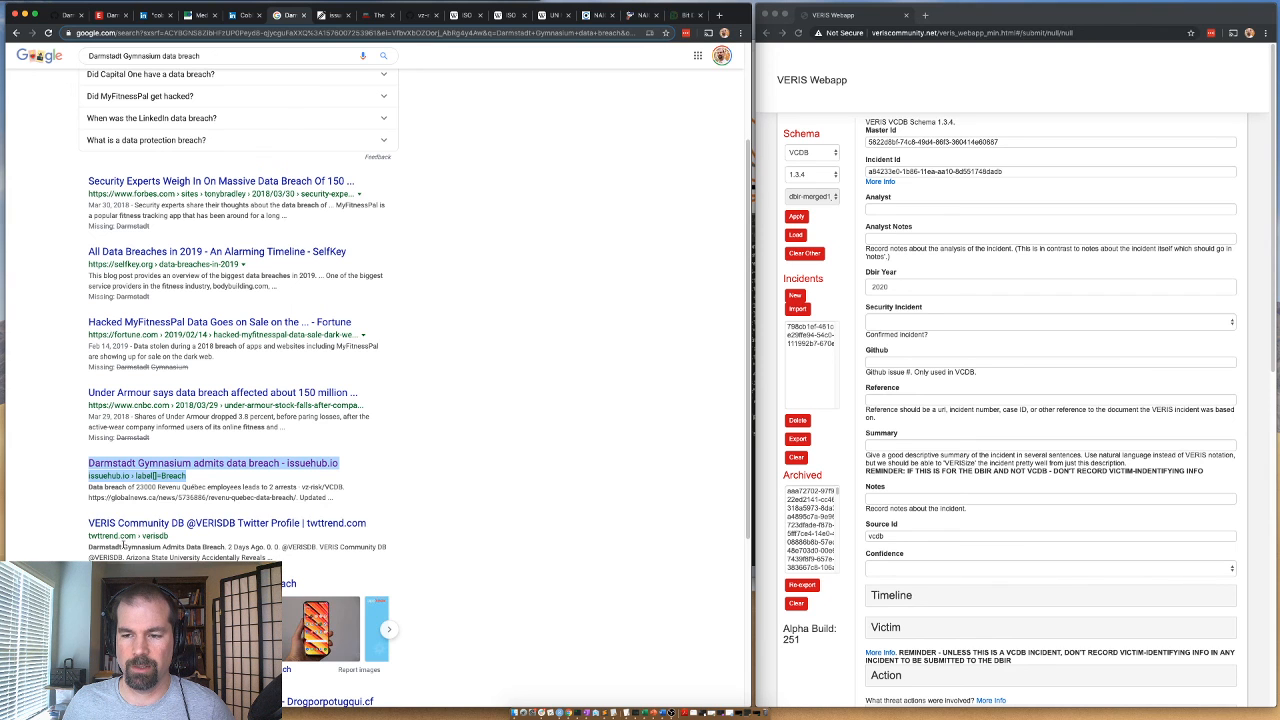
{"action": "key", "text": "ctrl+Tab"}
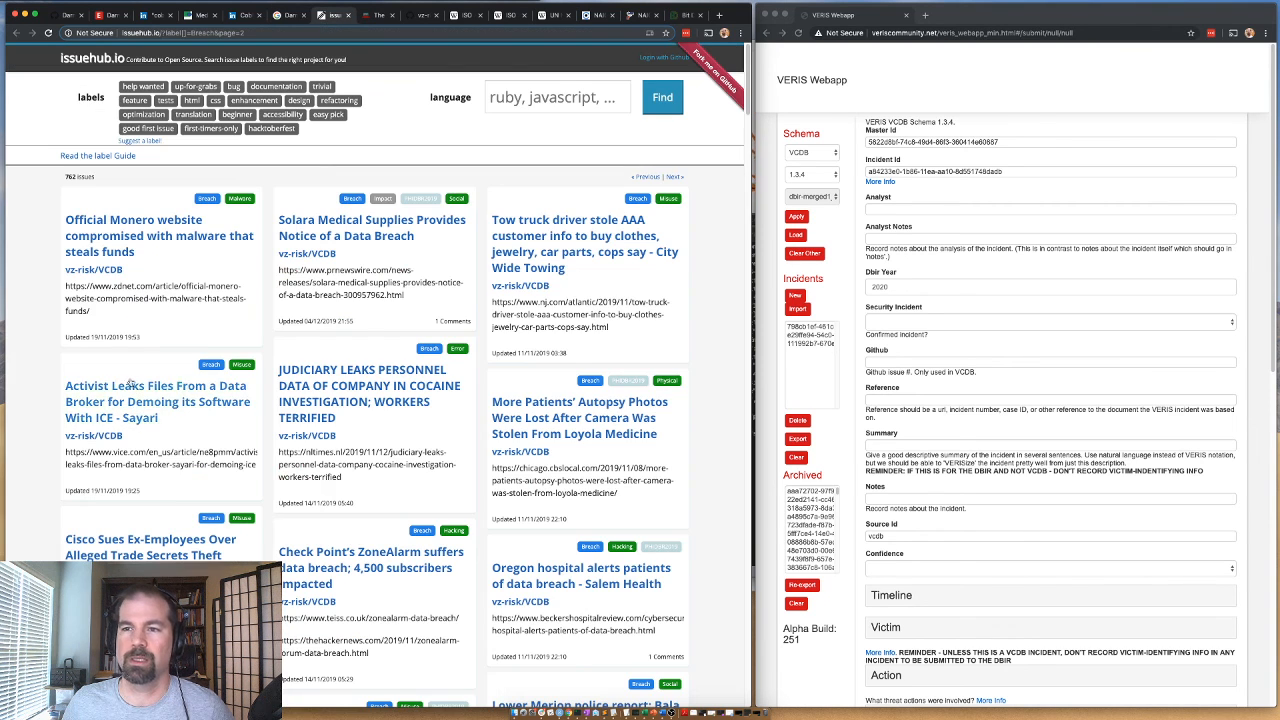
{"action": "key", "text": "ctrl+shift+Tab"}
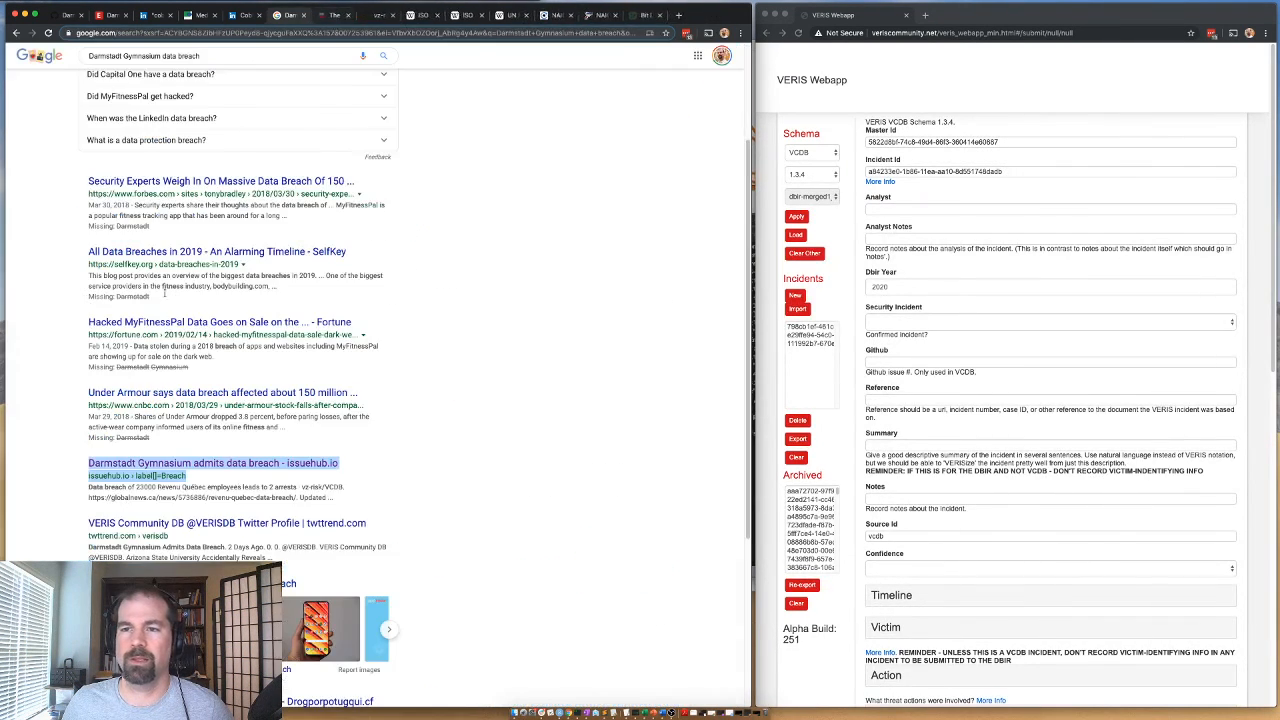
{"action": "scroll", "coordinate": [152, 487], "scroll_direction": "down", "scroll_amount": 5}
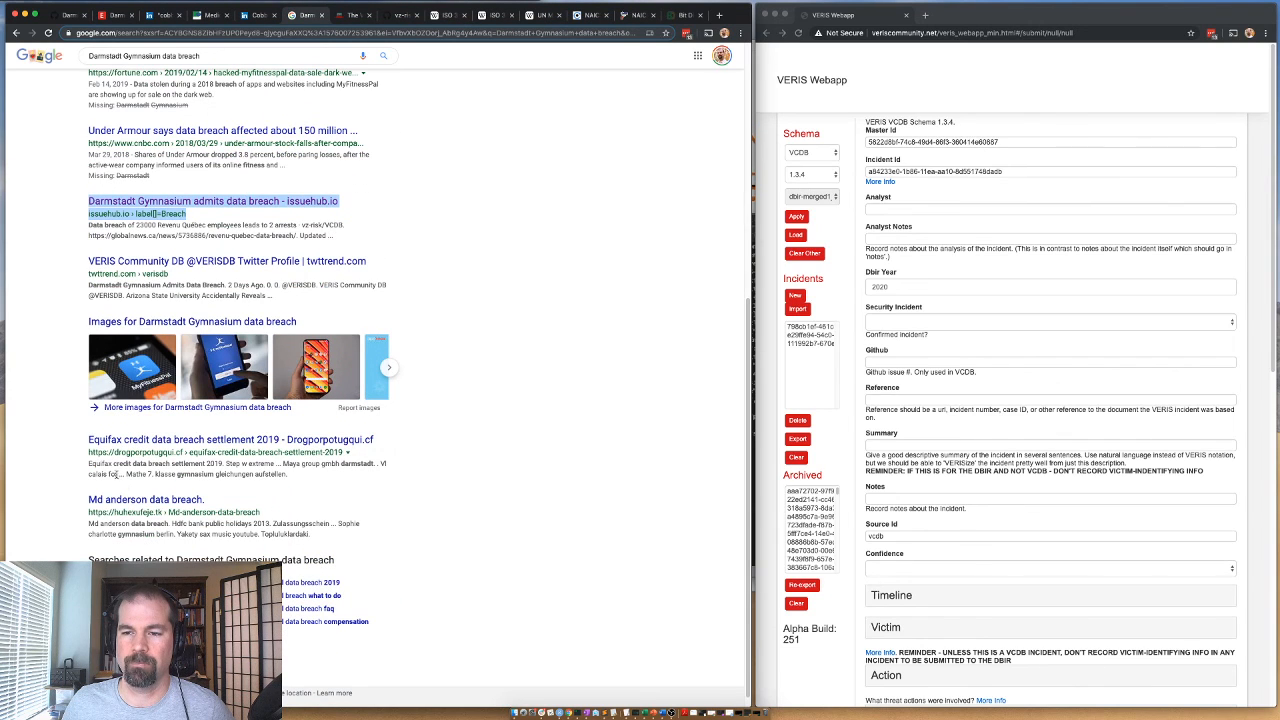
Add the Needs Details label to GitHub issue #13929 and clear its assignee.
{"action": "left_click", "coordinate": [62, 14]}
{"action": "left_click", "coordinate": [620, 246]}
{"action": "scroll", "coordinate": [532, 440], "scroll_direction": "down", "scroll_amount": 5}
{"action": "left_click", "coordinate": [519, 427]}
{"action": "key", "text": "Escape"}
{"action": "left_click", "coordinate": [619, 205]}
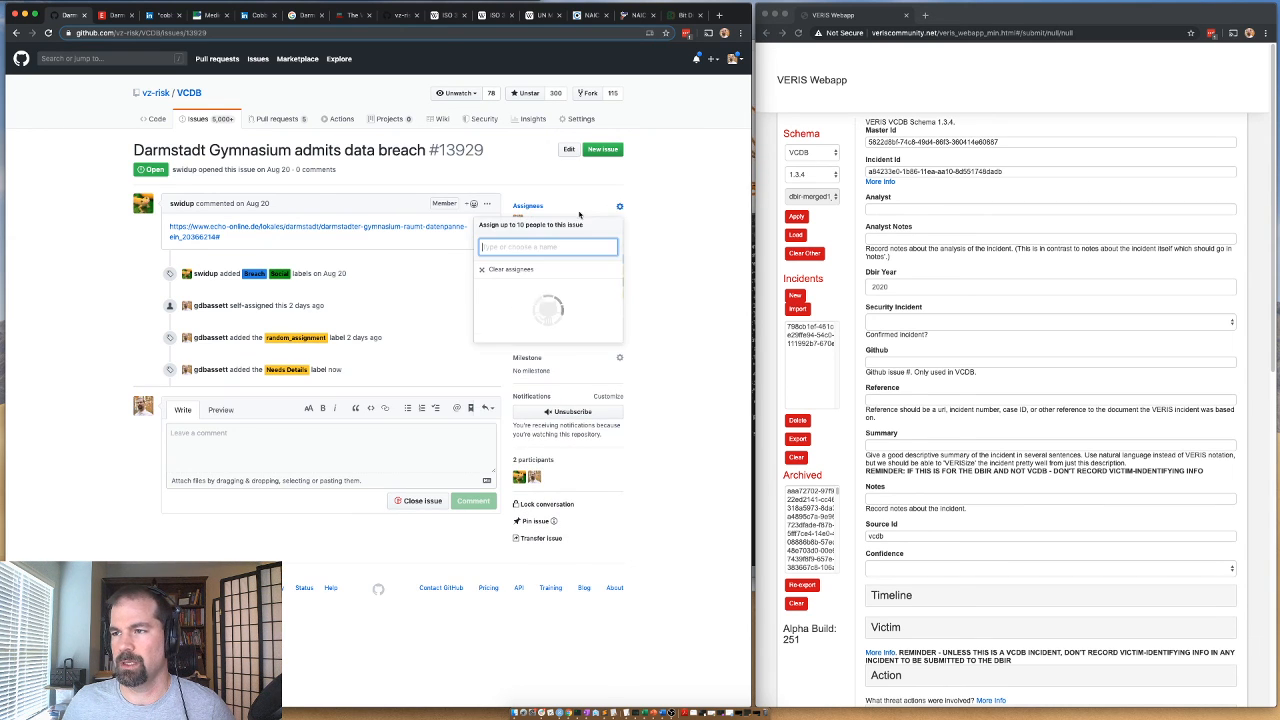
{"action": "left_click", "coordinate": [276, 444]}
Post the comment "News article requires paying to access. New freely available article or to purchase this one (in euros)." on the issue.
{"action": "left_click", "coordinate": [276, 444]}
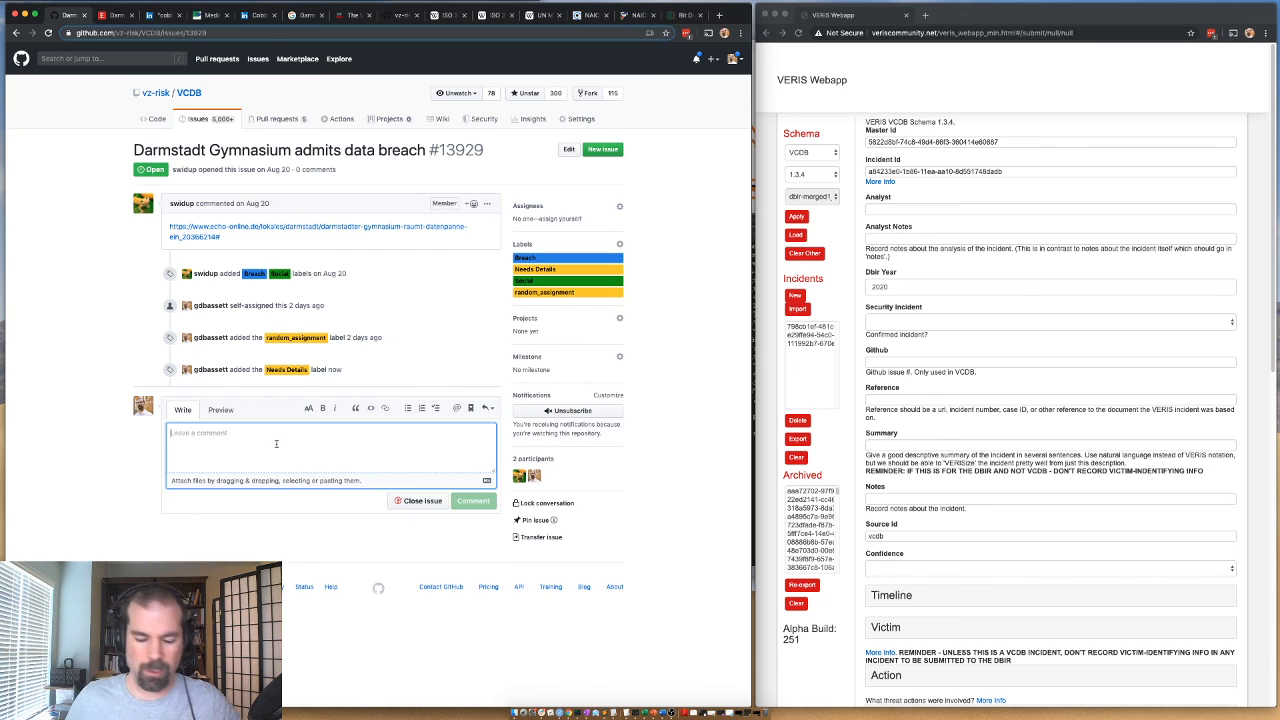
{"action": "type", "text": "News"}
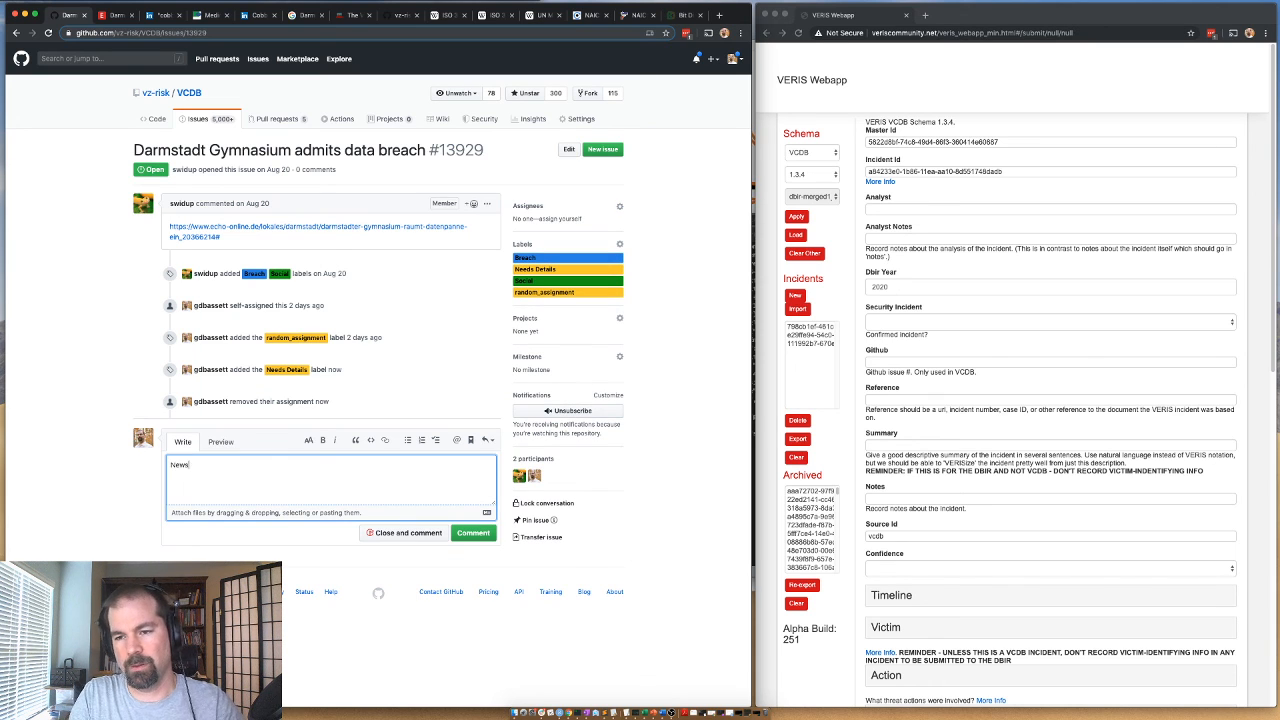
{"action": "type", "text": " article requires paying to acces"}
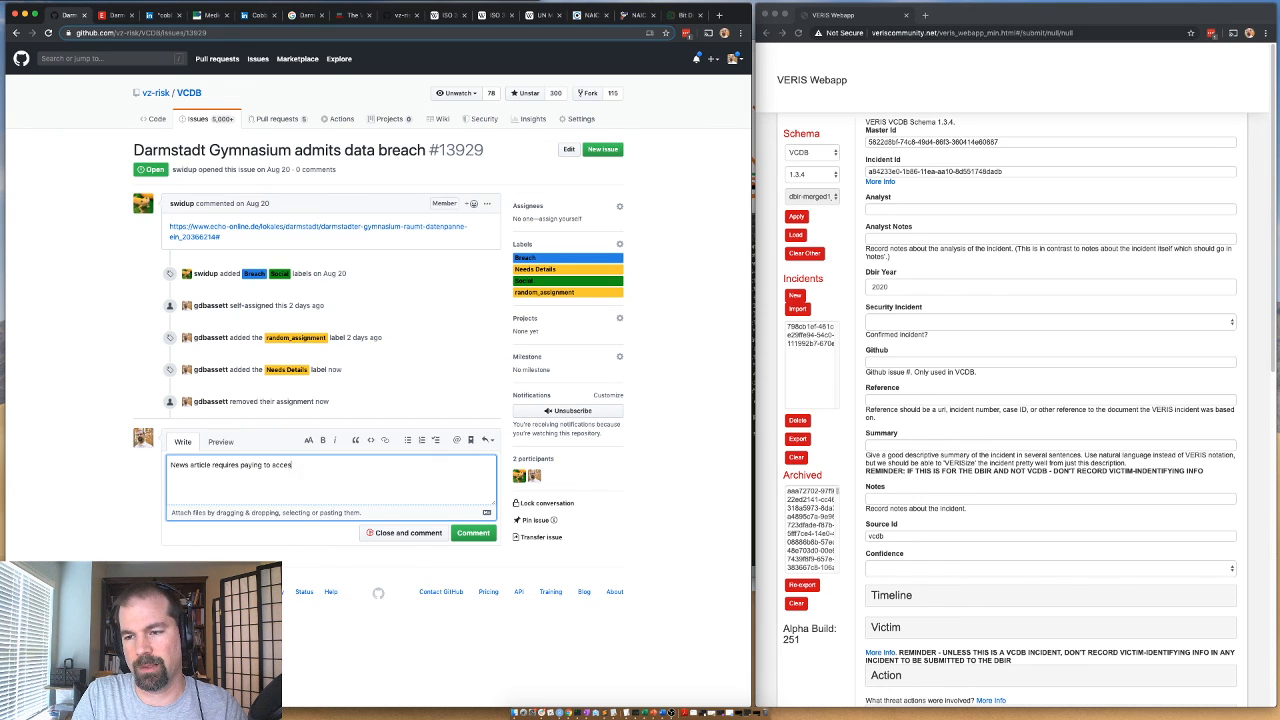
{"action": "type", "text": "s.  New"}
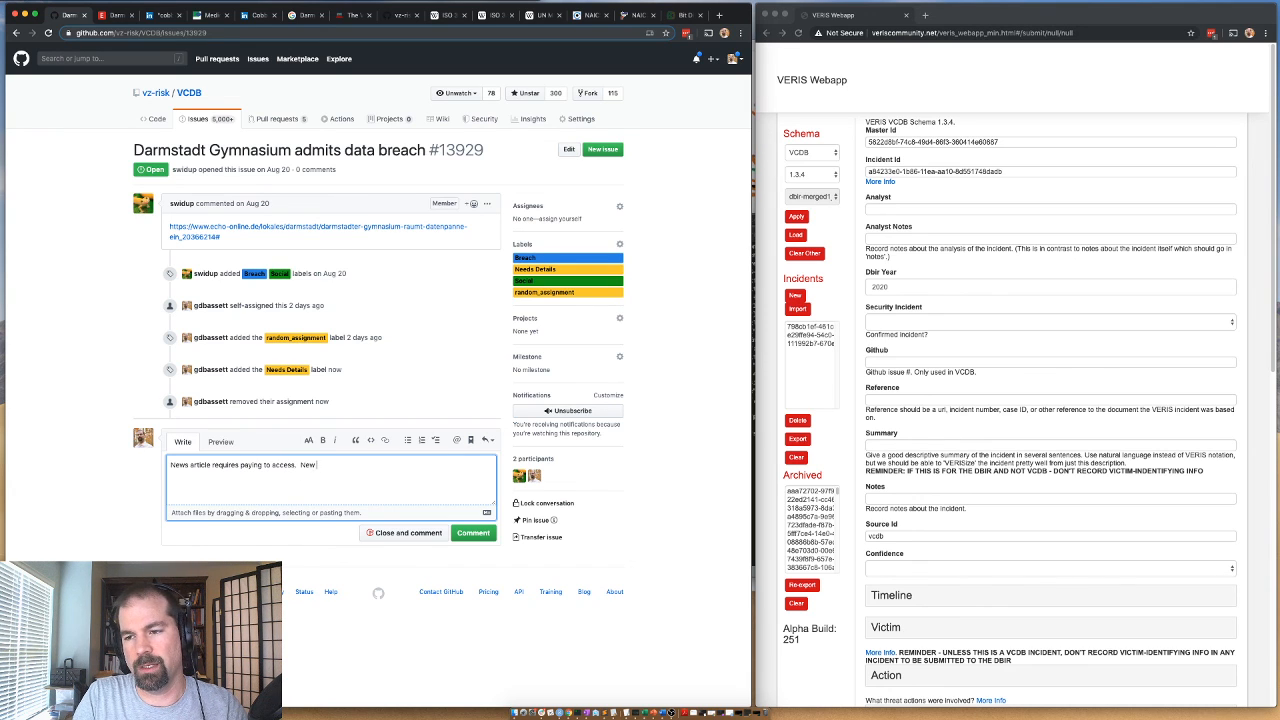
{"action": "type", "text": " freely avai"}
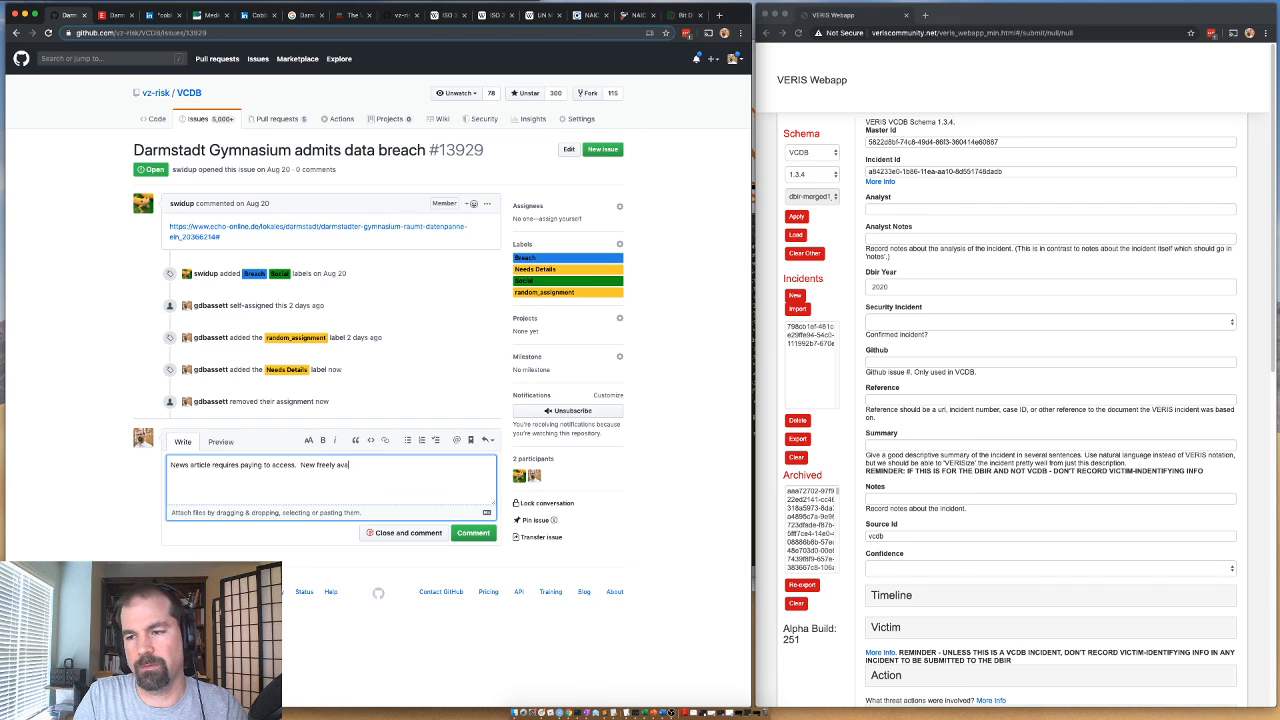
{"action": "type", "text": "lable article or to purchase this one"}
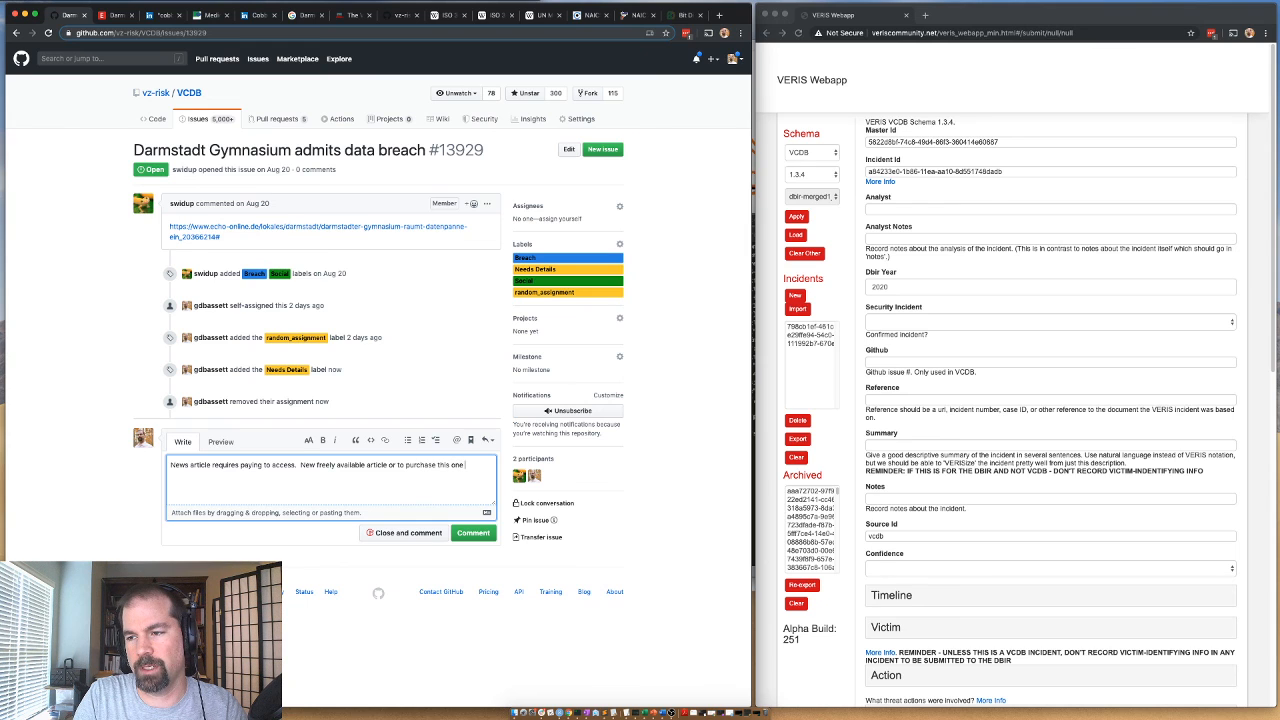
{"action": "type", "text": " (in euros"}
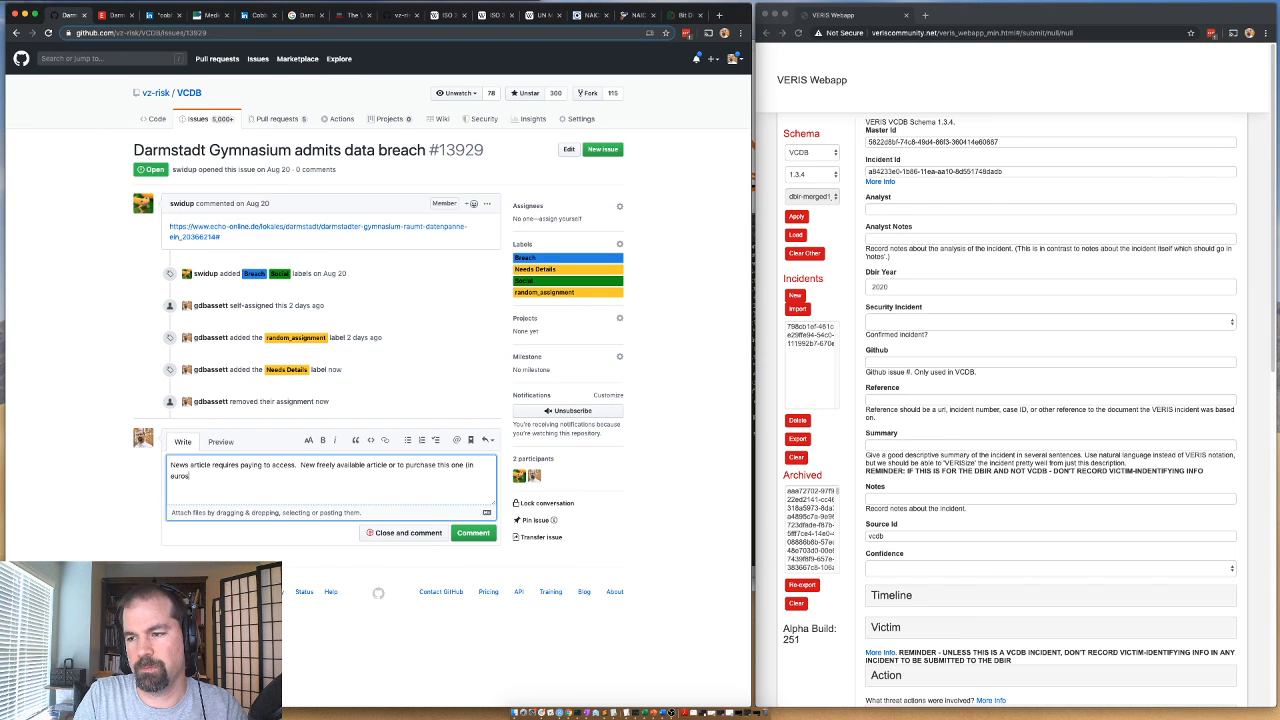
{"action": "type", "text": ")."}
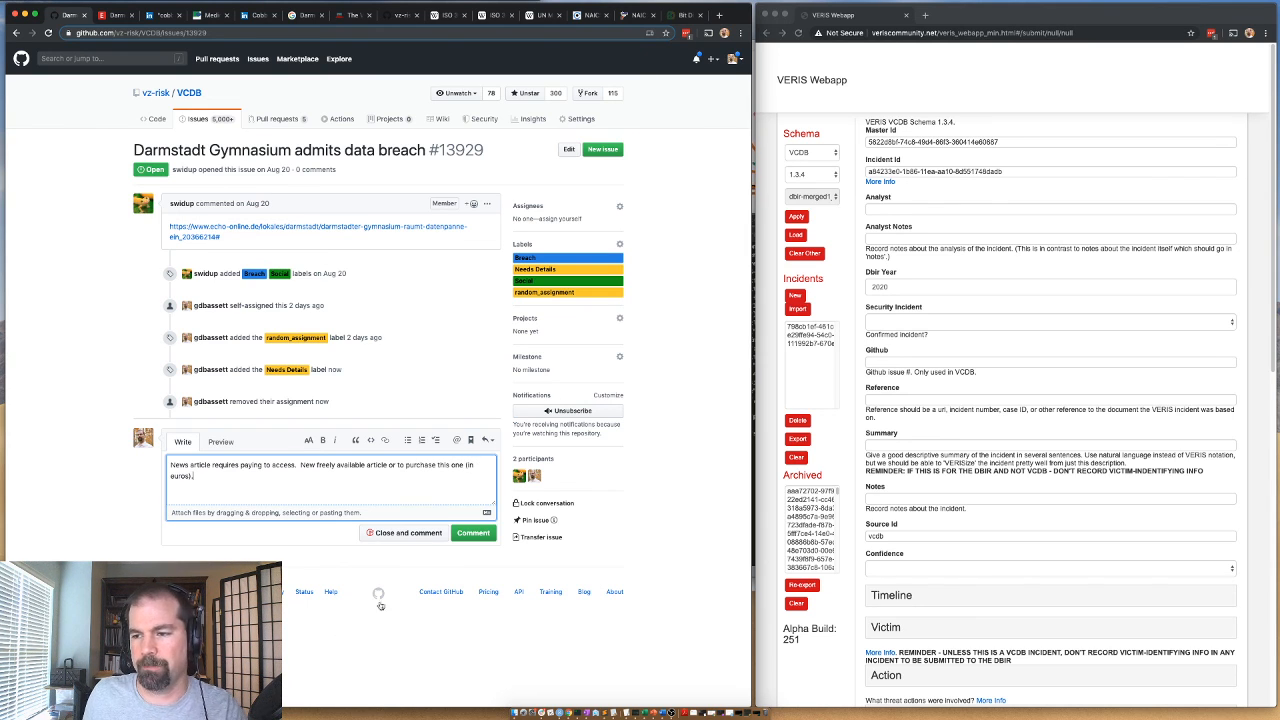
{"action": "left_click", "coordinate": [459, 533]}
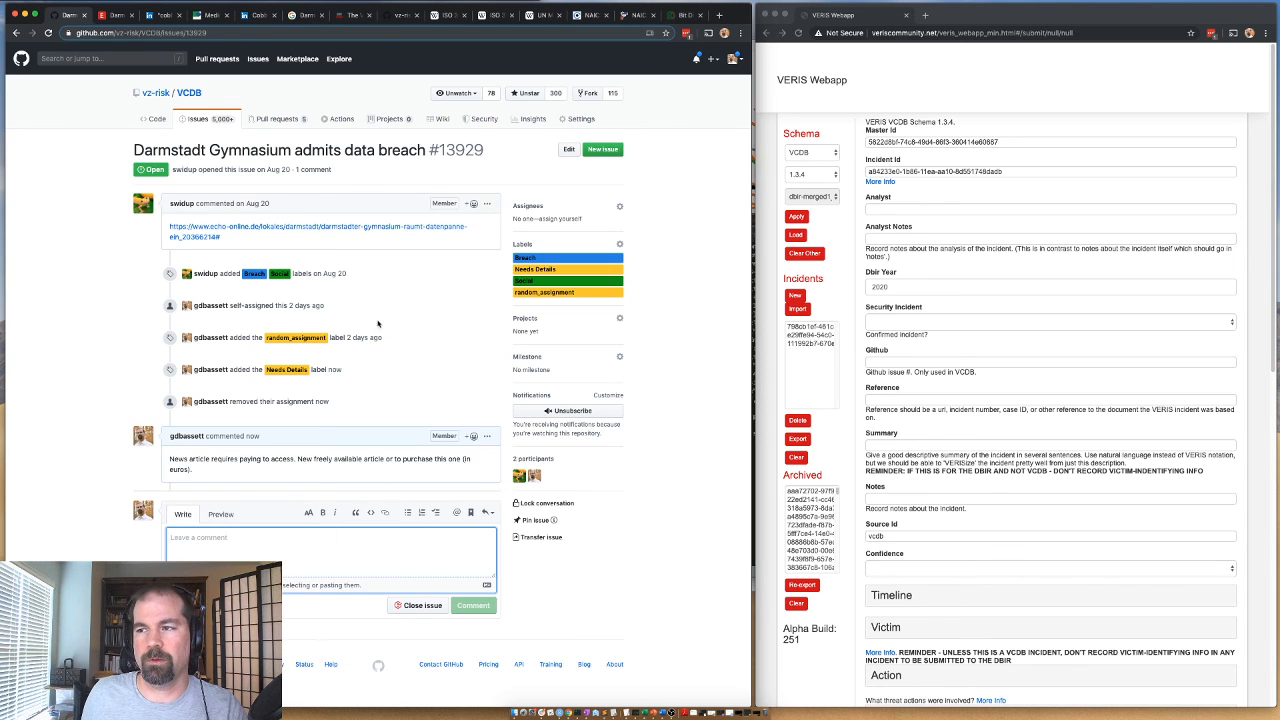
From the assigned issues list, open "OPP called over health bill leak, public sector staffer gone" and open its linked torontosun.com article in a new tab.
{"action": "left_click", "coordinate": [16, 33]}
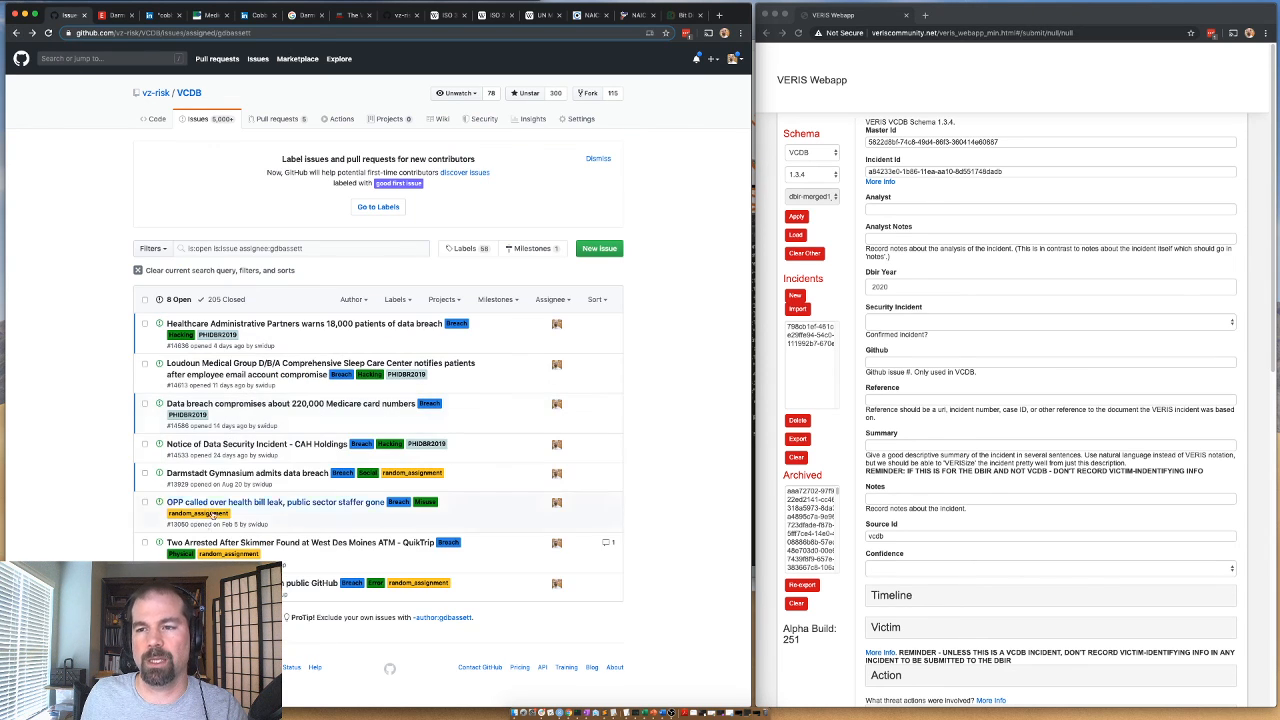
{"action": "mouse_move", "coordinate": [240, 505]}
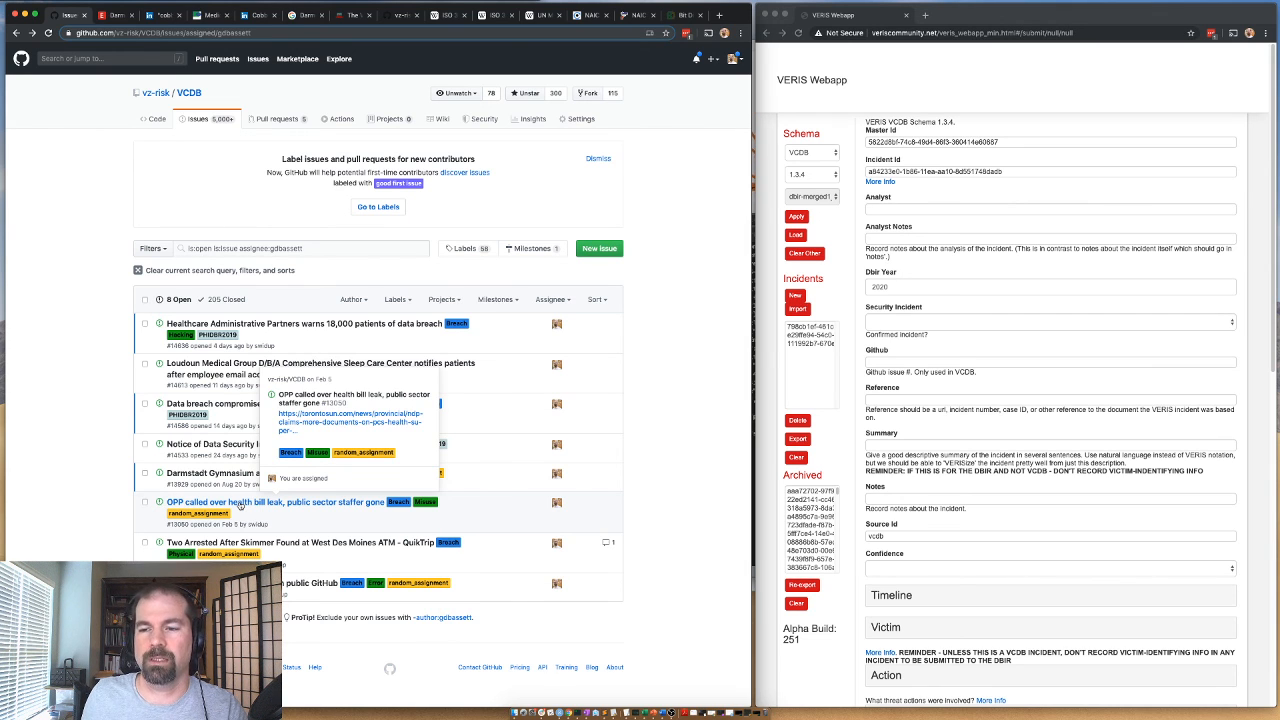
{"action": "left_click", "coordinate": [240, 505]}
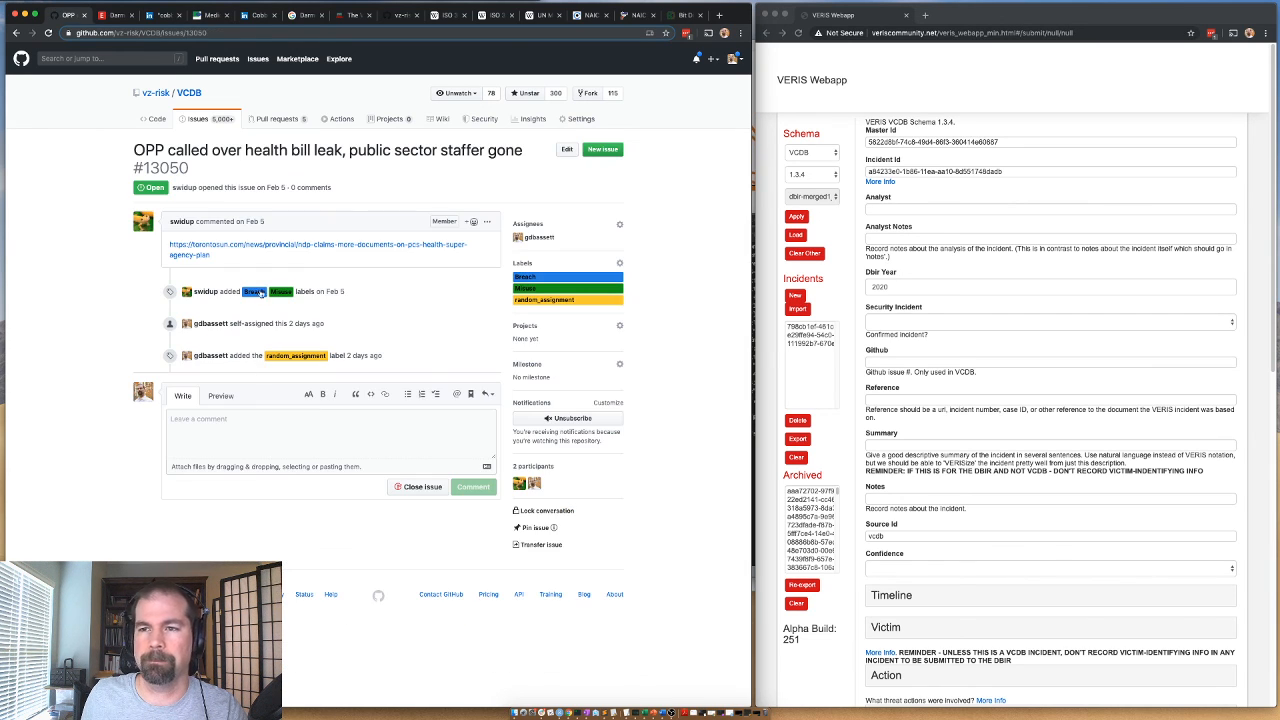
{"action": "right_click", "coordinate": [205, 248]}
{"action": "key", "text": "Return"}
{"action": "left_click", "coordinate": [127, 17]}
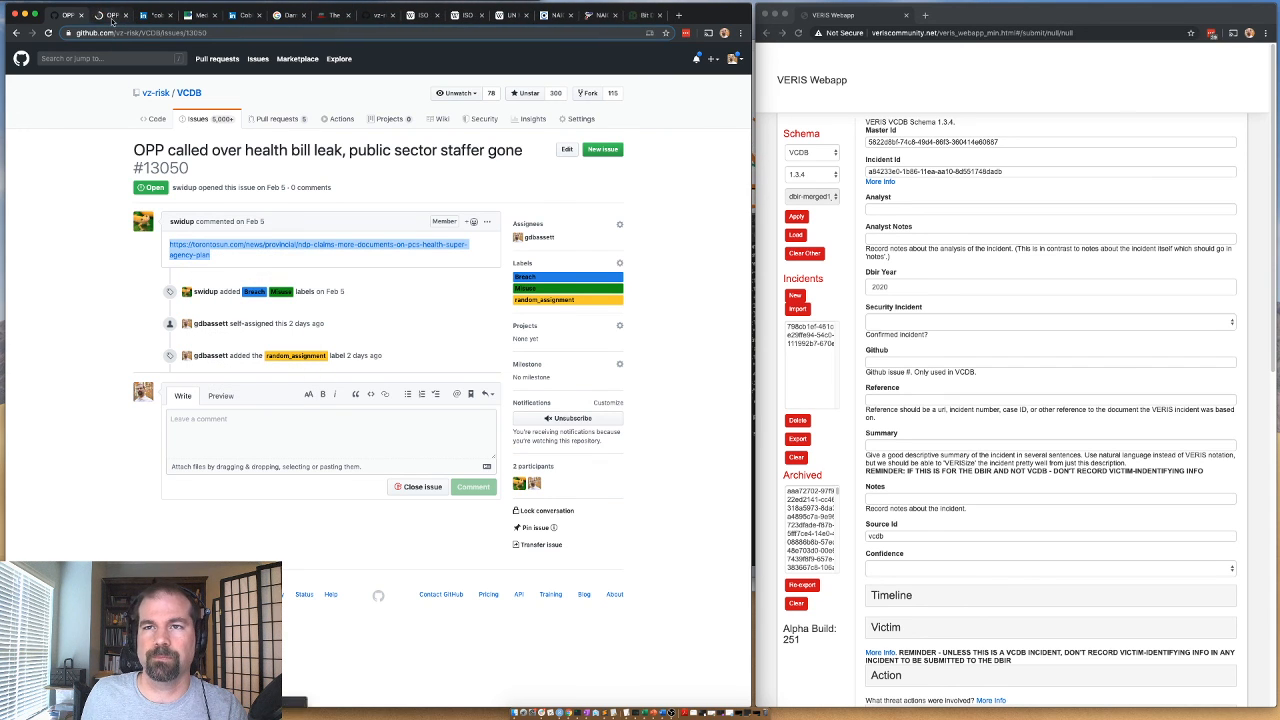
{"action": "left_click", "coordinate": [115, 17]}
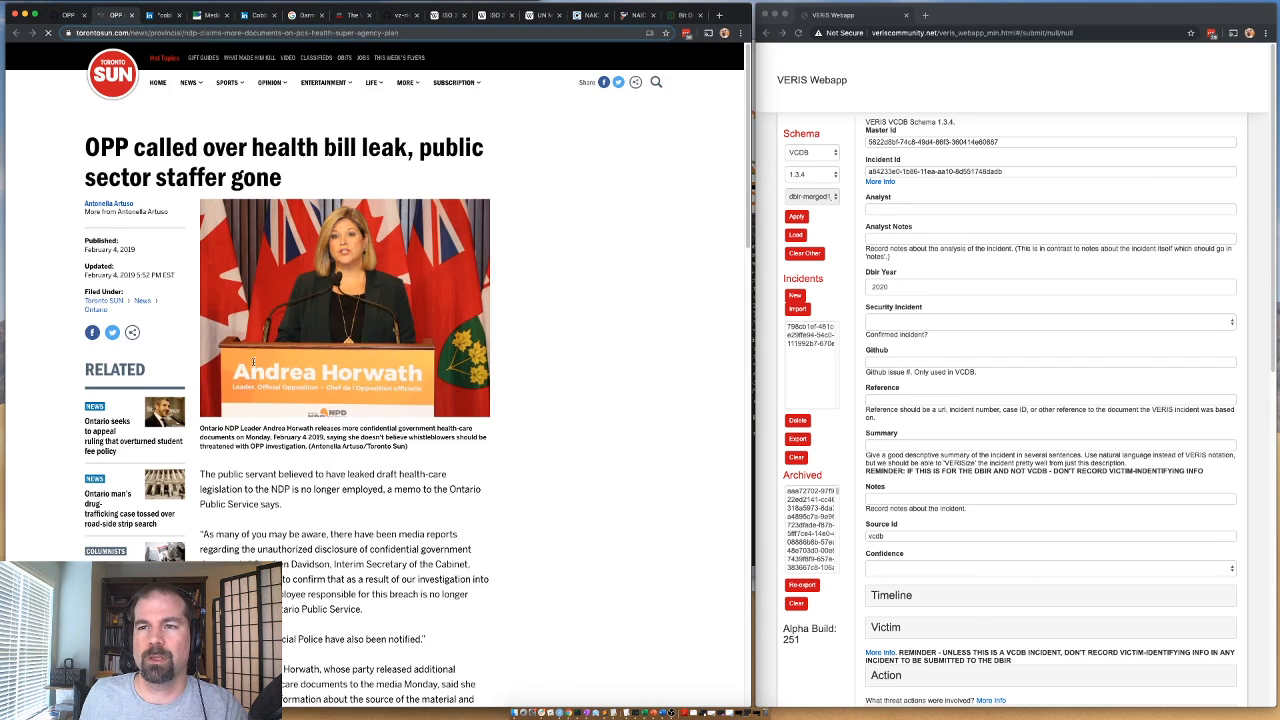
Read the Toronto Sun article for who leaked the health-care documents, how they were released and what data was involved.
{"action": "scroll", "coordinate": [332, 402], "scroll_direction": "down", "scroll_amount": 1}
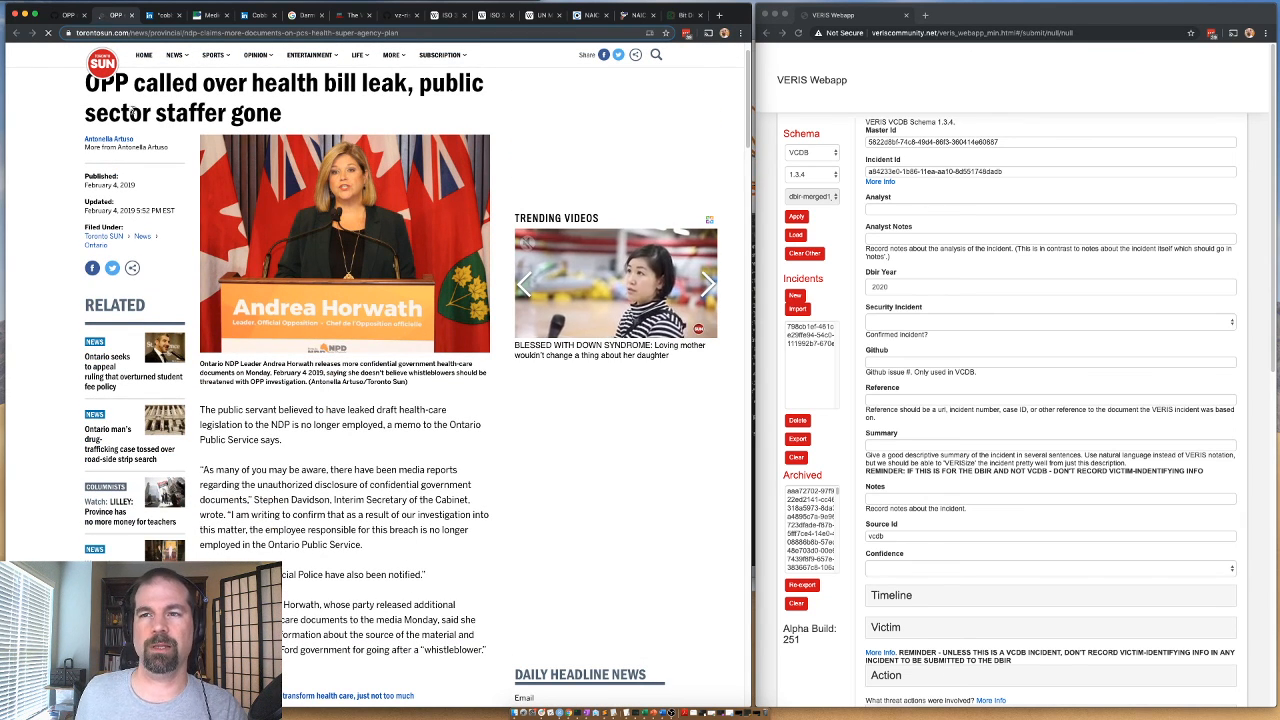
{"action": "scroll", "coordinate": [203, 240], "scroll_direction": "down", "scroll_amount": 3}
{"action": "scroll", "coordinate": [203, 241], "scroll_direction": "down", "scroll_amount": 4}
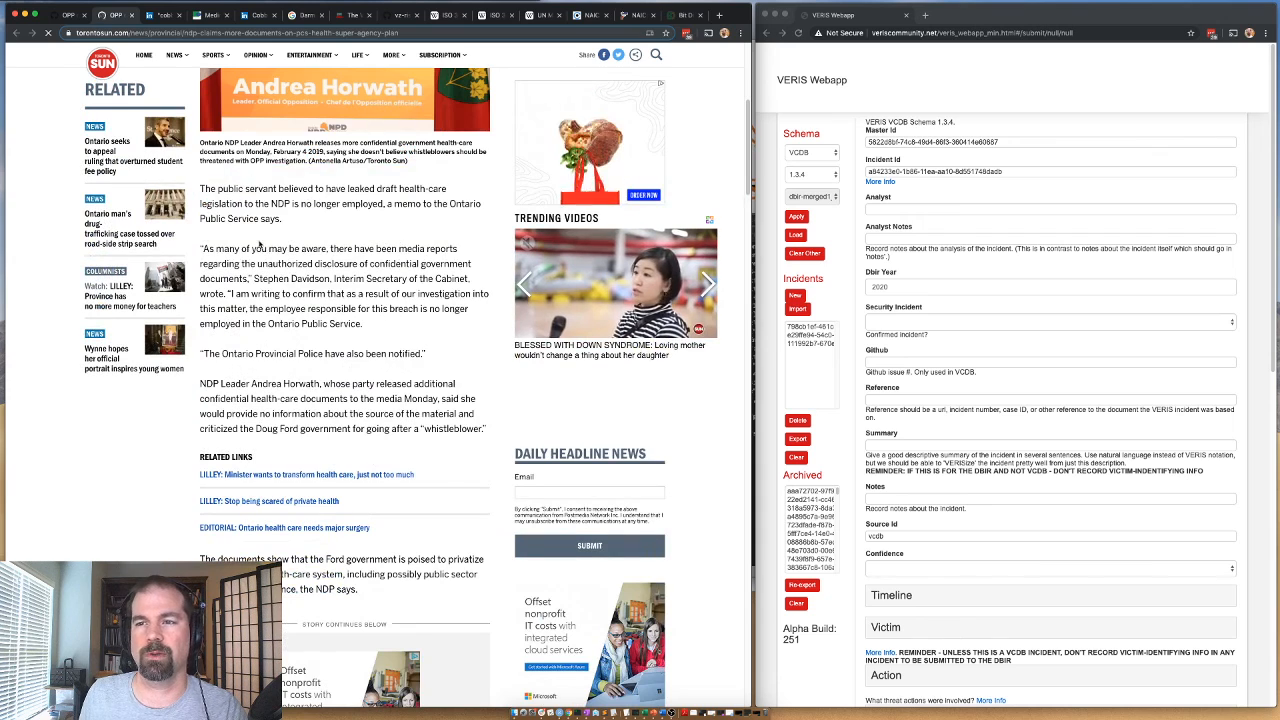
{"action": "scroll", "coordinate": [330, 195], "scroll_direction": "down", "scroll_amount": 1}
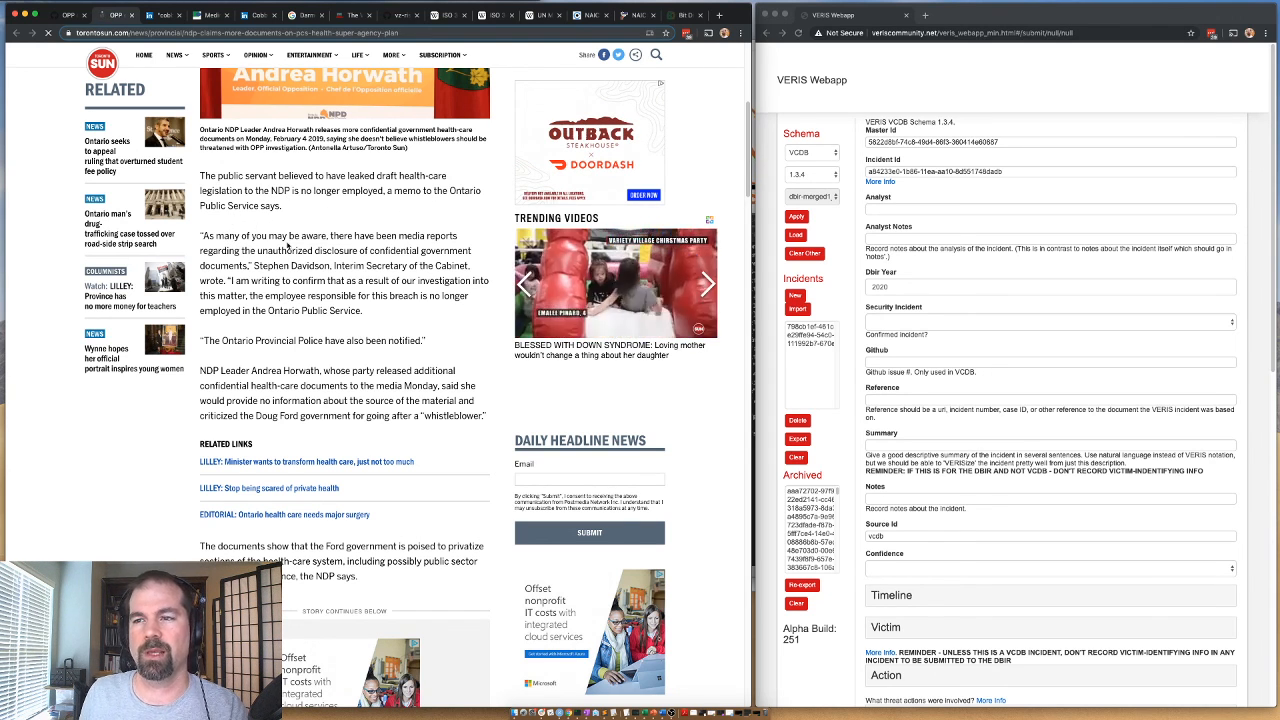
{"action": "scroll", "coordinate": [280, 244], "scroll_direction": "down", "scroll_amount": 2}
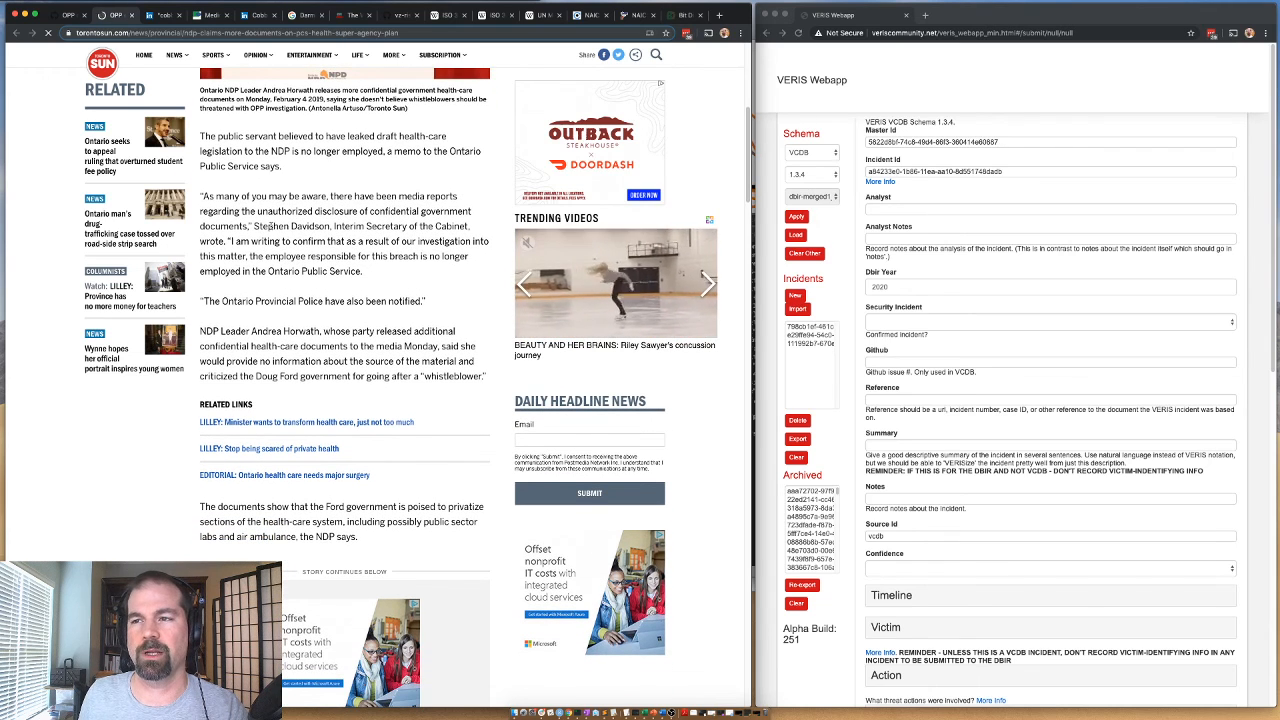
{"action": "scroll", "coordinate": [268, 227], "scroll_direction": "down", "scroll_amount": 3}
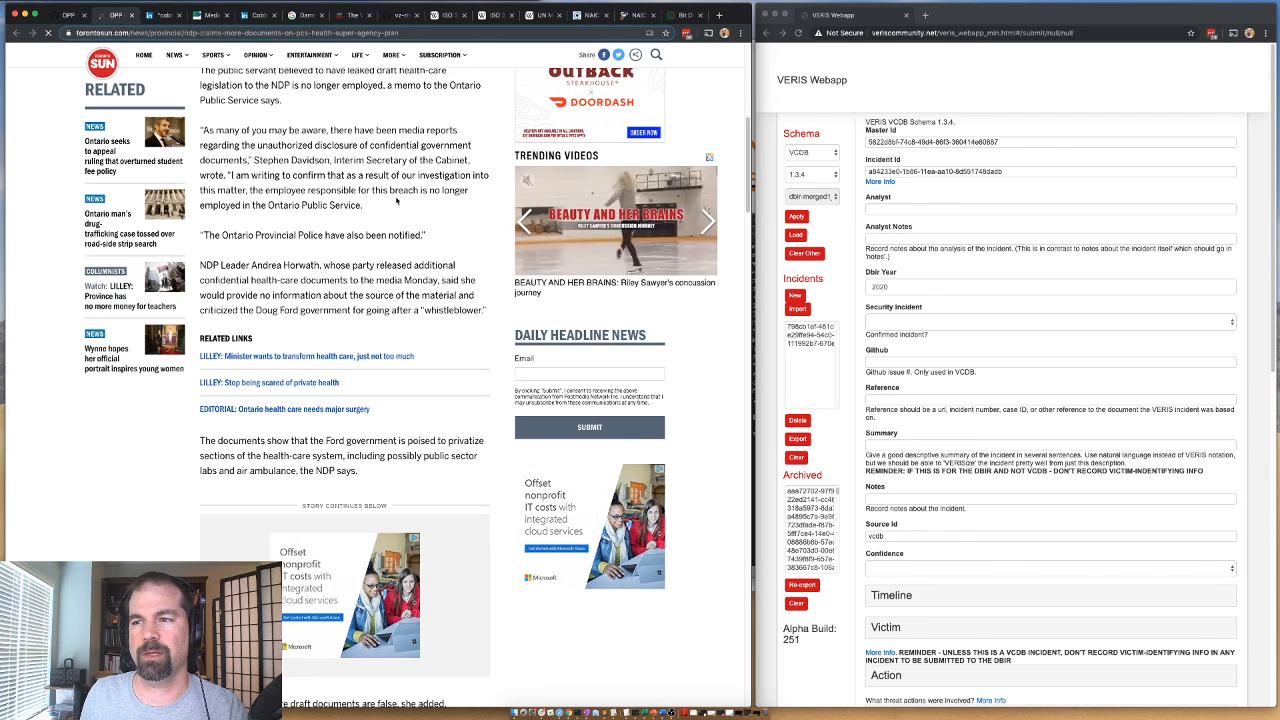
{"action": "scroll", "coordinate": [298, 178], "scroll_direction": "down", "scroll_amount": 3}
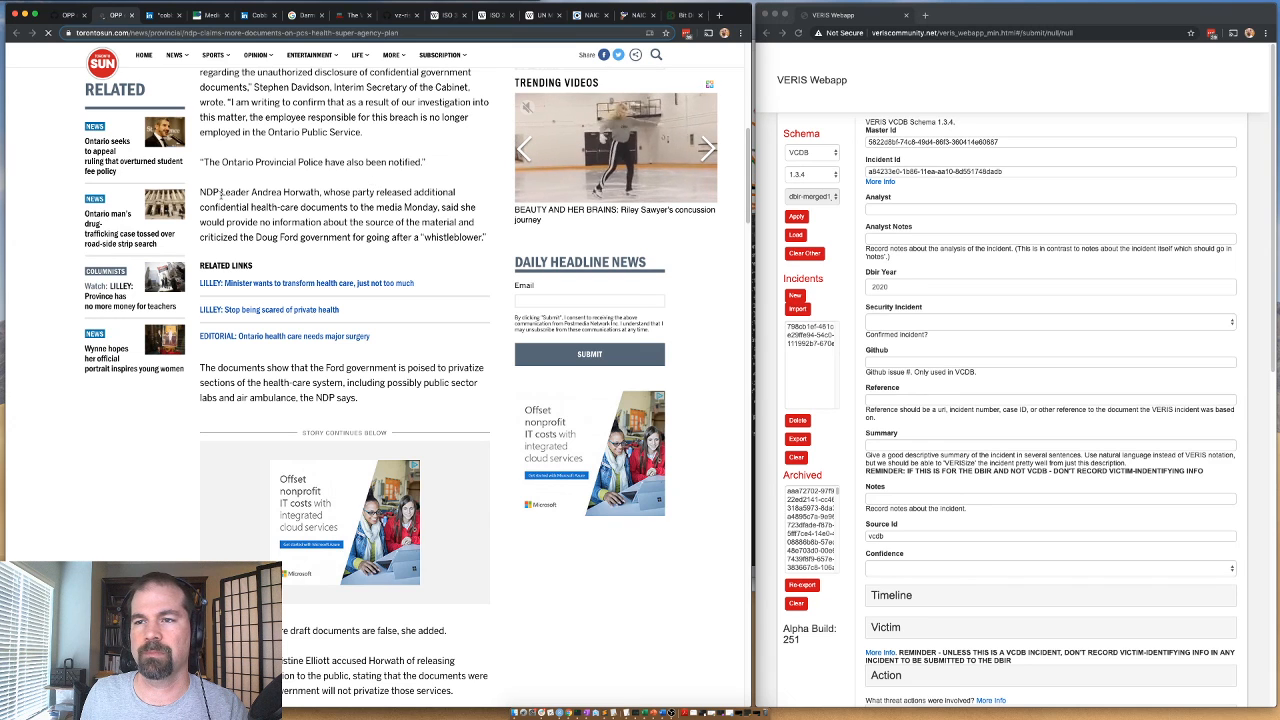
{"action": "left_click_drag", "start_coordinate": [251, 193], "coordinate": [330, 194]}
{"action": "left_click", "coordinate": [335, 195]}
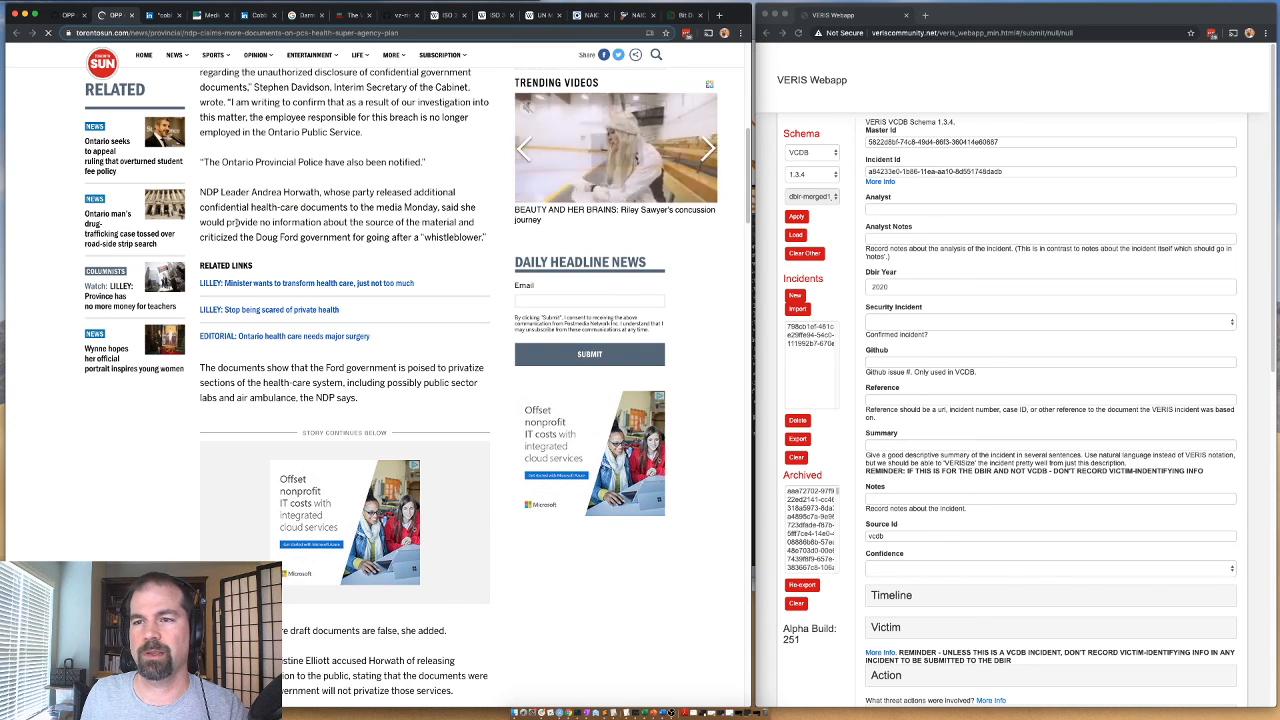
{"action": "left_click_drag", "start_coordinate": [424, 208], "coordinate": [376, 209]}
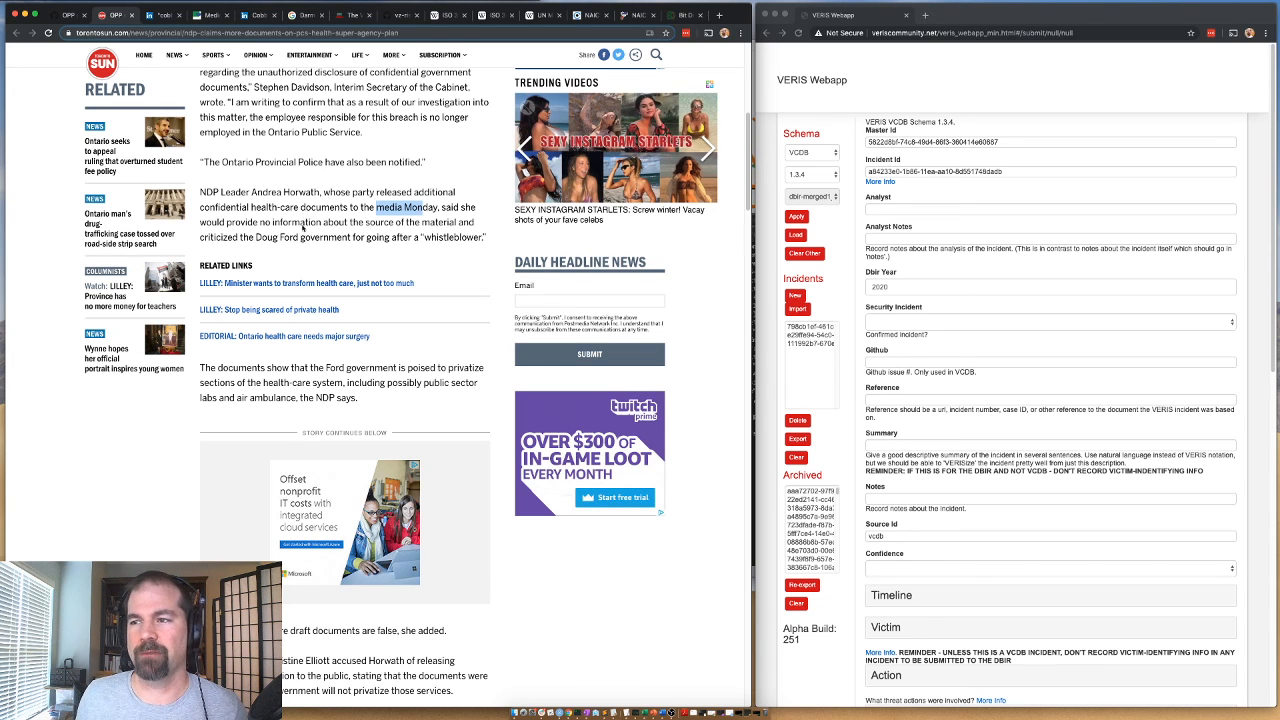
{"action": "scroll", "coordinate": [300, 395], "scroll_direction": "down", "scroll_amount": 3}
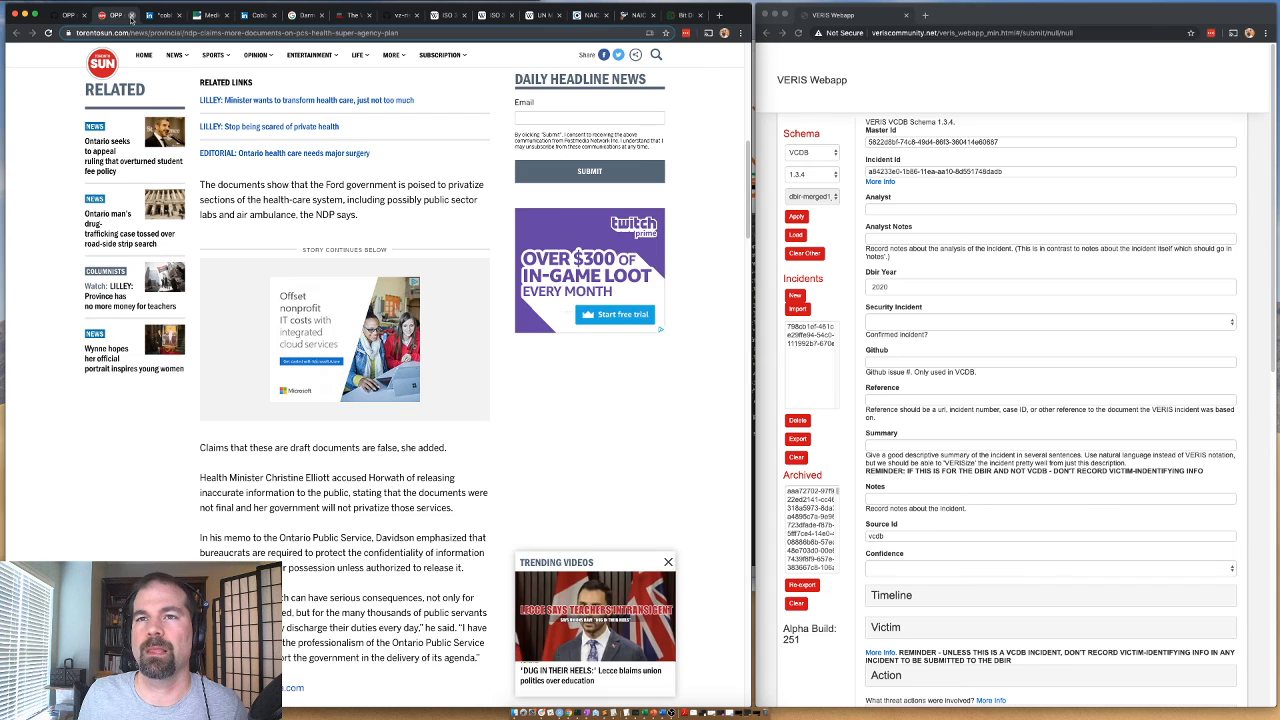
Close the Toronto Sun article and add the Thursdays label to GitHub issue #13050.
{"action": "left_click", "coordinate": [131, 16]}
{"action": "left_click", "coordinate": [619, 263]}
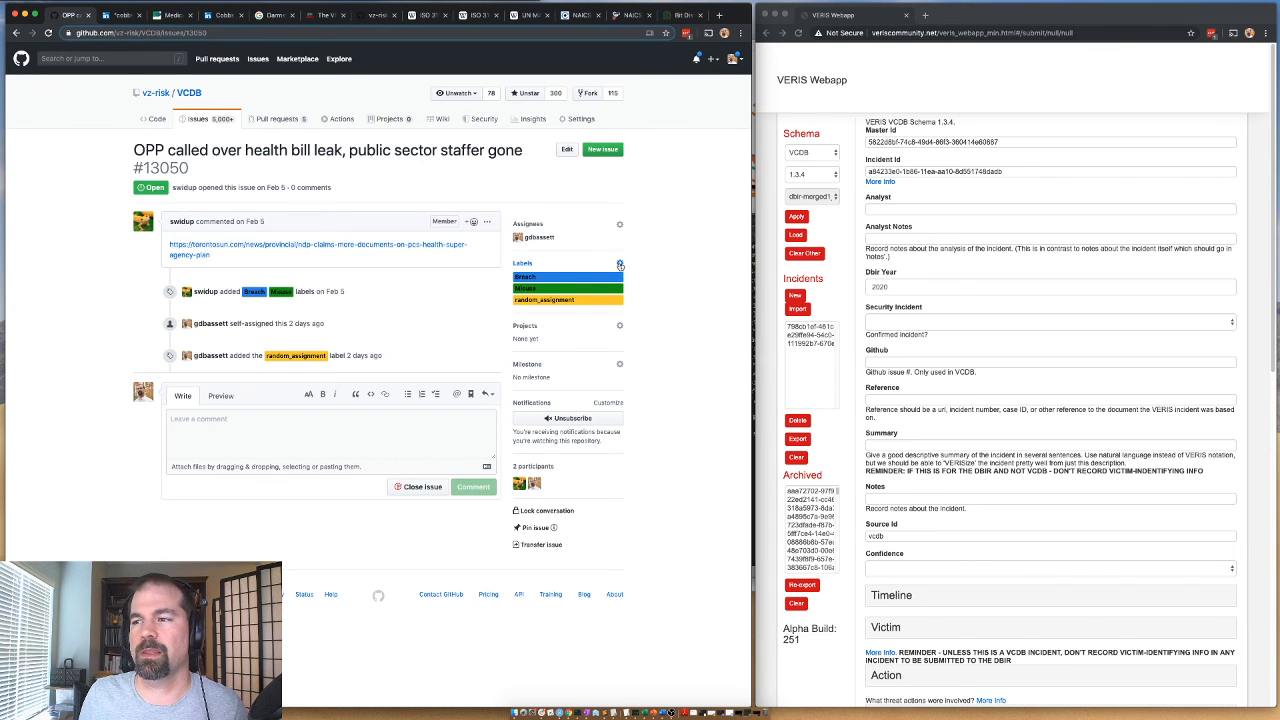
{"action": "scroll", "coordinate": [540, 451], "scroll_direction": "down", "scroll_amount": 5}
{"action": "scroll", "coordinate": [540, 451], "scroll_direction": "down", "scroll_amount": 5}
{"action": "left_click", "coordinate": [515, 412]}
{"action": "left_click", "coordinate": [405, 440]}
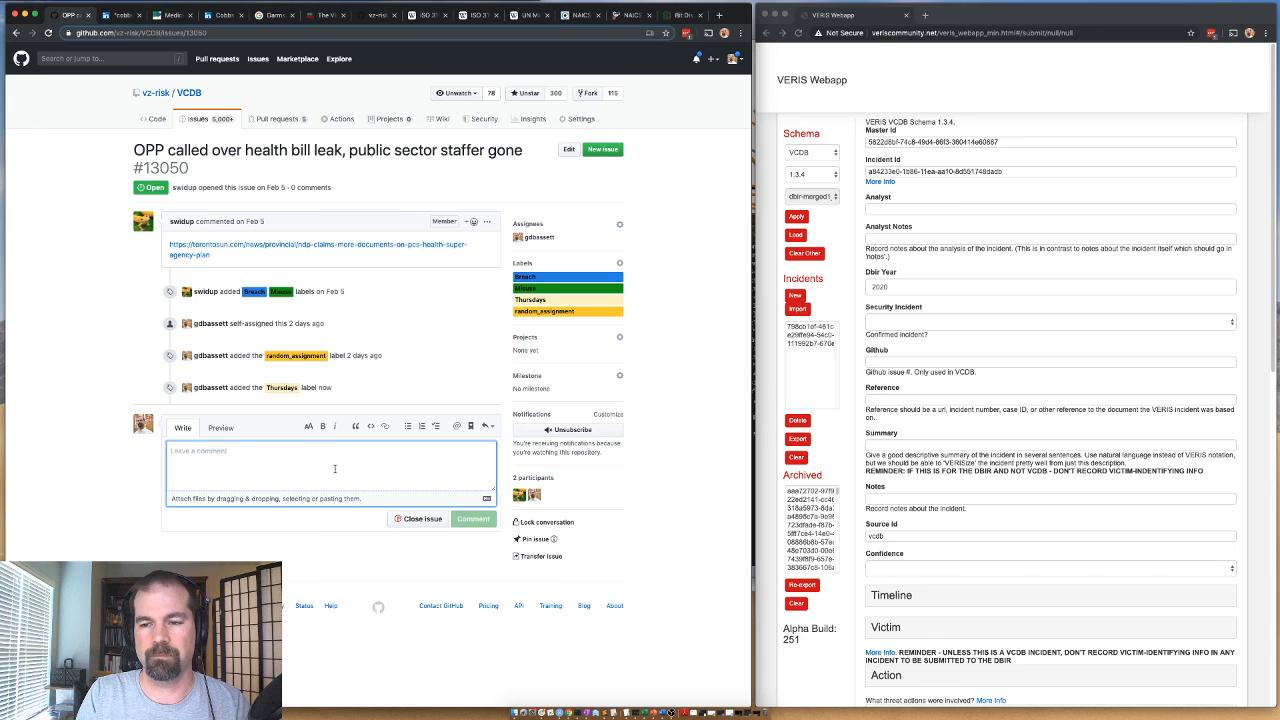
Post the comment "Touches on the question of what is a breach, and what is whistleblowing and how we would handle that from a coding perspective.".
{"action": "type", "text": "Touches on the "}
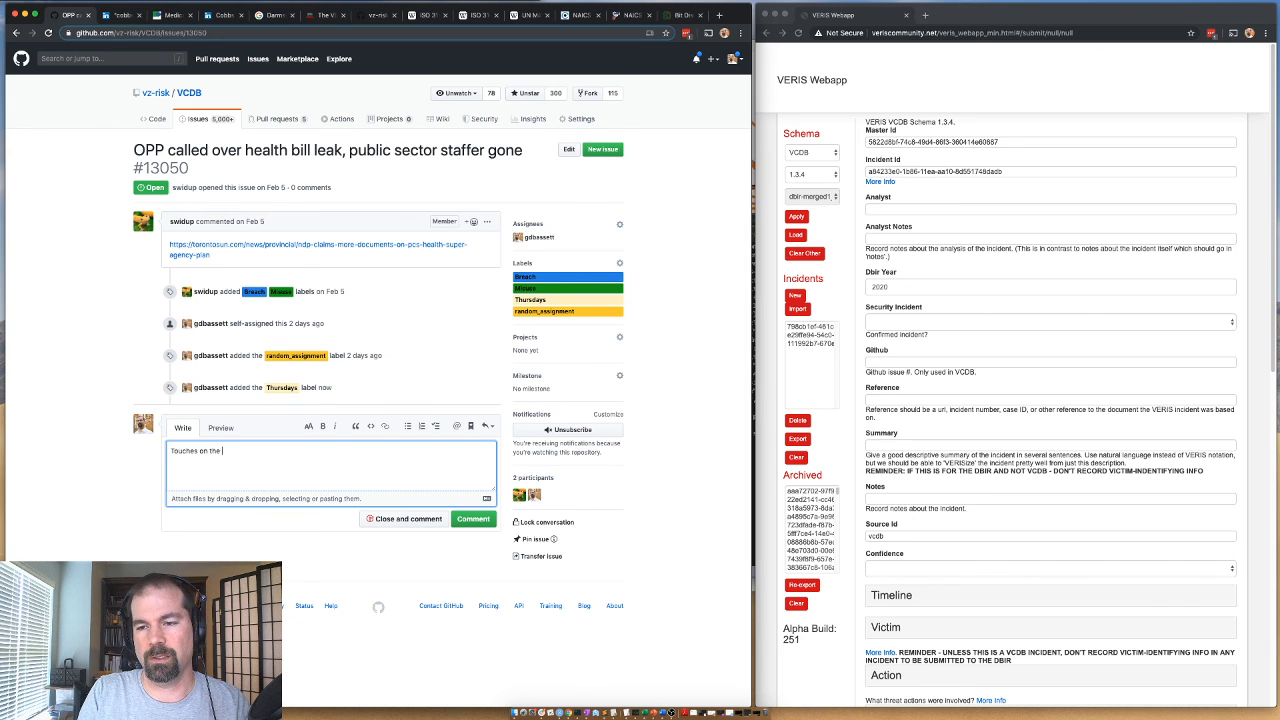
{"action": "type", "text": "question of what is a"}
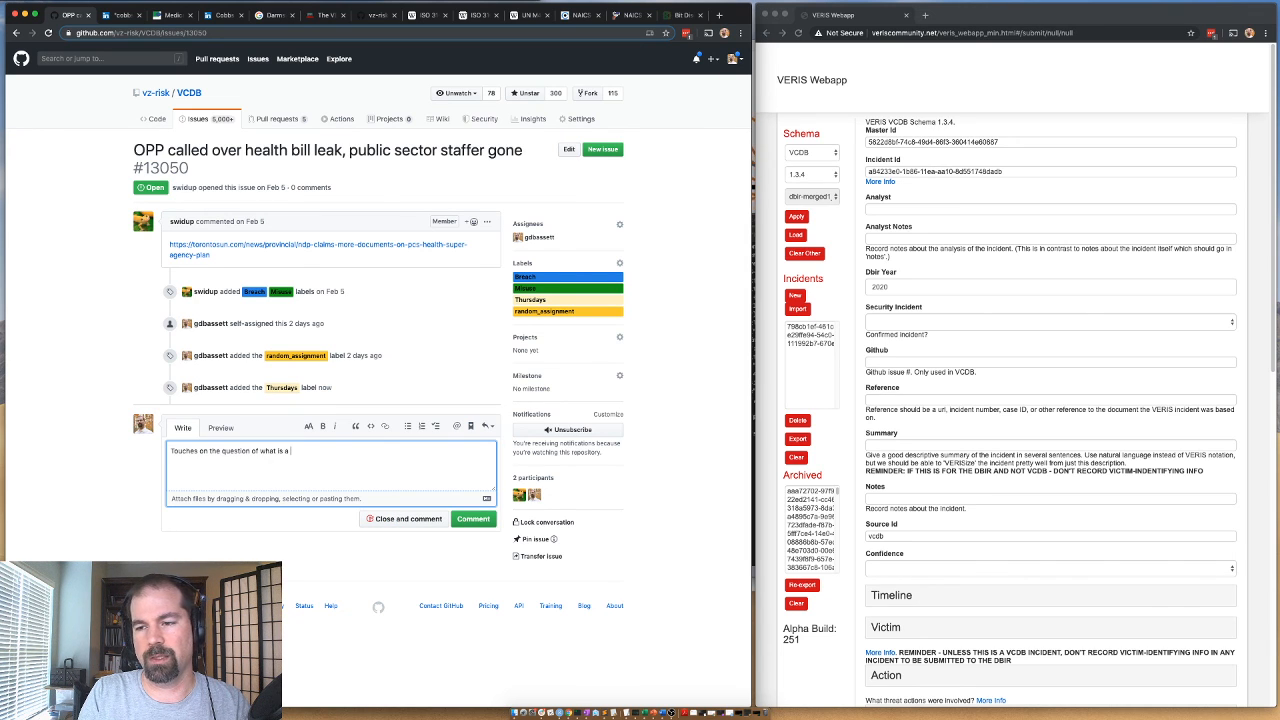
{"action": "type", "text": " Breach, and what is whist"}
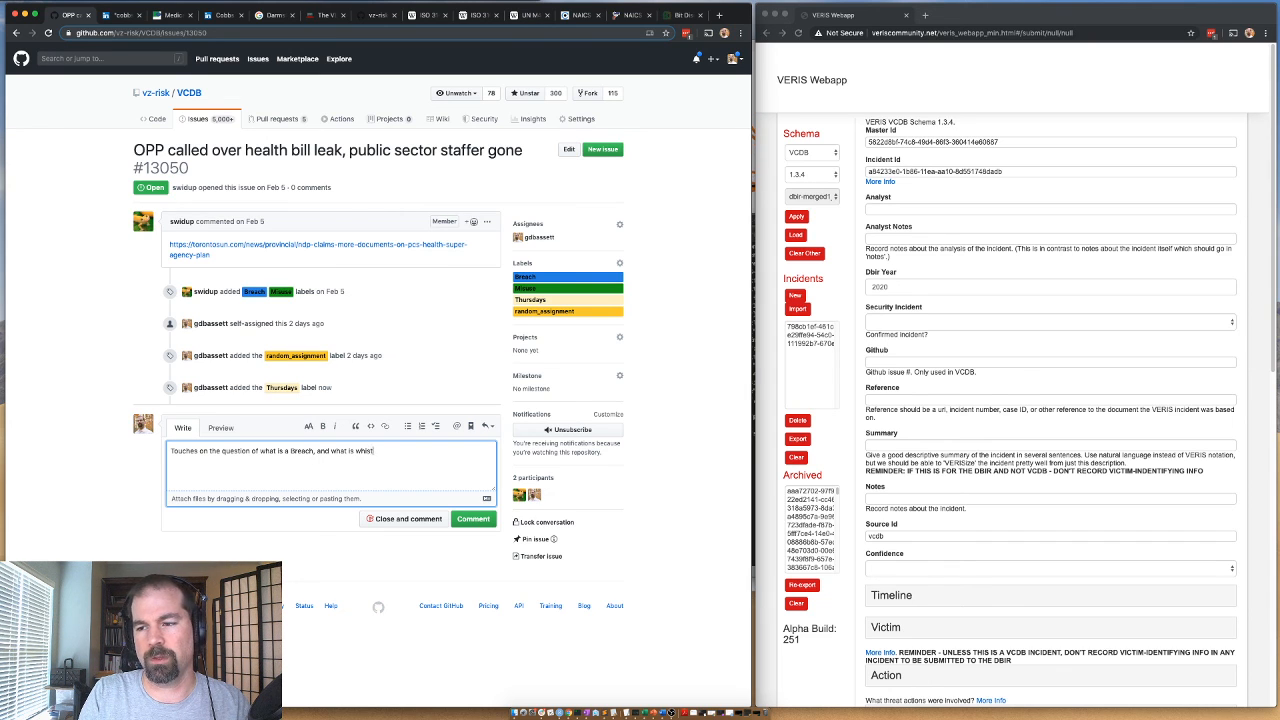
{"action": "type", "text": "leblowing and how we"}
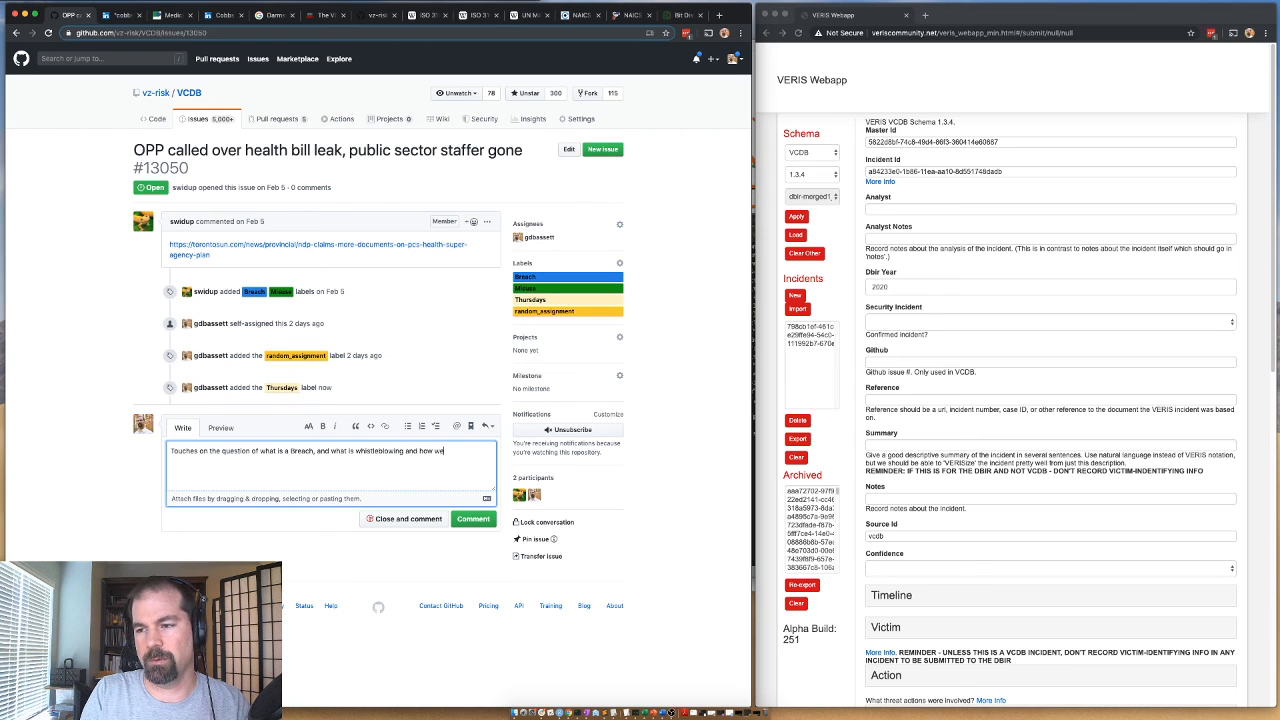
{"action": "type", "text": " would handle that "}
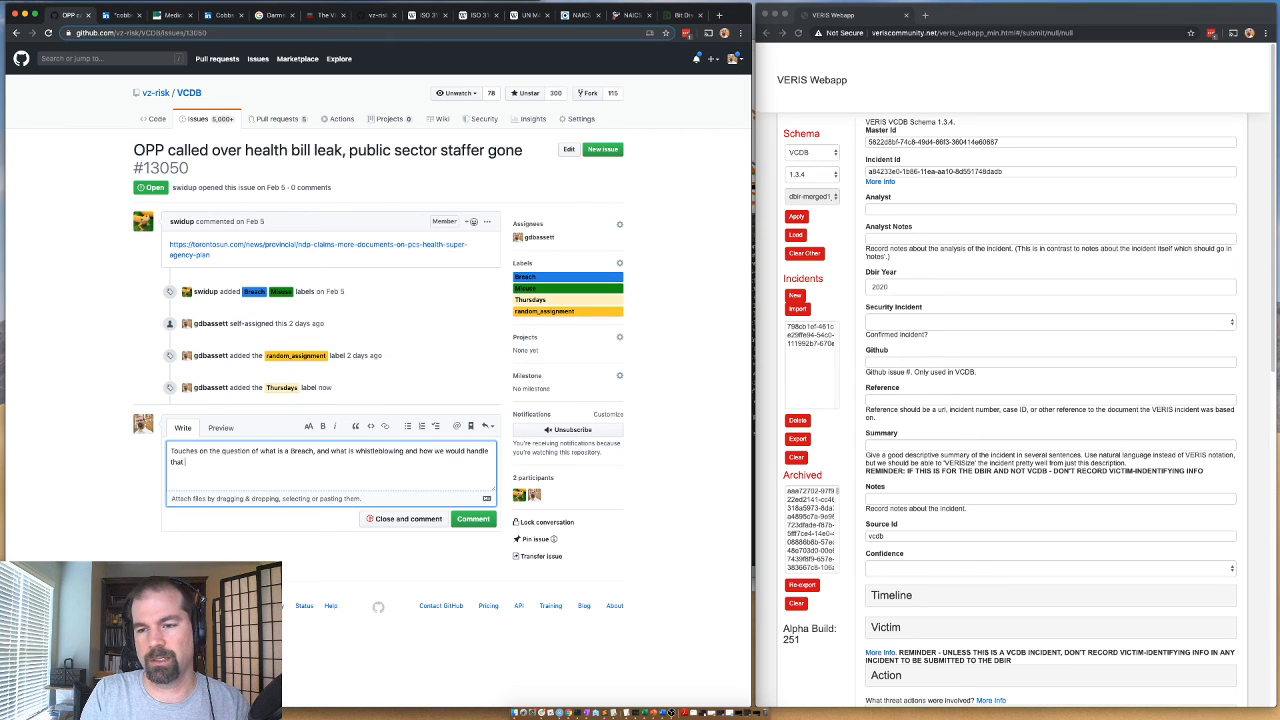
{"action": "type", "text": "from a coding per"}
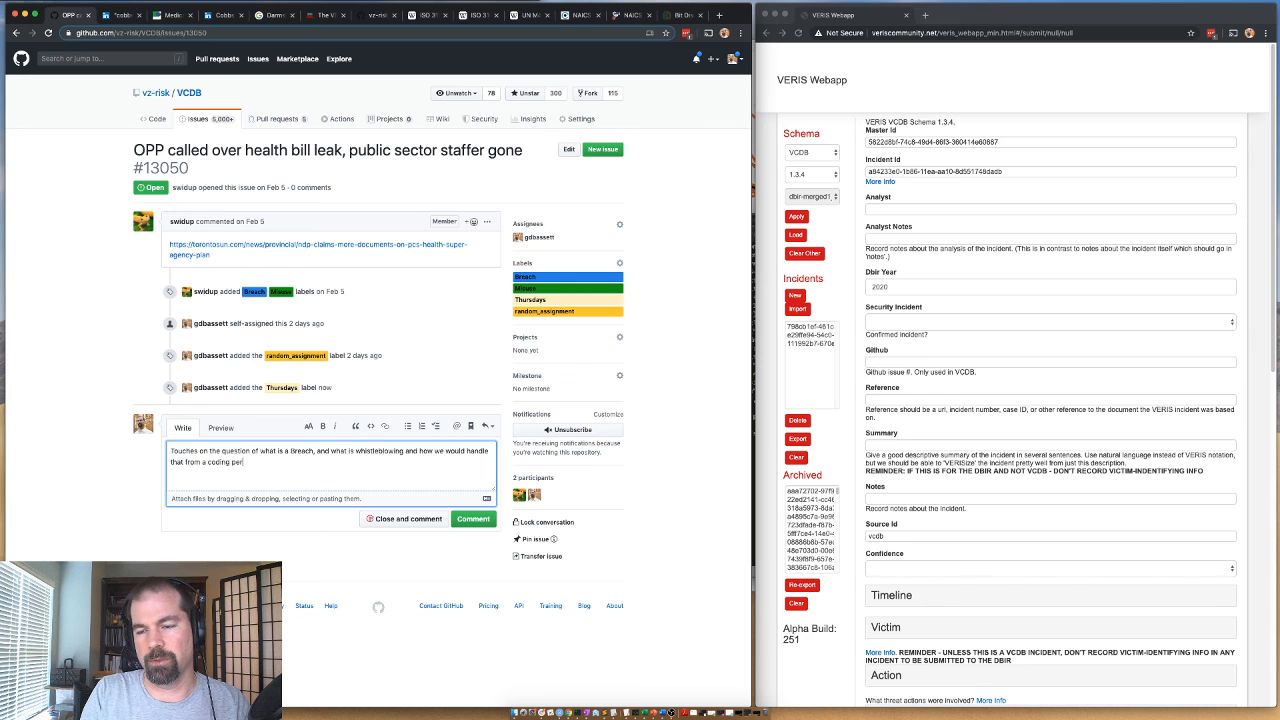
{"action": "type", "text": "spective."}
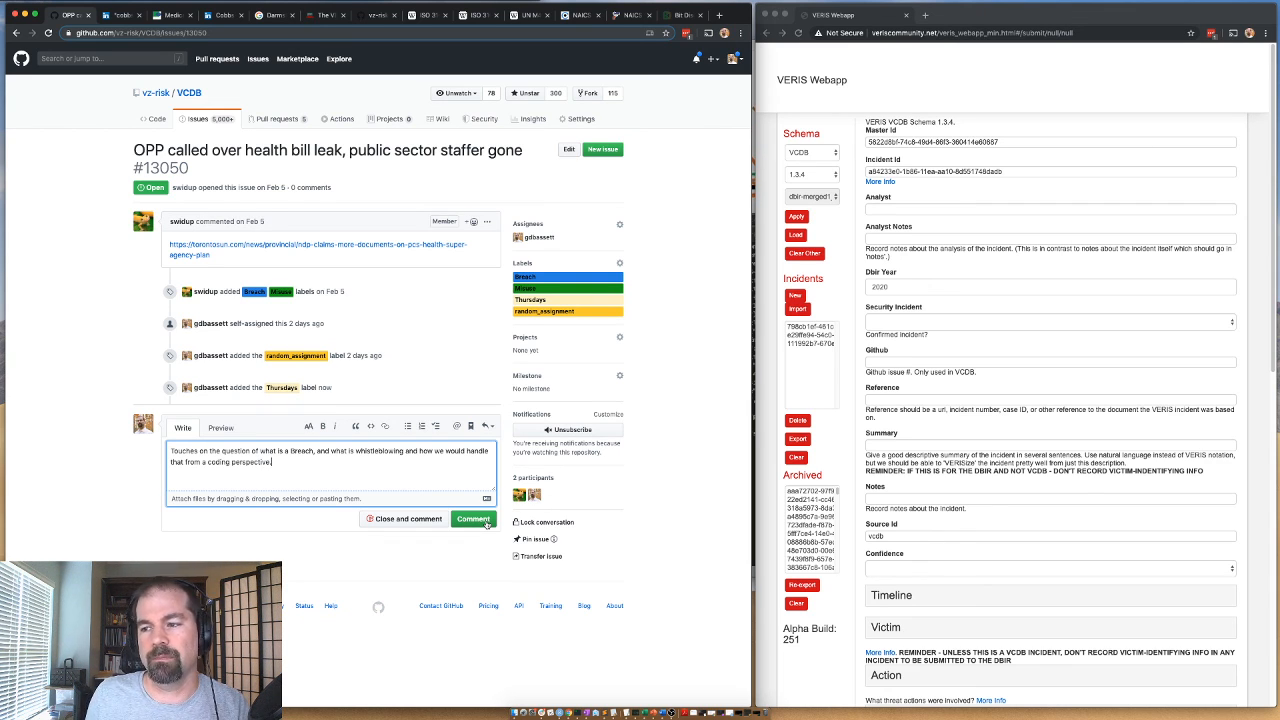
{"action": "left_click", "coordinate": [474, 519]}
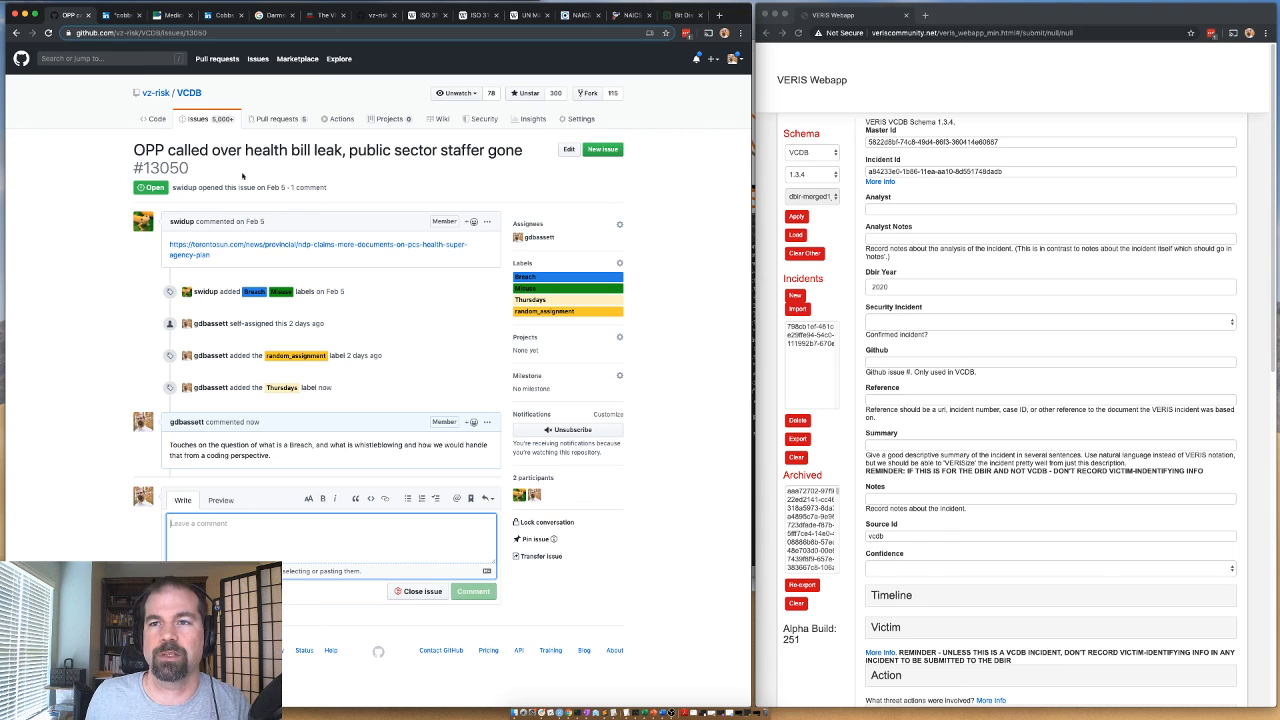
Reassign issue #13050 from the current assignee to the member who opened it.
{"action": "left_click", "coordinate": [619, 224]}
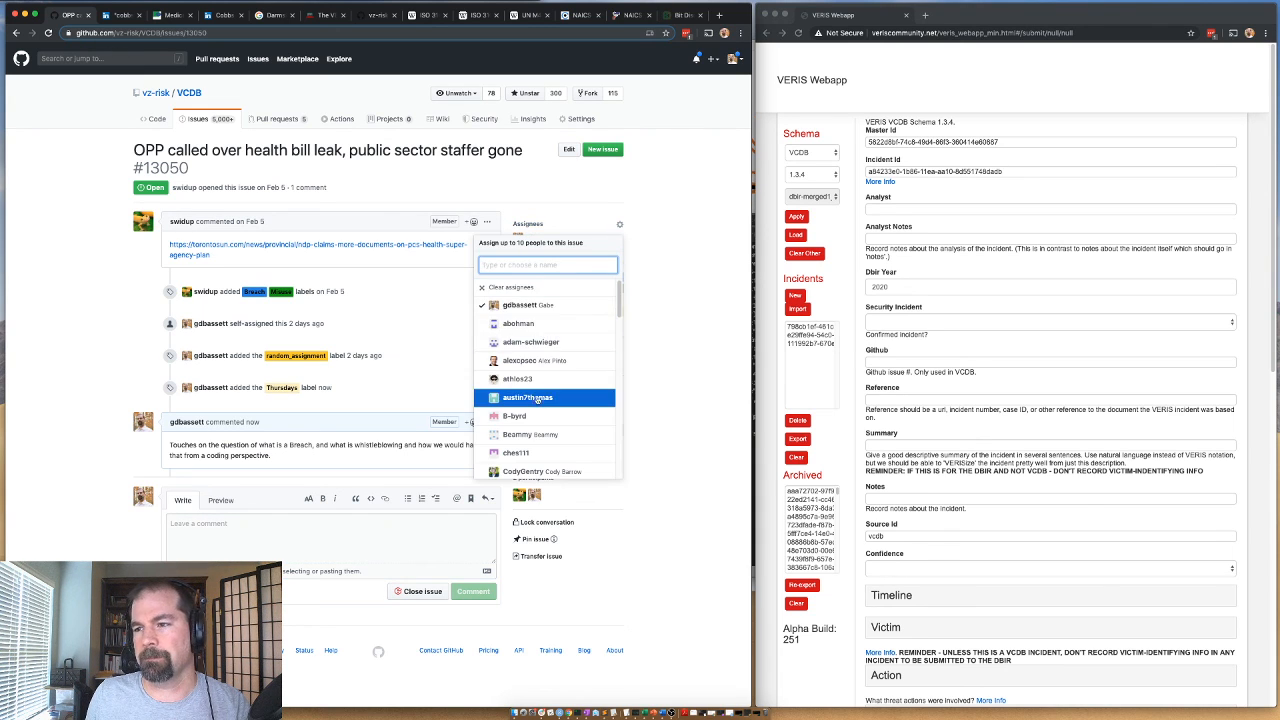
{"action": "scroll", "coordinate": [530, 360], "scroll_direction": "down", "scroll_amount": 8}
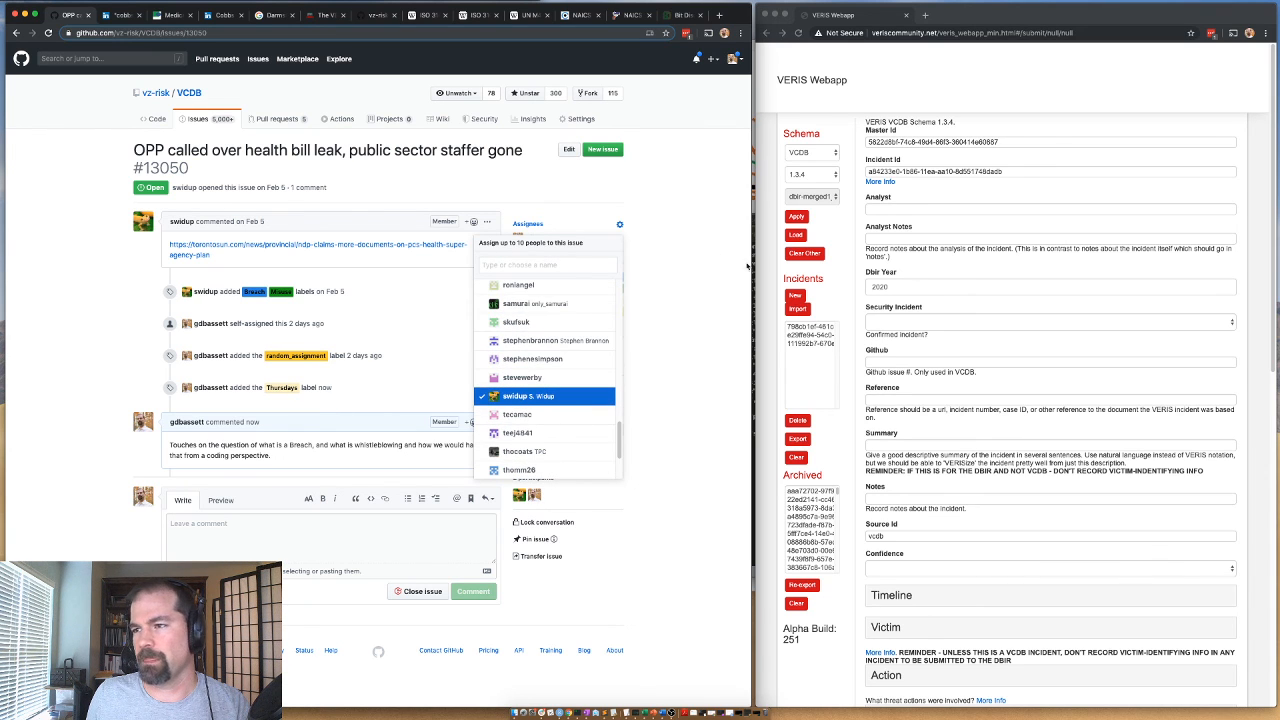
{"action": "left_click", "coordinate": [687, 271]}
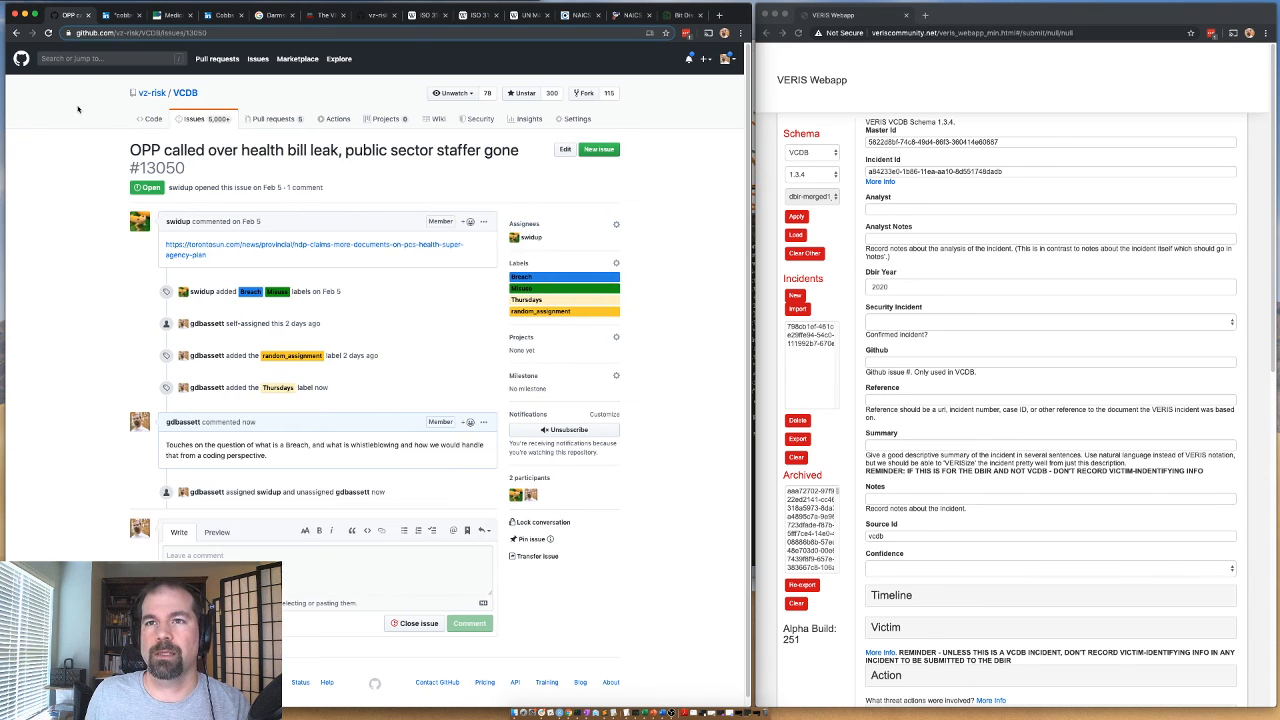
Return to the assigned issues list and preview the QuikTrip ATM skimmer issue and the DXC AWS private keys issue.
{"action": "left_click", "coordinate": [14, 36]}
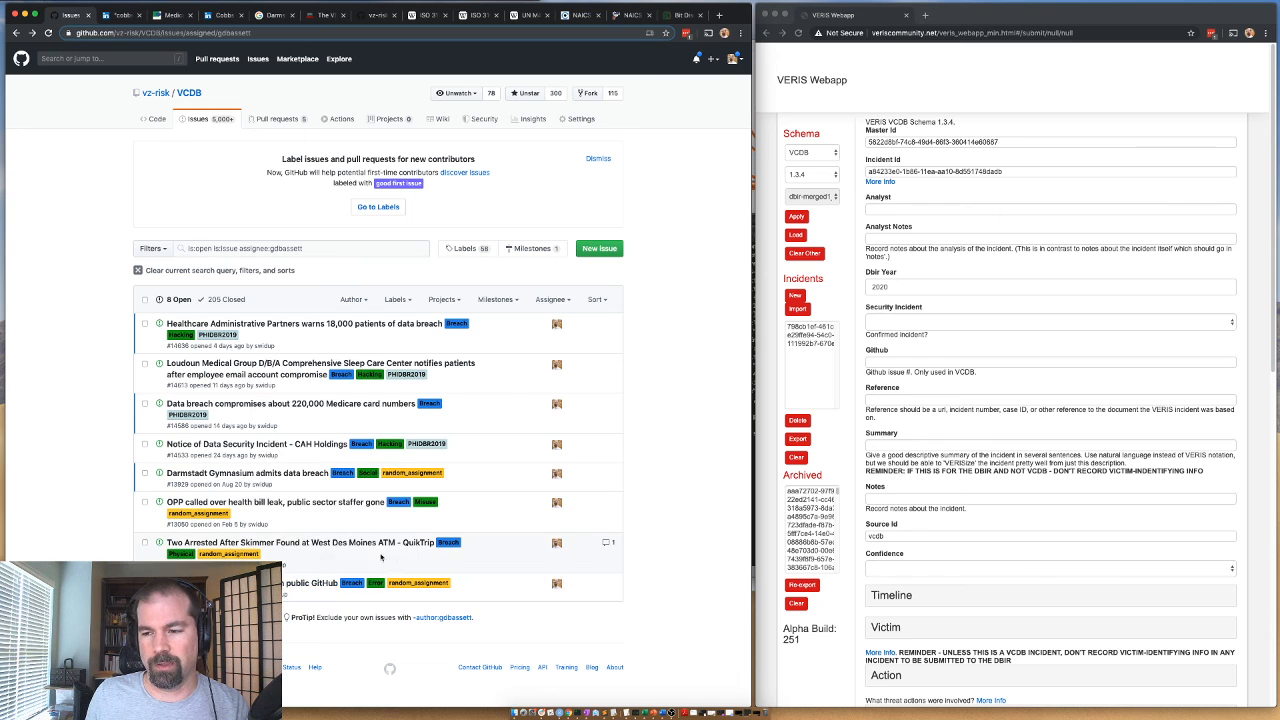
{"action": "mouse_move", "coordinate": [267, 550]}
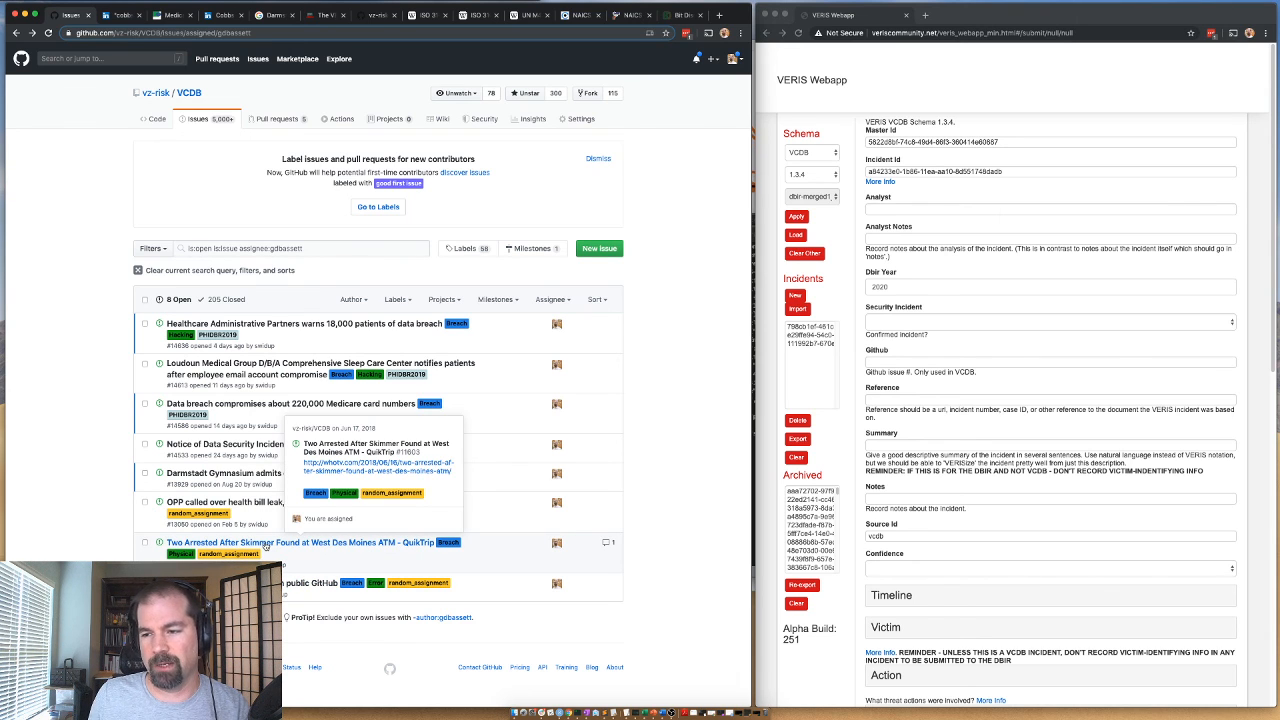
{"action": "mouse_move", "coordinate": [288, 585]}
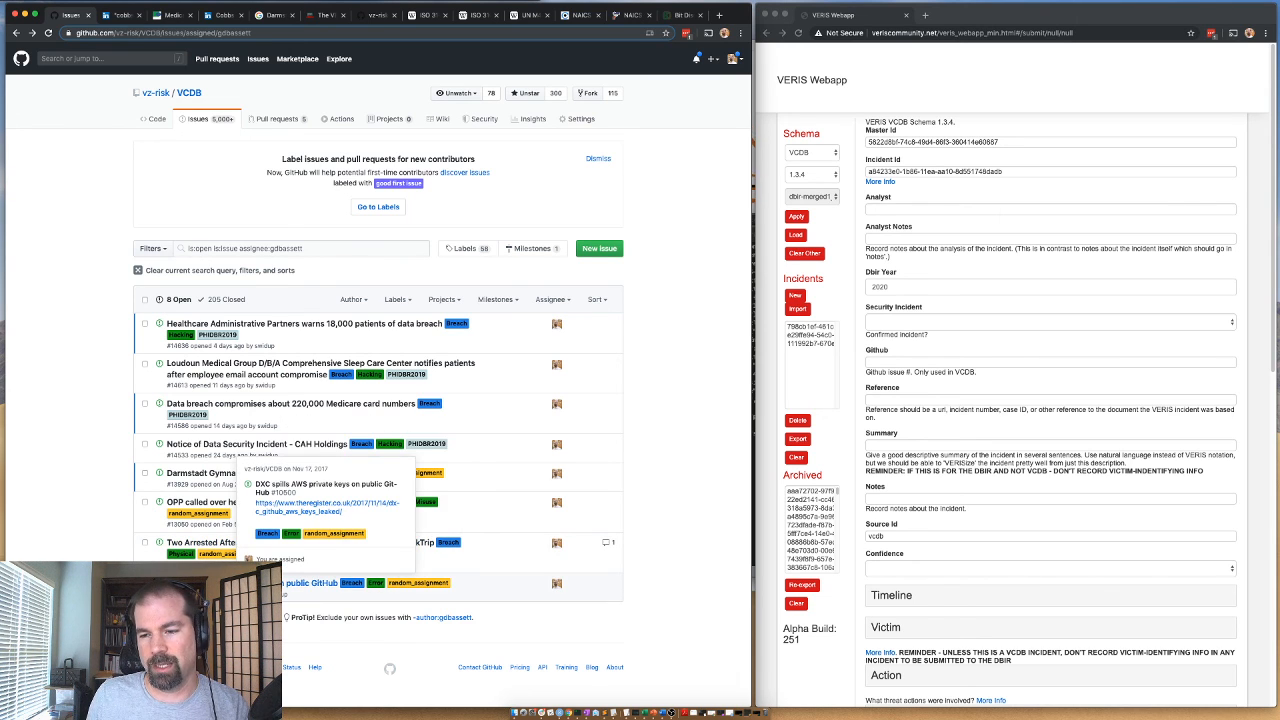